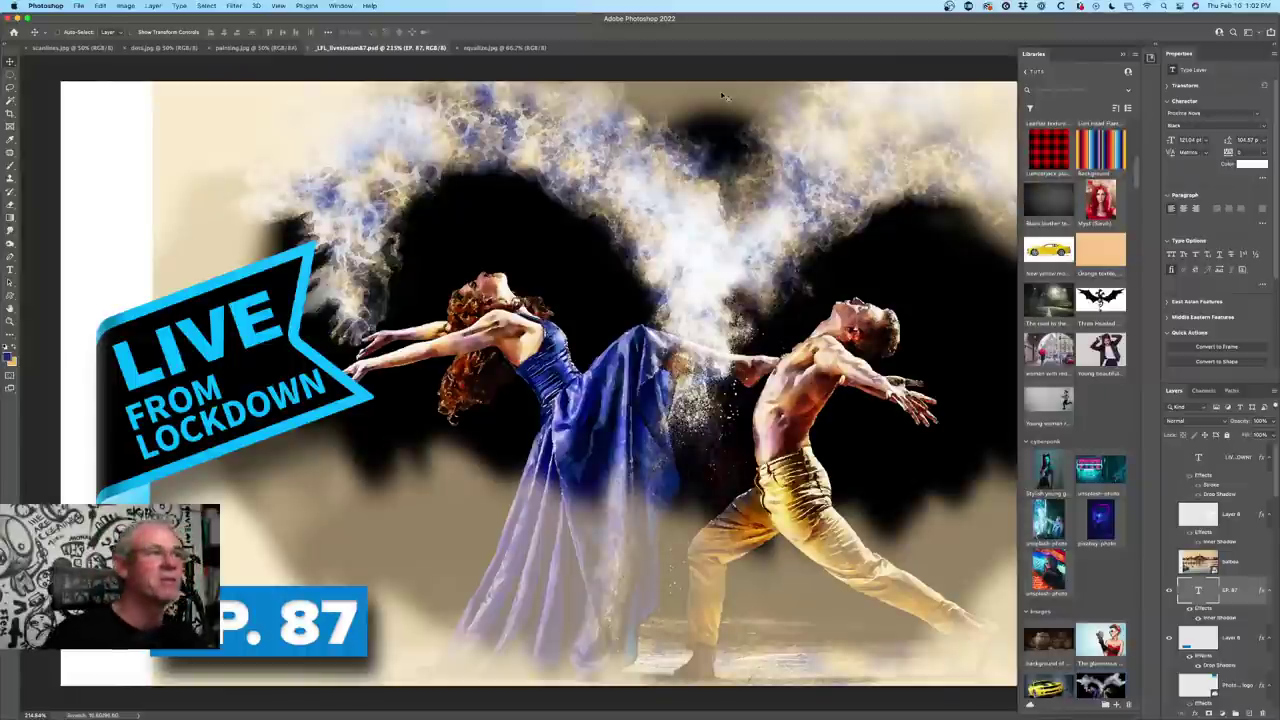
- Switch to the equalize.jpg document showing the woman holding a tablet
left_click(505, 48)
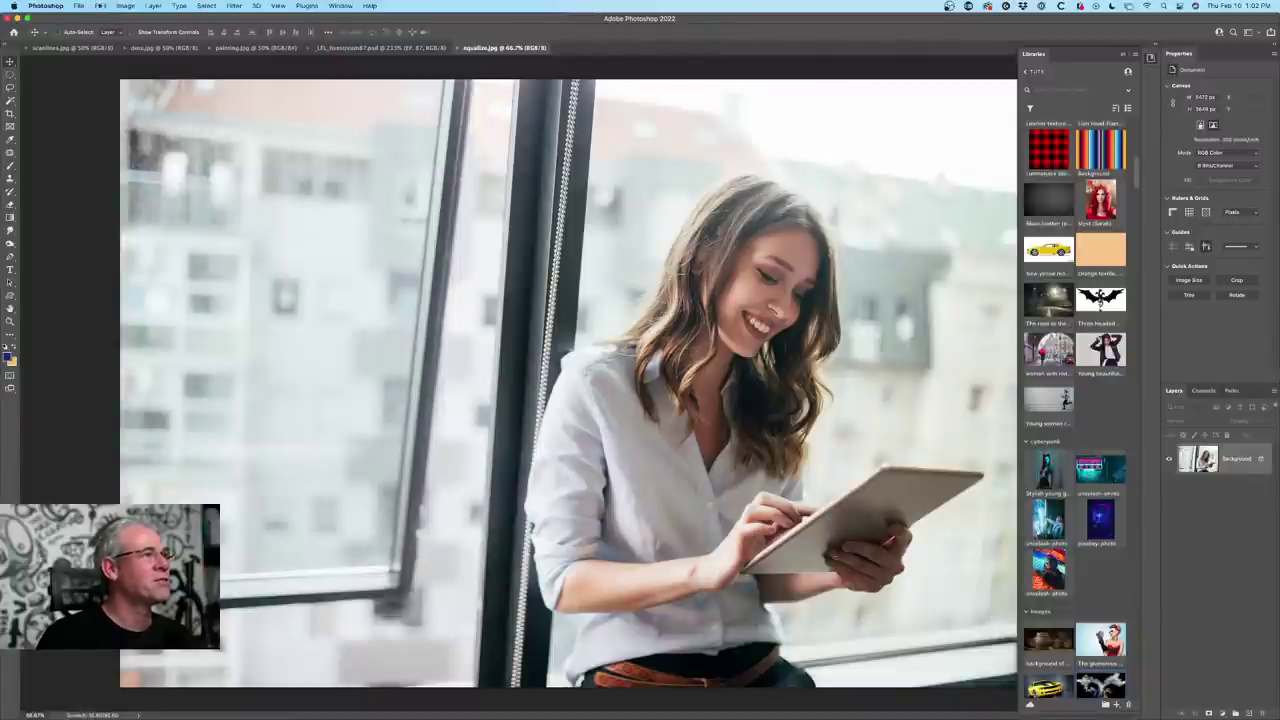
- Apply Image > Adjustments > Equalize to the woman-with-tablet photo
left_click(131, 6)
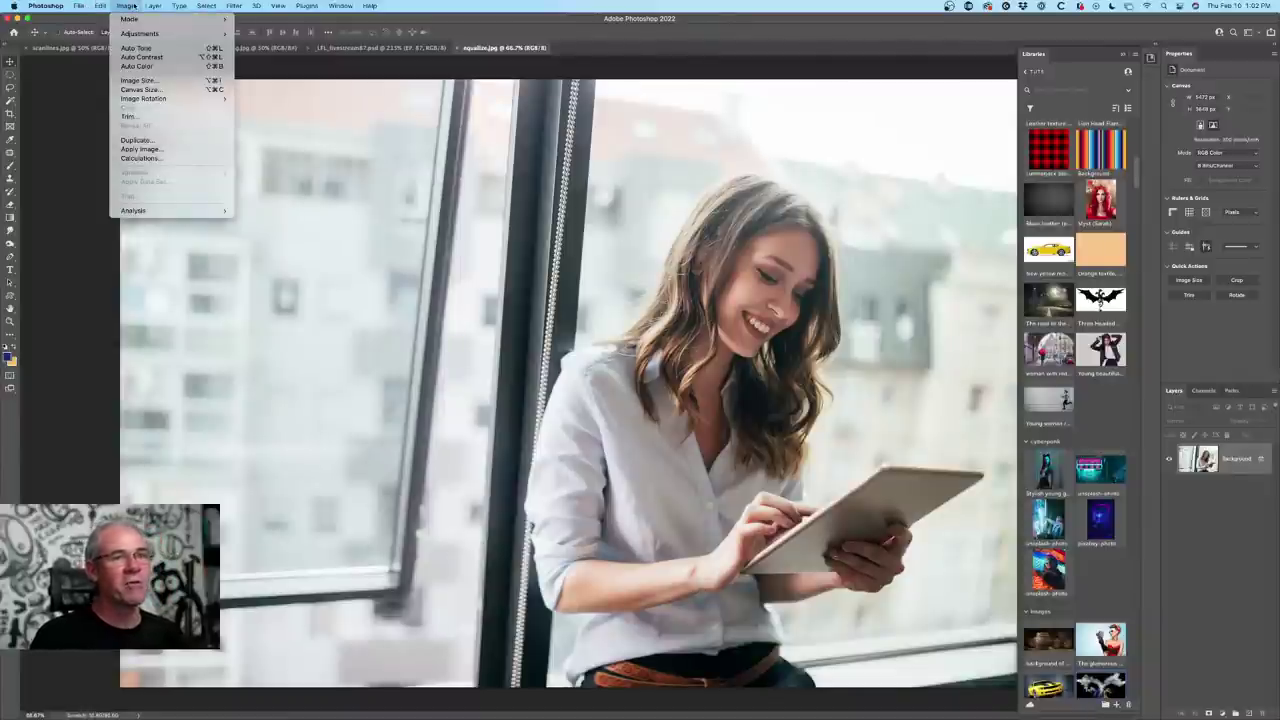
mouse_move(137, 19)
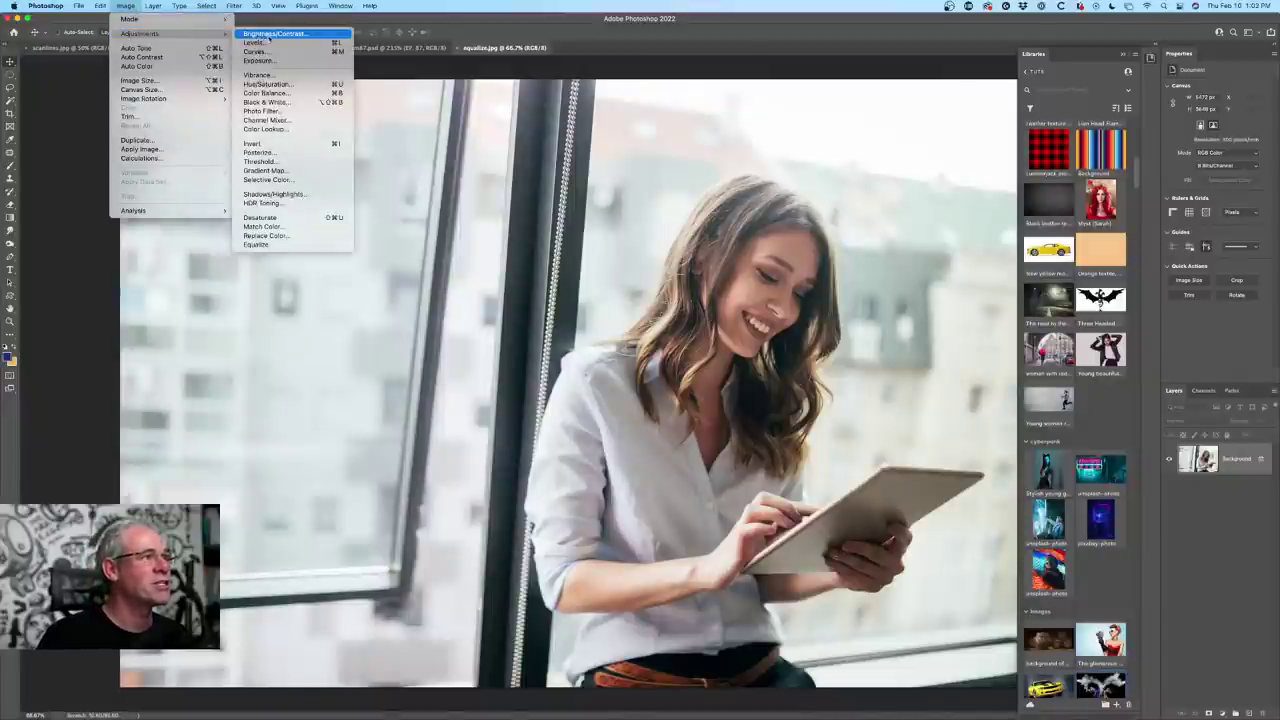
left_click(274, 244)
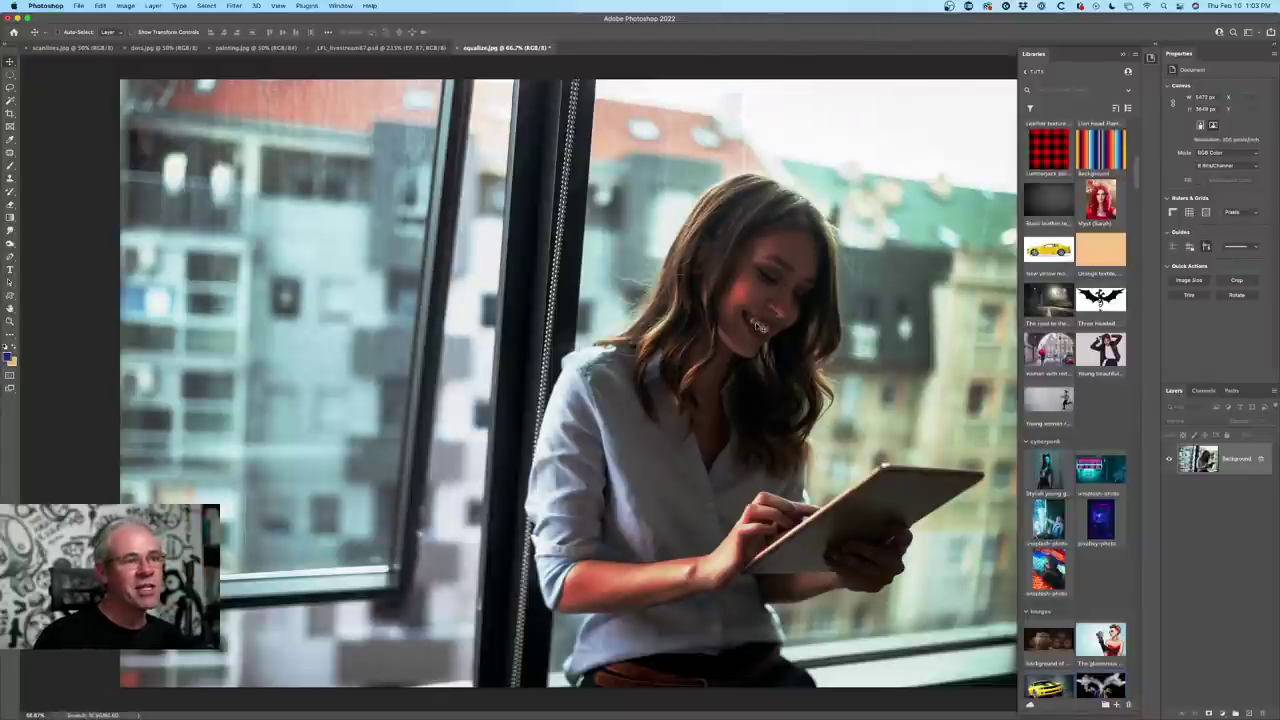
key("super+shift+z")
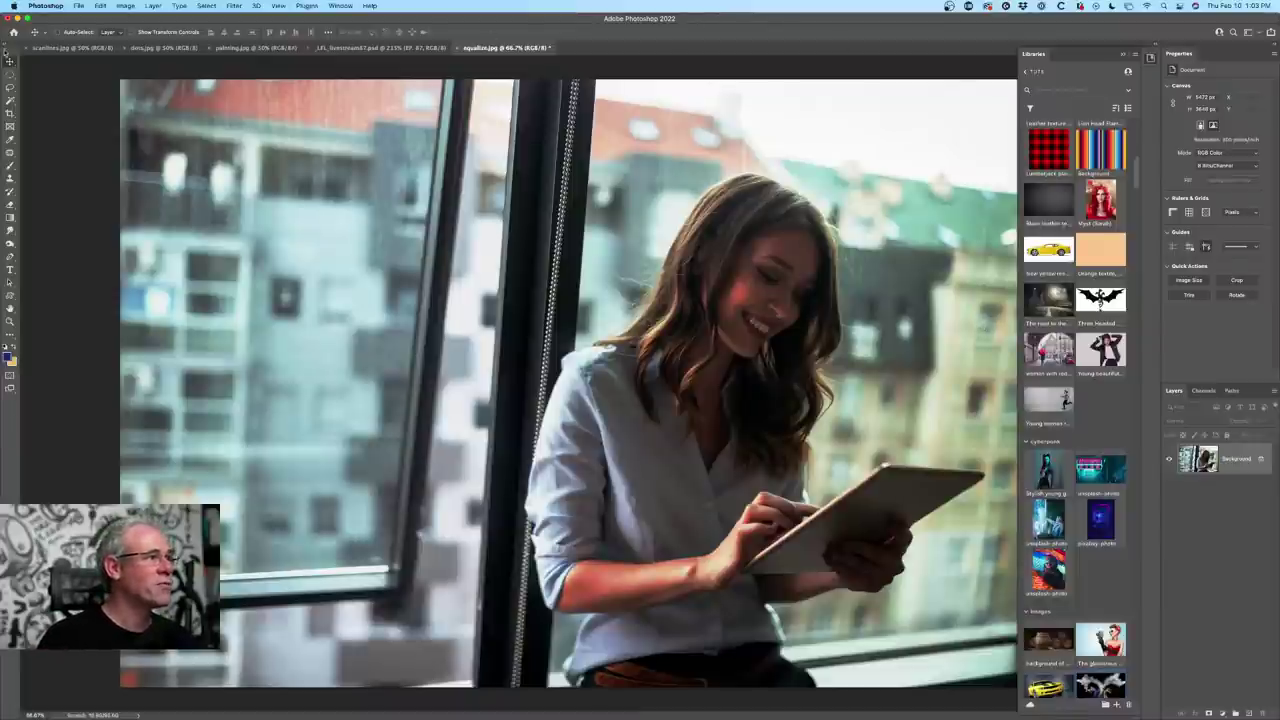
- Close the Libraries panel and dock an enlarged History panel at the top right
left_click_drag(10, 191, 68, 193)
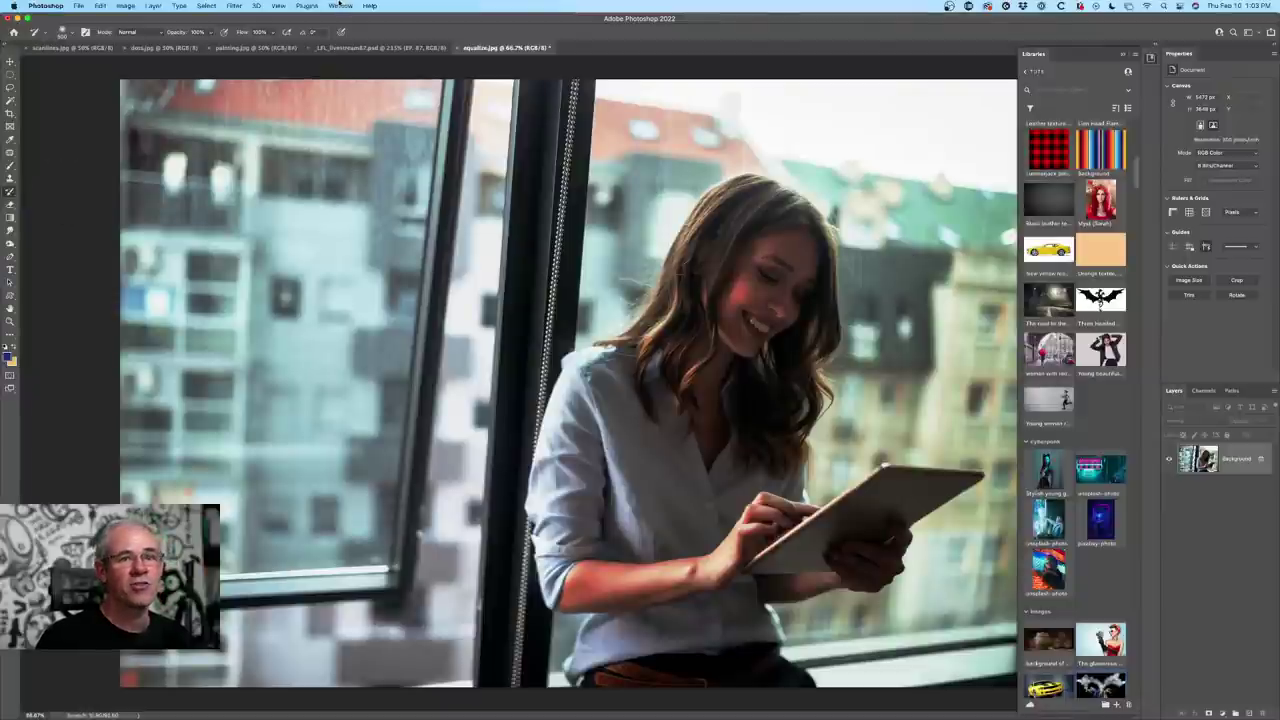
left_click(1121, 57)
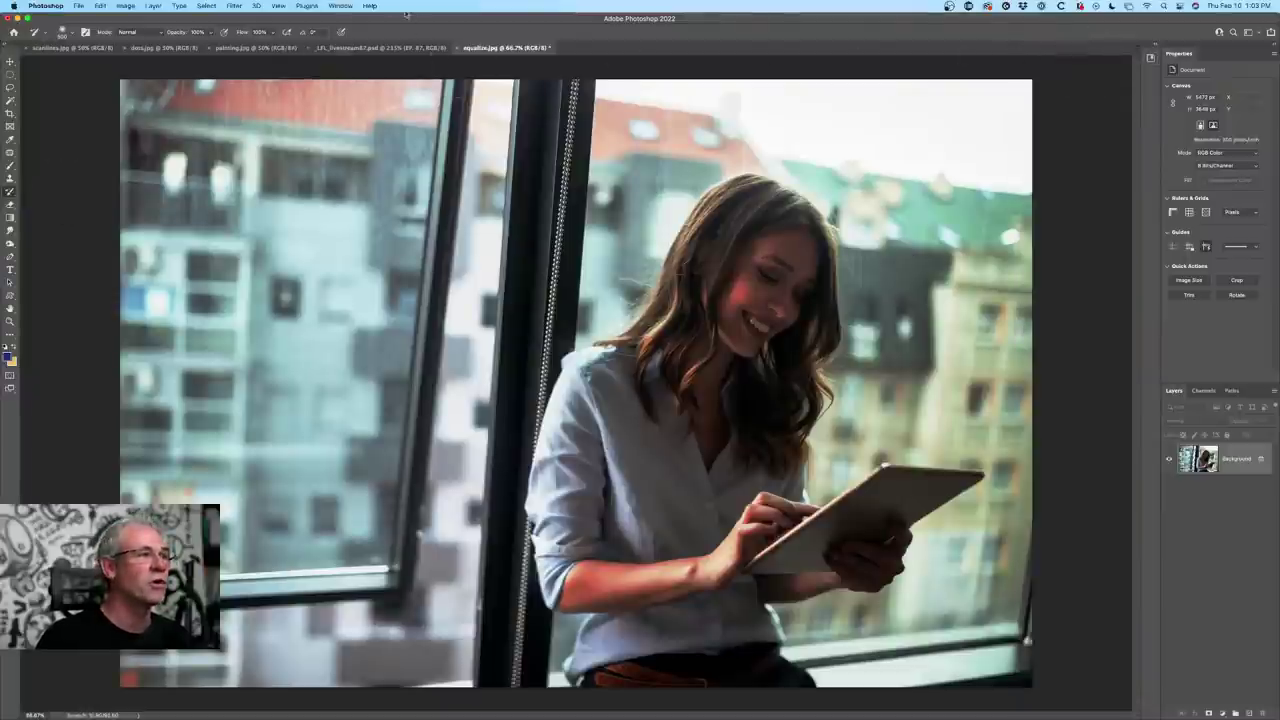
left_click(340, 6)
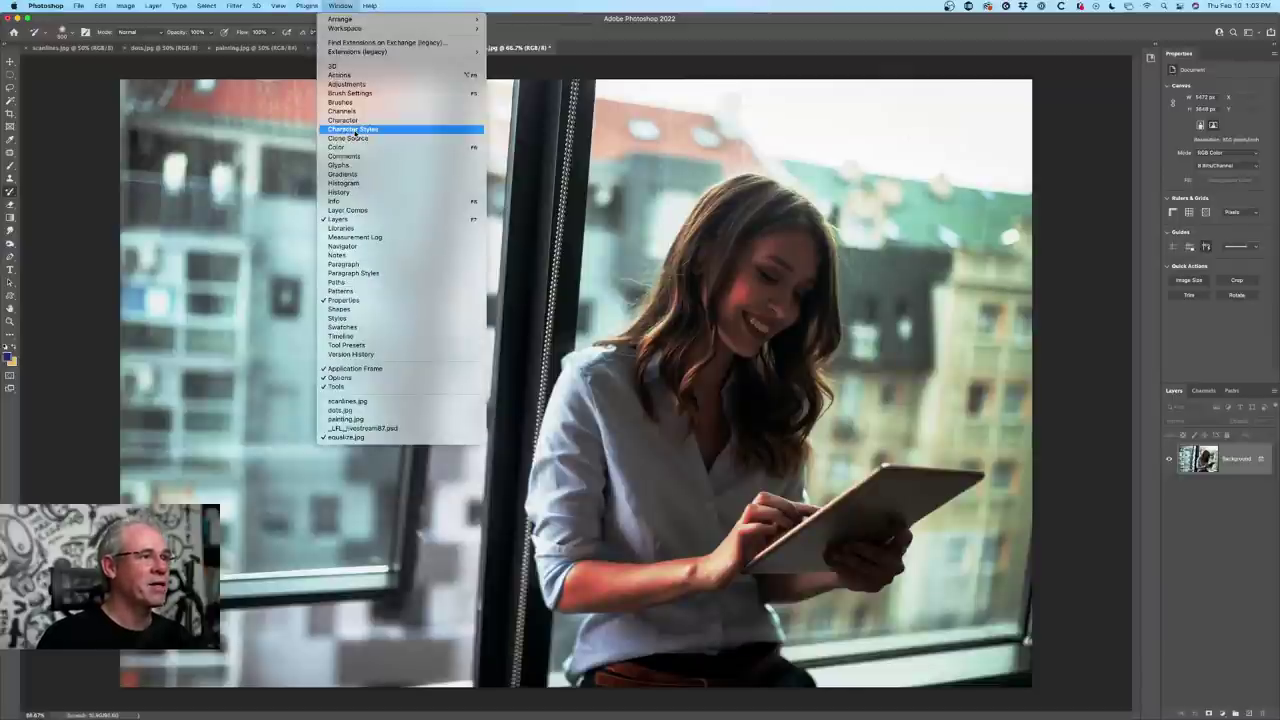
left_click(388, 192)
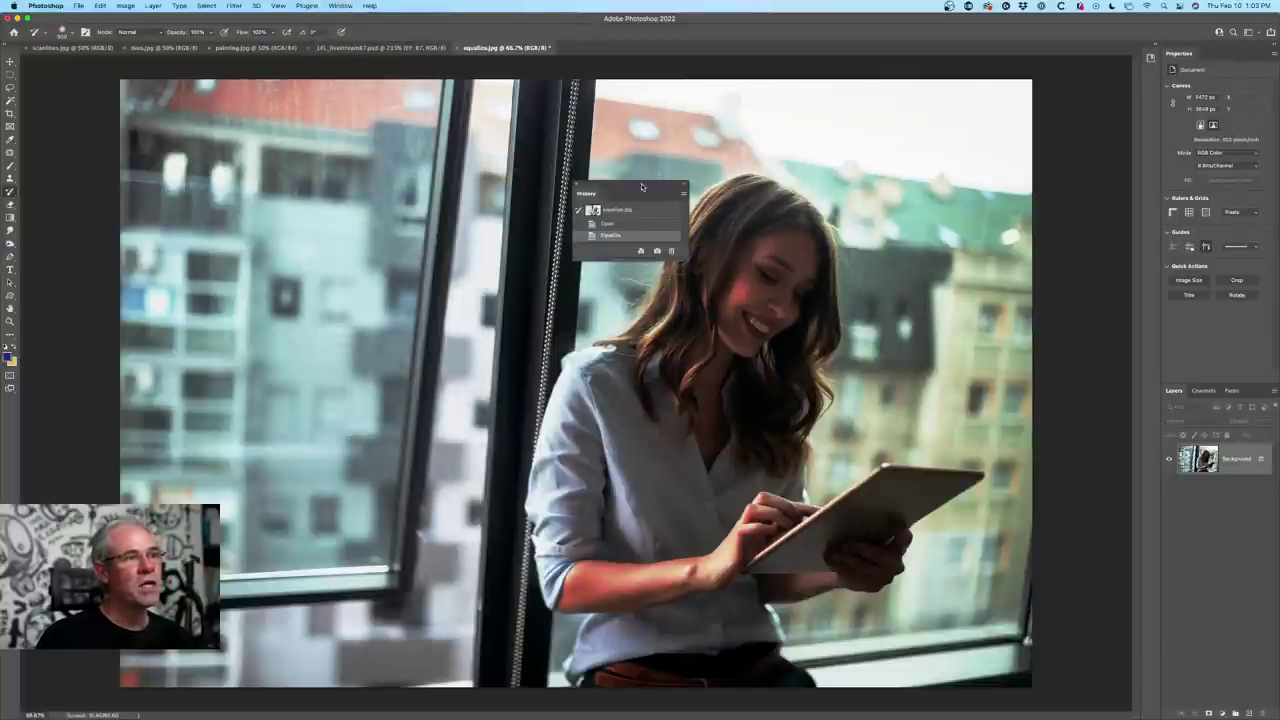
left_click_drag(642, 187, 1076, 65)
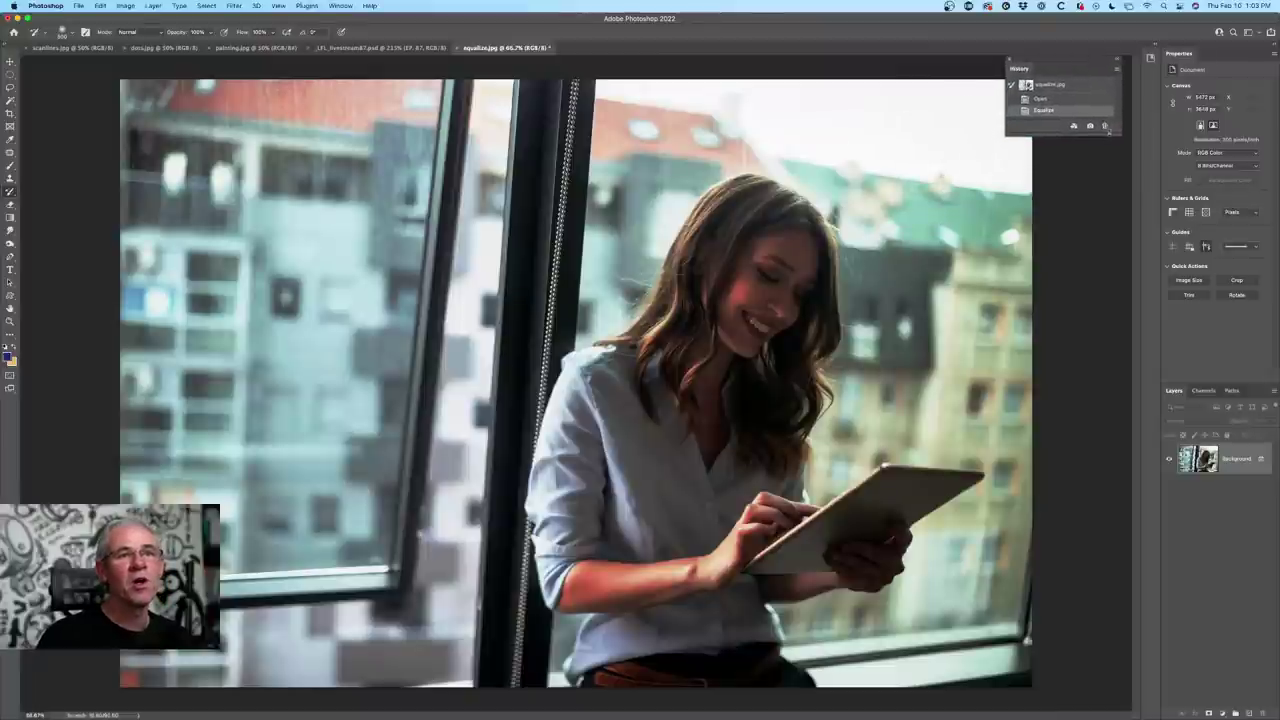
left_click_drag(1118, 132, 1126, 172)
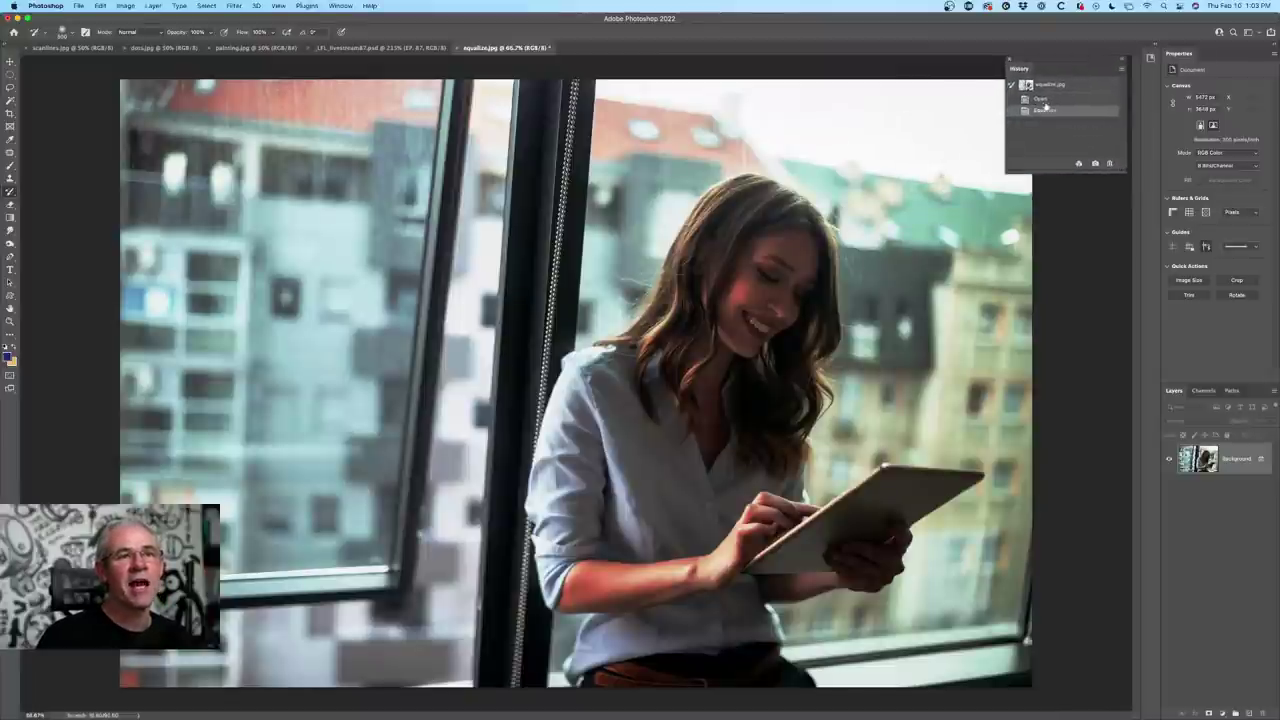
- Set the History Brush source to the Open state, undoing a test stroke
left_click(1012, 99)
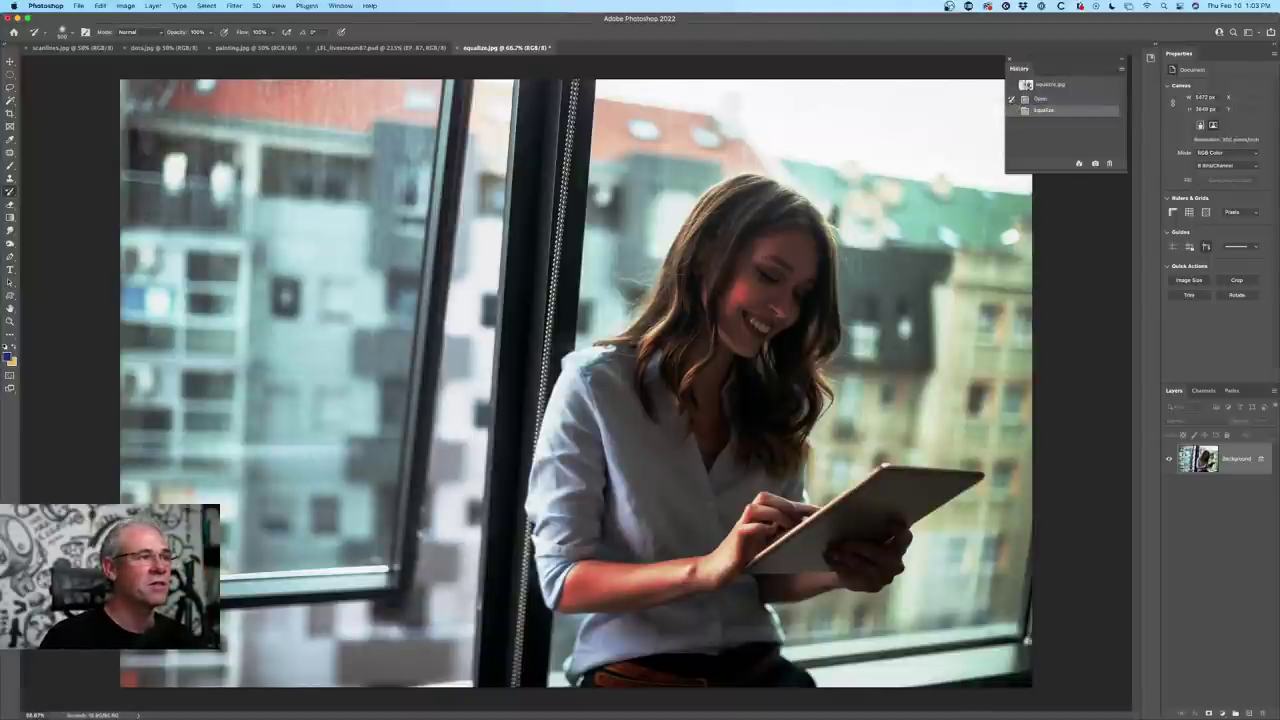
mouse_move(246, 296)
left_mouse_down()
mouse_move(440, 160)
mouse_move(420, 420)
mouse_move(548, 460)
left_mouse_up()
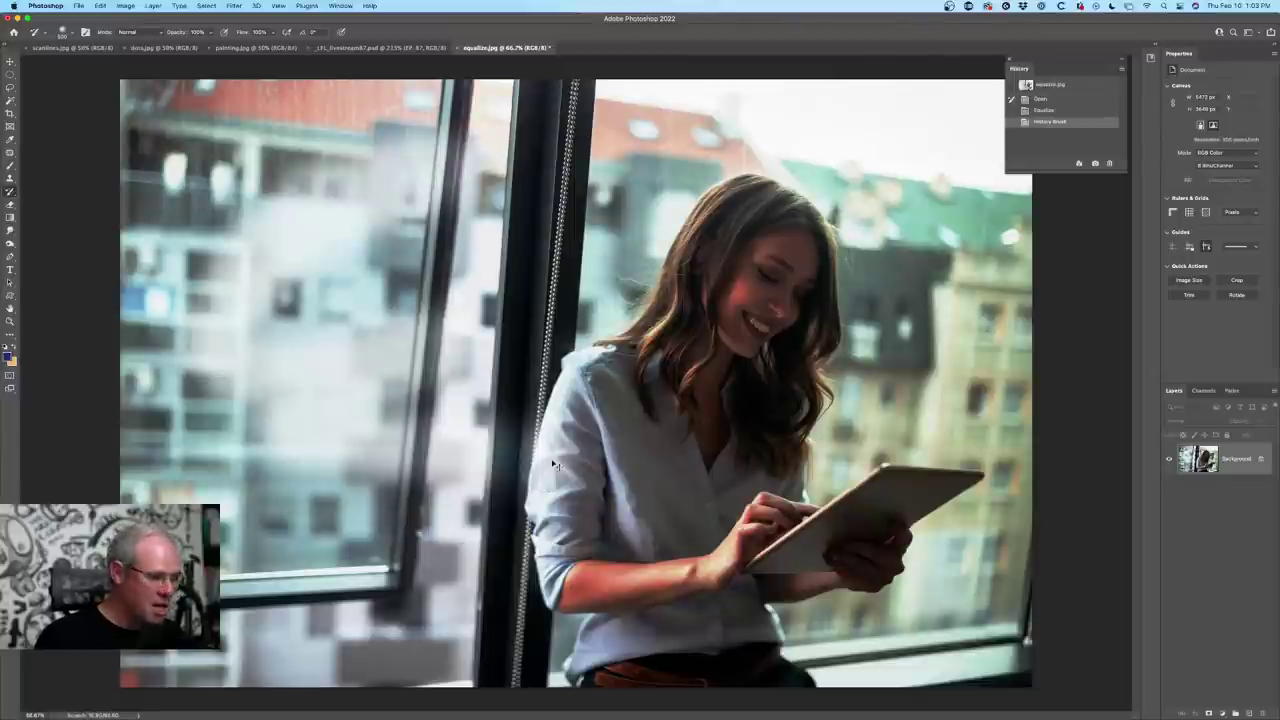
key("super+z")
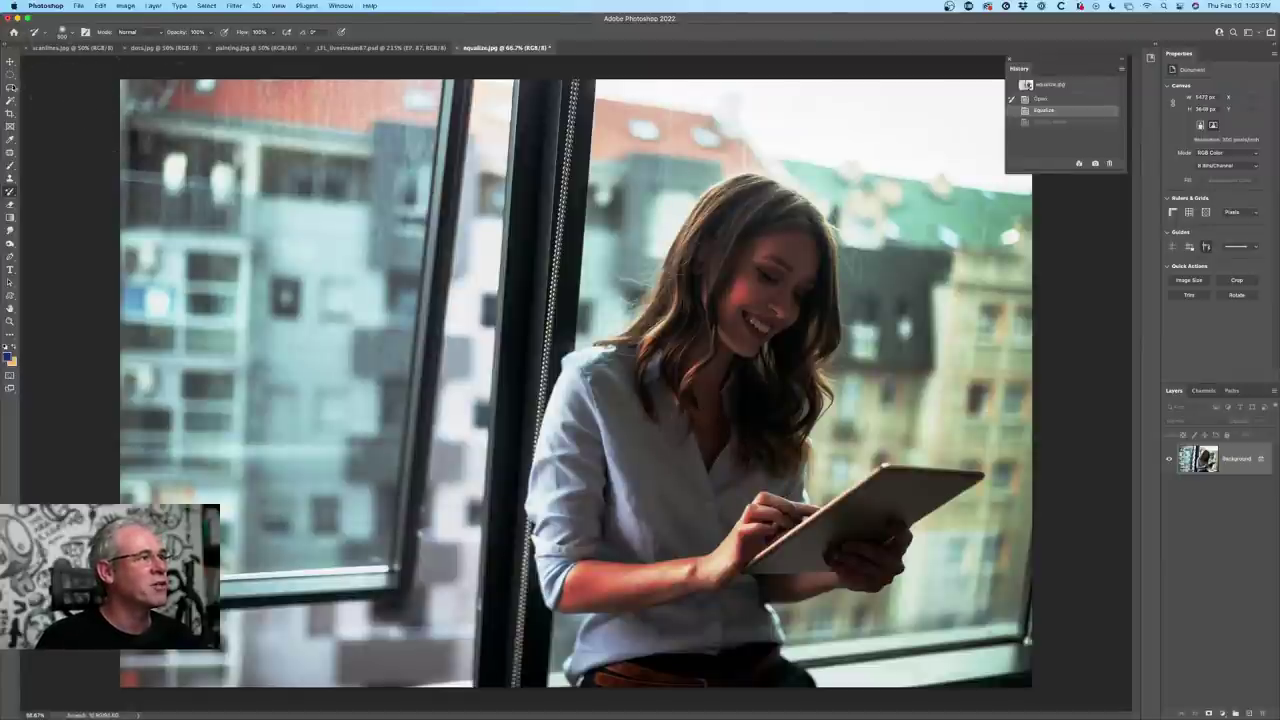
left_click(10, 100)
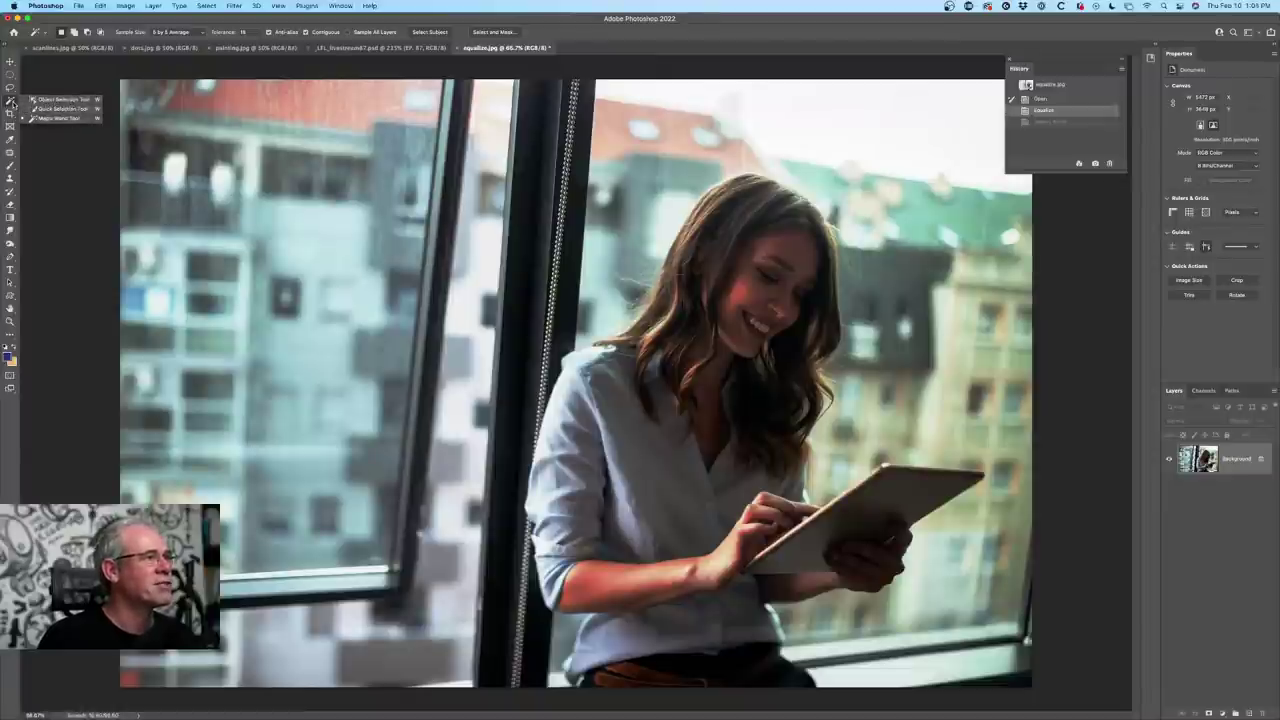
- Select the woman with Select Subject and choose a soft round brush
left_click(431, 34)
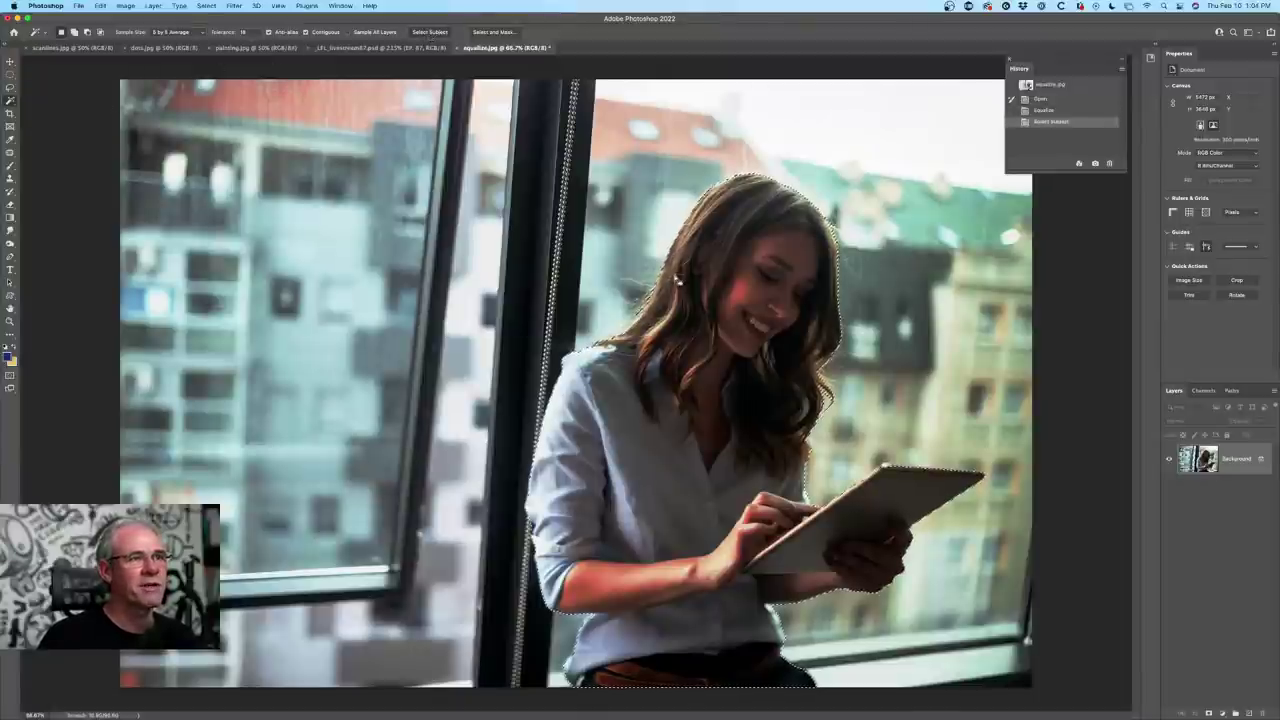
key("b")
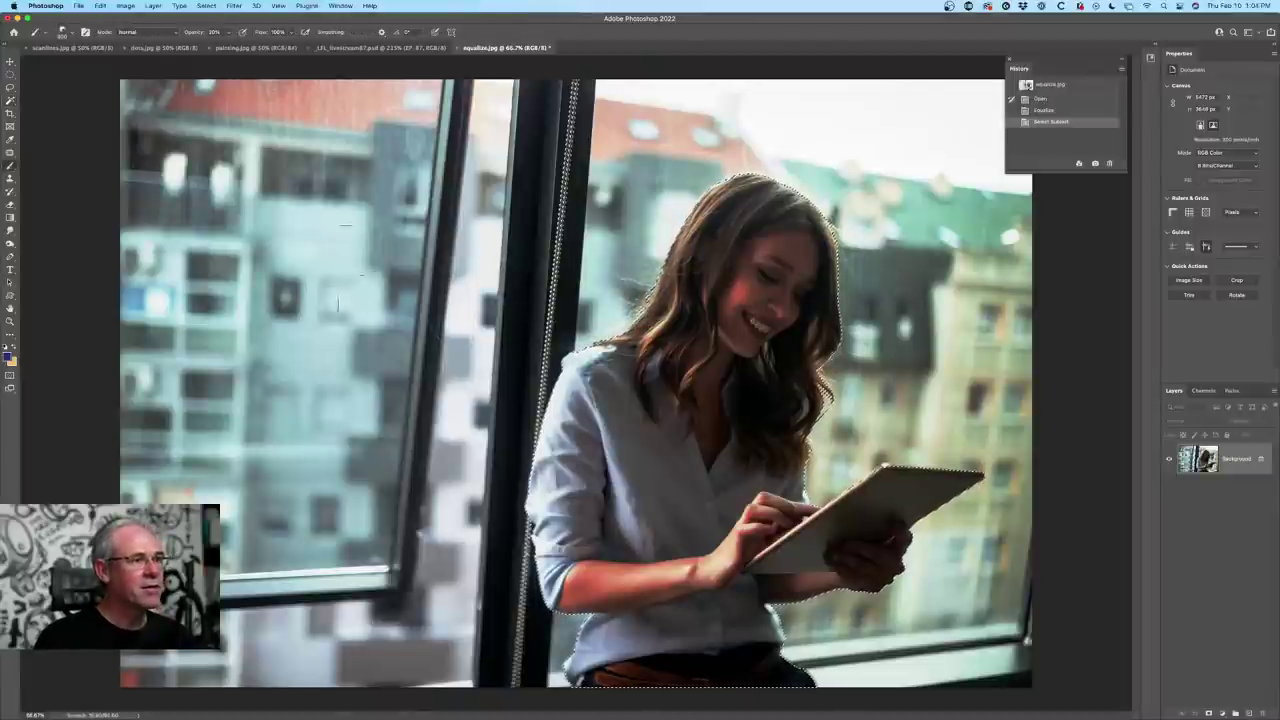
left_click(66, 31)
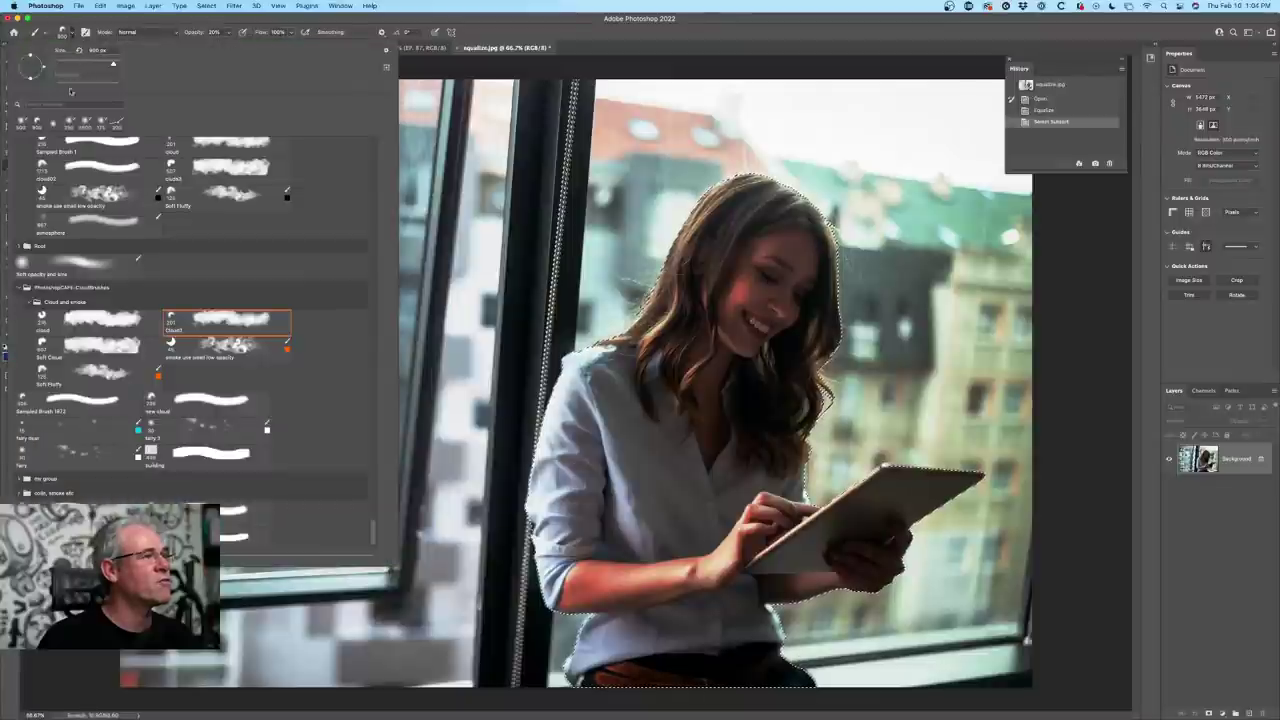
left_click(53, 126)
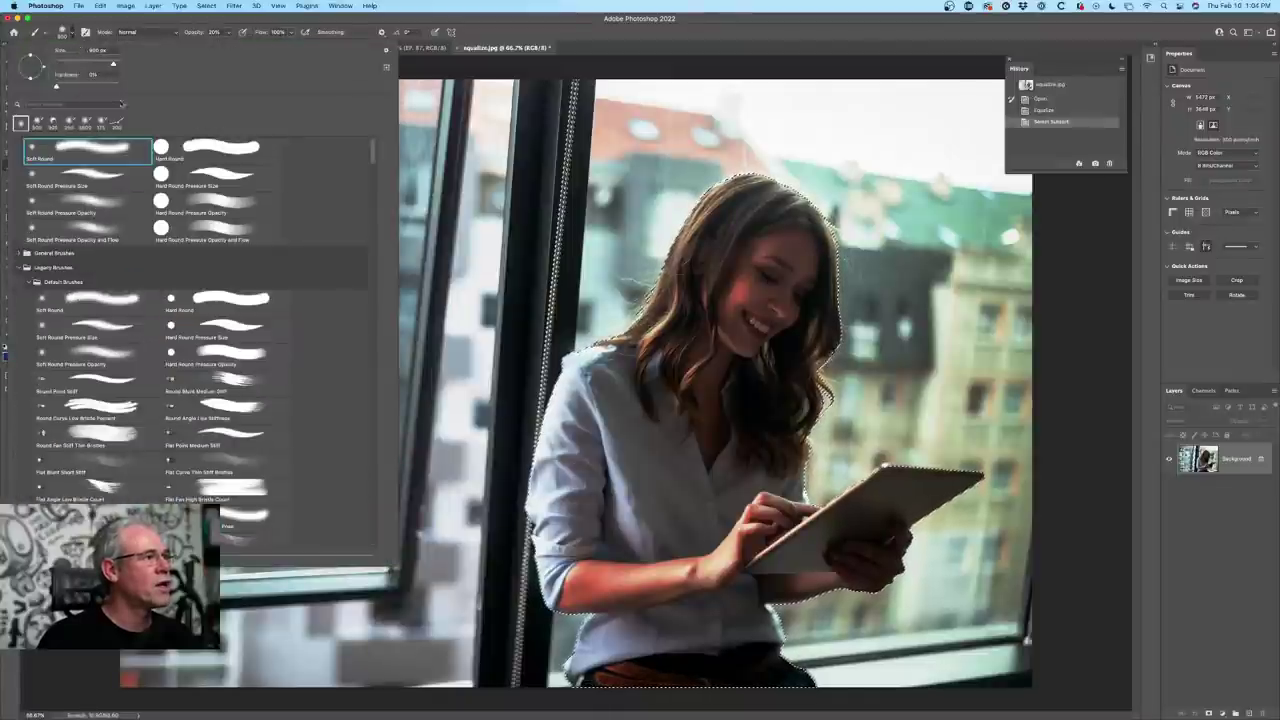
left_click(447, 60)
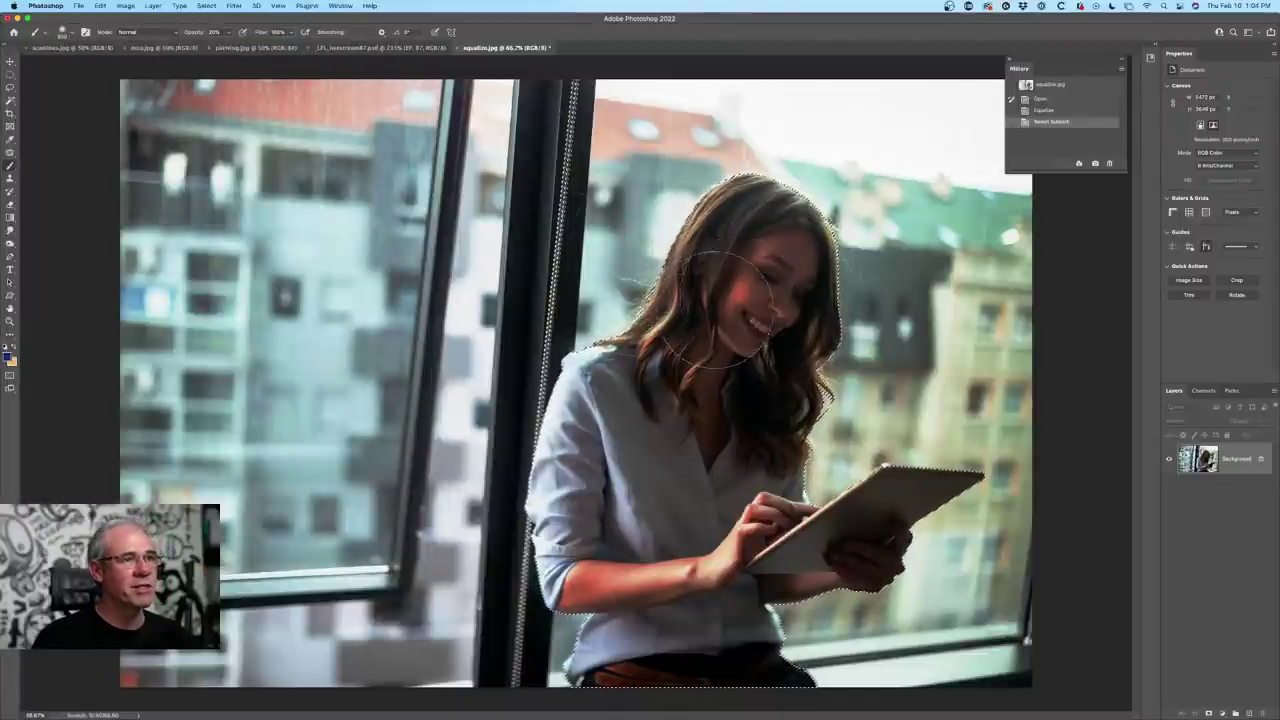
left_click_drag(730, 350, 760, 225)
key("super+z")
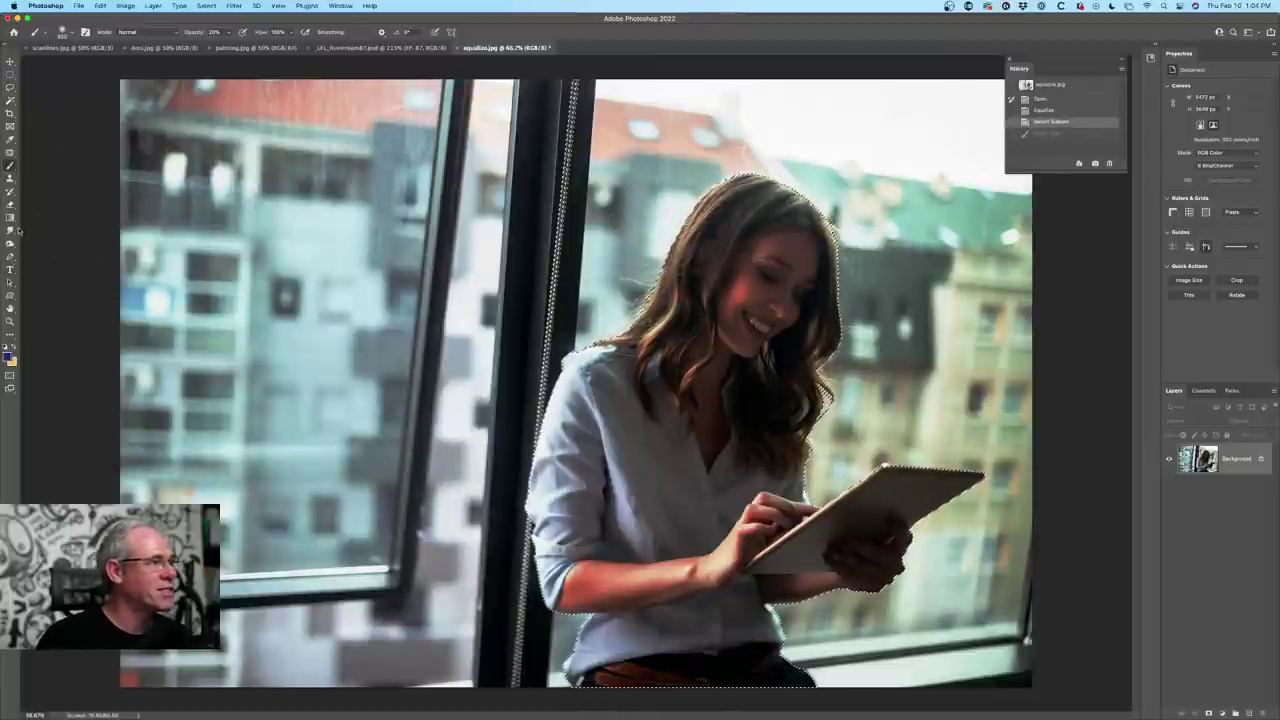
- Paint her hair, face, belt and tablet back from Open with the History Brush, then deselect
left_click(10, 191)
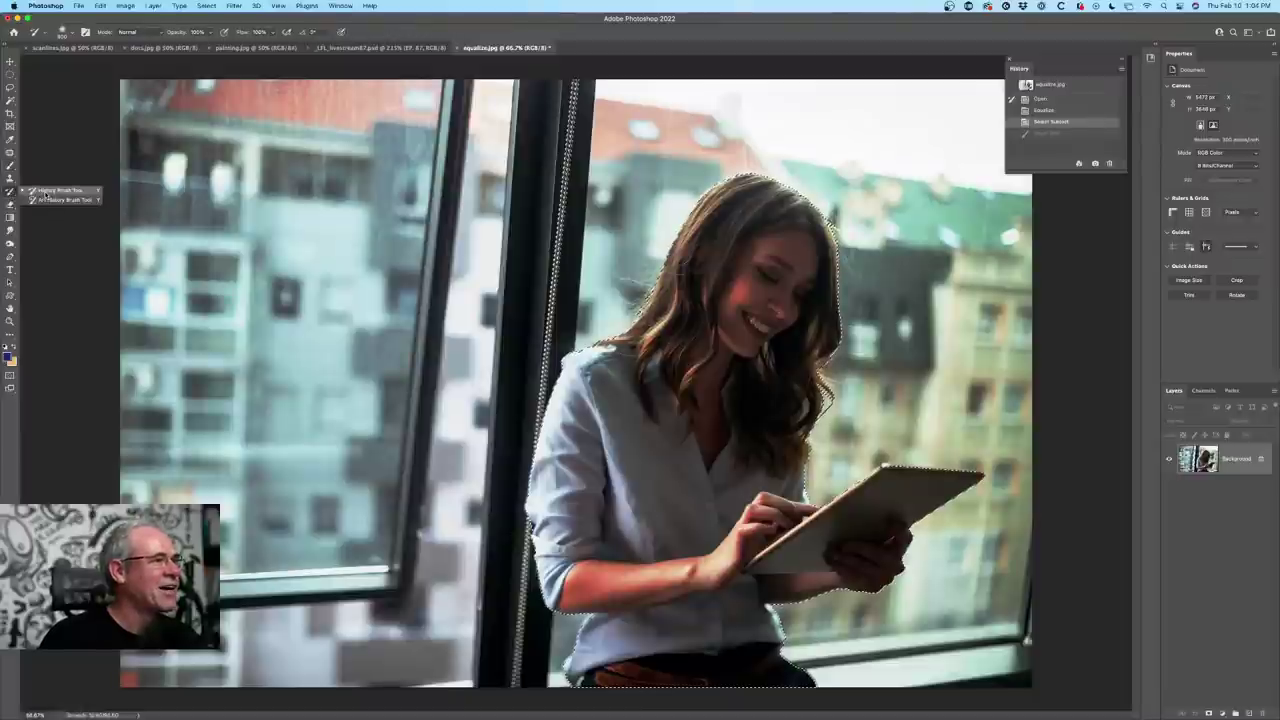
left_click(55, 191)
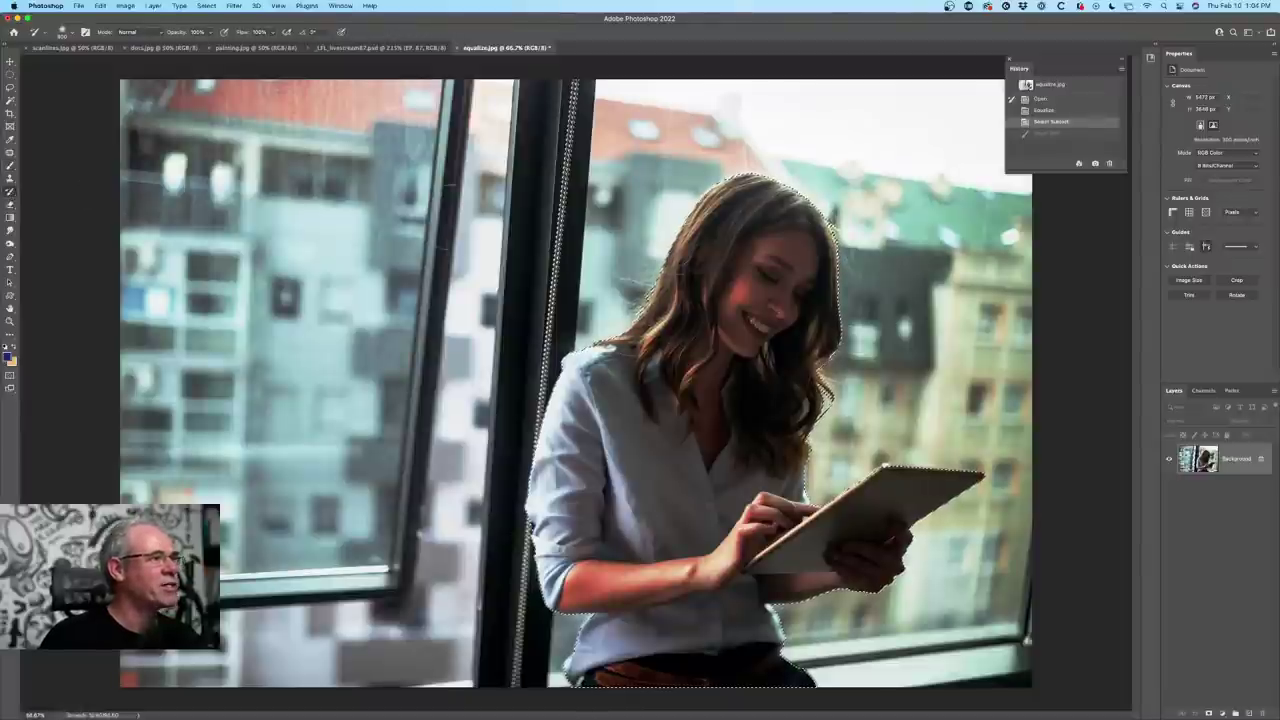
mouse_move(750, 240)
left_mouse_down()
mouse_move(677, 240)
mouse_move(730, 230)
mouse_move(645, 315)
mouse_move(518, 405)
mouse_move(790, 460)
mouse_move(900, 540)
mouse_move(560, 610)
mouse_move(795, 680)
left_mouse_up()
mouse_move(620, 668)
left_mouse_down()
mouse_move(580, 668)
mouse_move(815, 300)
mouse_move(780, 195)
mouse_move(884, 318)
left_mouse_up()
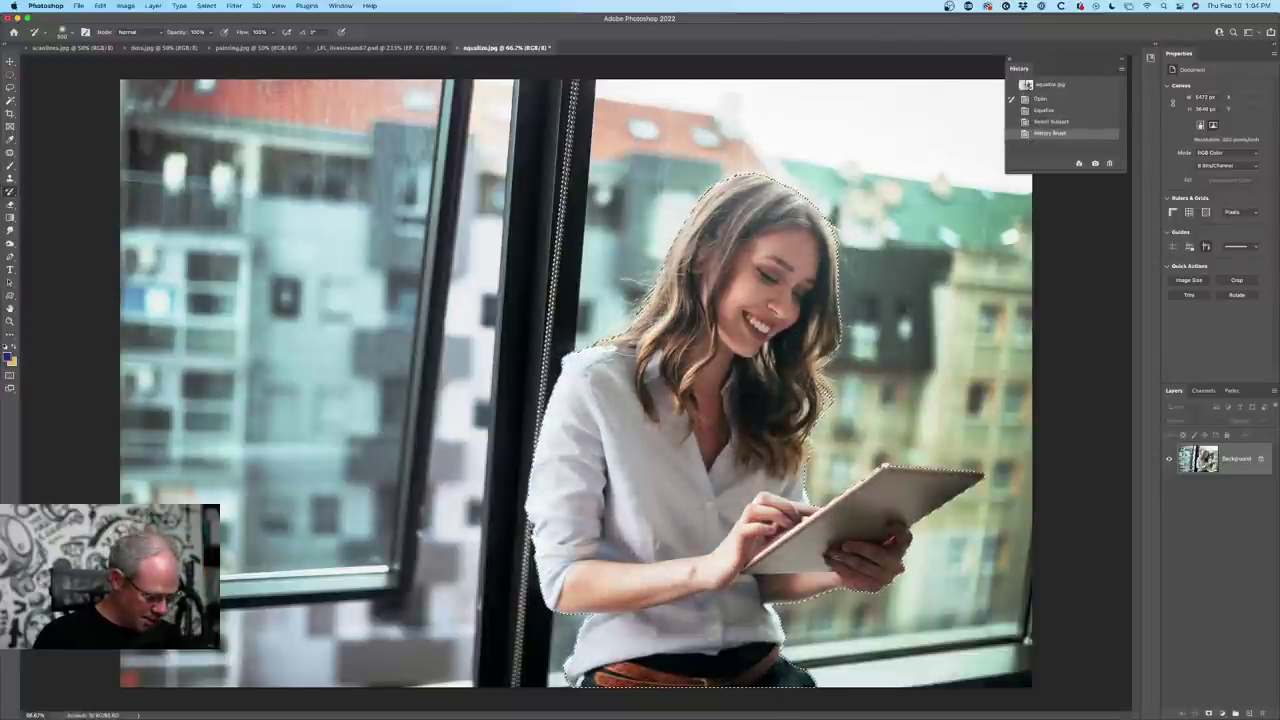
key("super+d")
key("super+minus")
key("super+minus")
key("super+minus")
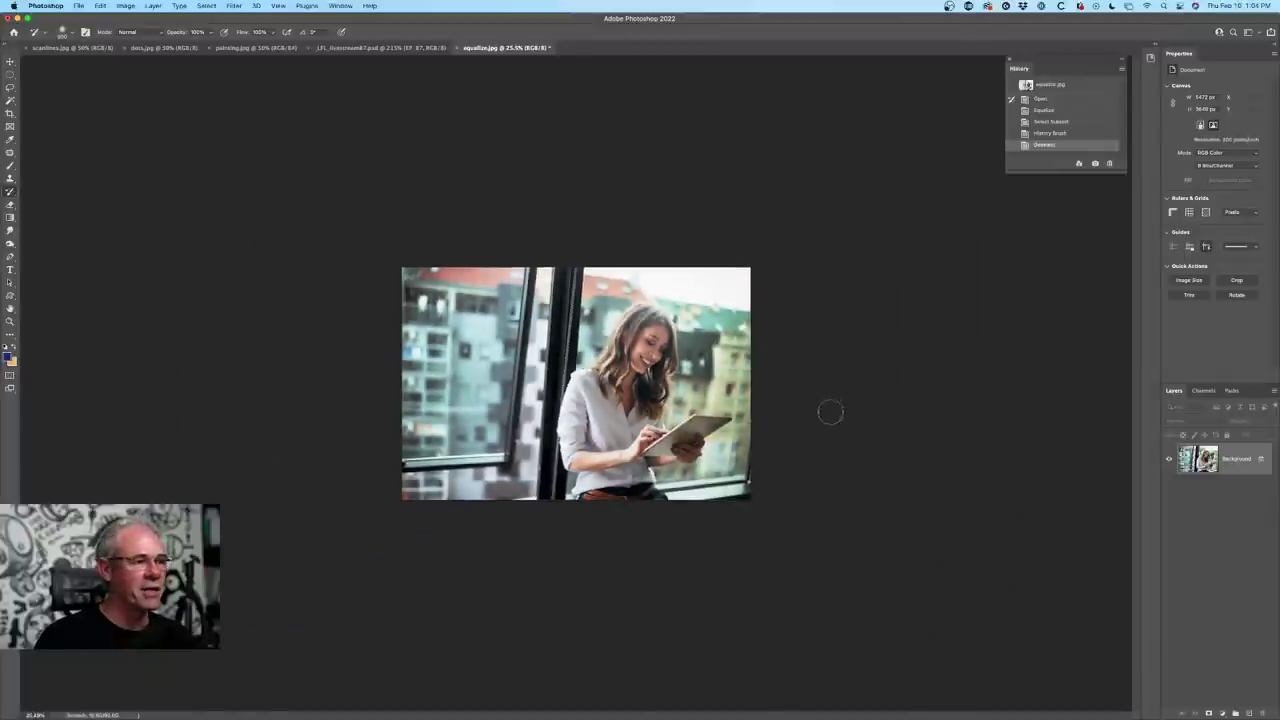
key("super+equal")
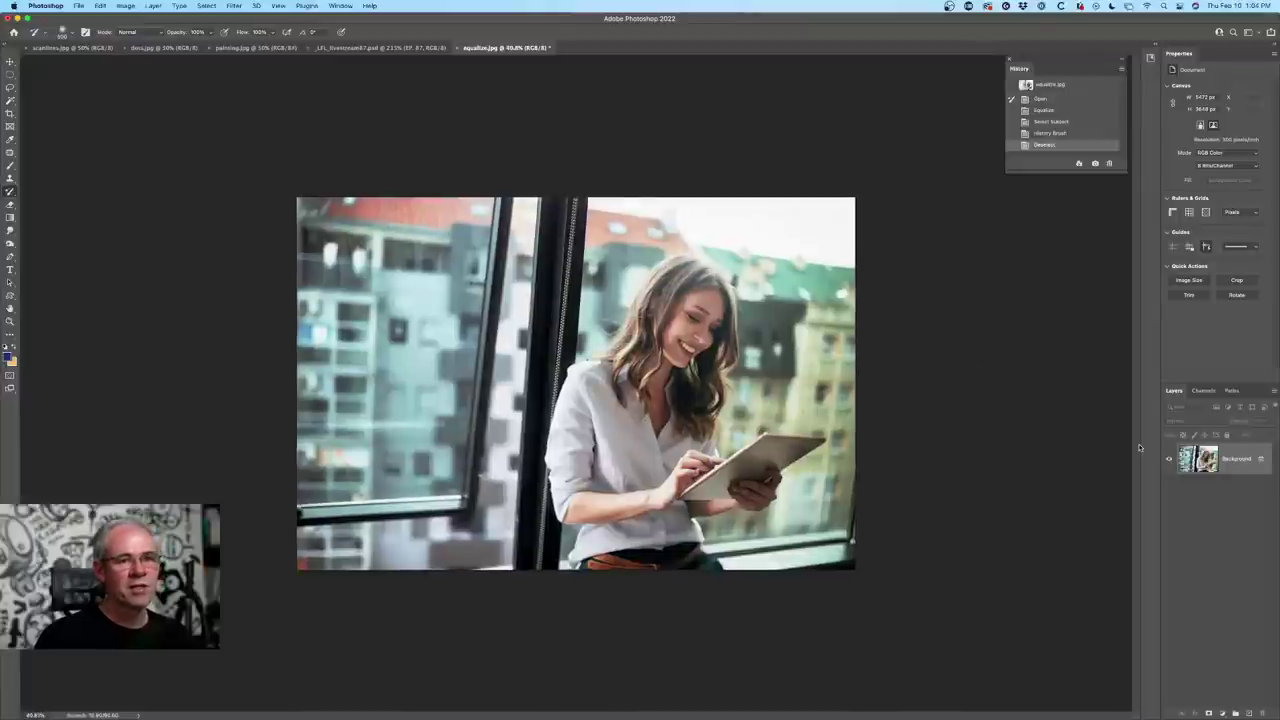
left_click(100, 6)
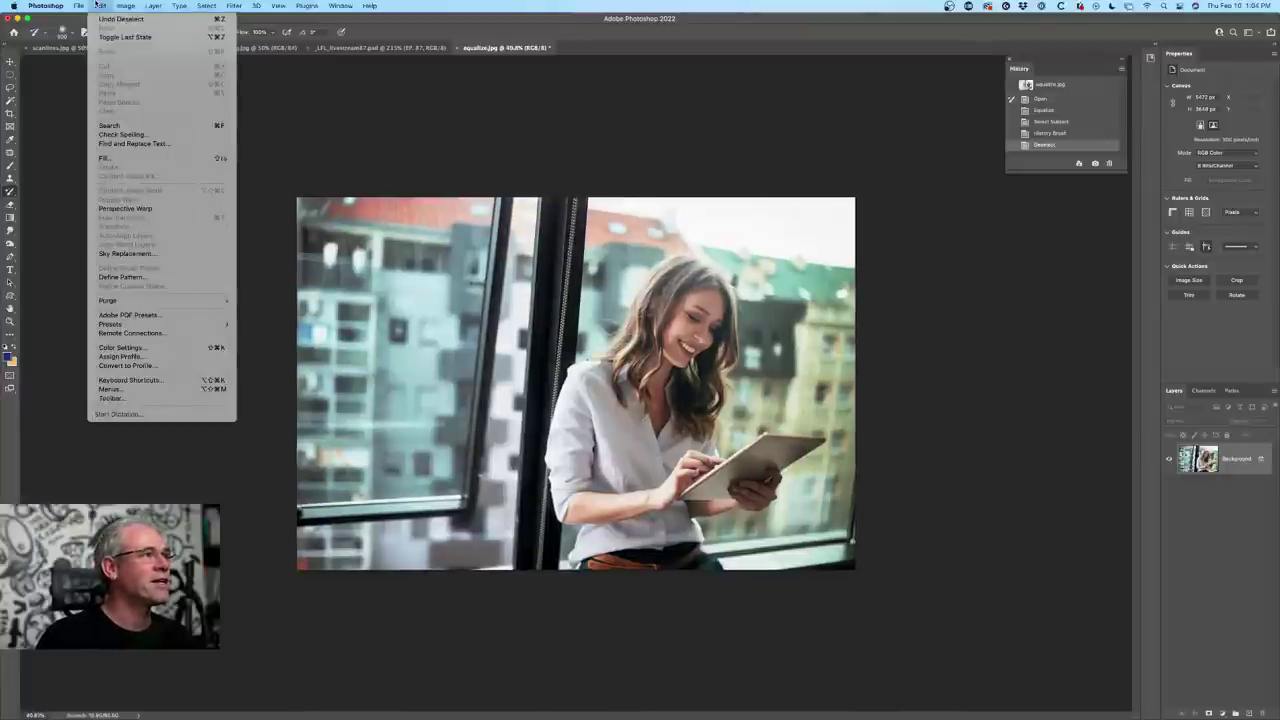
mouse_move(88, 5)
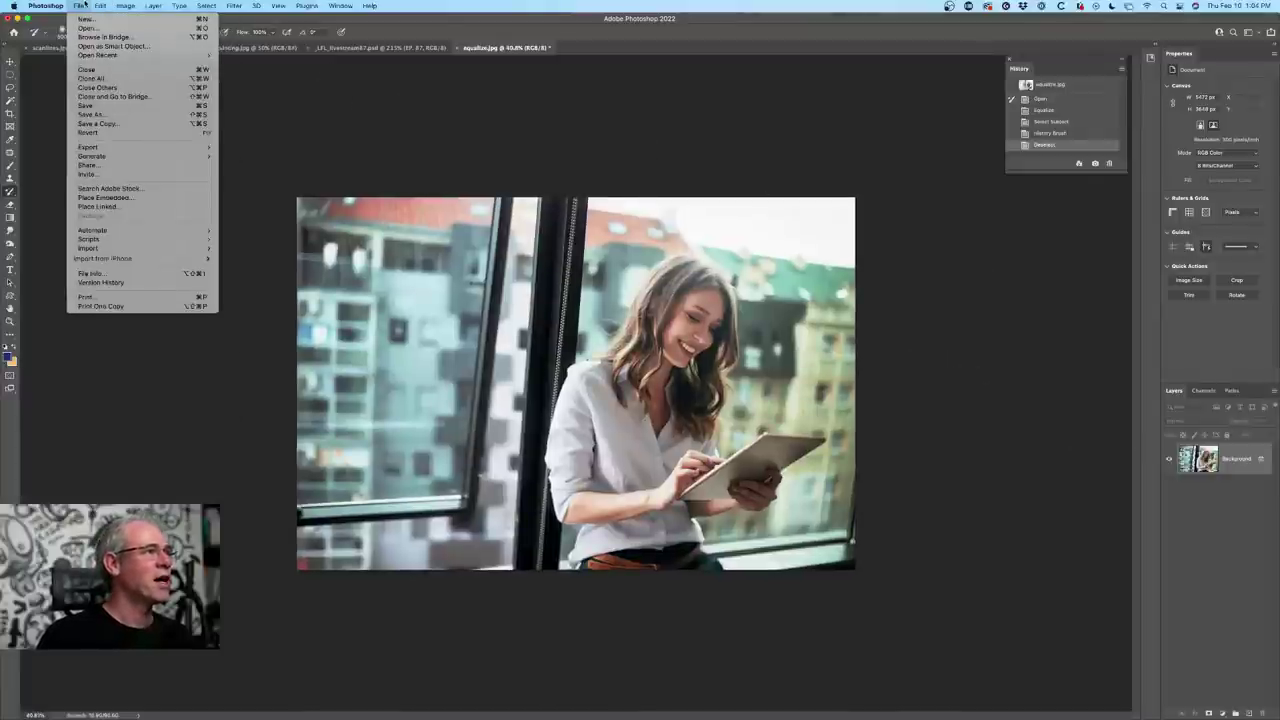
left_click(88, 132)
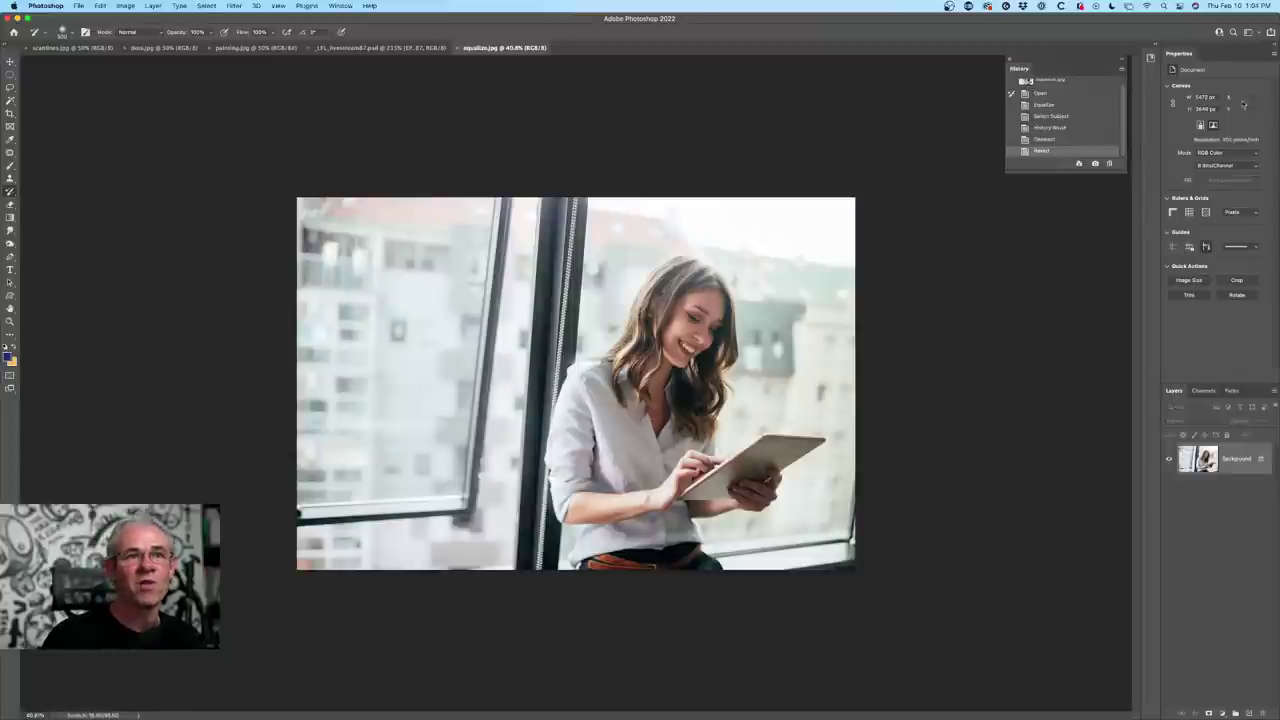
left_click(1149, 58)
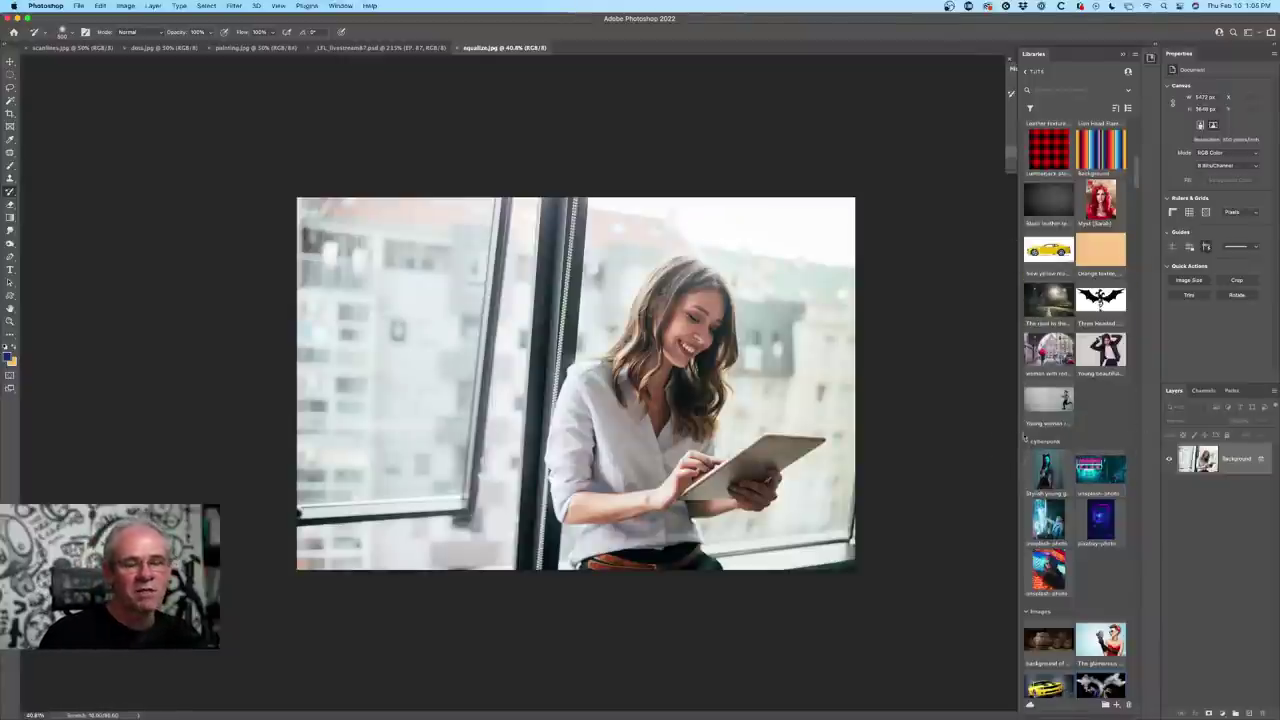
- Place the library's cyberpunk portrait onto the canvas and shift it left and down
left_click(12, 62)
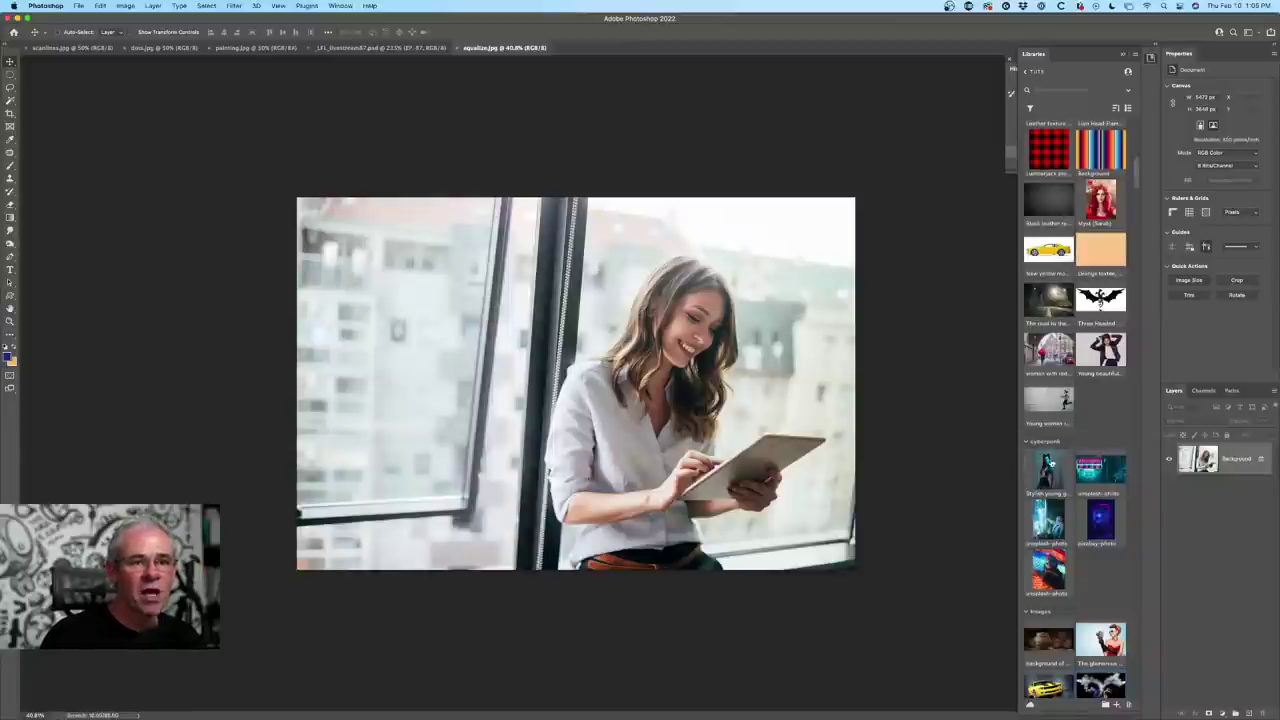
left_click_drag(1050, 462, 588, 312)
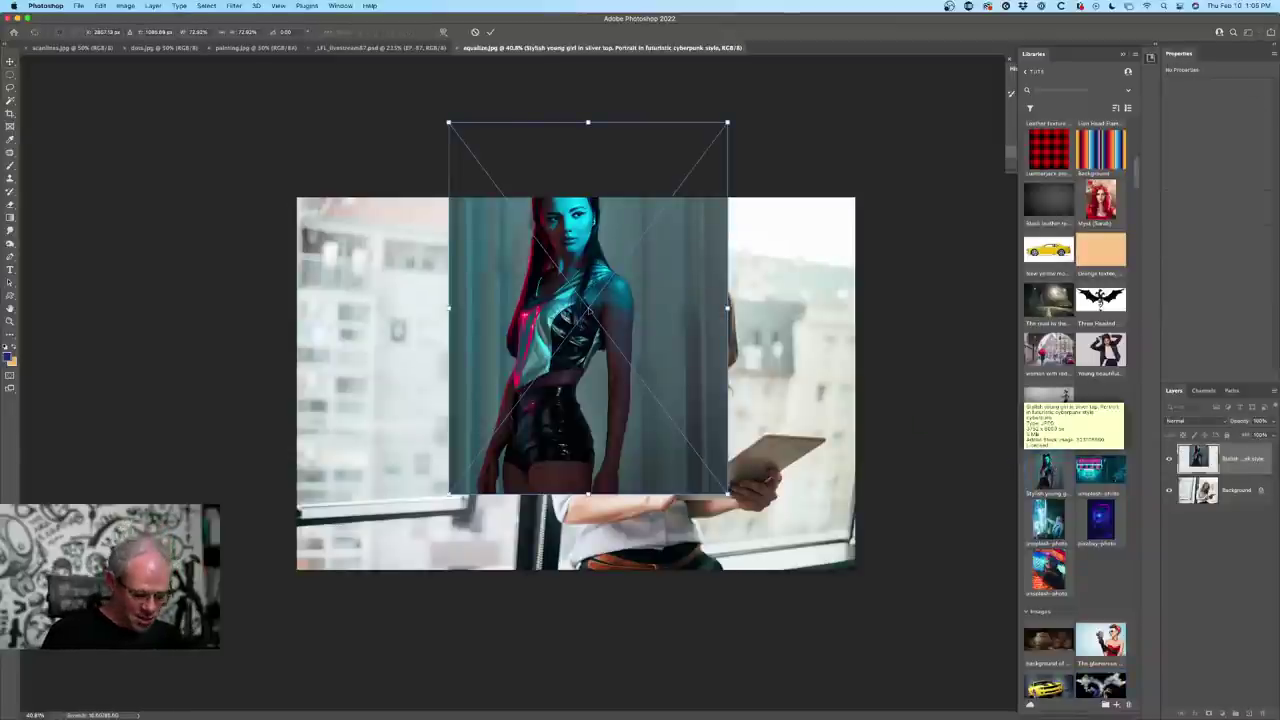
key("Return")
left_click_drag(670, 246, 593, 311)
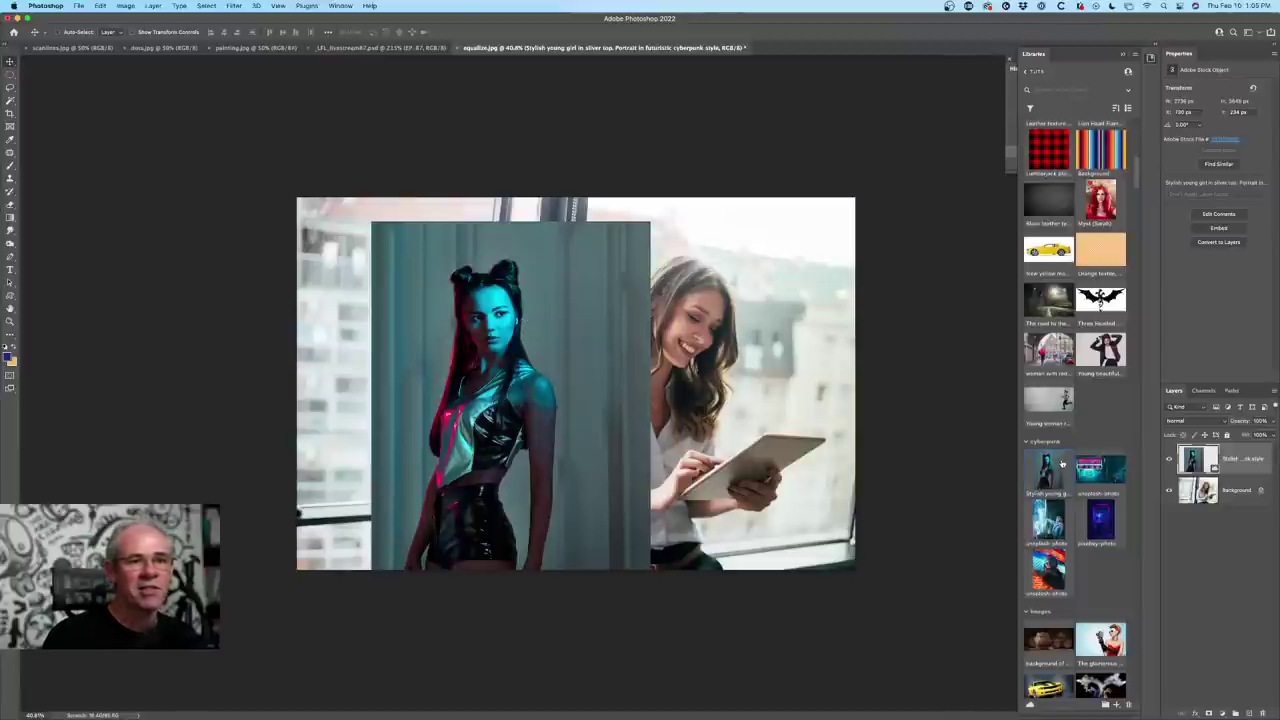
mouse_move(1062, 463)
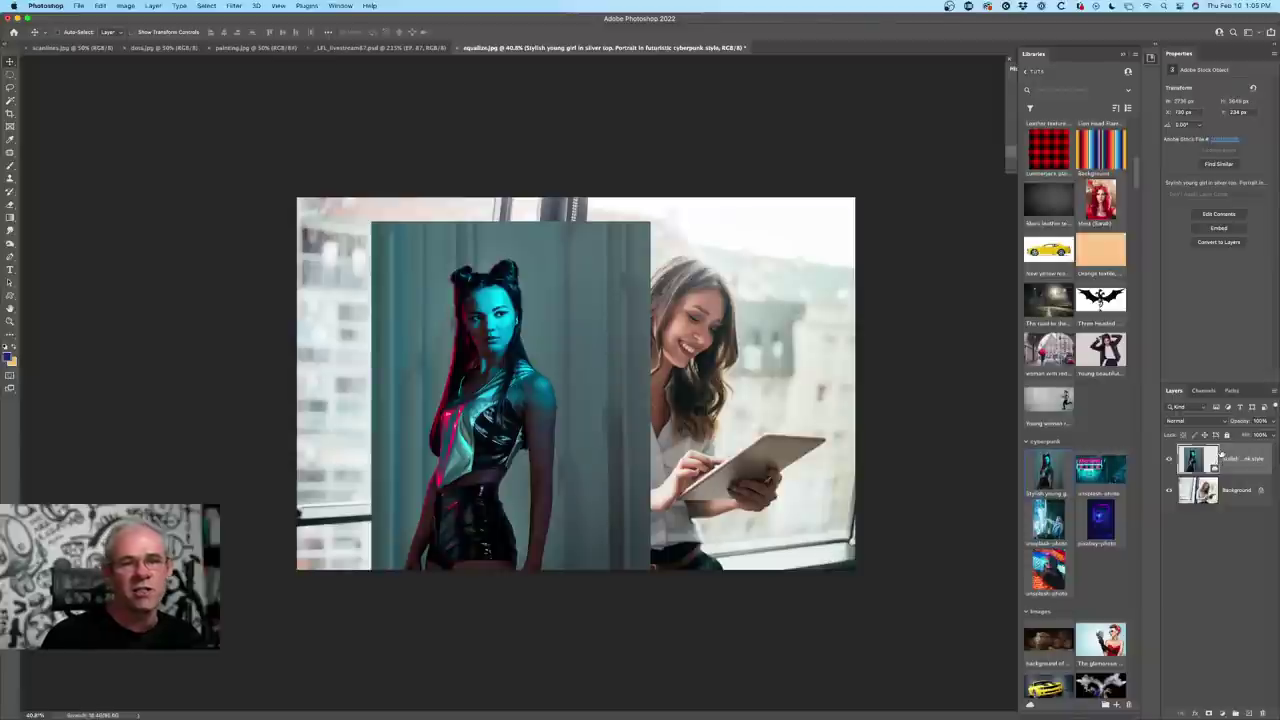
- Embed the linked cyberpunk portrait layer, then start closing equalize.jpg
right_click(1196, 458)
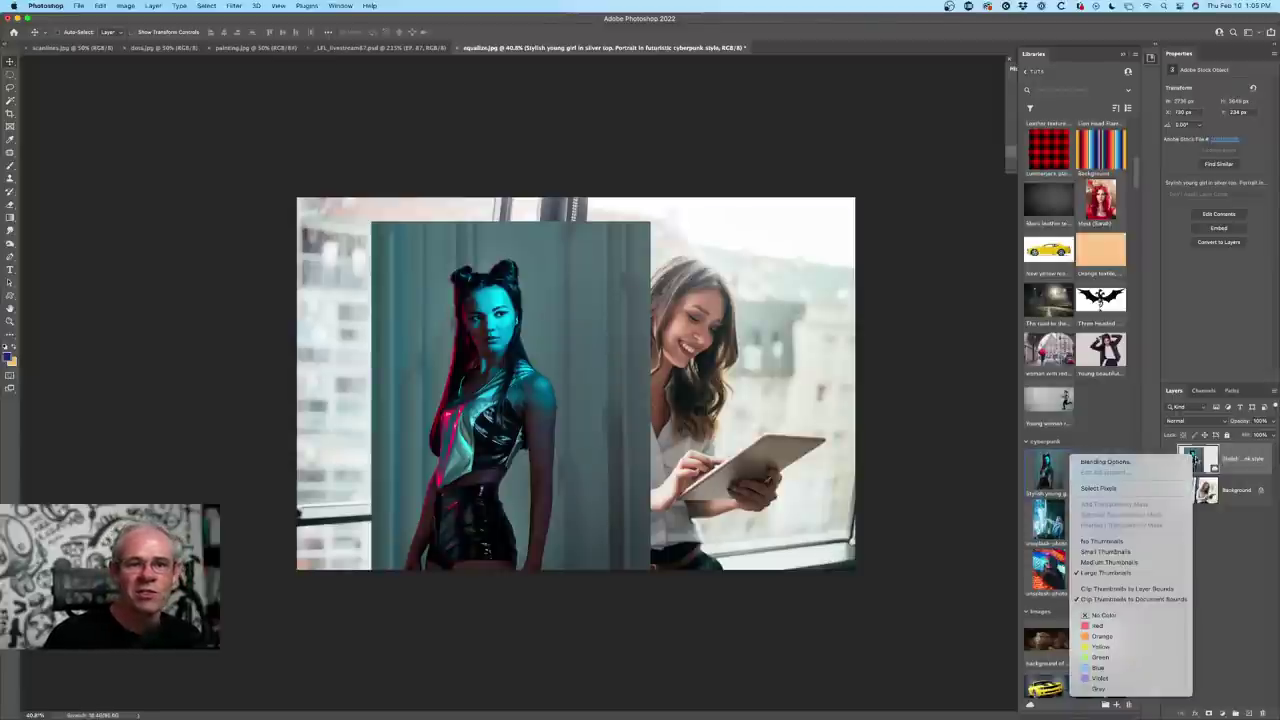
right_click(1239, 461)
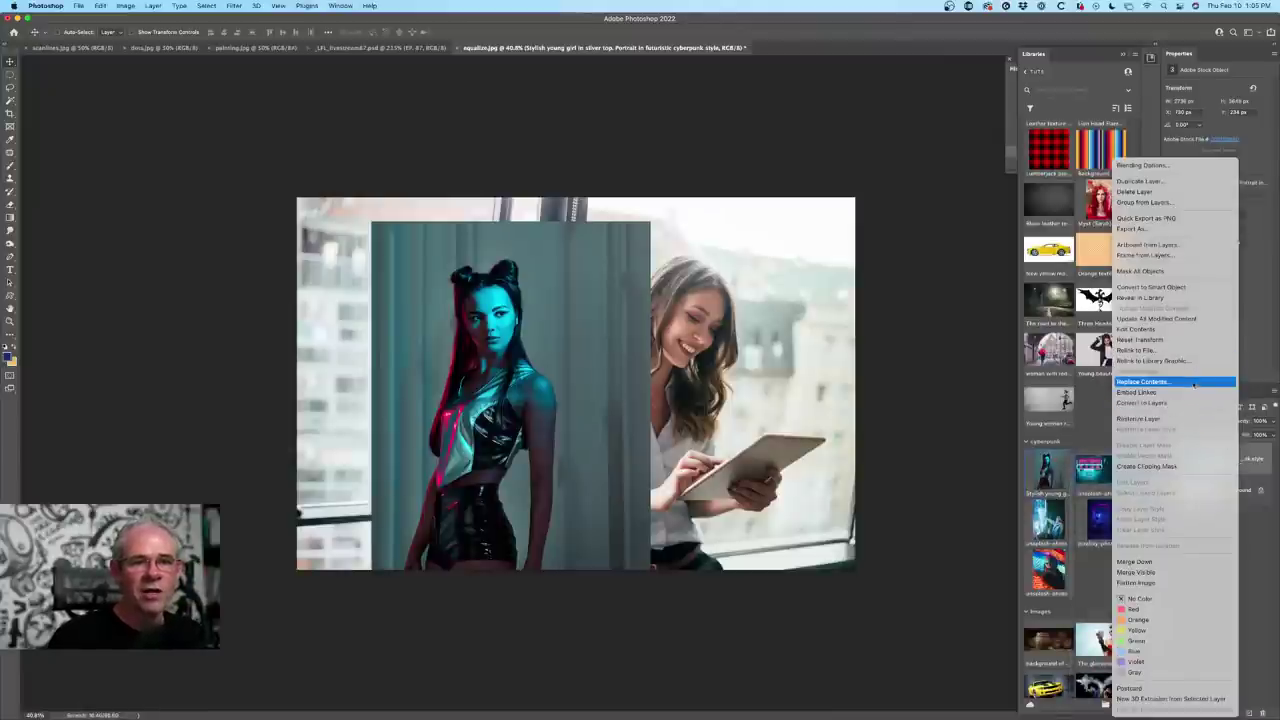
left_click(1146, 466)
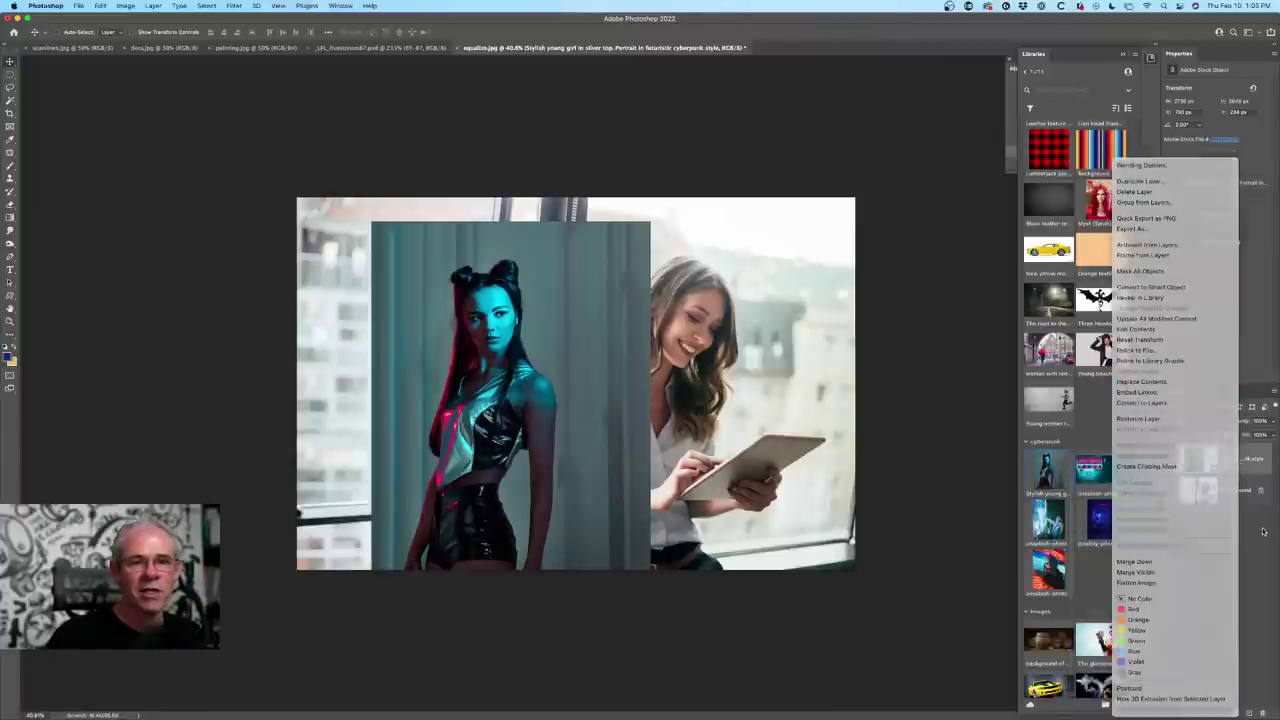
right_click(1240, 461)
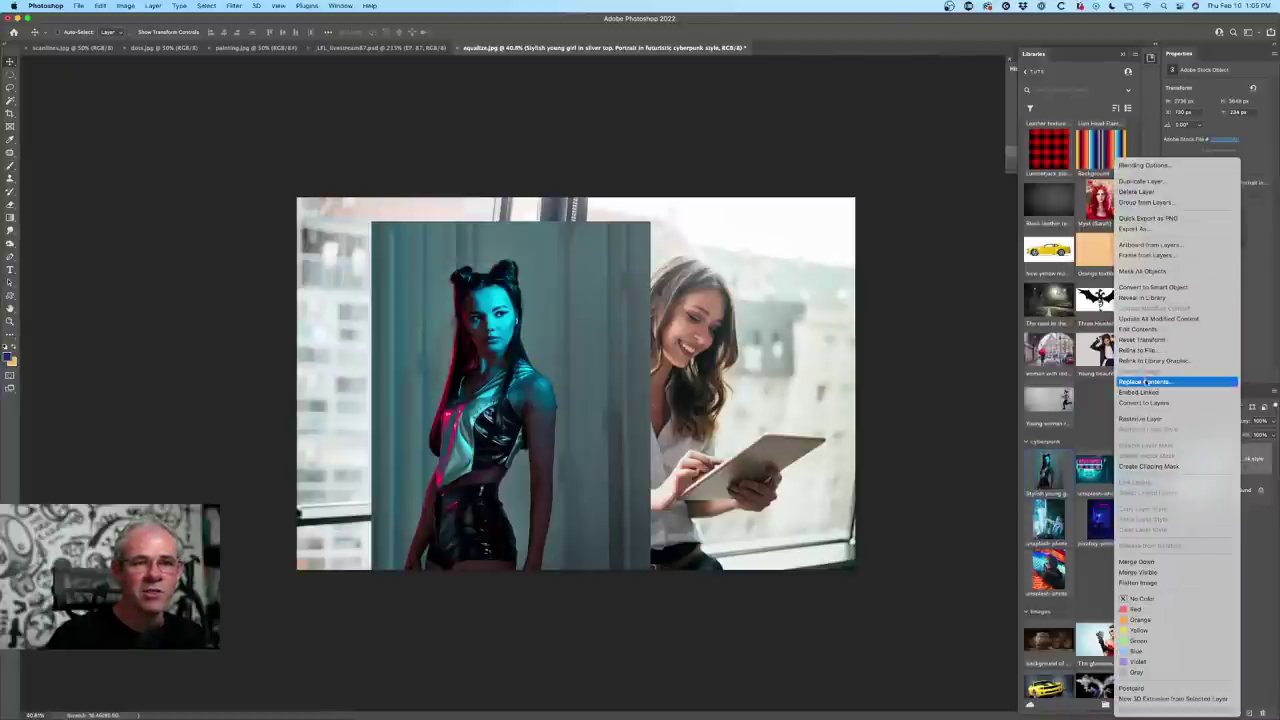
left_click(1140, 392)
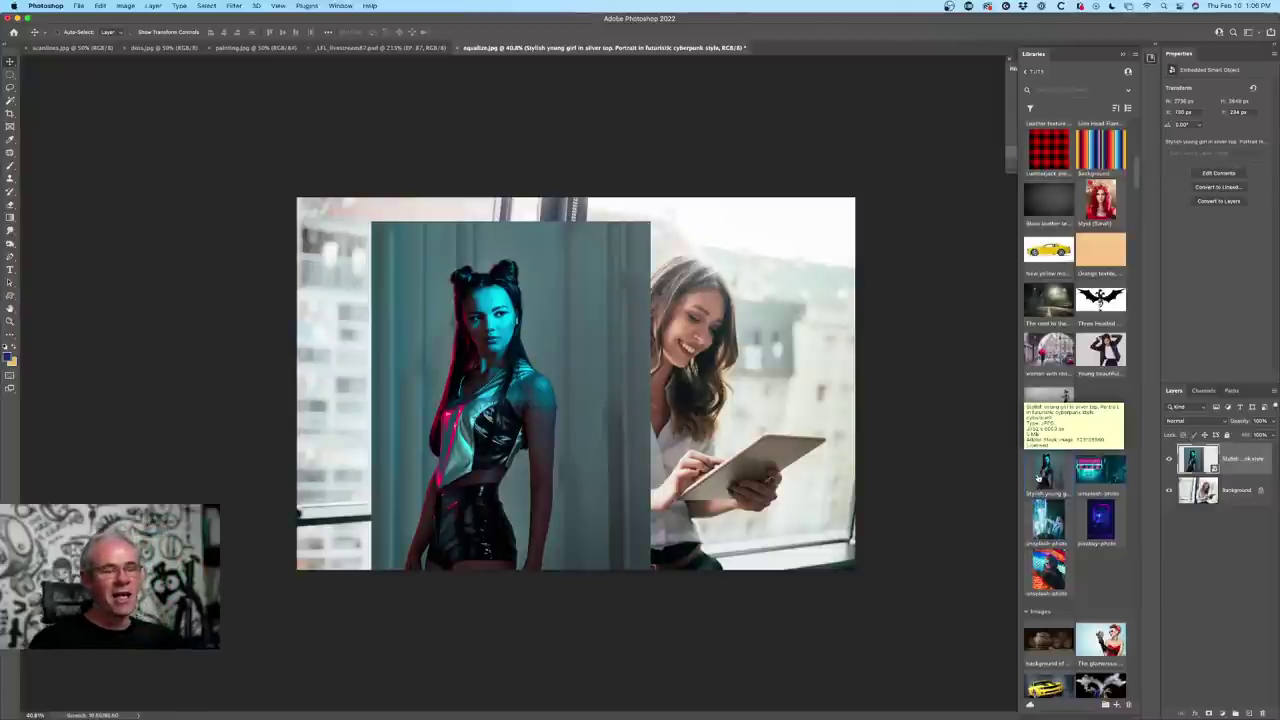
left_click(458, 48)
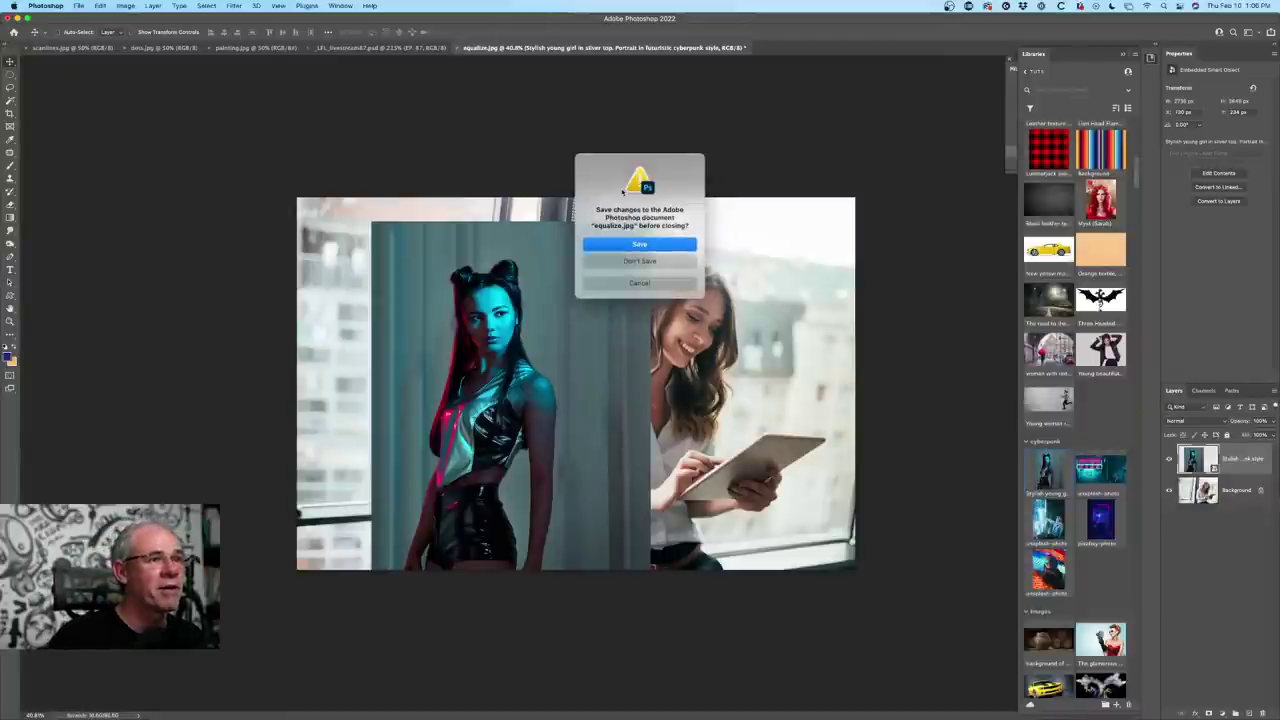
- Answer the save prompt to close equalize.jpg and bring up painting.jpg of the dancers
left_click(645, 261)
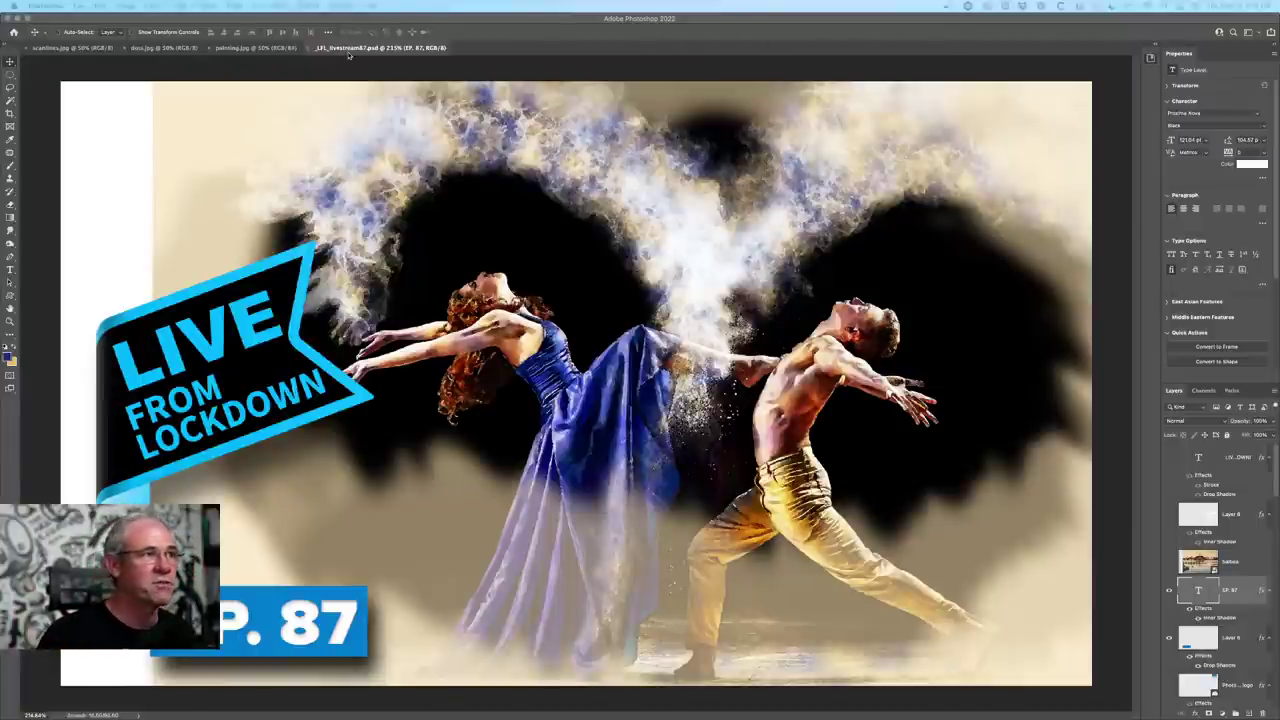
left_click(248, 50)
left_click(248, 50)
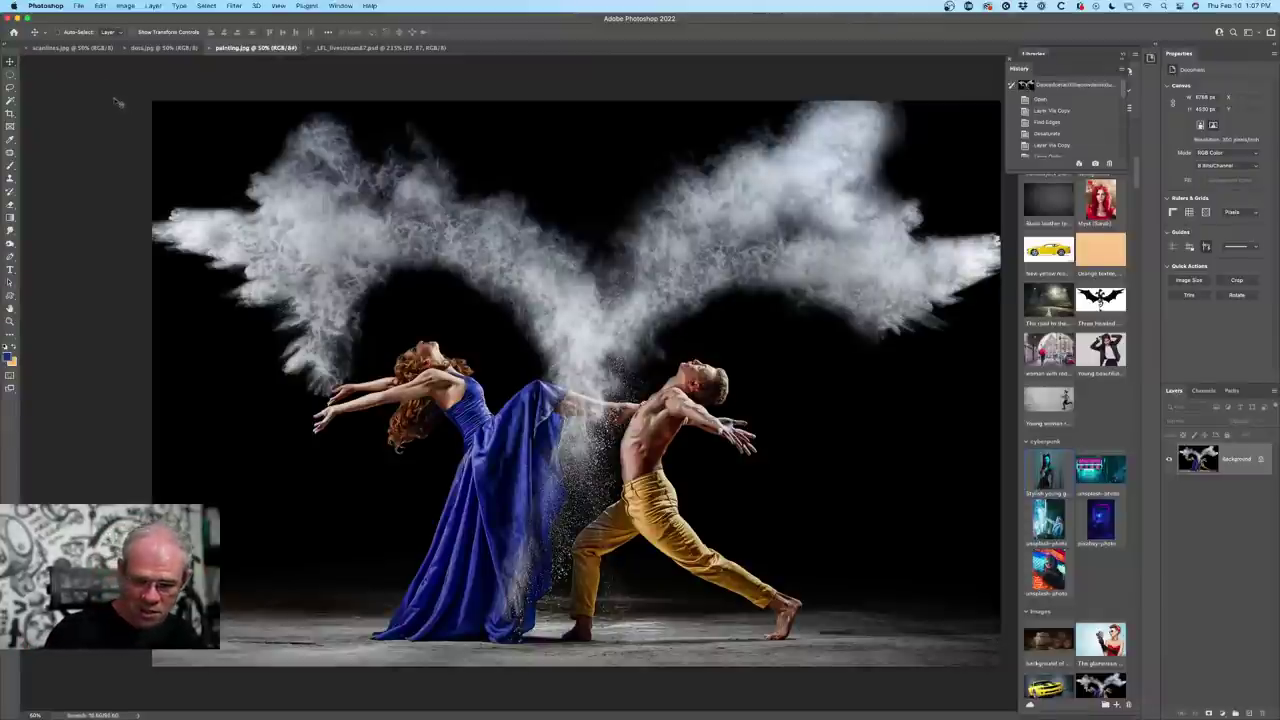
- Undock and close the History panel
scroll(214, 114, "down", 1)
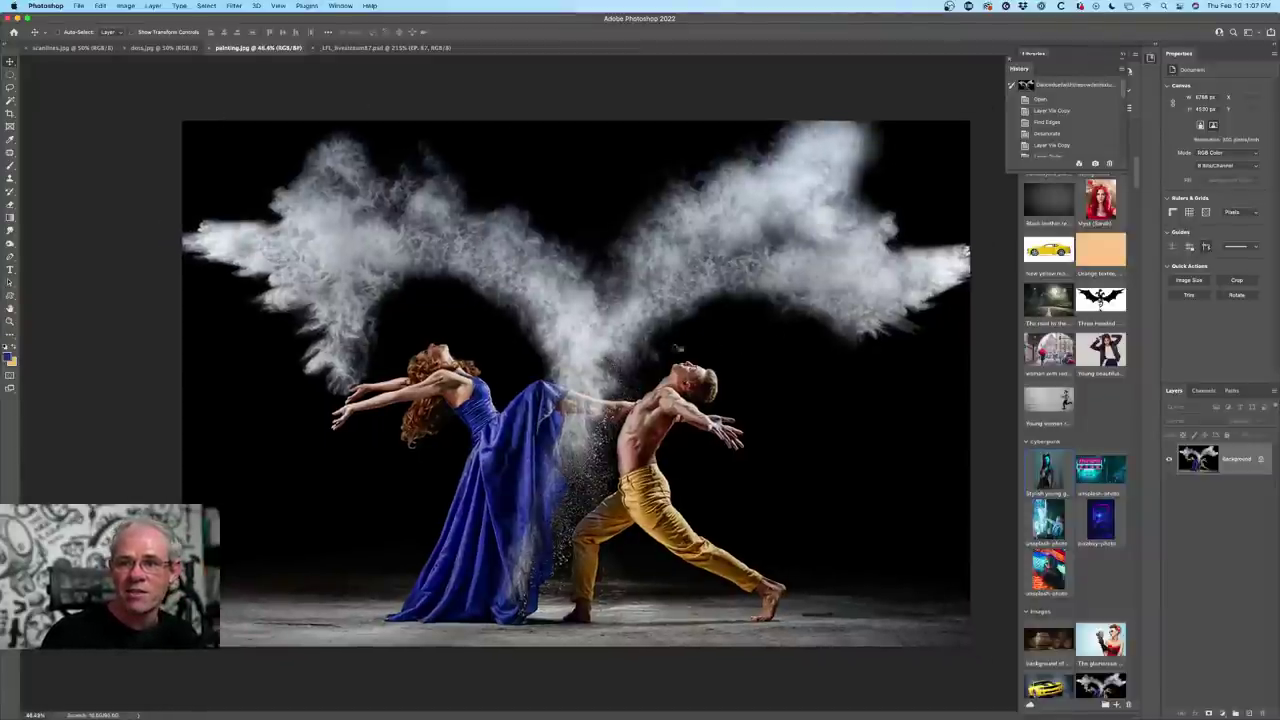
scroll(604, 352, "up", 1)
scroll(604, 352, "up", 2)
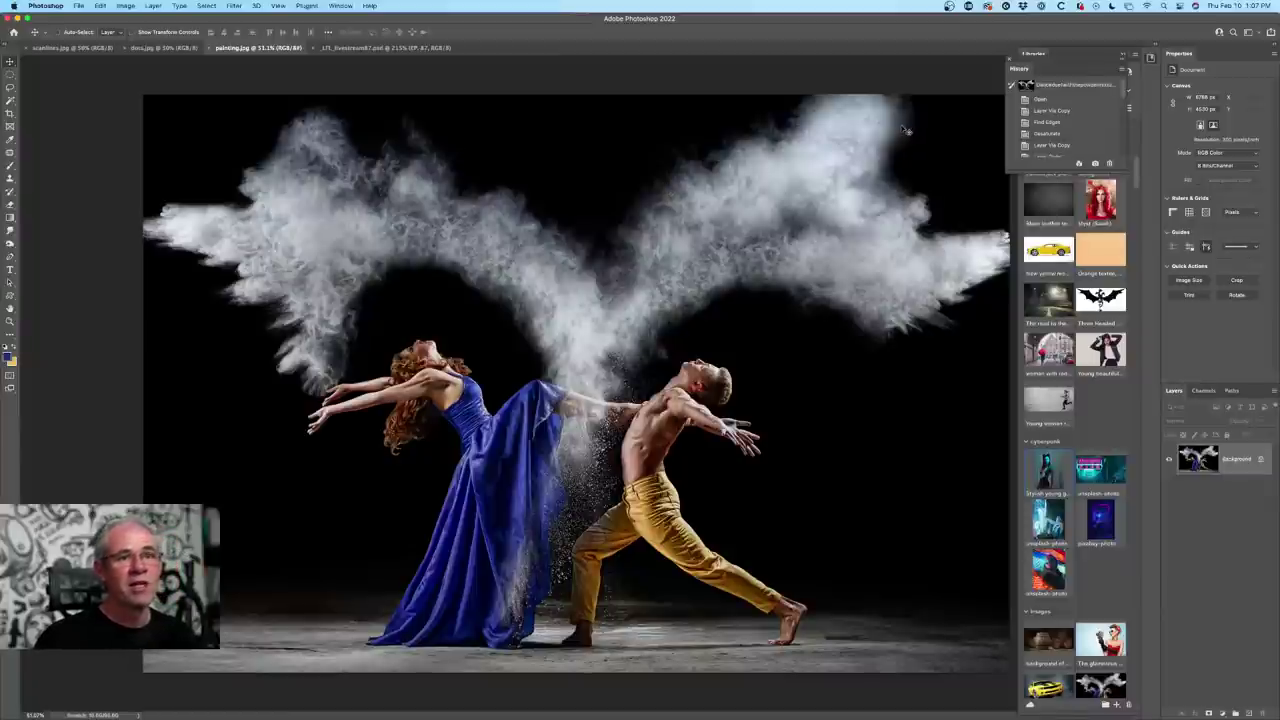
left_click_drag(1019, 68, 872, 56)
left_click(859, 49)
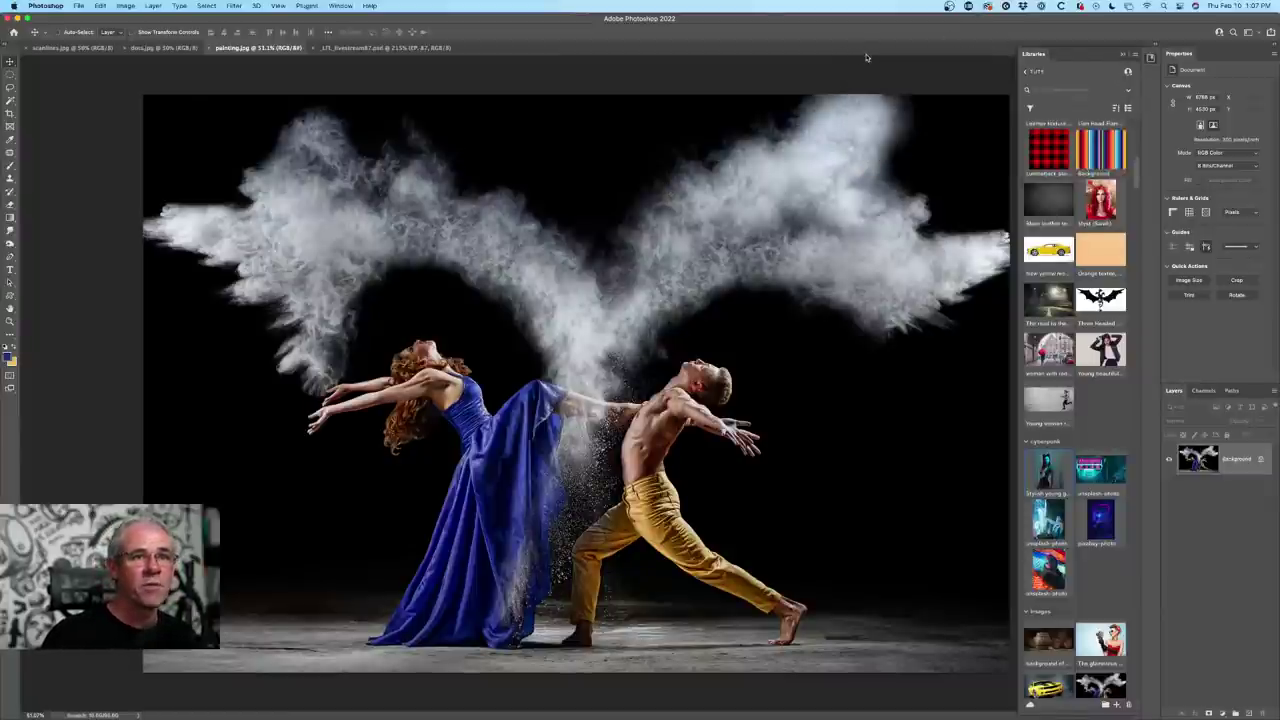
- Duplicate the dancers Background onto a new Layer 1 with Cmd+J
left_click(1217, 461)
key("super+j")
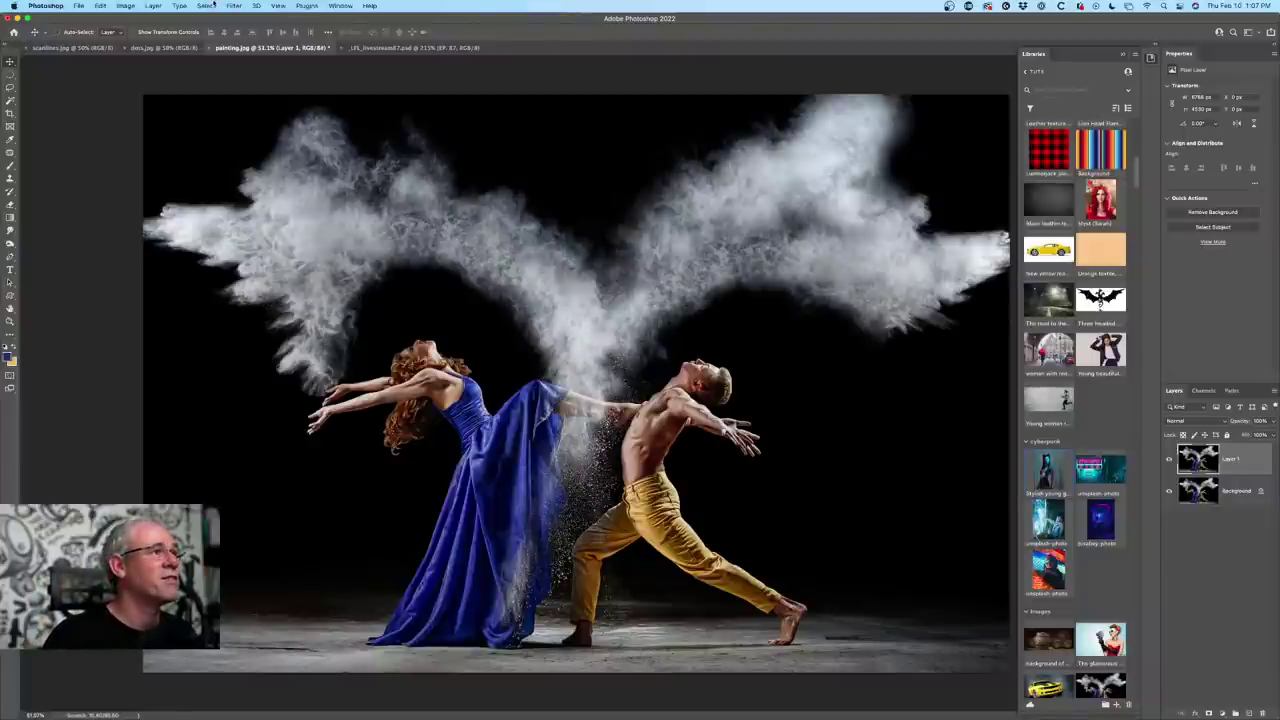
left_click(234, 5)
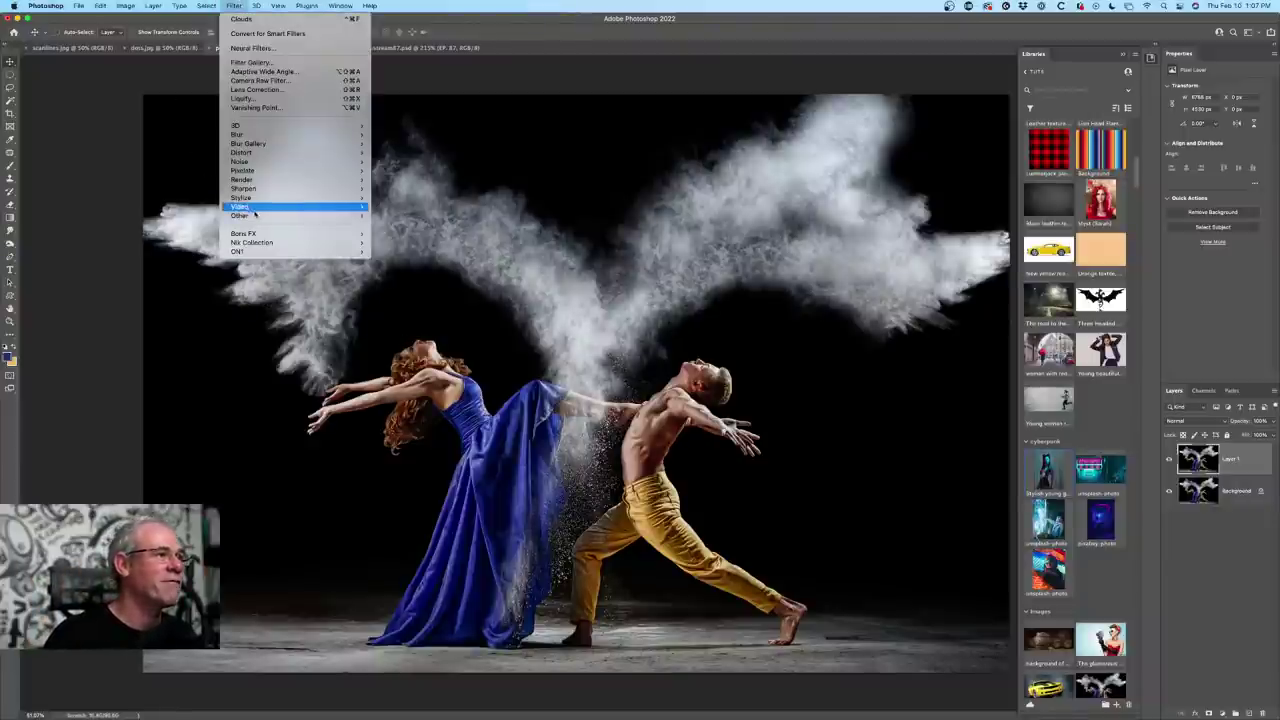
- Apply Stylize > Find Edges and then Desaturate to Layer 1
mouse_move(358, 207)
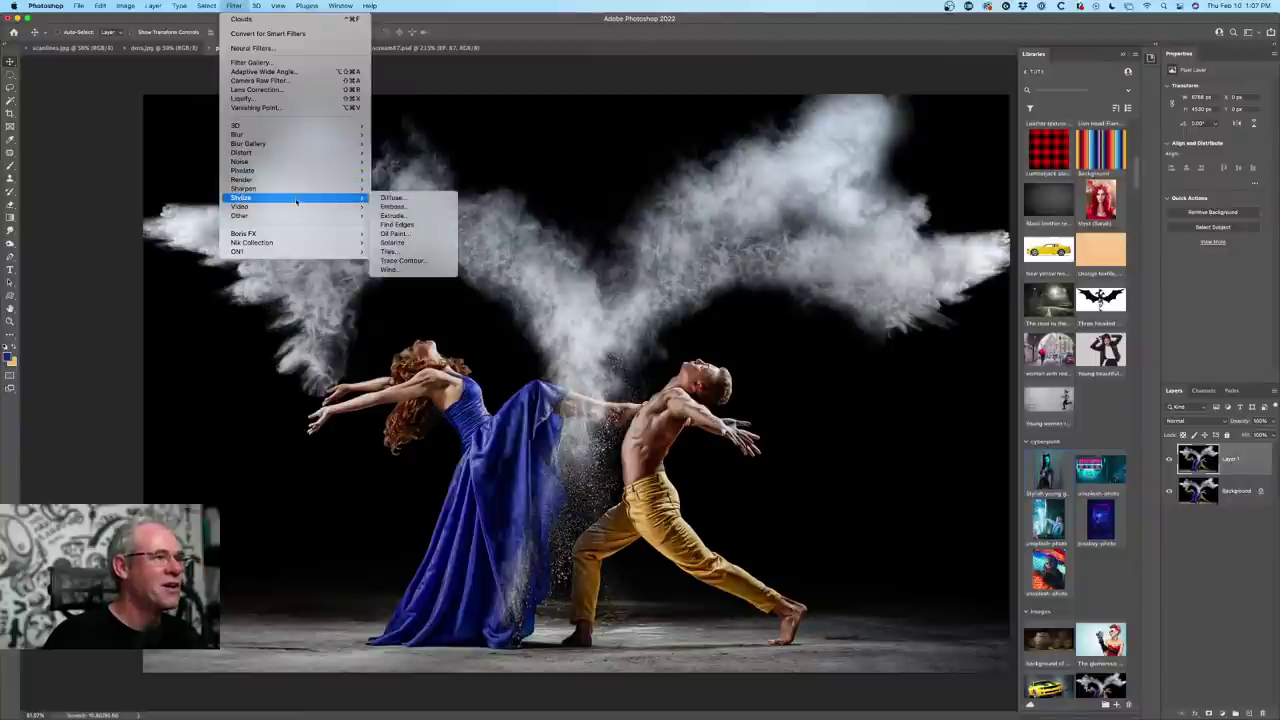
left_click(427, 226)
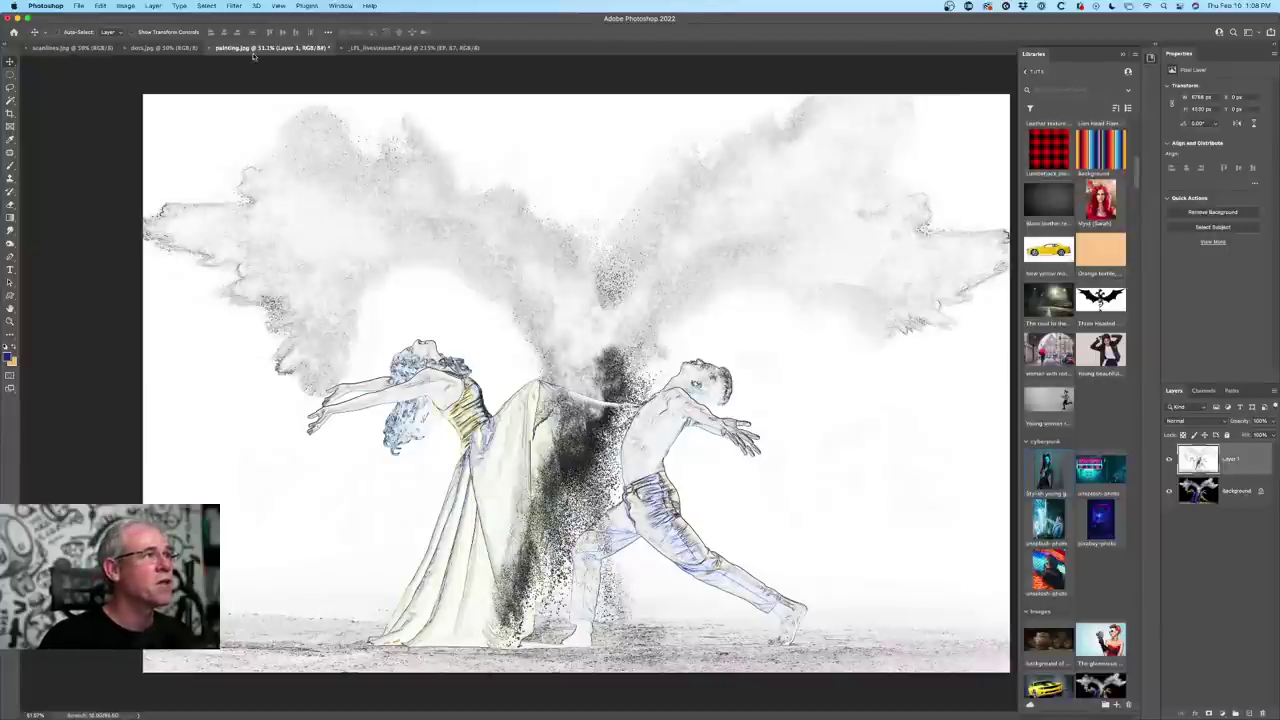
left_click(124, 5)
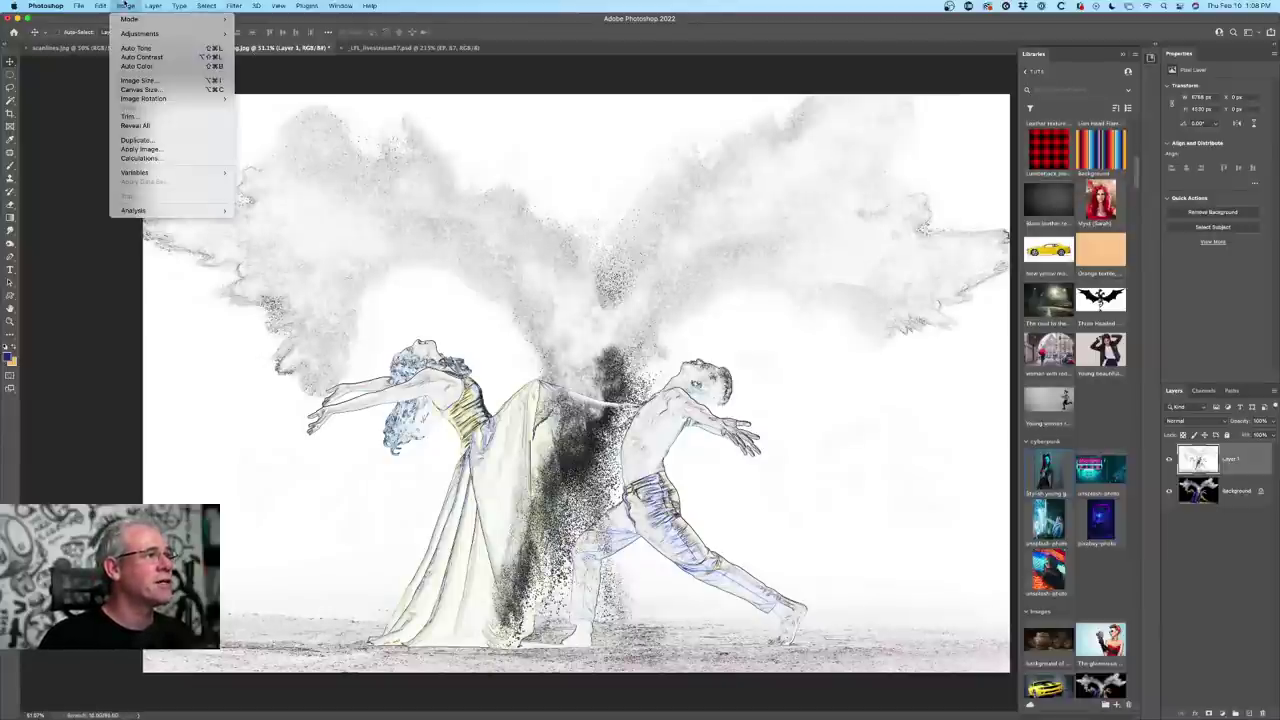
mouse_move(145, 33)
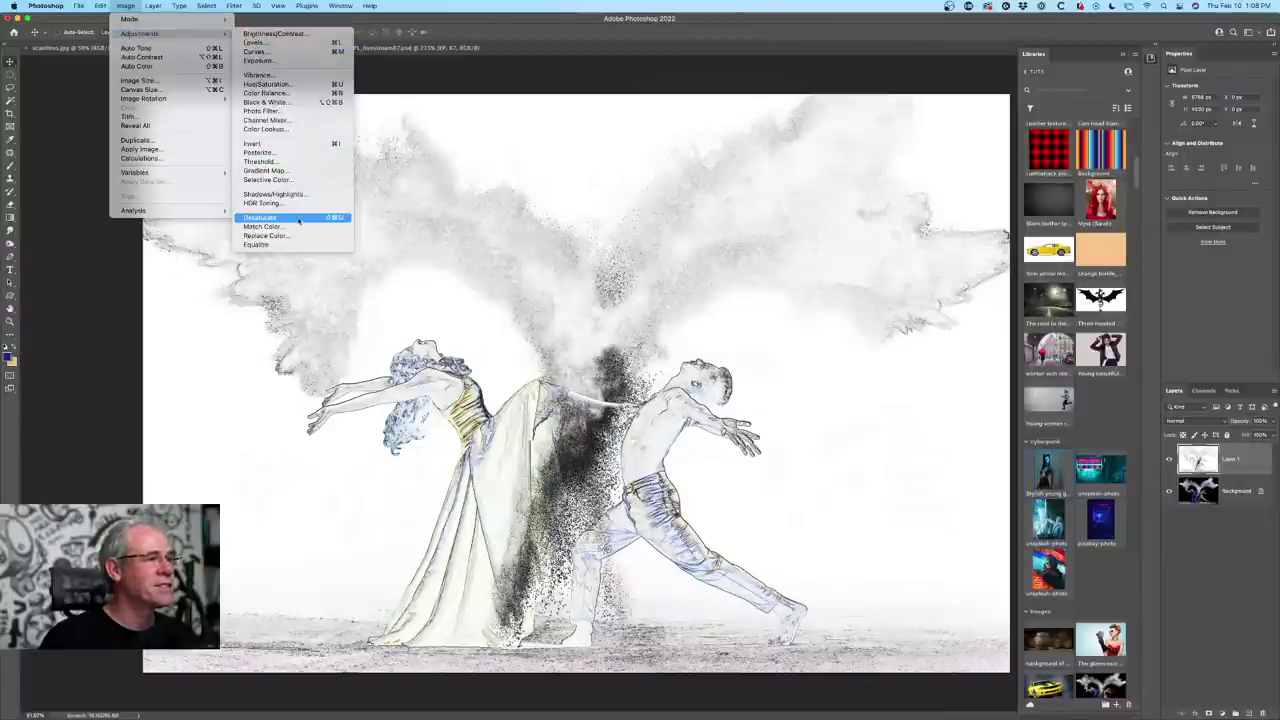
left_click(298, 218)
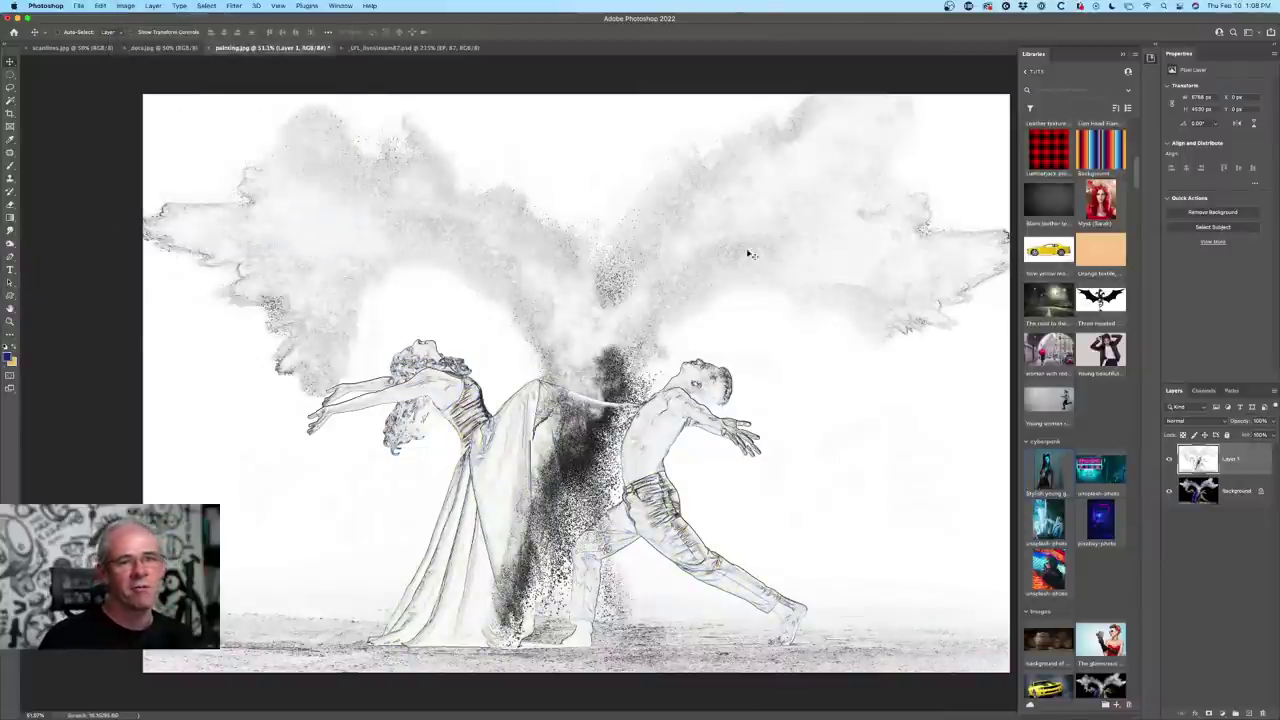
- Hide the line-art Layer 1 and duplicate the Background into a Background copy
left_click(1169, 459)
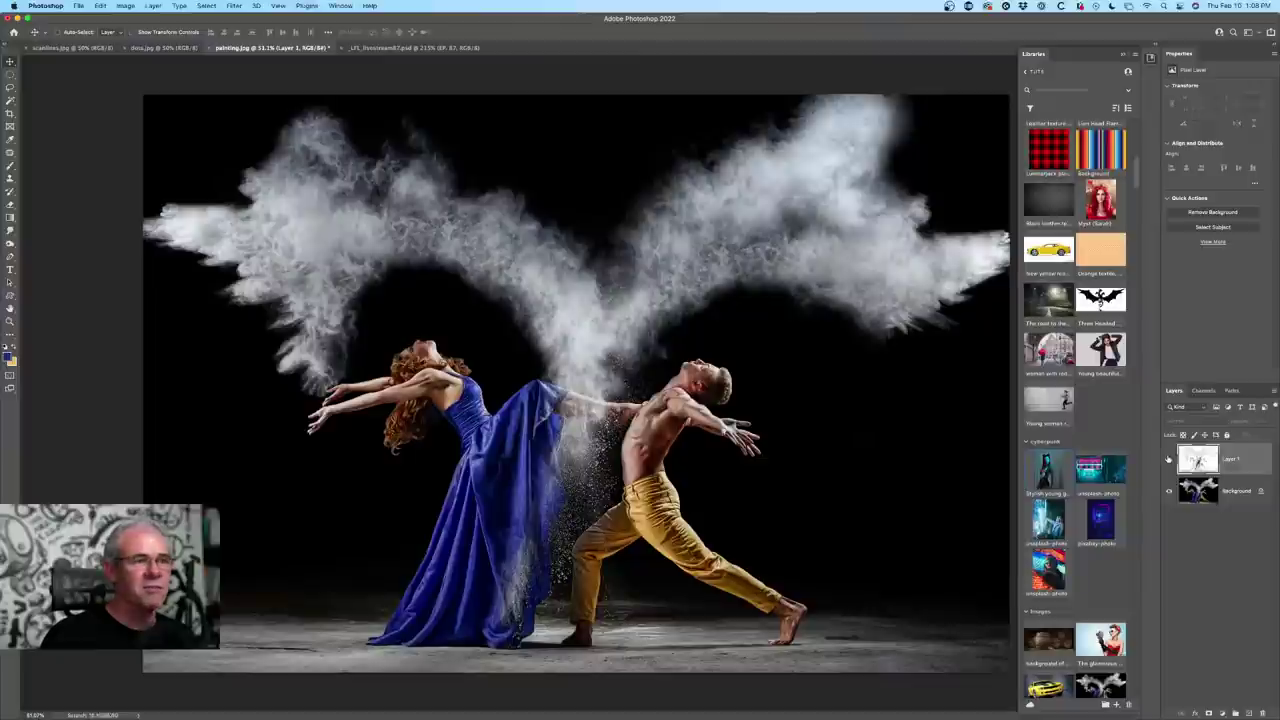
left_click(1199, 489)
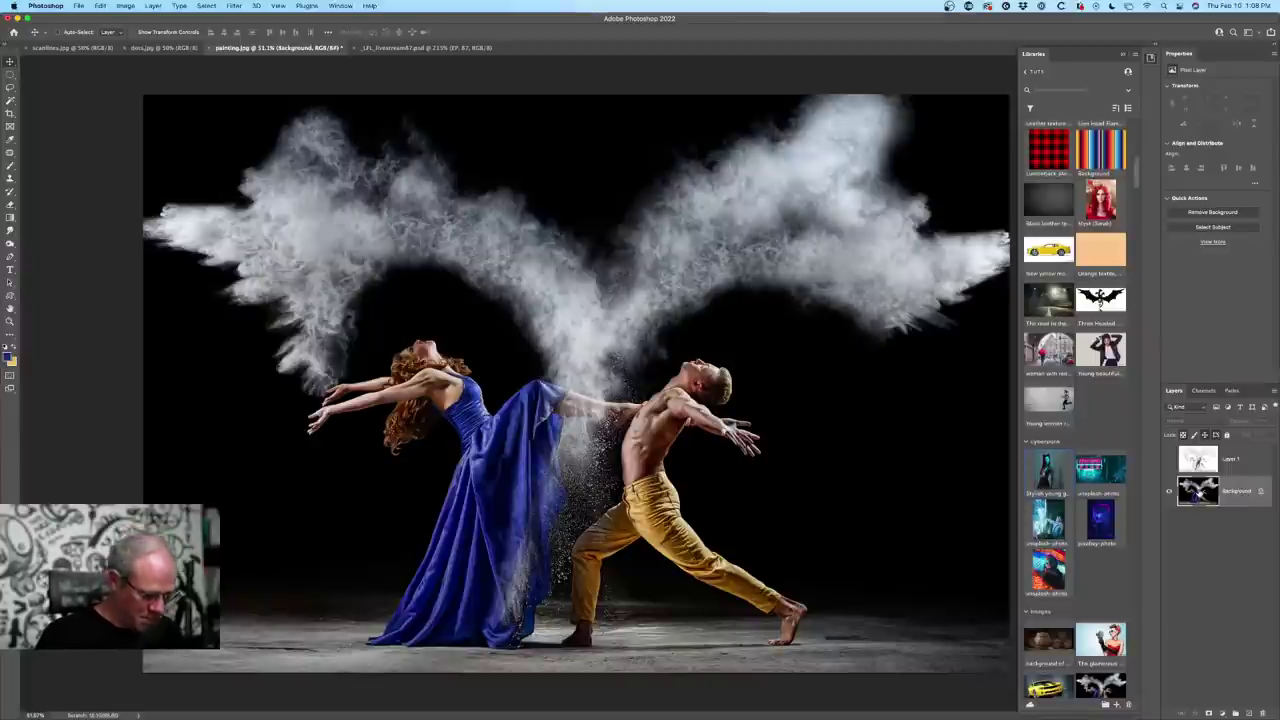
key("super+j")
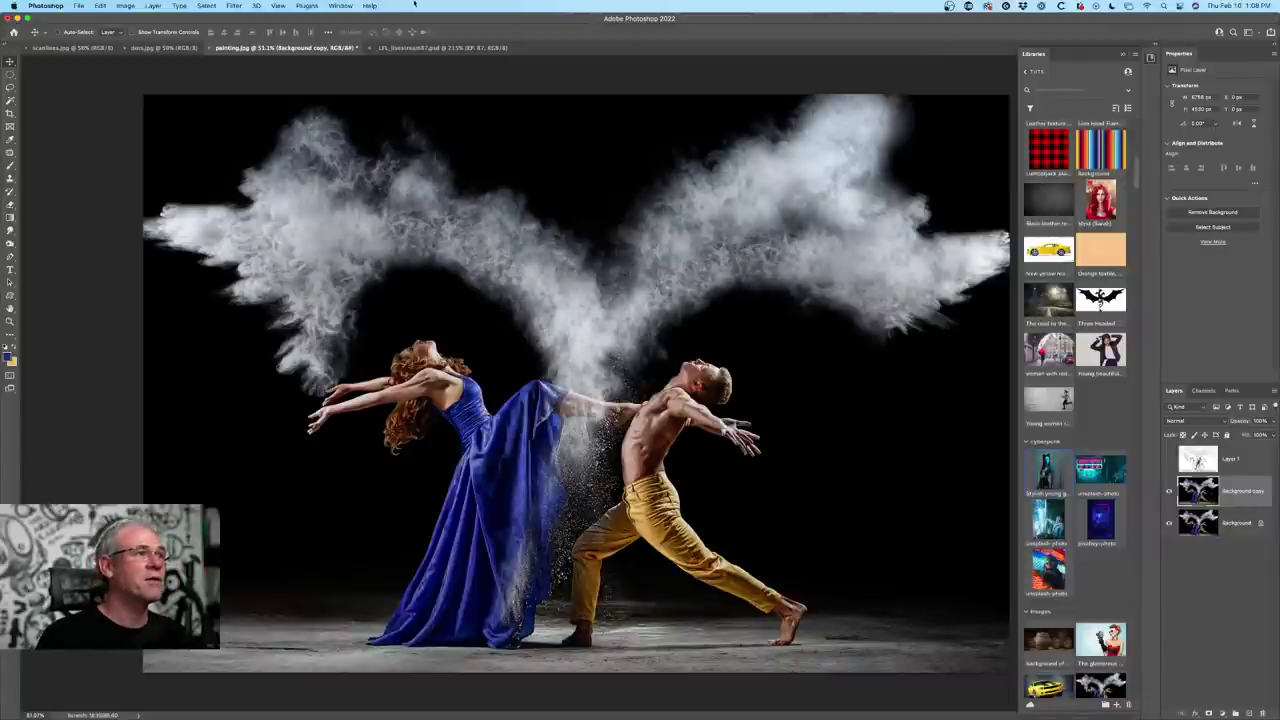
left_click(236, 5)
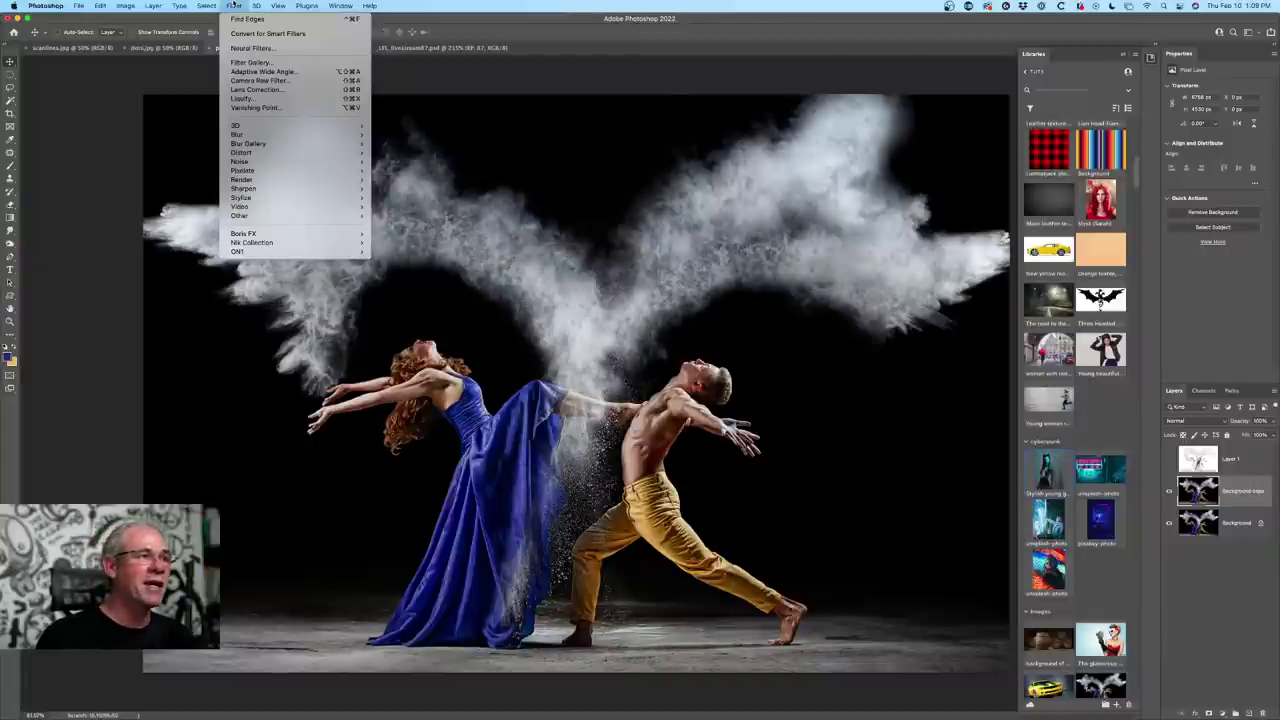
- Reposition and widen the Filter Gallery, then zoom the Watercolor preview out to 25% to show the whole photo
mouse_move(255, 125)
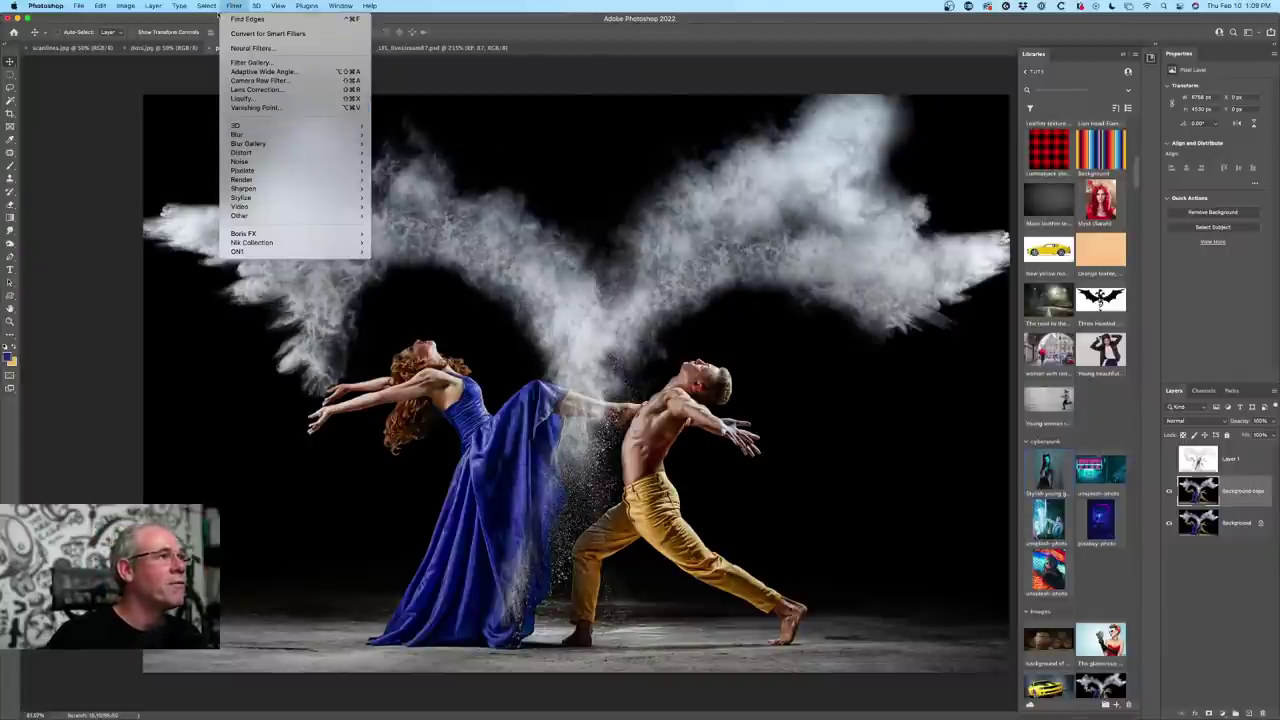
left_click(250, 63)
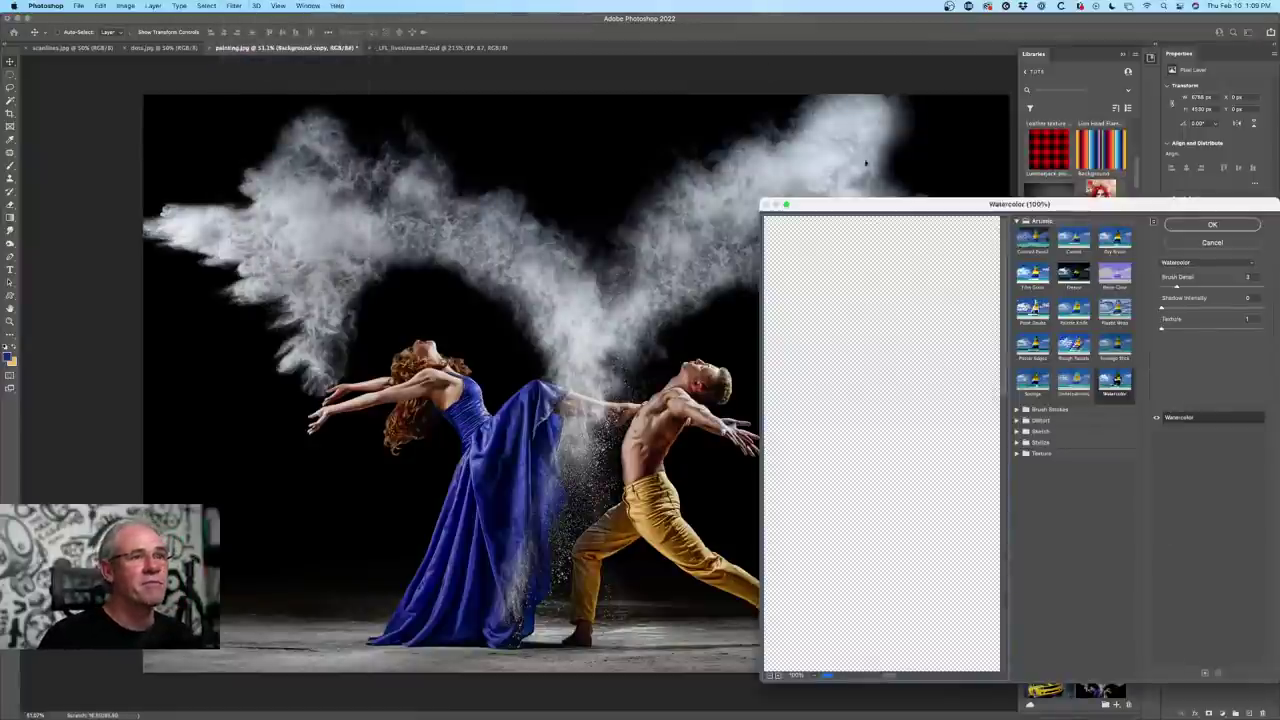
left_click_drag(904, 212, 818, 28)
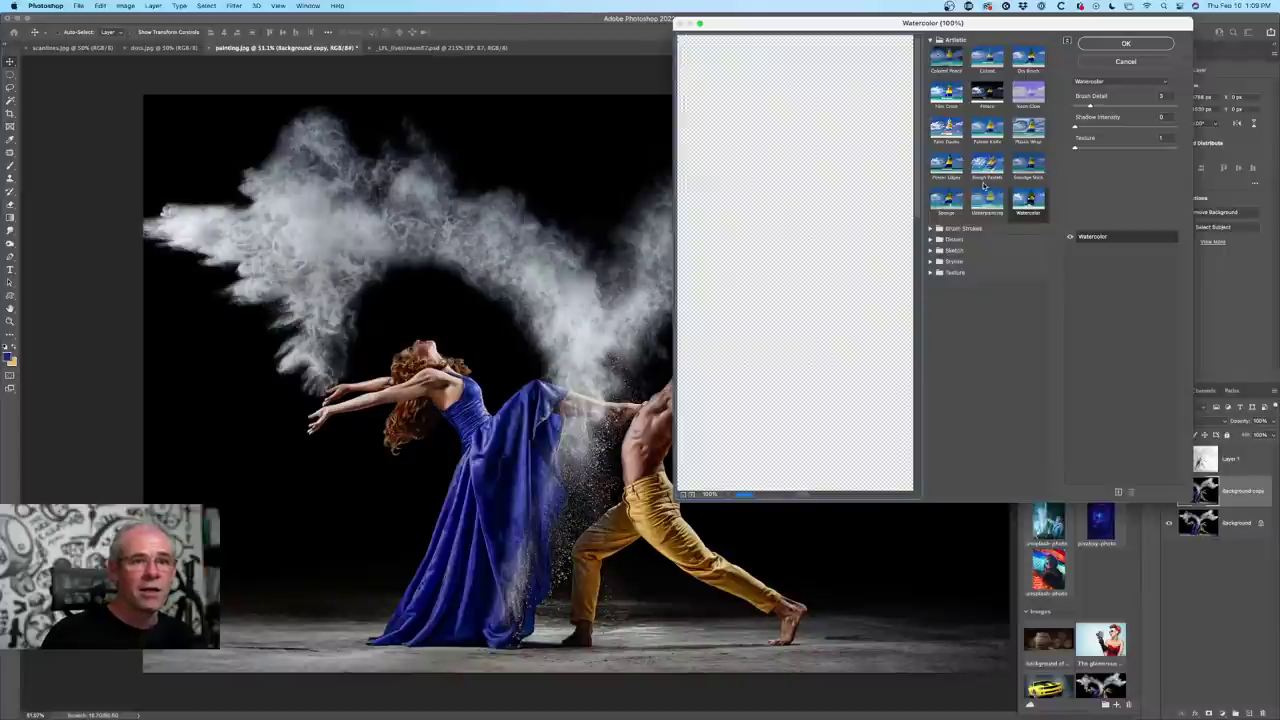
left_click_drag(1054, 27, 954, 23)
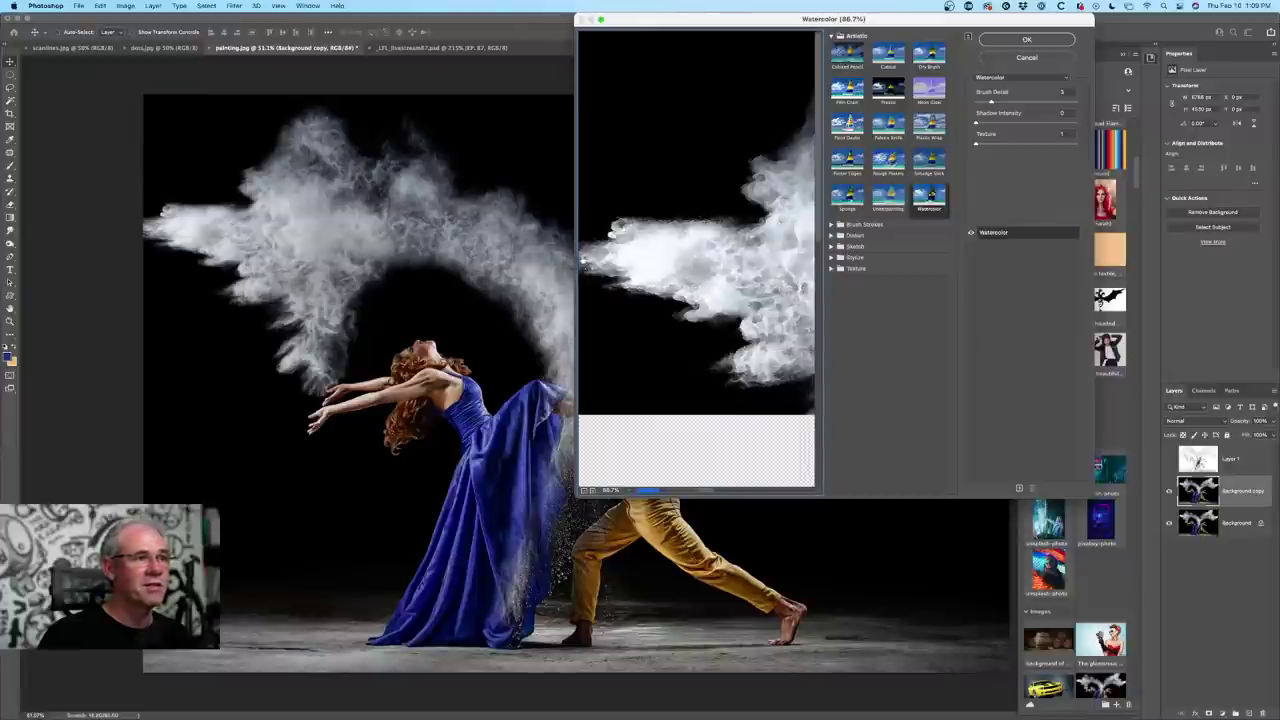
left_click_drag(575, 257, 363, 257)
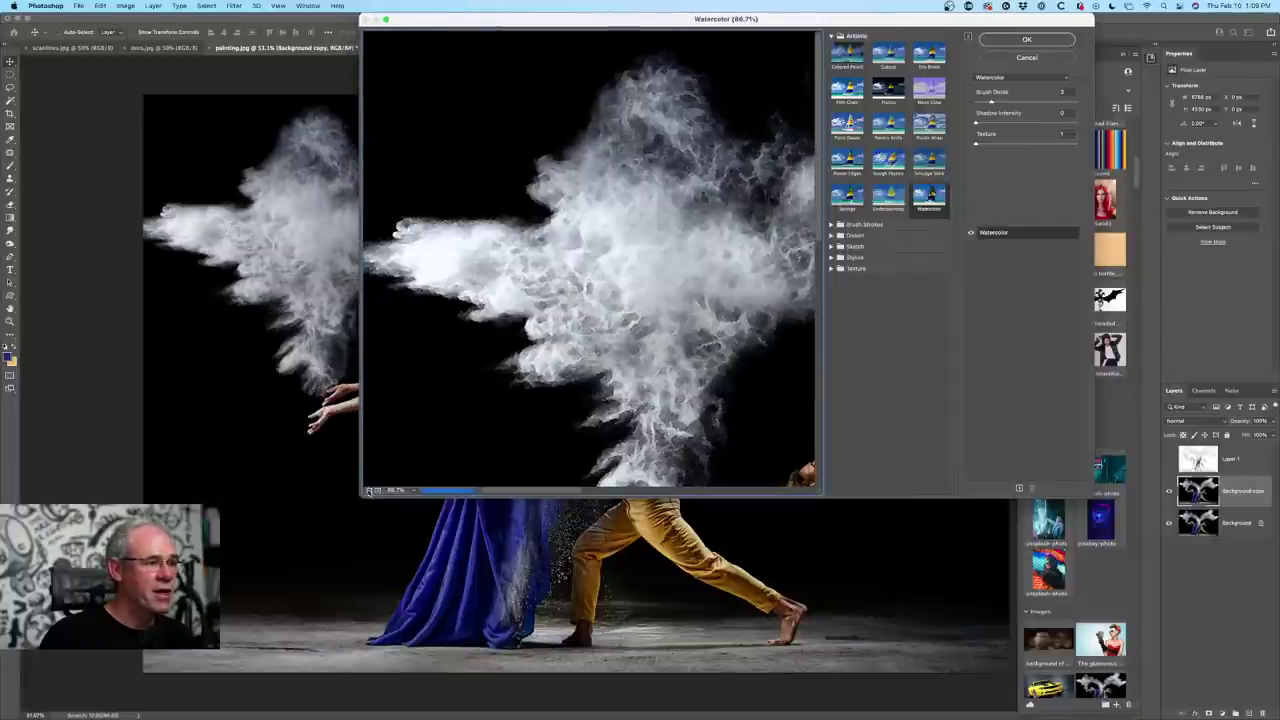
left_click(370, 490)
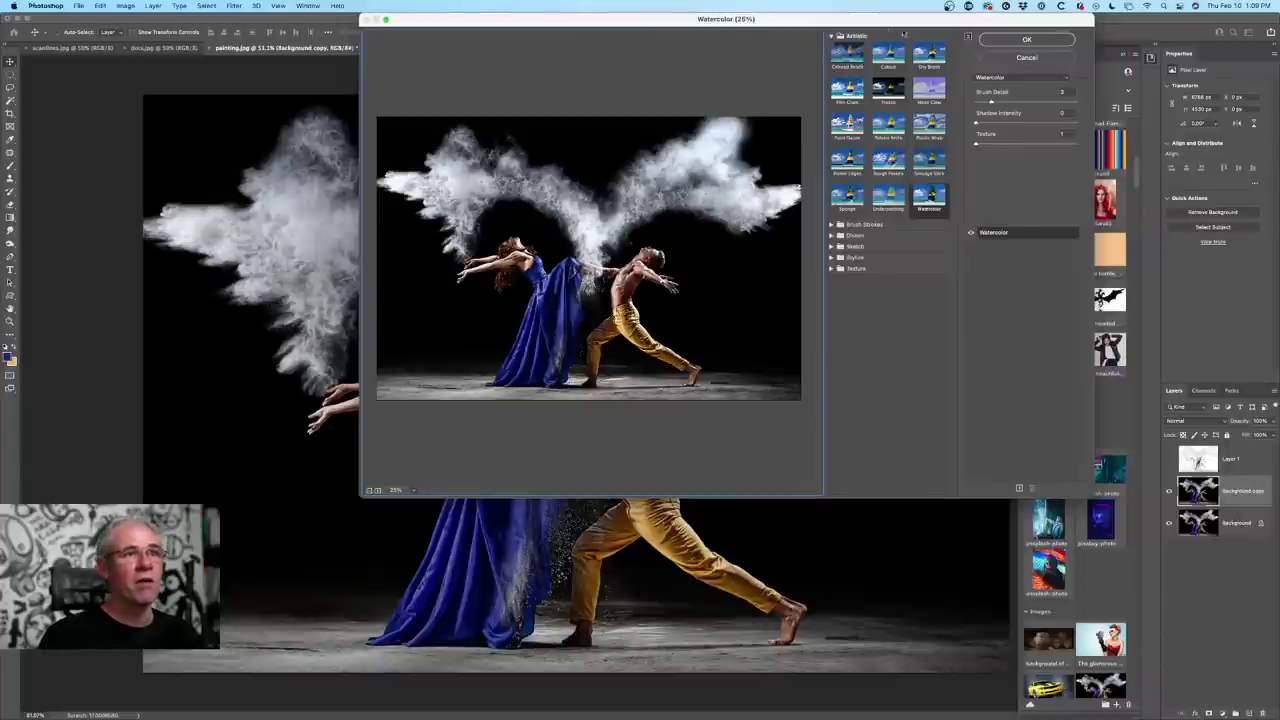
left_click(832, 36)
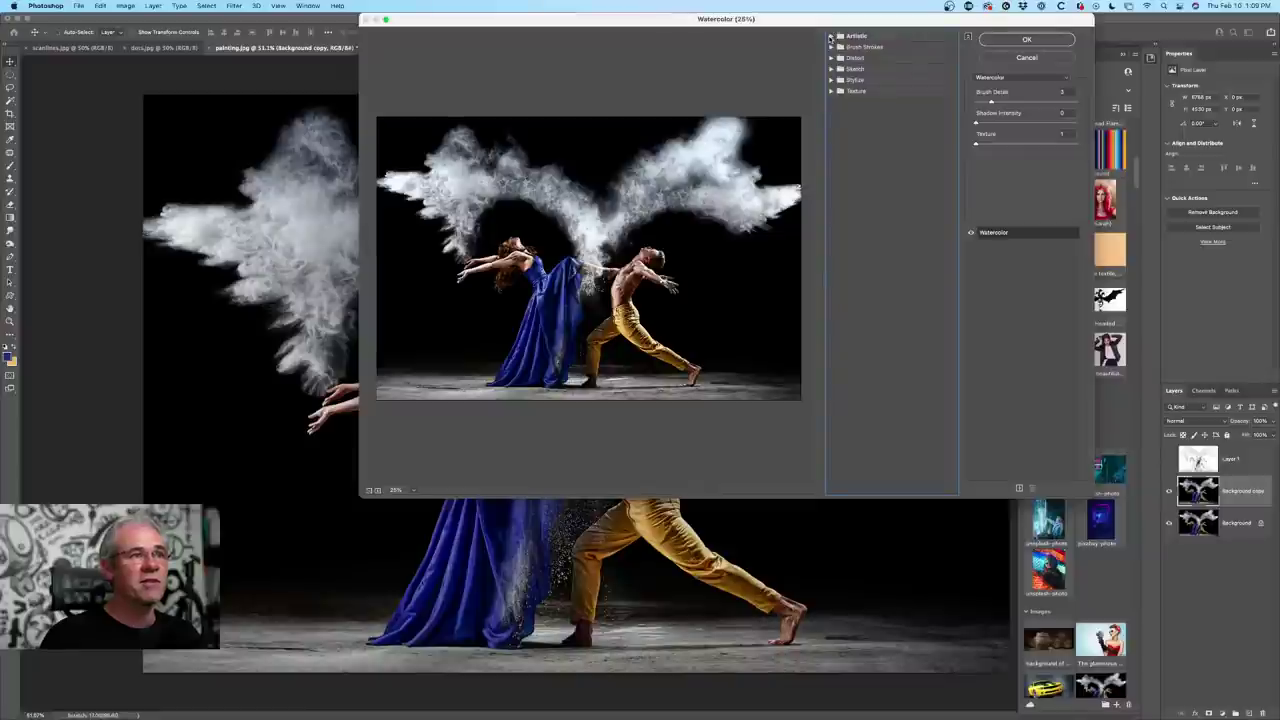
left_click(832, 36)
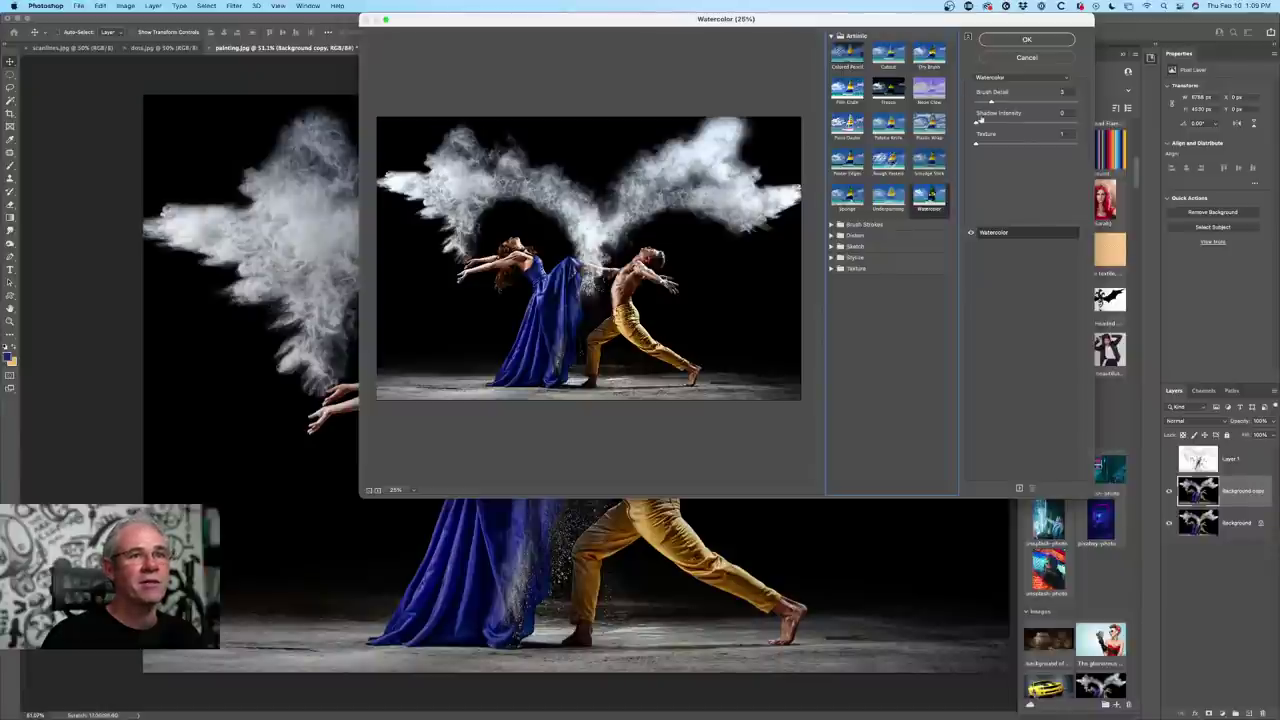
- Tune the Watercolor sliders to Brush Detail 2, Shadow Intensity 0 and Texture 1
left_click(977, 145)
left_click_drag(977, 145, 1003, 145)
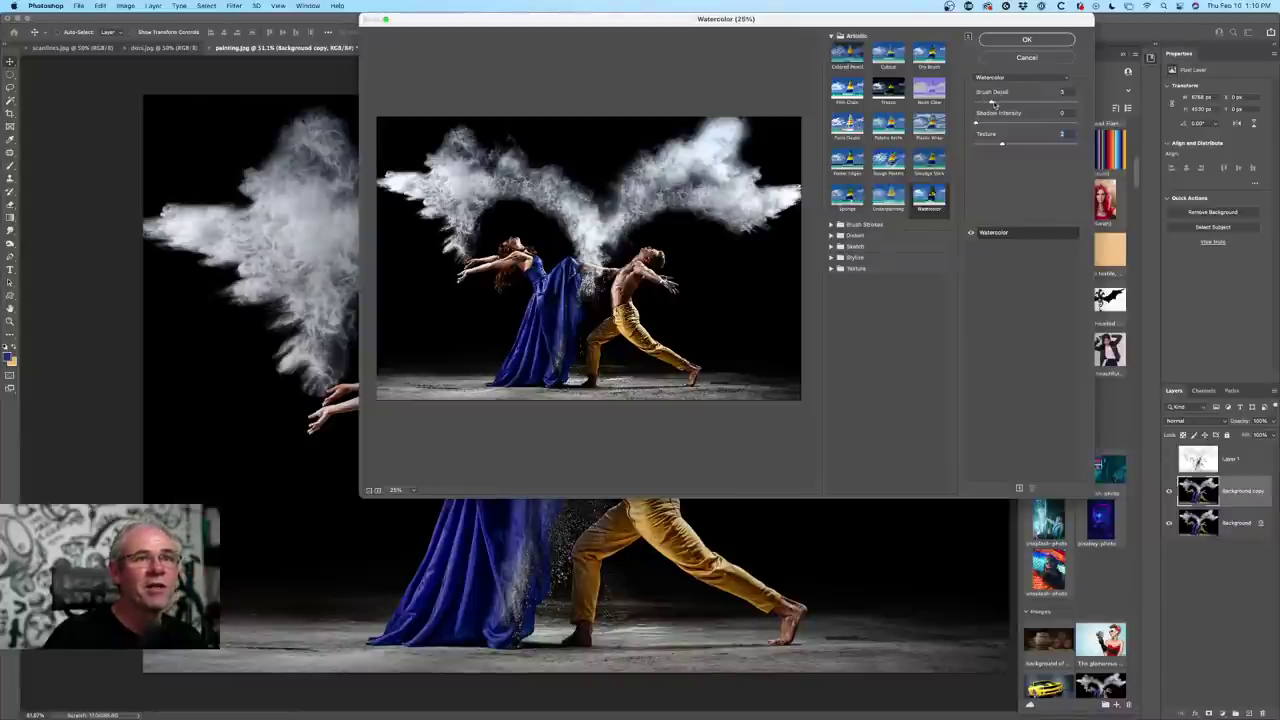
left_click_drag(992, 103, 1050, 103)
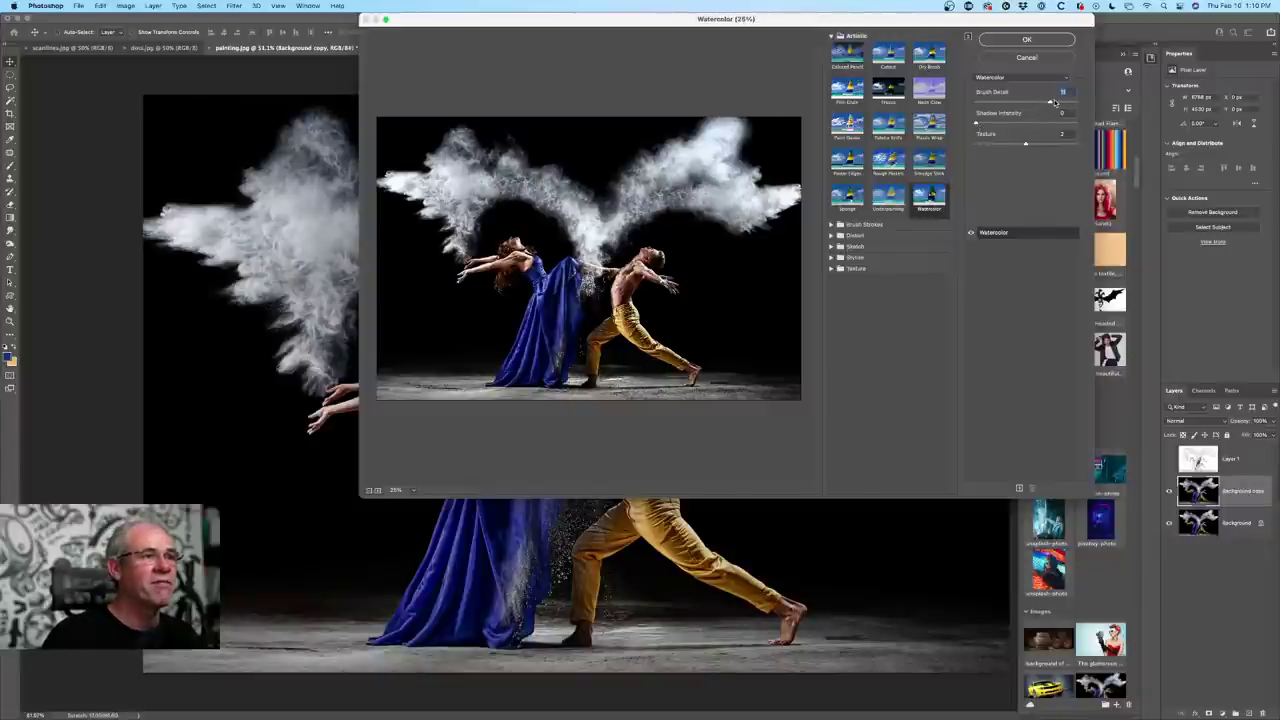
left_click_drag(1055, 103, 980, 105)
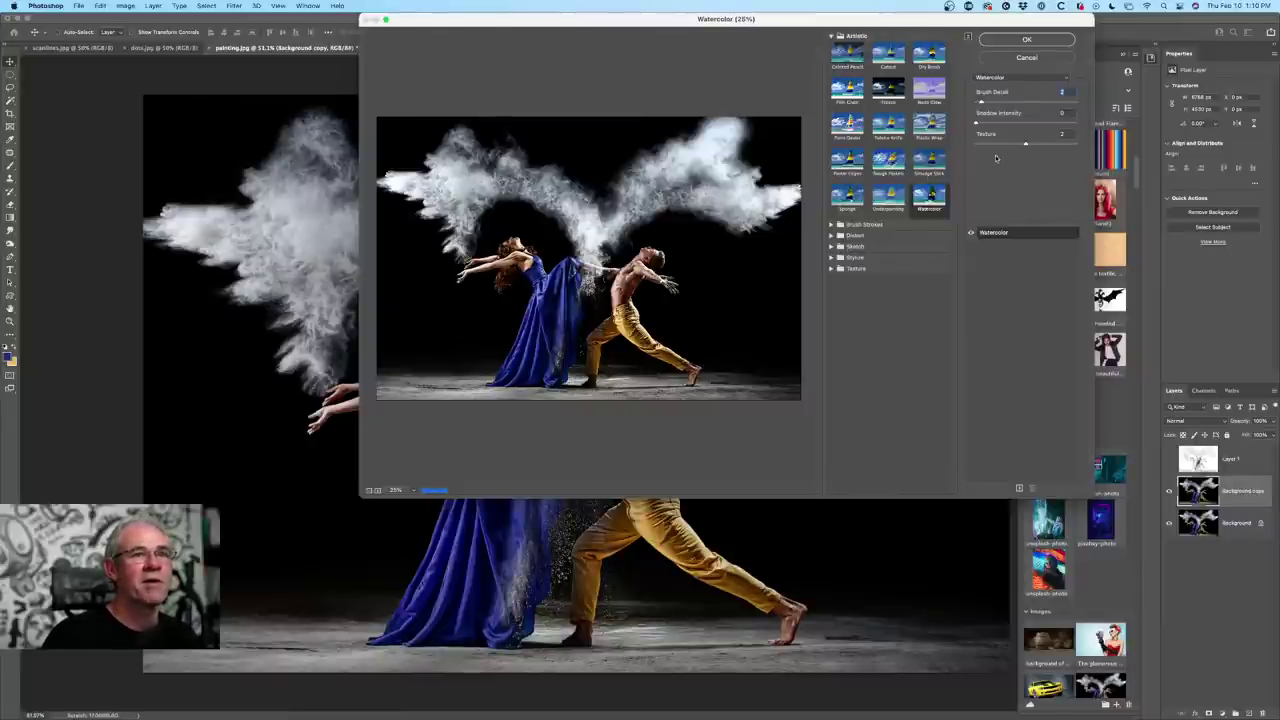
left_click_drag(1025, 144, 998, 145)
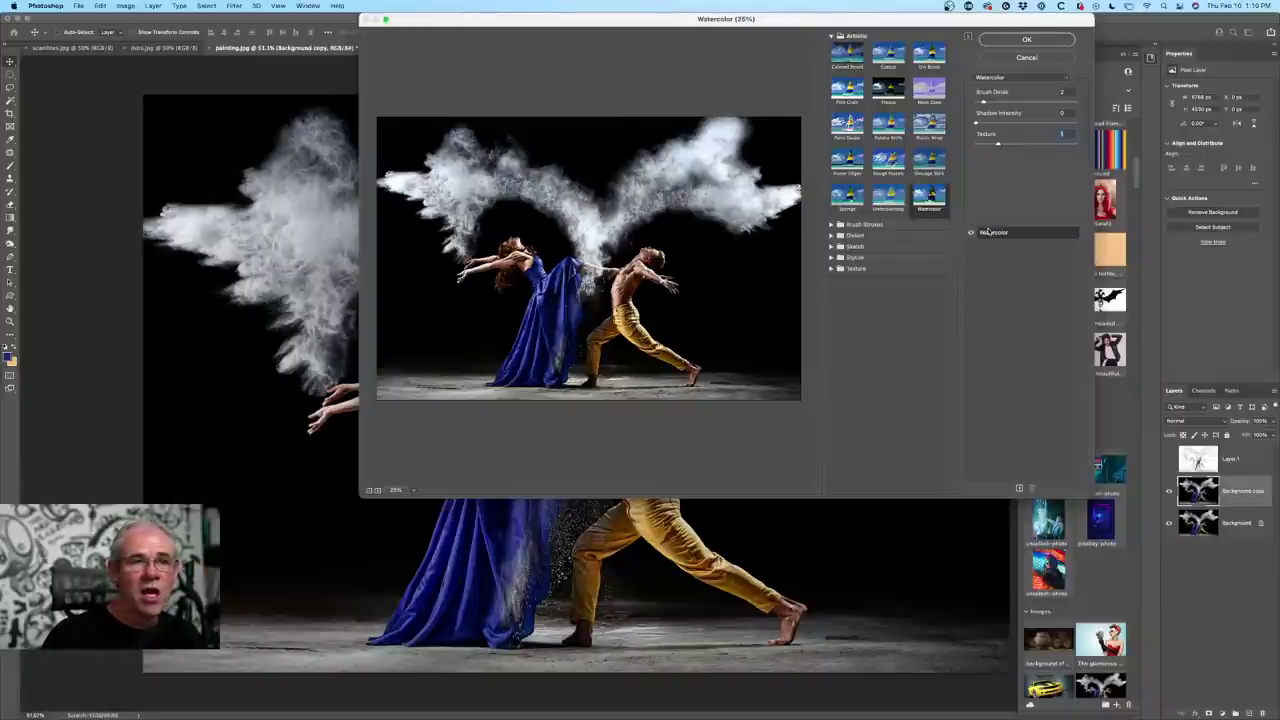
- Add a second effect to the gallery stack and change the top one to Dry Brush
left_click(1019, 487)
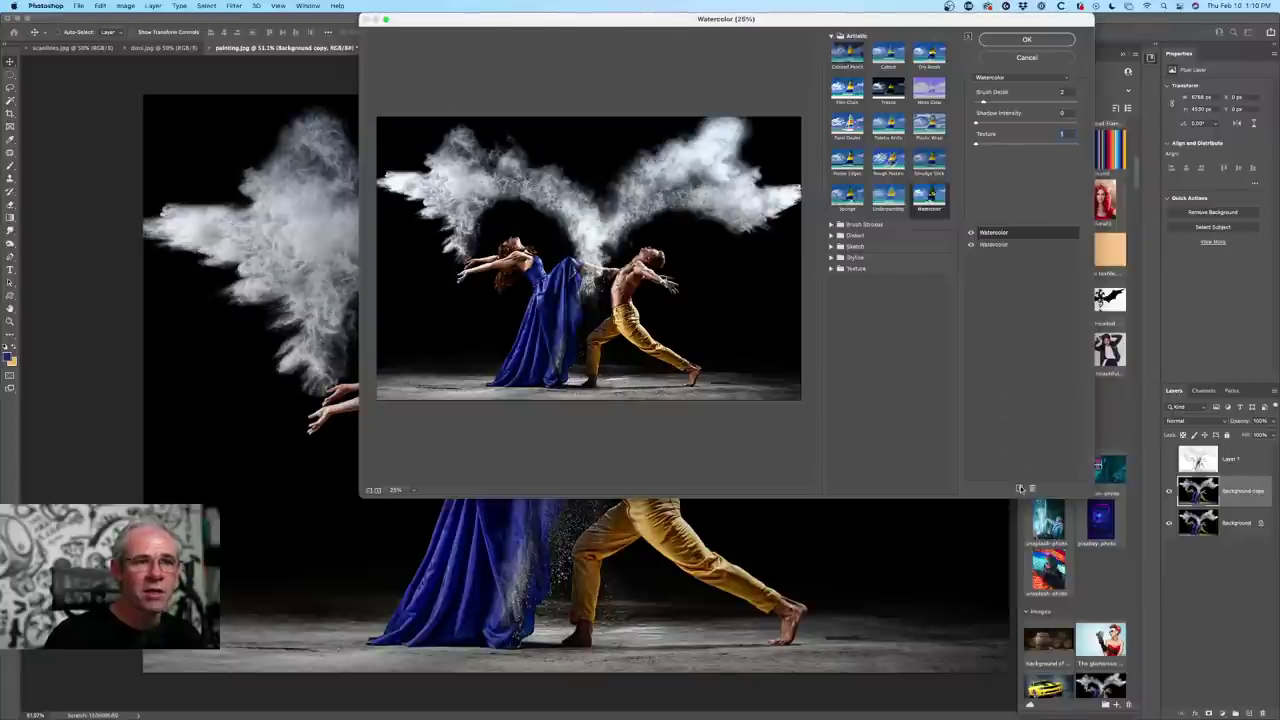
left_click(1001, 246)
left_click(1008, 233)
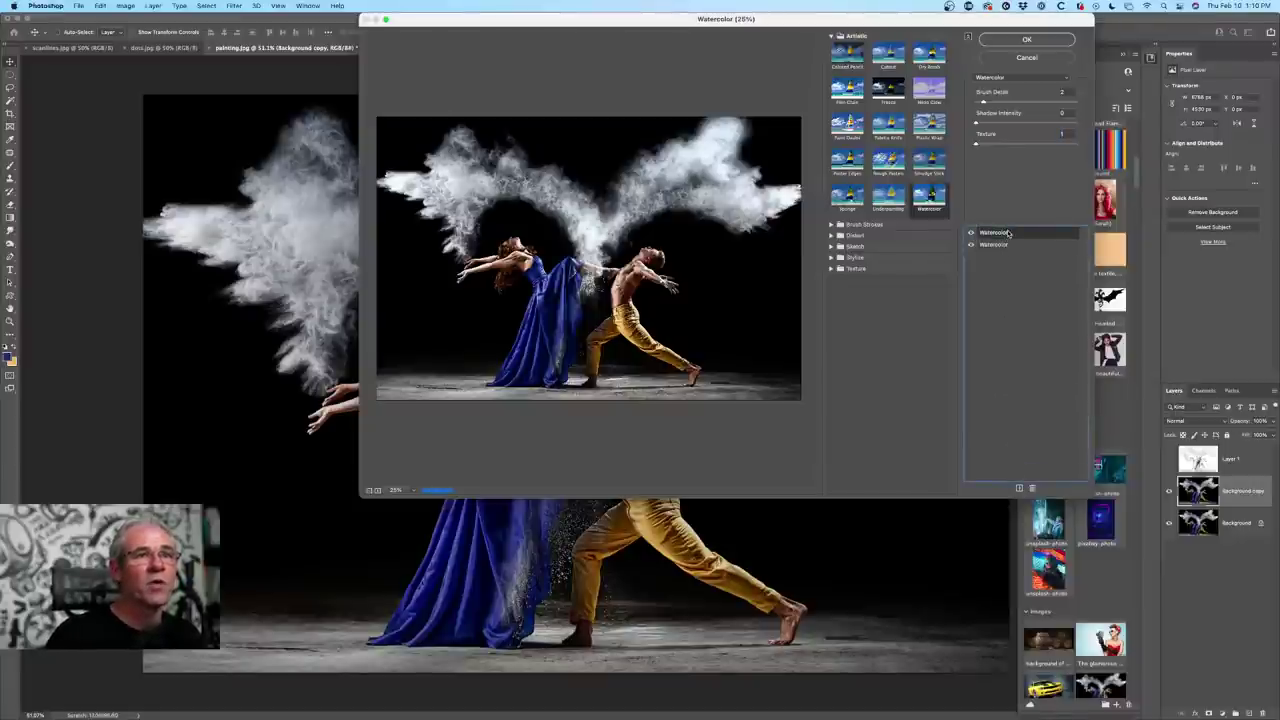
left_click(1004, 245)
left_click(1005, 234)
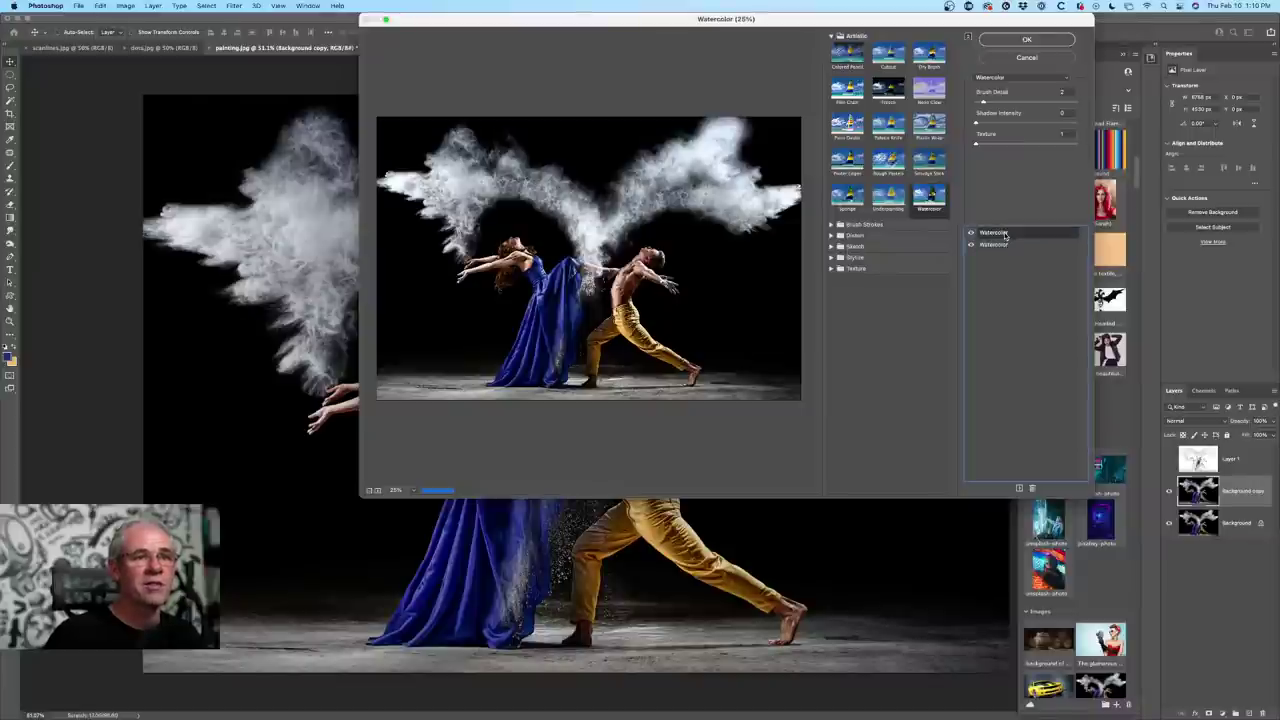
left_click(930, 58)
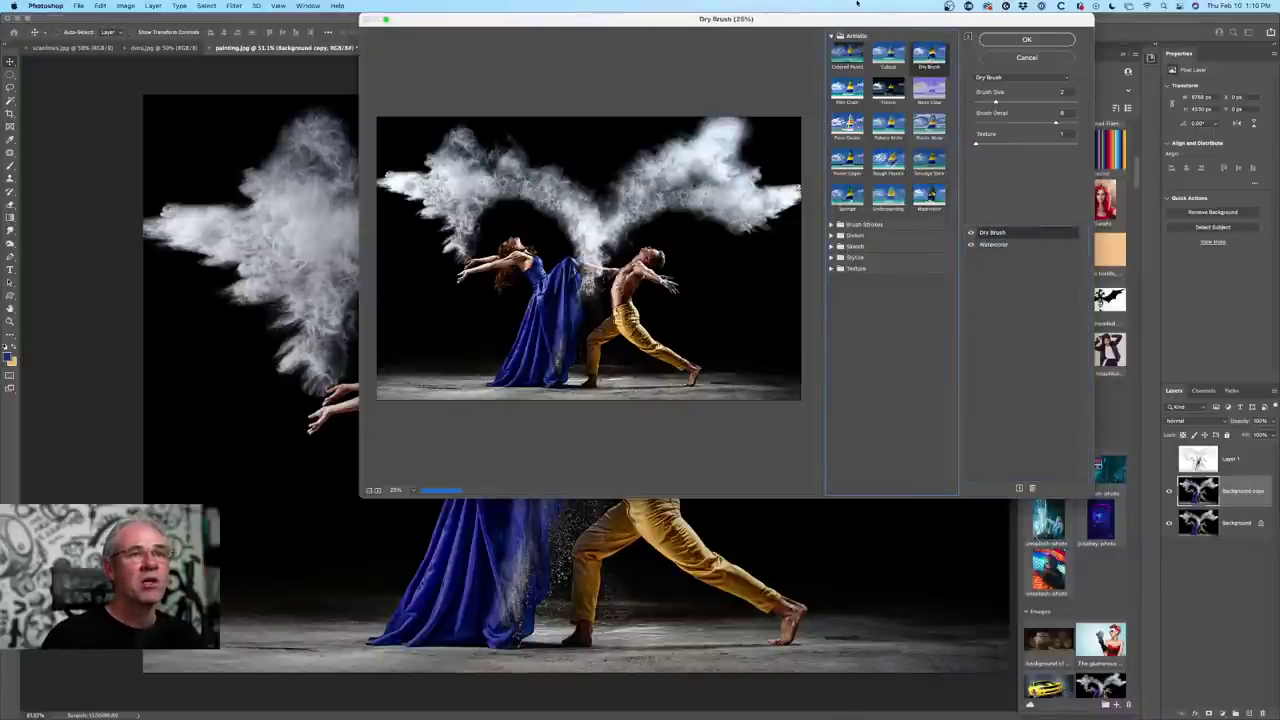
- Keep Dry Brush stacked above Watercolor and apply both effects to the photo
left_click(998, 246)
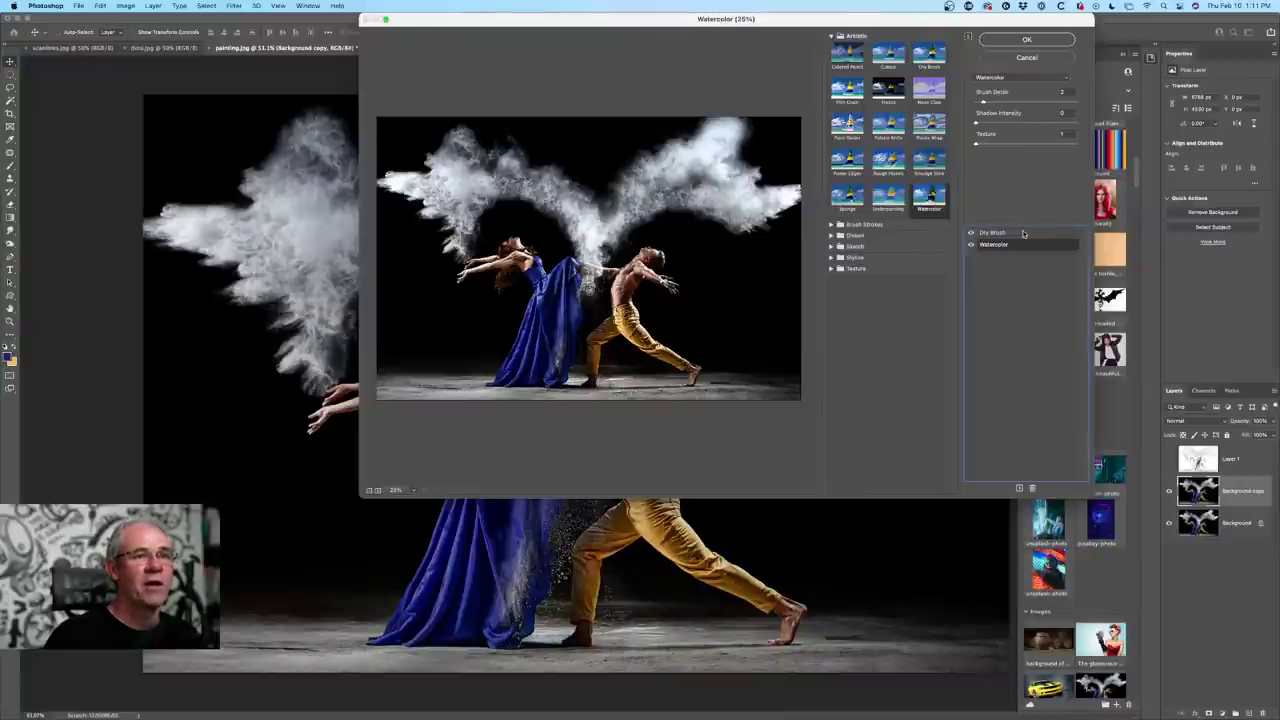
left_click_drag(1022, 233, 1011, 252)
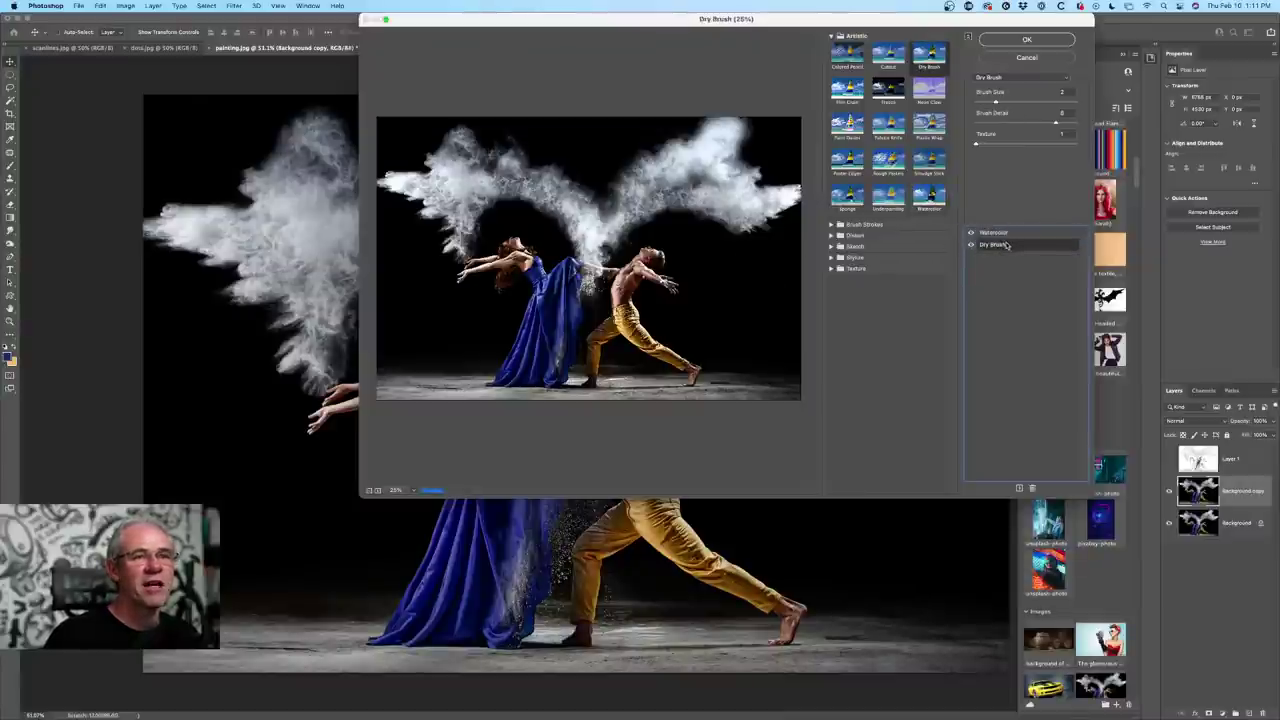
left_click_drag(1007, 246, 1007, 232)
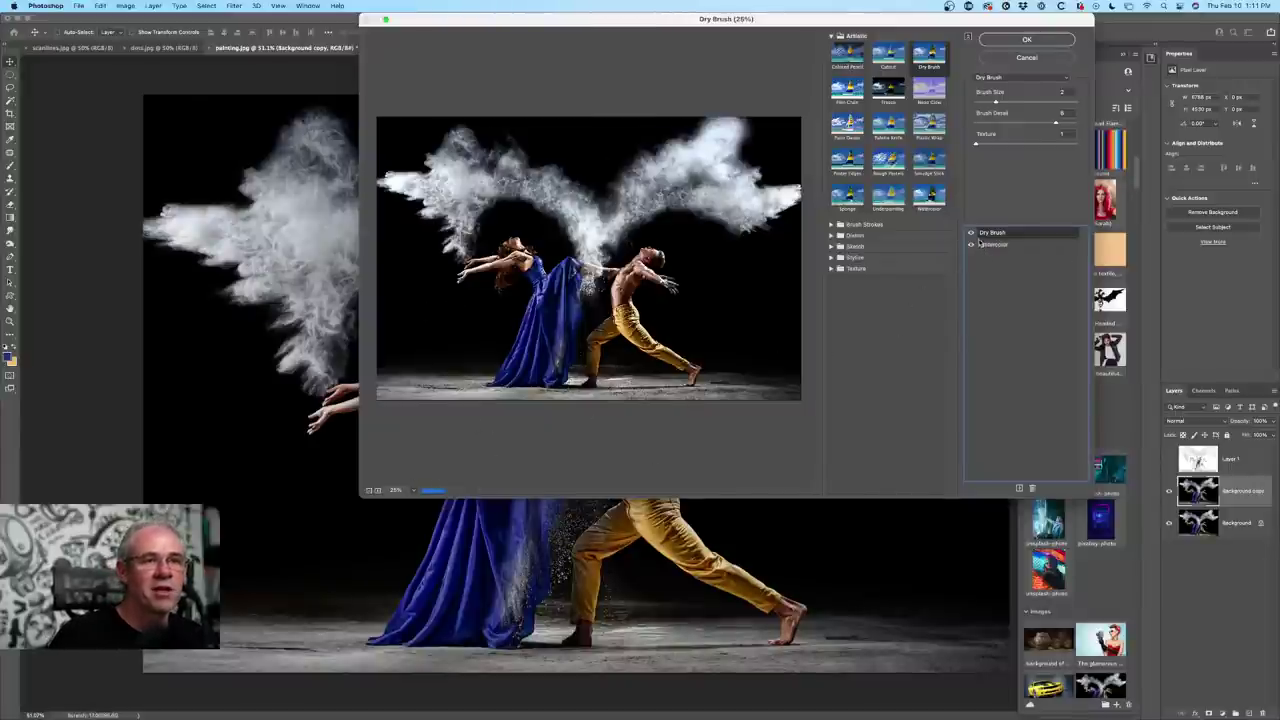
left_click(1030, 39)
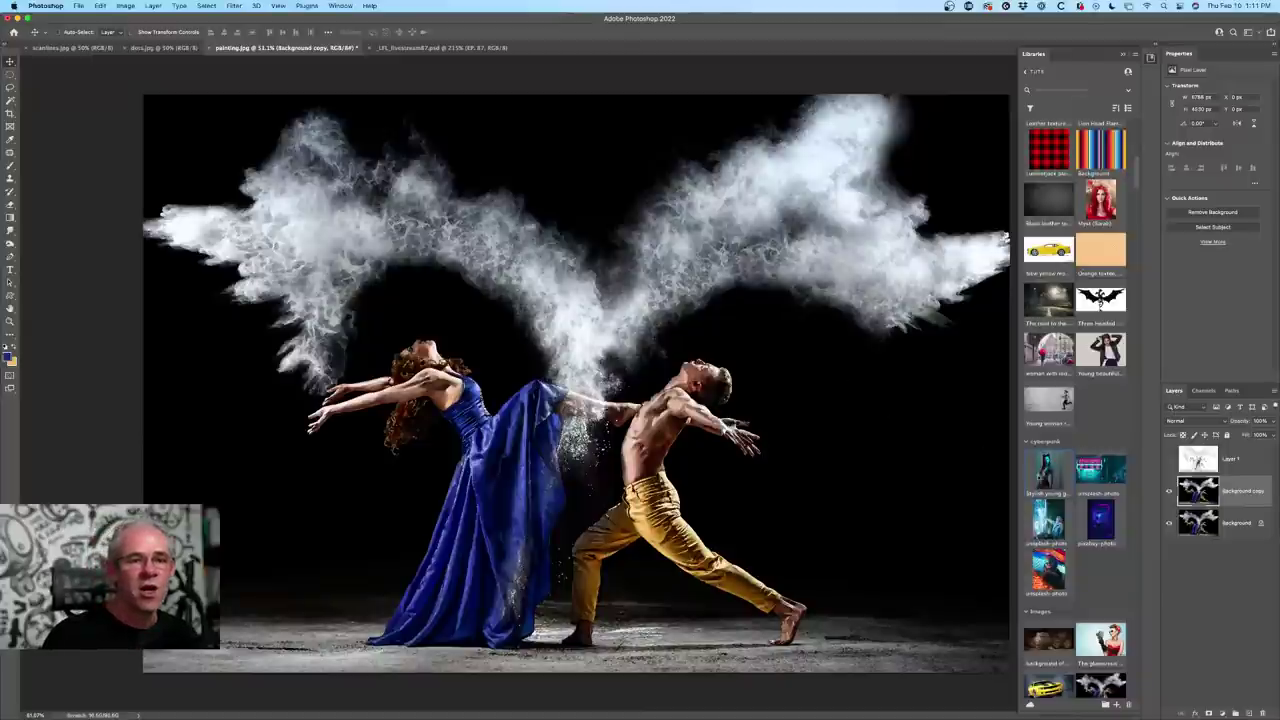
- Compare the painted Background copy against the original, then add an empty Layer 2 above it
left_click(1168, 491)
left_click(1168, 491)
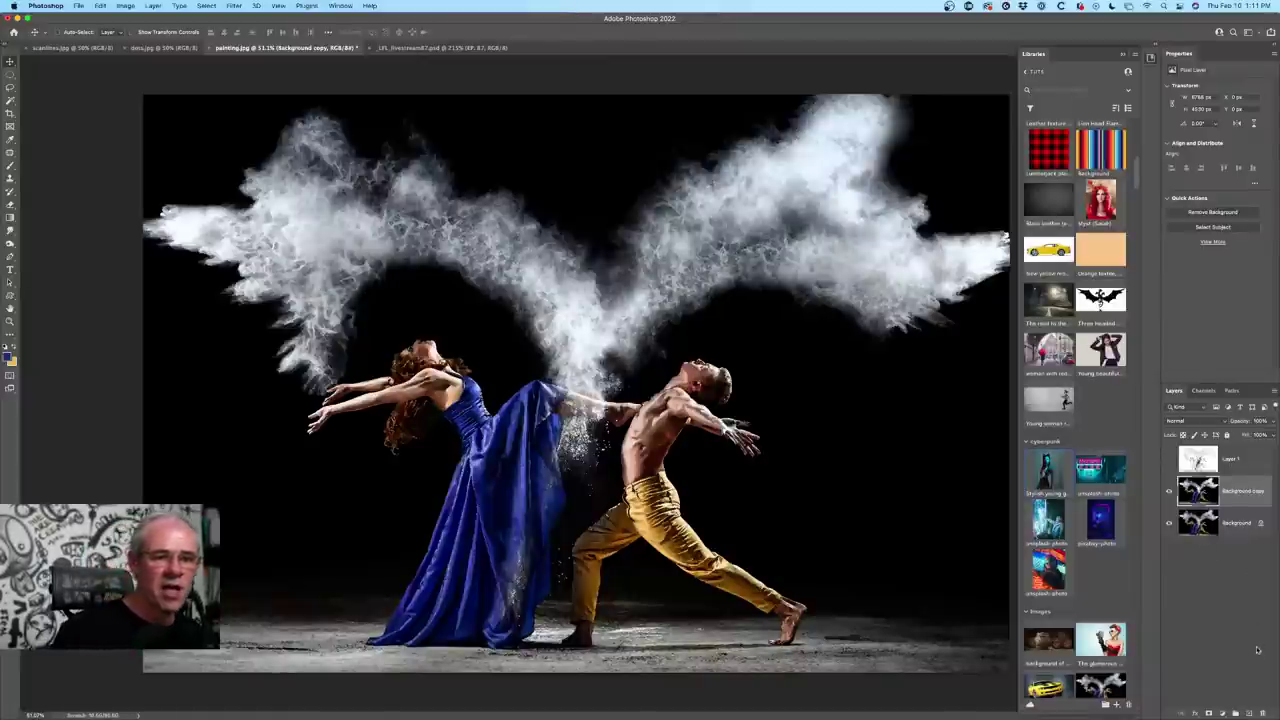
left_click(1248, 712)
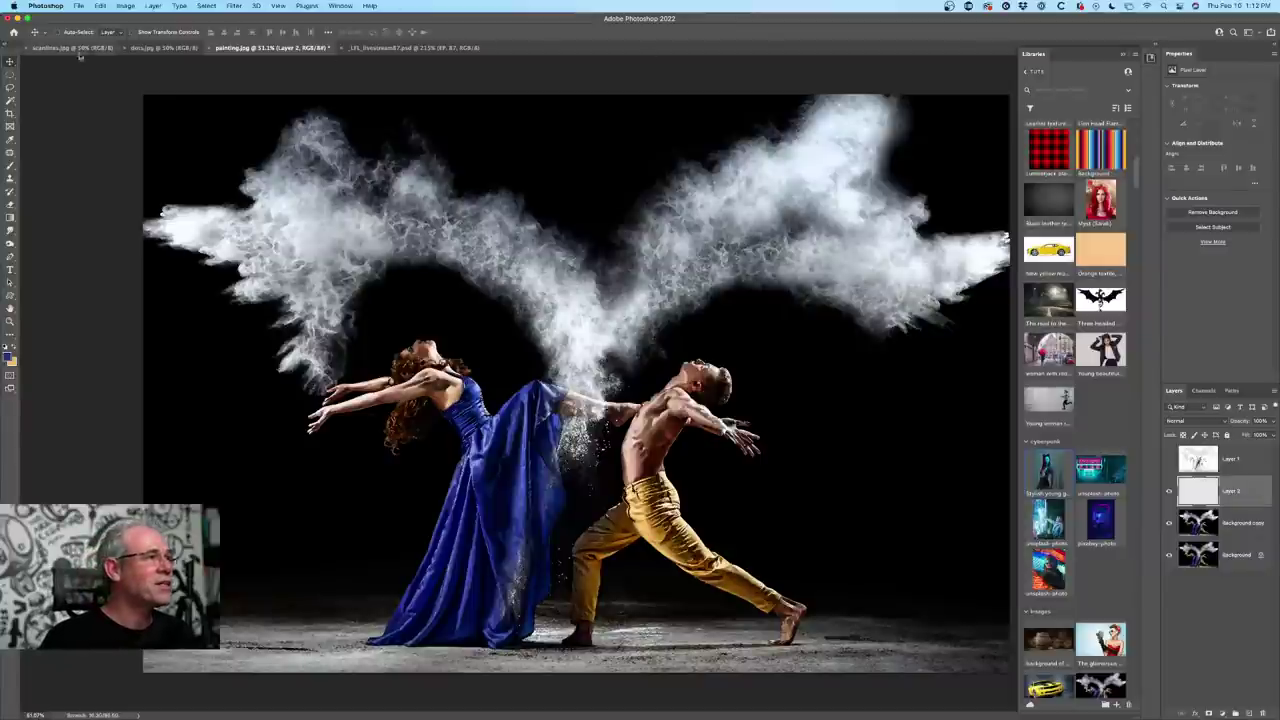
- Set a light cream colour, swap colours, and sample tones from the dancer's dress and hair
left_click(11, 165)
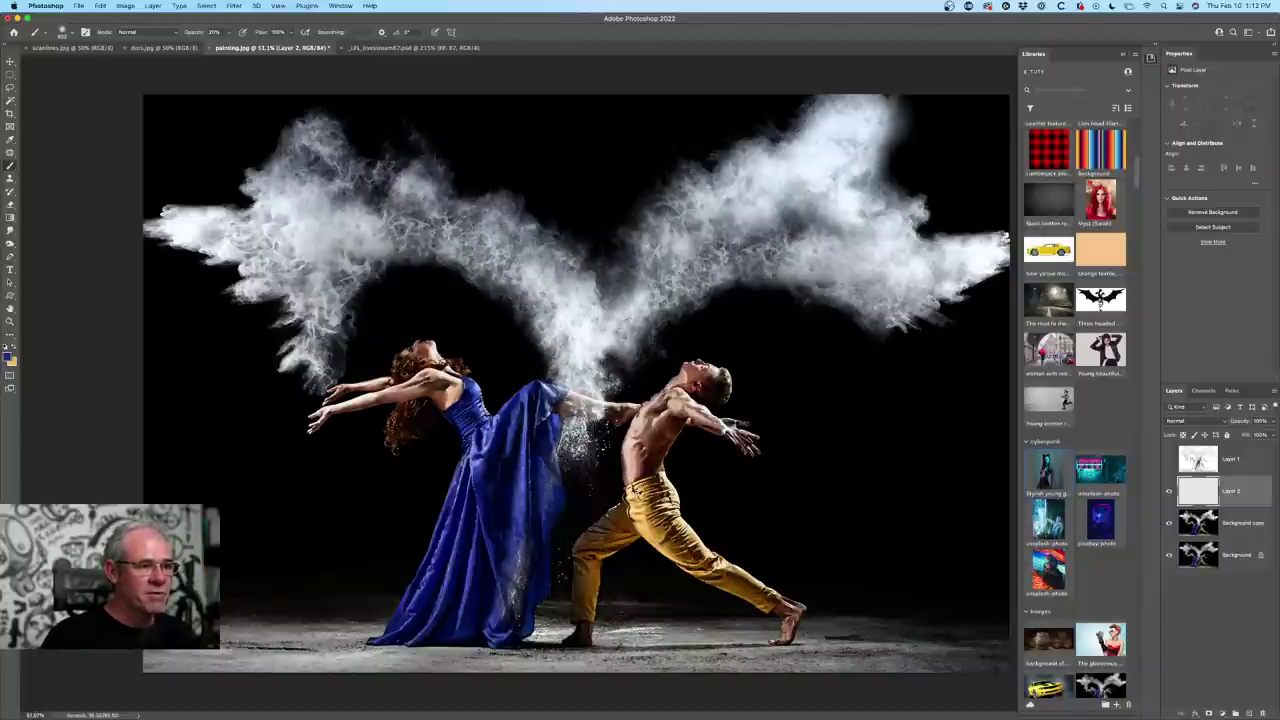
left_click(633, 492, "alt")
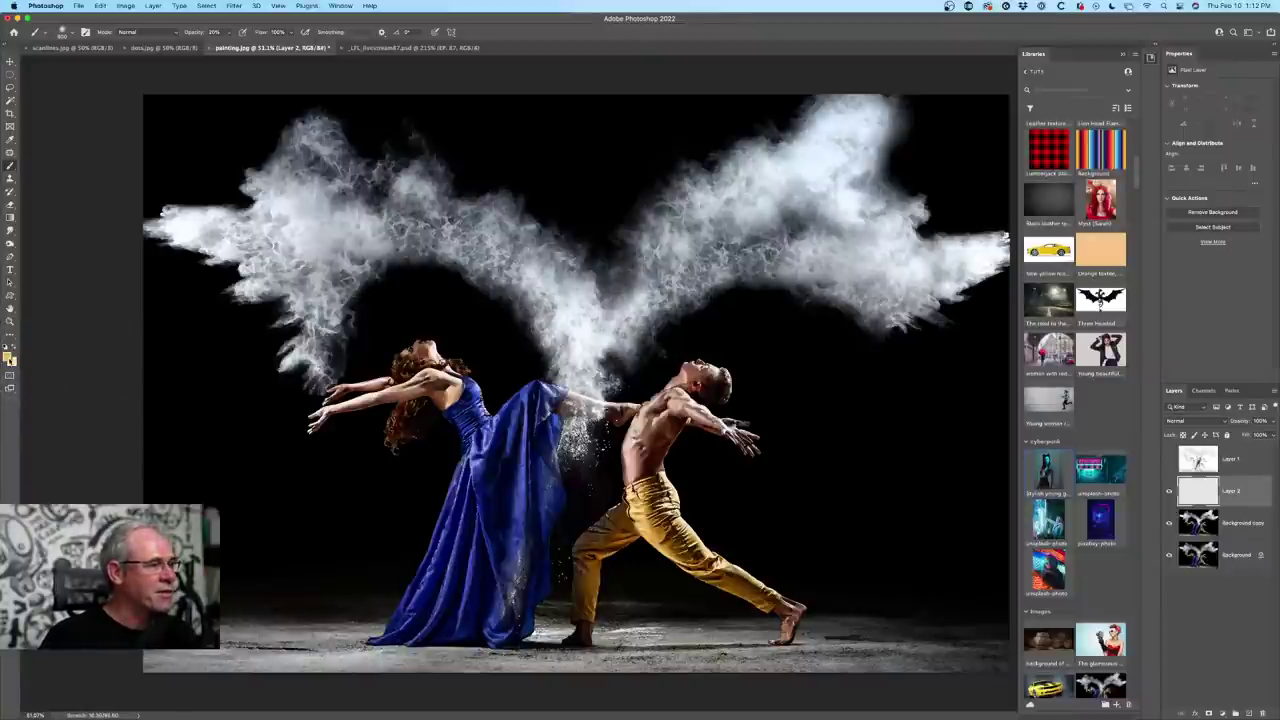
key("x")
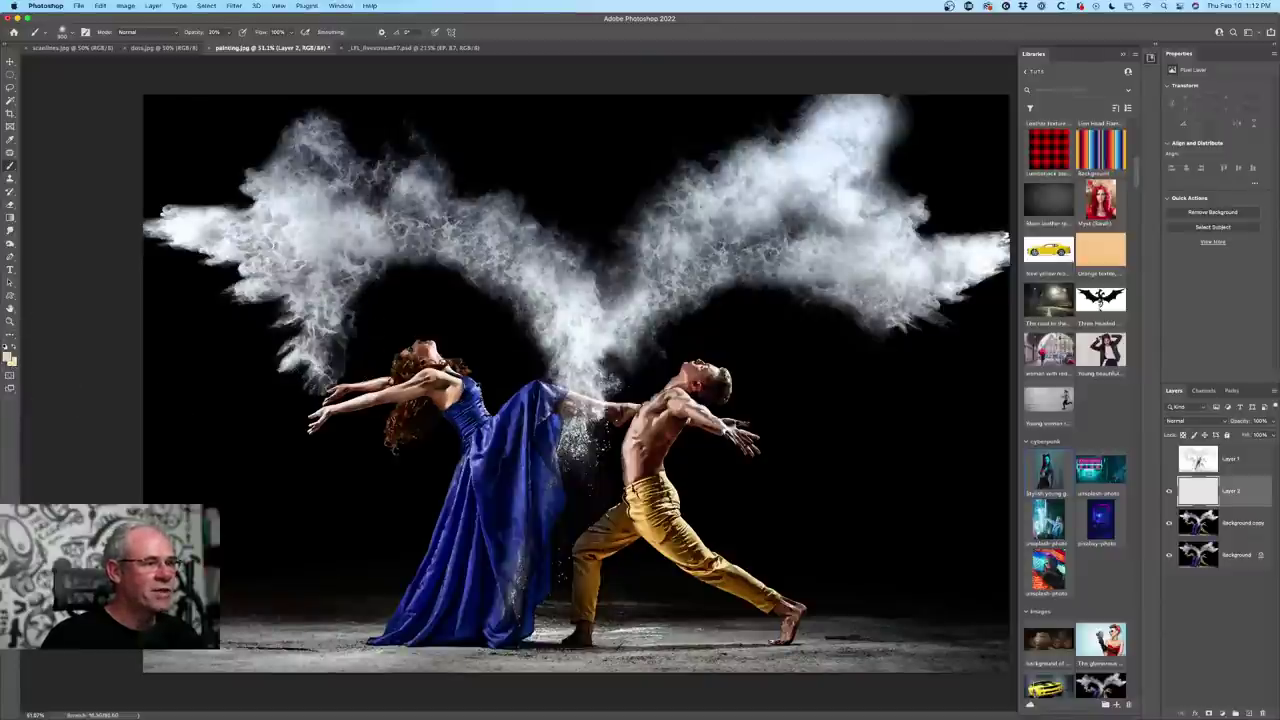
left_click(476, 393, "alt")
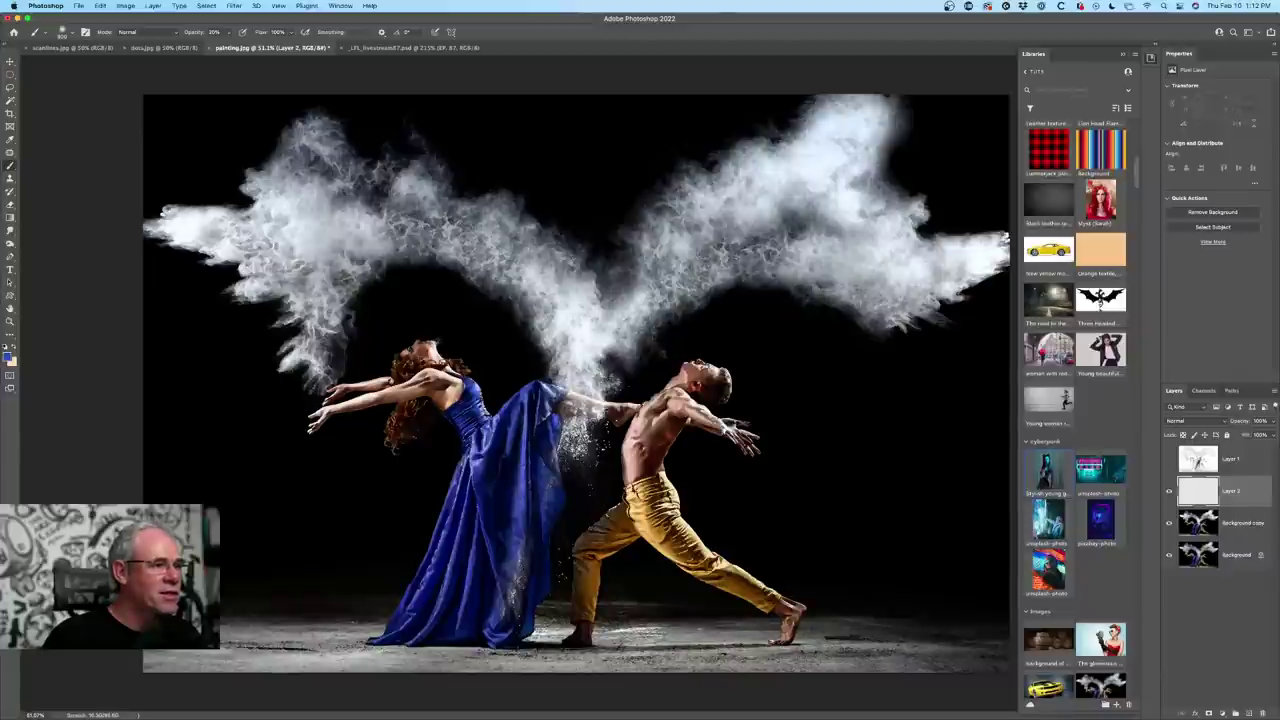
left_click(438, 345, "alt")
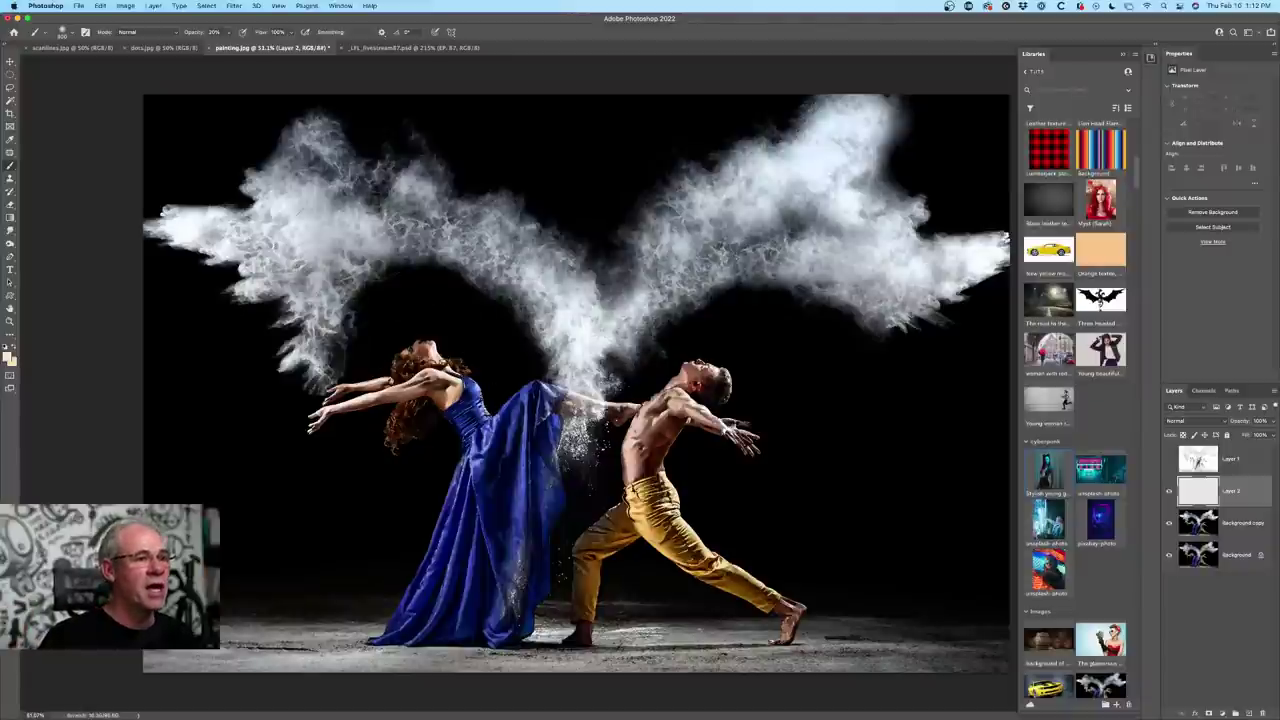
- Fill Layer 2 with a Render > Clouds pattern from the chosen colours
left_click(233, 6)
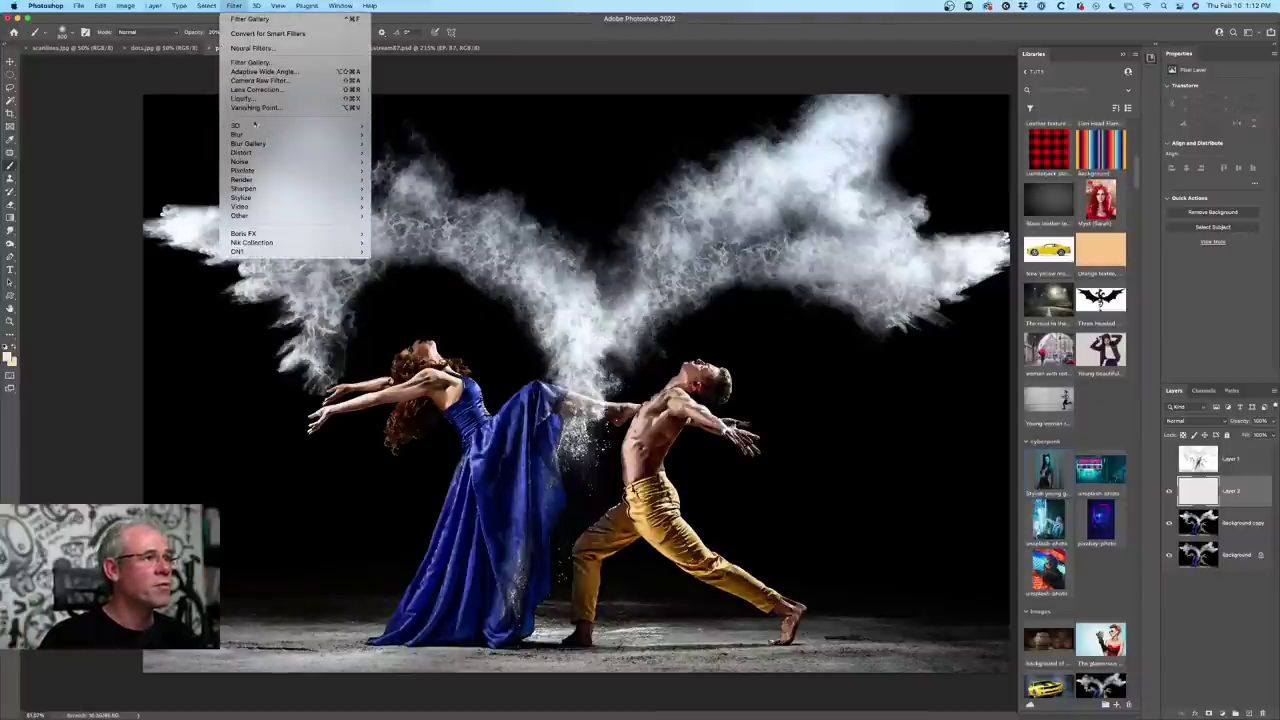
mouse_move(267, 181)
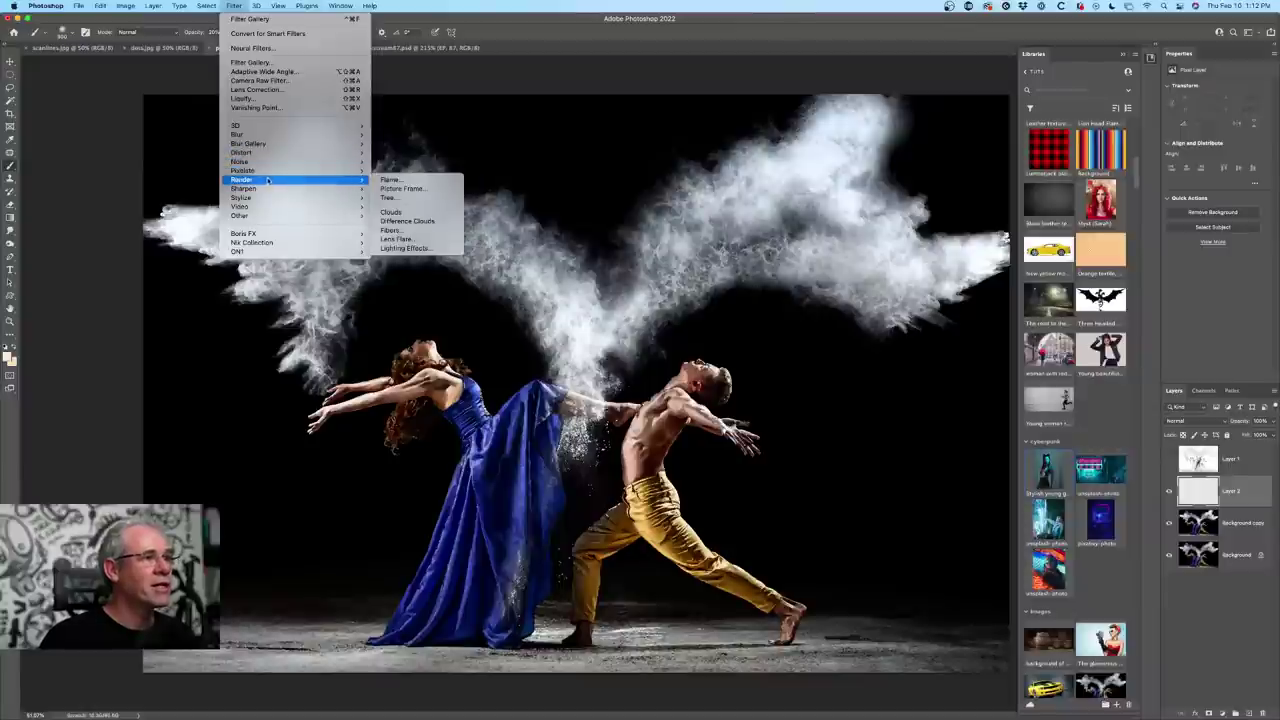
left_click(425, 215)
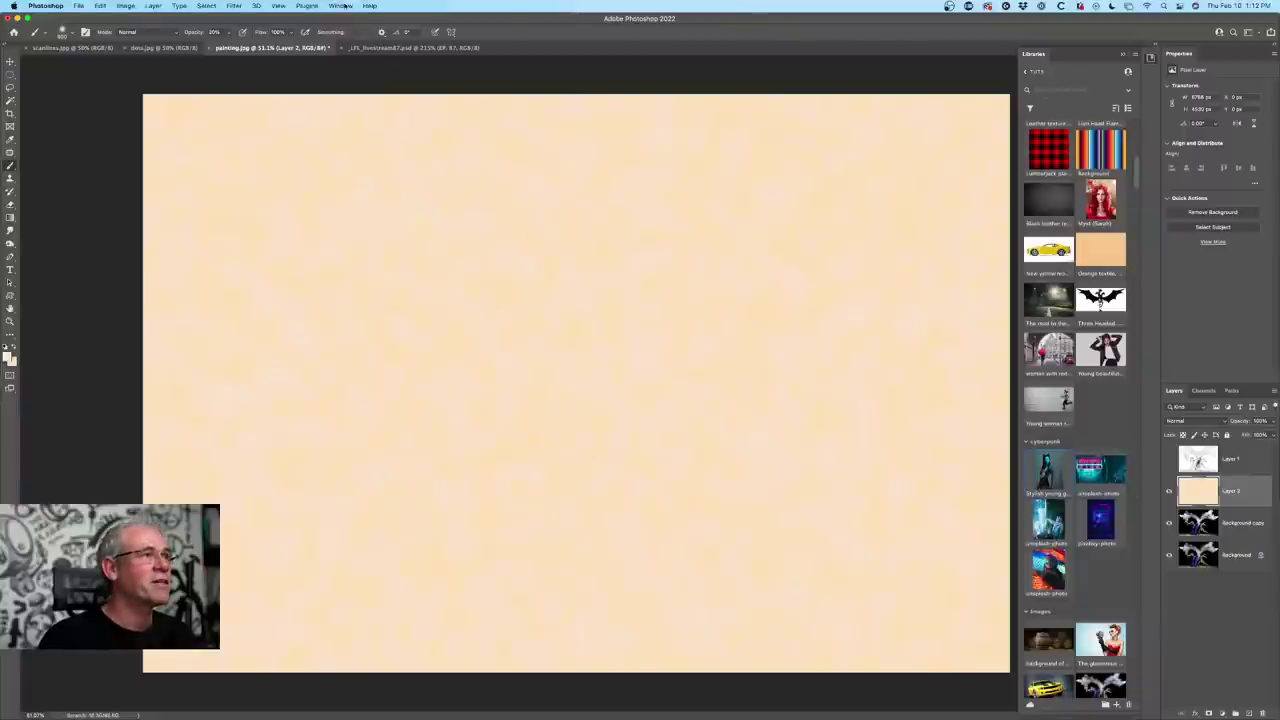
- Apply a Canvas Texturizer with increased scaling to Layer 2 through the Filter Gallery
left_click(234, 5)
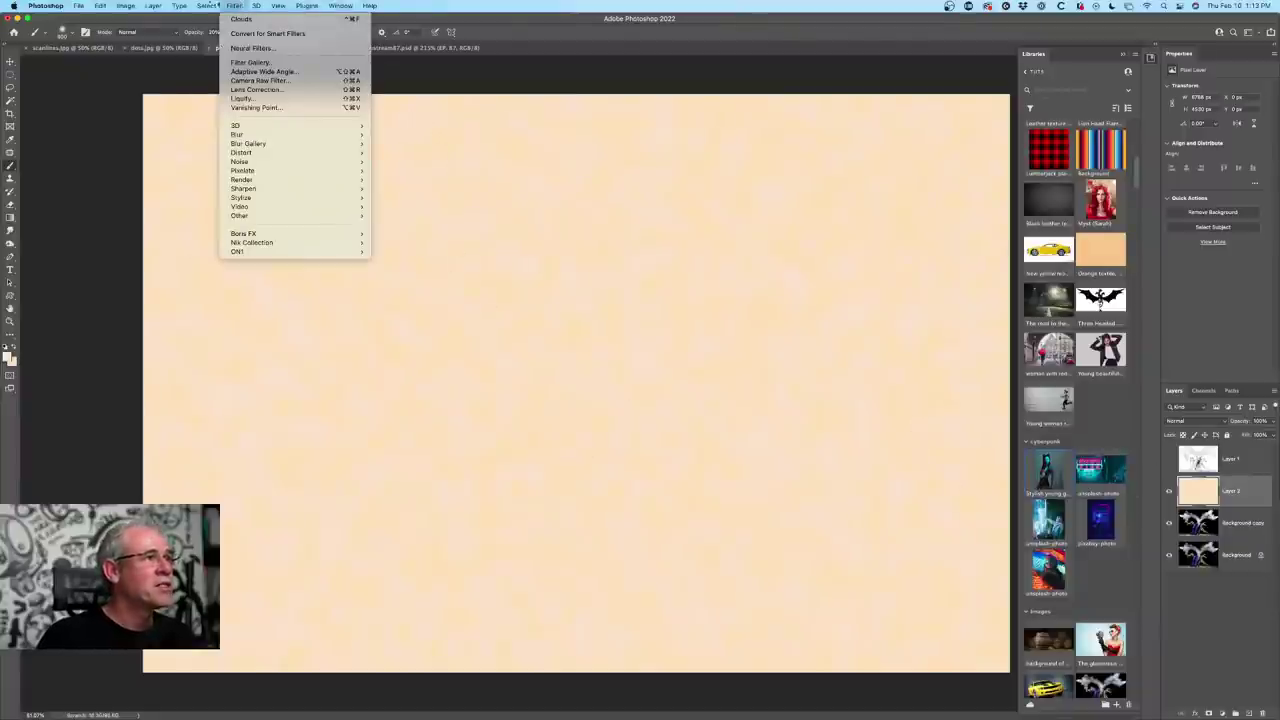
mouse_move(202, 5)
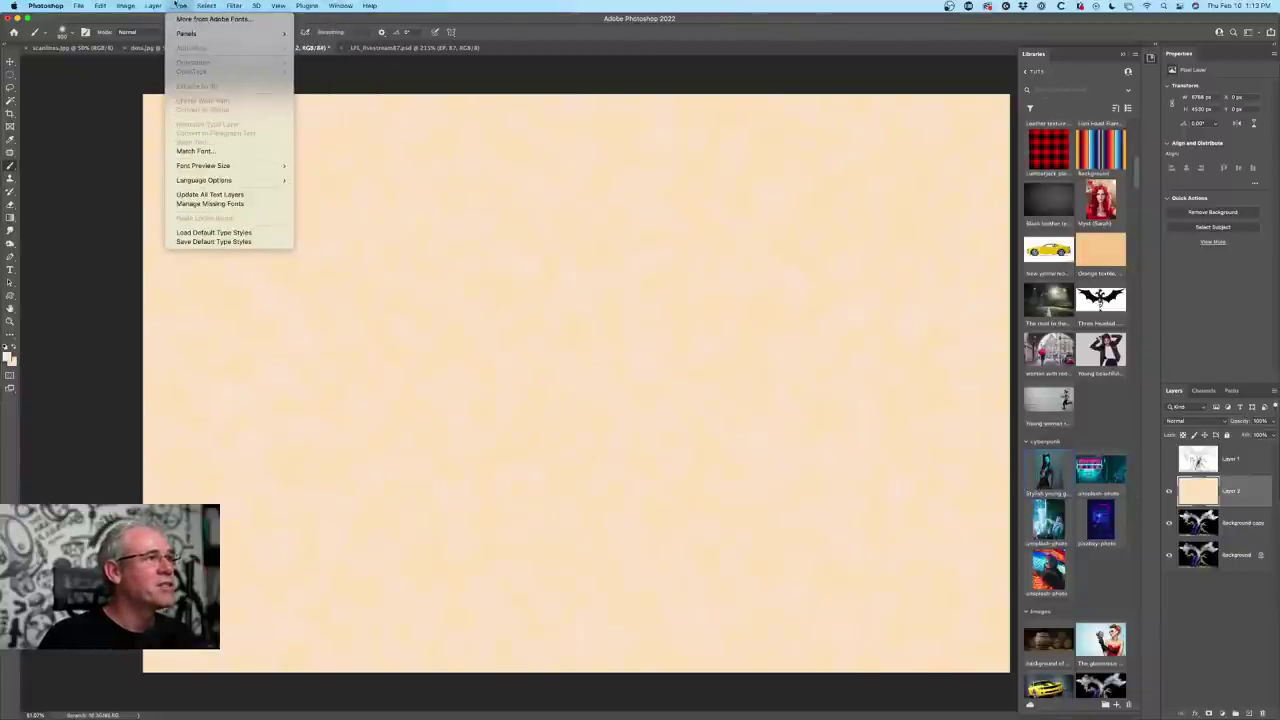
mouse_move(281, 164)
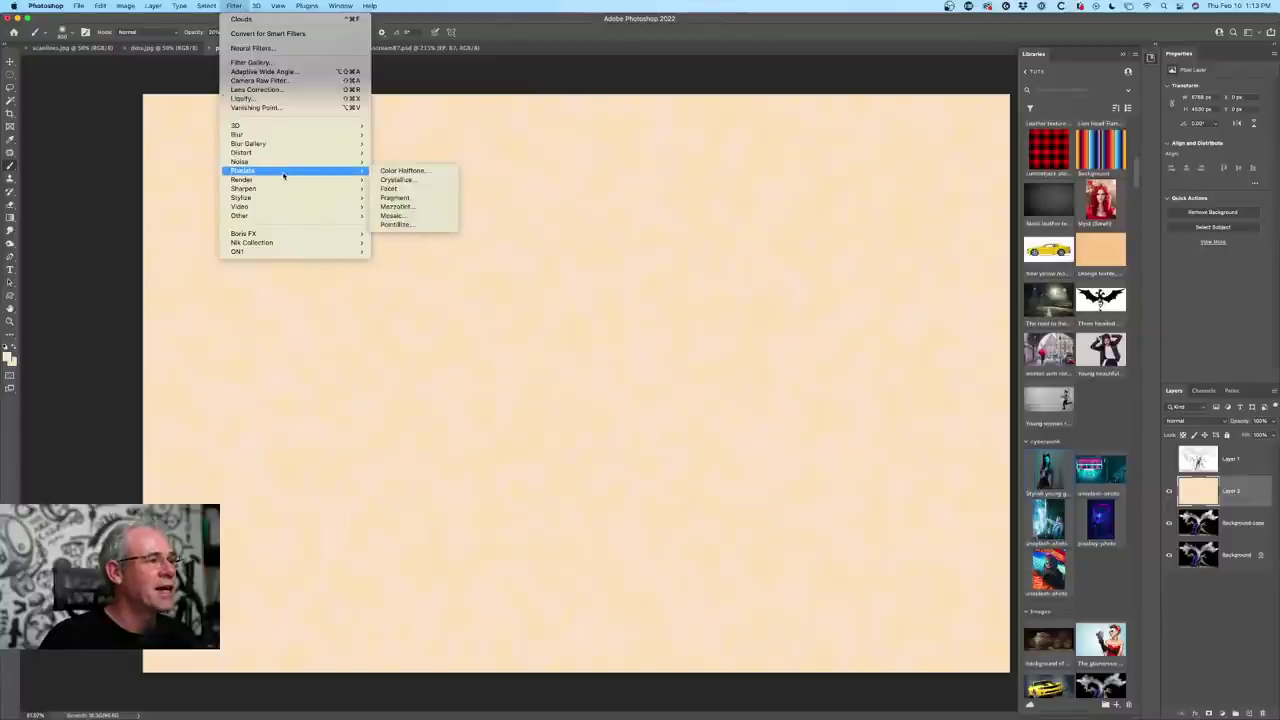
left_click(273, 62)
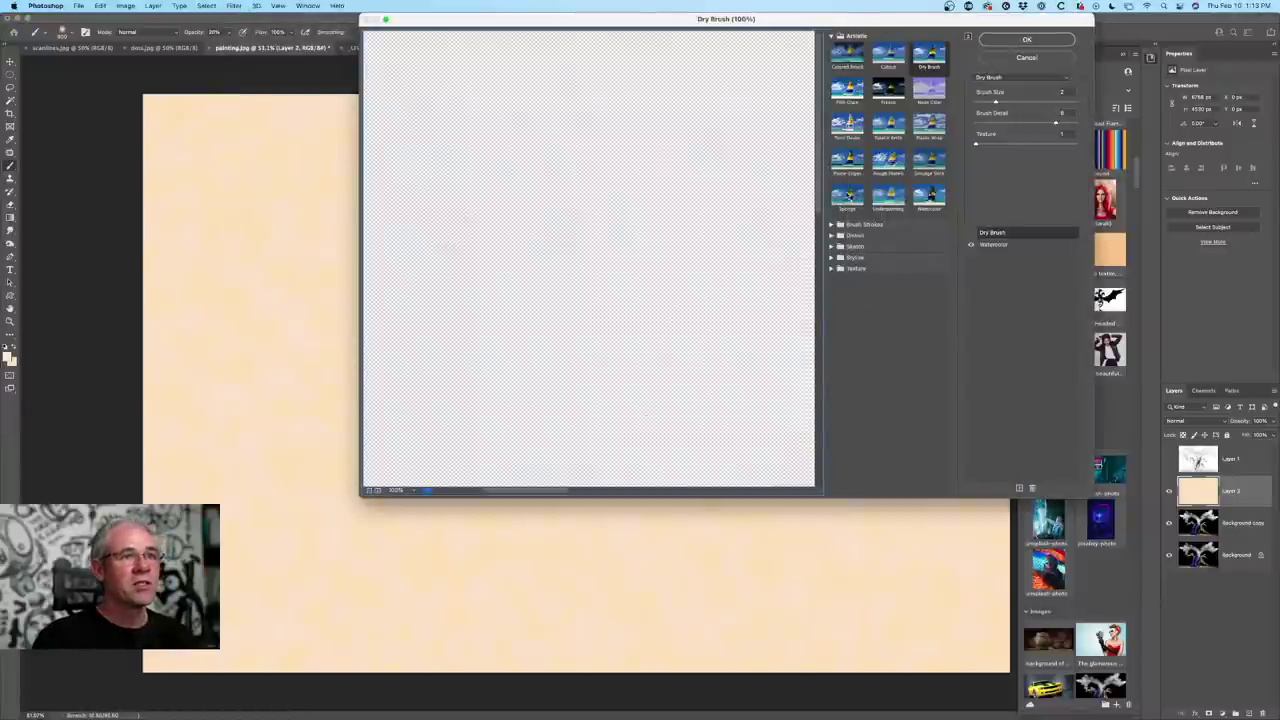
left_click(837, 269)
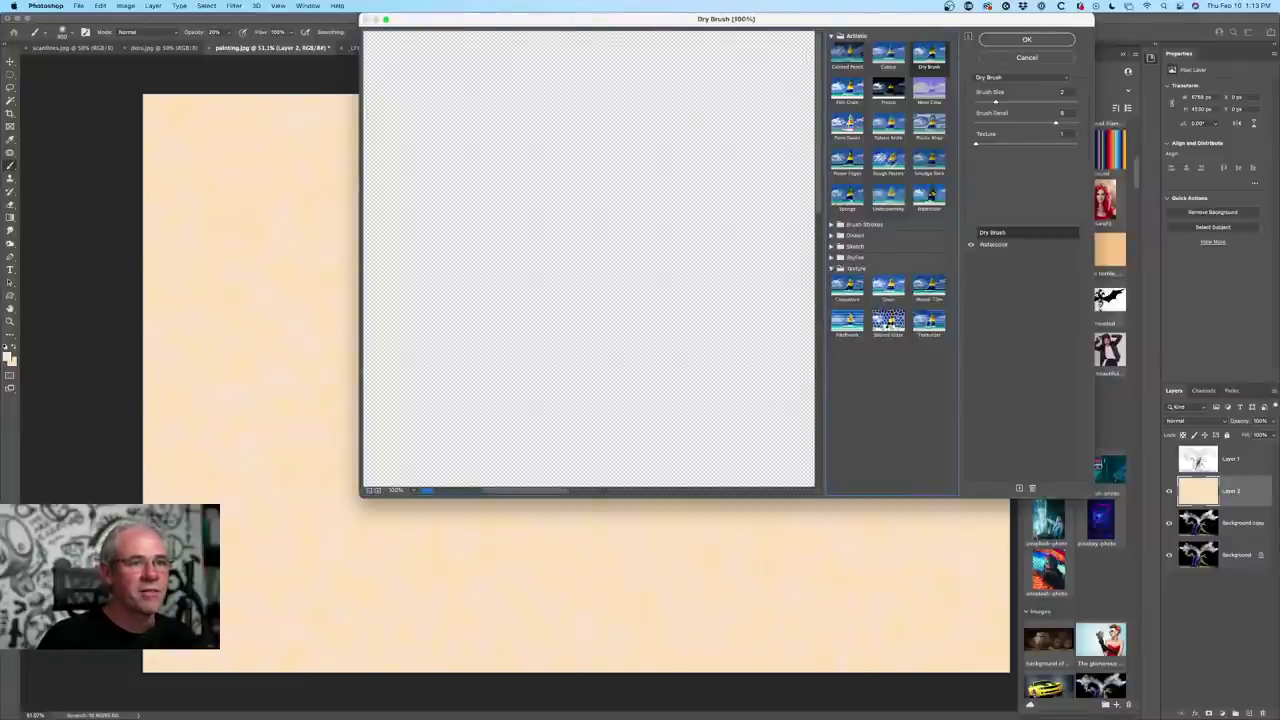
left_click(929, 320)
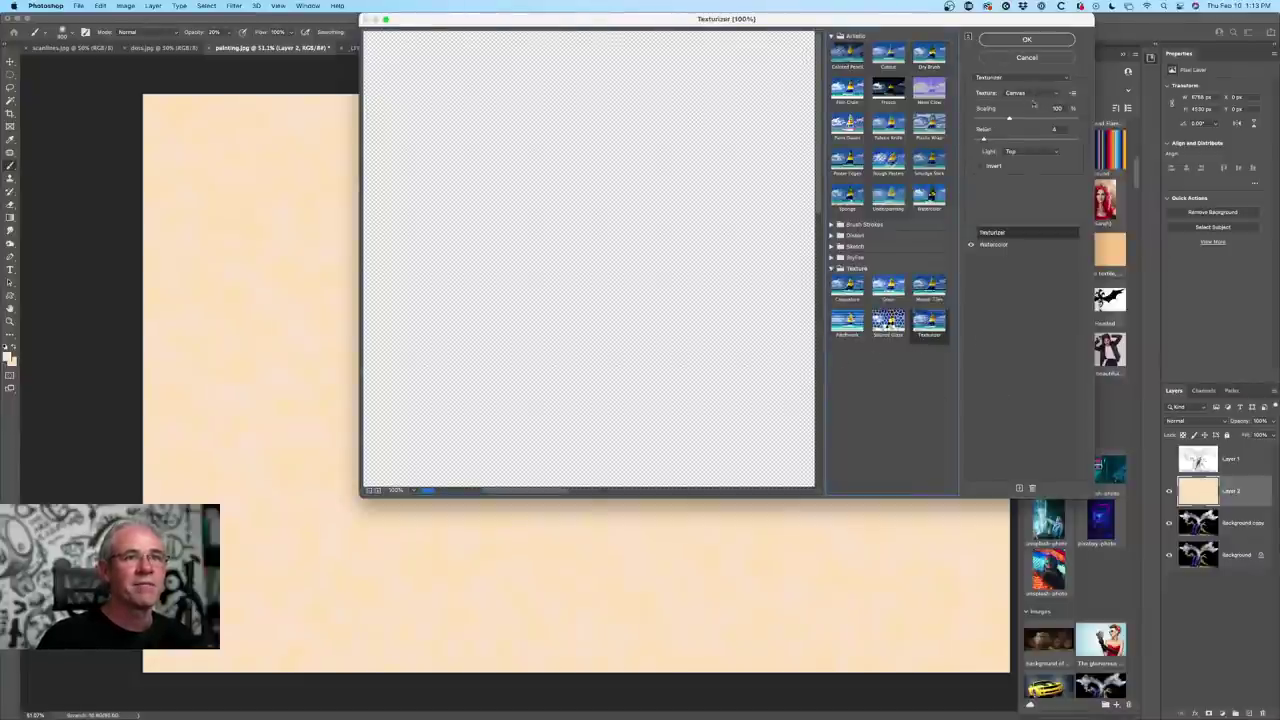
left_click_drag(1009, 118, 1019, 118)
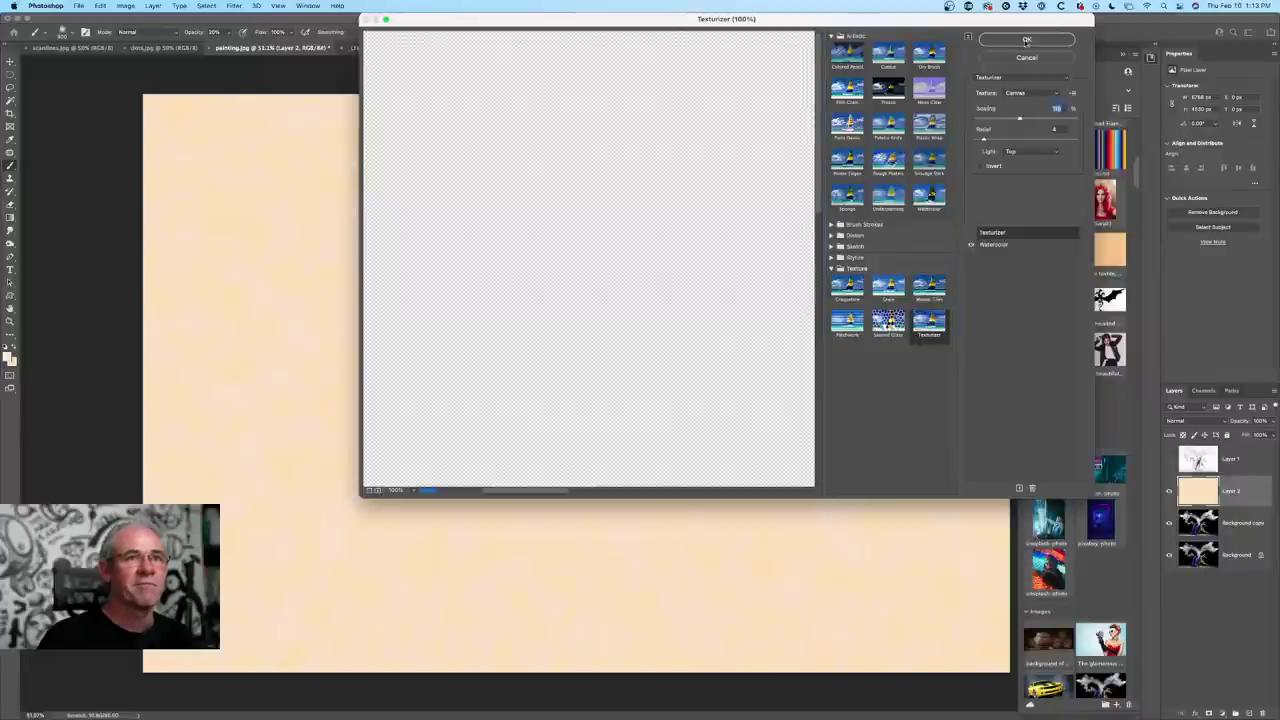
left_click(1026, 40)
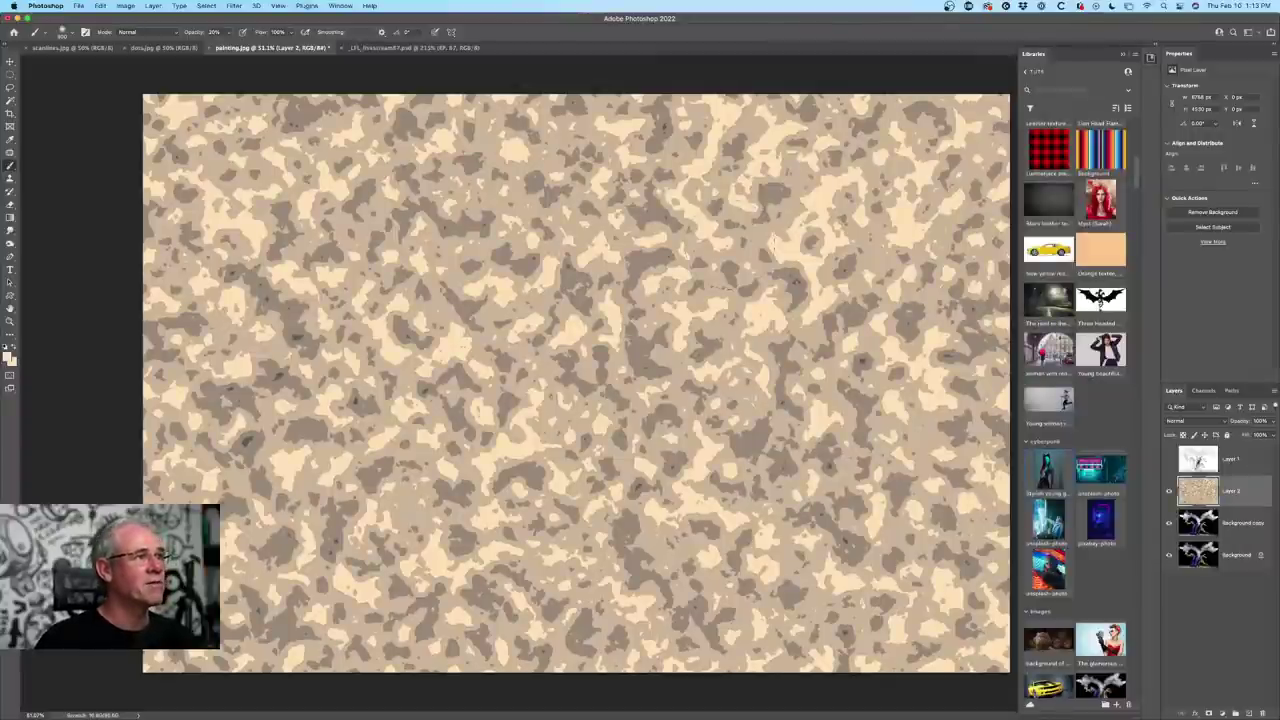
- Blur the Layer 2 texture with a Gaussian Blur of about 108 pixels radius
type("2")
key("Return")
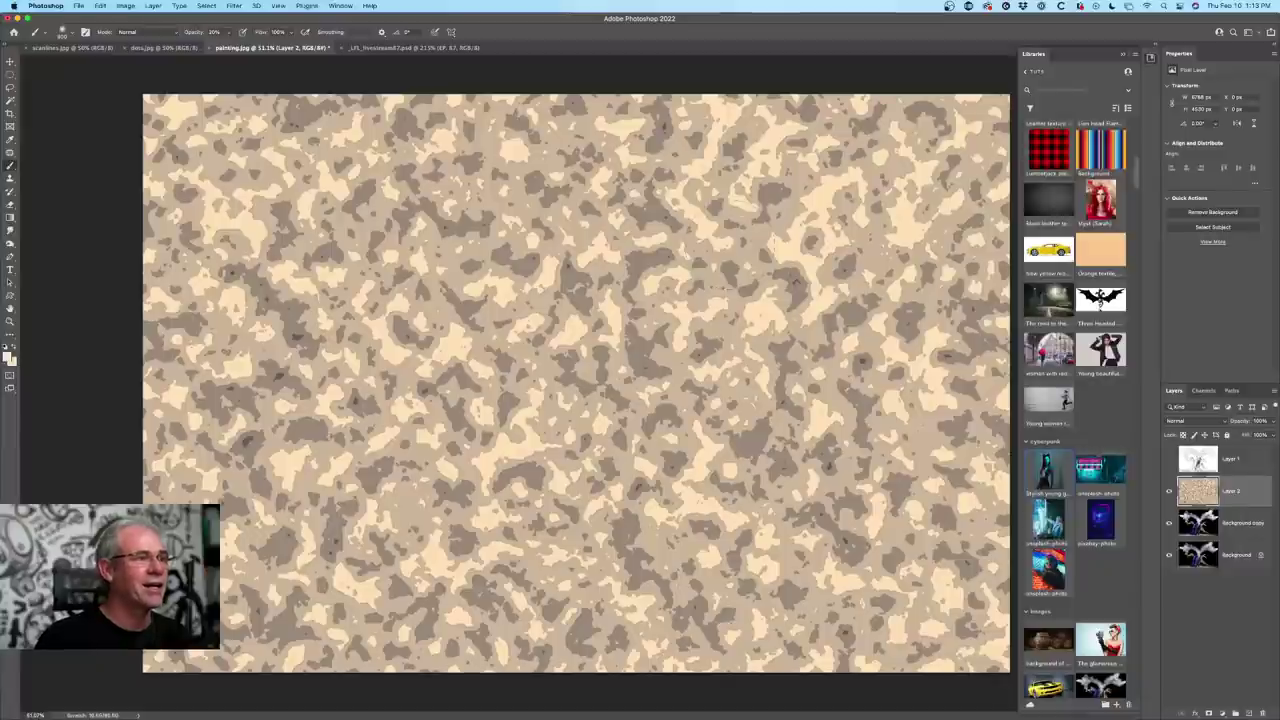
left_click(236, 5)
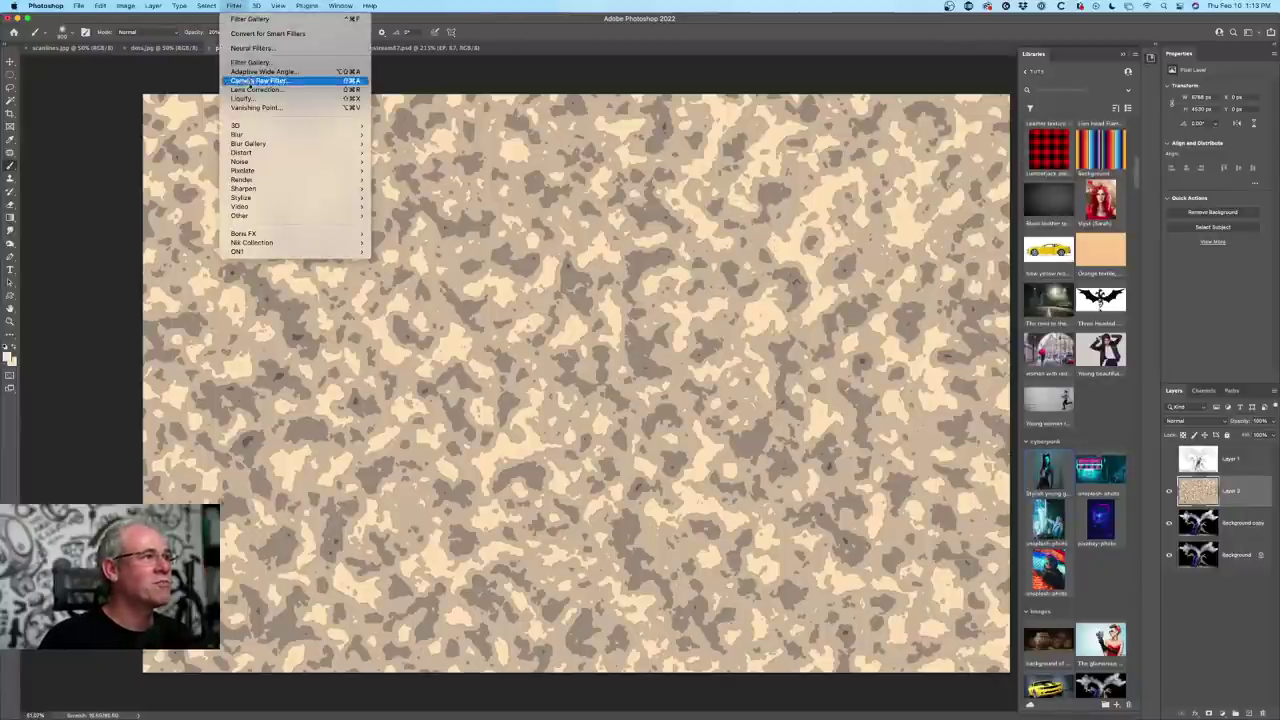
mouse_move(334, 136)
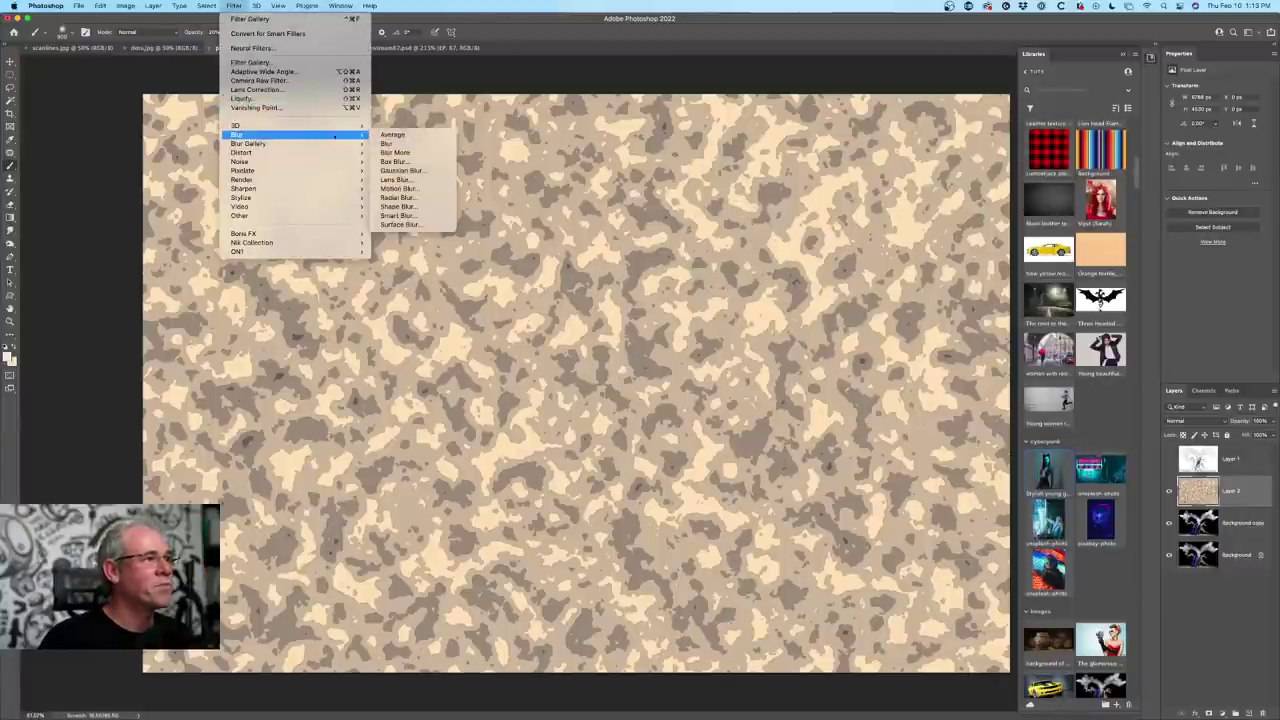
left_click(402, 170)
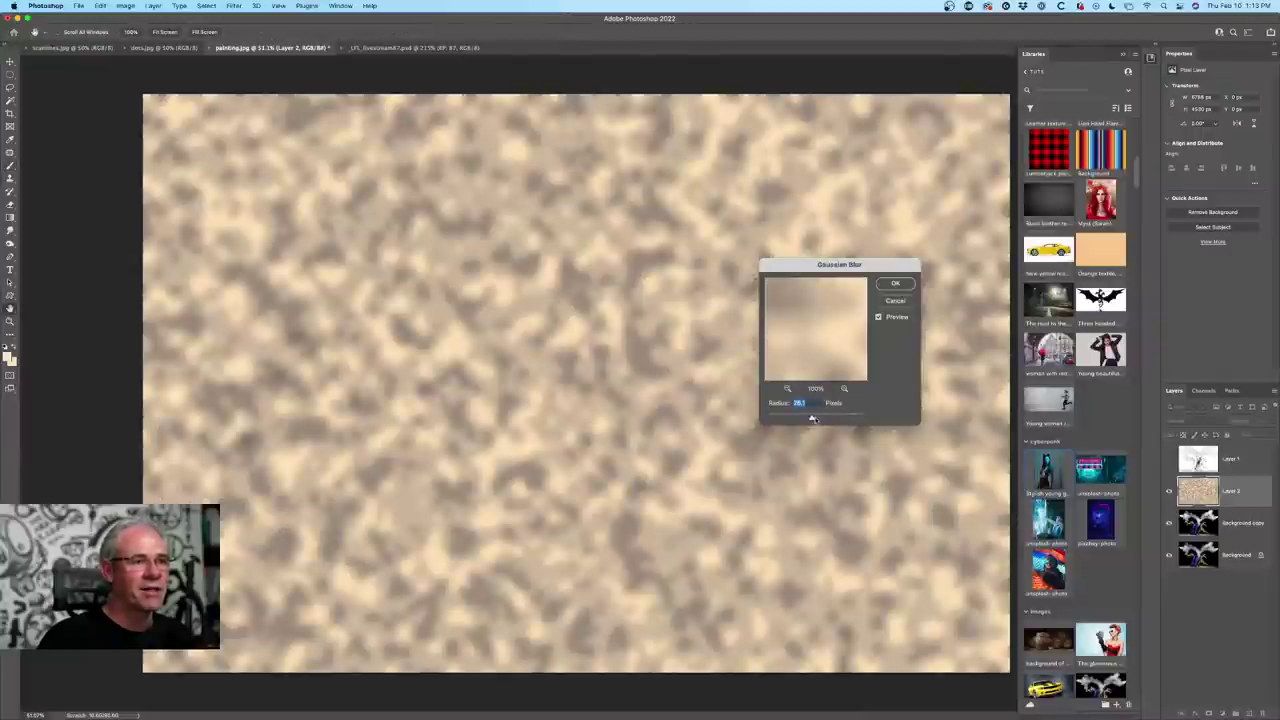
left_click_drag(811, 418, 829, 419)
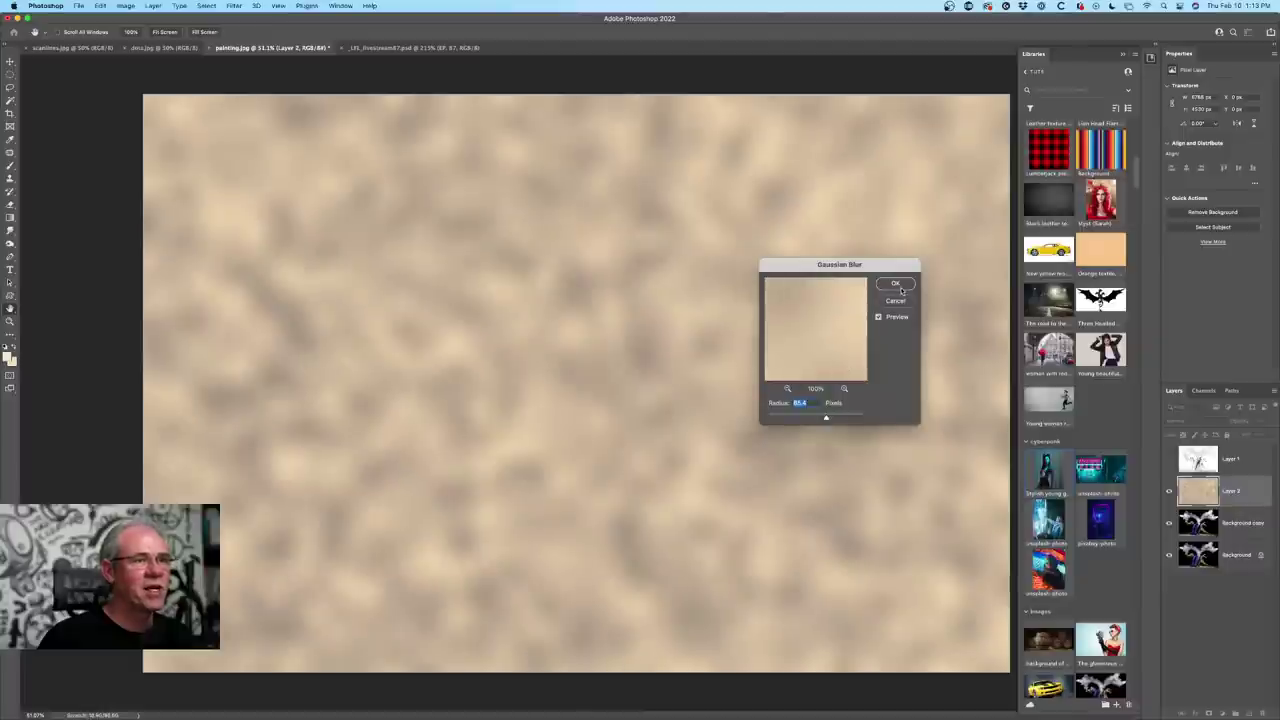
left_click(895, 284)
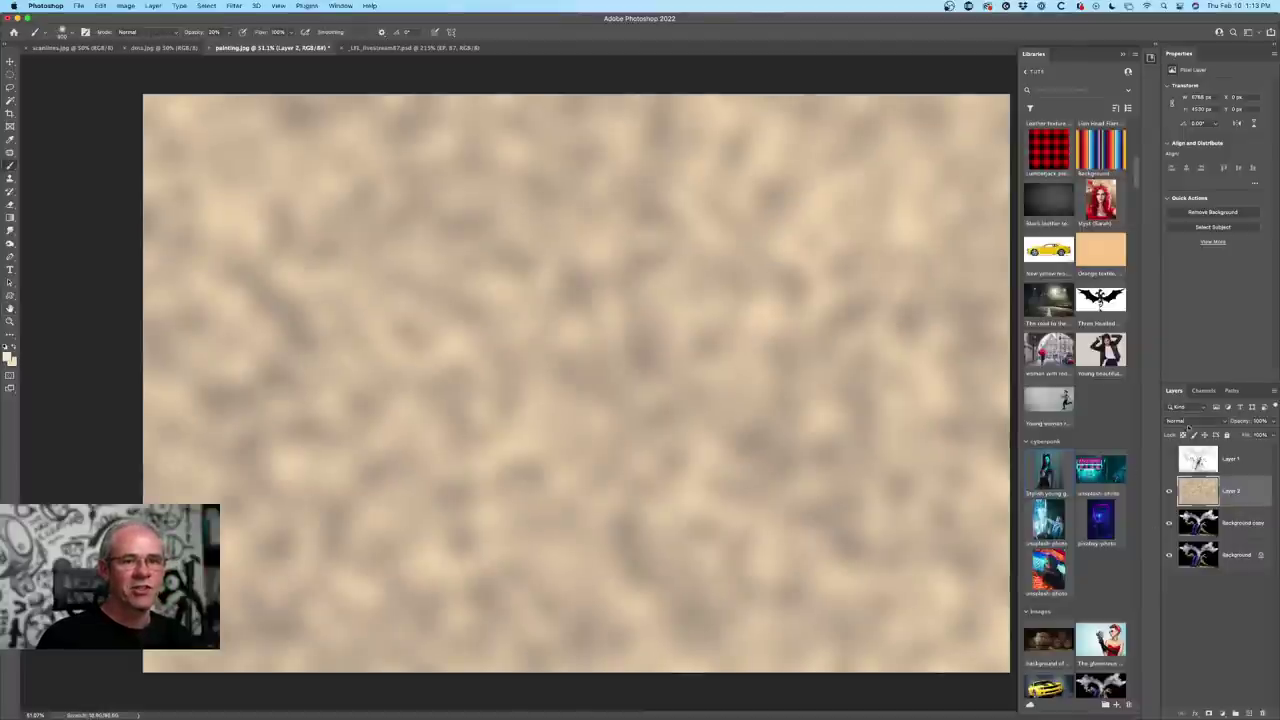
left_click(1188, 422)
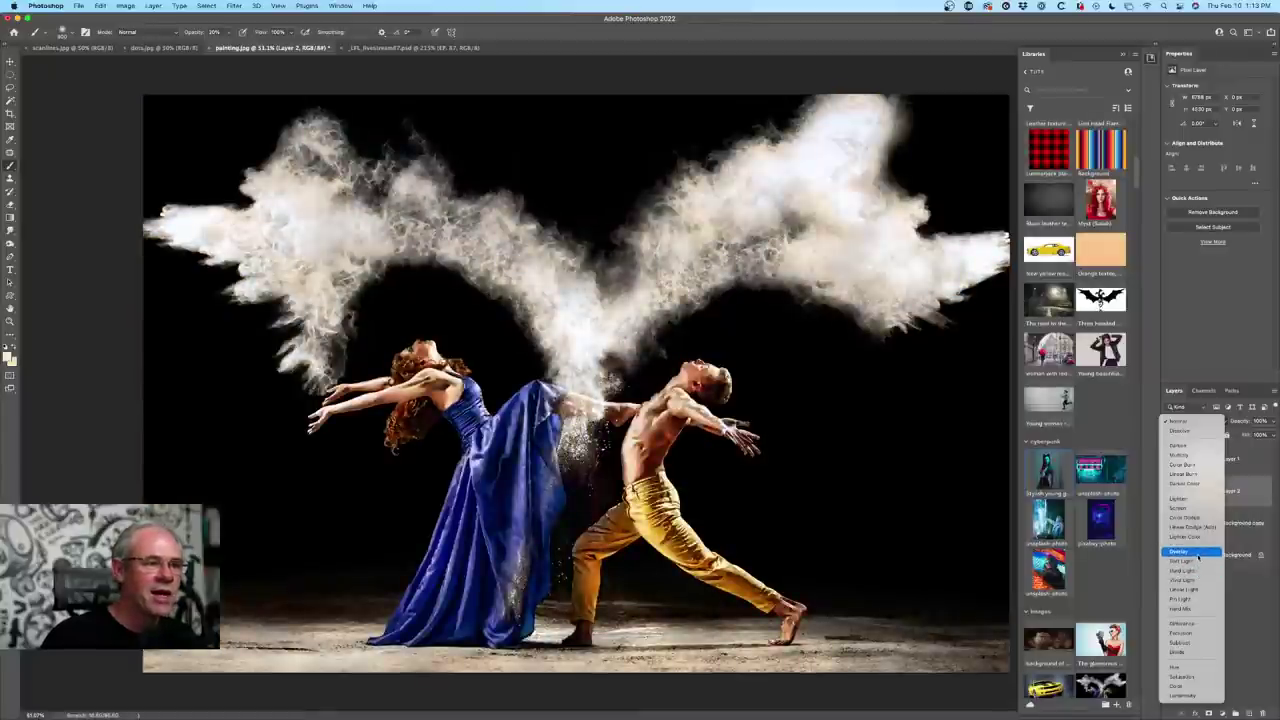
- Set Layer 2 to Overlay blend mode and toggle its visibility to compare
left_click(1199, 553)
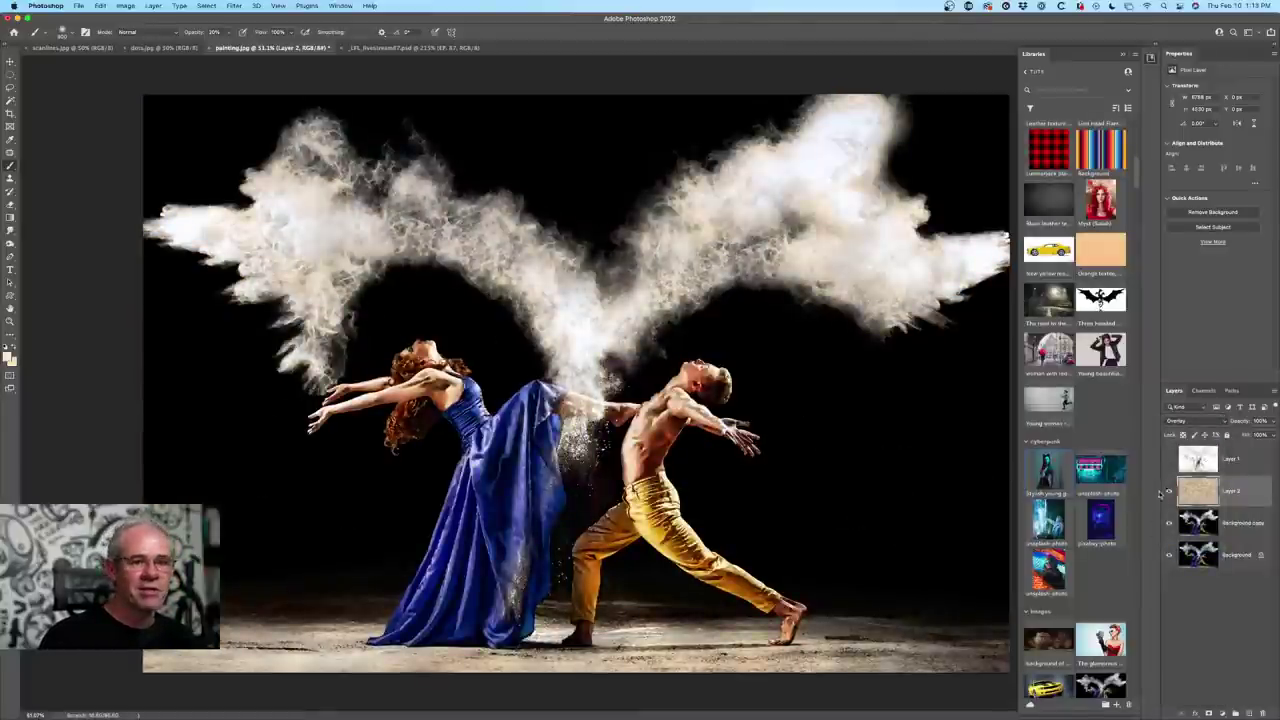
left_click(1170, 491)
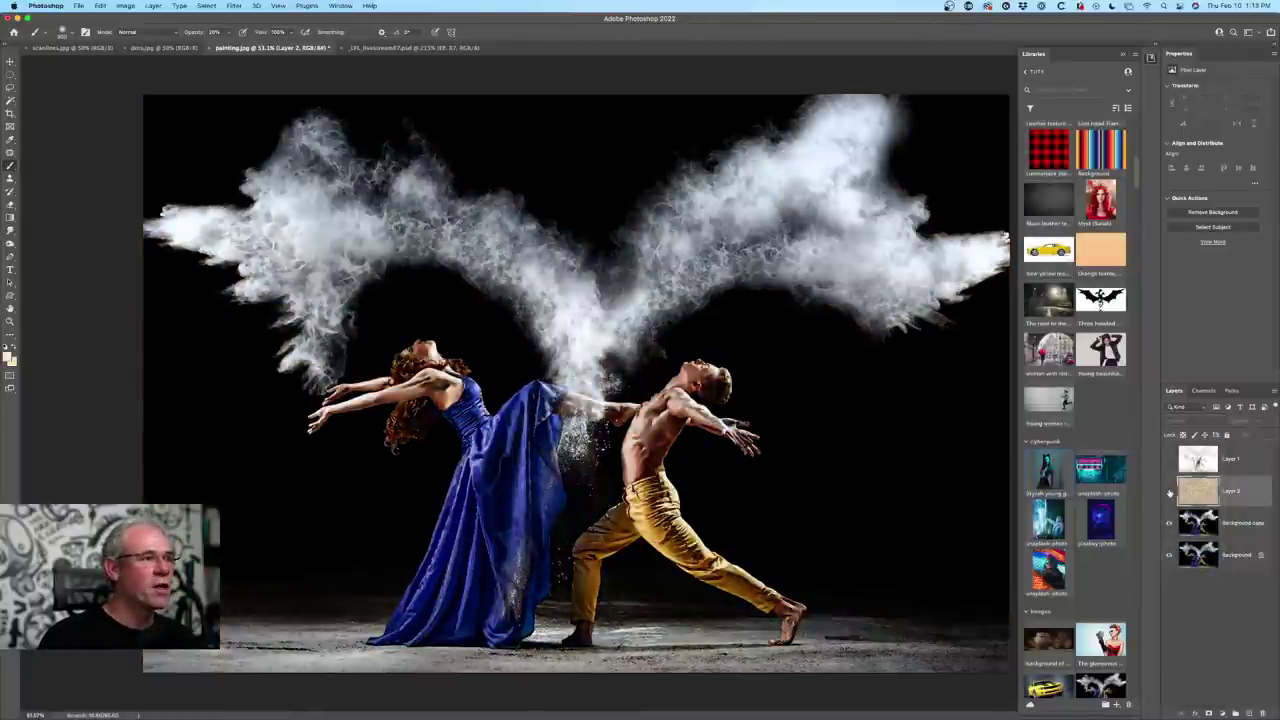
left_click(1170, 491)
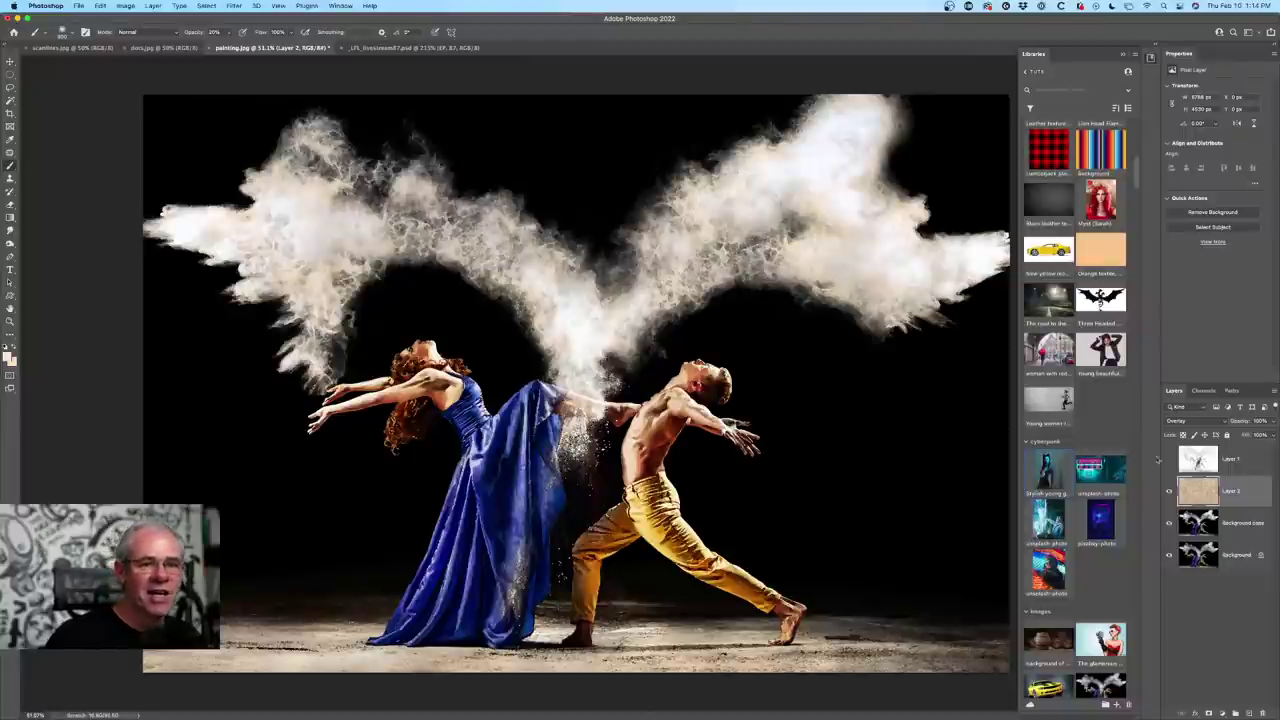
left_click(1170, 492)
left_click(1170, 492)
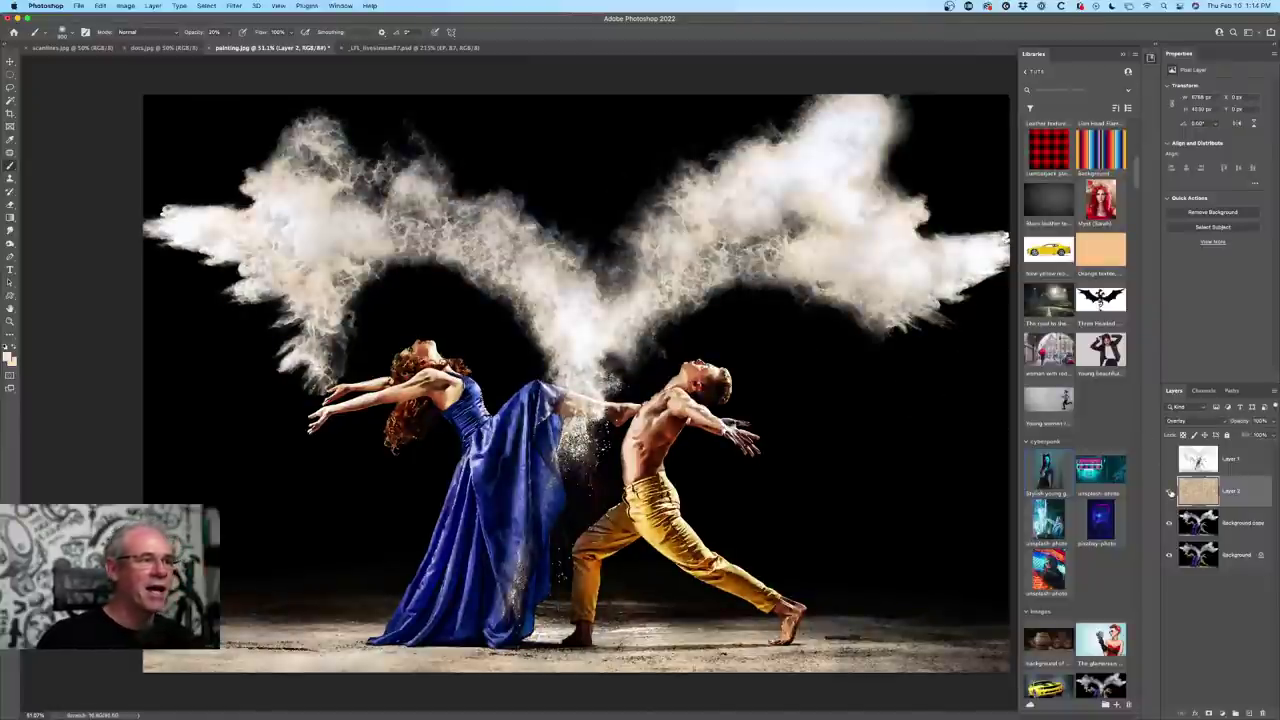
left_click(1170, 492)
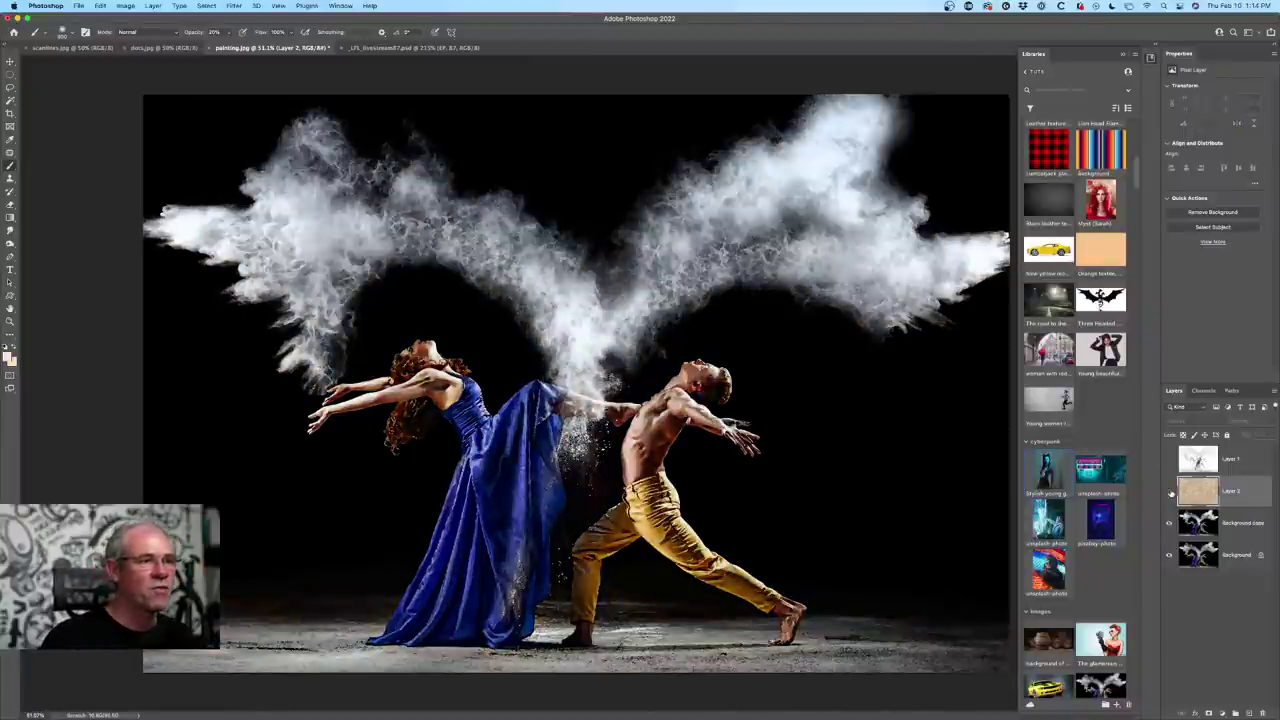
left_click(1170, 492)
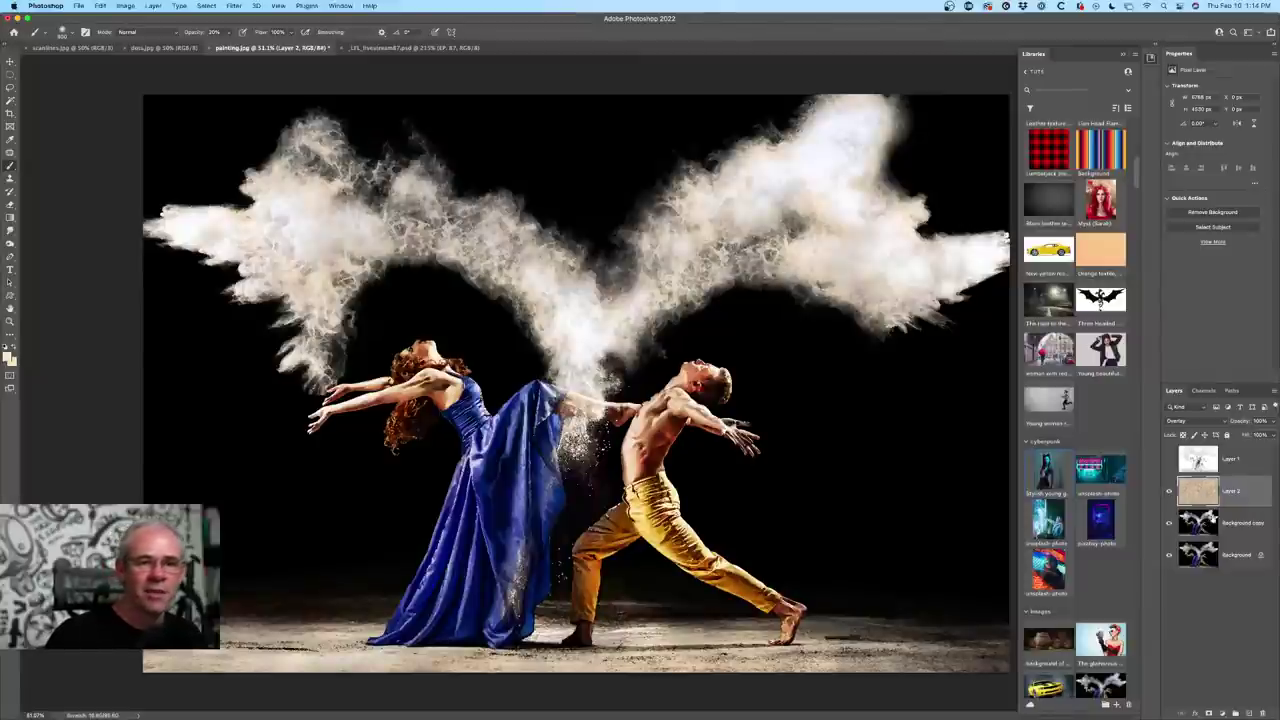
- Reveal the pencil-sketch Layer 1 and make it the active layer
left_click(1240, 531)
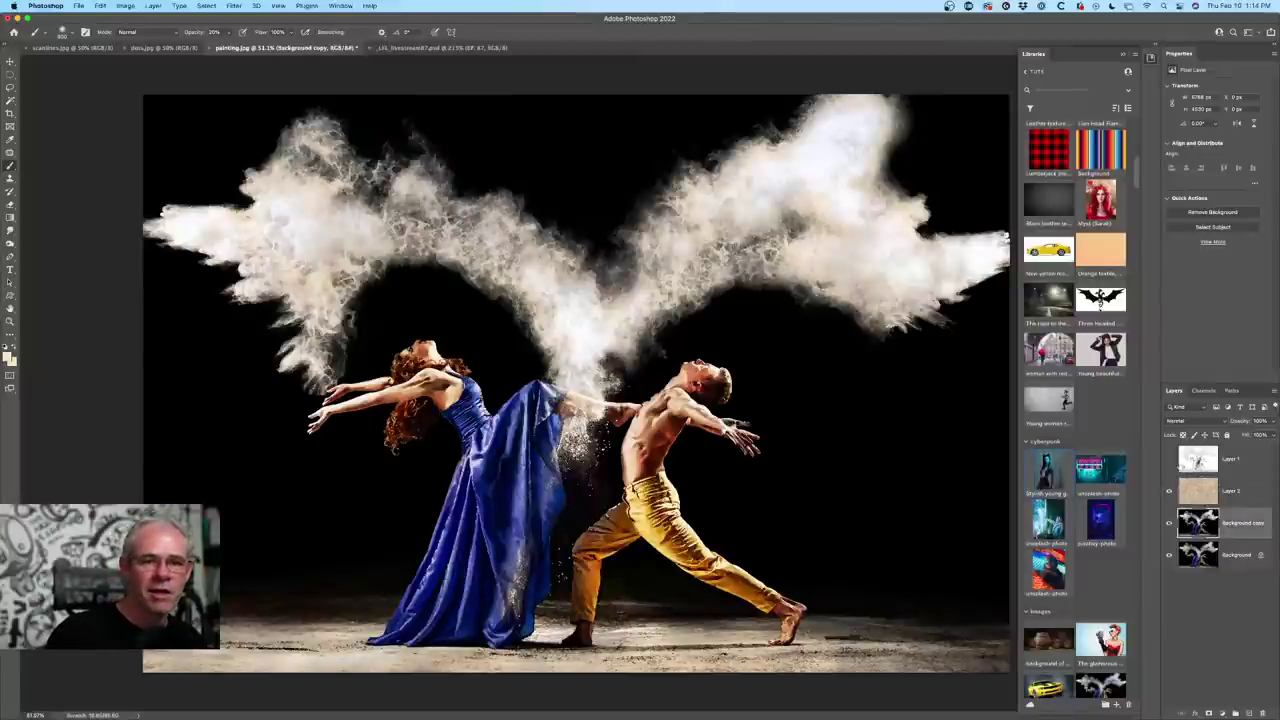
left_click(1170, 461)
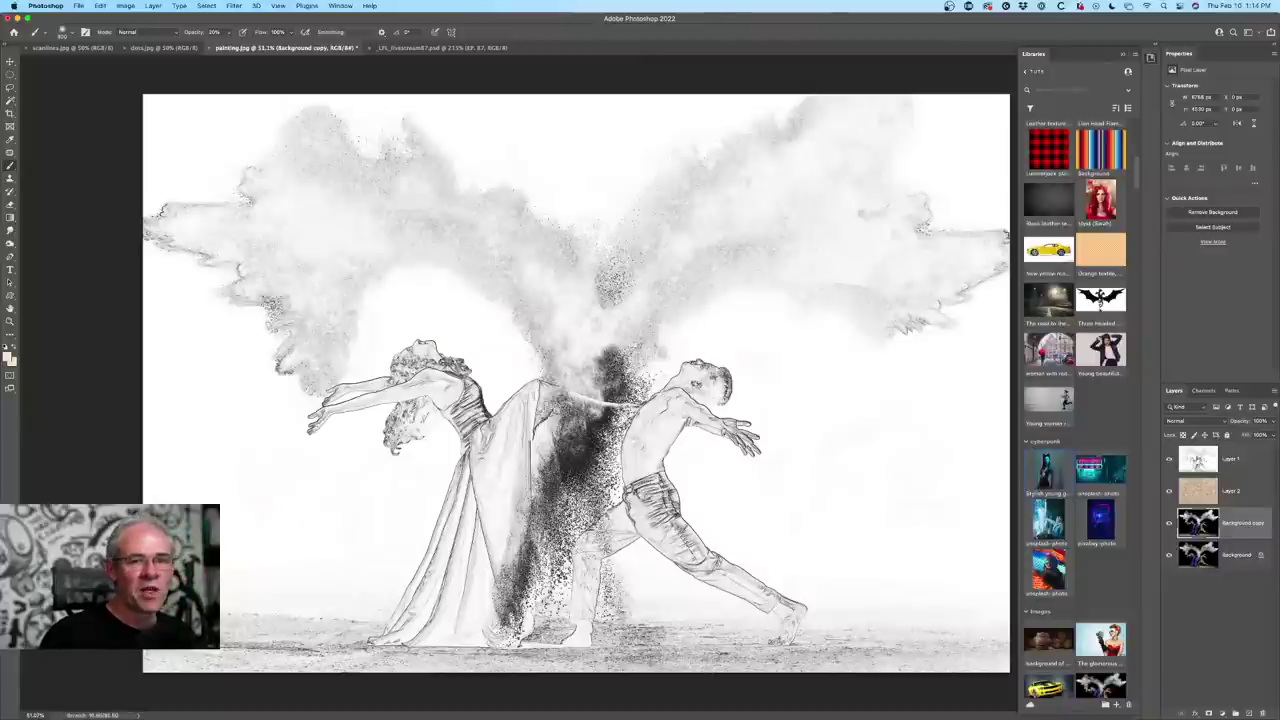
left_click(1198, 461)
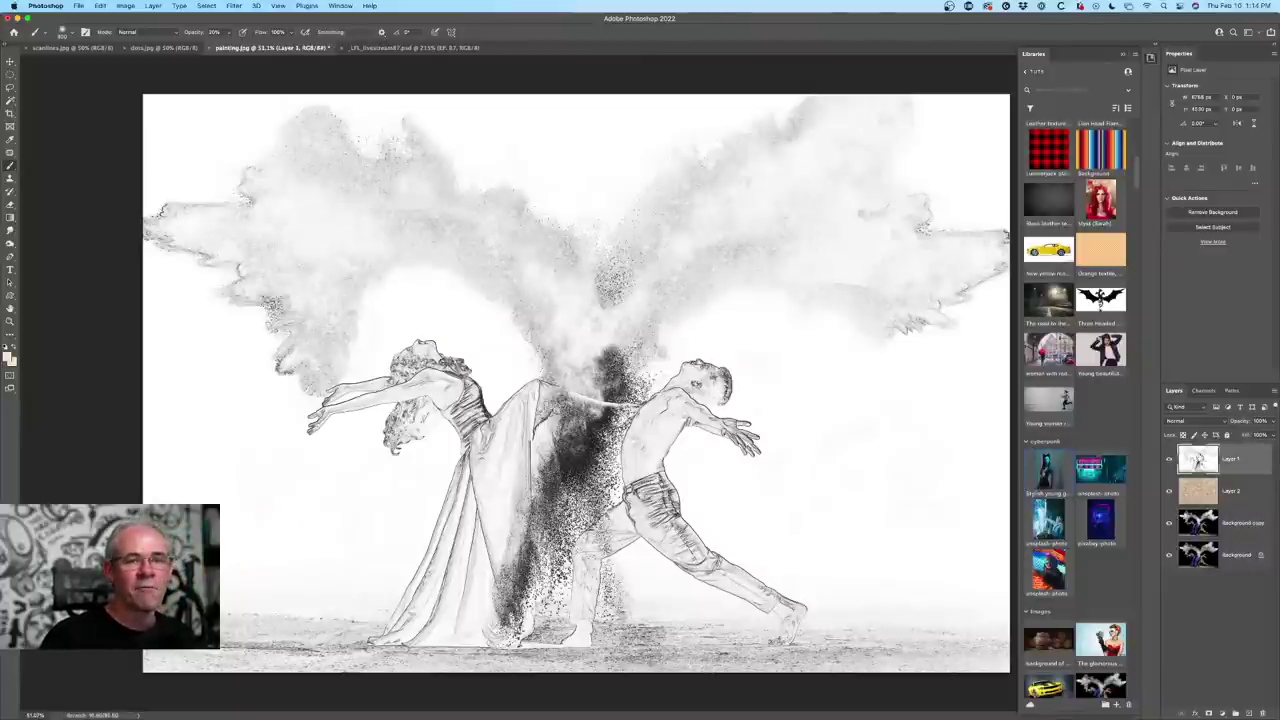
left_click(1189, 422)
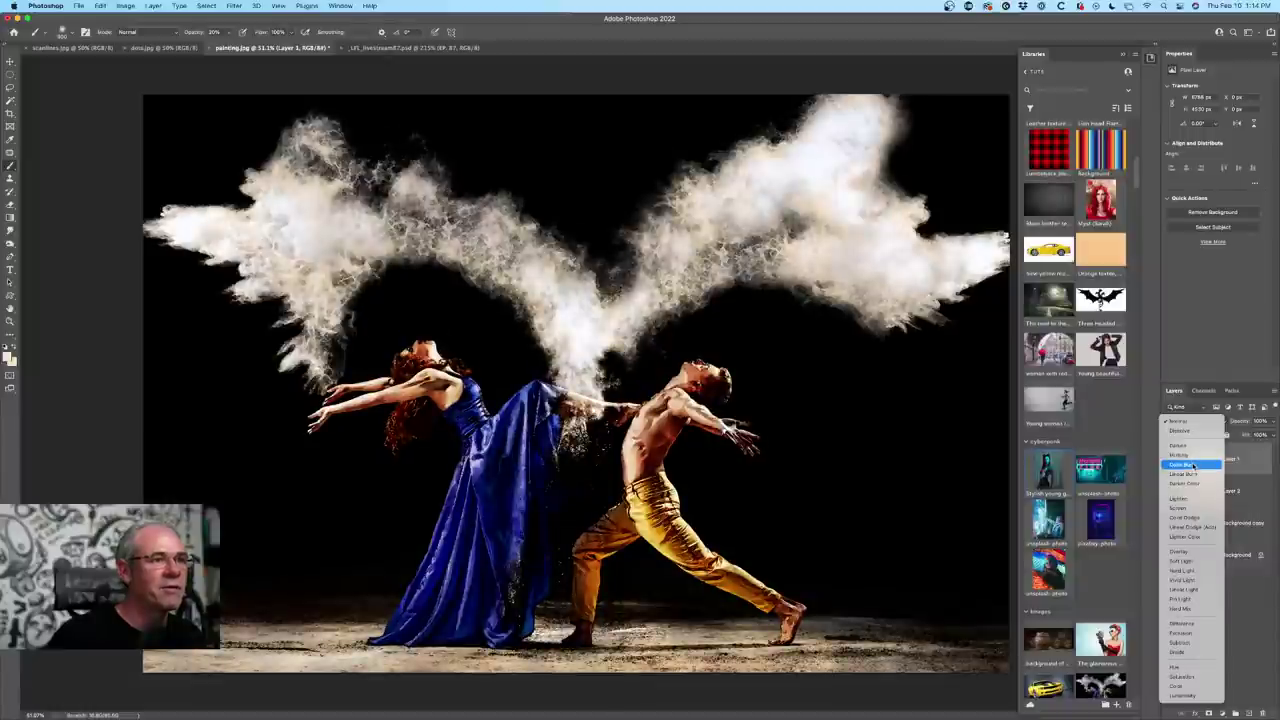
- Set Layer 1 to Multiply at about 41% opacity, then select it together with Background copy
left_click(1193, 457)
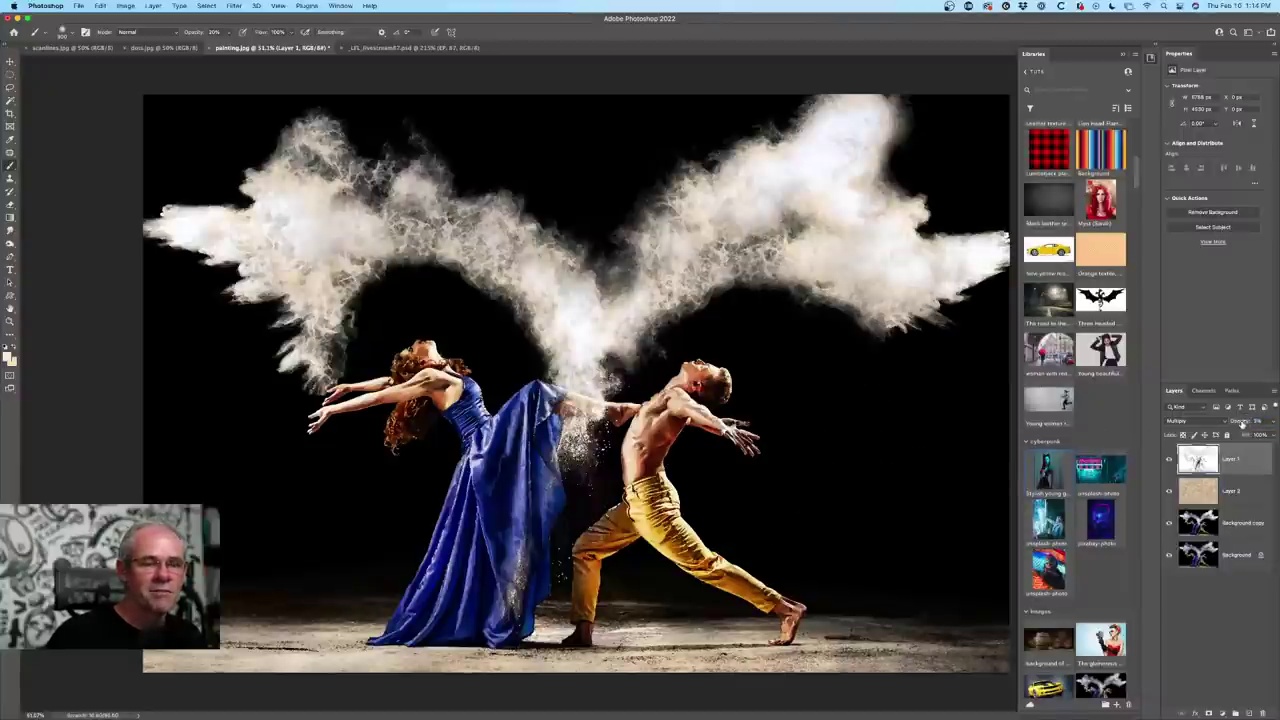
left_click_drag(1241, 423, 1250, 421)
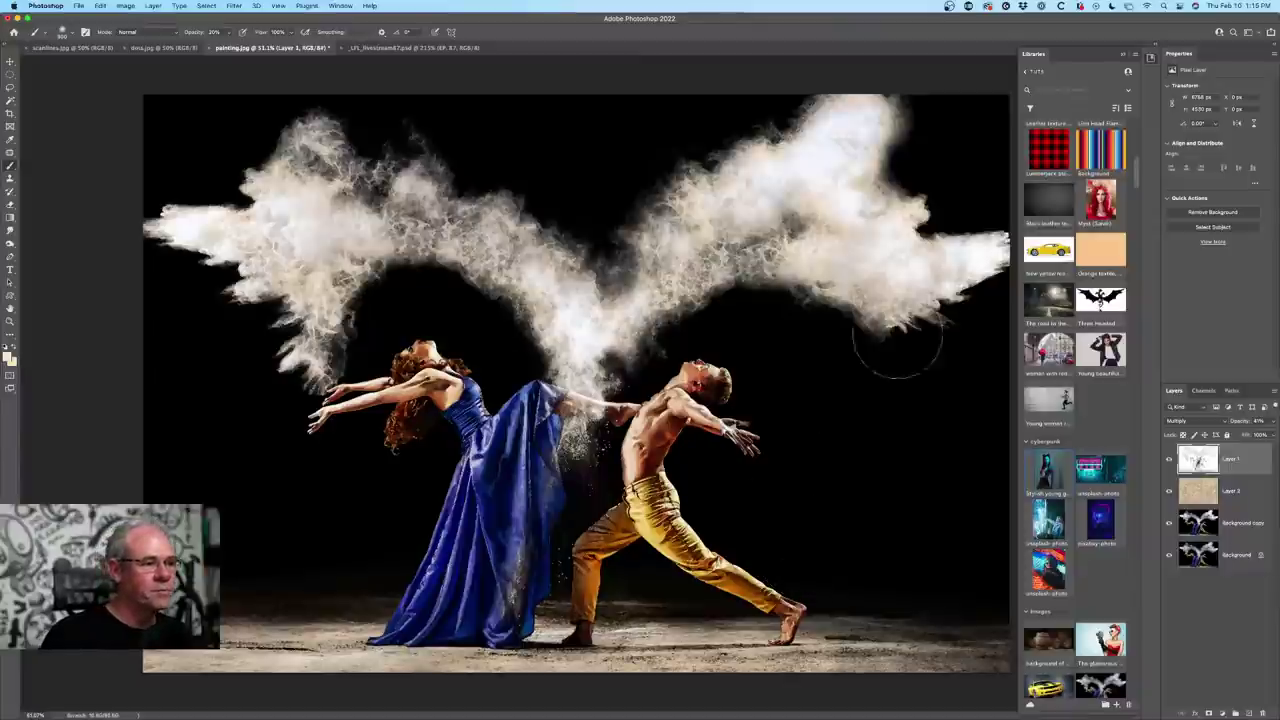
left_click(1247, 530)
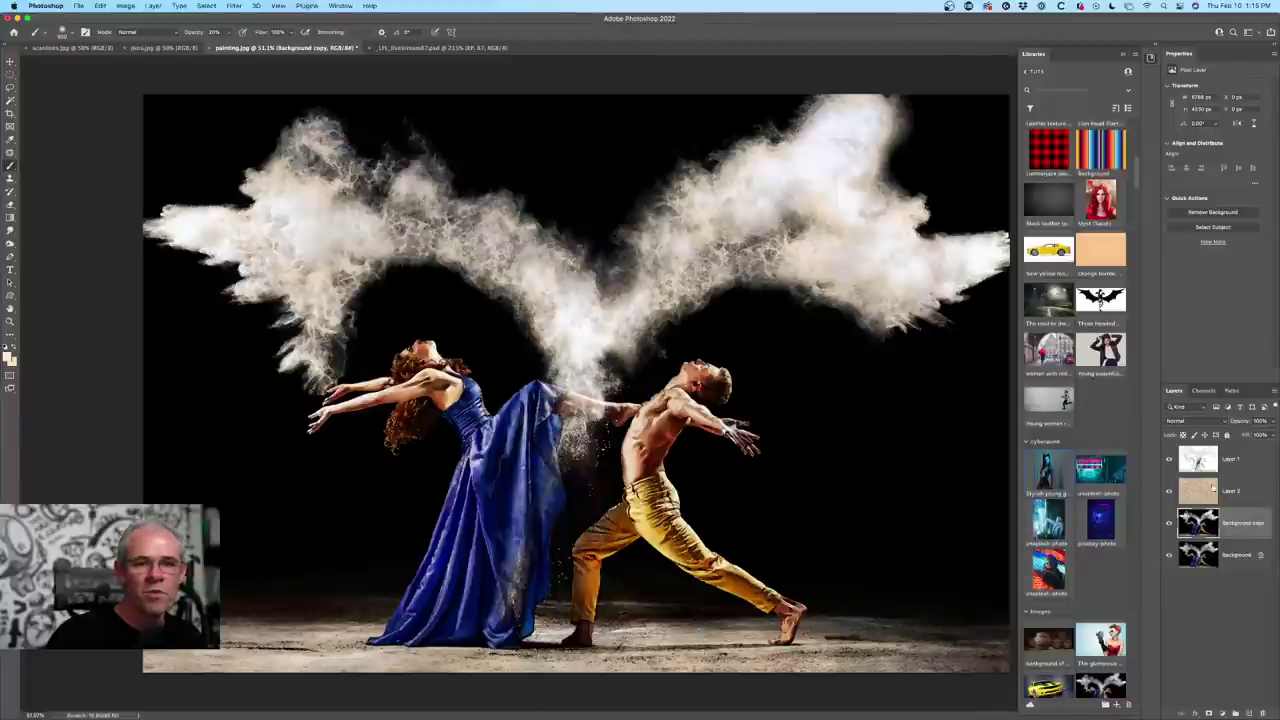
left_click(1236, 459)
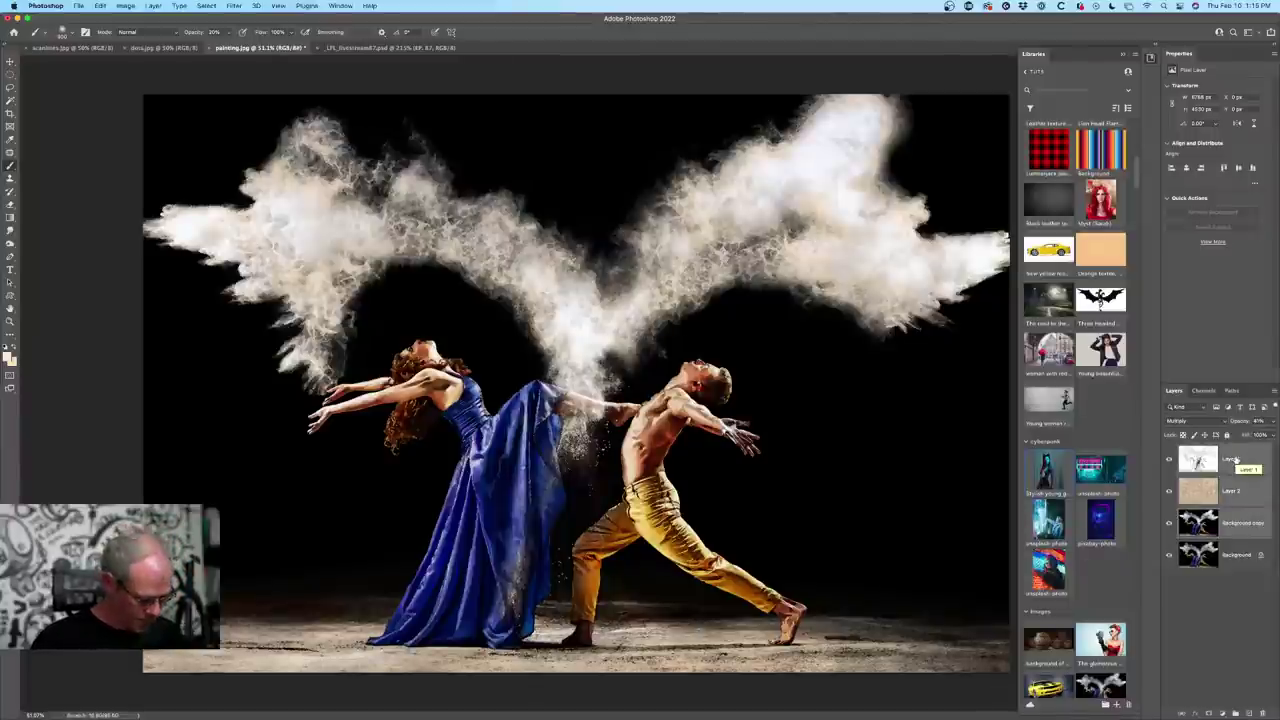
- Group the selected layers as 'paint', then add a new Layer 3 above the Background
key("super+g")
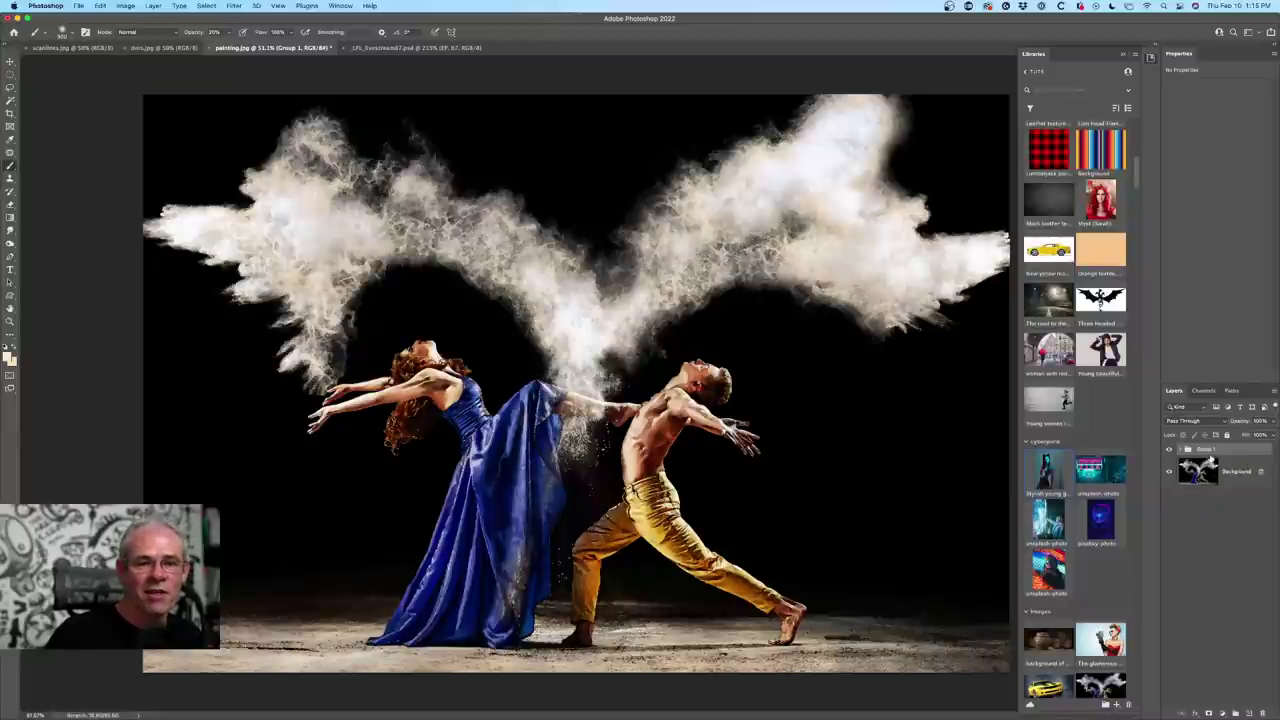
double_click(1208, 450)
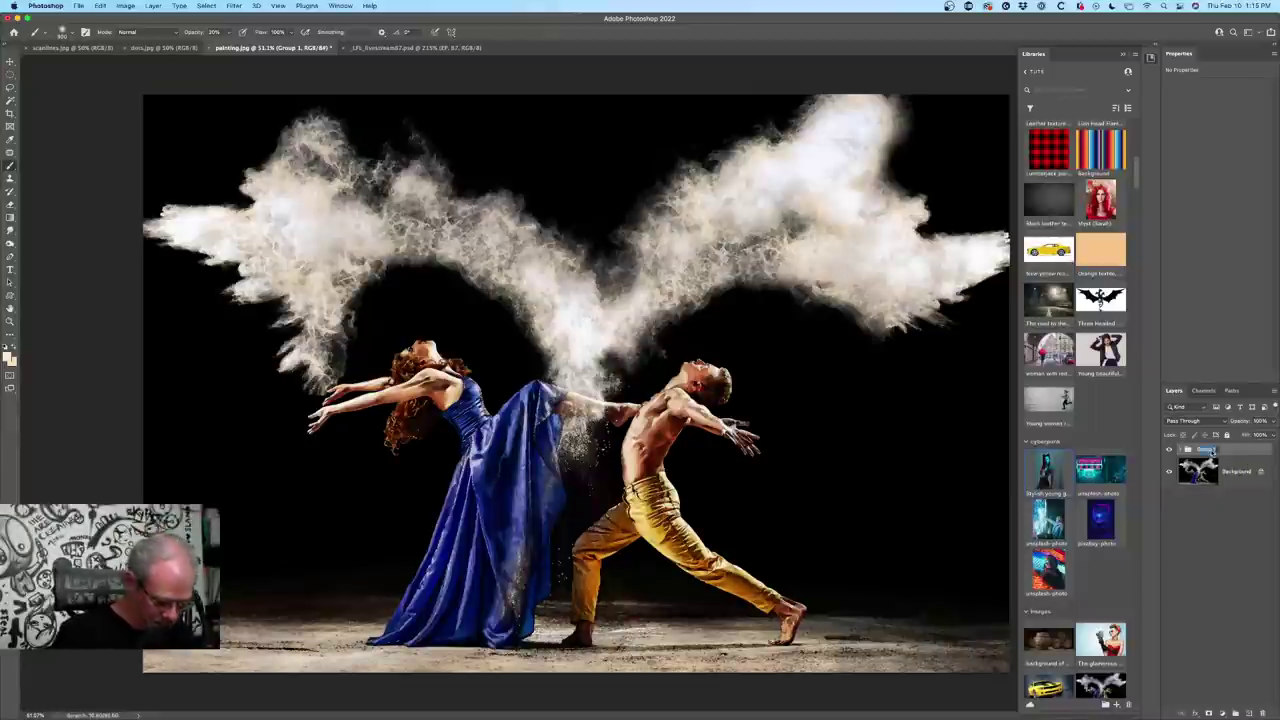
type("paint")
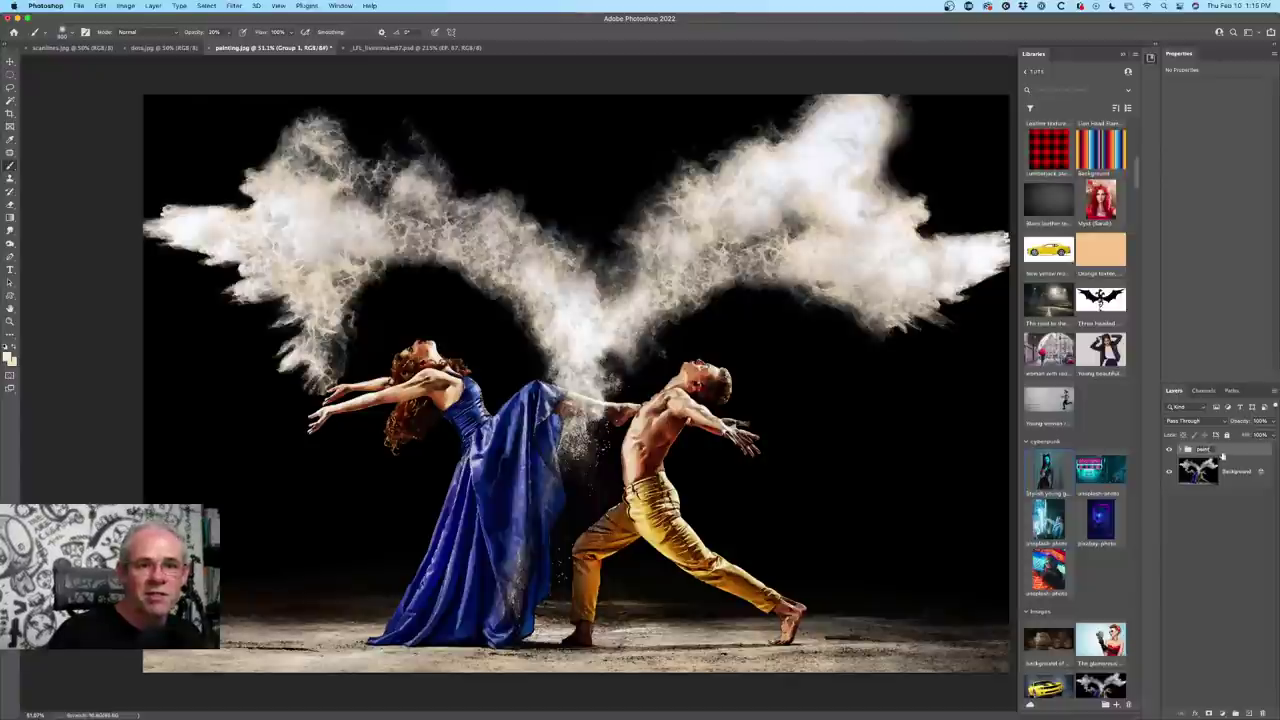
key("Return")
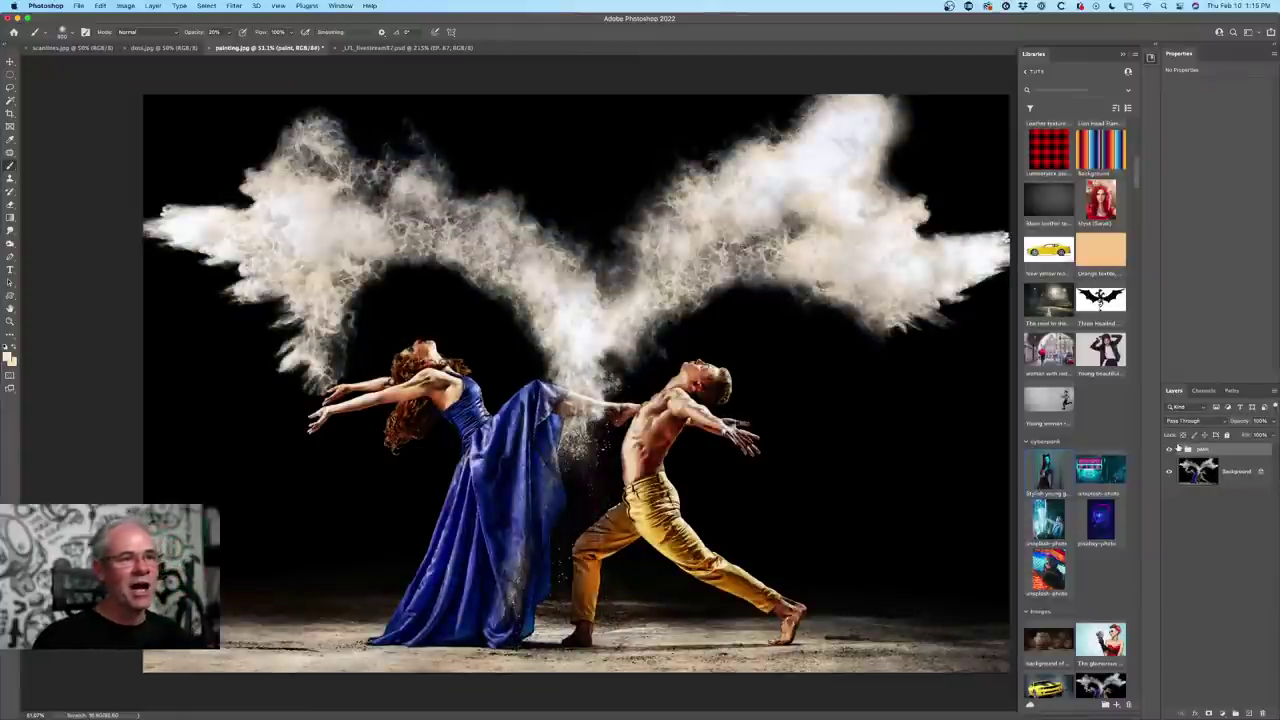
left_click(1228, 471)
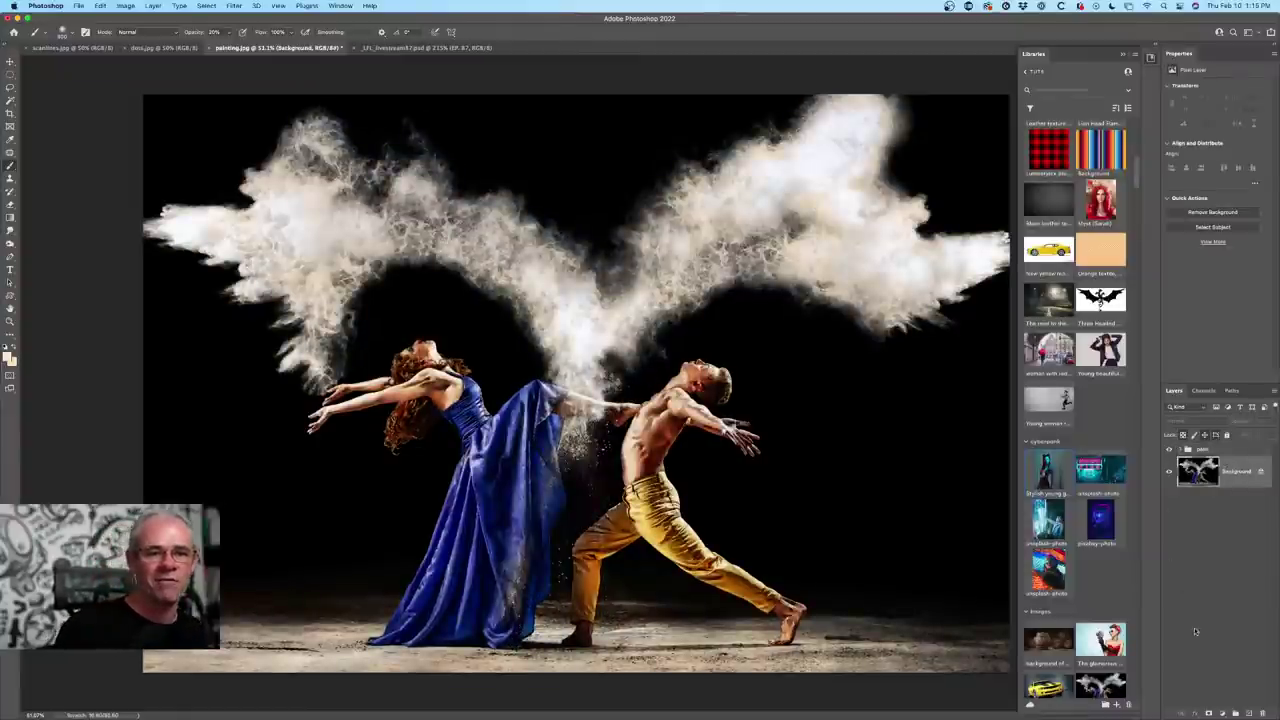
left_click(1248, 713)
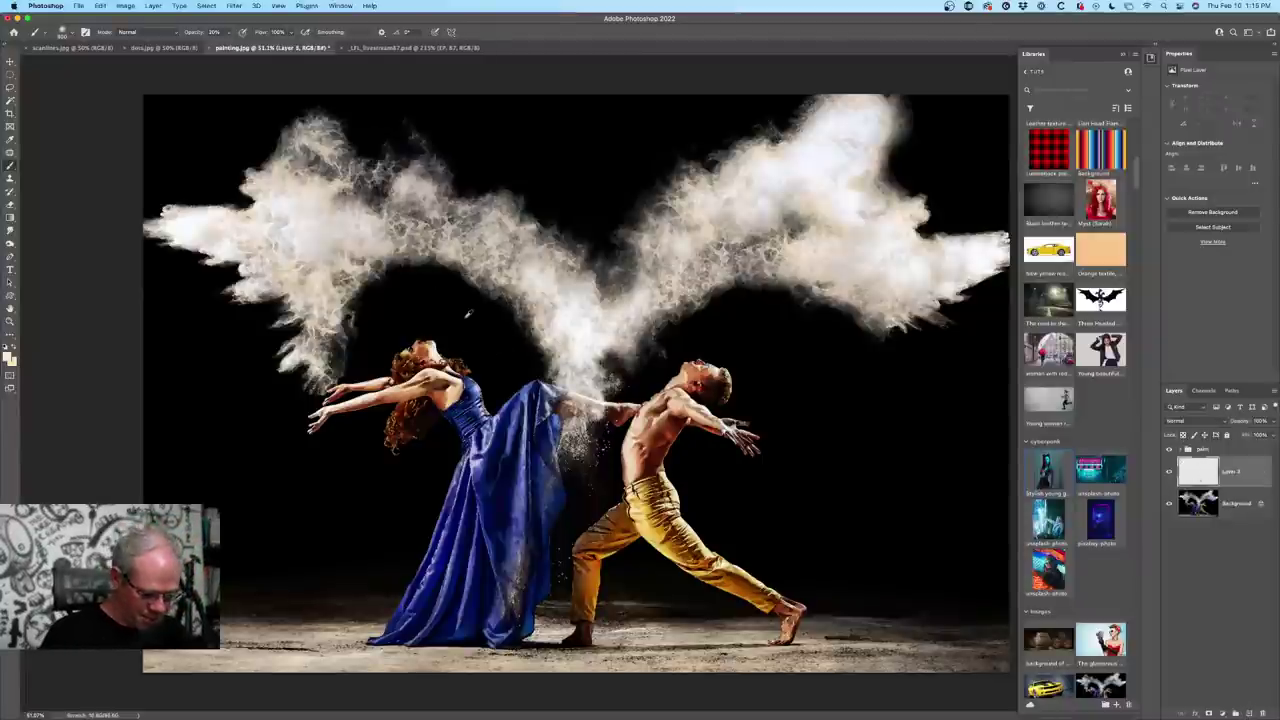
- Fill Layer 3 with the peach foreground colour and shift it to muted beige via Hue/Saturation
key("alt+BackSpace")
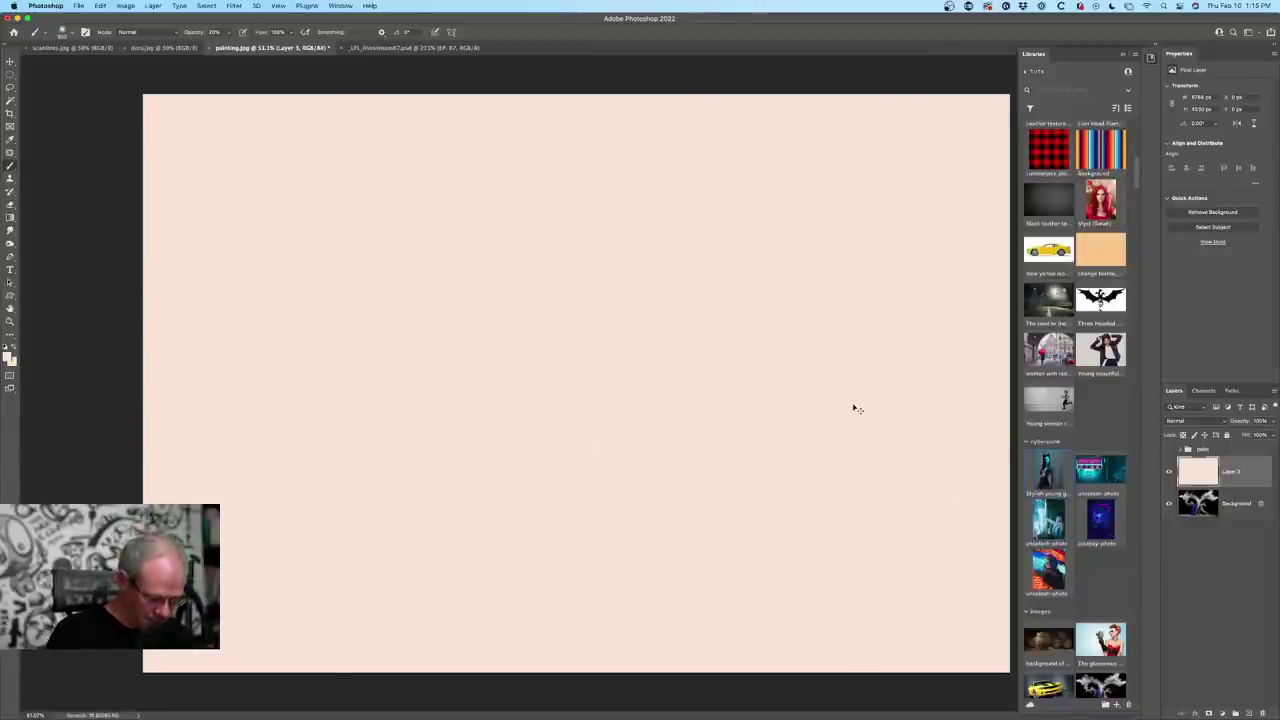
key("super+u")
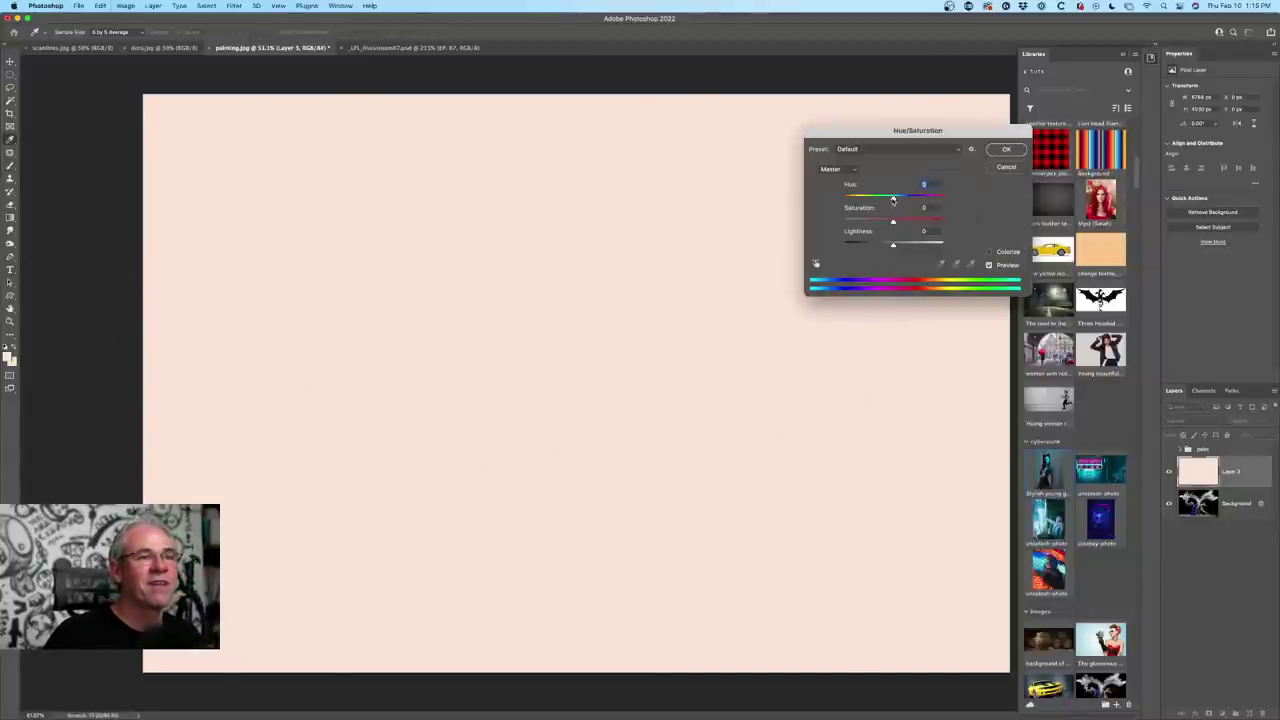
left_click_drag(893, 199, 891, 246)
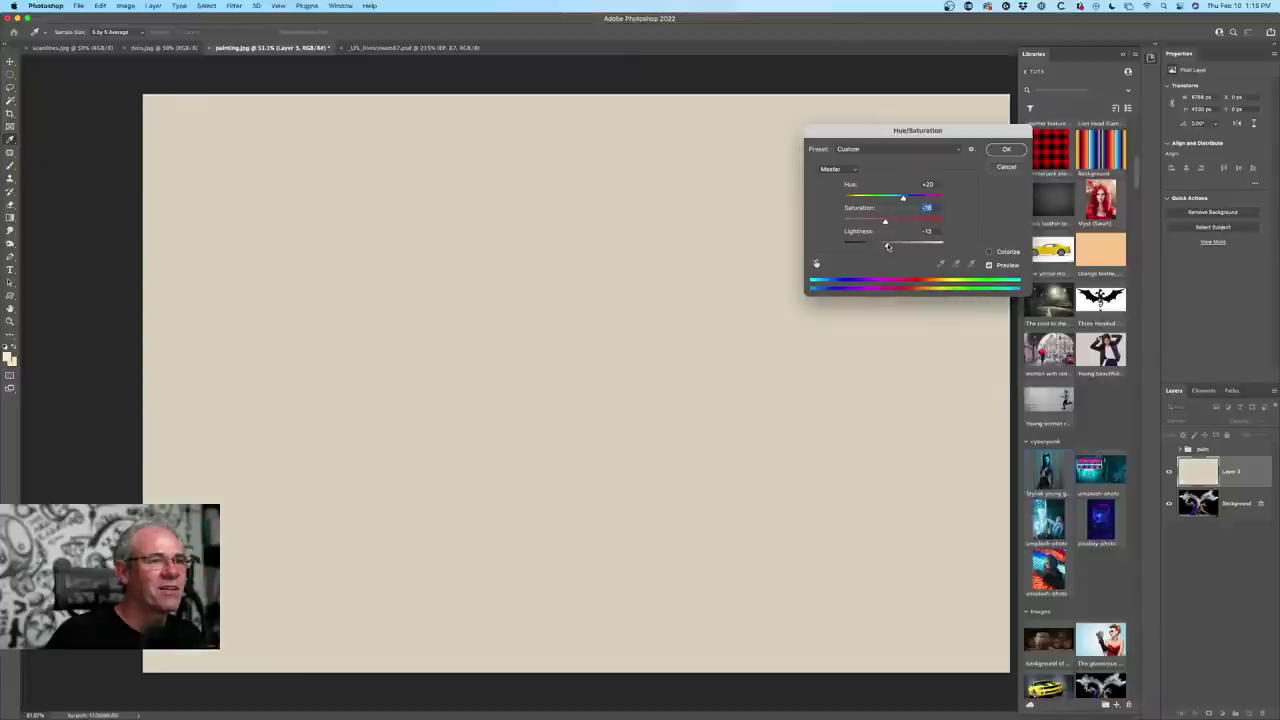
left_click(1006, 149)
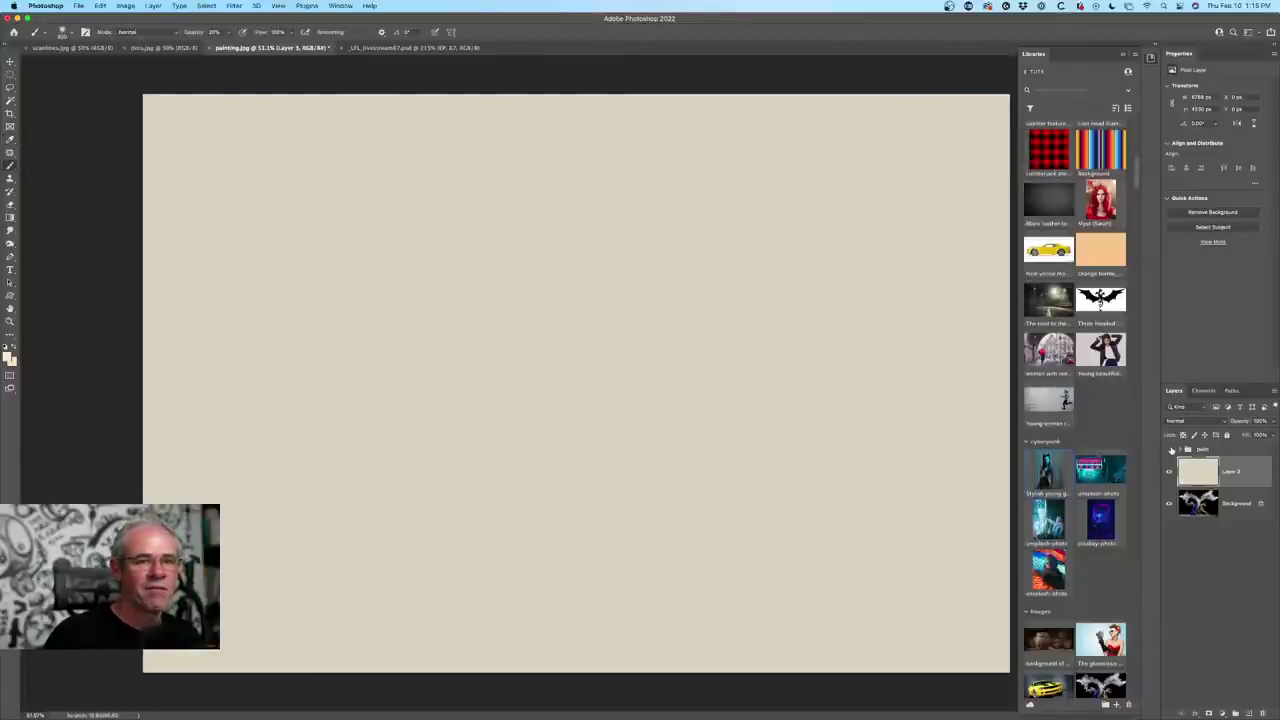
left_click(1170, 450)
- Add a black layer mask to the paint group so it is hidden
left_click(1203, 452)
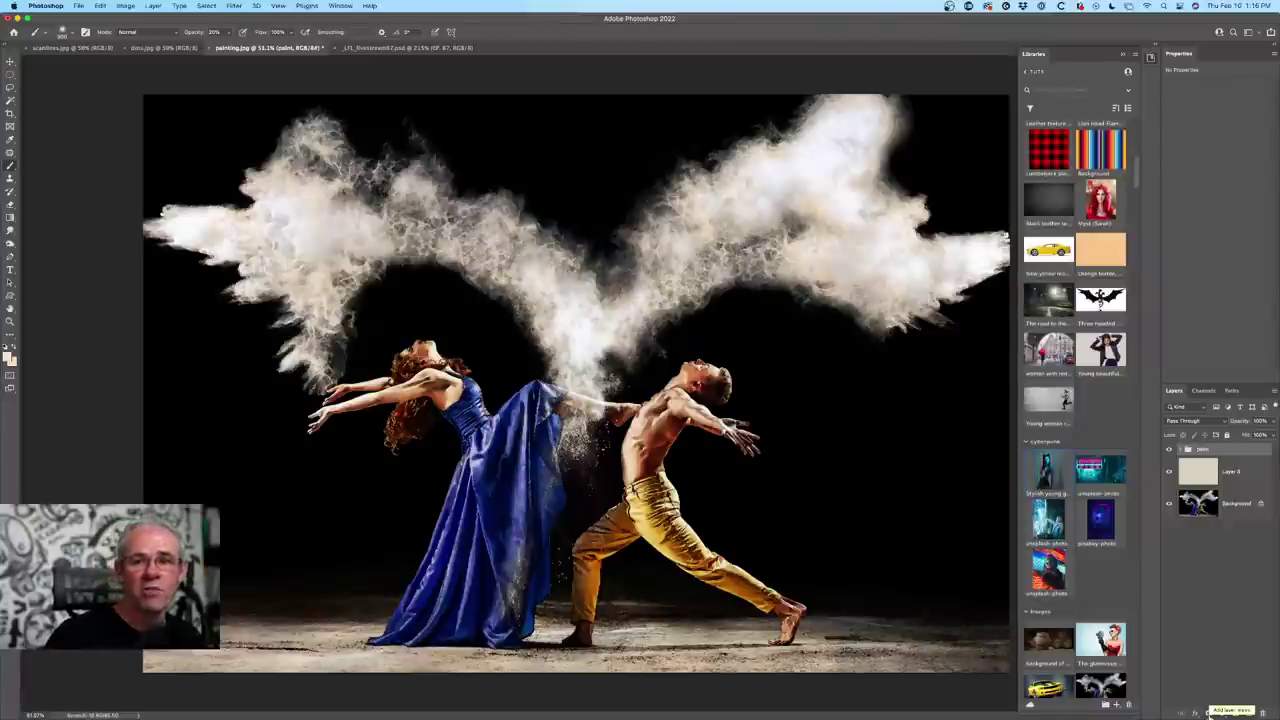
left_click(1210, 712, "alt")
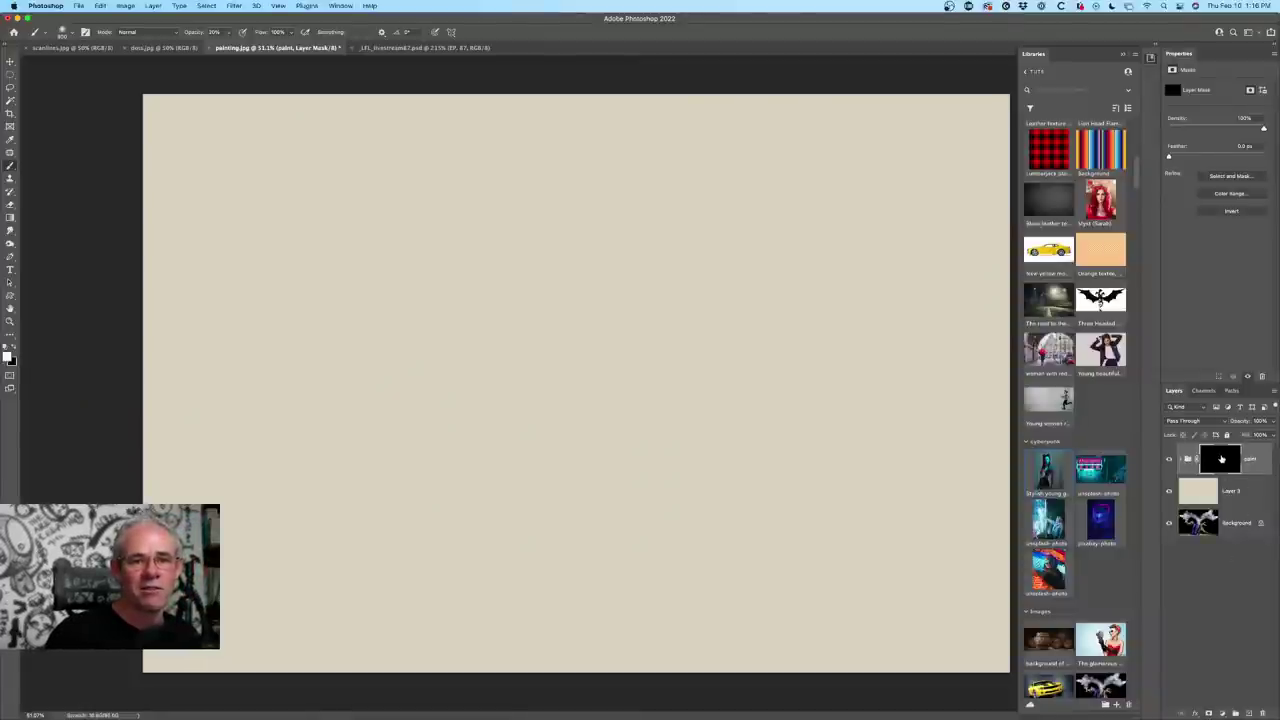
left_click(1221, 459, "shift")
left_click(1221, 459, "shift")
left_click(1221, 459, "shift")
left_click(1218, 458, "shift")
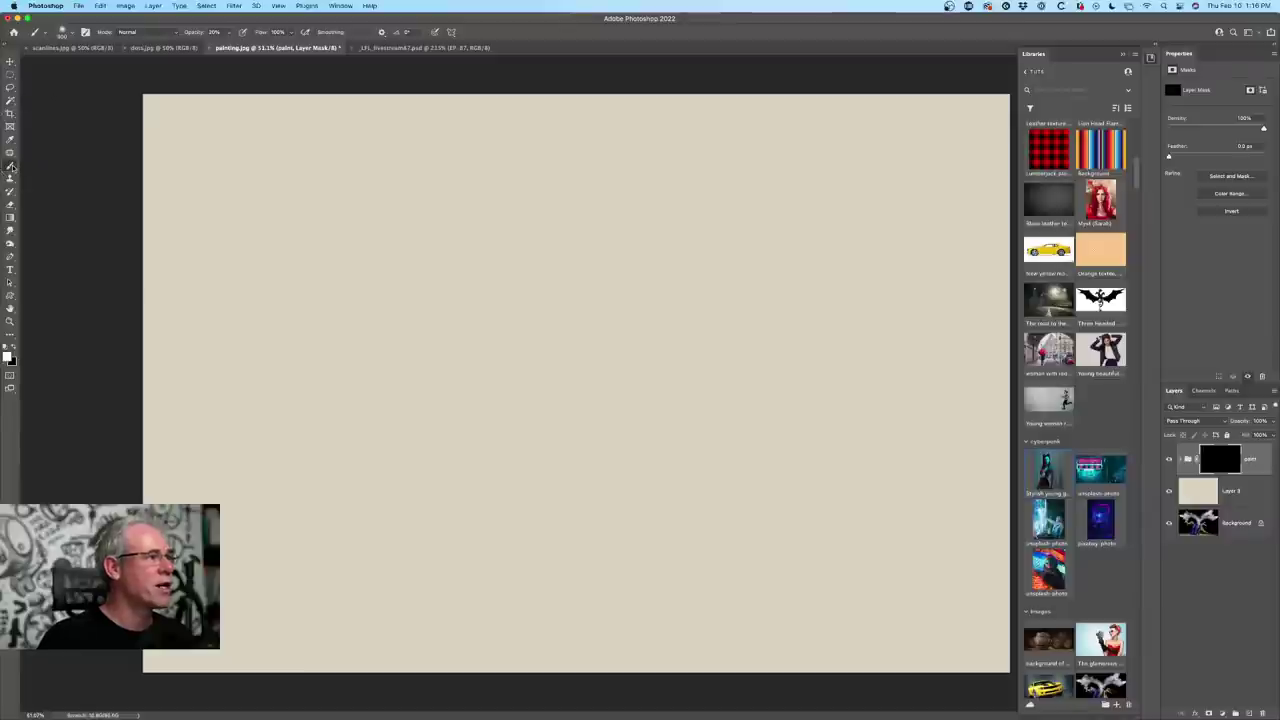
- Choose the regular Brush tool and set the foreground colour to white
left_click_drag(10, 166, 50, 164)
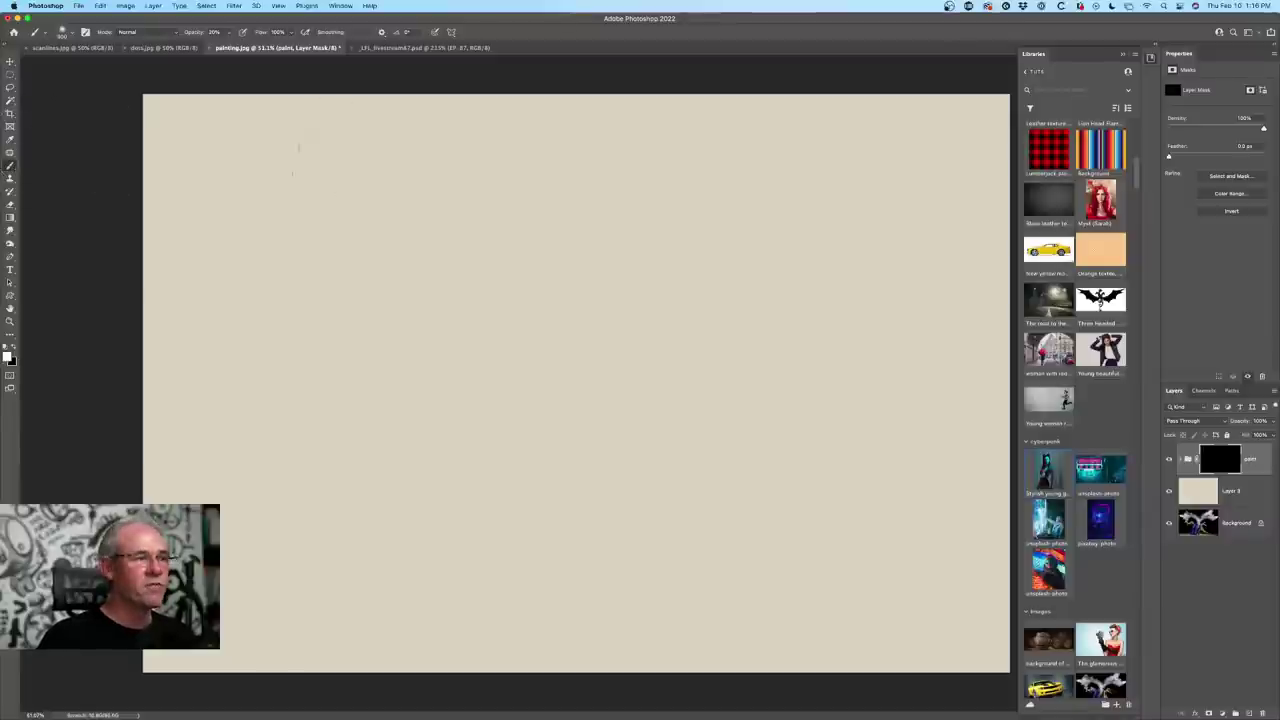
left_click(7, 357)
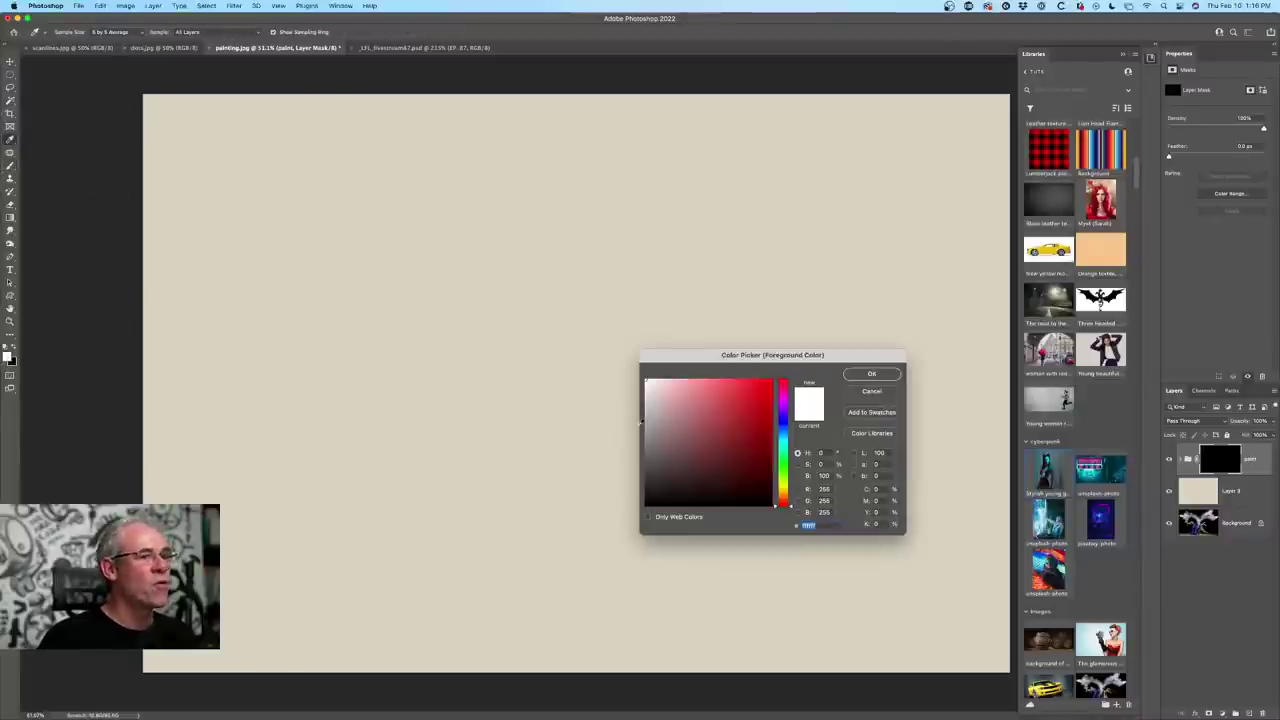
left_click(872, 375)
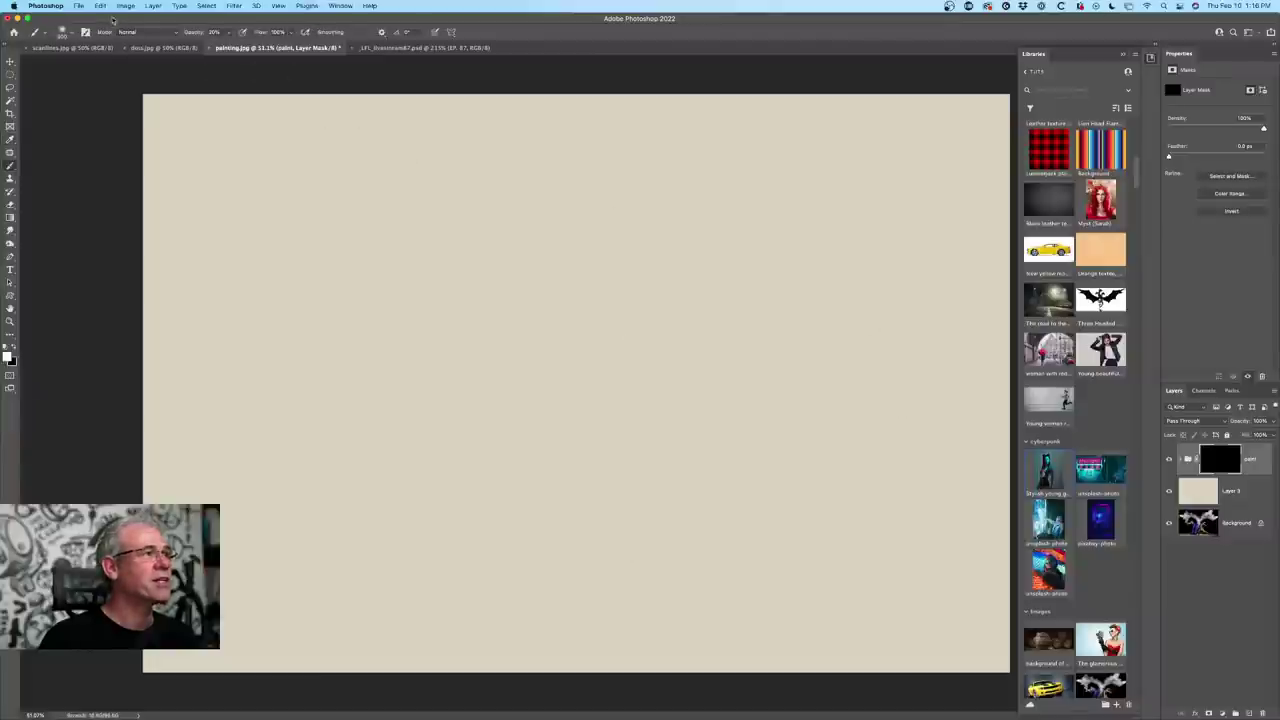
left_click(74, 33)
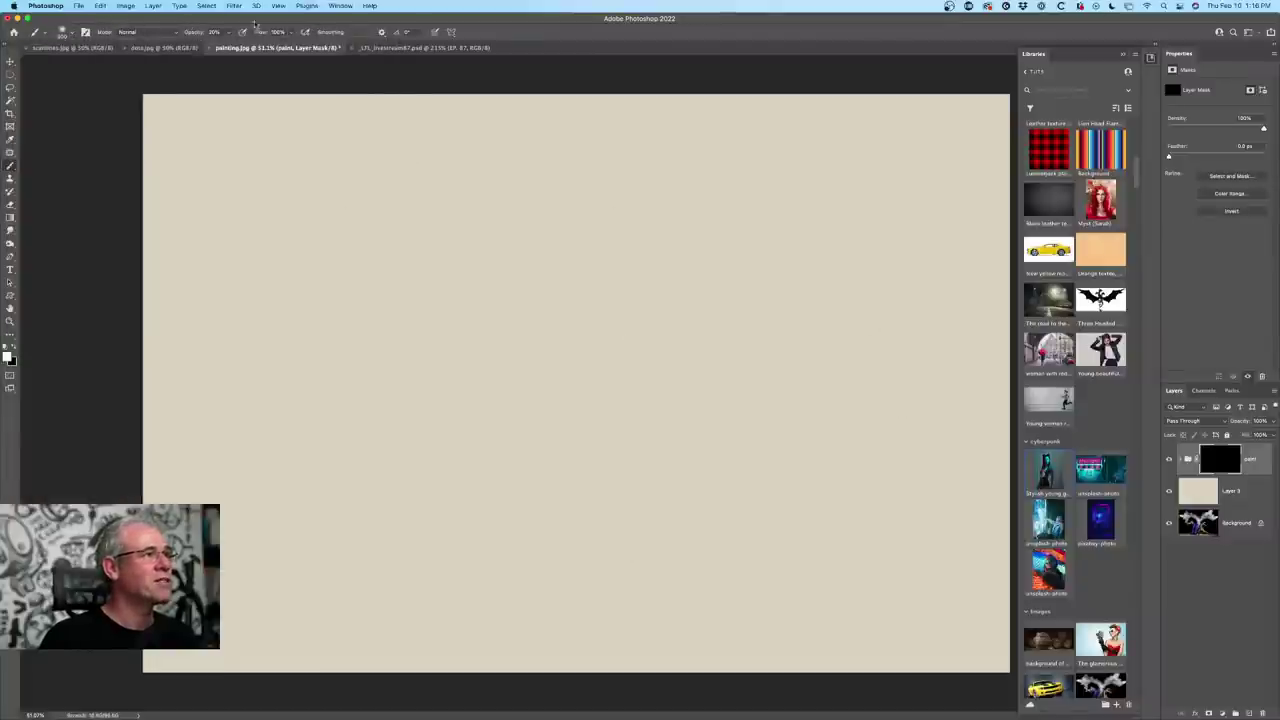
- Type 'photoshopcafe.com/vault' on the canvas and colour the text black
left_click(188, 26)
left_click(10, 270)
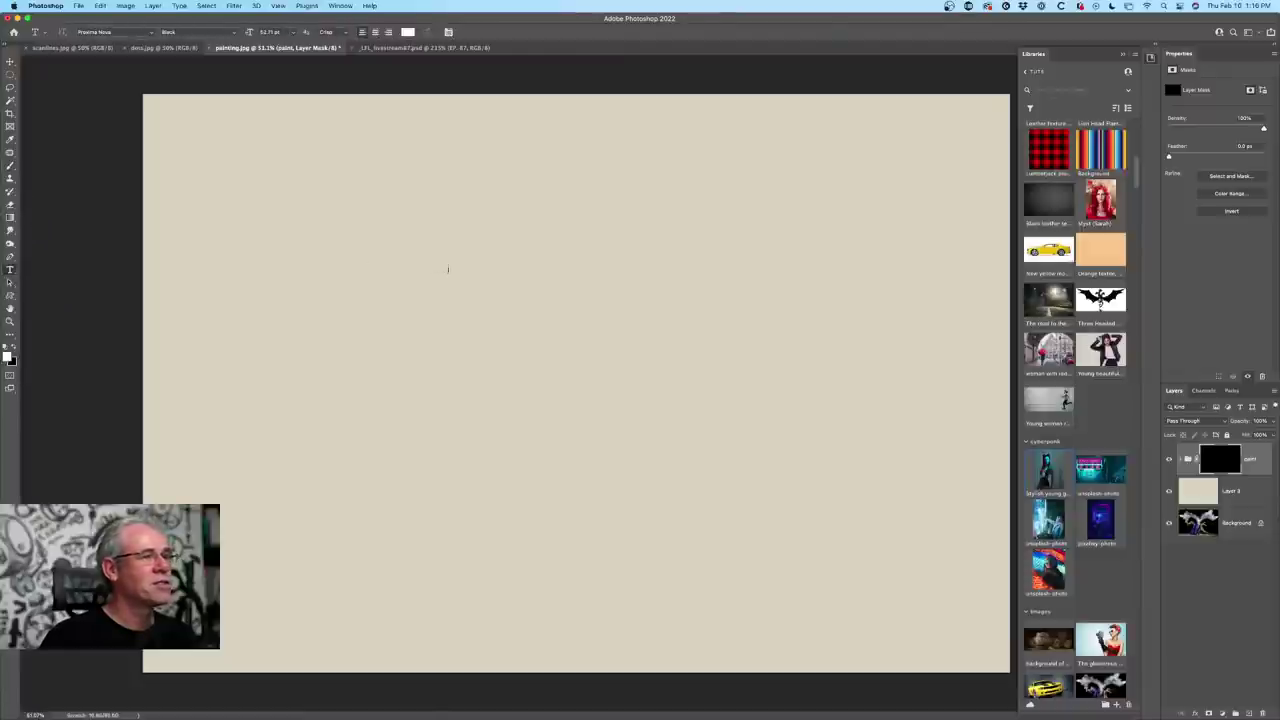
left_click(450, 268)
type("phot")
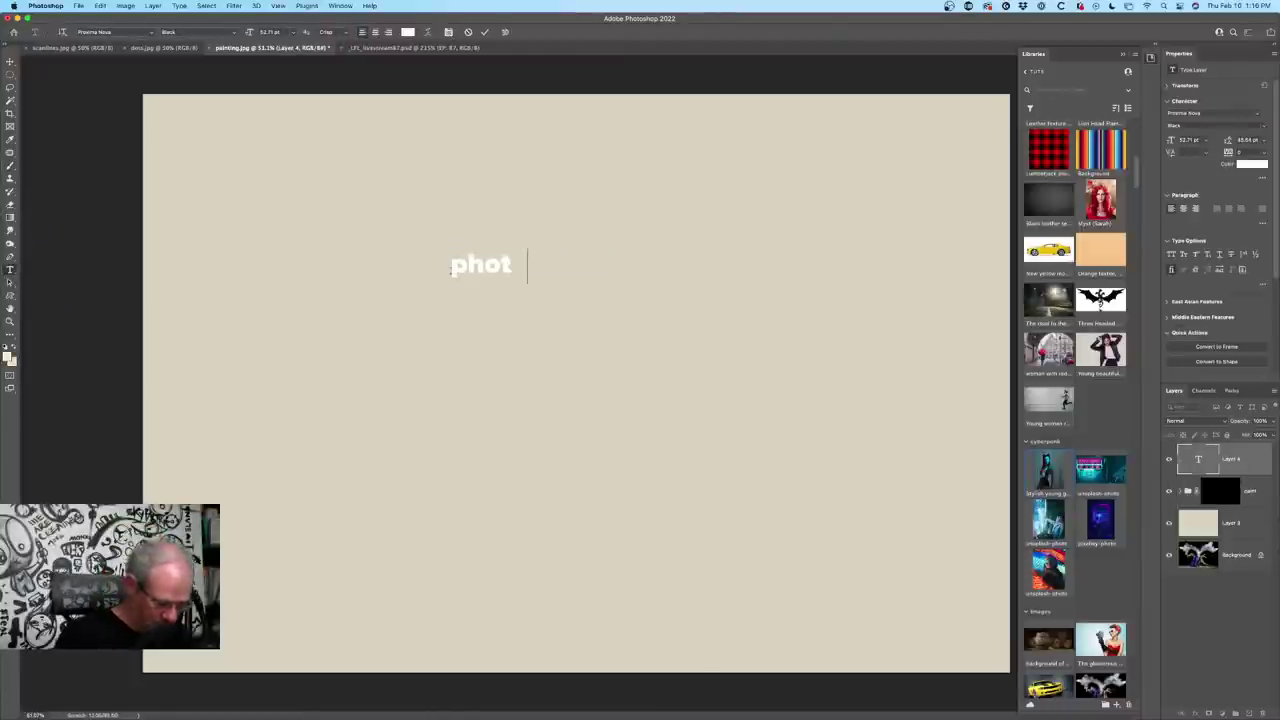
type("oshopcafe")
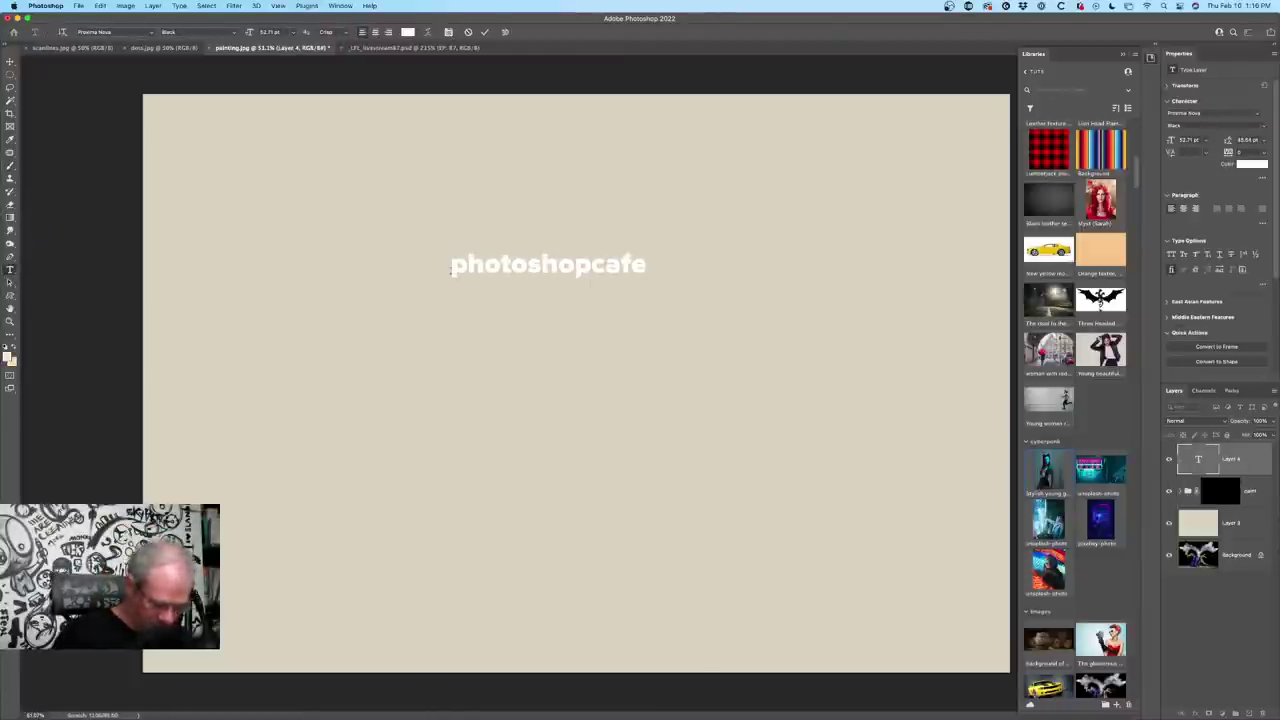
type(".com/")
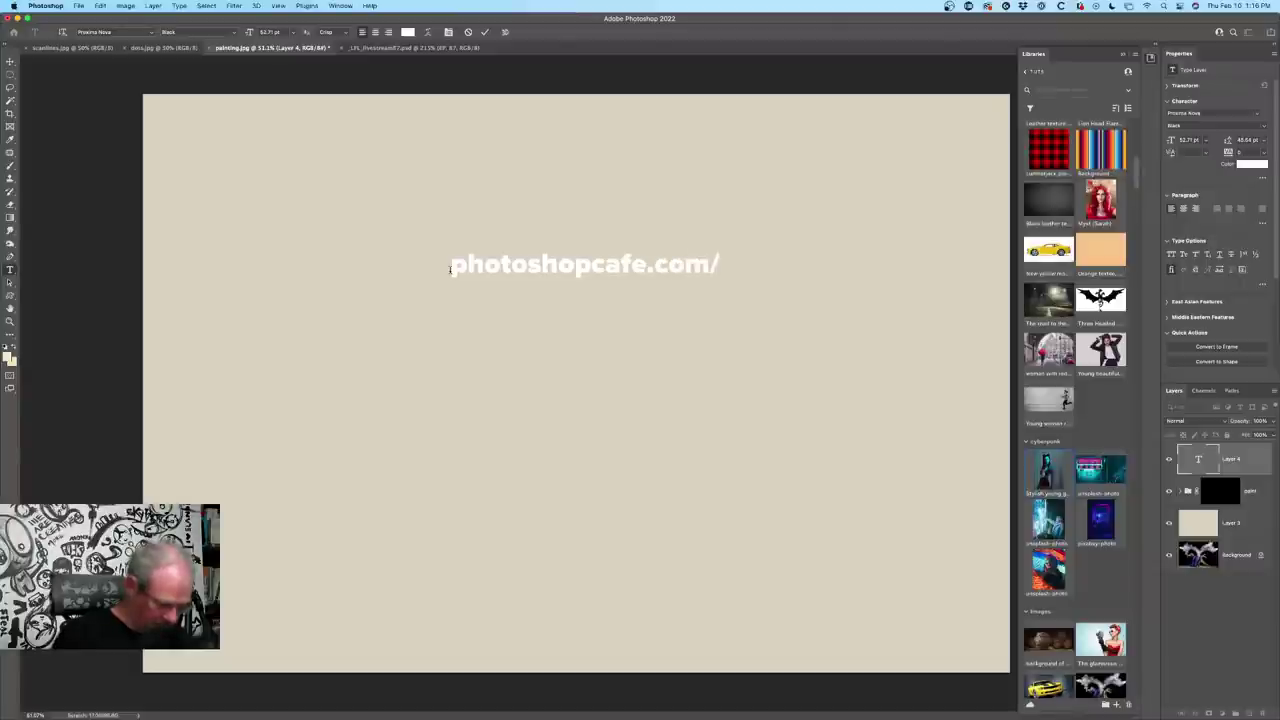
type("vault")
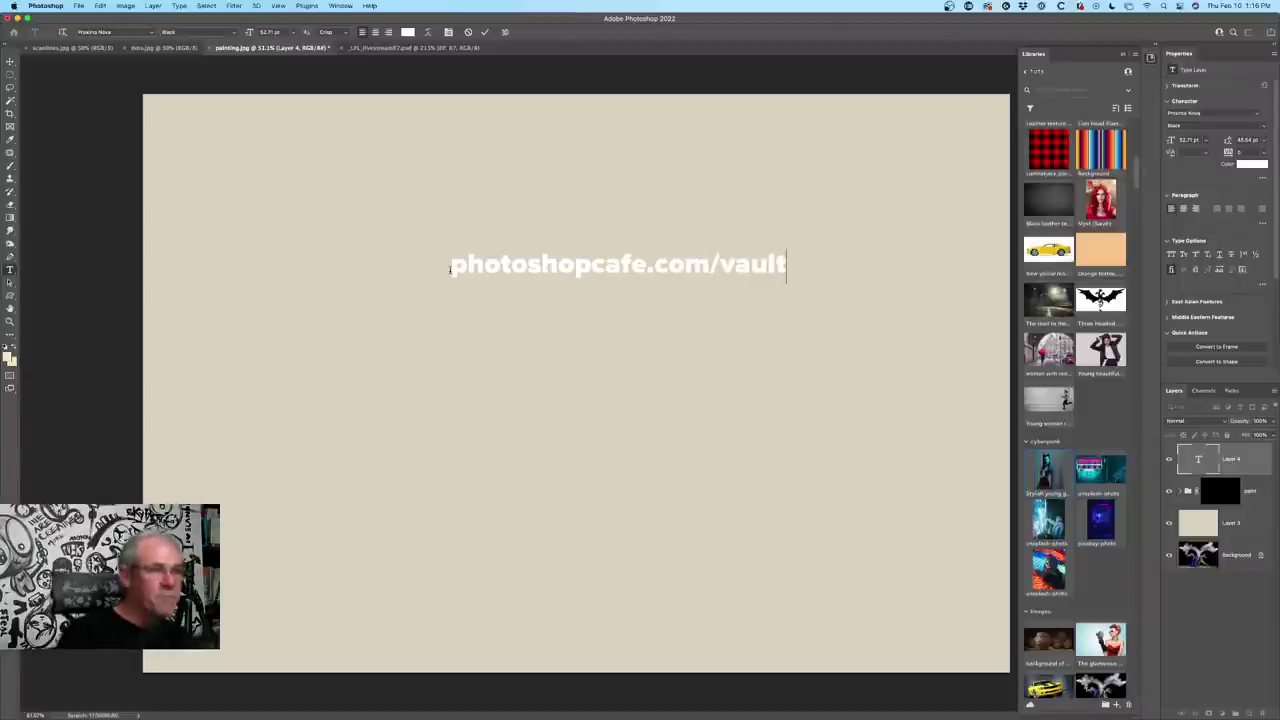
triple_click(505, 260)
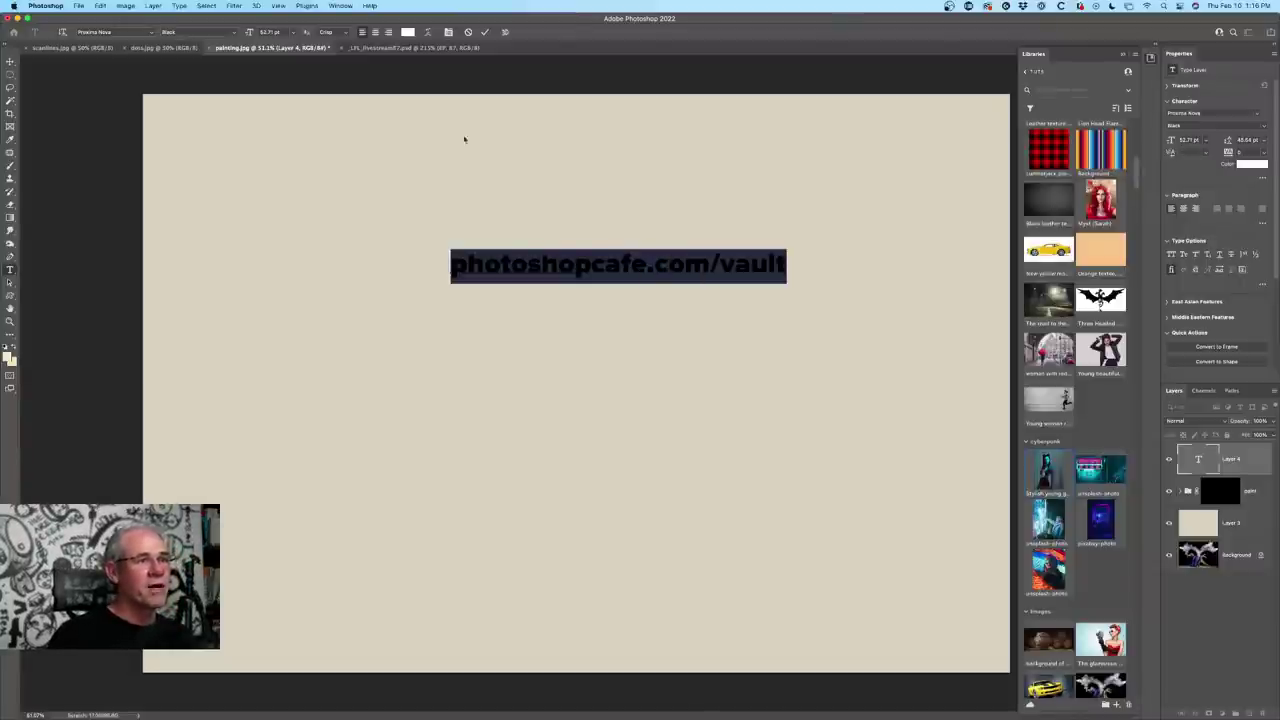
left_click(408, 32)
left_click(647, 503)
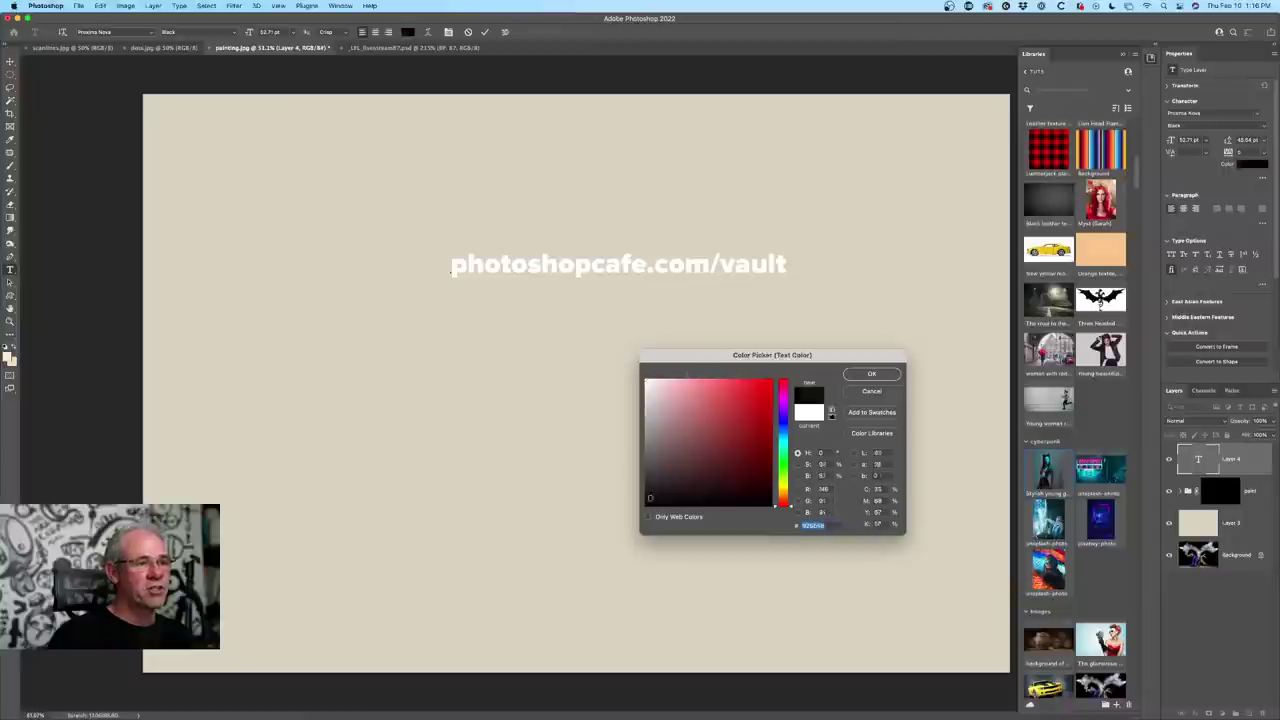
left_click(866, 374)
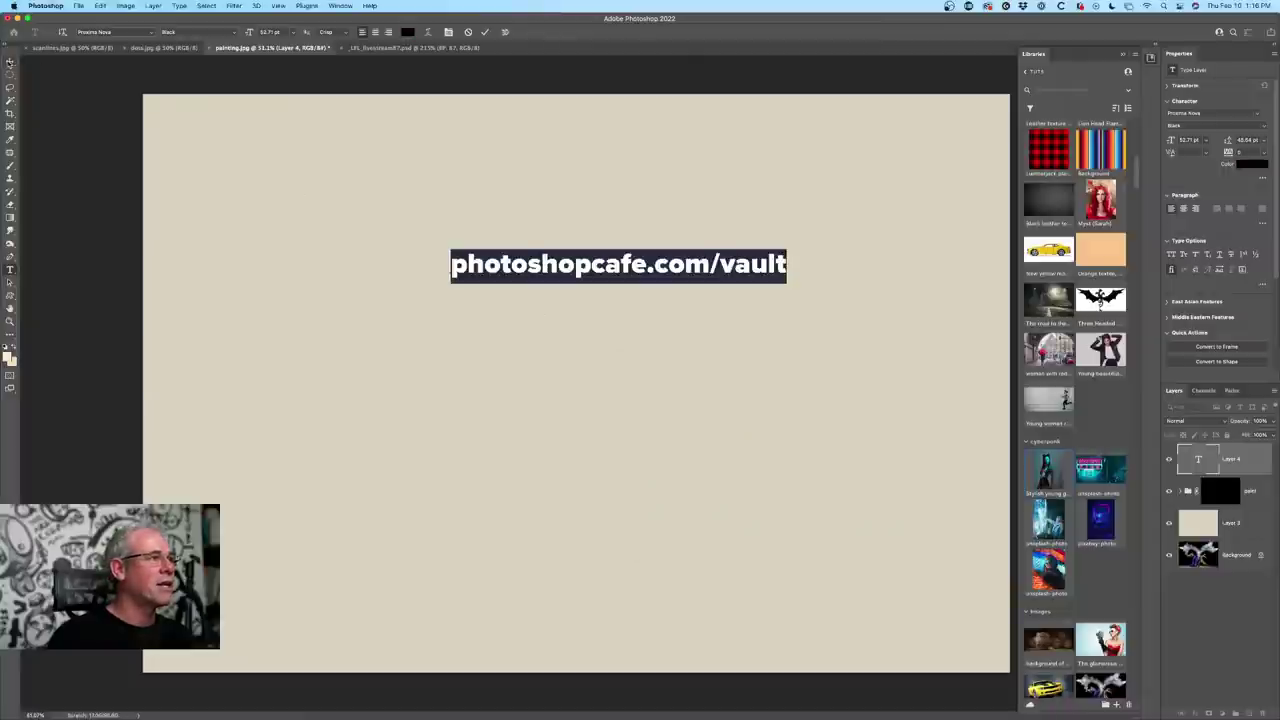
- Scale the address text up with Free Transform, then delete the text layer
key("Escape")
key("v")
key("super+t")
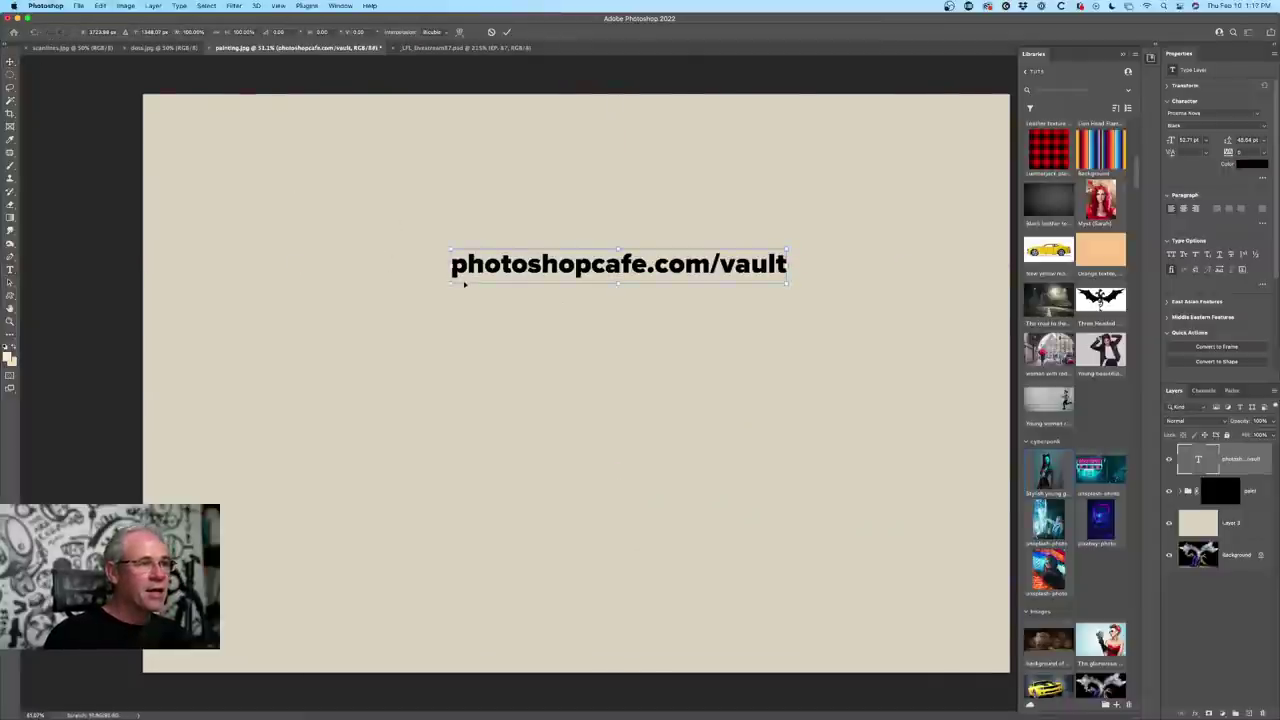
left_click_drag(447, 283, 224, 380)
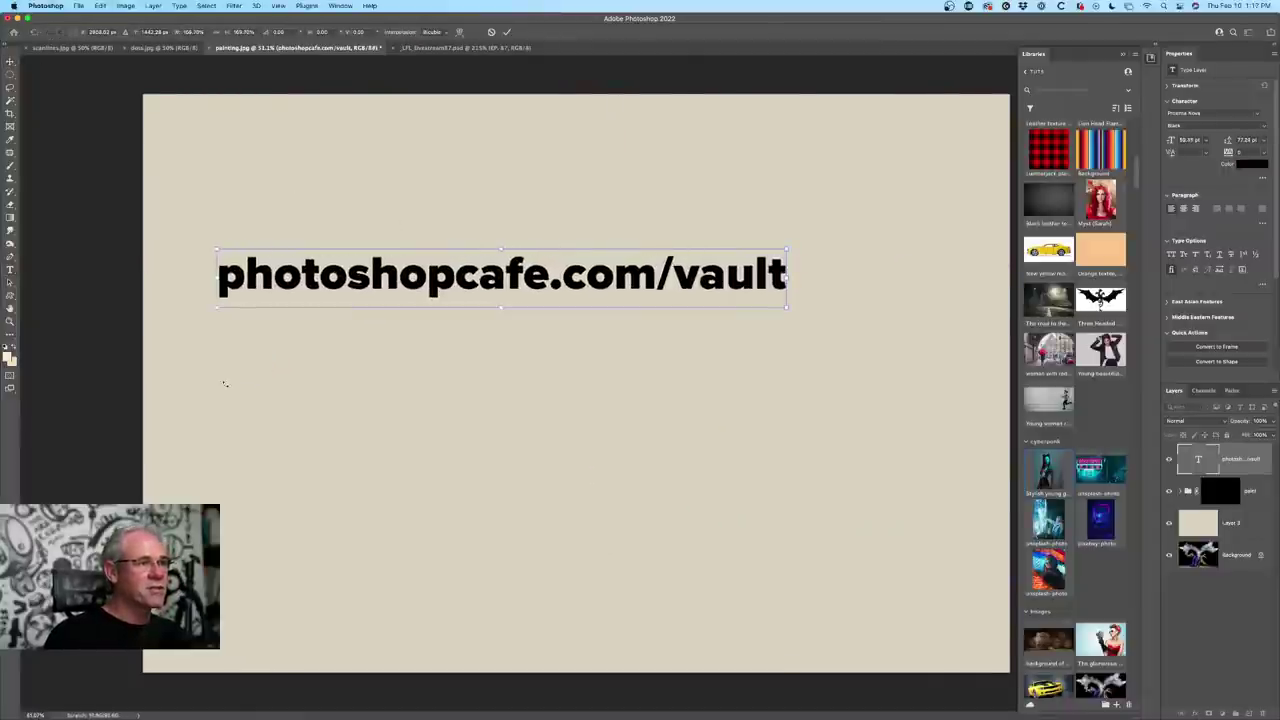
key("Return")
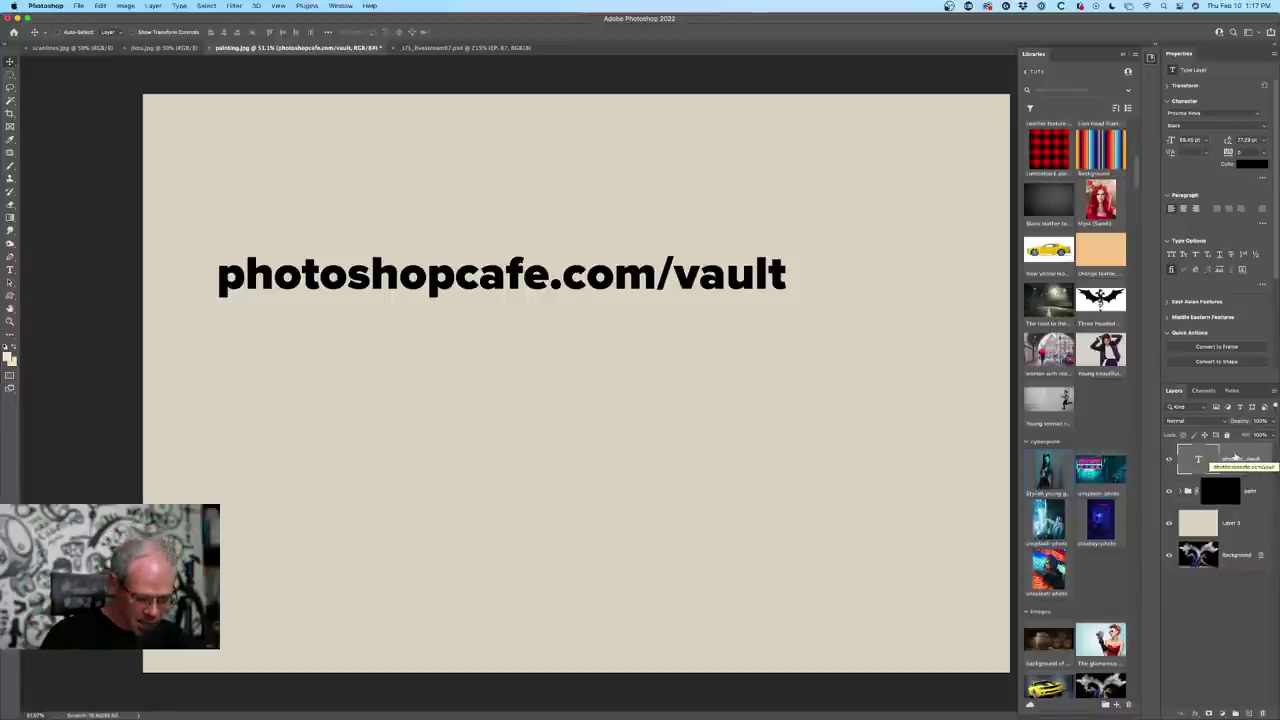
key("BackSpace")
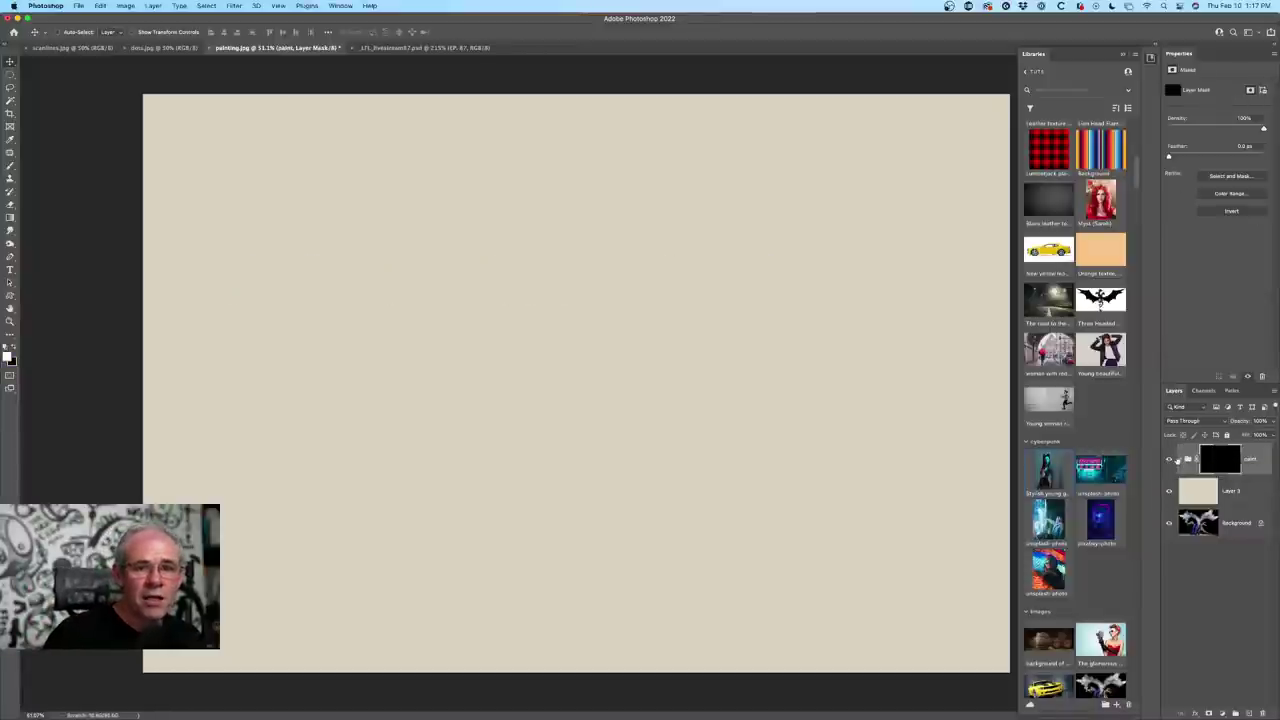
- Target the paint group's mask and pick the Soft Cloud brush
left_click(1226, 488)
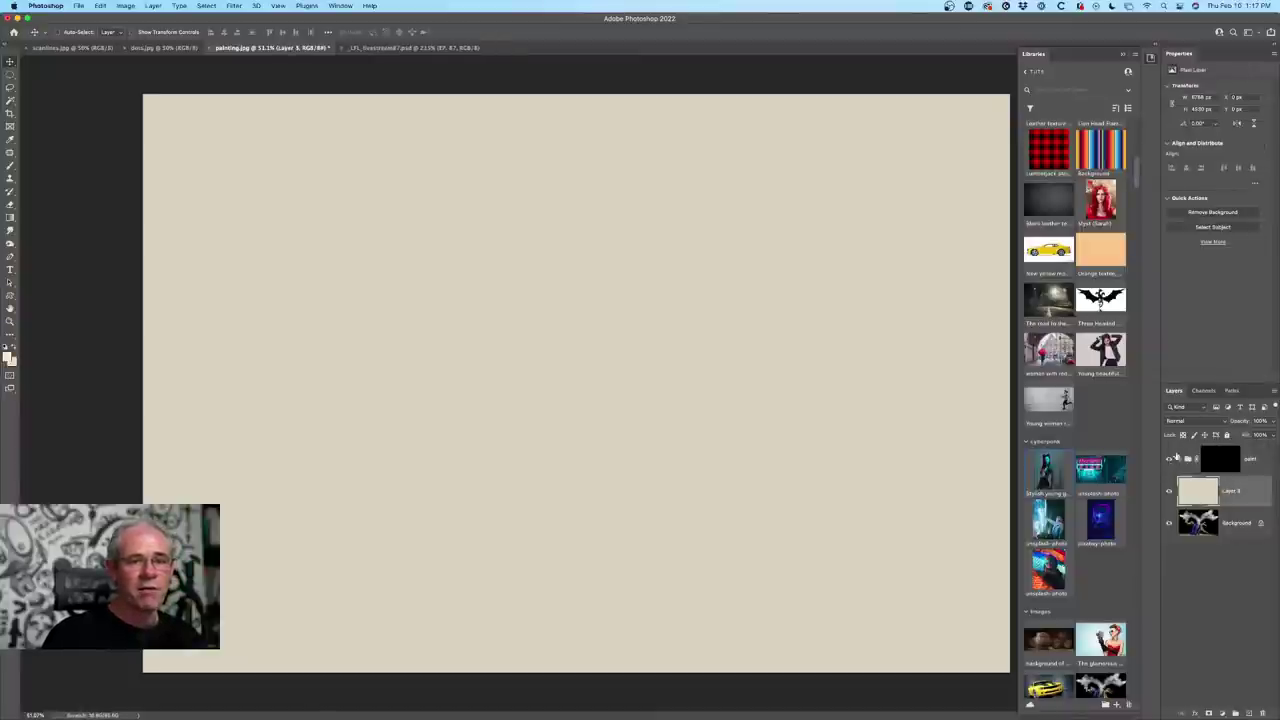
left_click(1212, 458)
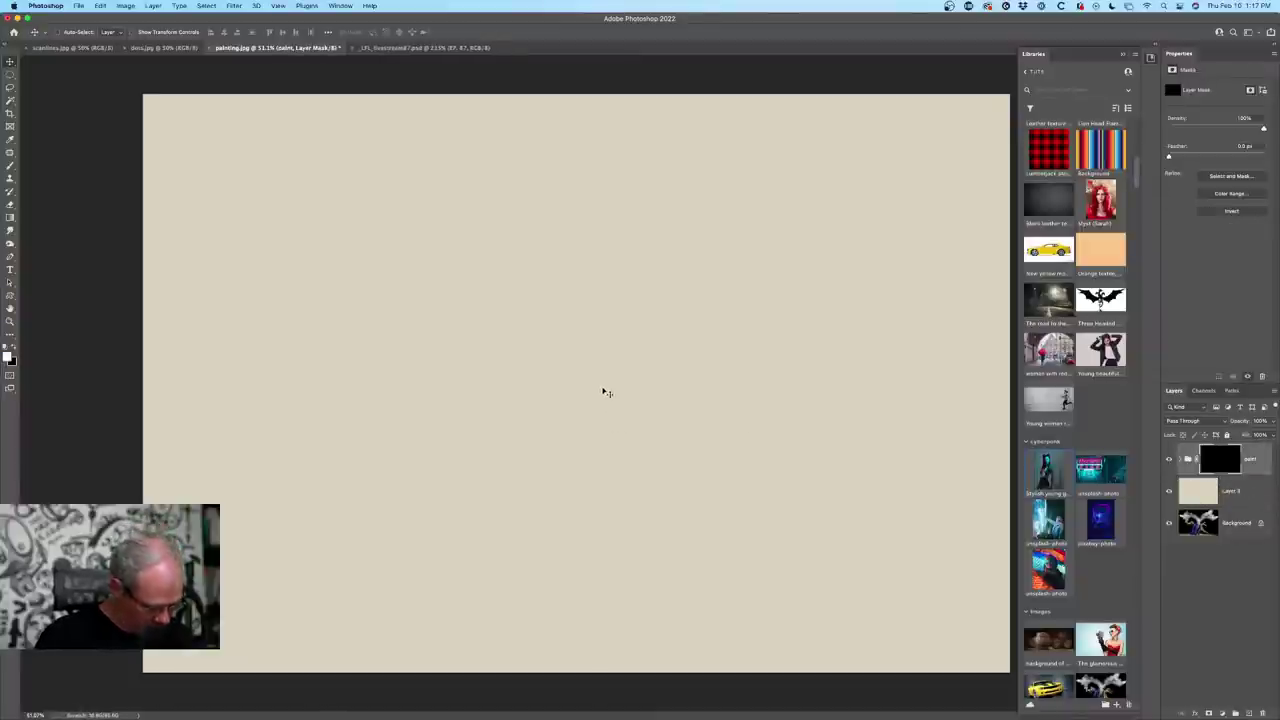
key("b")
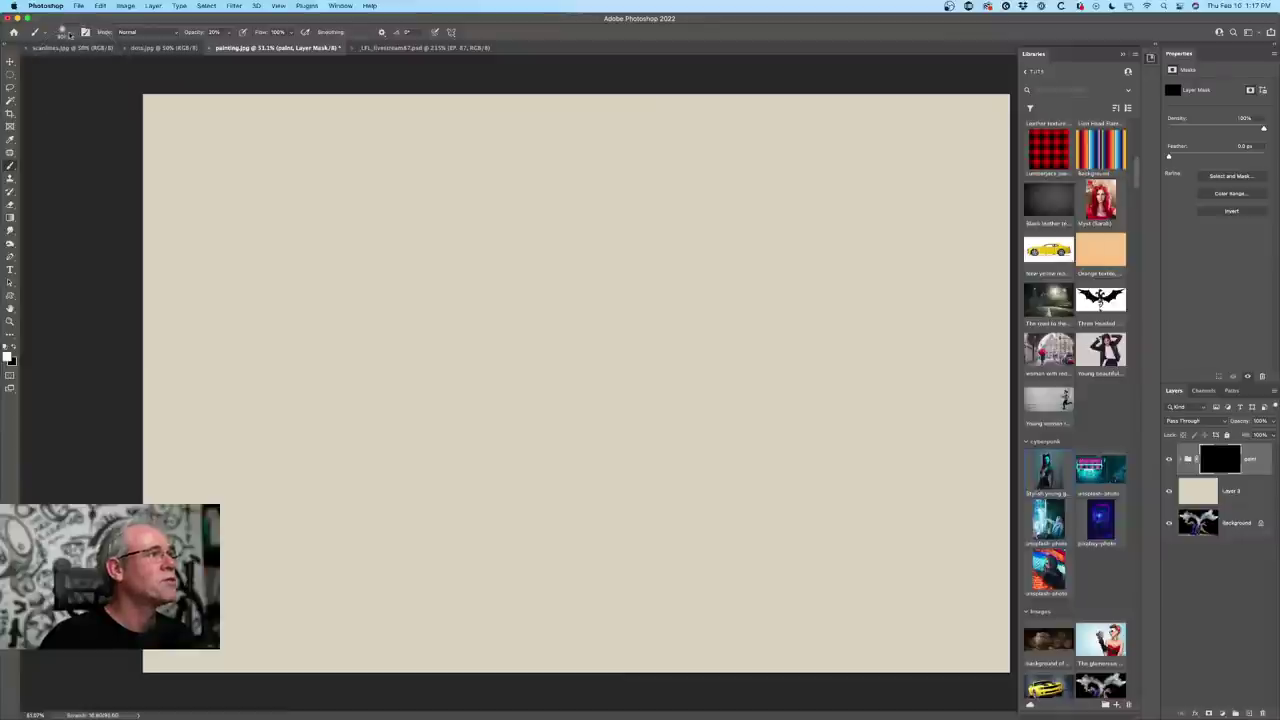
left_click(71, 34)
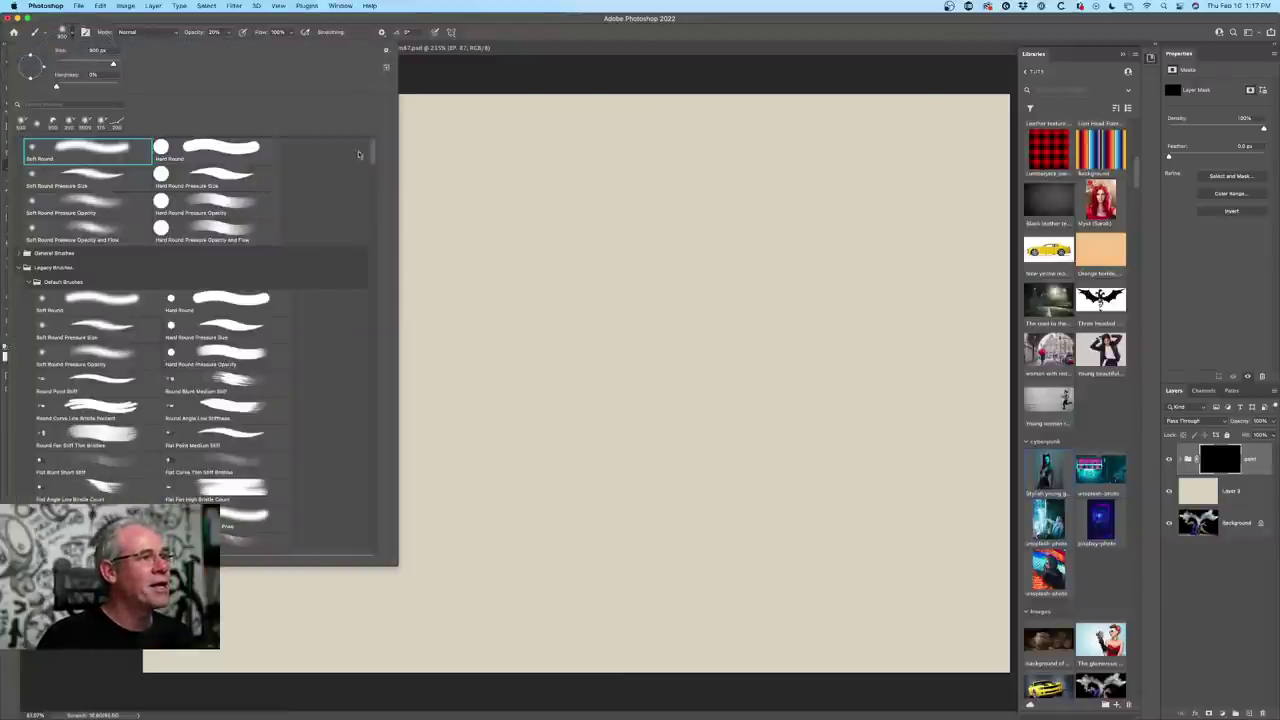
left_click_drag(371, 152, 371, 544)
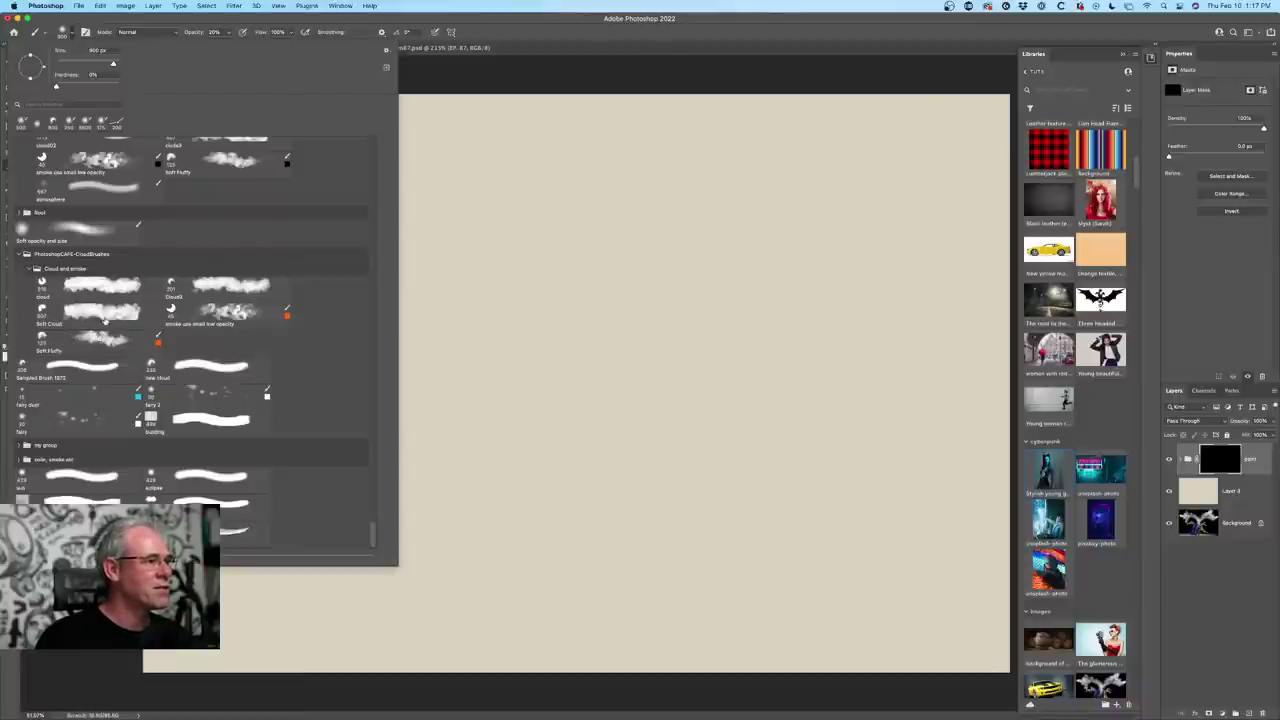
left_click(104, 318)
- Adjust the brush opacity, then switch to the Move tool
left_click(686, 20)
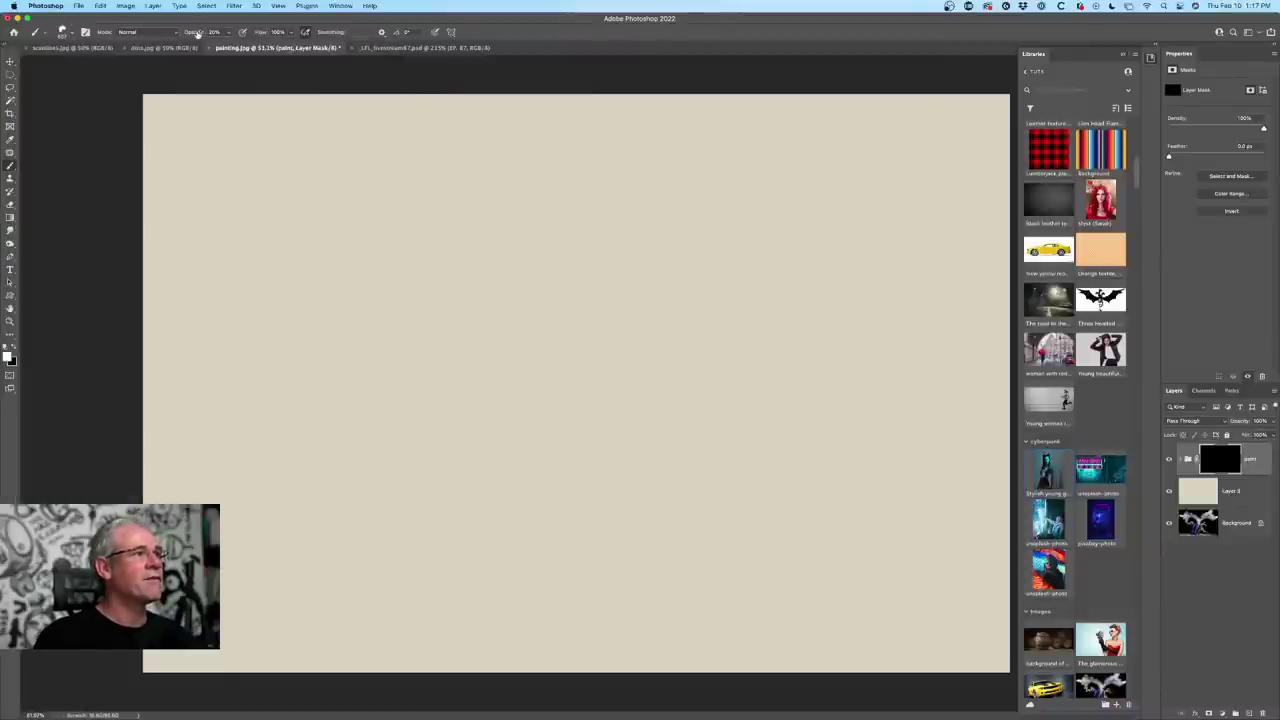
left_click_drag(197, 33, 318, 38)
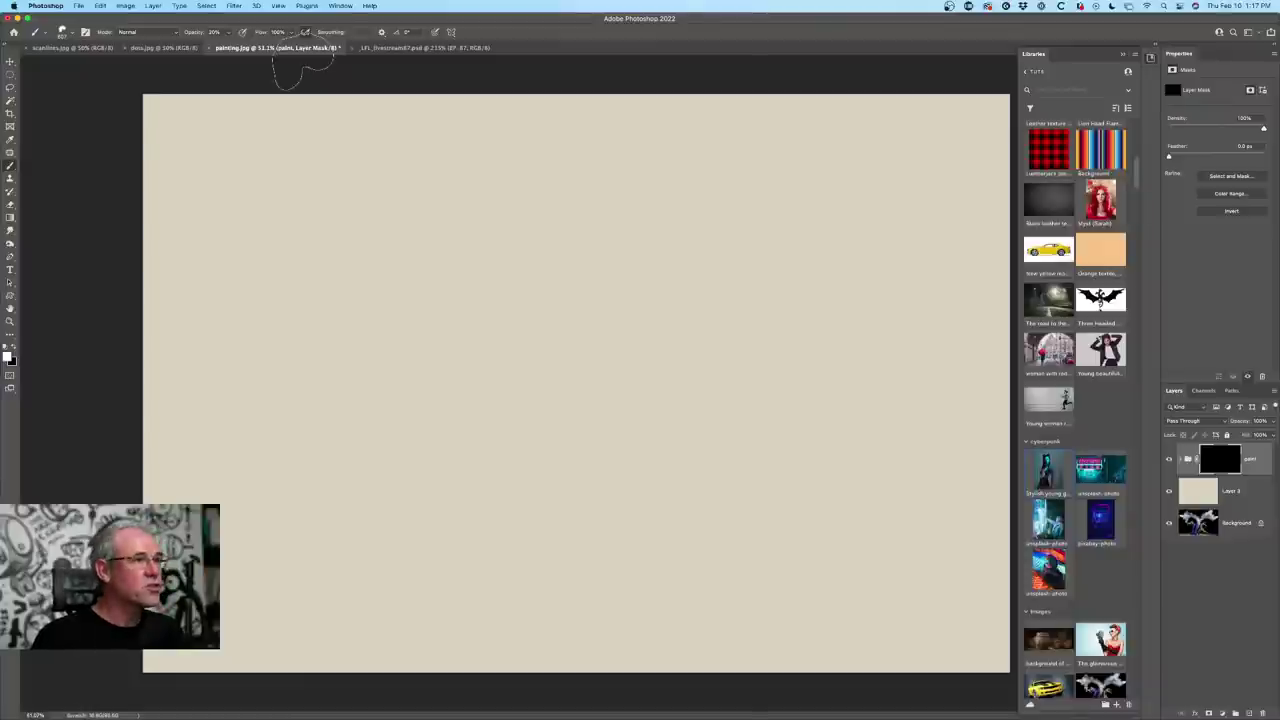
key("v")
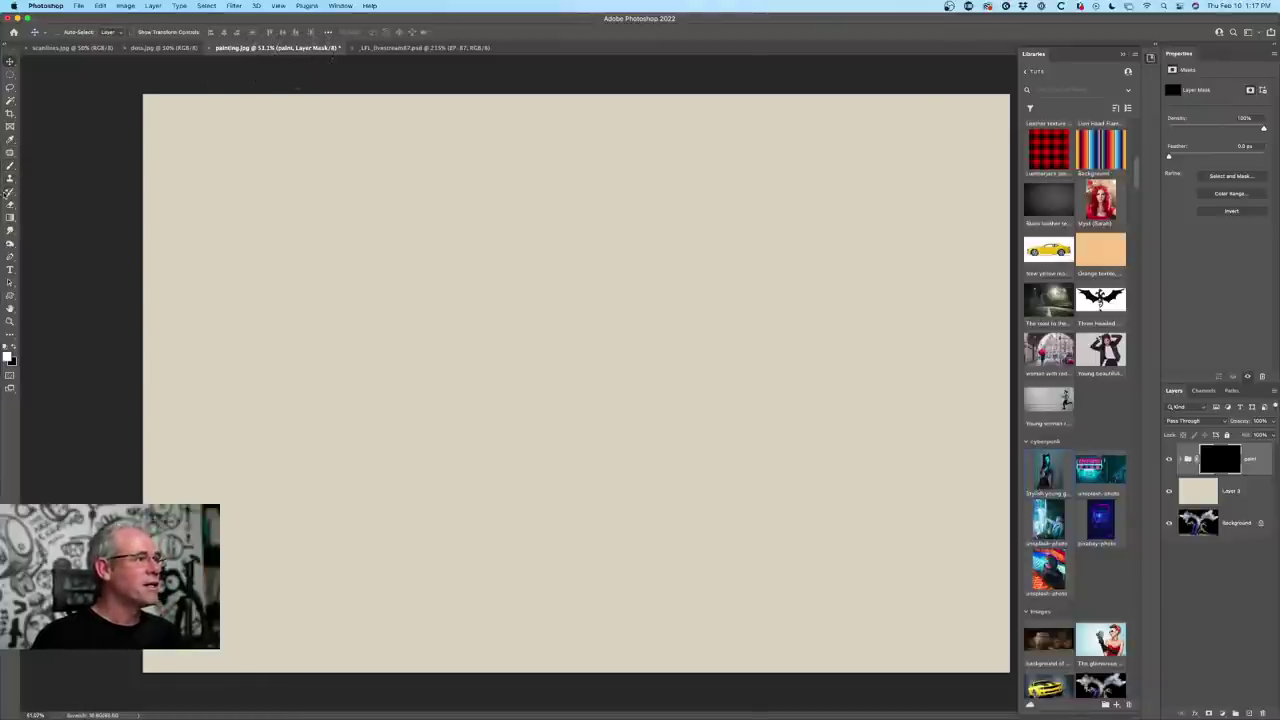
- Paint white on the mask to reveal the woman in blue and the smoke around her
left_click(10, 165)
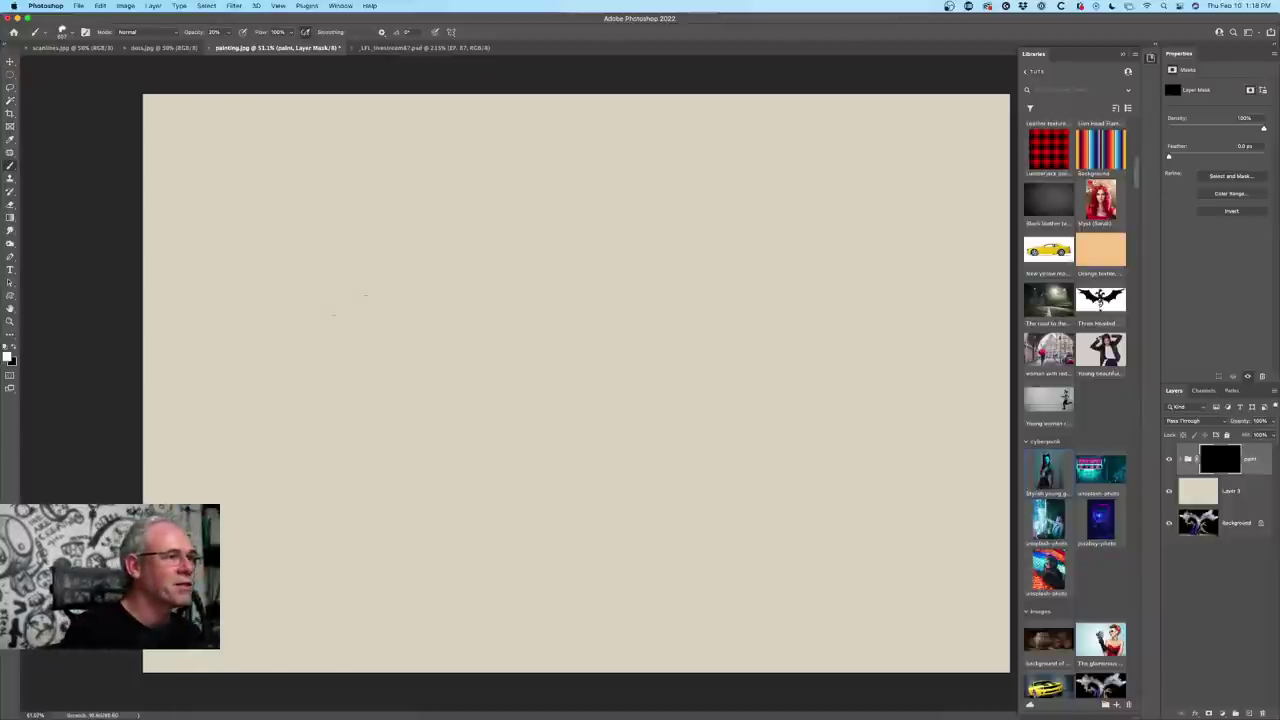
mouse_move(467, 322)
left_mouse_down()
mouse_move(430, 260)
mouse_move(515, 250)
mouse_move(485, 550)
mouse_move(612, 290)
mouse_move(650, 440)
mouse_move(680, 300)
mouse_move(720, 500)
left_mouse_up()
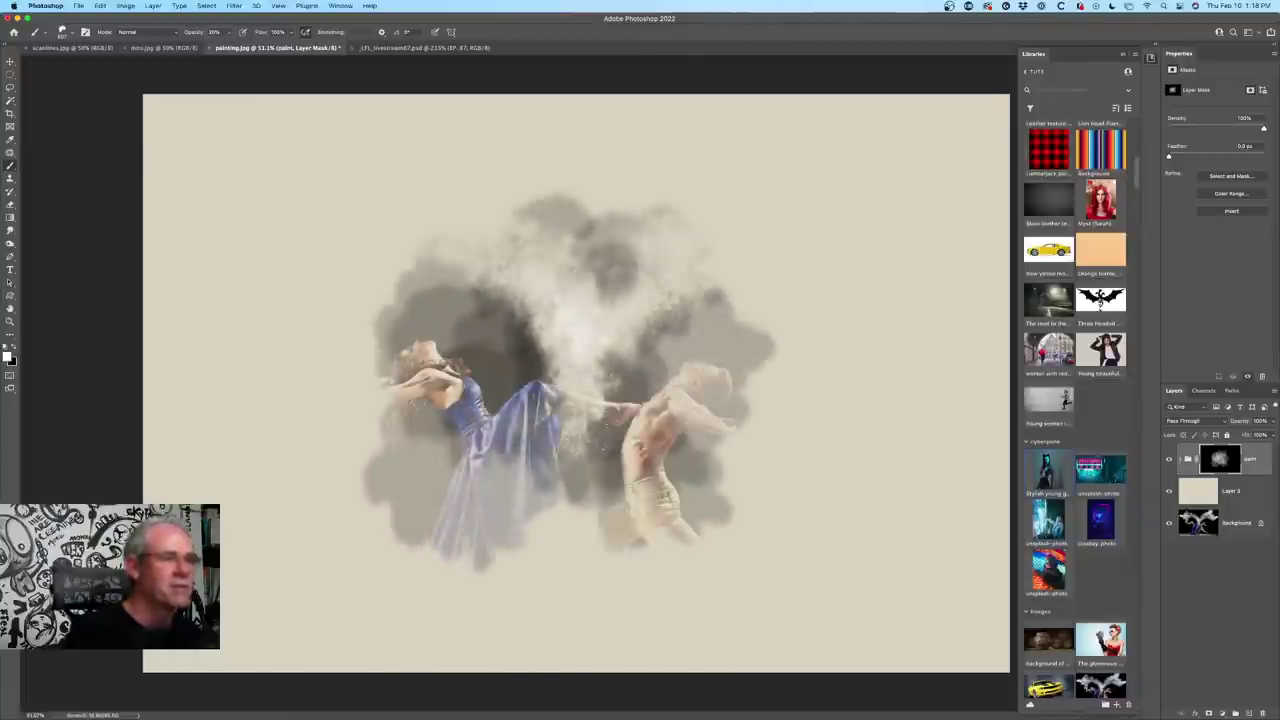
mouse_move(602, 276)
left_mouse_down()
mouse_move(560, 232)
mouse_move(470, 200)
mouse_move(320, 380)
mouse_move(290, 470)
mouse_move(440, 545)
mouse_move(490, 600)
mouse_move(735, 560)
mouse_move(860, 360)
mouse_move(700, 450)
mouse_move(590, 210)
mouse_move(420, 280)
mouse_move(340, 180)
mouse_move(214, 180)
mouse_move(168, 250)
left_mouse_up()
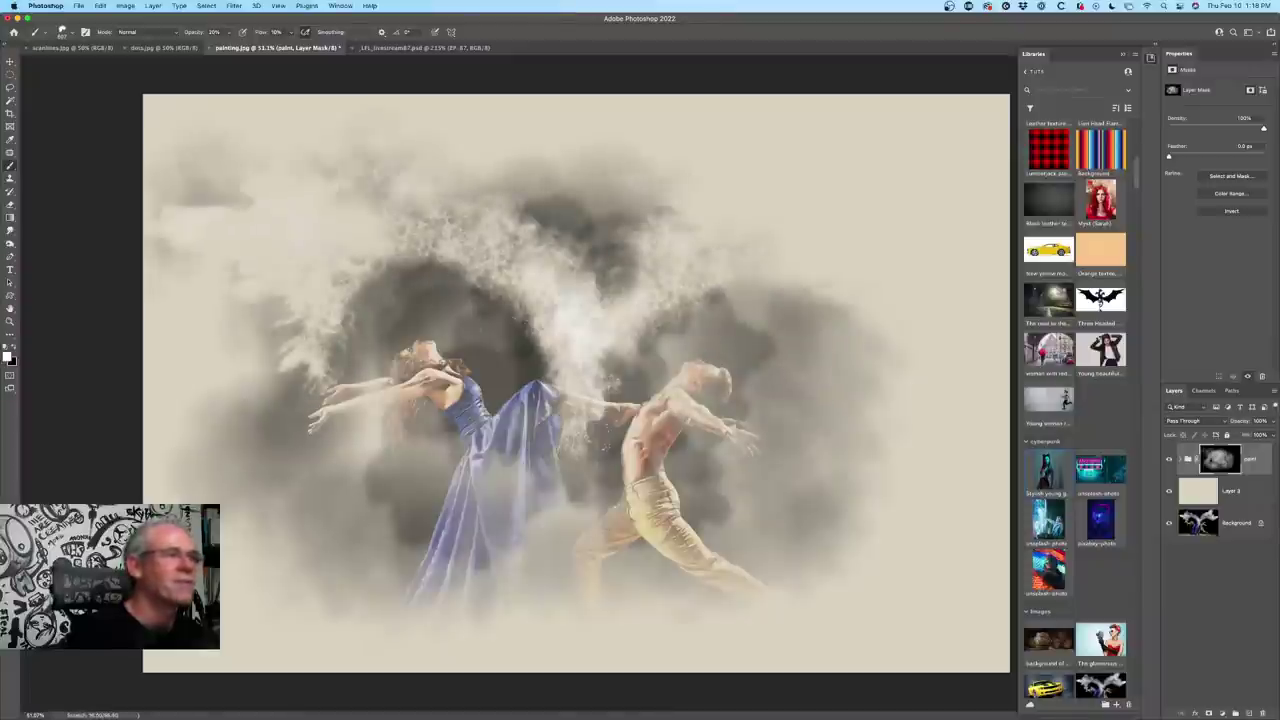
mouse_move(400, 355)
left_mouse_down()
mouse_move(417, 437)
mouse_move(515, 345)
left_mouse_up()
mouse_move(330, 380)
left_mouse_down()
mouse_move(500, 460)
mouse_move(580, 250)
mouse_move(800, 380)
mouse_move(700, 480)
mouse_move(420, 560)
mouse_move(660, 430)
mouse_move(560, 300)
mouse_move(520, 370)
mouse_move(445, 272)
mouse_move(420, 500)
mouse_move(570, 600)
mouse_move(650, 450)
mouse_move(820, 370)
mouse_move(700, 560)
mouse_move(560, 620)
mouse_move(600, 520)
mouse_move(400, 460)
mouse_move(360, 520)
mouse_move(300, 560)
left_mouse_up()
- Reveal the smoke around the man, then toggle Layer 3 off and on to compare
mouse_move(393, 668)
left_mouse_down()
mouse_move(300, 420)
mouse_move(680, 570)
mouse_move(900, 330)
mouse_move(680, 640)
mouse_move(850, 340)
mouse_move(600, 200)
mouse_move(890, 175)
mouse_move(800, 300)
mouse_move(910, 335)
mouse_move(760, 290)
mouse_move(250, 400)
mouse_move(360, 520)
mouse_move(550, 540)
mouse_move(750, 530)
mouse_move(570, 500)
mouse_move(580, 240)
left_mouse_up()
left_click_drag(700, 310, 845, 335)
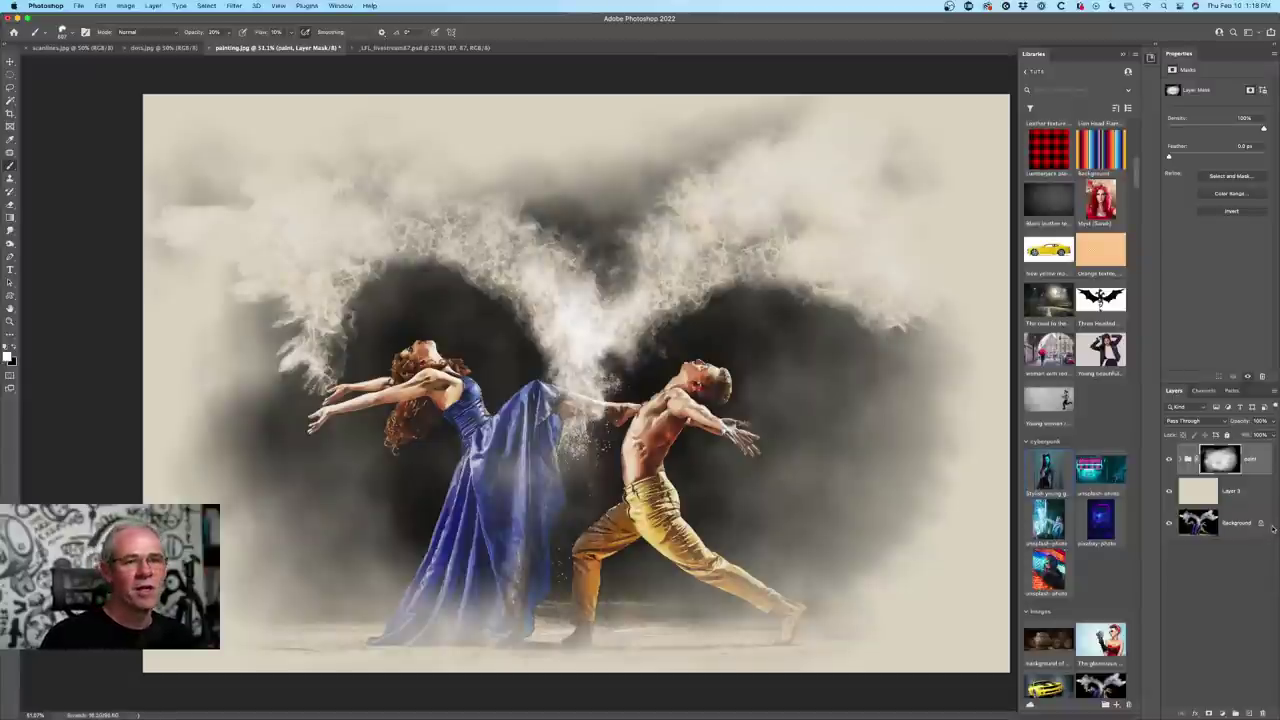
left_click(1172, 488)
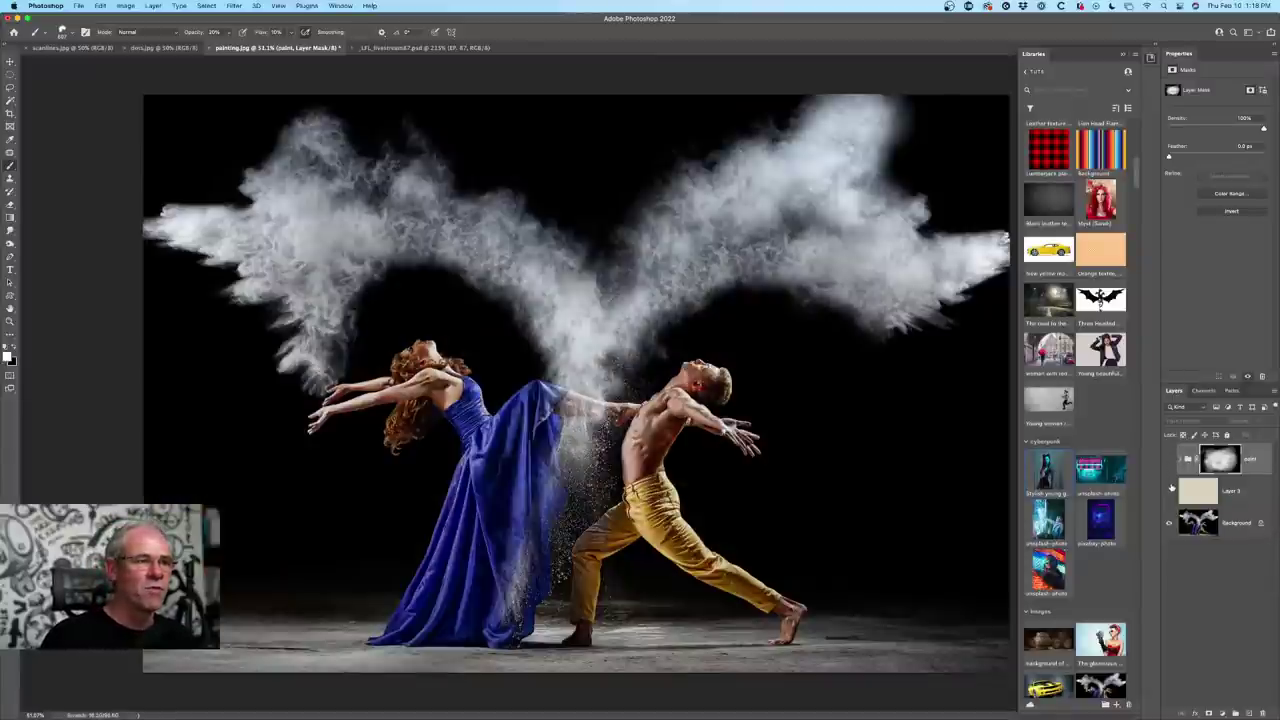
left_click(1172, 489)
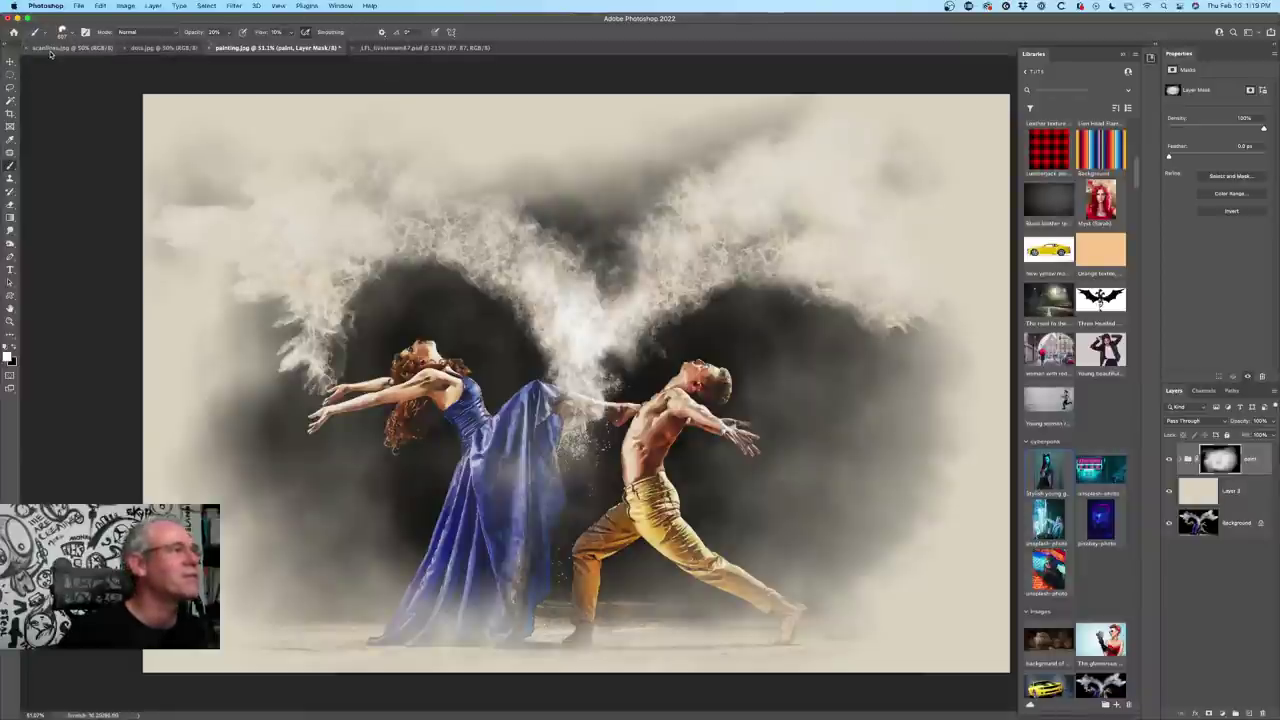
- Switch to dots.jpg and duplicate its Background into a visible Layer 1
left_click(55, 48)
left_click(150, 48)
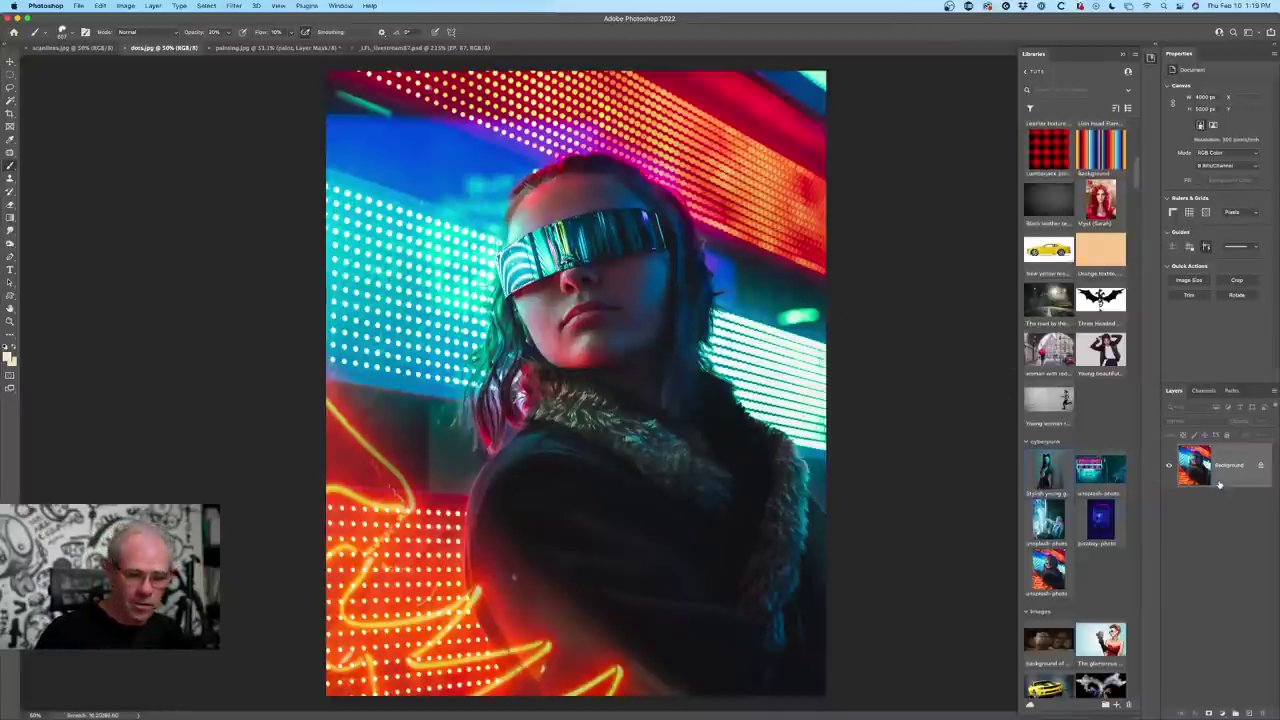
key("super+j")
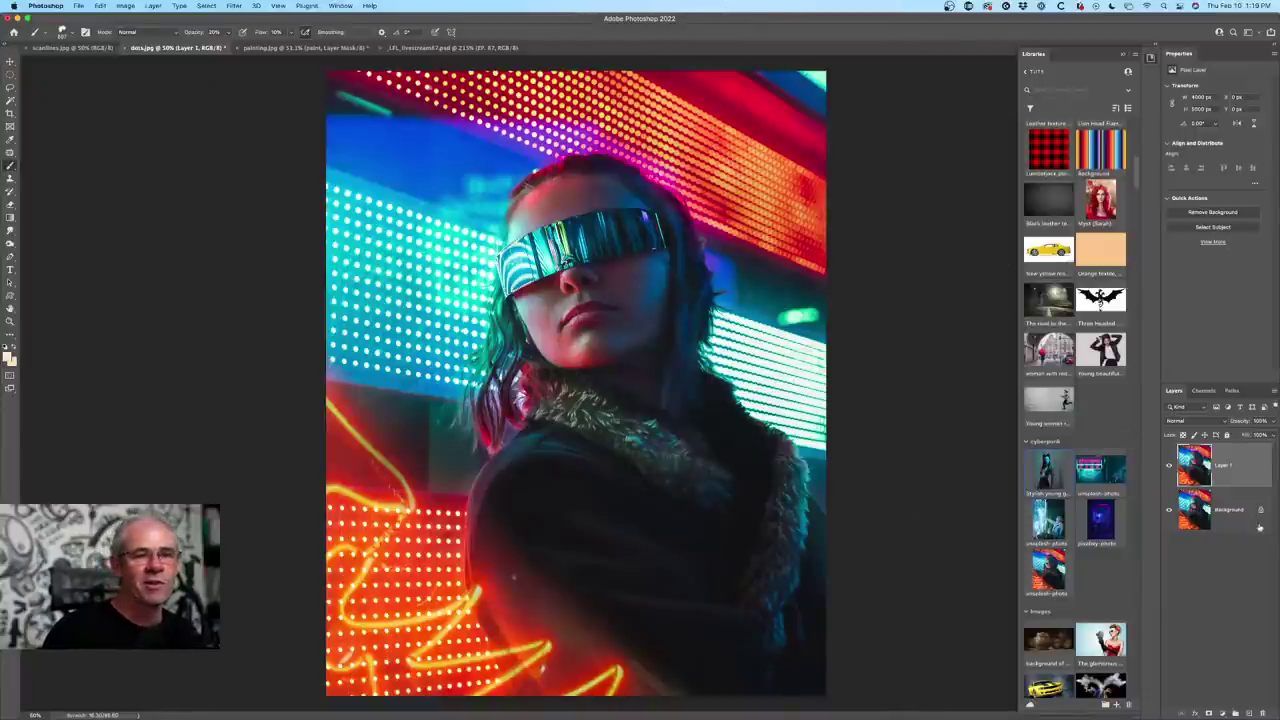
left_click(1169, 466)
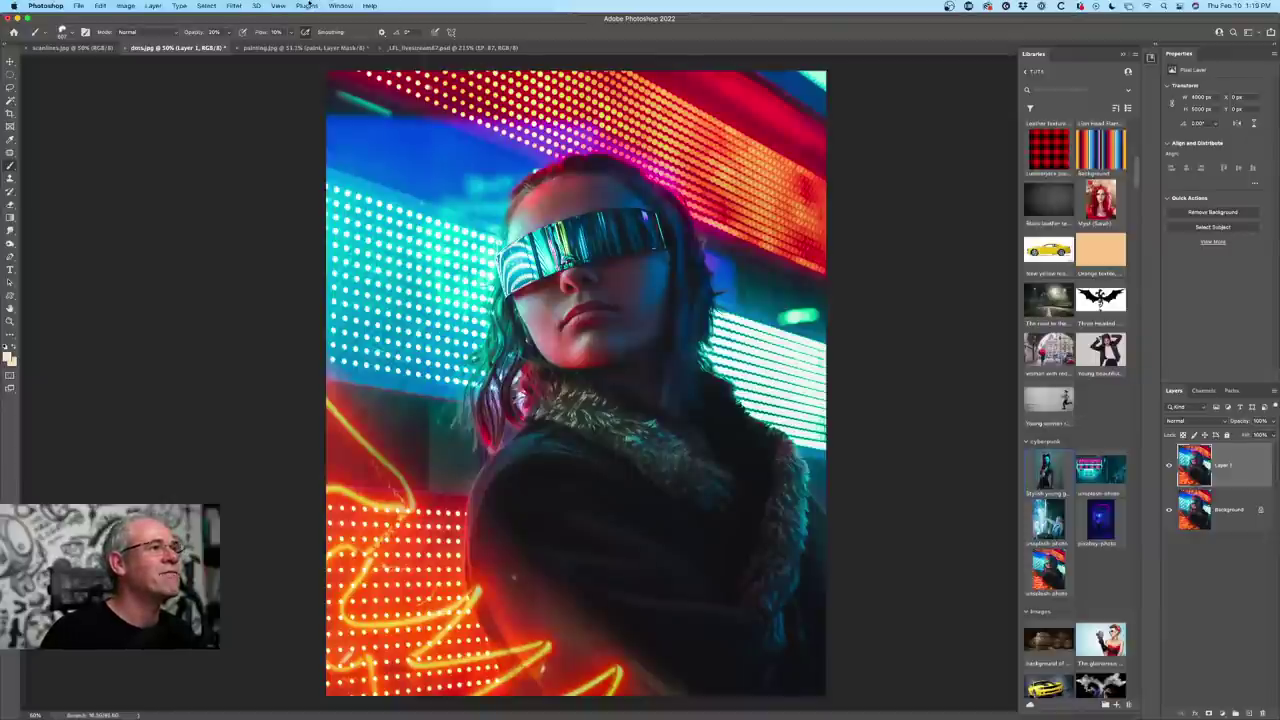
left_click(234, 5)
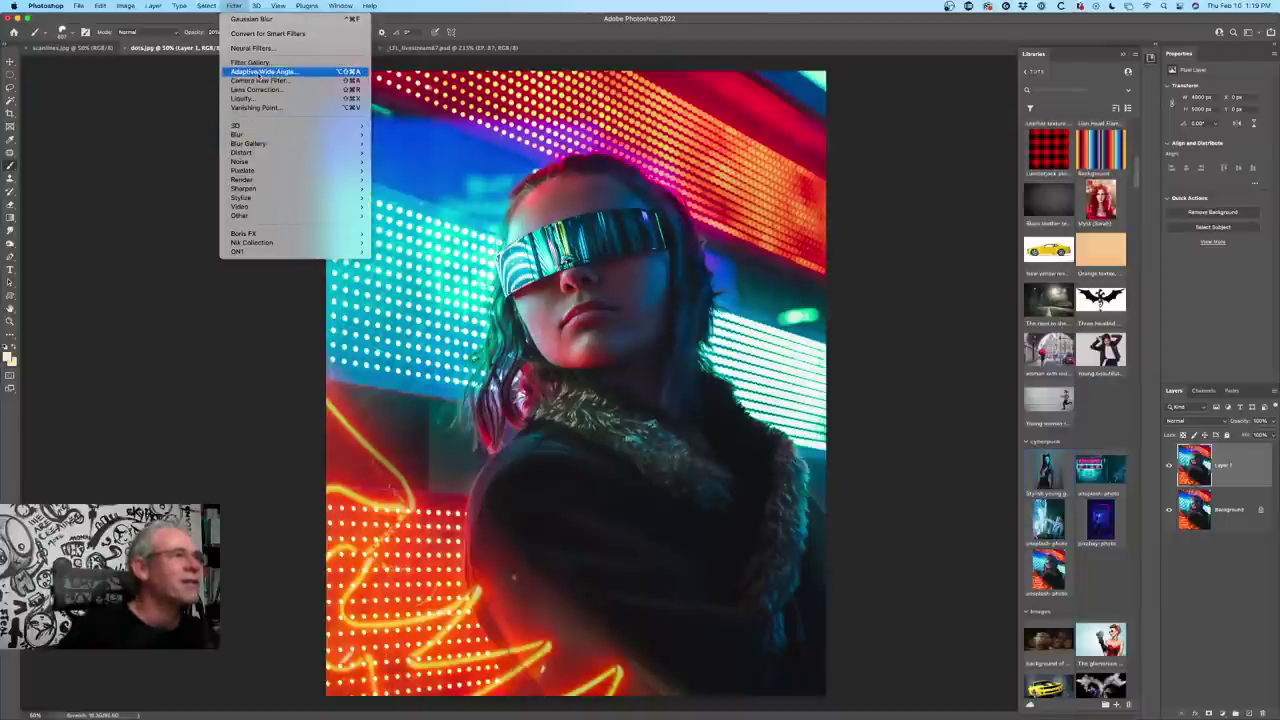
- In Filter Gallery, preview Sketch > Halftone Pattern and delete the Watercolor effect
left_click(250, 62)
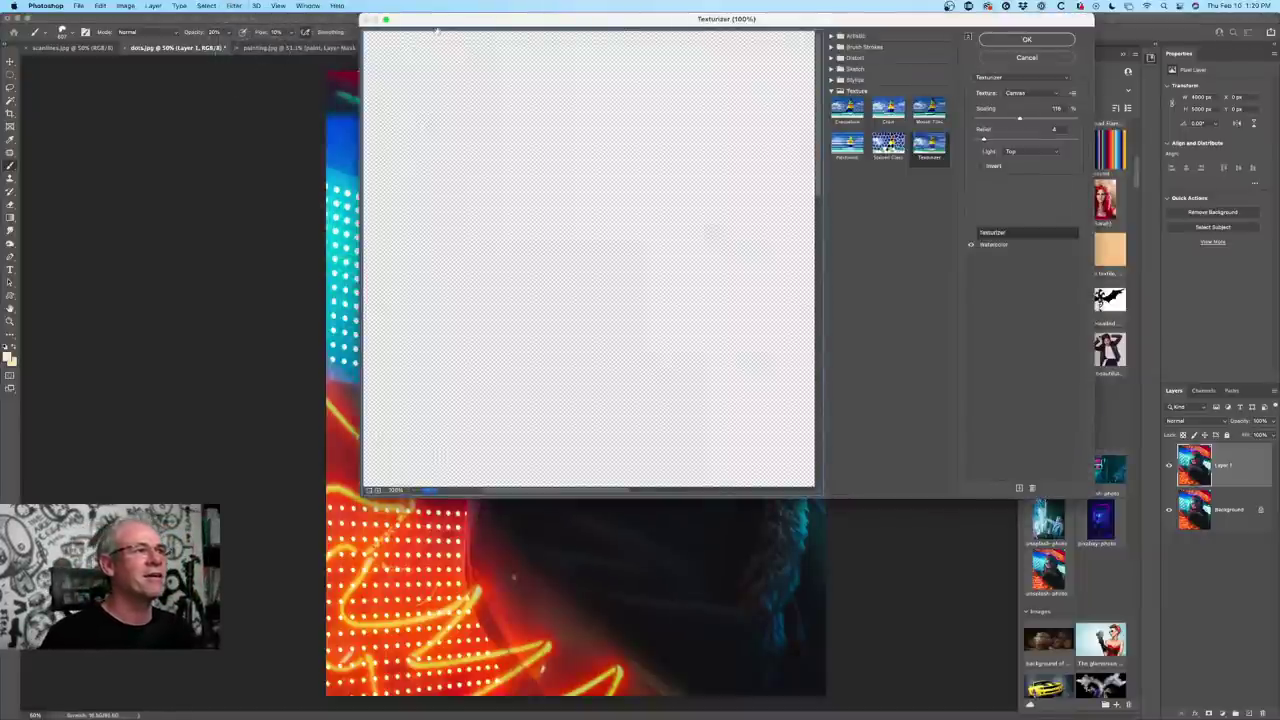
left_click_drag(437, 29, 597, 202)
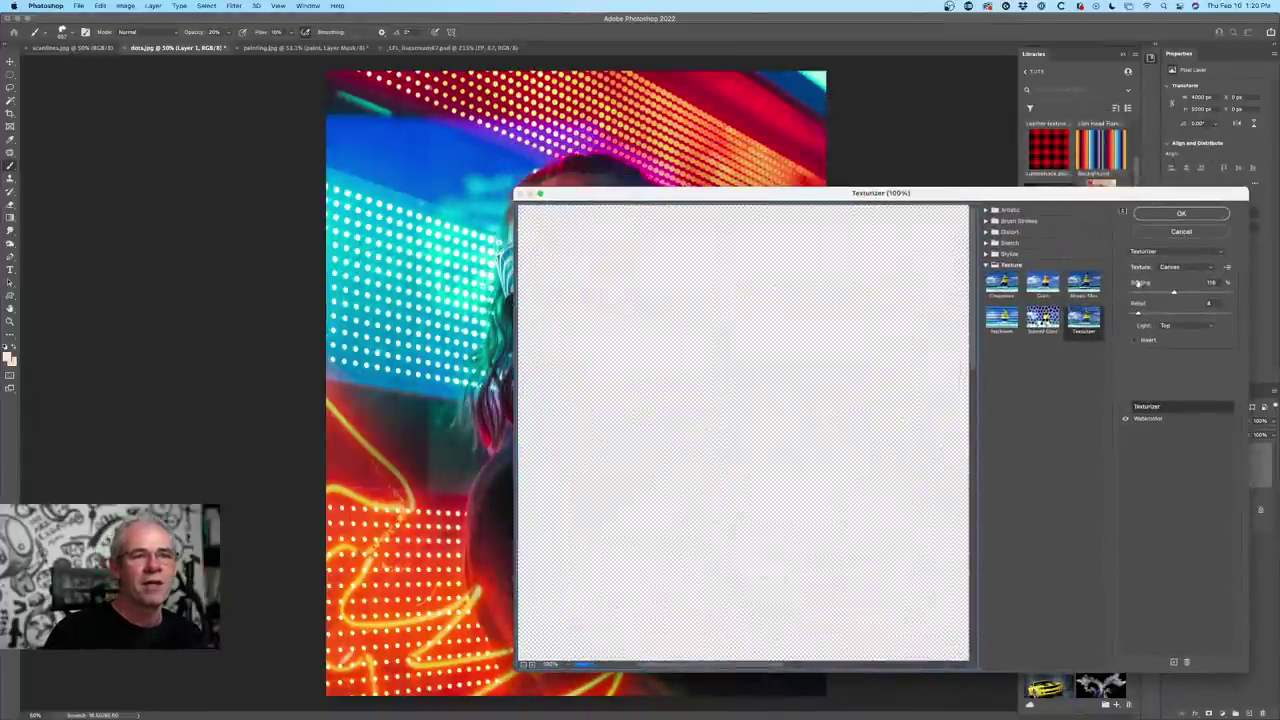
left_click(986, 254)
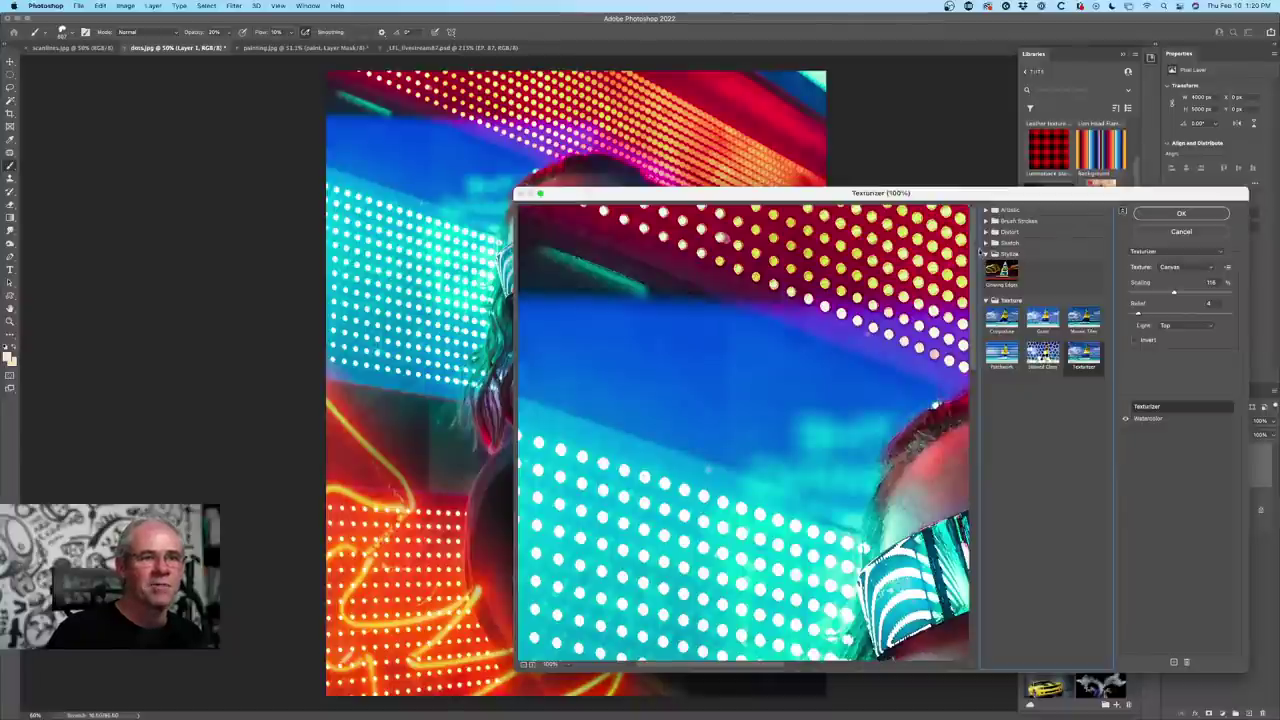
left_click(986, 243)
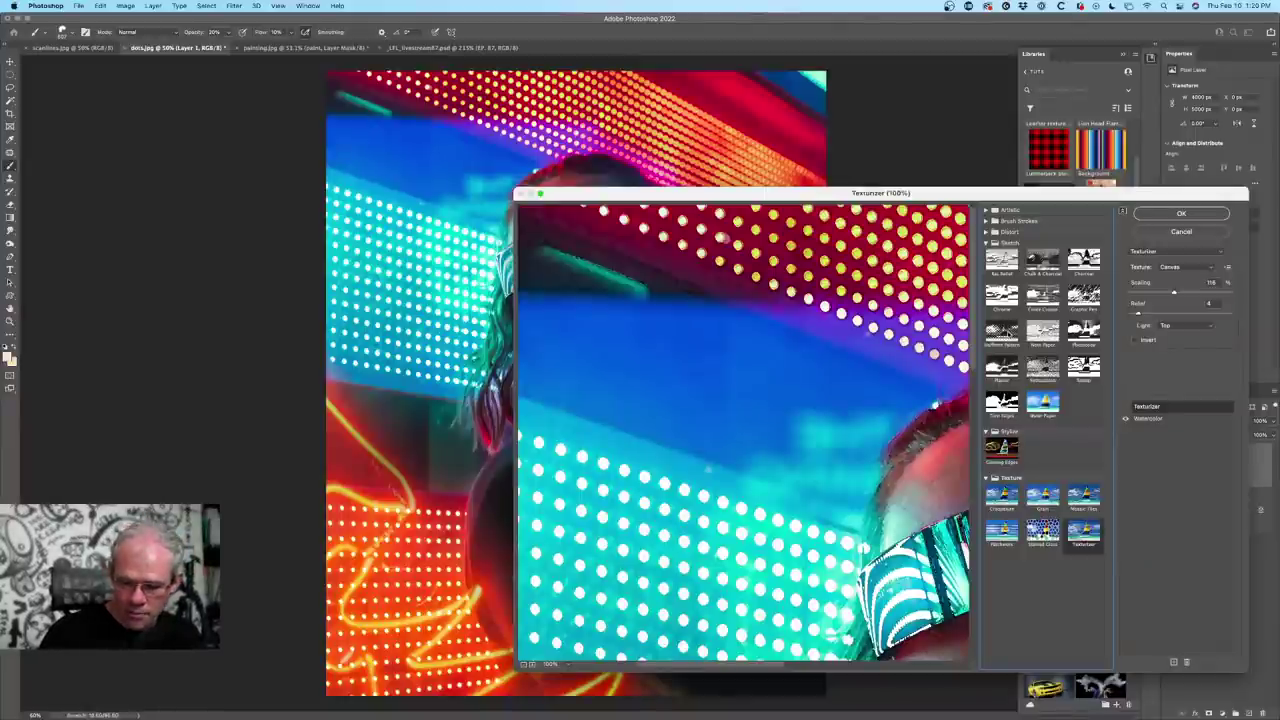
left_click(1001, 330)
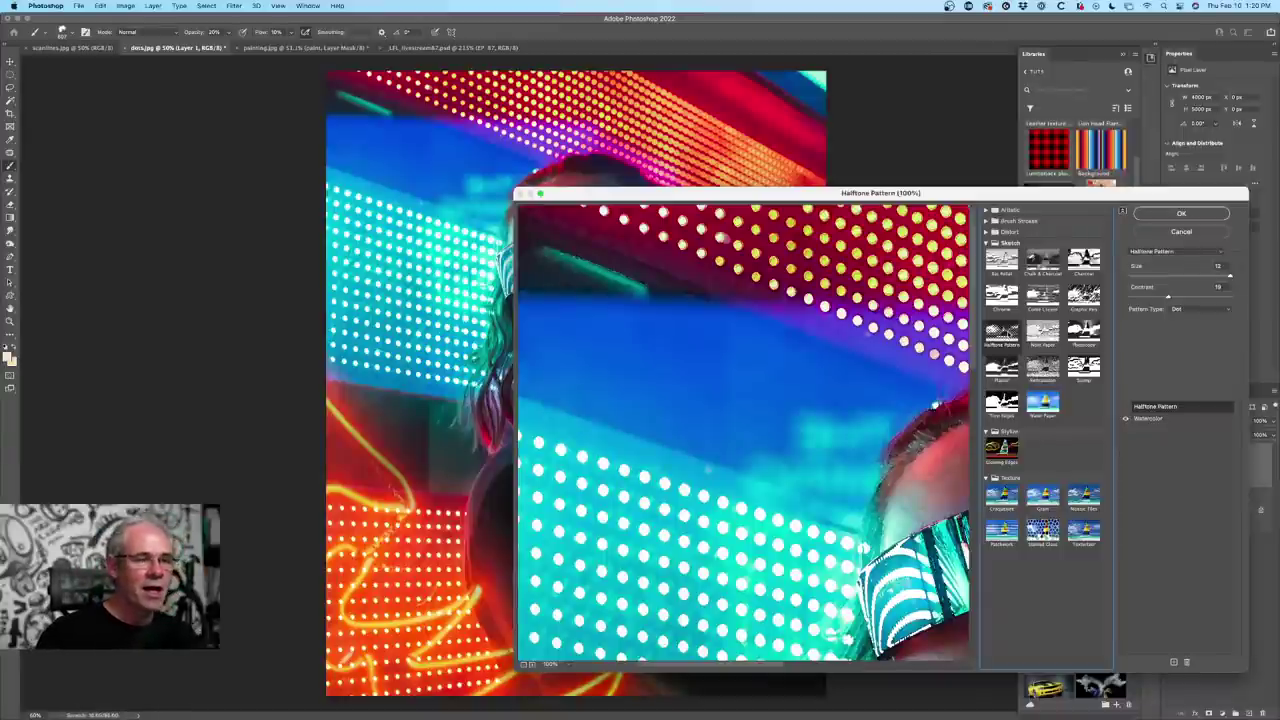
left_click_drag(990, 193, 865, 117)
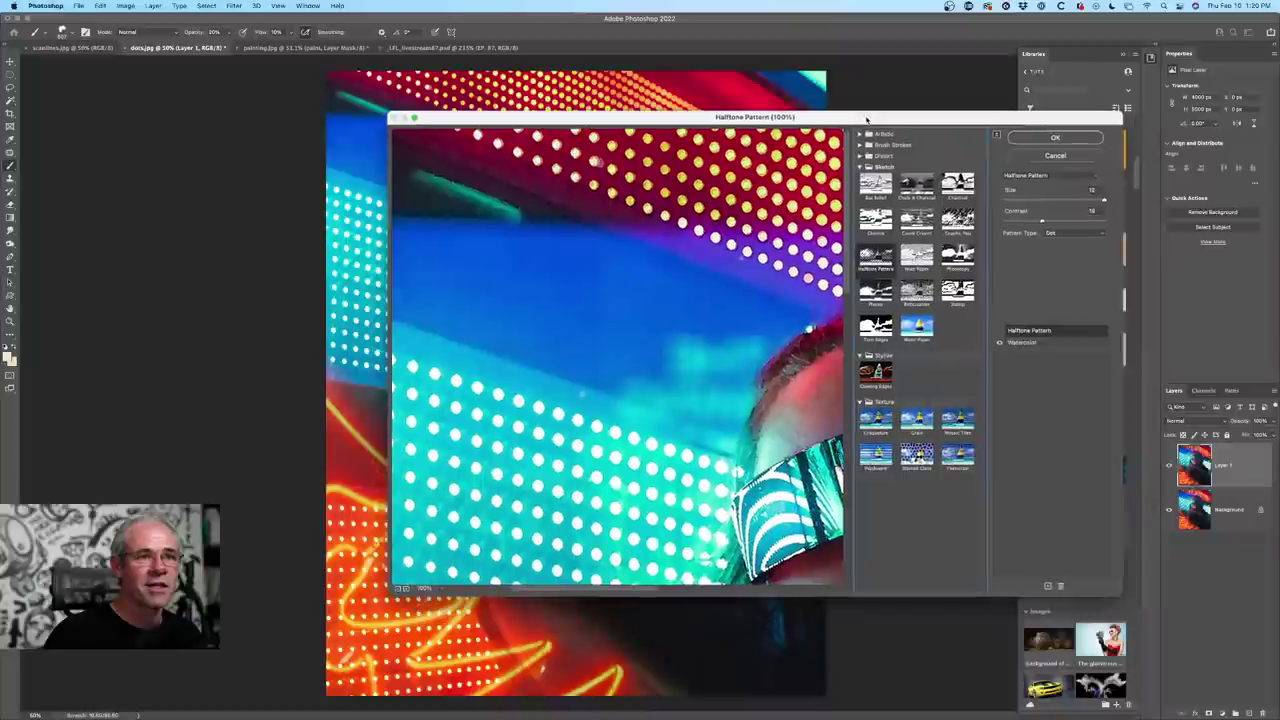
left_click(1000, 342)
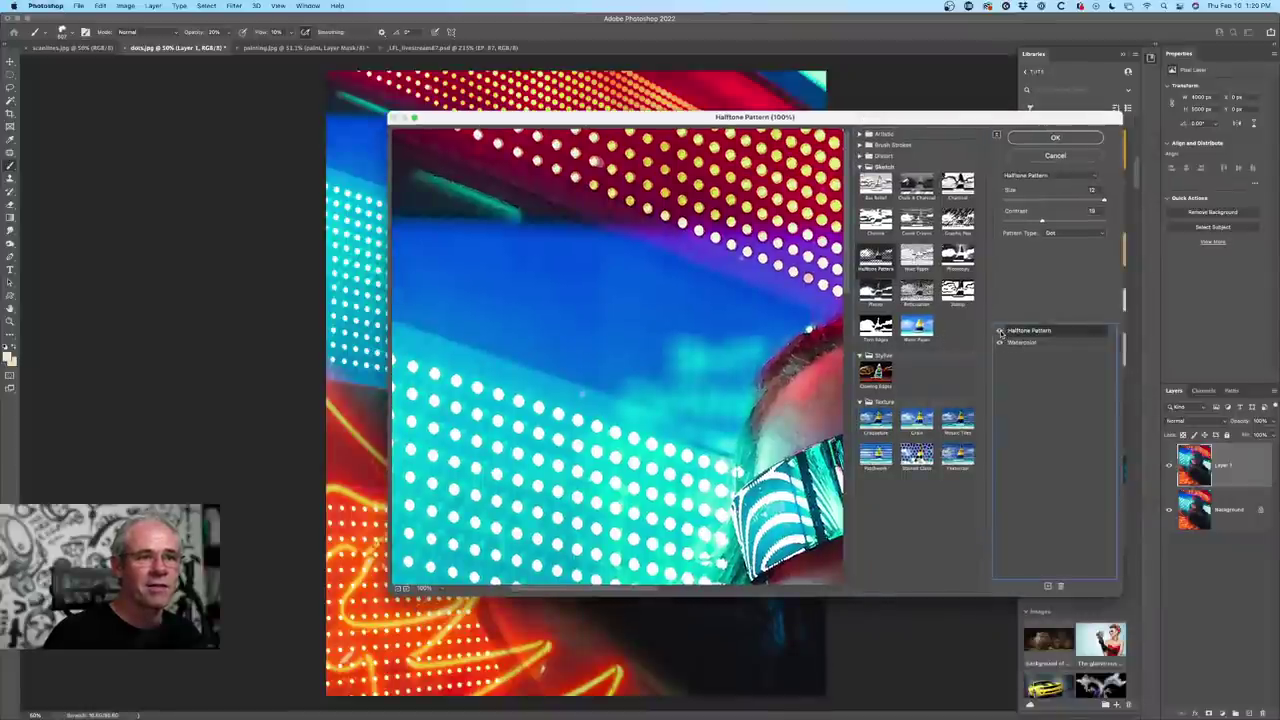
left_click(1034, 342)
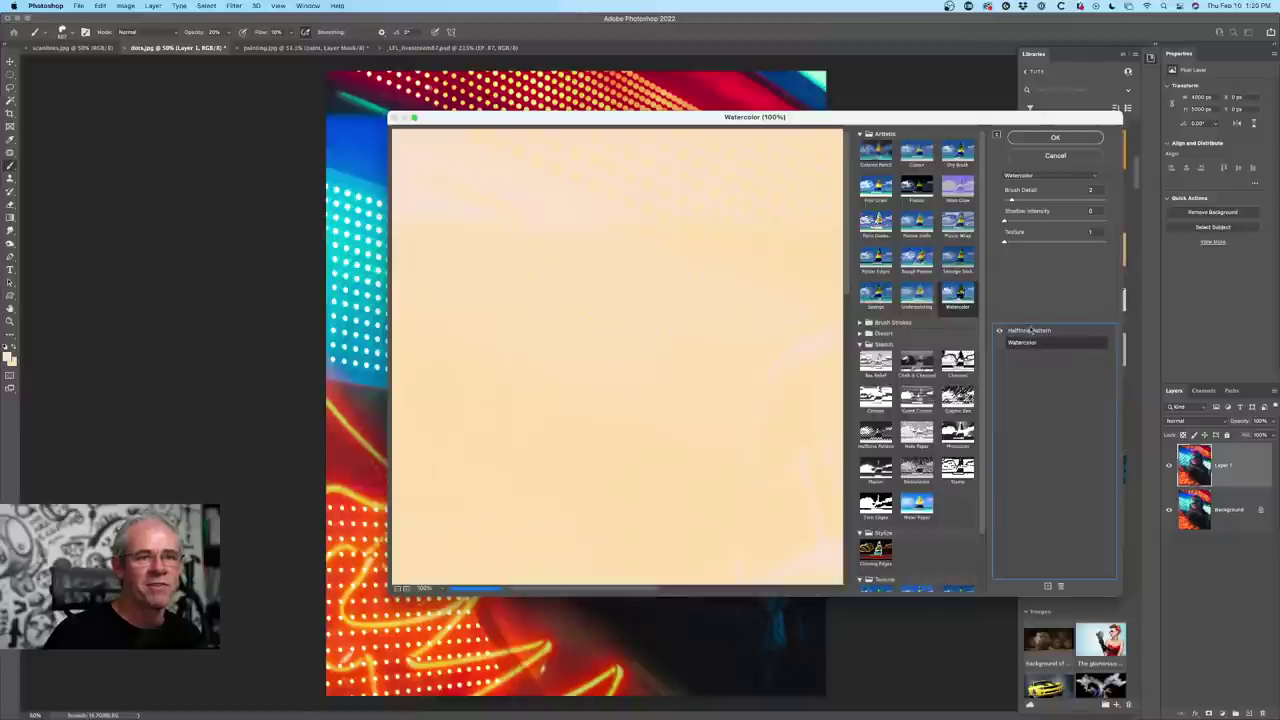
left_click(1061, 586)
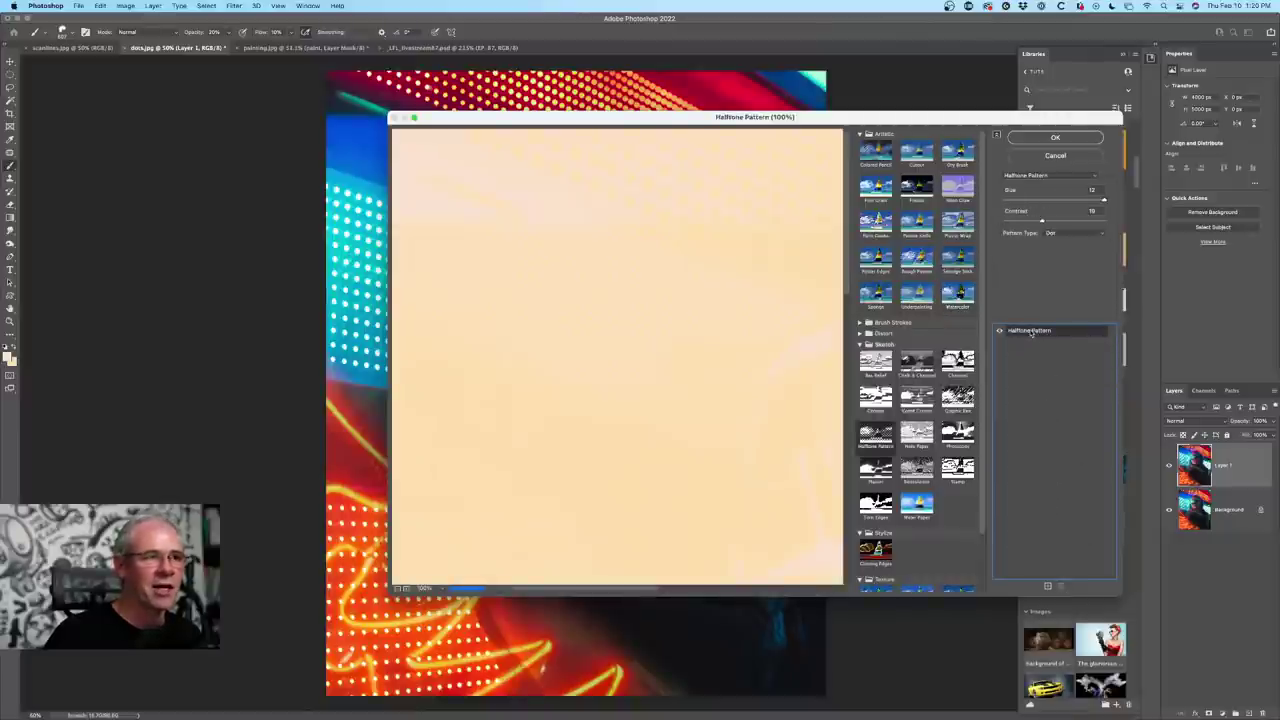
- Zoom the preview to 33.3%, cancel the gallery, and reset default black/white colours
left_click_drag(680, 323, 443, 277)
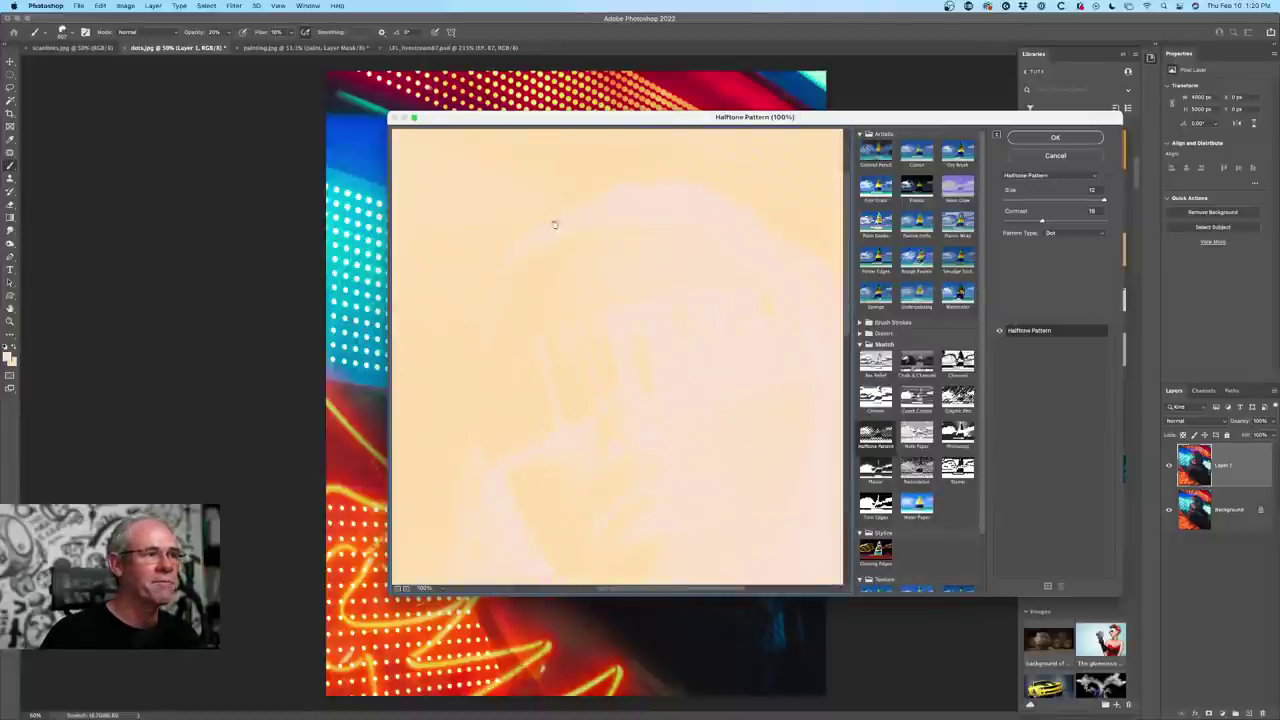
left_click_drag(551, 217, 629, 341)
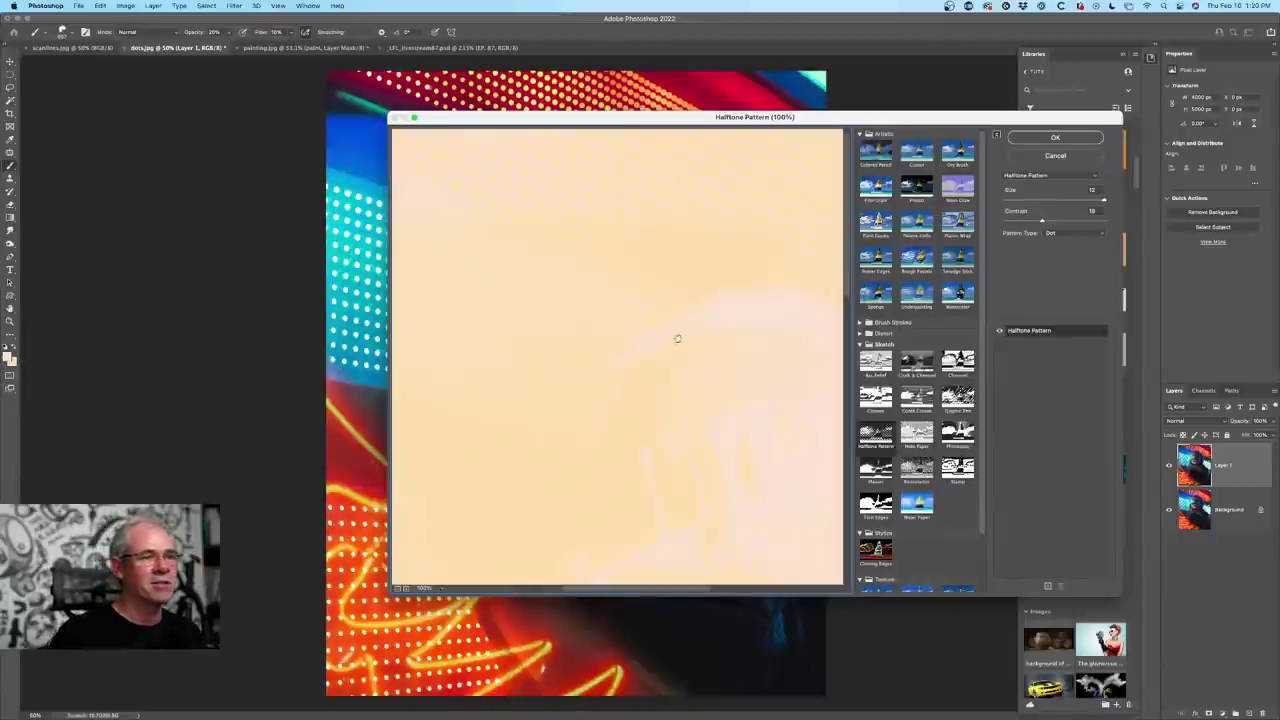
left_click(398, 589)
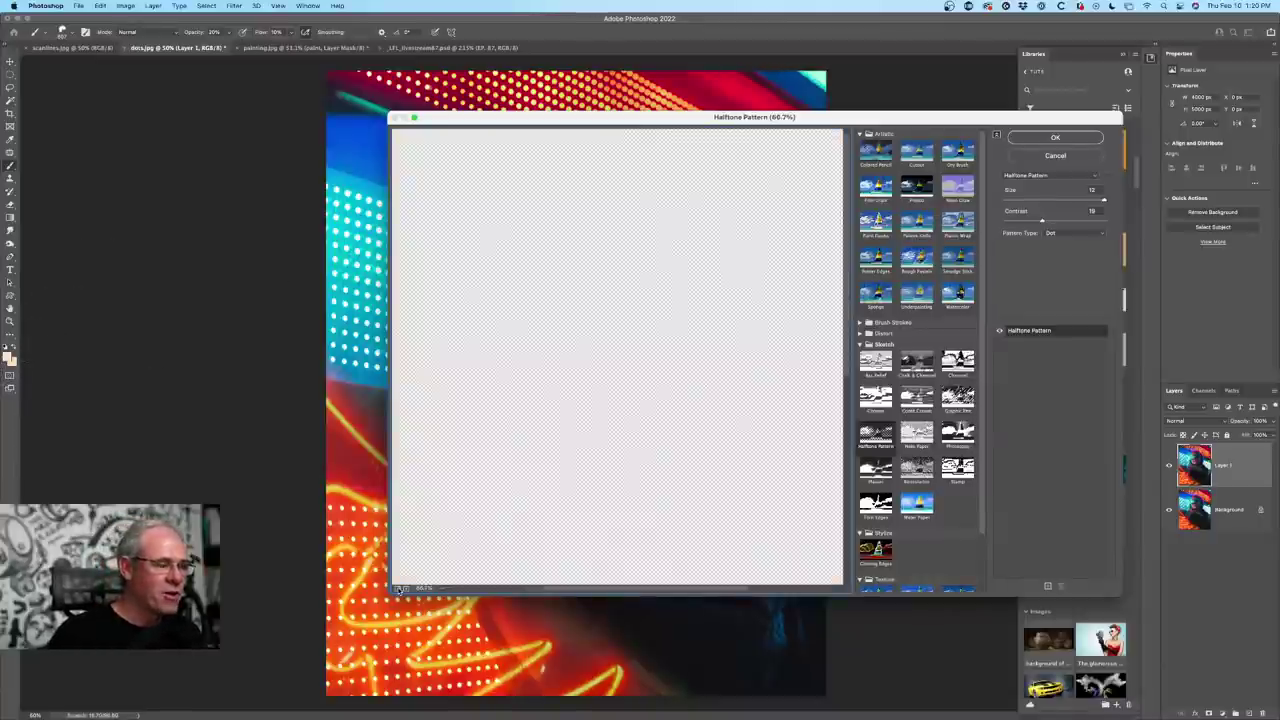
left_click(398, 589)
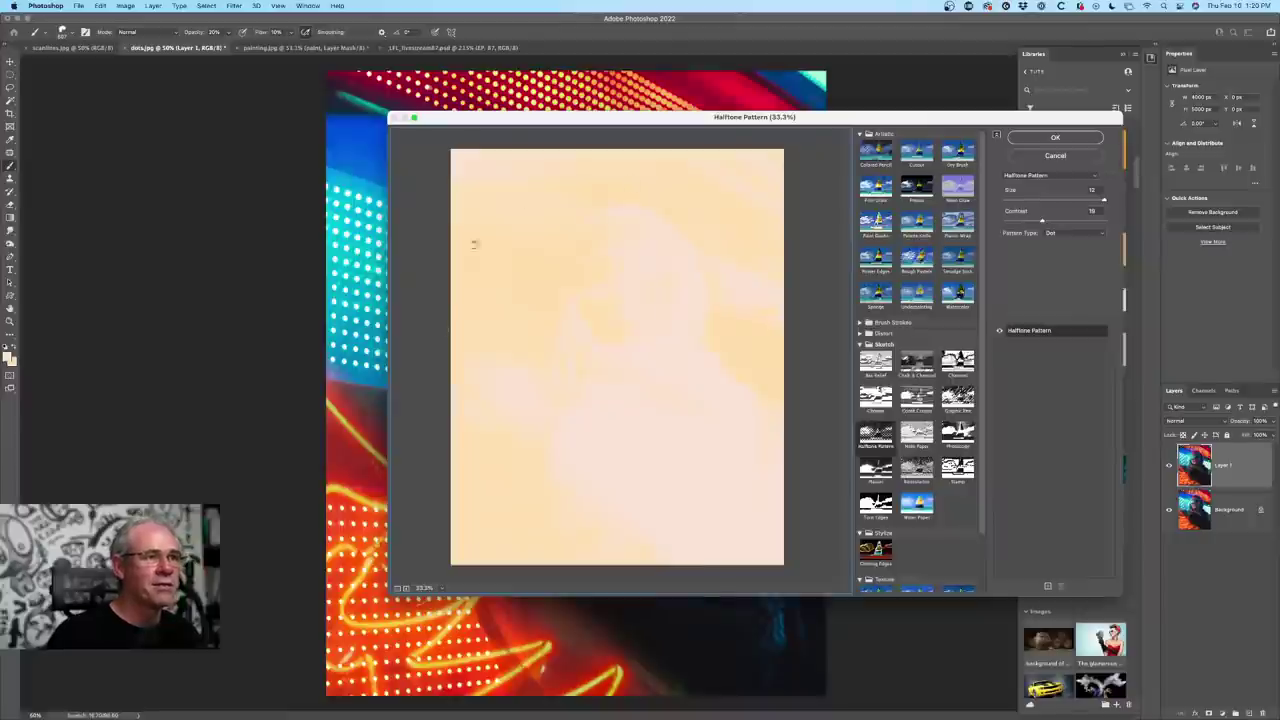
left_click(1081, 157)
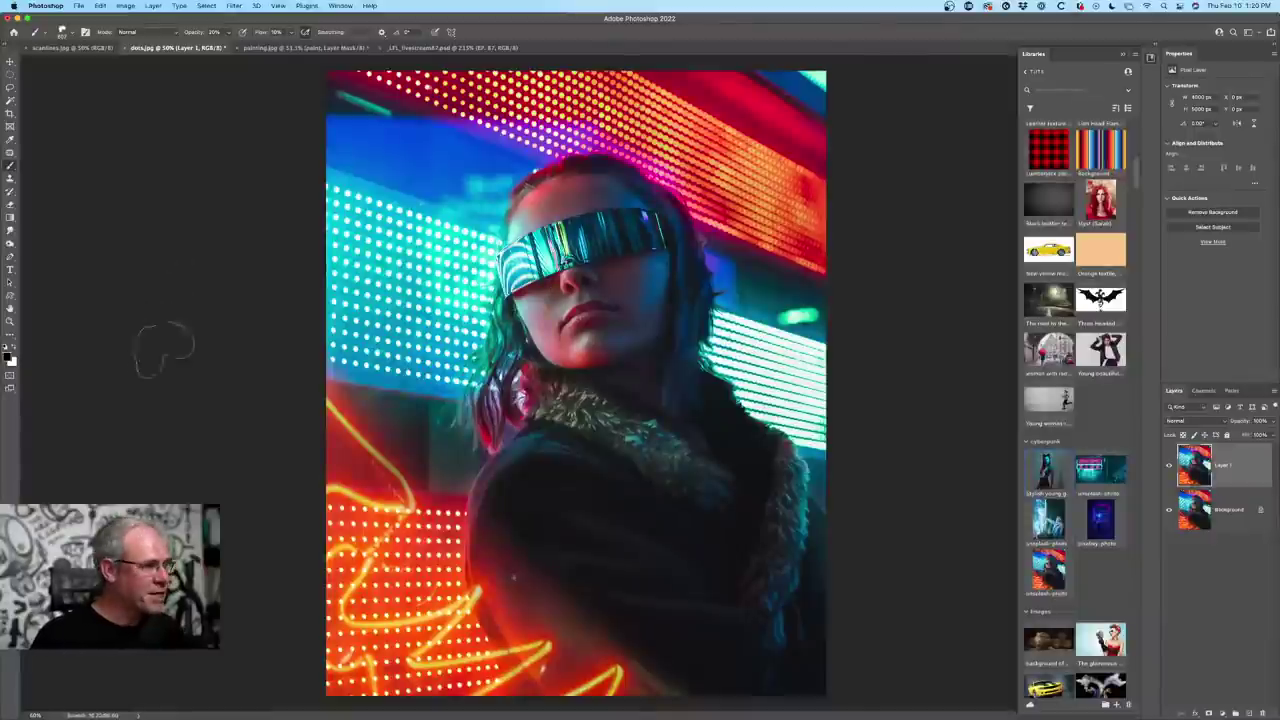
left_click(7, 347)
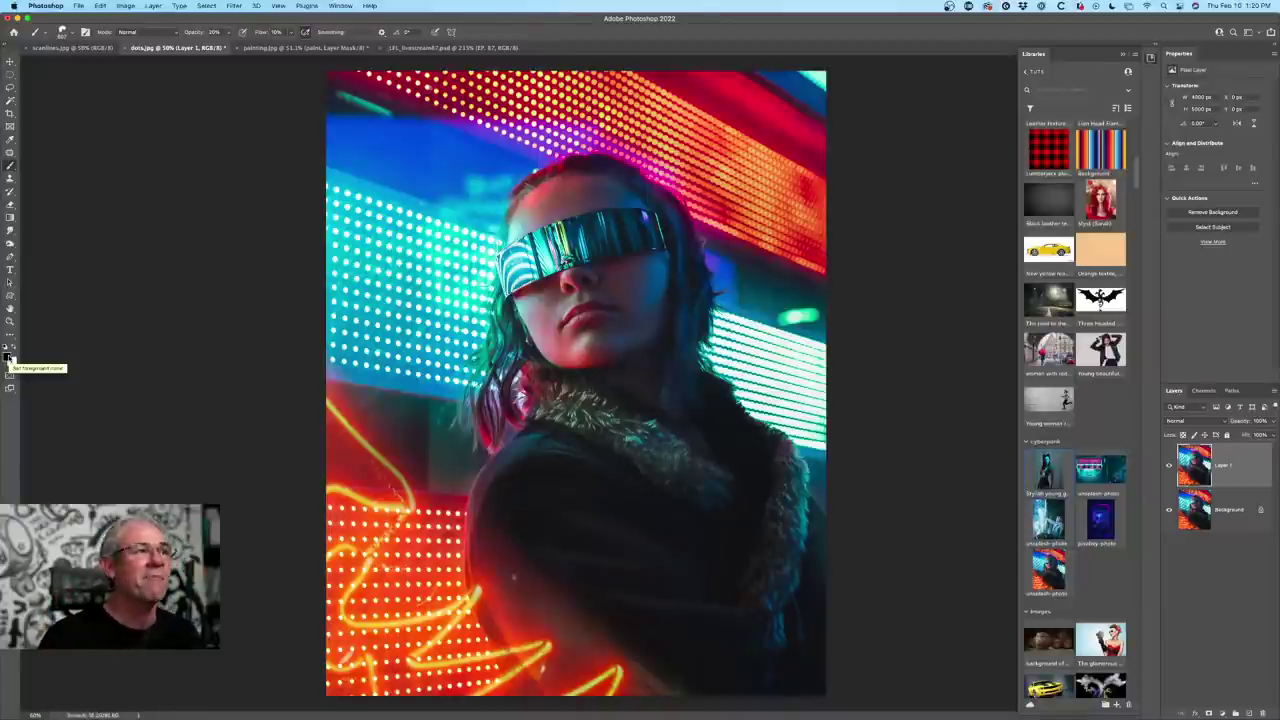
- Reopen Filter Gallery, remove Watercolor, and choose Sketch > Halftone Pattern
left_click(235, 5)
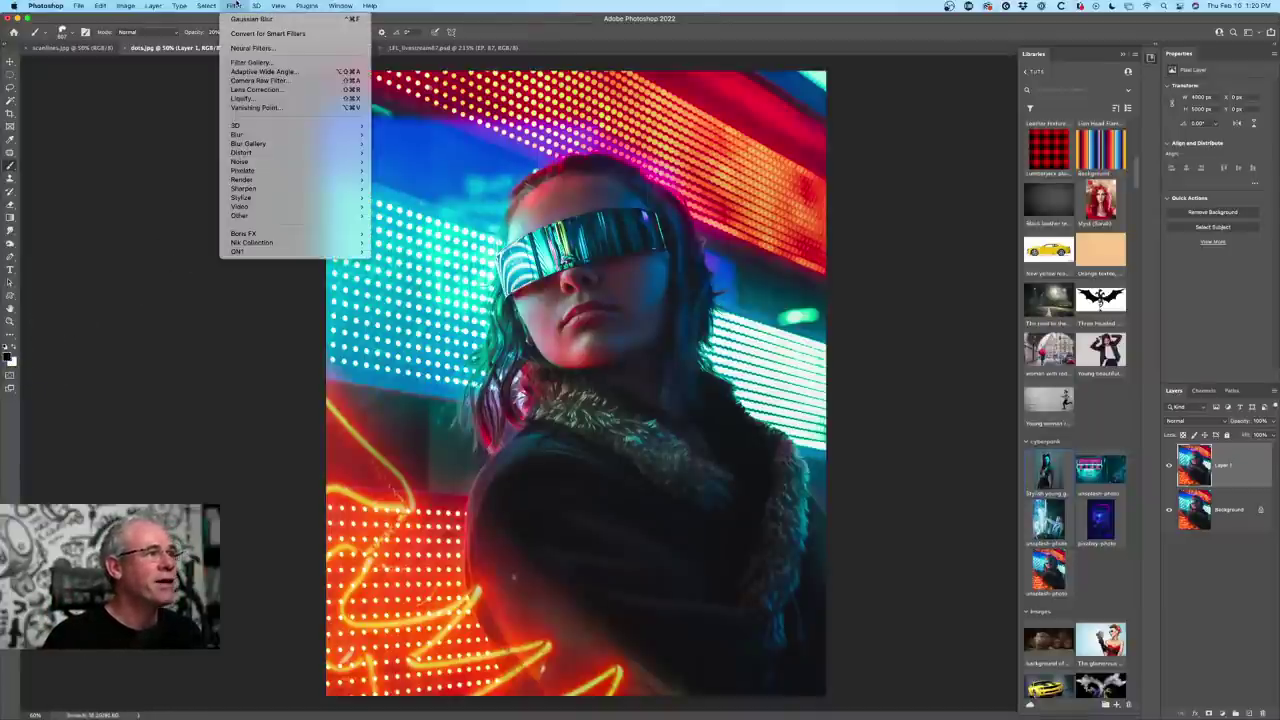
left_click(245, 63)
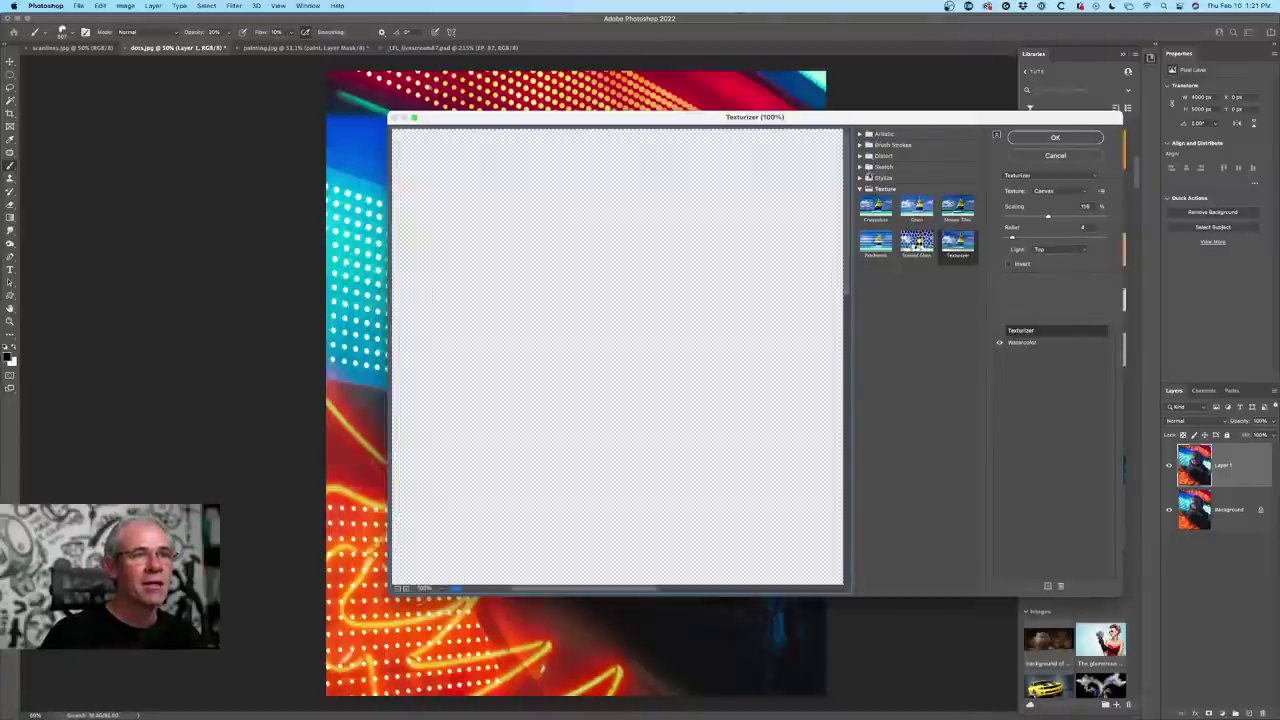
left_click(1045, 342)
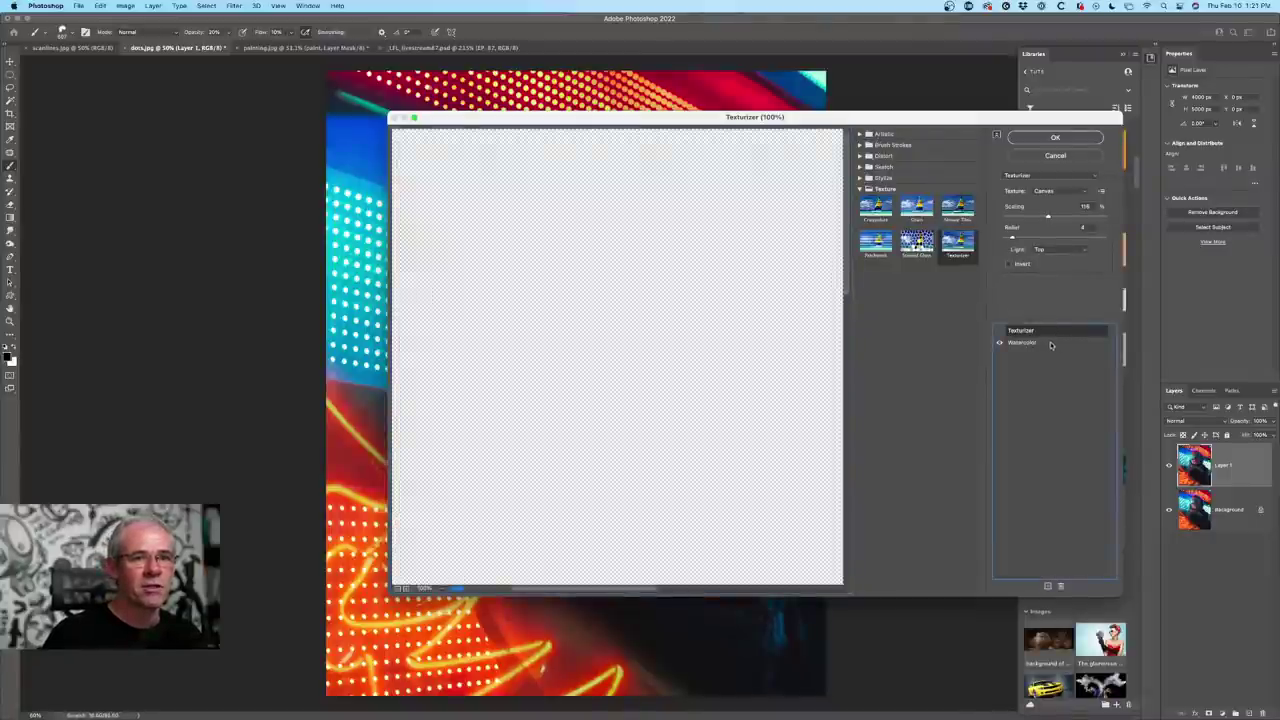
left_click(1061, 586)
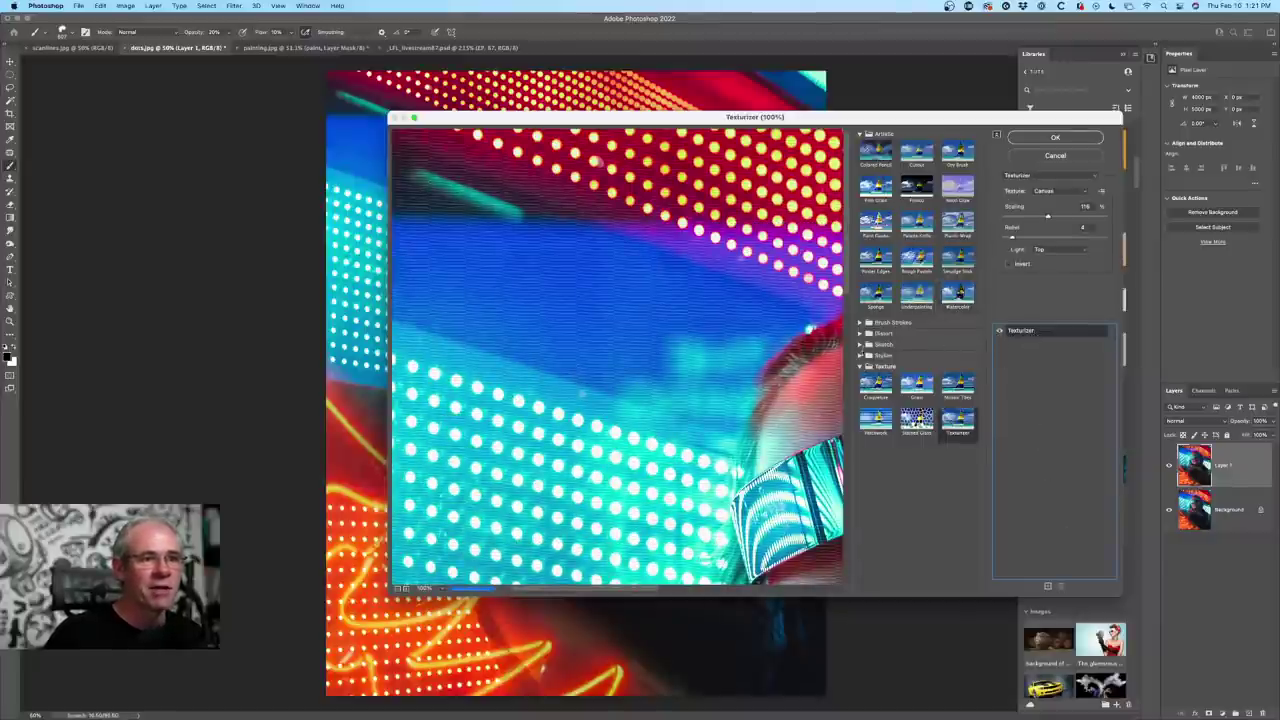
left_click(860, 355)
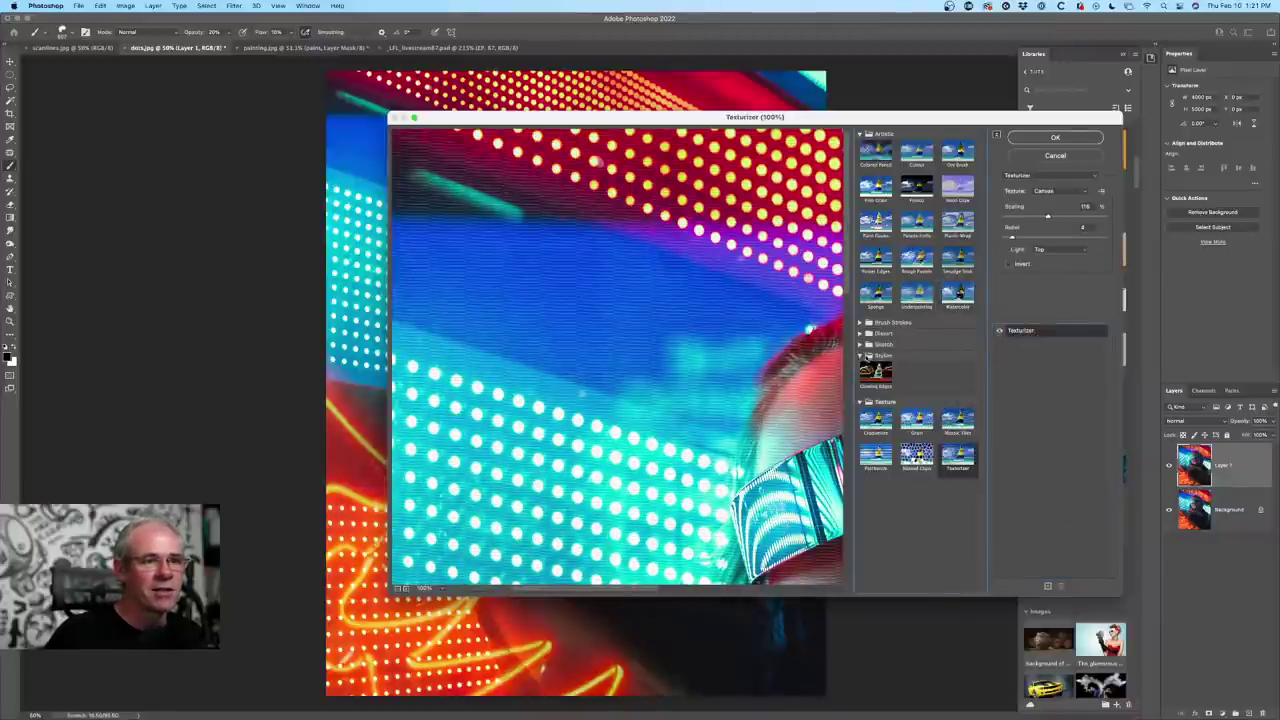
left_click(860, 344)
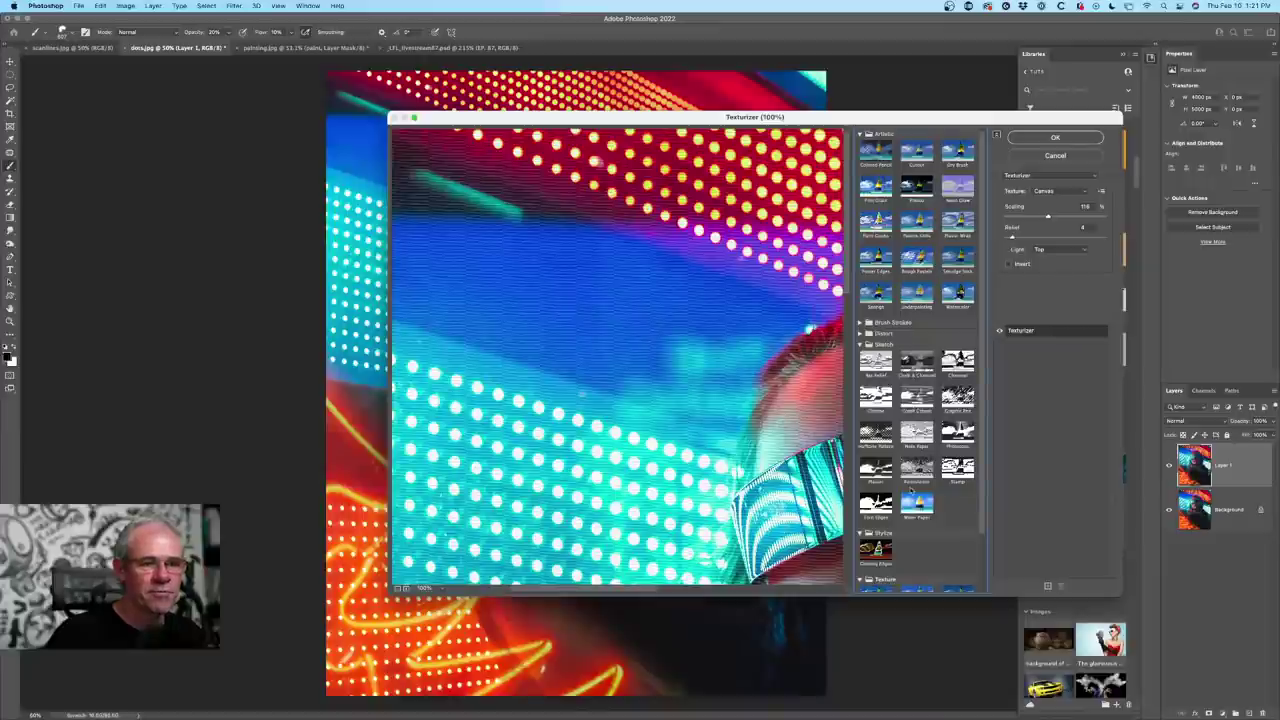
left_click(884, 441)
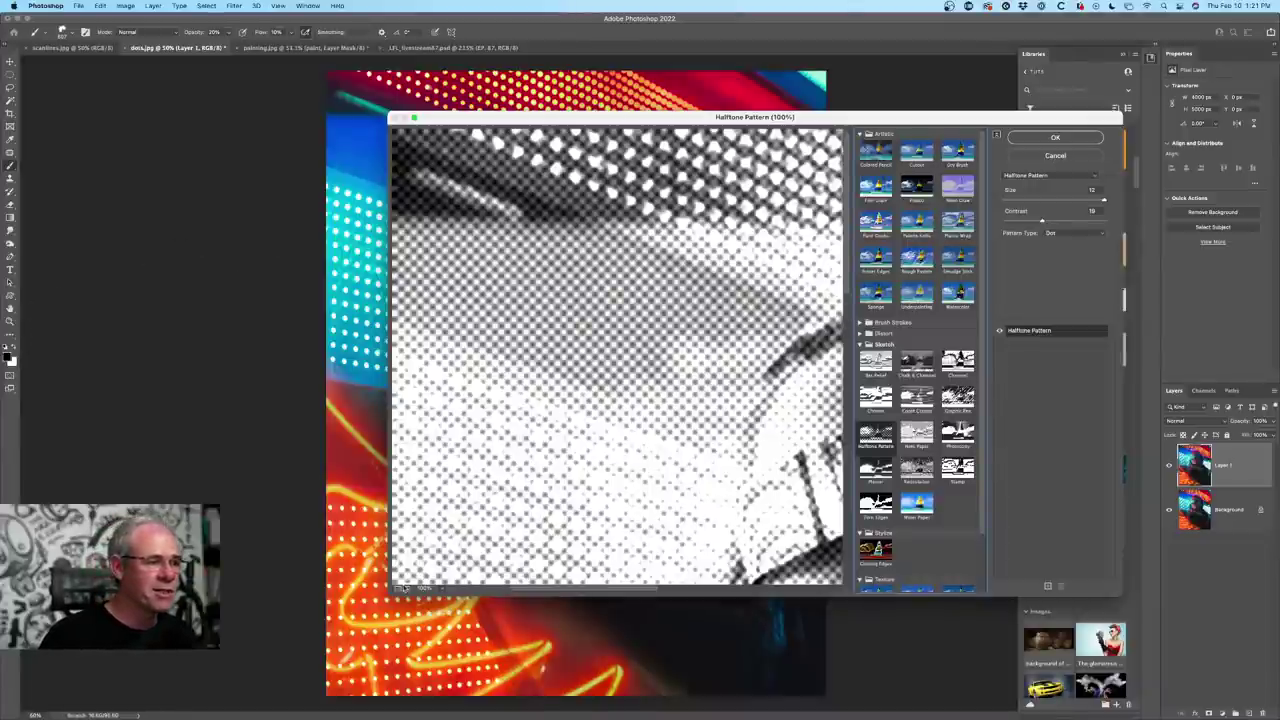
left_click(397, 589)
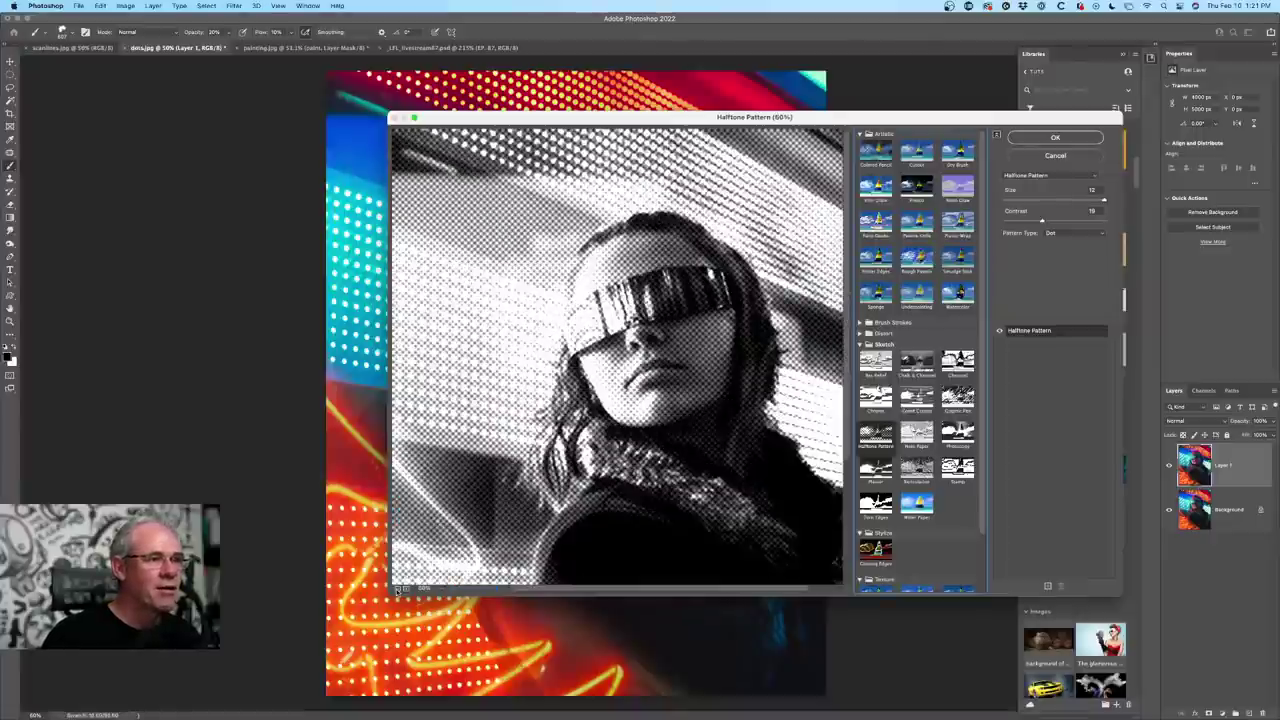
left_click(397, 589)
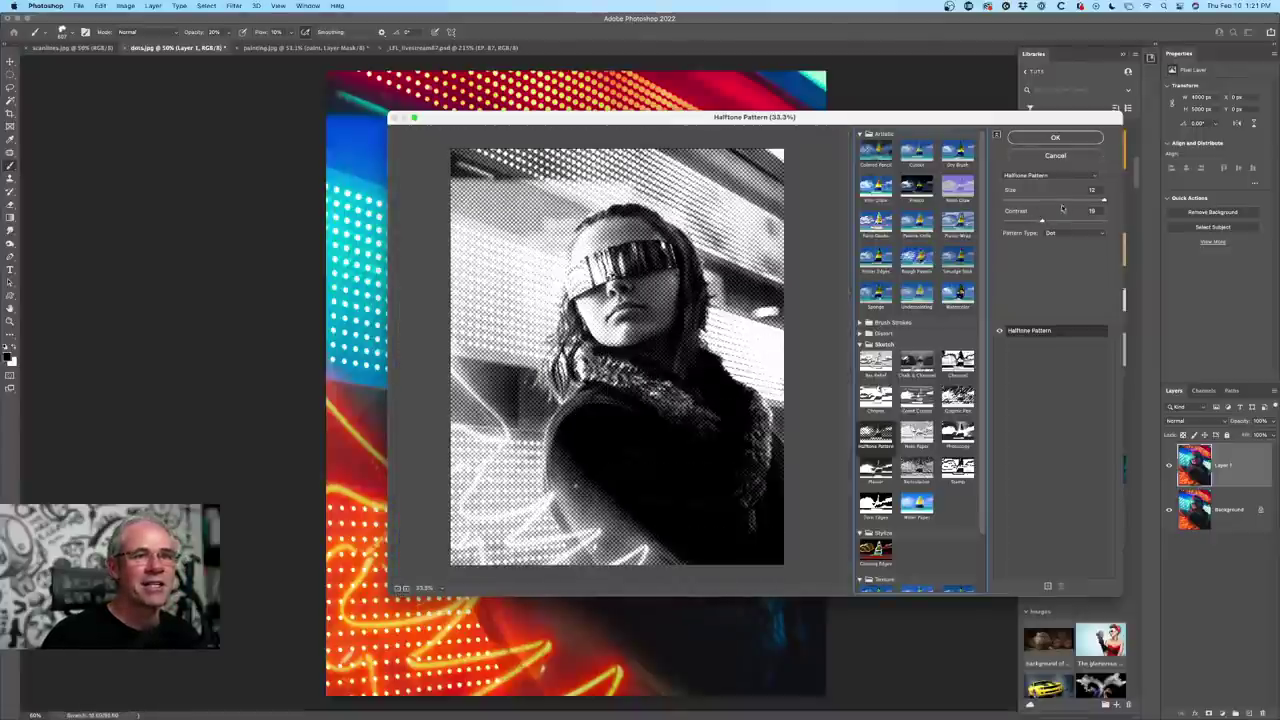
- Tune the Halftone Pattern Size and Contrast sliders and apply the filter to Layer 1
left_click_drag(1104, 200, 1023, 201)
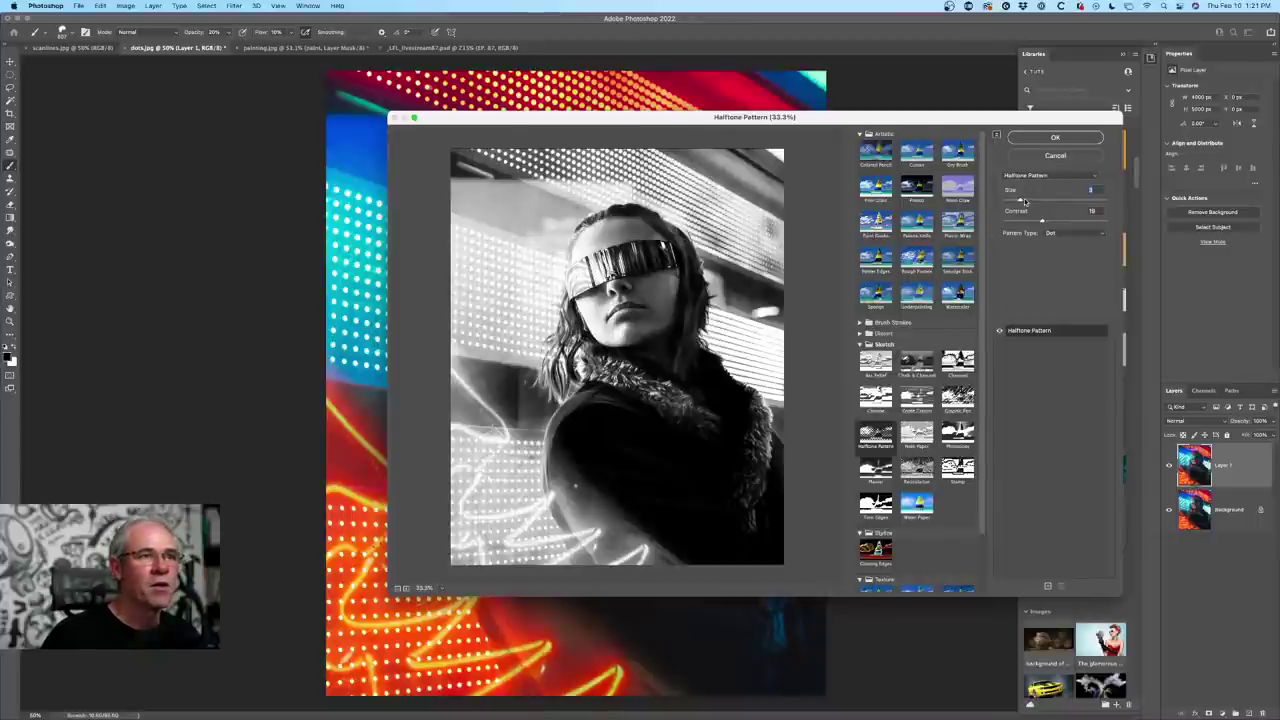
left_click_drag(1020, 202, 1041, 202)
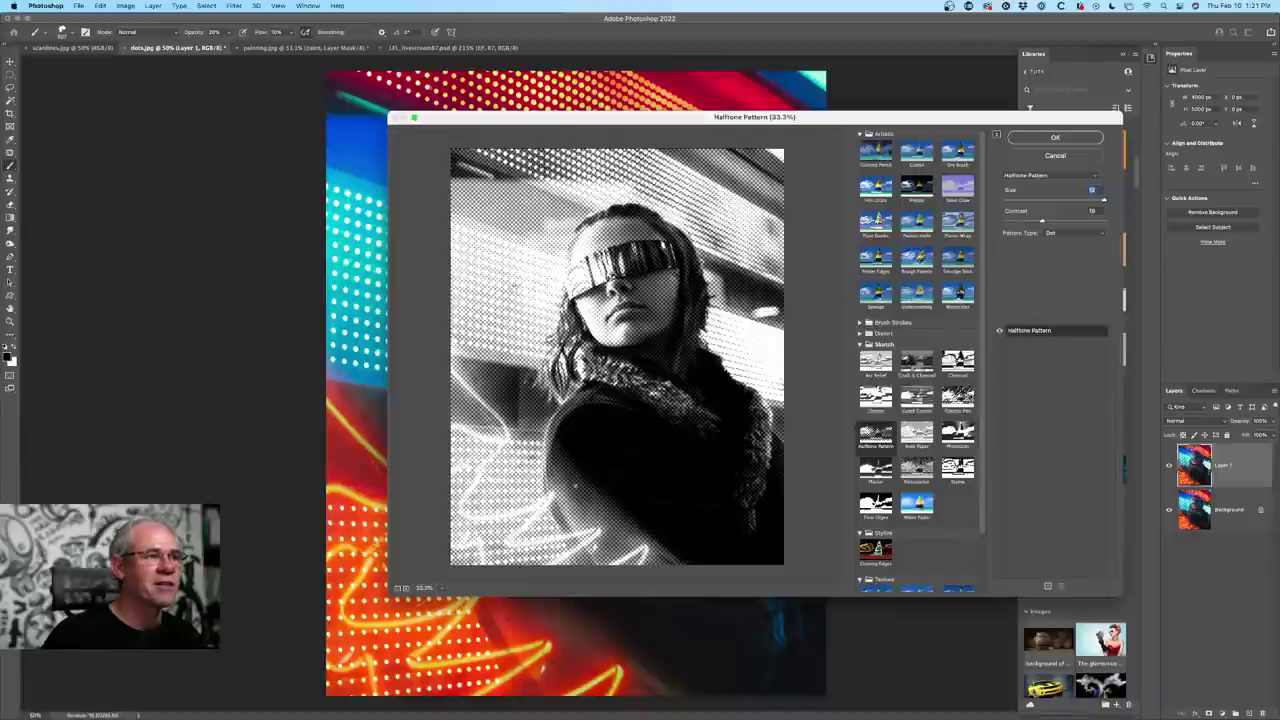
left_click_drag(1040, 220, 1113, 225)
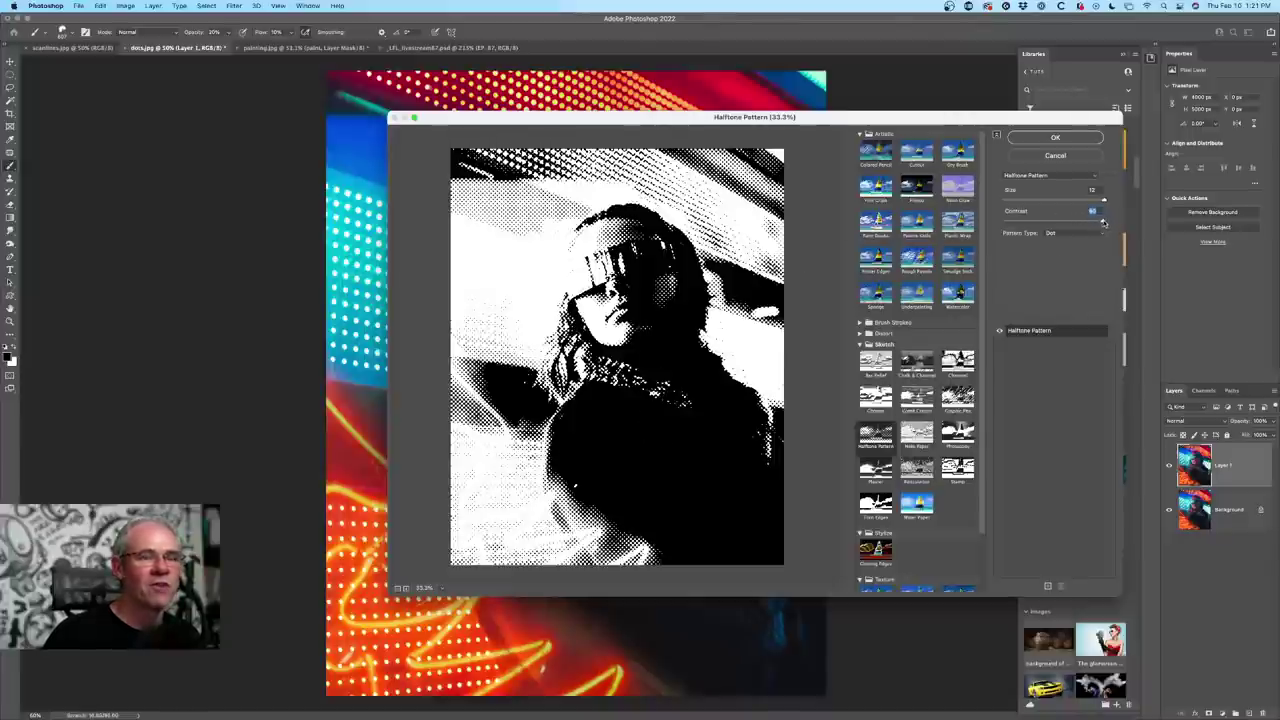
left_click_drag(1103, 222, 1088, 222)
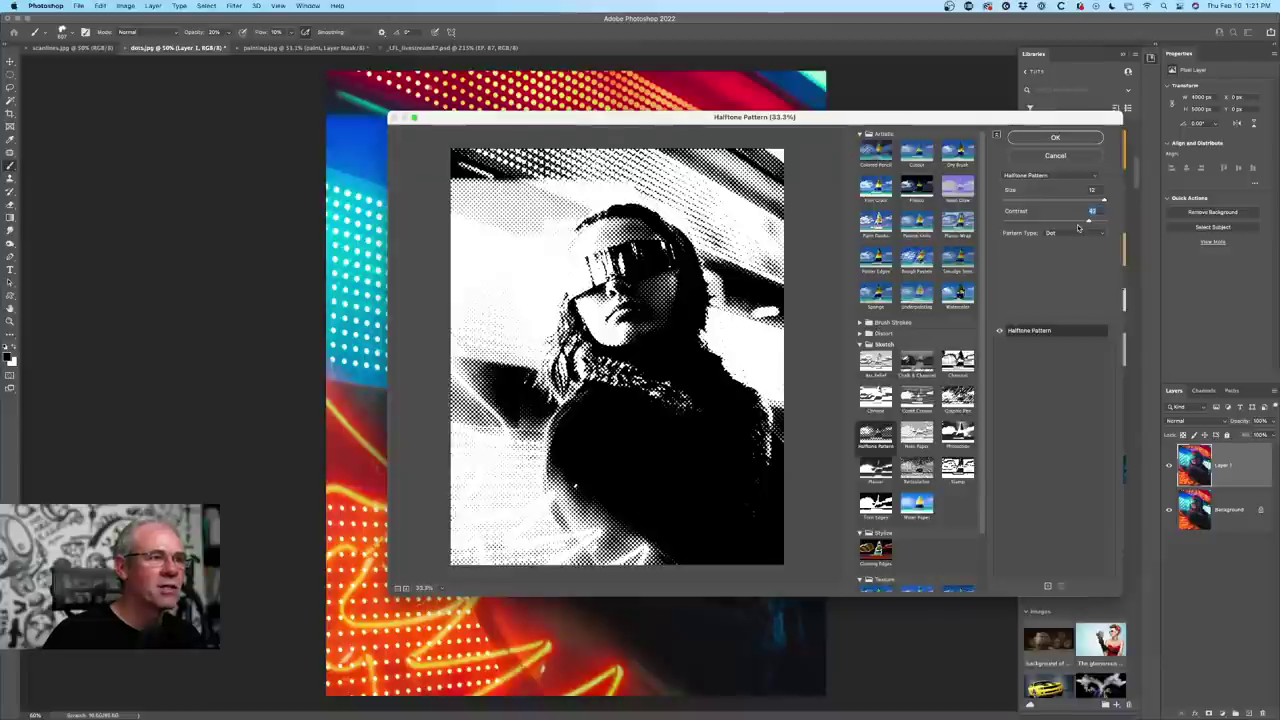
left_click_drag(1088, 222, 1068, 222)
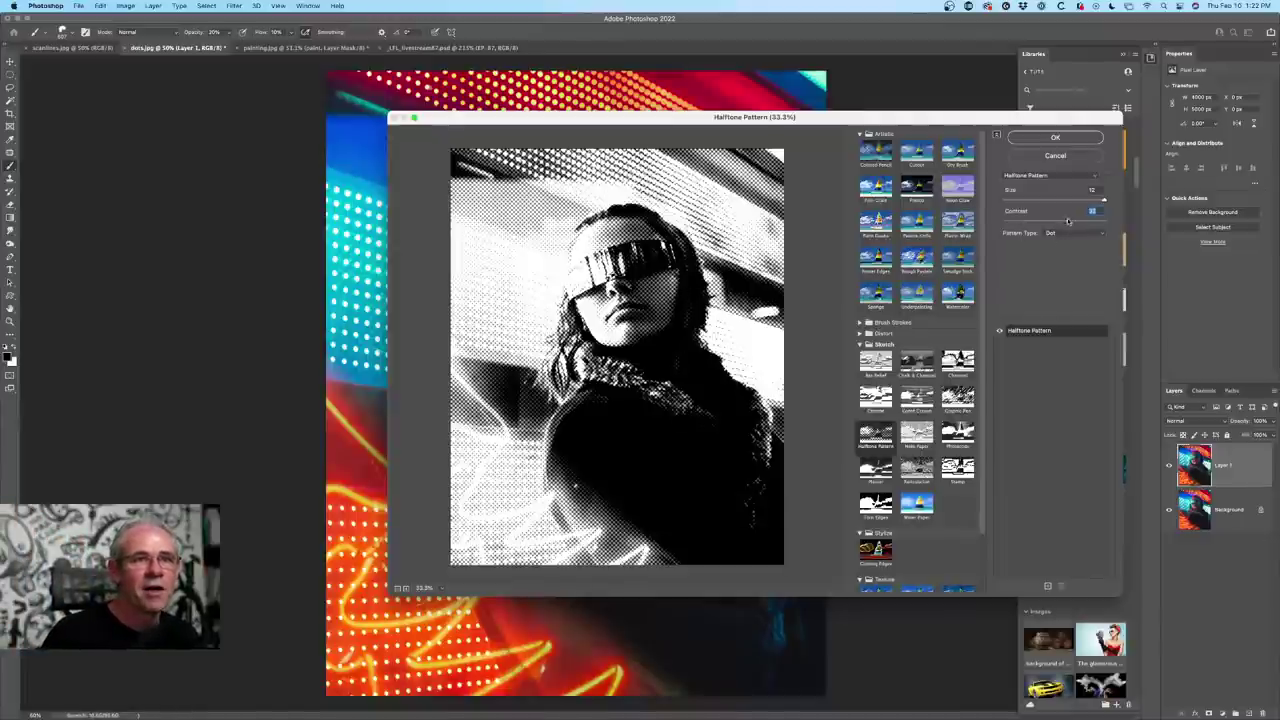
left_click_drag(1067, 221, 1036, 224)
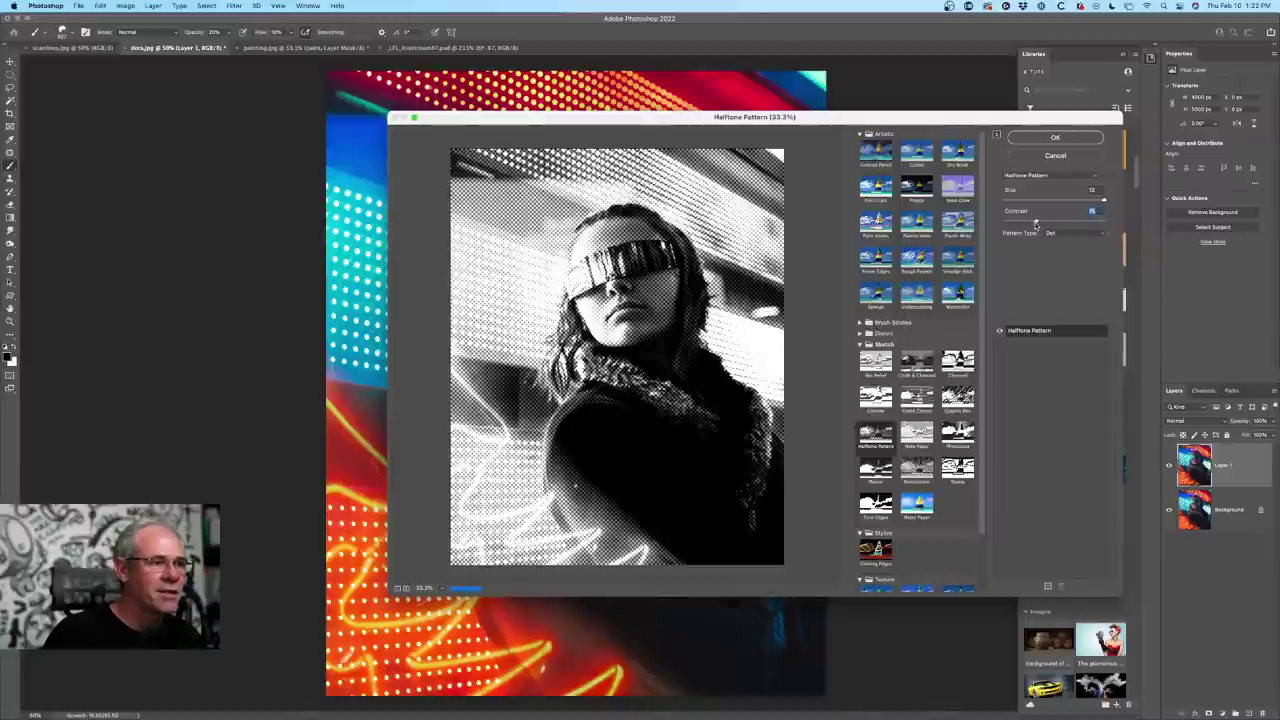
left_click_drag(1036, 224, 1034, 222)
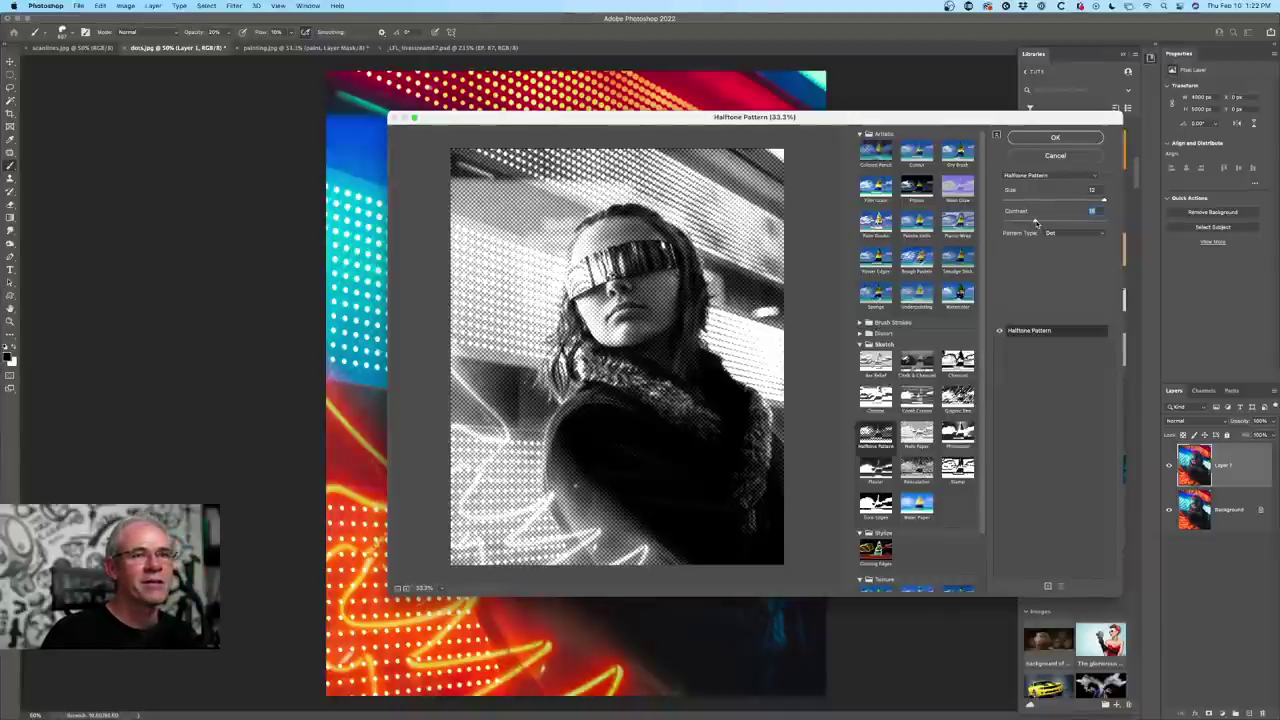
left_click_drag(1036, 222, 1042, 222)
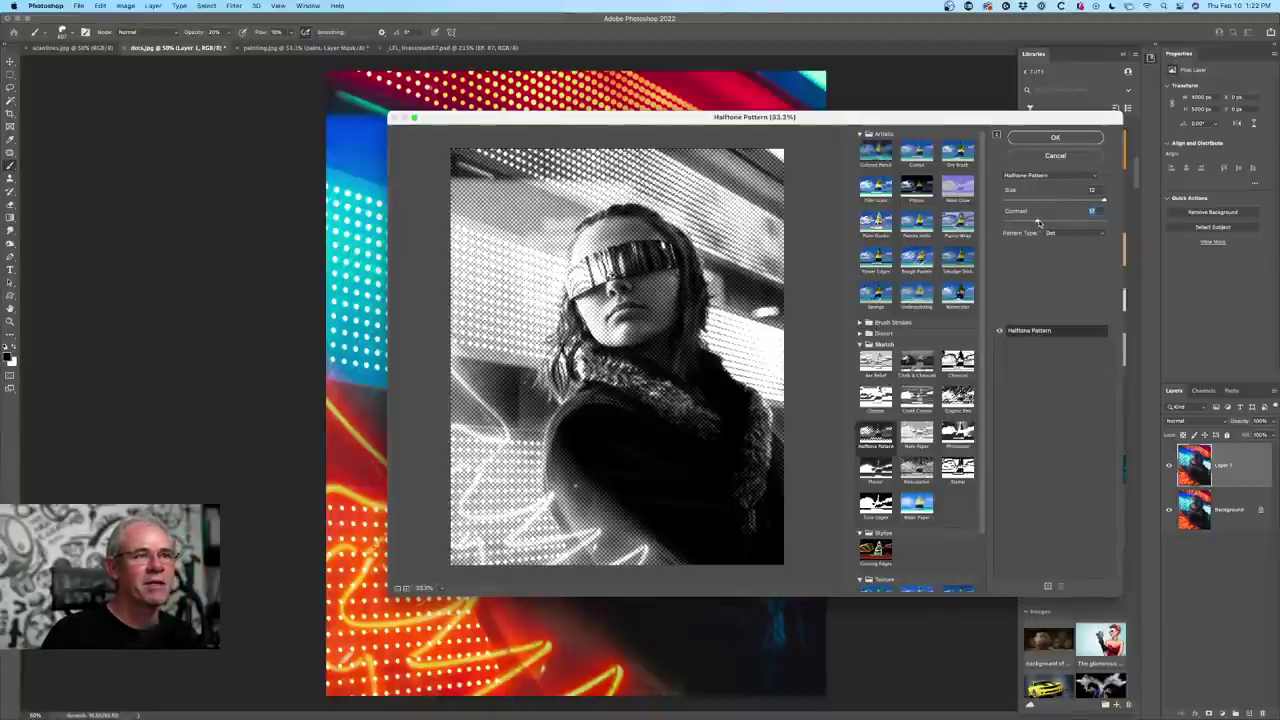
left_click(1056, 138)
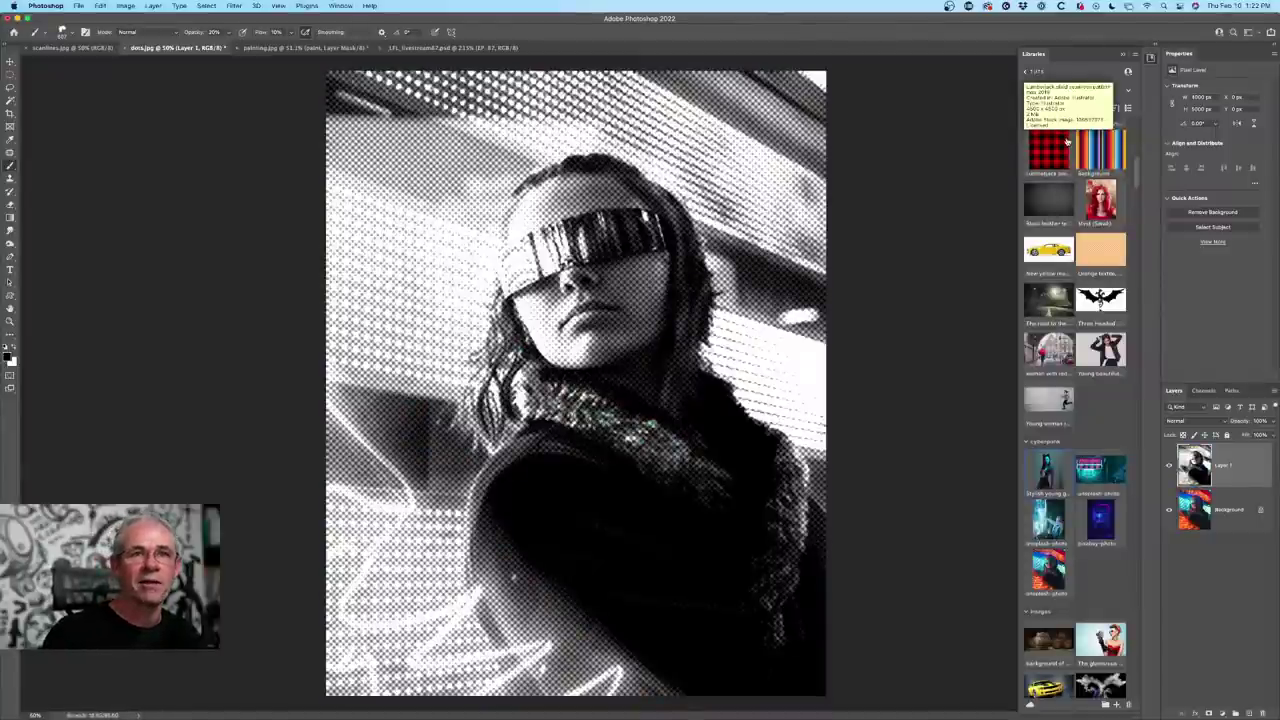
- Try Luminosity blending on Layer 1, then set it back to Normal
left_click(1237, 503)
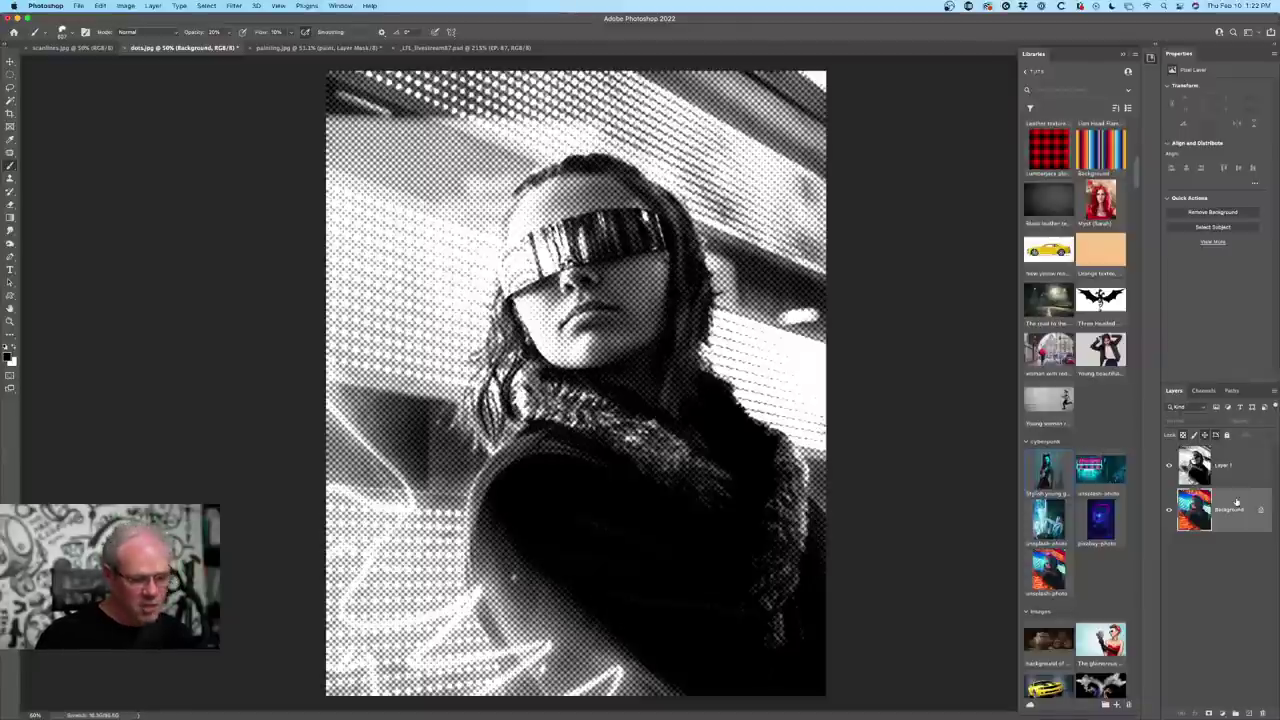
left_click(1224, 460)
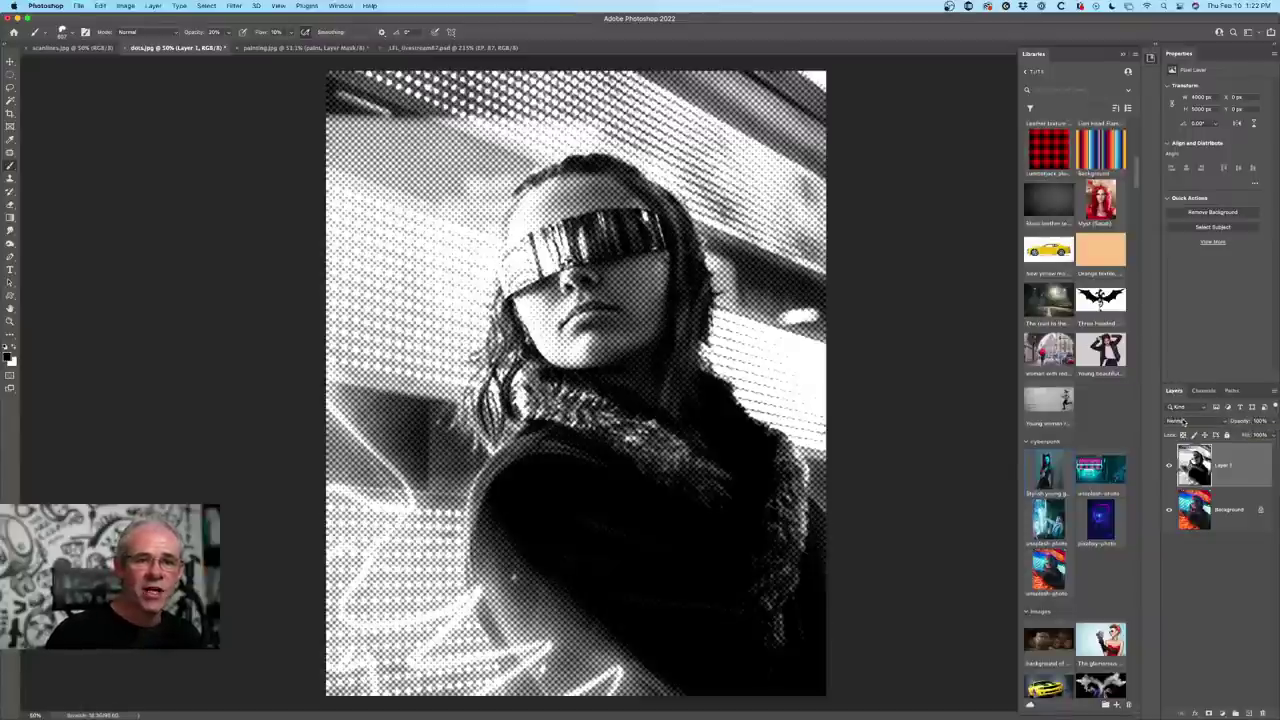
left_click(1186, 423)
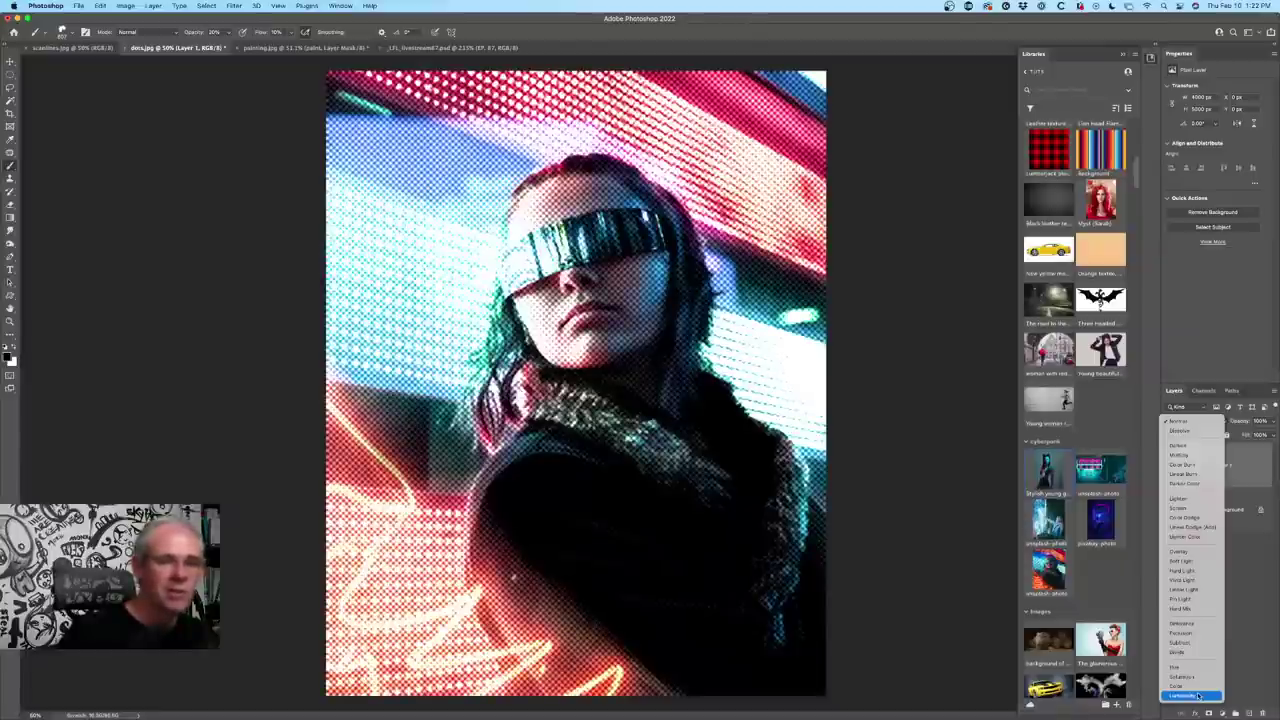
left_click(1198, 695)
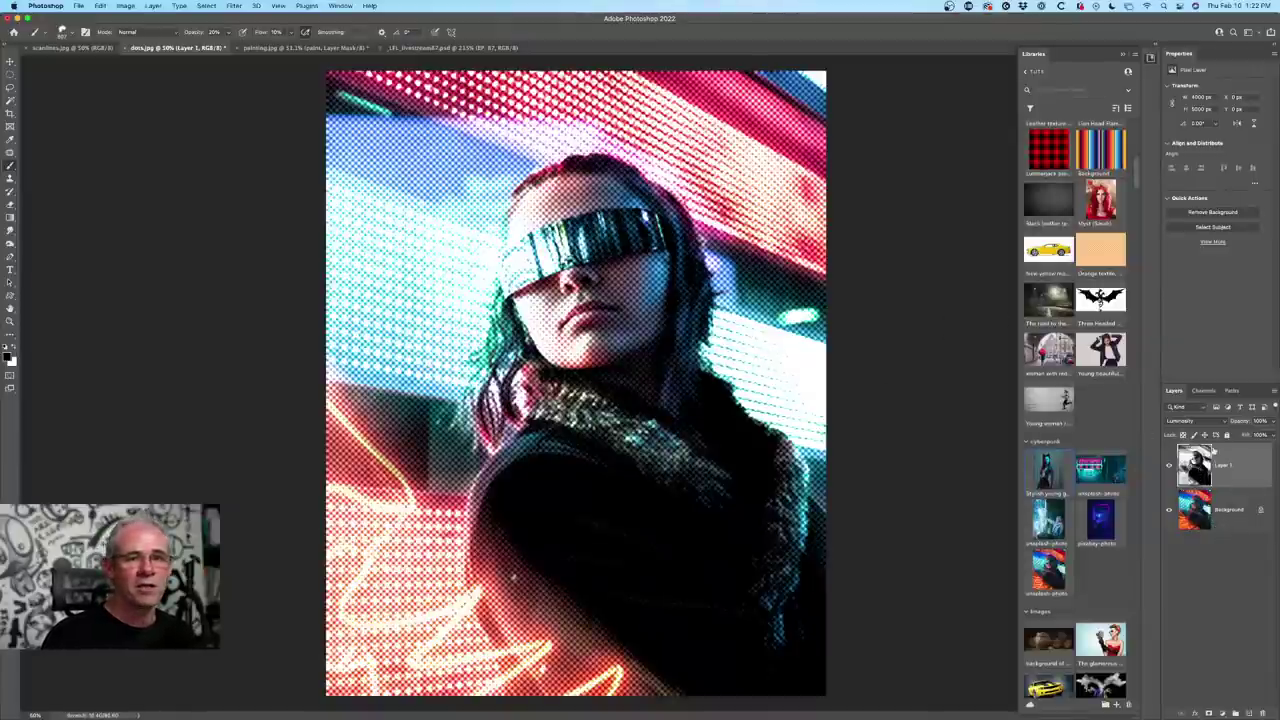
left_click(1196, 421)
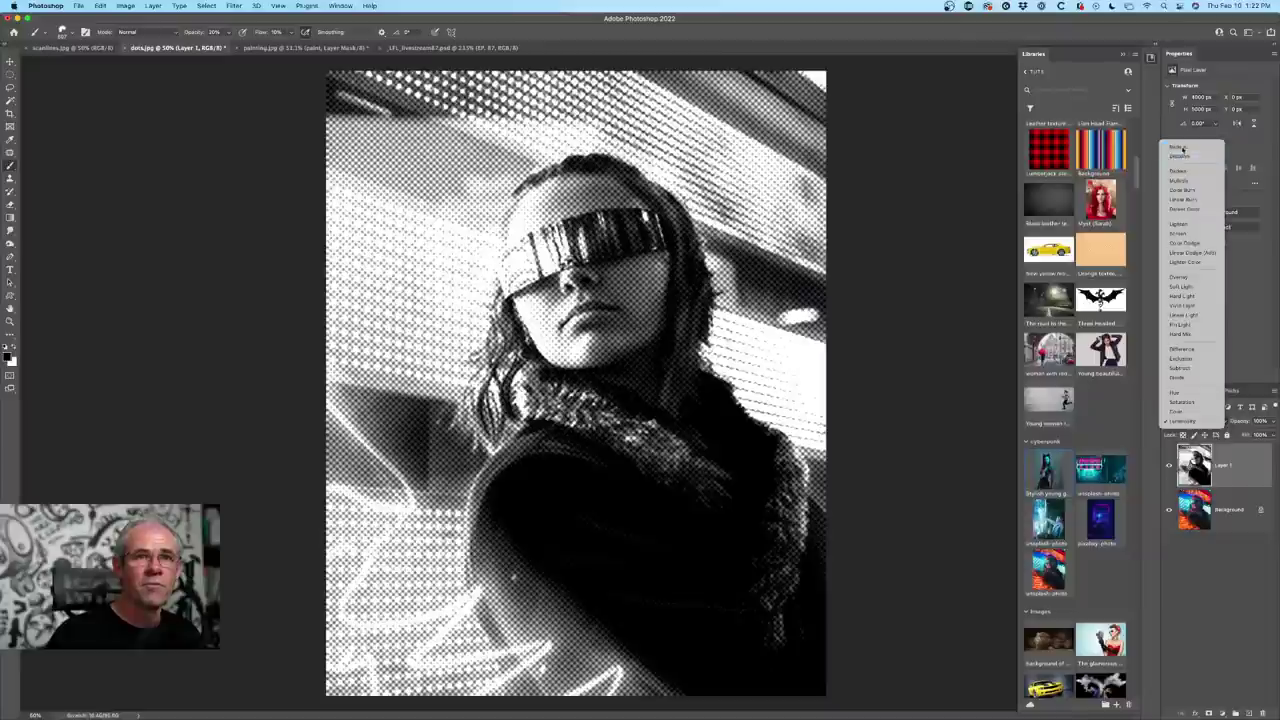
left_click(1192, 146)
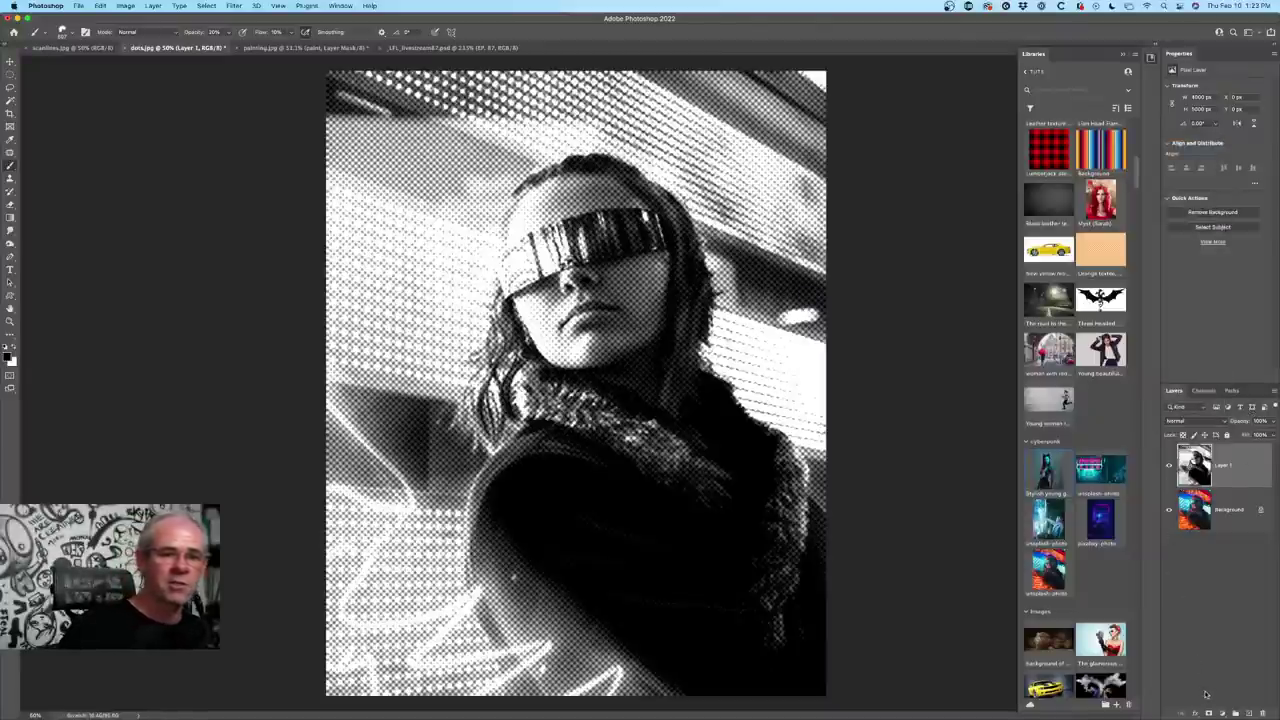
left_click(1222, 713)
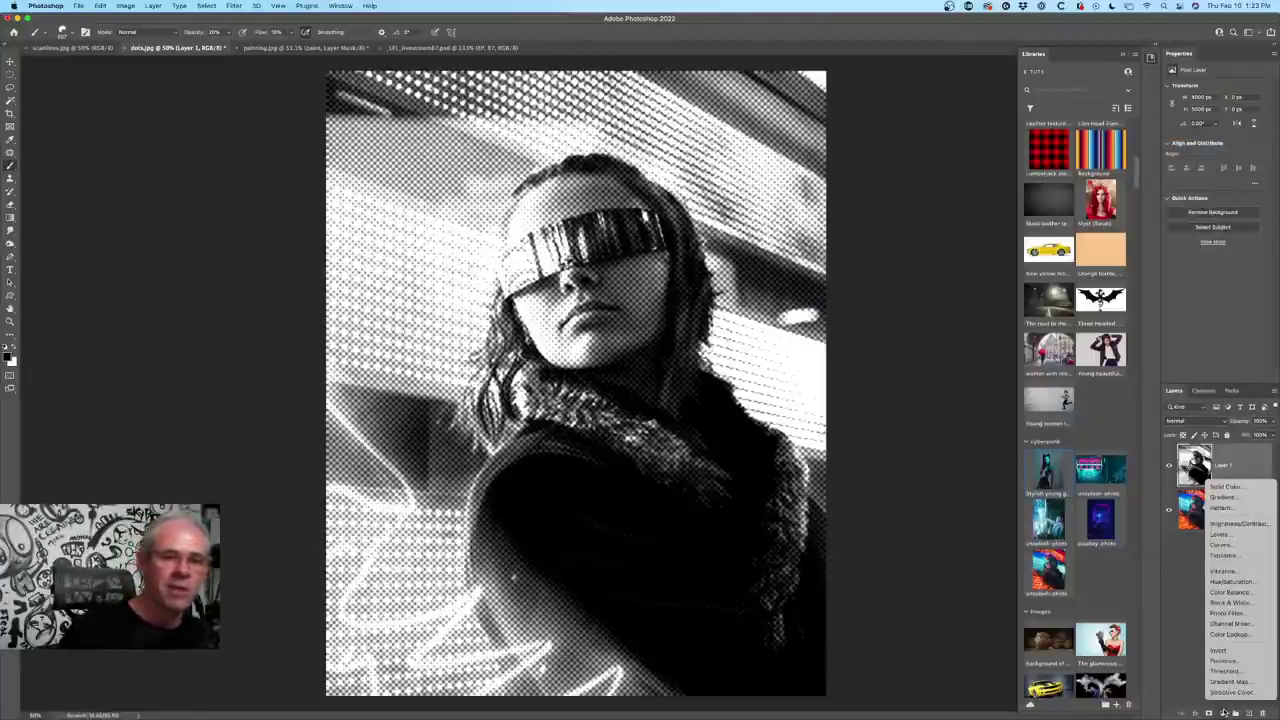
- Add a Gradient Fill layer and try Oranges and Pastels presets, ending on pink-to-lavender
left_click(1257, 499)
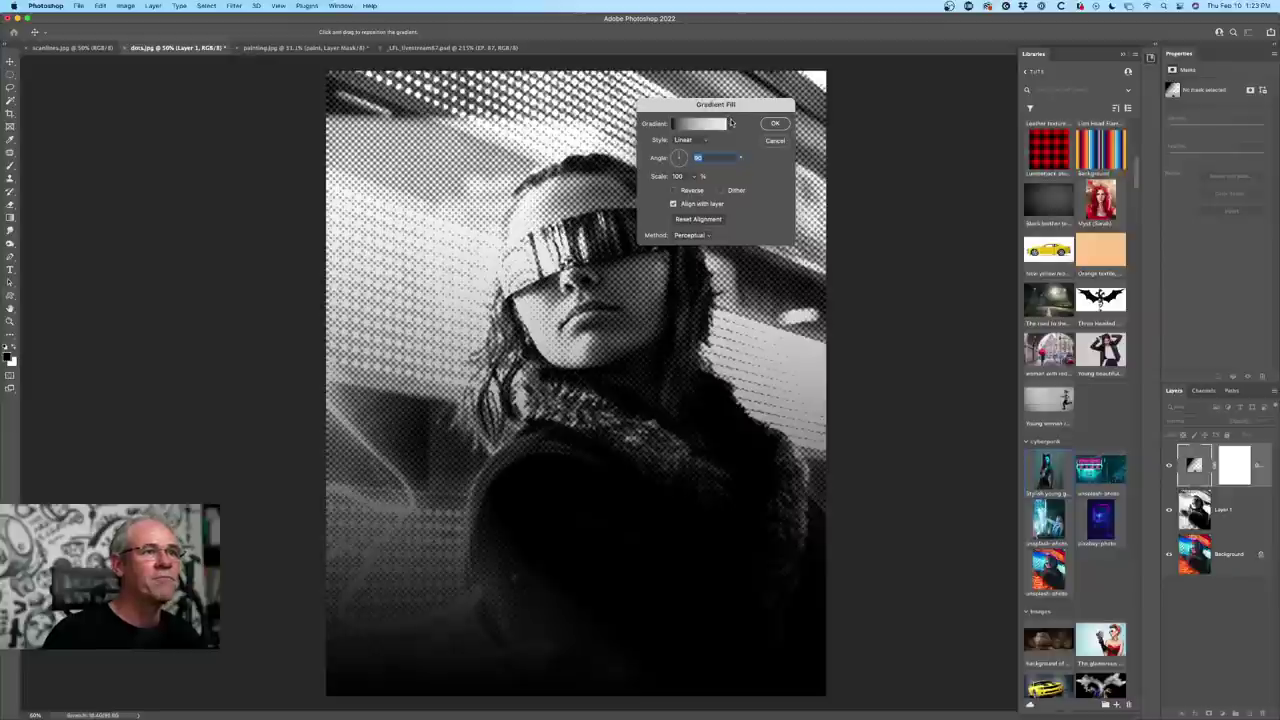
left_click(733, 122)
left_click(647, 274)
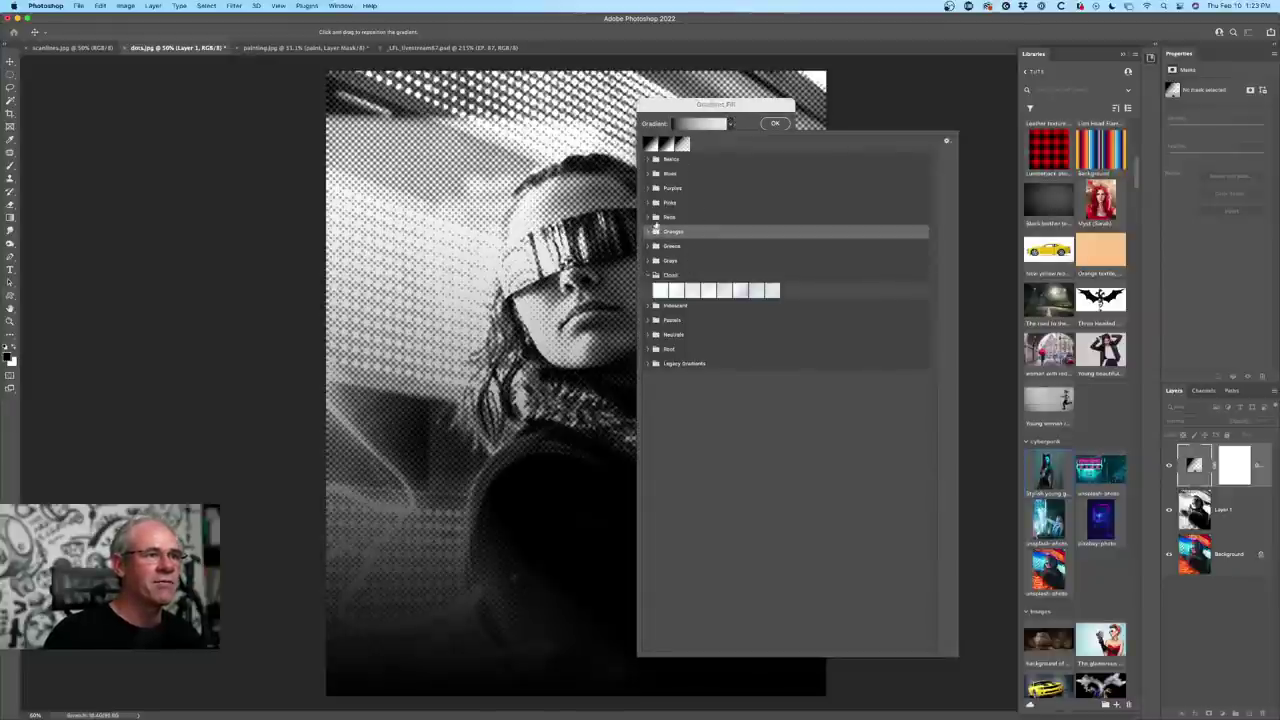
left_click(648, 233)
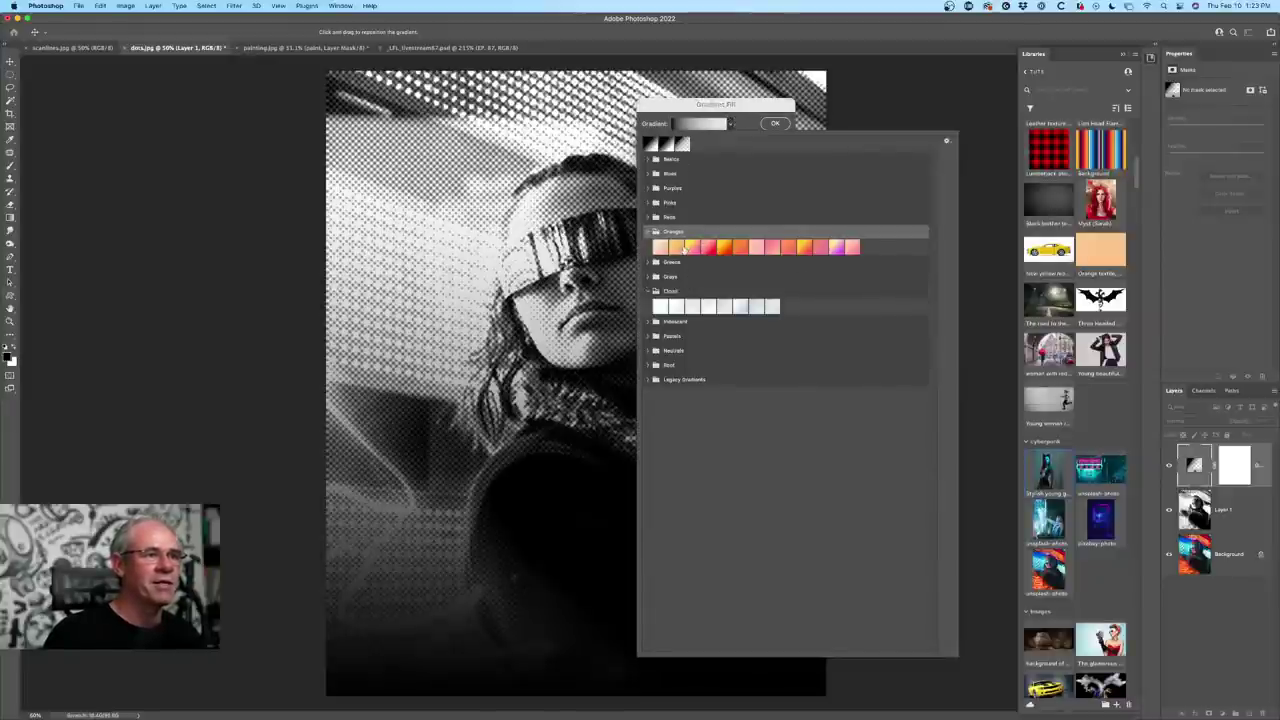
left_click(684, 248)
left_click(820, 246)
left_click(772, 247)
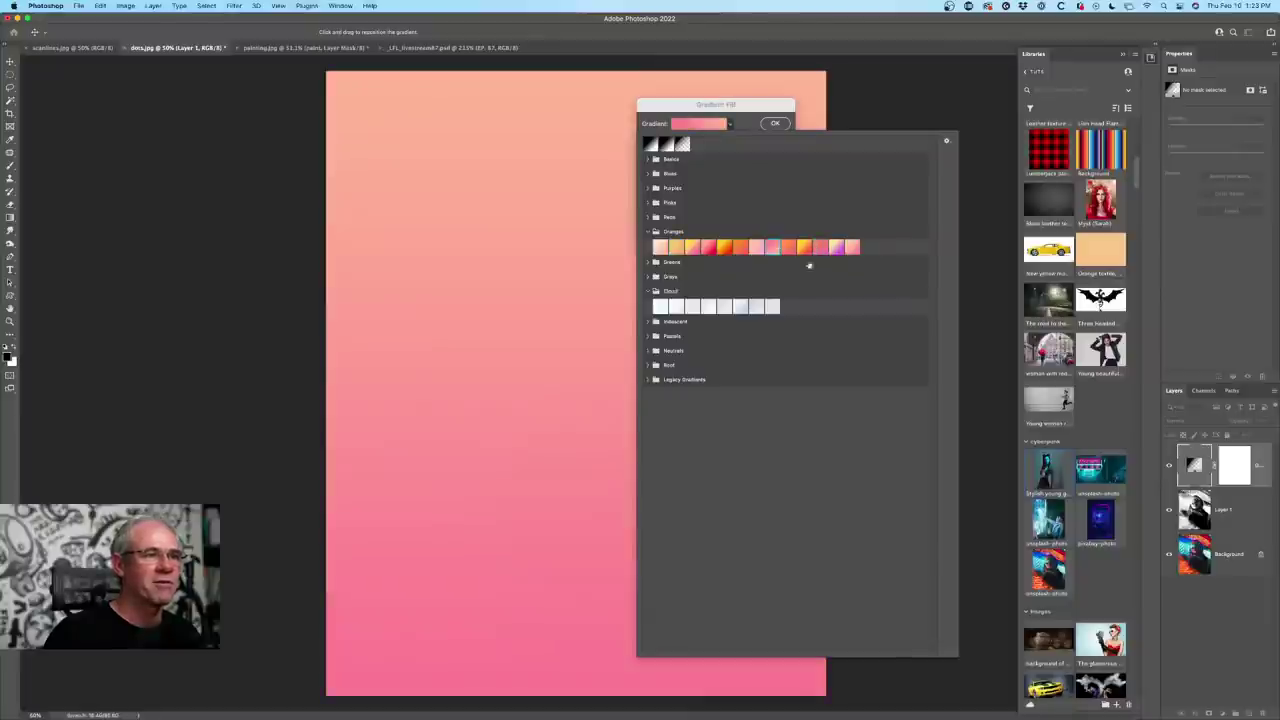
left_click(648, 337)
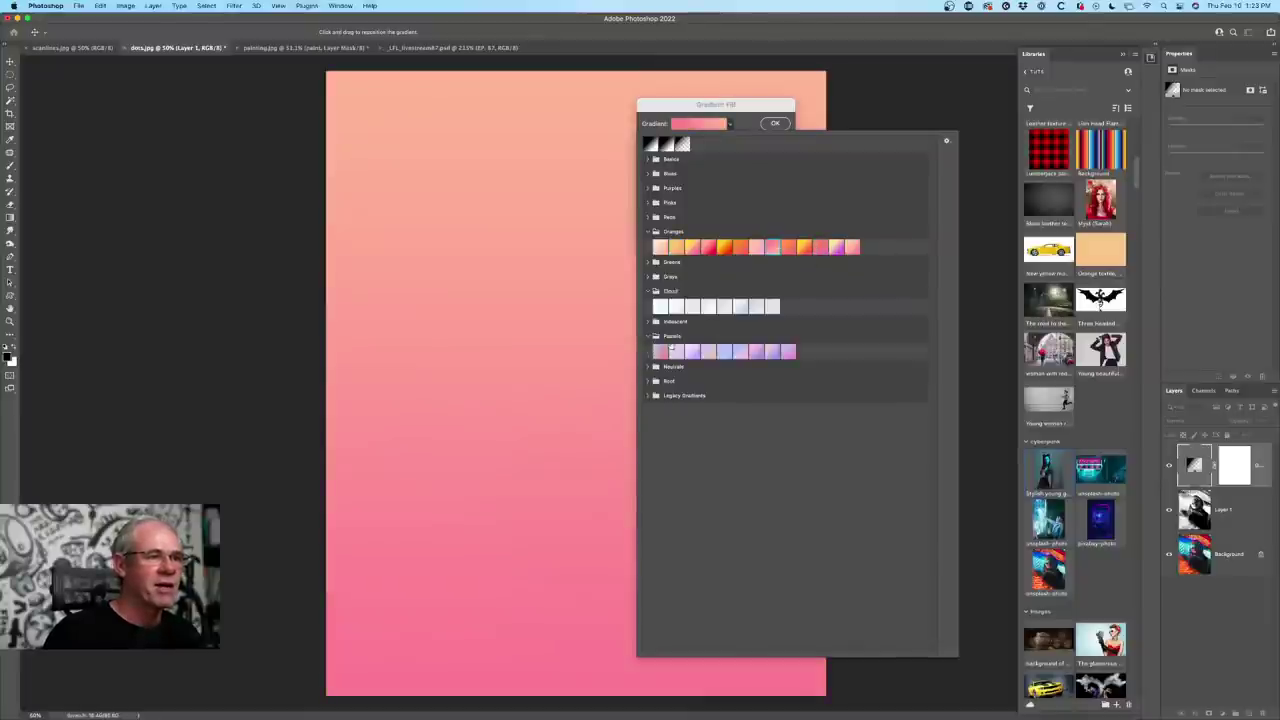
left_click(672, 351)
left_click(662, 351)
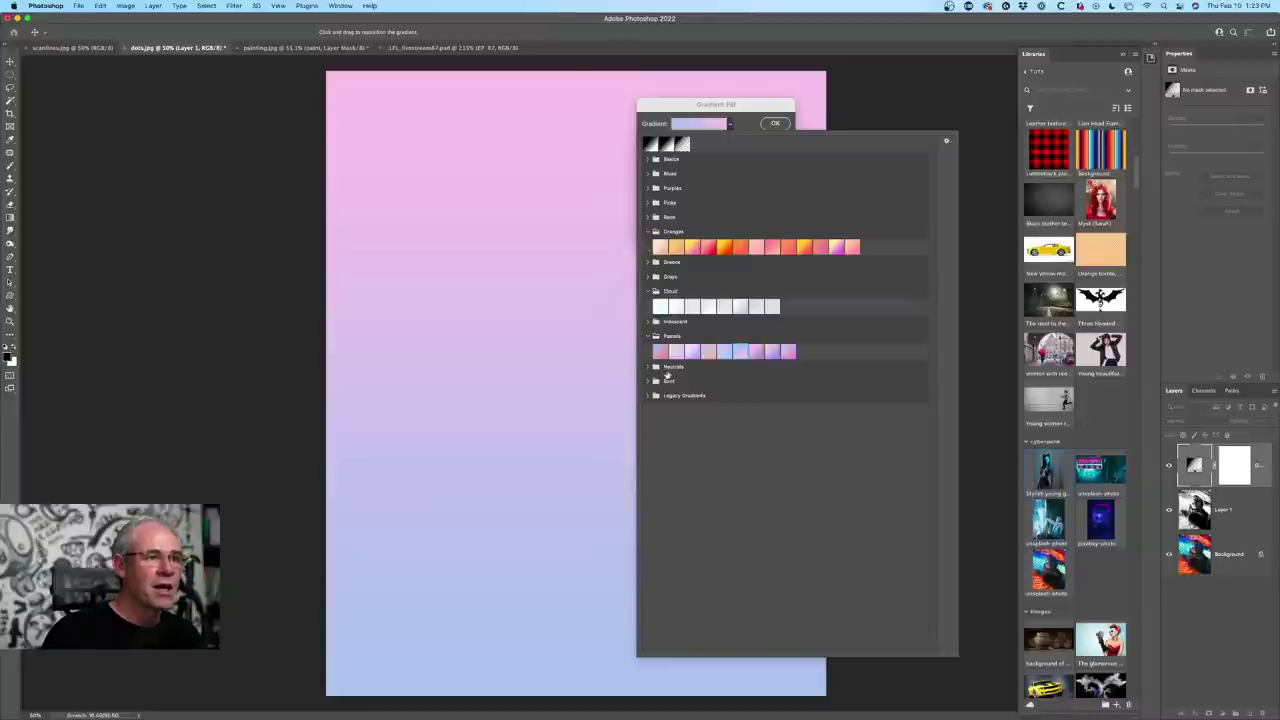
- Expand the Root and Legacy Gradients groups and check the preset options menu
left_click(650, 381)
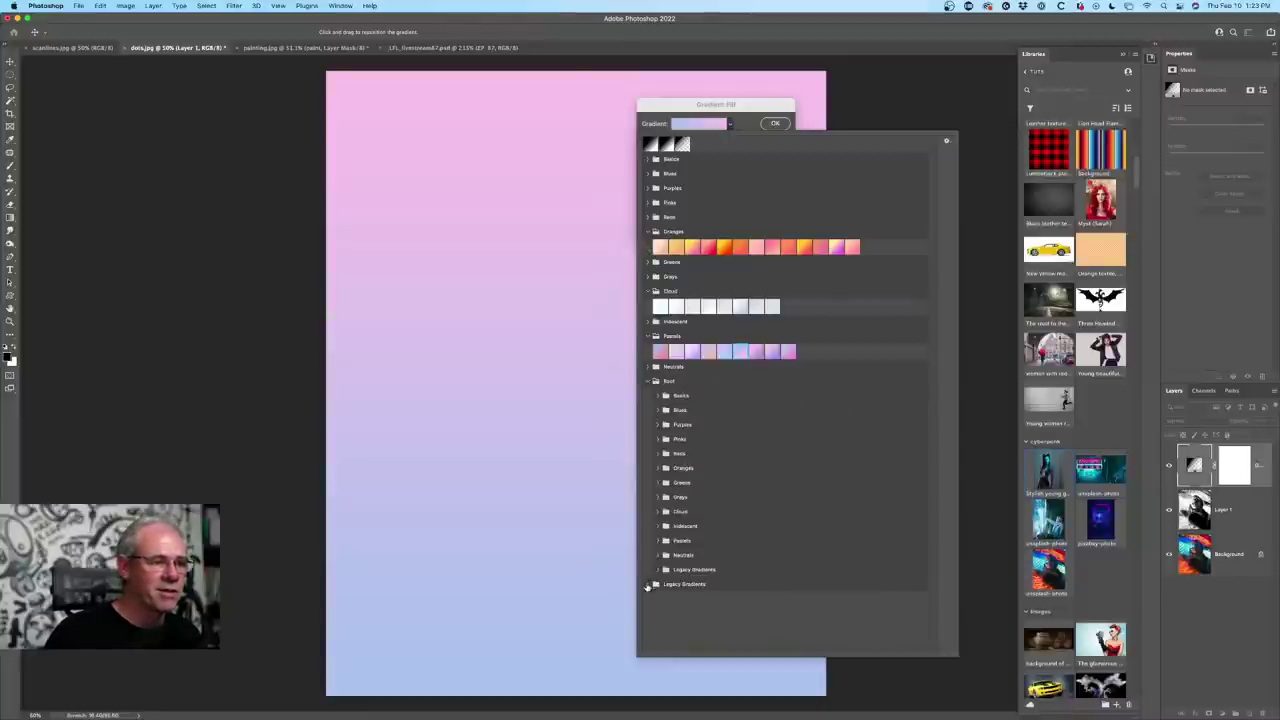
left_click(658, 584)
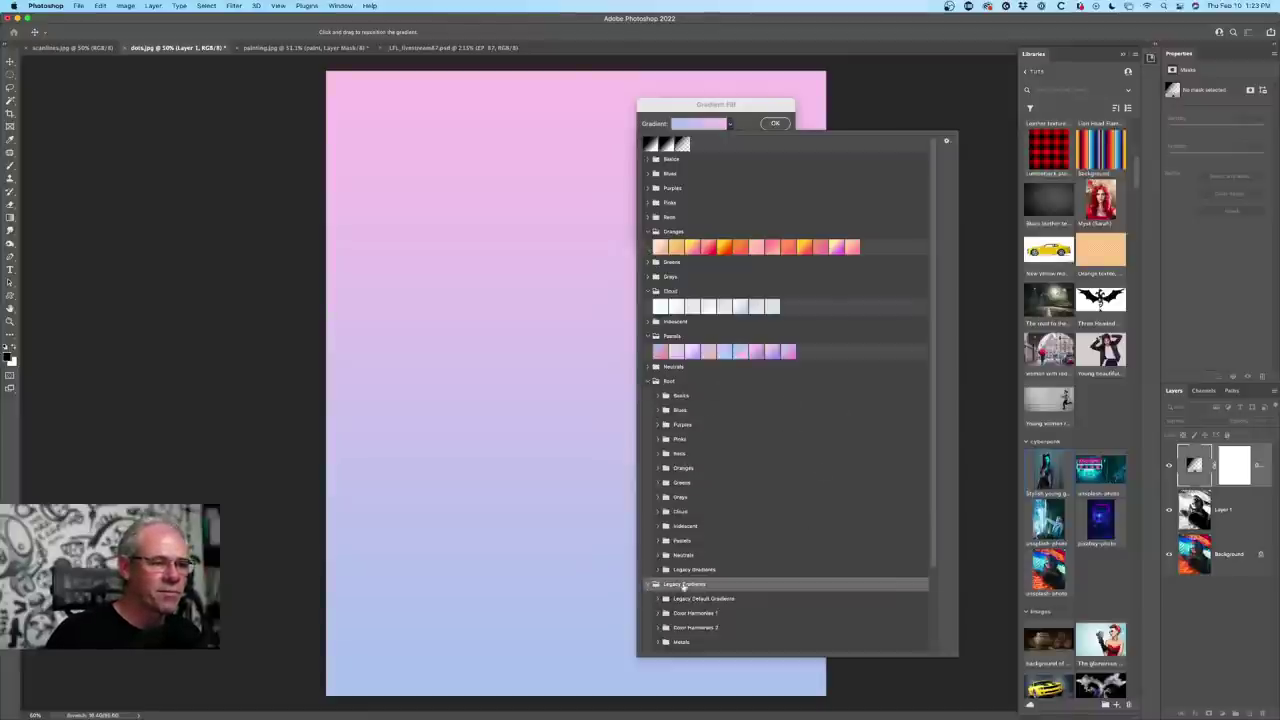
left_click(647, 585)
scroll(794, 457, "down", 2)
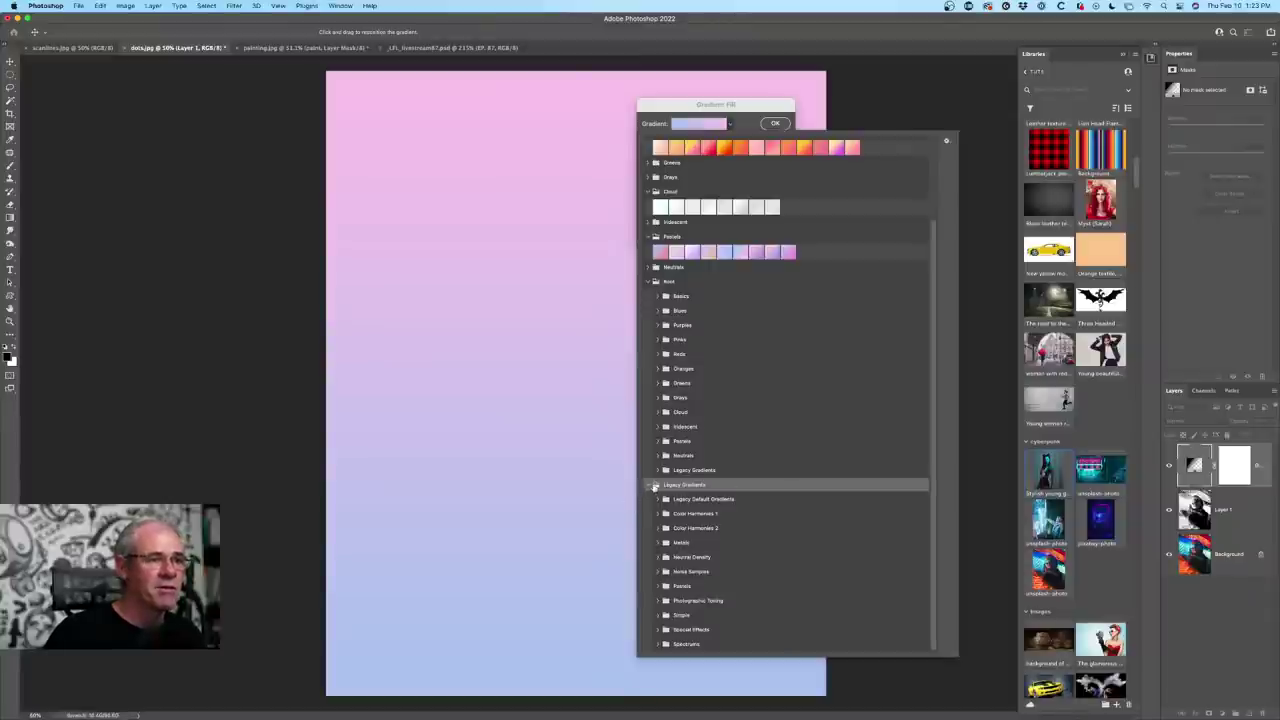
left_click(948, 142)
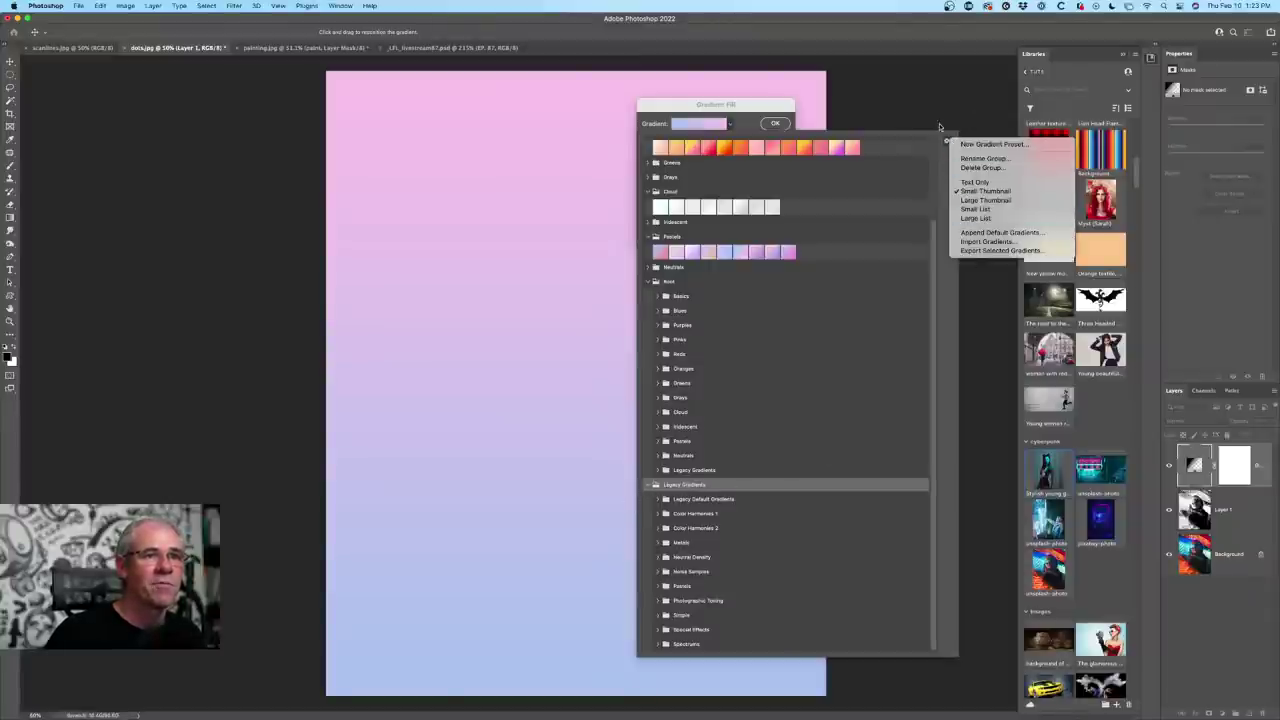
left_click(917, 139)
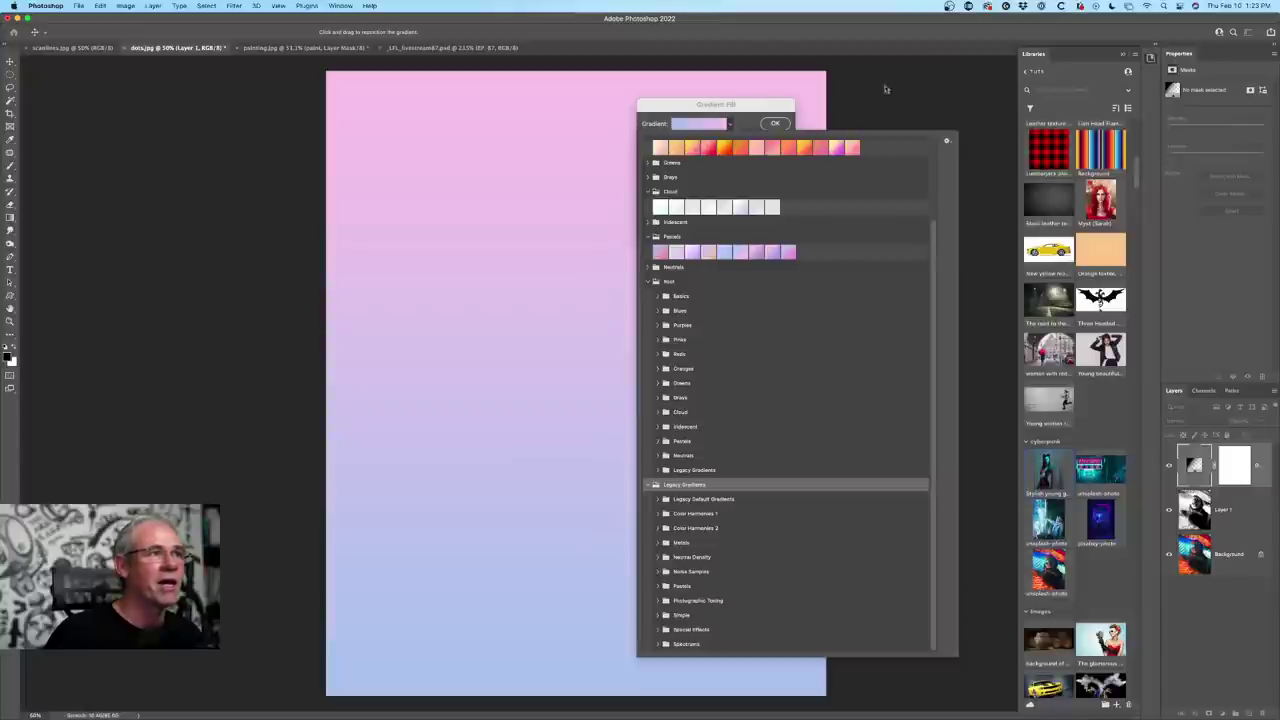
left_click(340, 5)
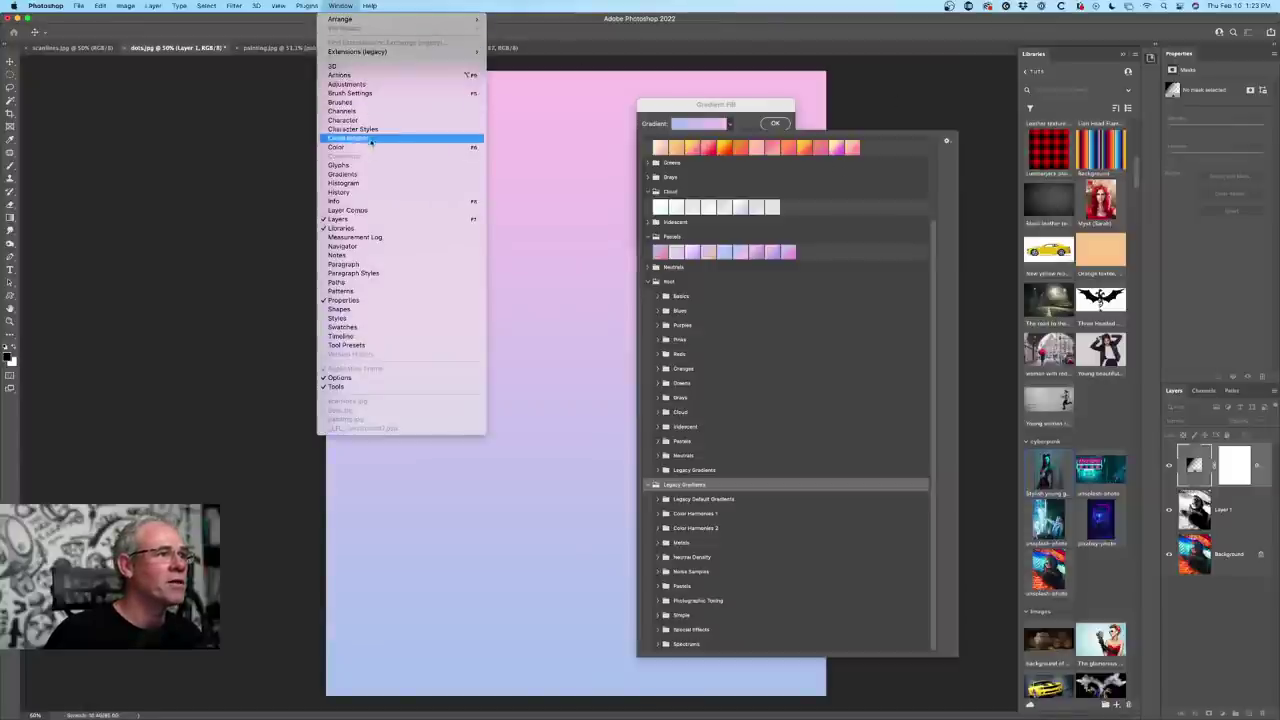
- Apply the rainbow Spectrum preset from Legacy Default Gradients to the gradient fill
left_click(366, 176)
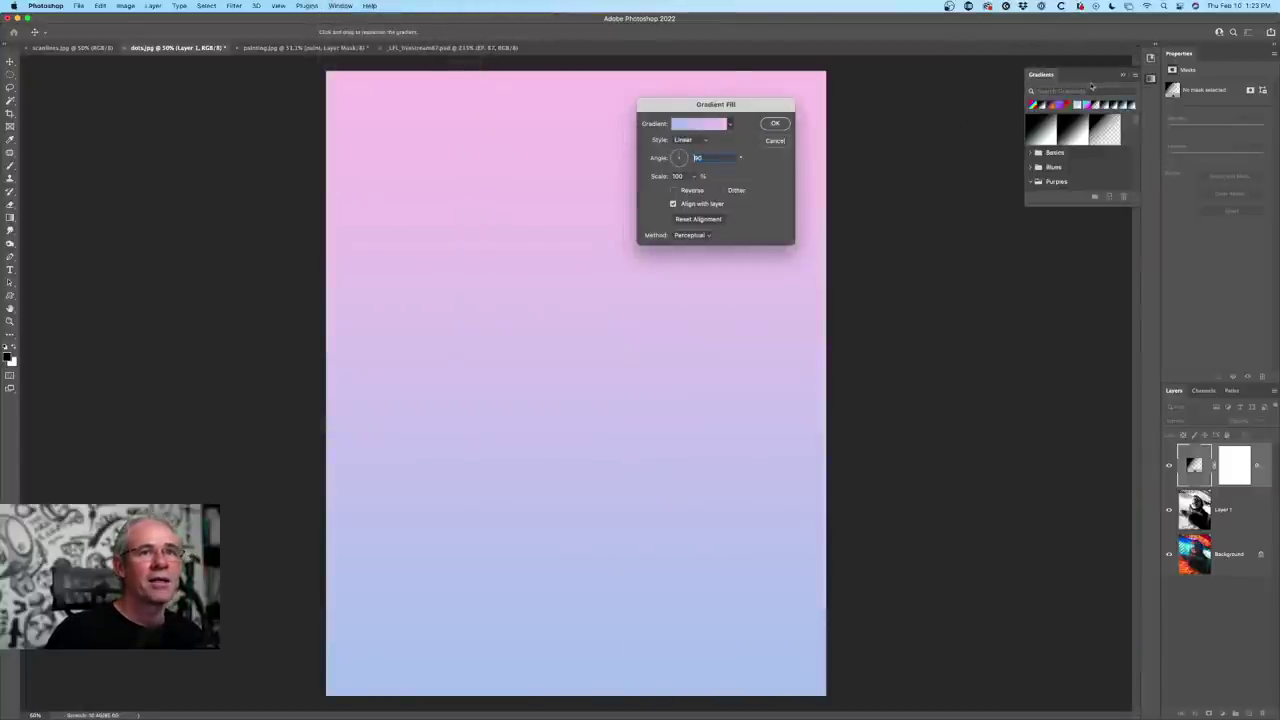
left_click(1136, 76)
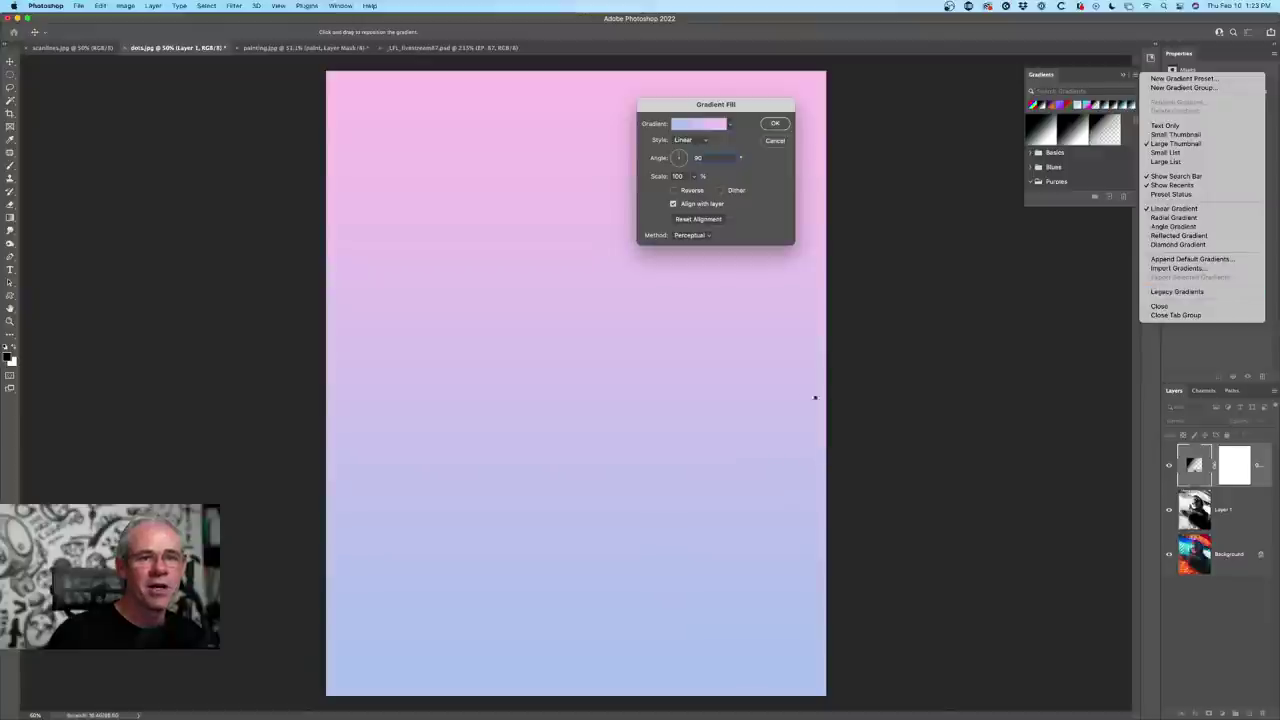
left_click(742, 123)
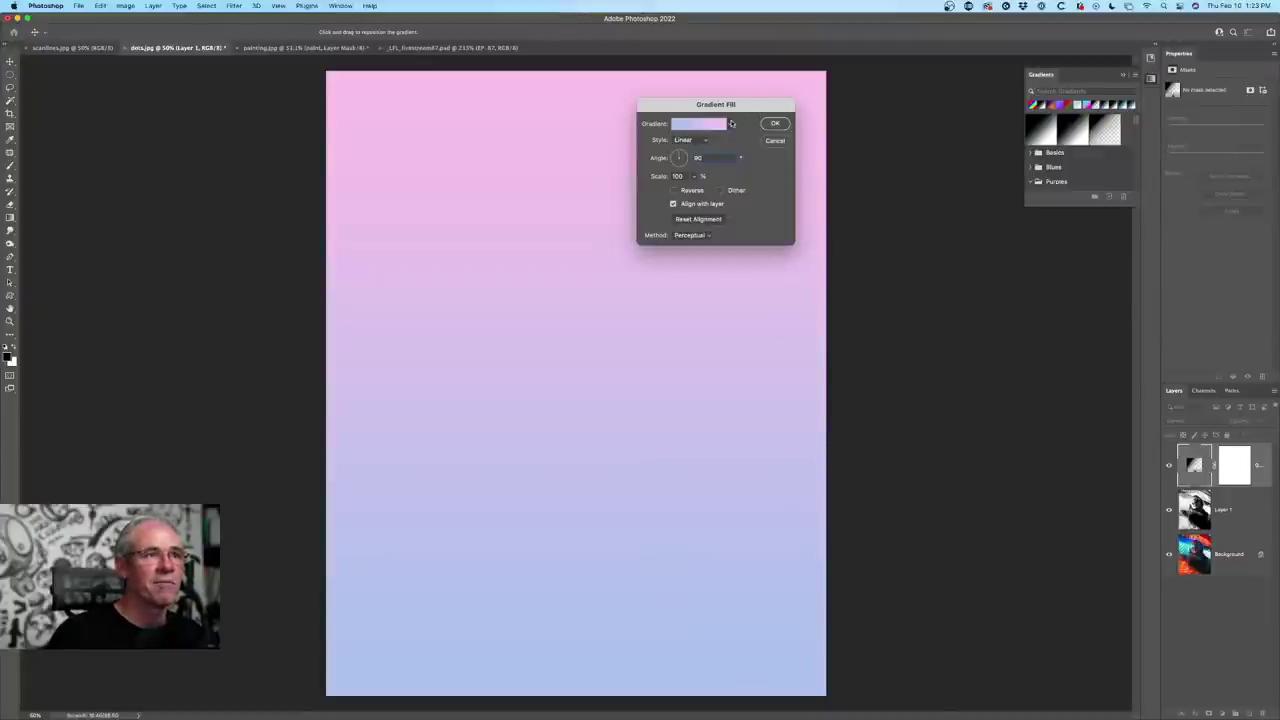
left_click(731, 124)
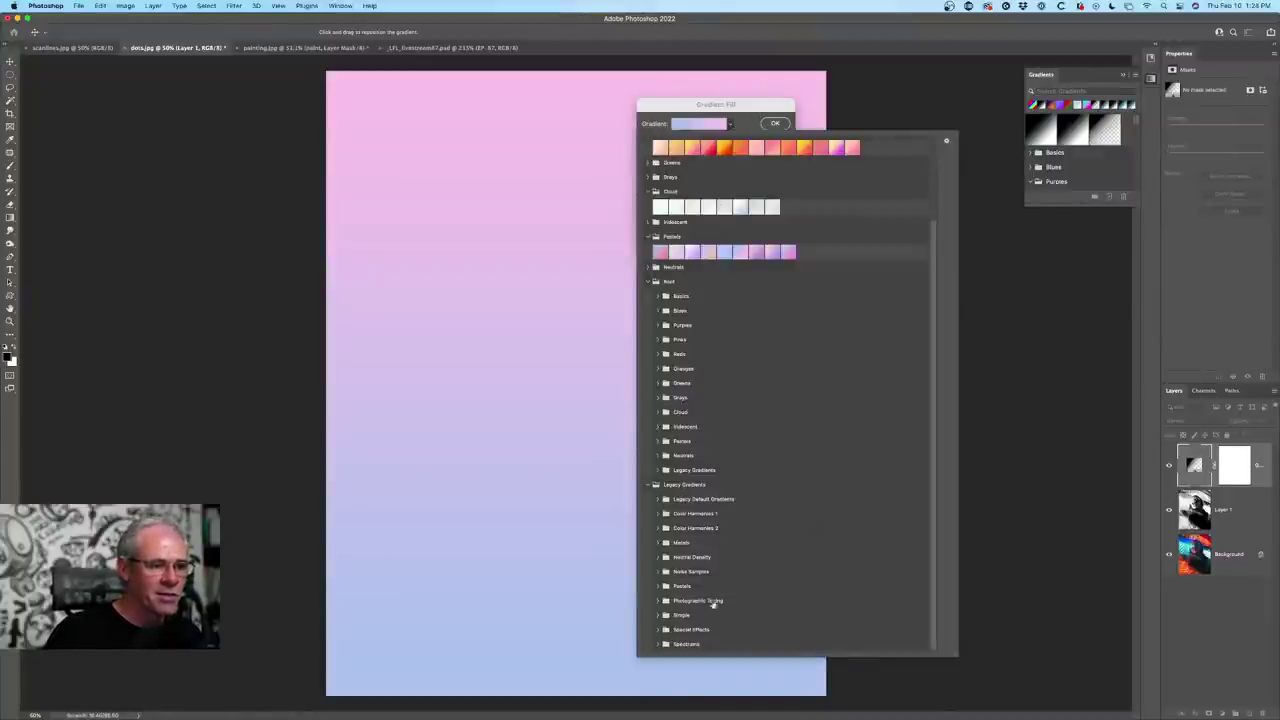
left_click(657, 500)
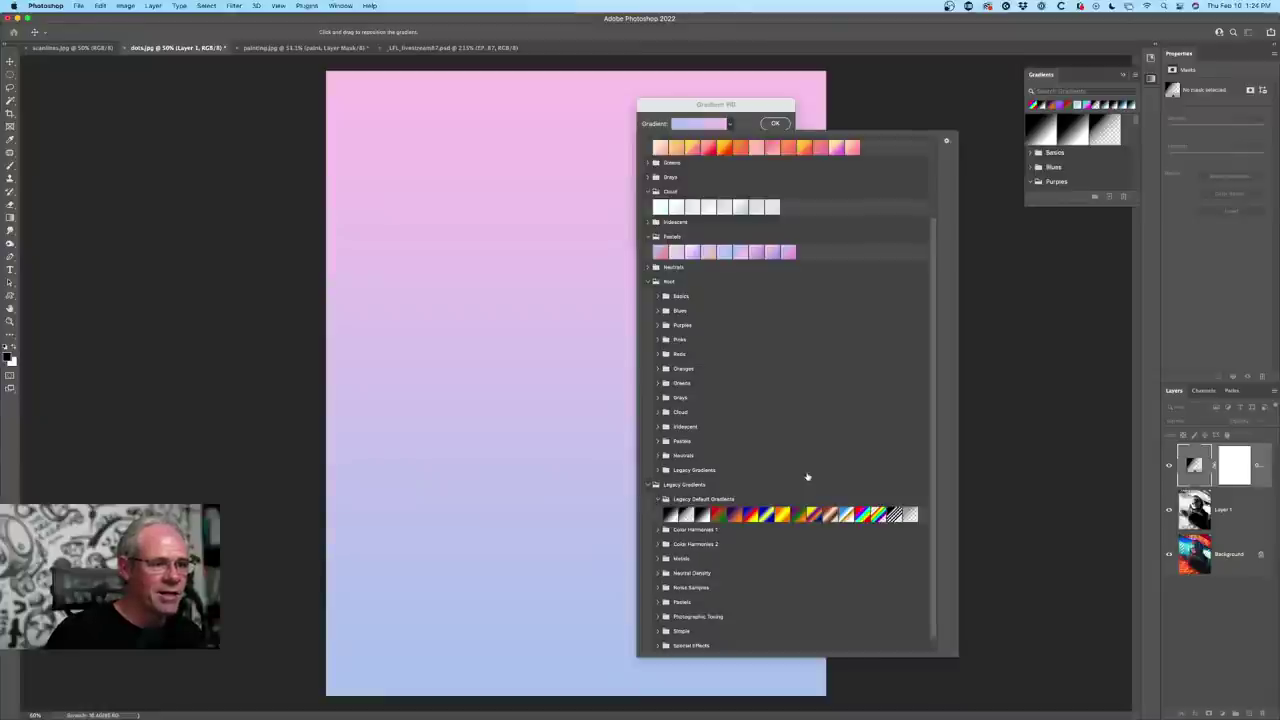
scroll(825, 477, "down", 1)
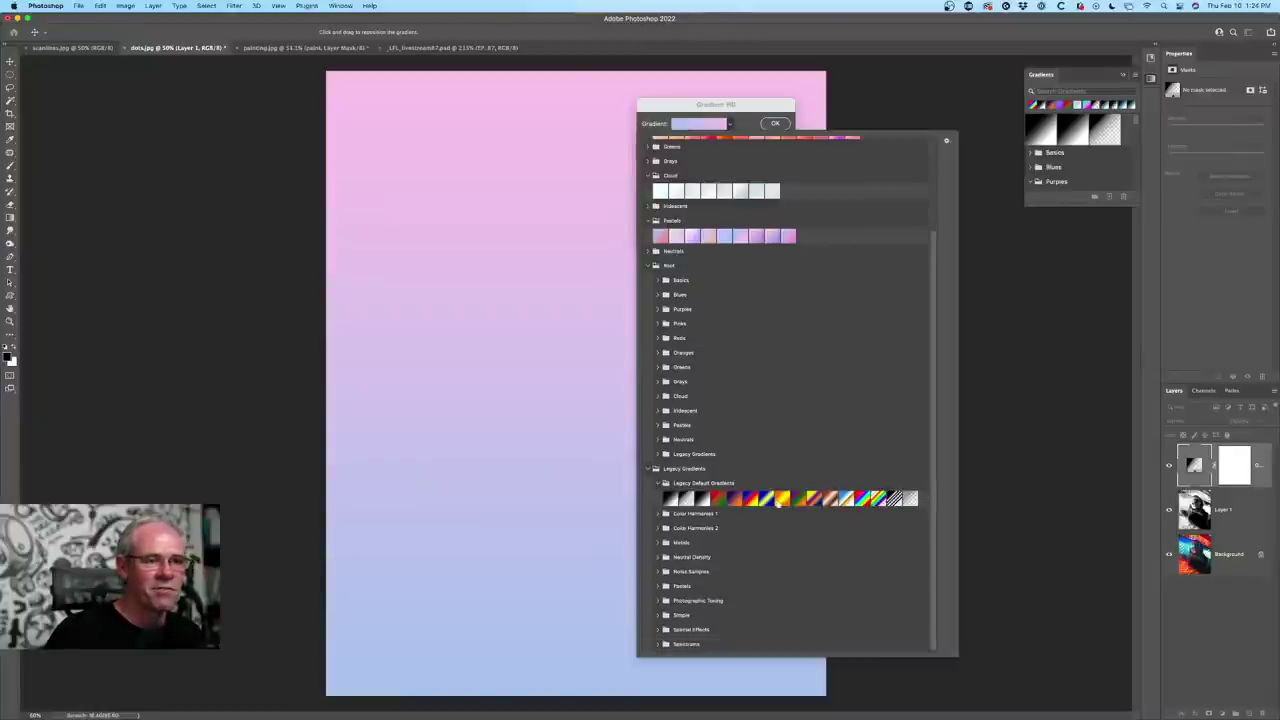
left_click(857, 499)
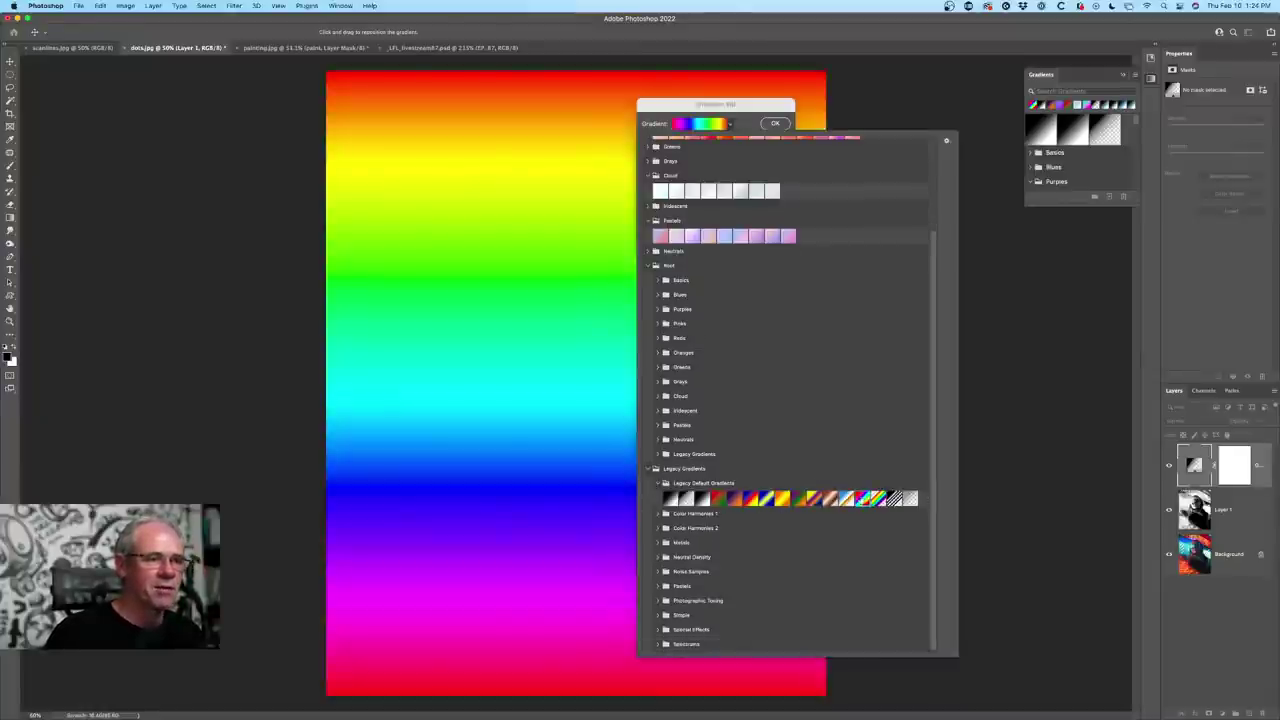
- Rotate the gradient to about 48°, raise its scale to 199%, and commit it
left_click(732, 108)
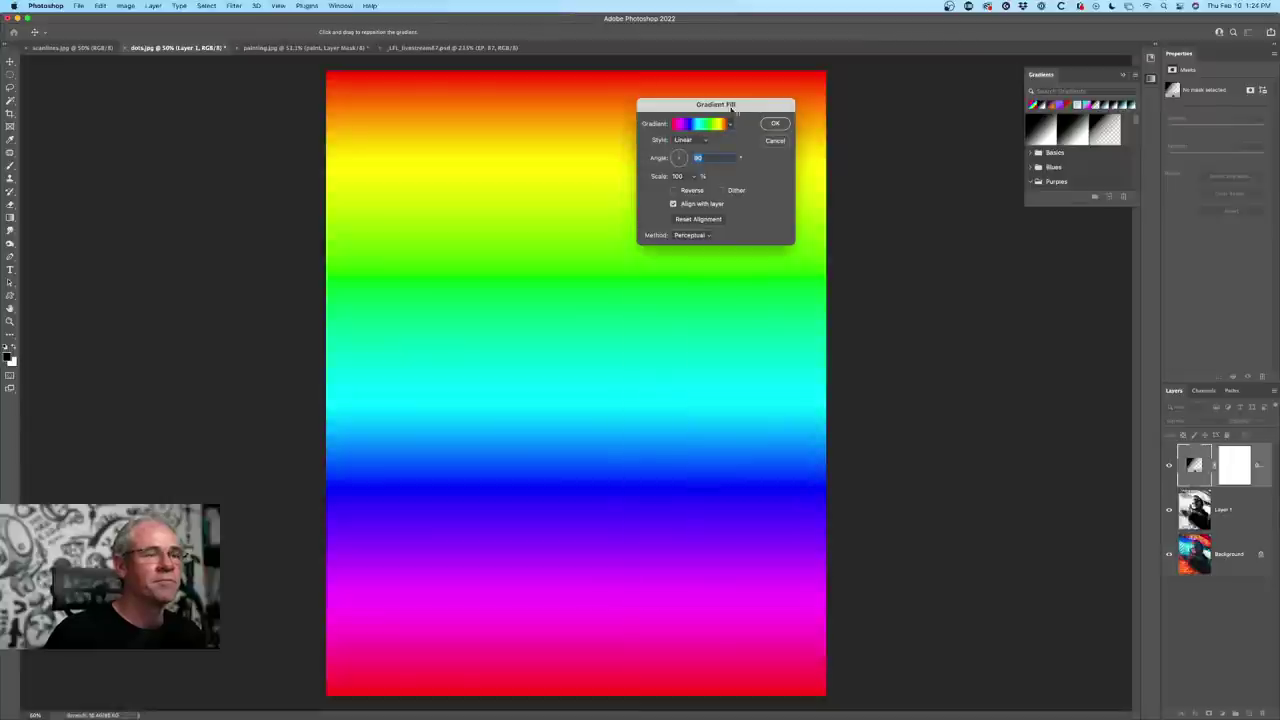
left_click_drag(679, 160, 688, 148)
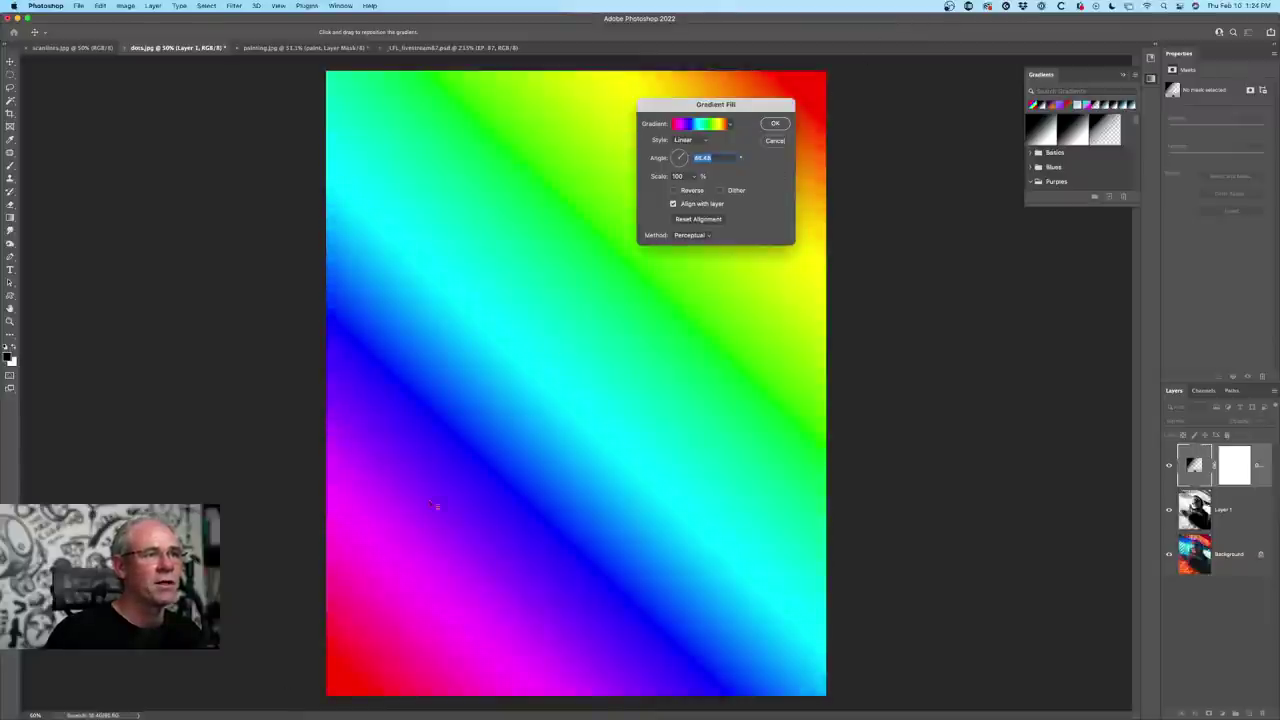
left_click(694, 177)
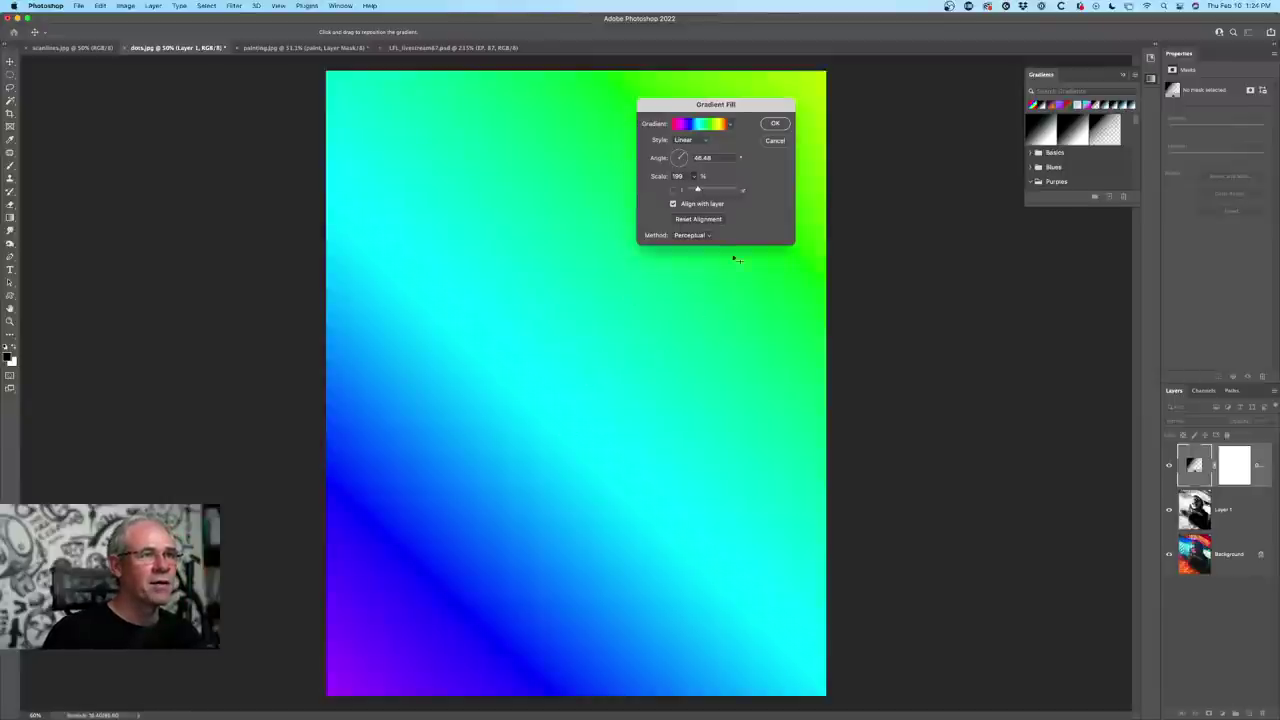
left_click(775, 124)
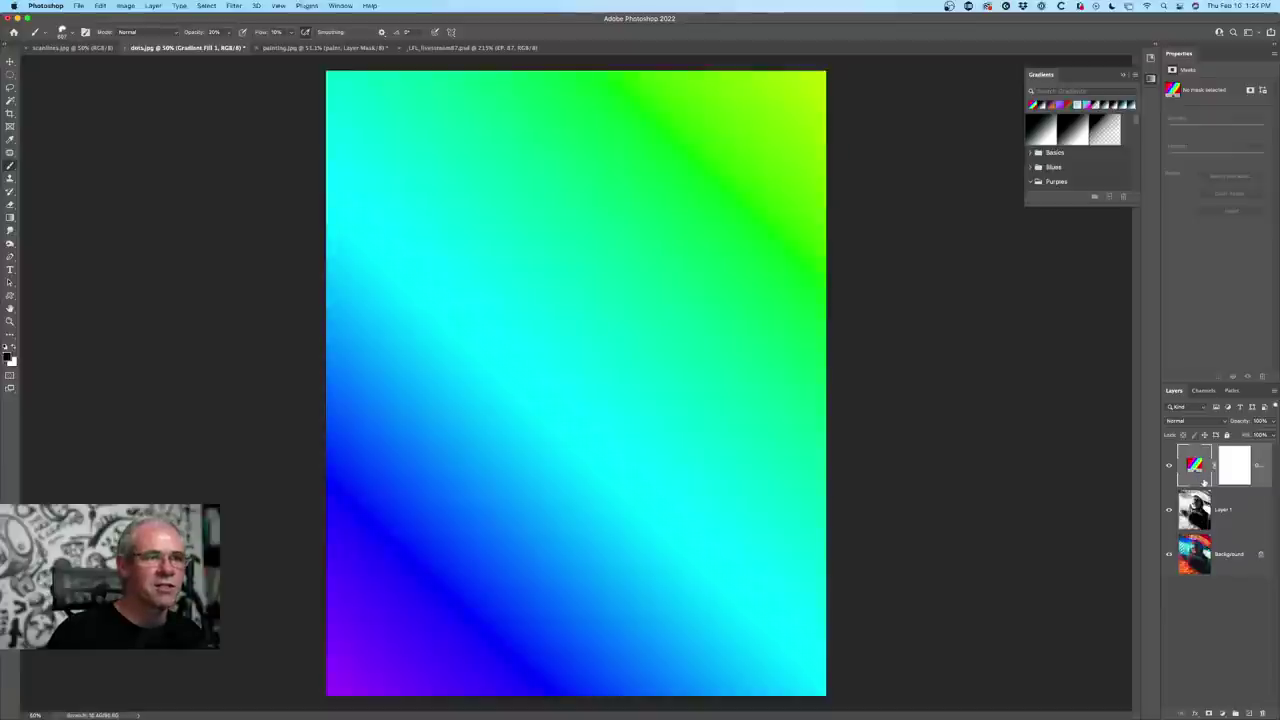
- Switch Gradient Fill 1's blend mode to Color to tint the halftone portrait
left_click(1188, 423)
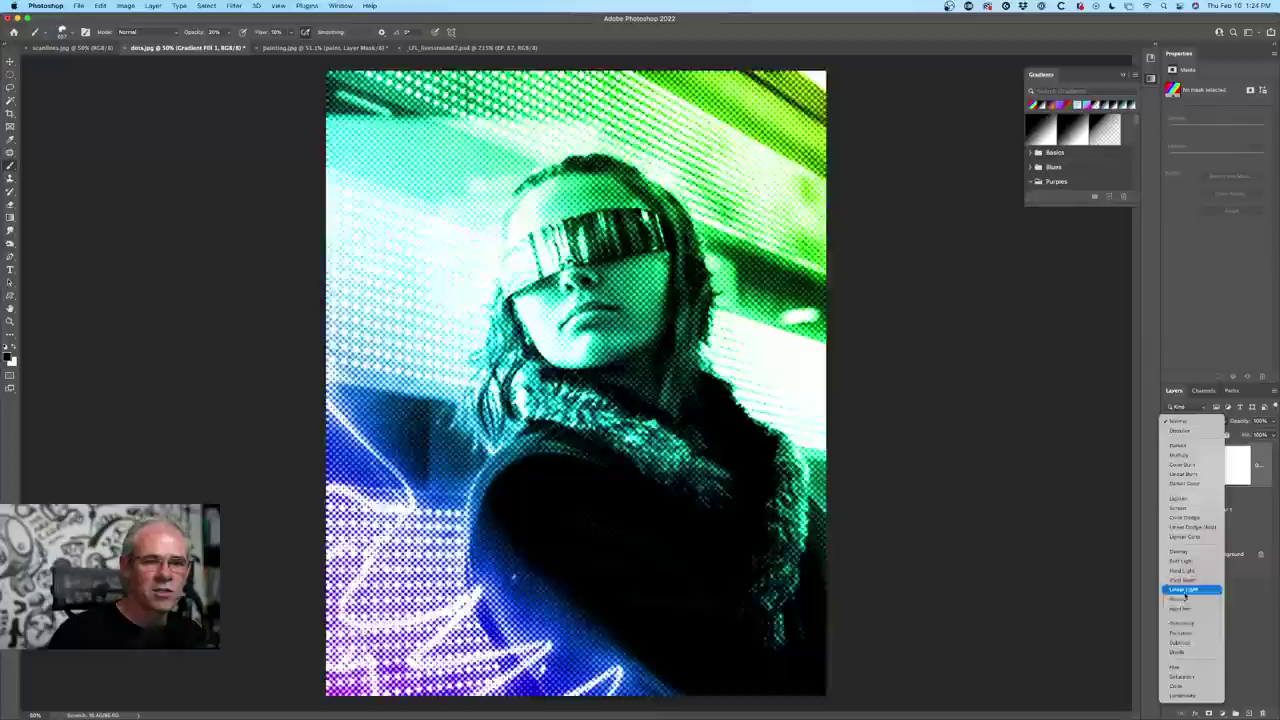
left_click(1188, 686)
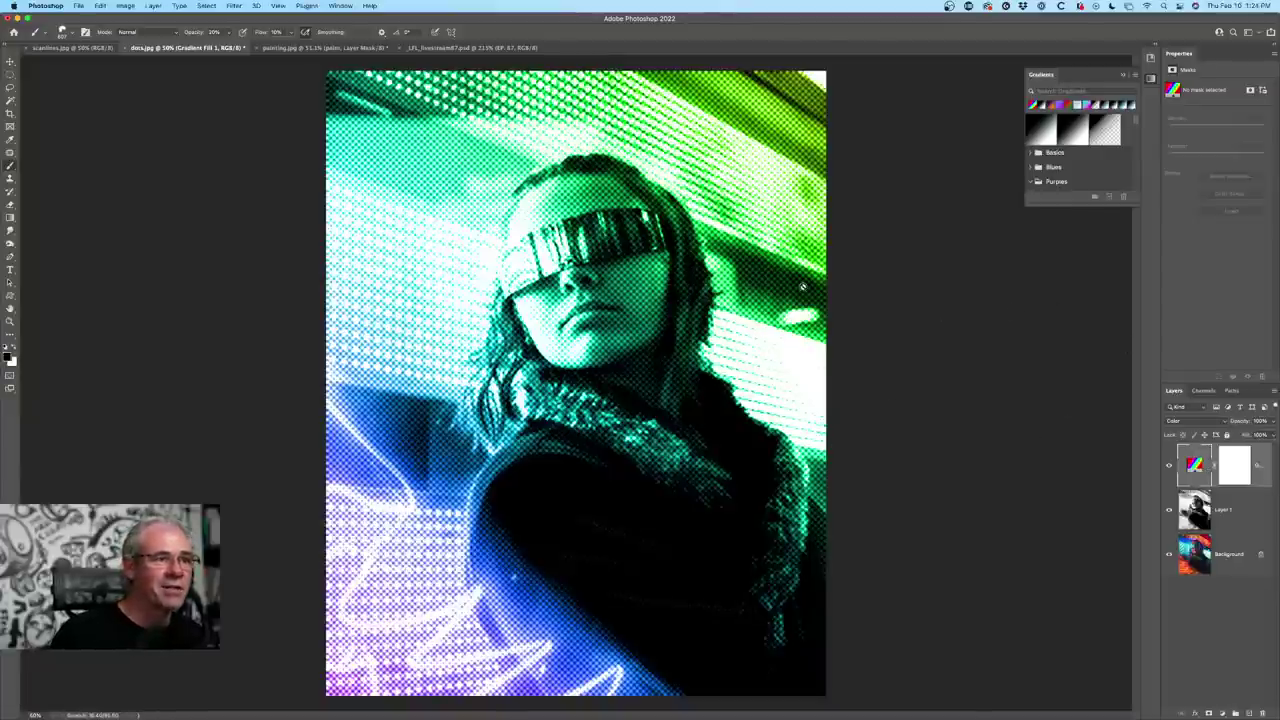
- Drag the gradient on the canvas so purple and blue sit at the top
double_click(1195, 463)
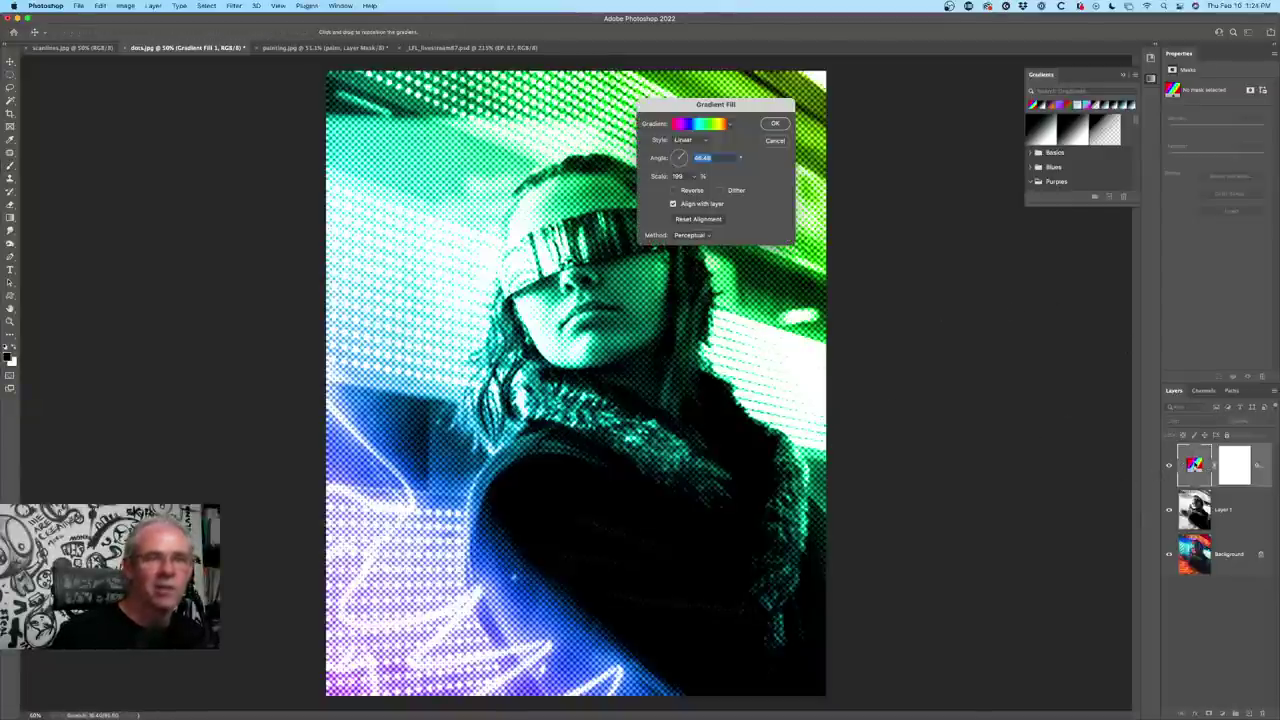
left_click_drag(728, 113, 948, 76)
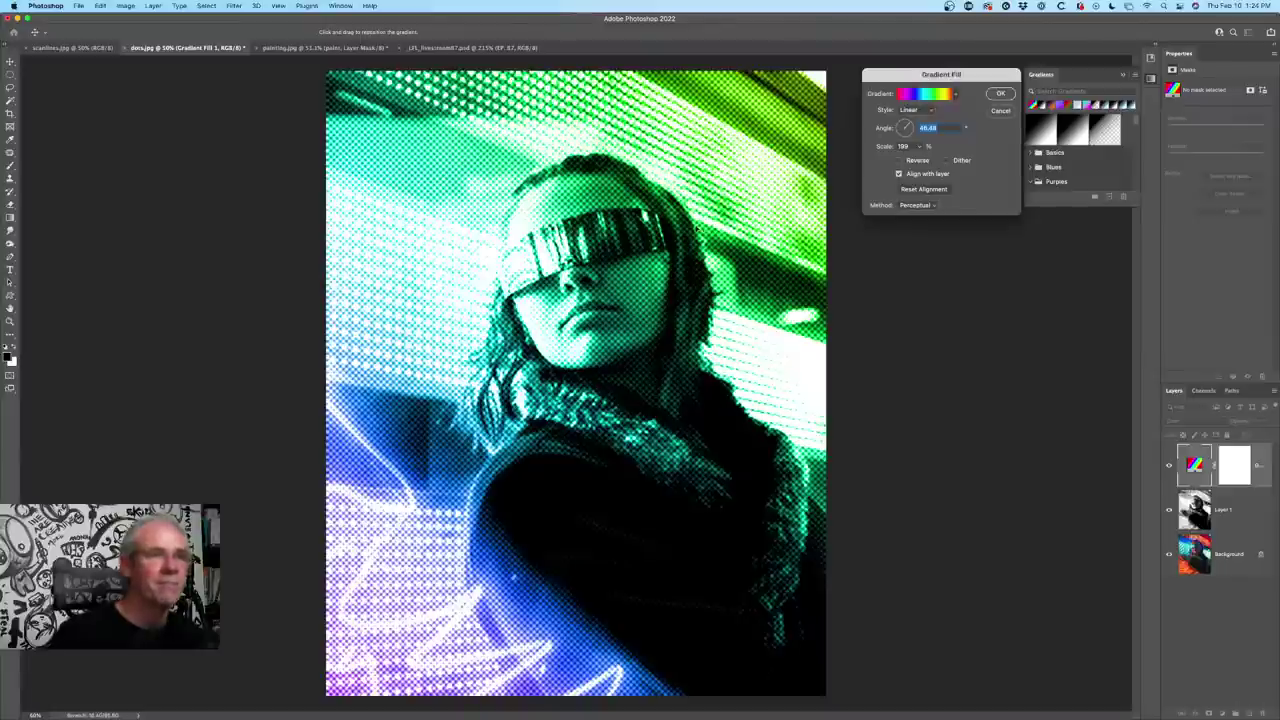
left_click_drag(751, 192, 662, 226)
left_click_drag(467, 437, 697, 215)
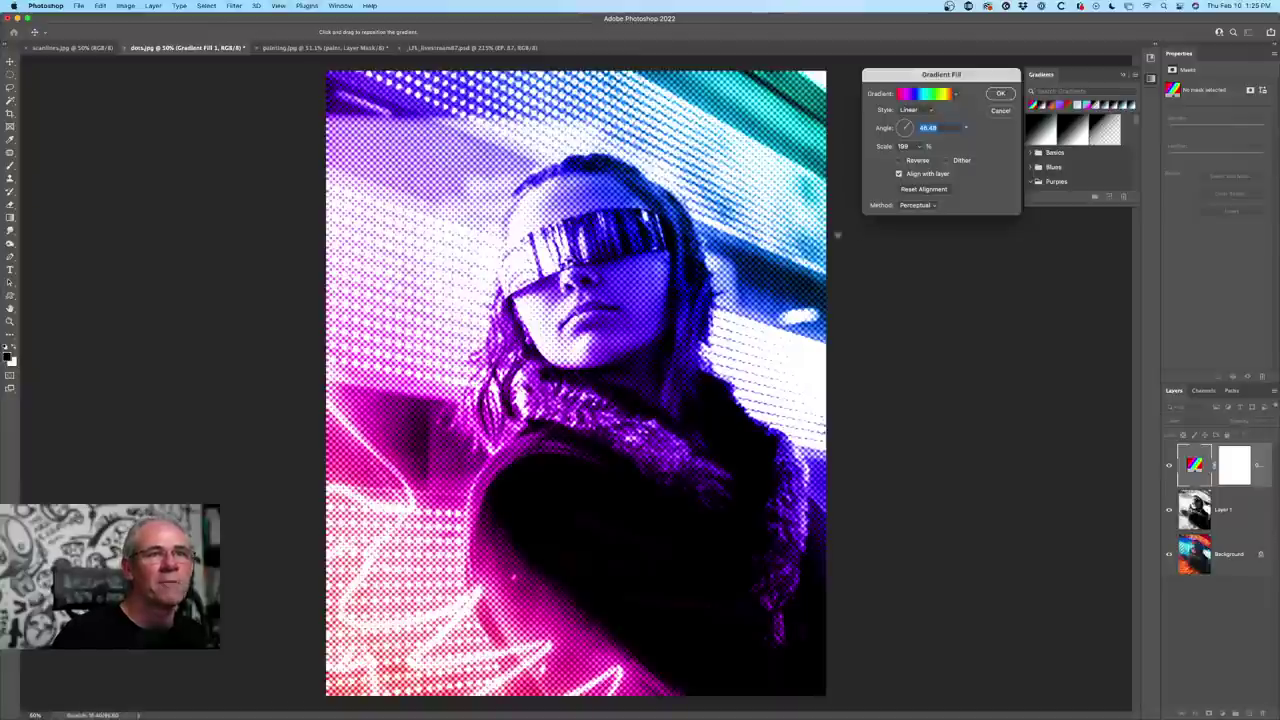
- Change the gradient fill style to Radial and confirm it
left_click(926, 110)
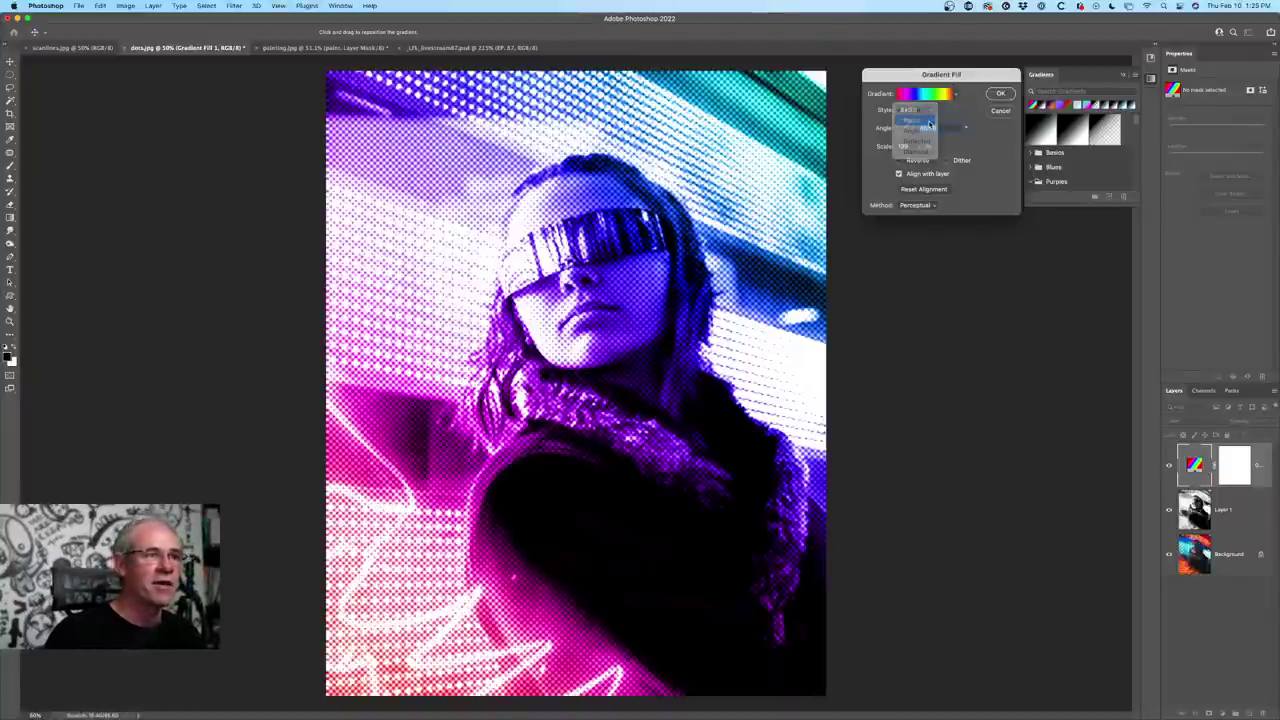
left_click(929, 121)
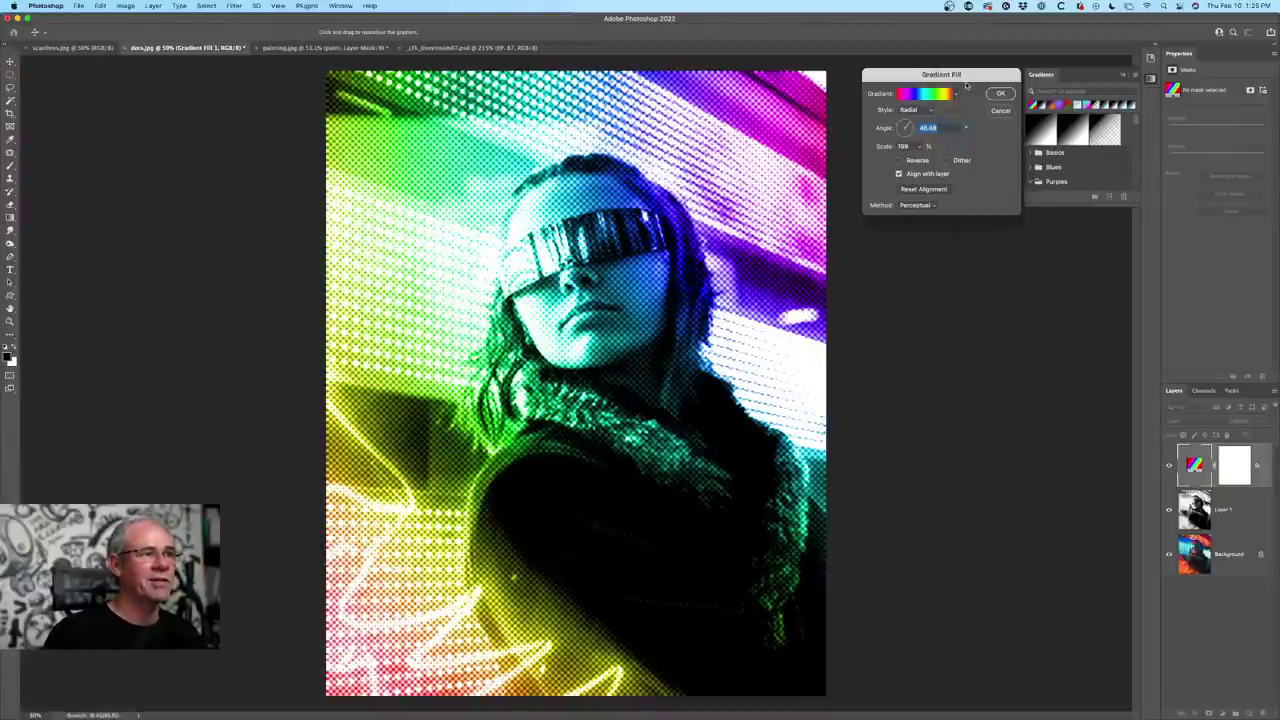
left_click(998, 94)
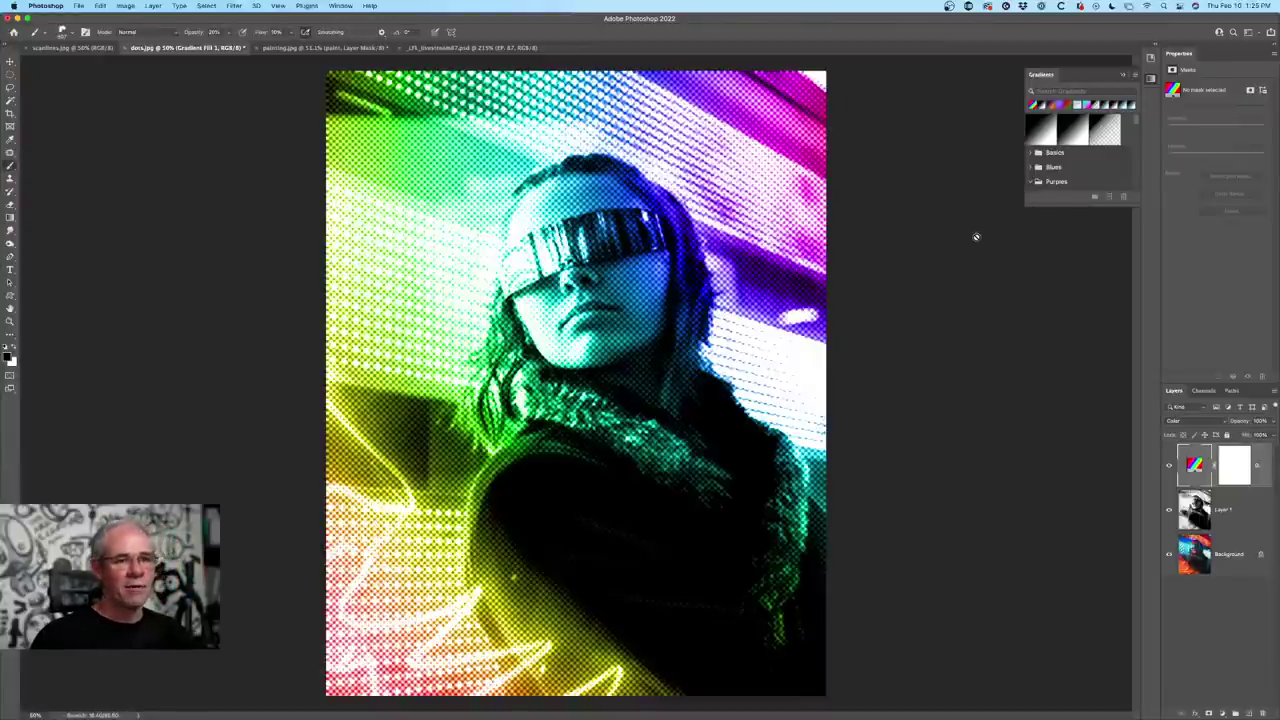
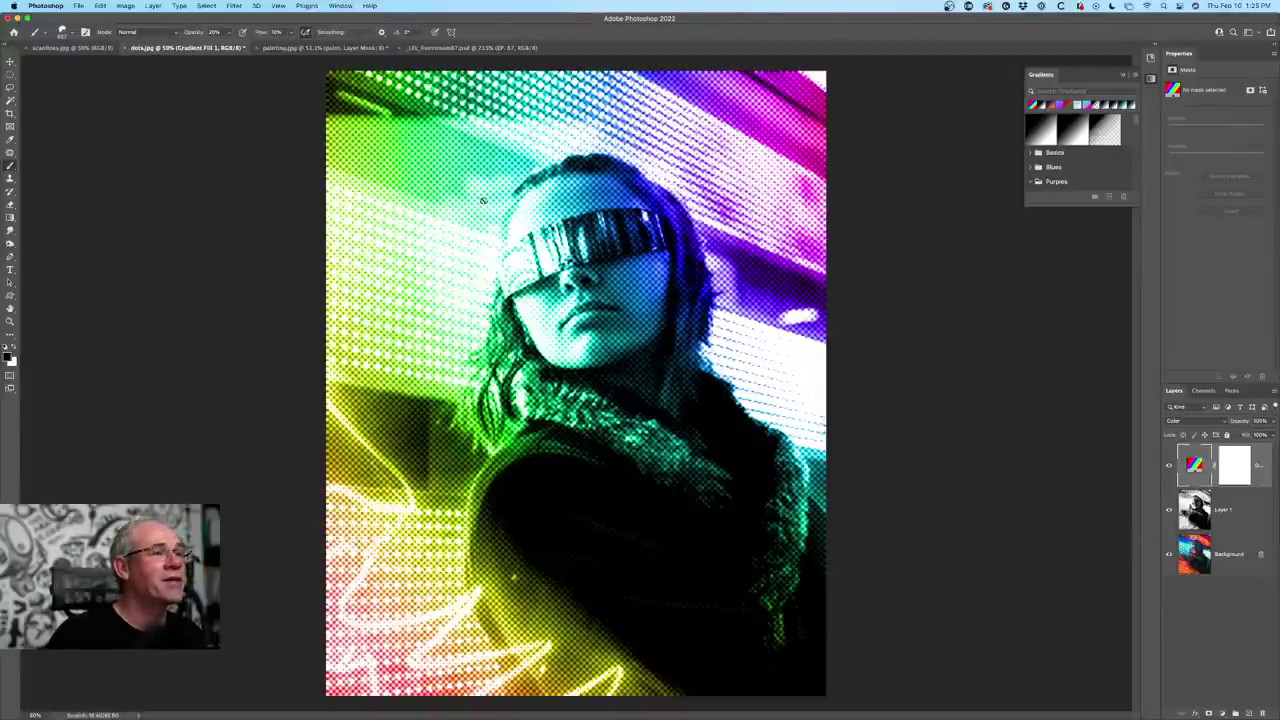
- Switch to the scanlines.jpg document with the city skyline photo
left_click(102, 50)
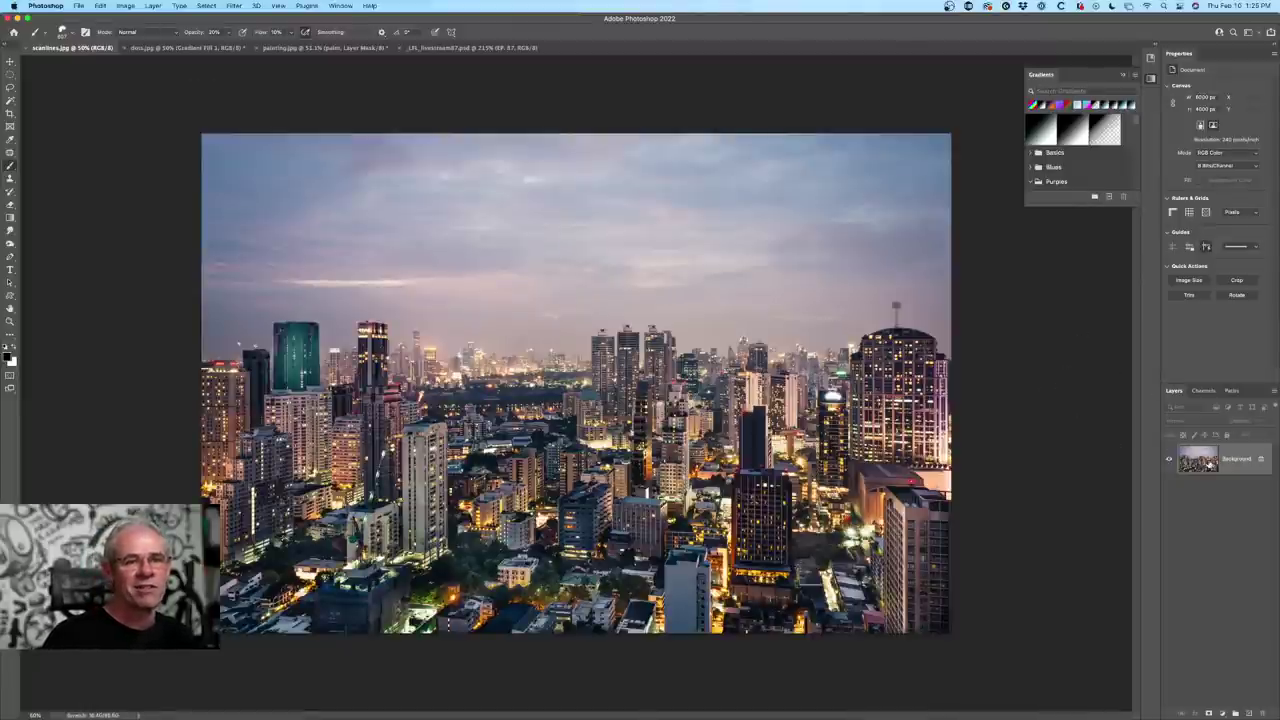
- Duplicate the skyline photo onto Layer 1 and bring up the Filter menu
key("super+j")
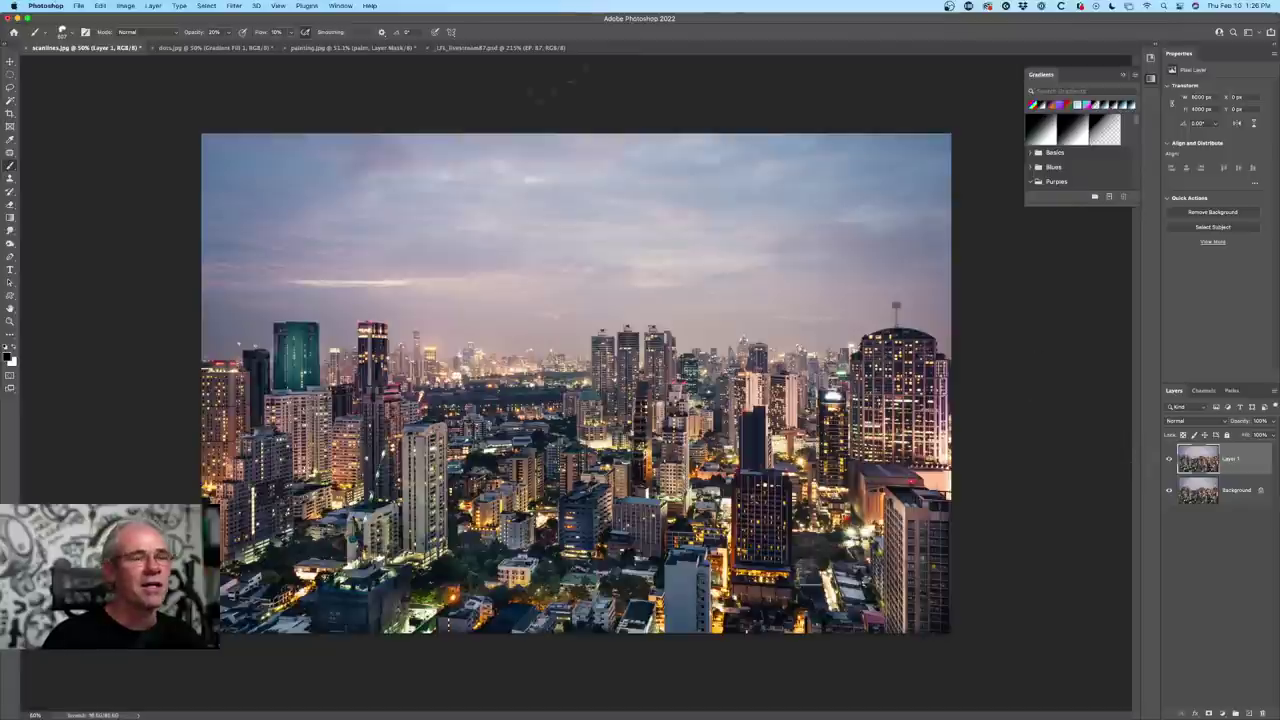
left_click(332, 5)
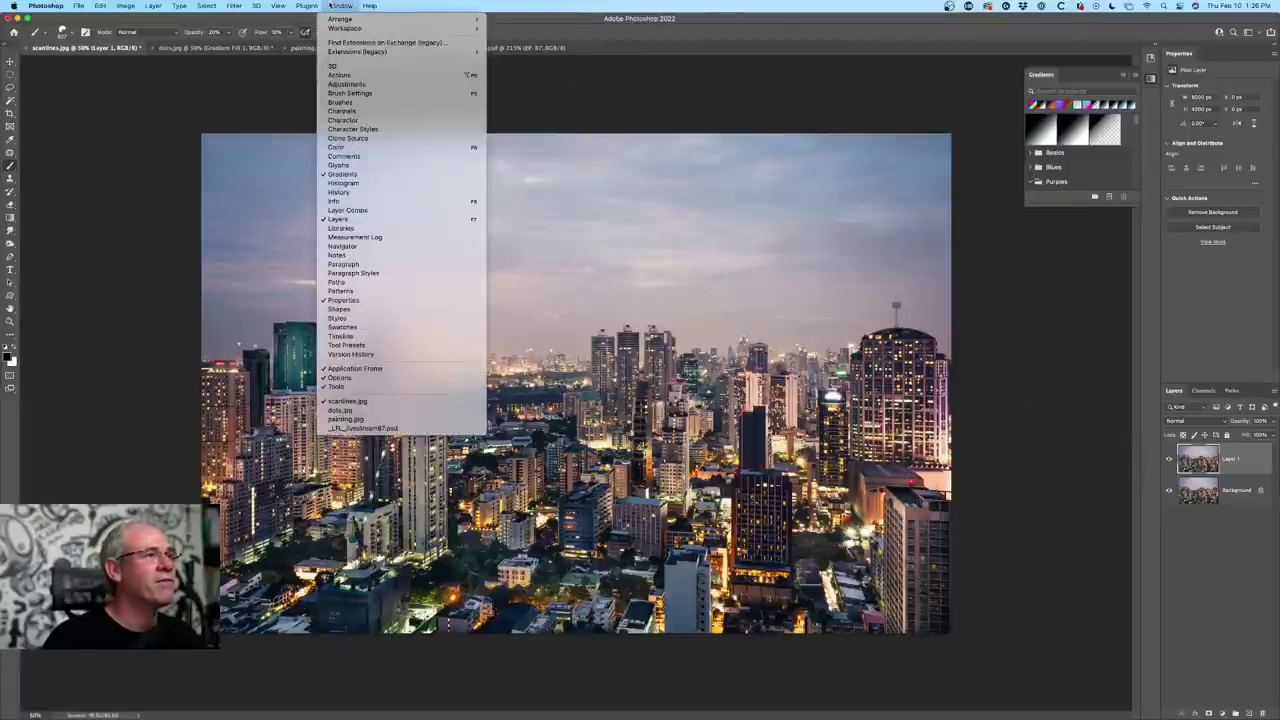
mouse_move(242, 5)
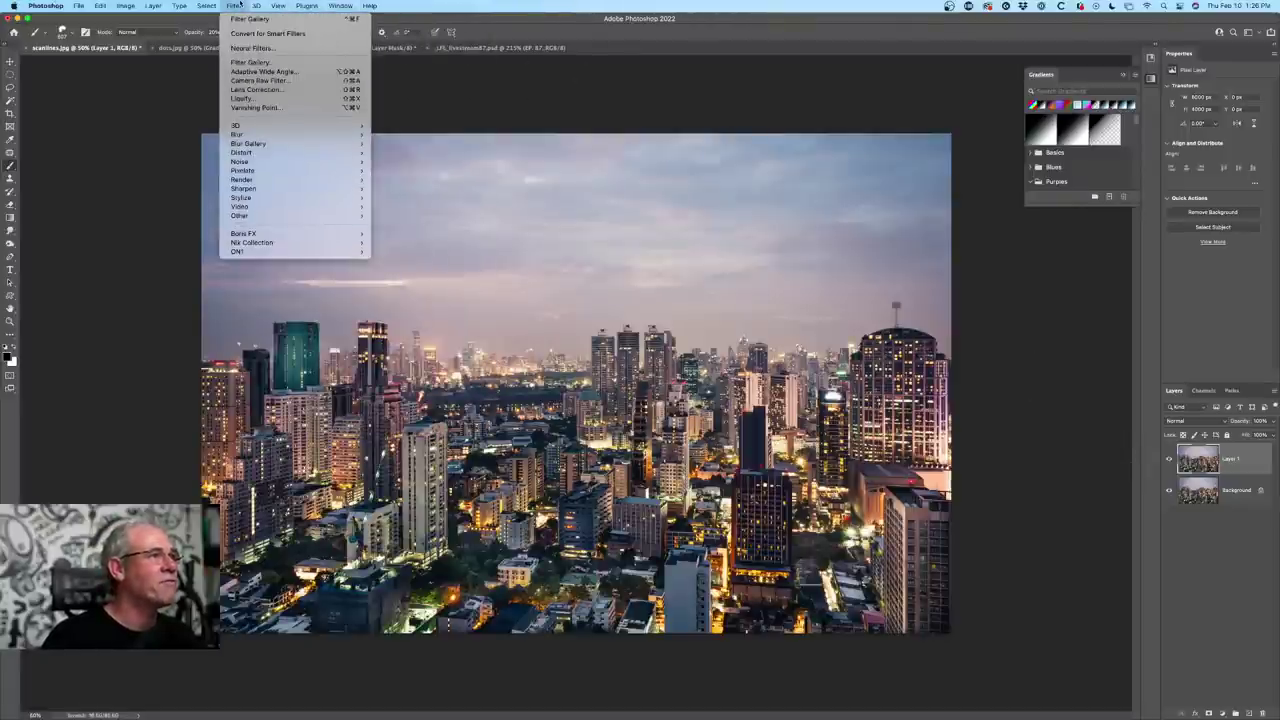
- In the Filter Gallery, choose Halftone Pattern and set Pattern Type to Line
left_click(257, 62)
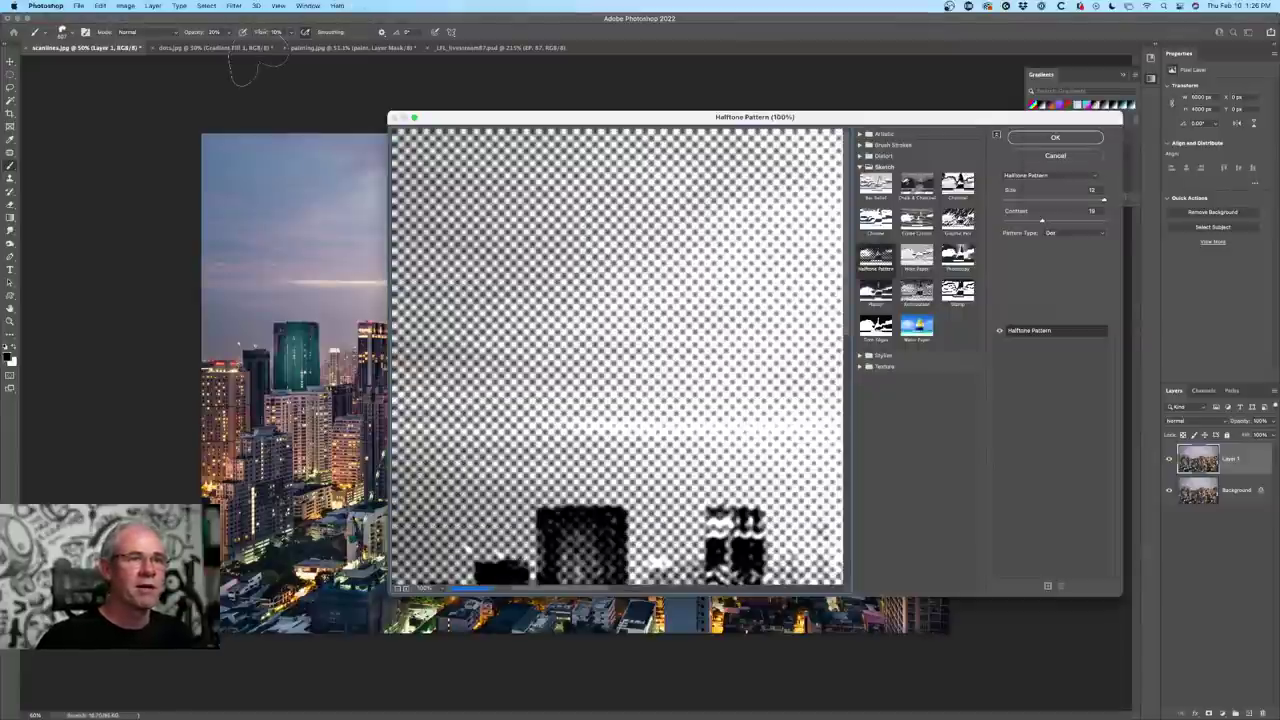
scroll(624, 365, "down", 10)
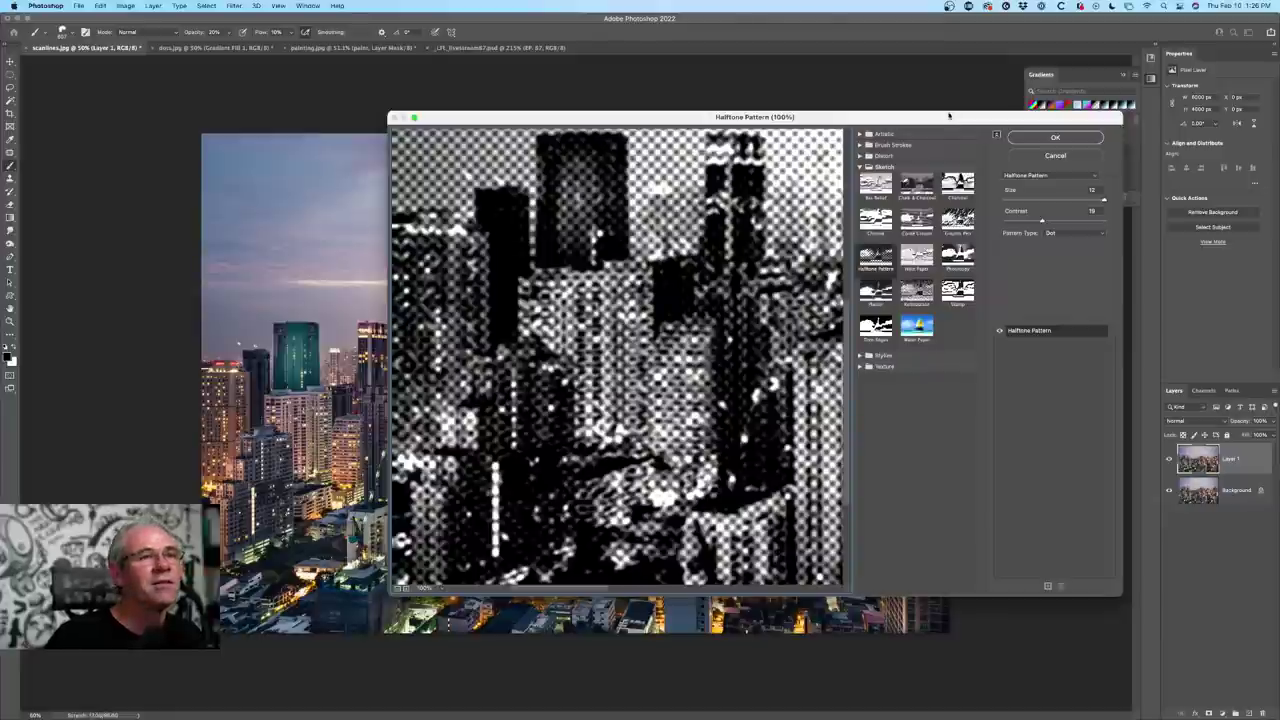
left_click(1069, 233)
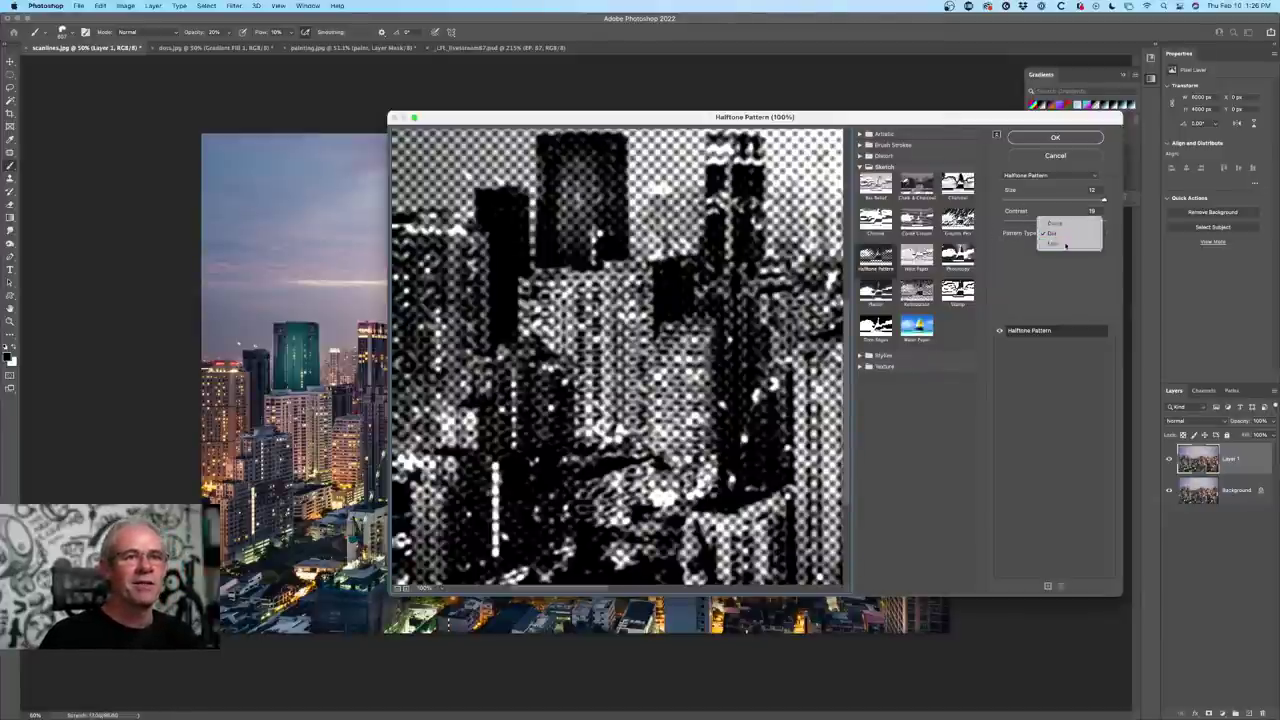
left_click(1066, 244)
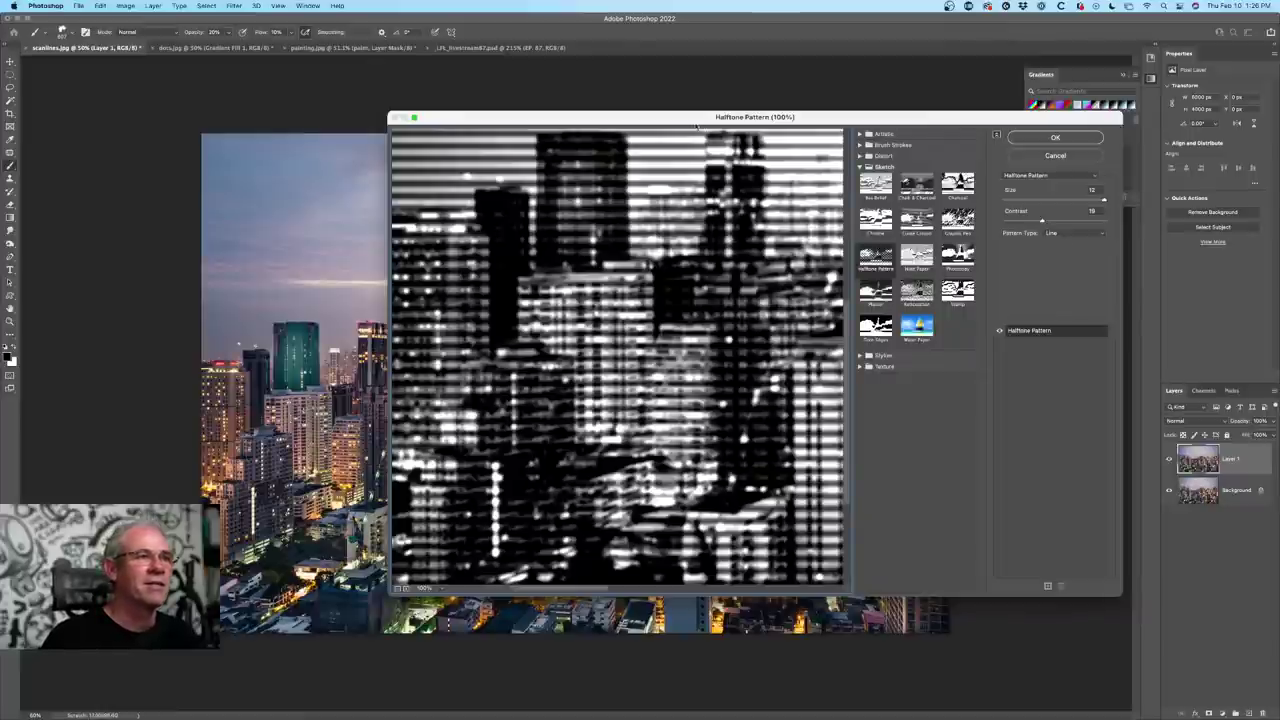
left_click_drag(696, 118, 685, 84)
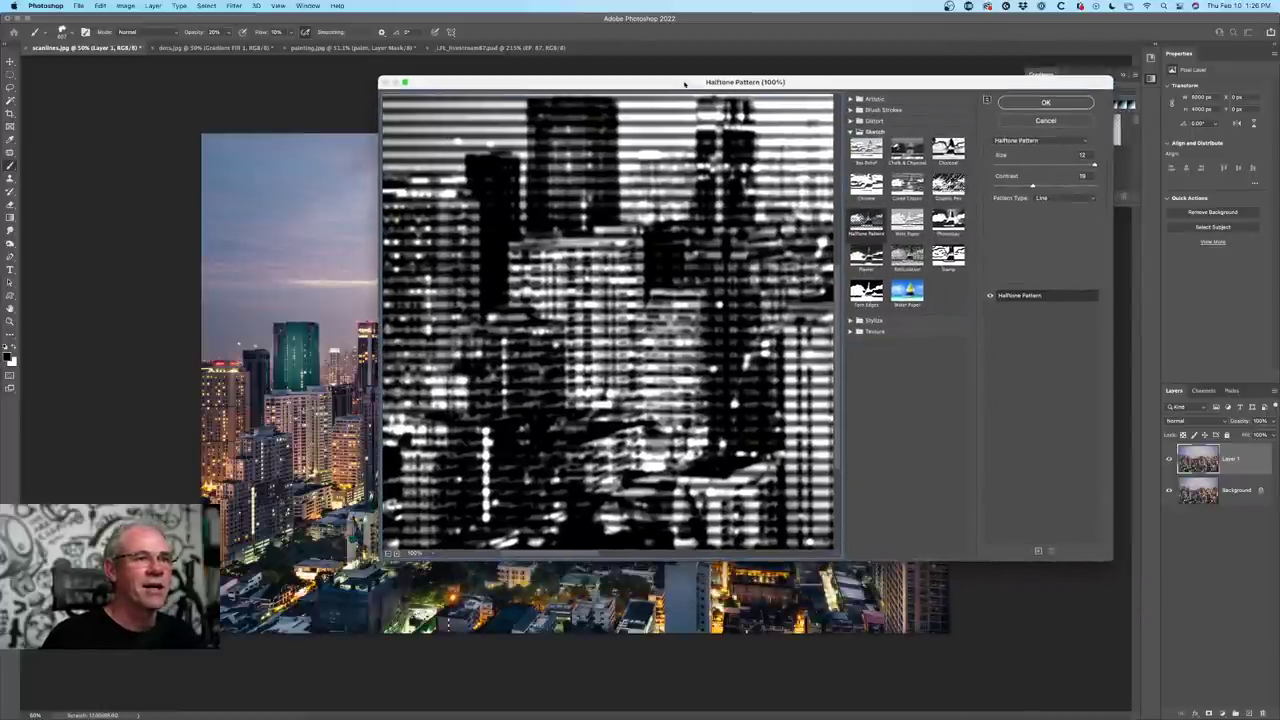
- Fine-tune the halftone line Size and Contrast for thin scanlines, then apply the filter
left_click(436, 554)
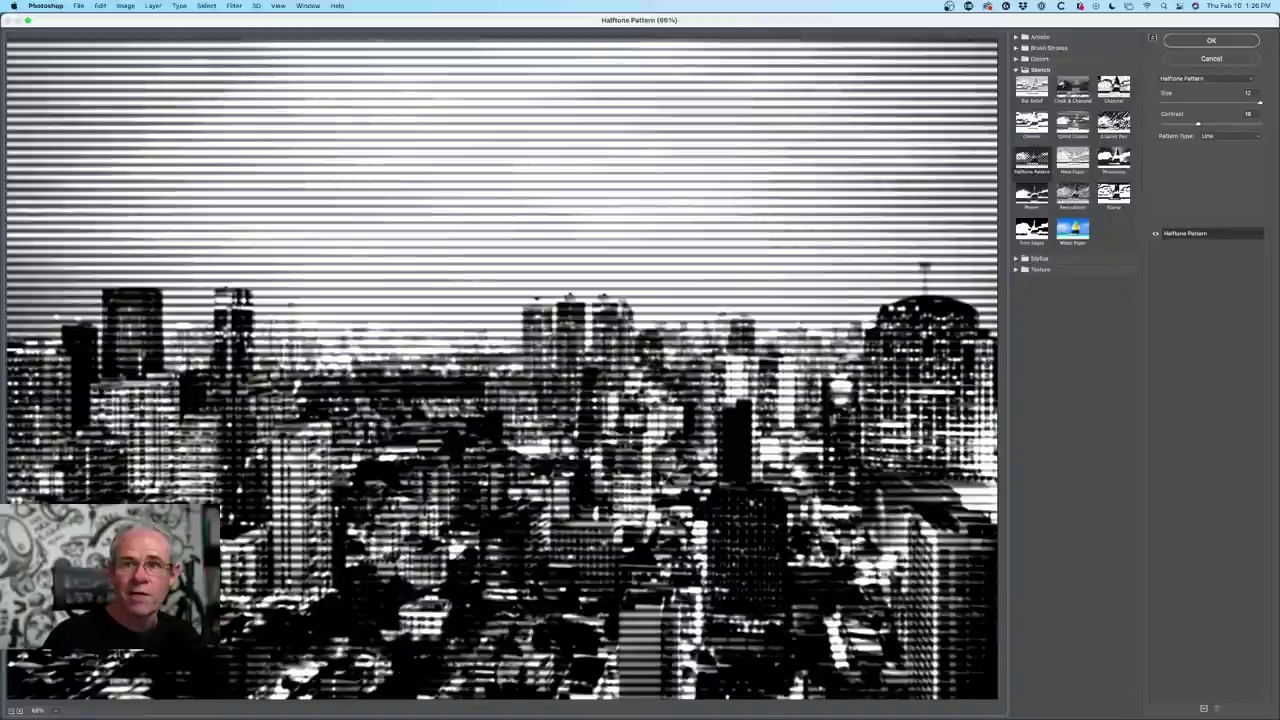
left_click(9, 710)
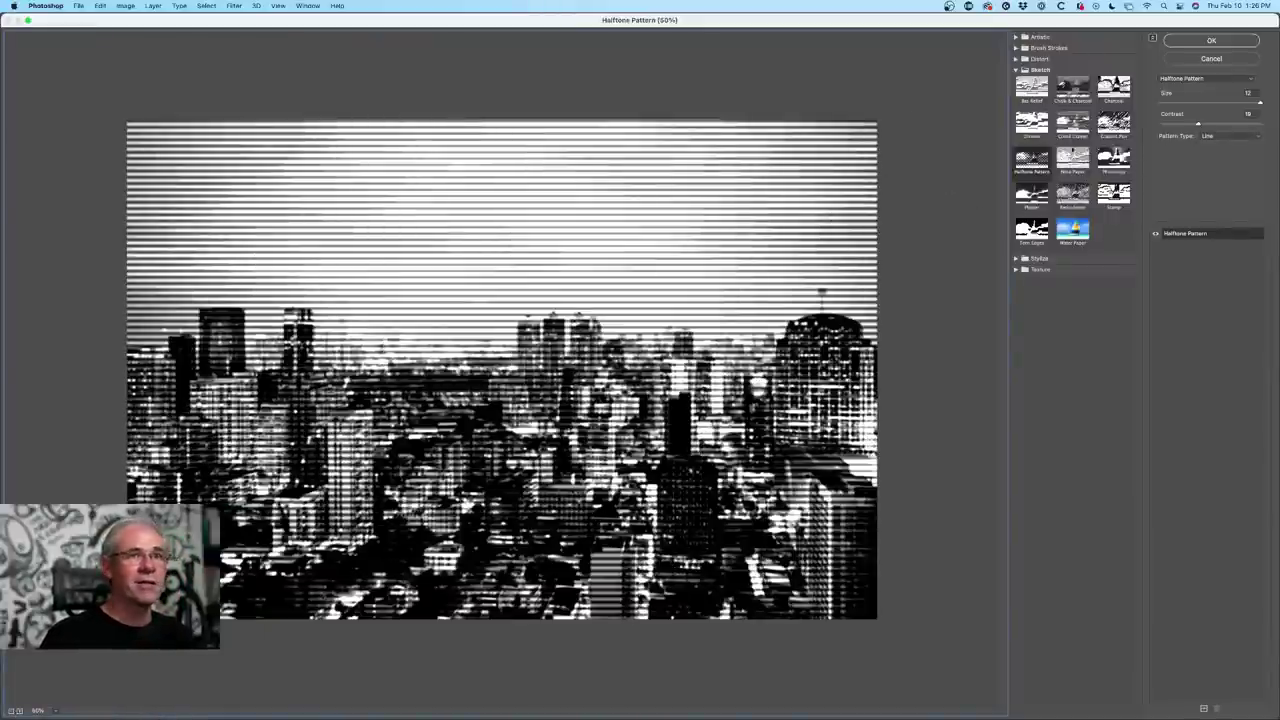
left_click_drag(1219, 104, 1169, 124)
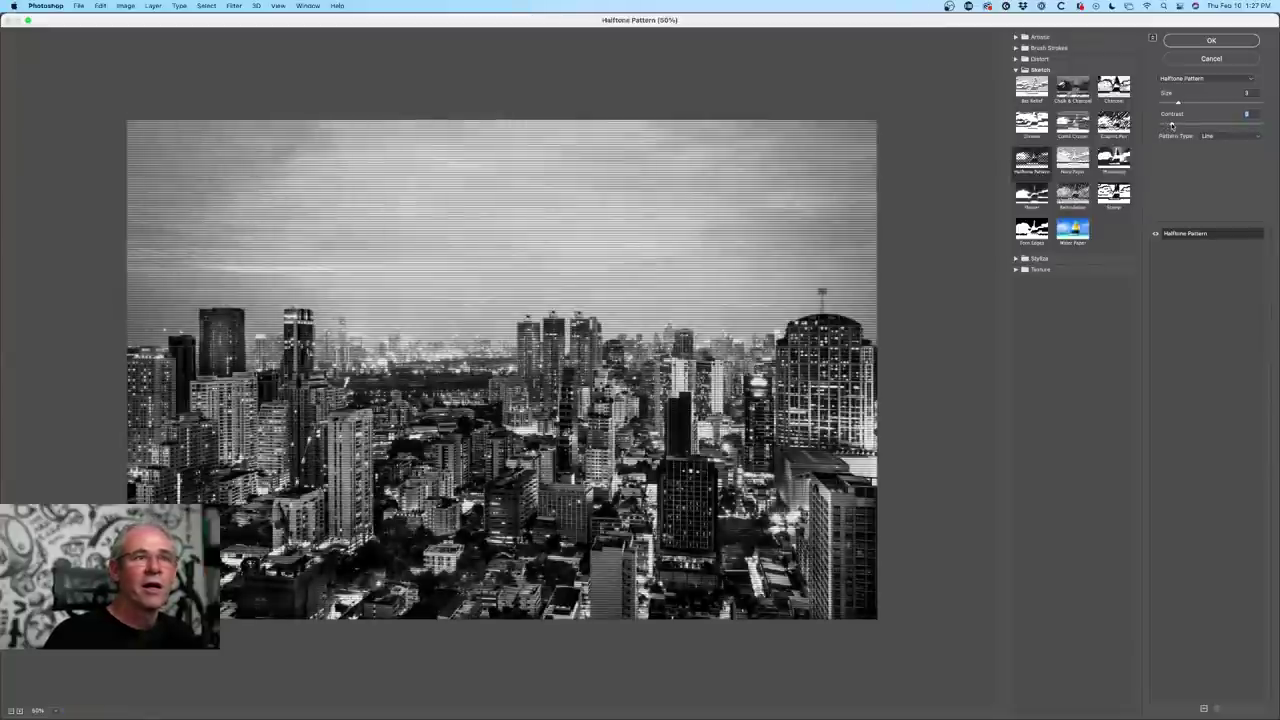
mouse_move(1169, 124)
left_mouse_down()
mouse_move(1144, 126)
mouse_move(1168, 124)
left_mouse_up()
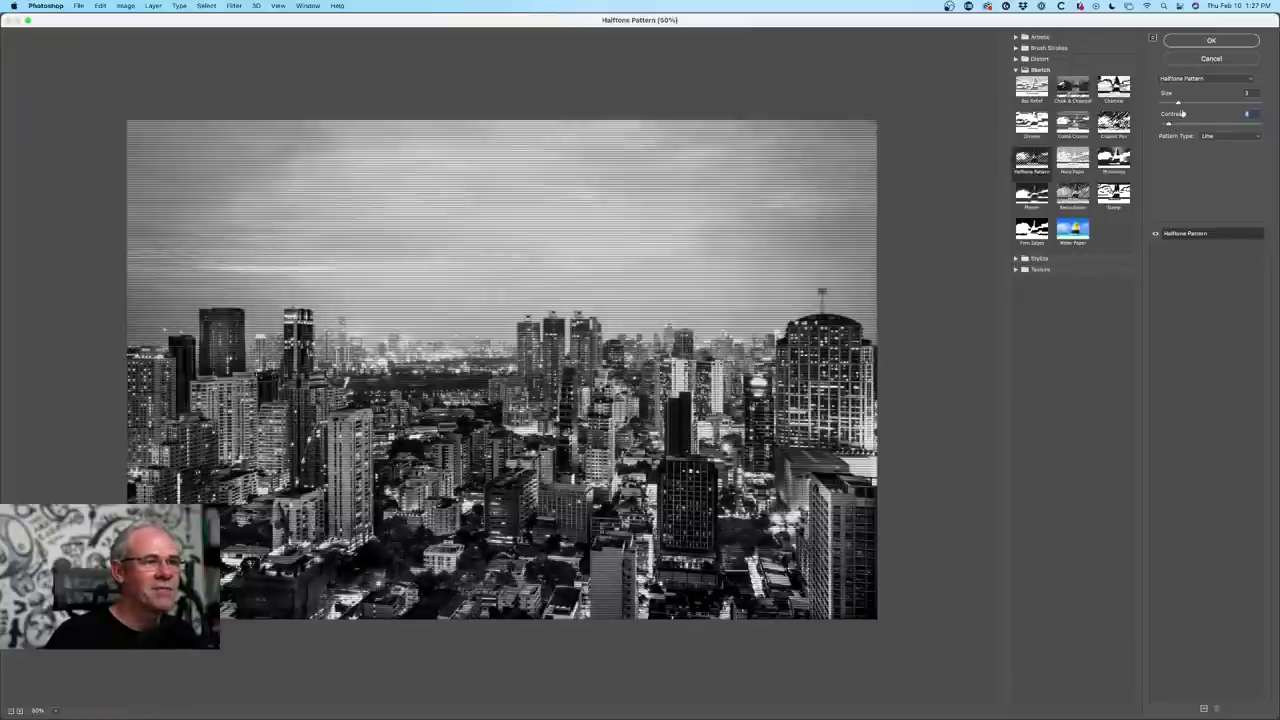
left_click_drag(1181, 104, 1199, 103)
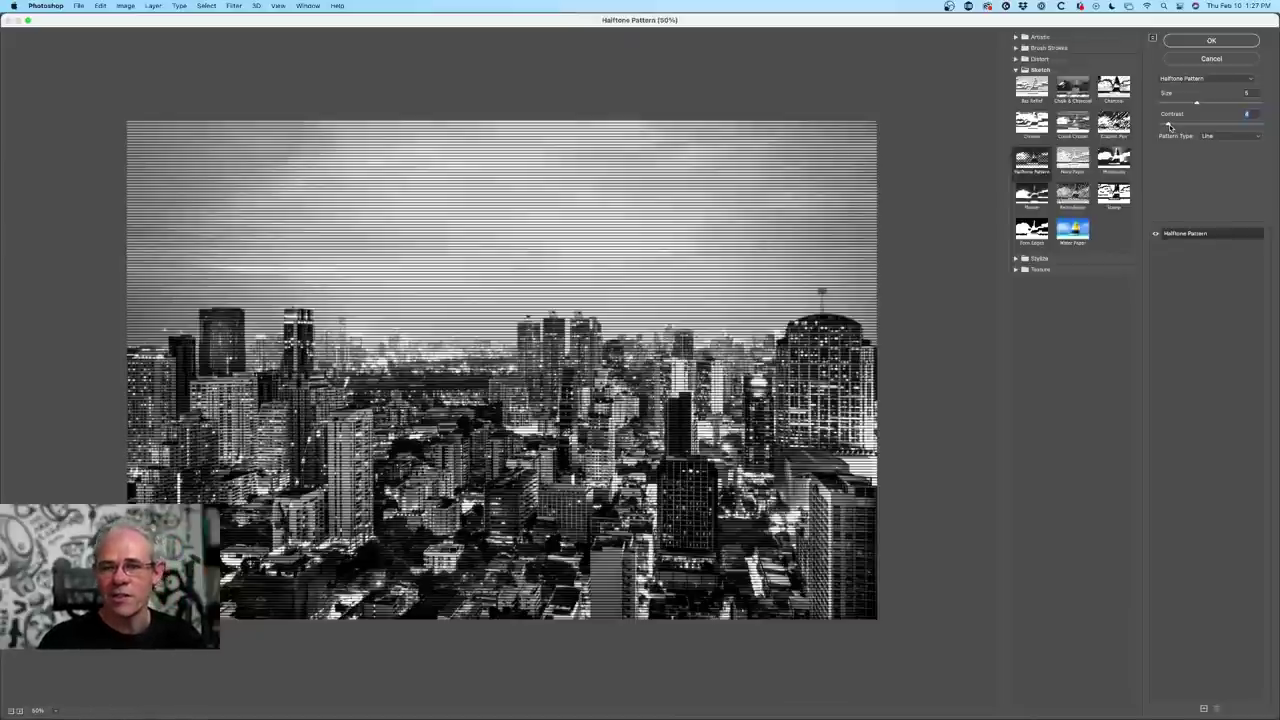
left_click(1212, 41)
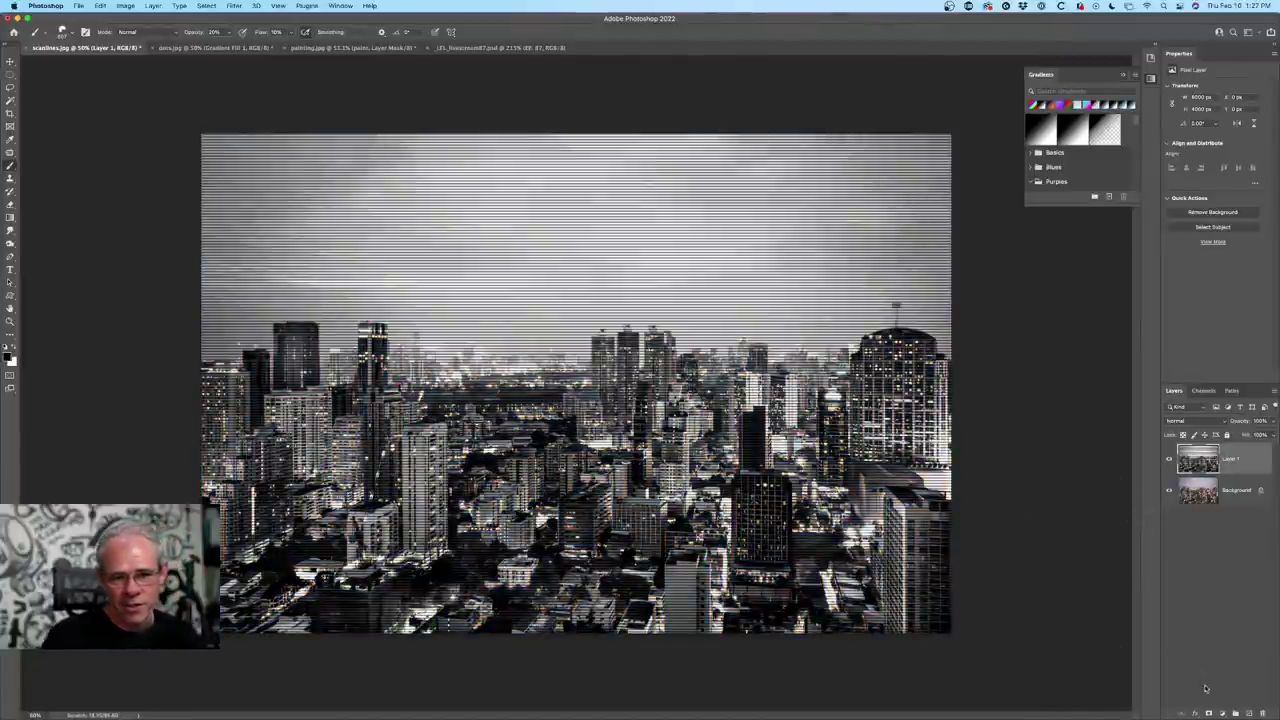
- Add a Solid Color fill layer in bright saturated green
left_click(1222, 712)
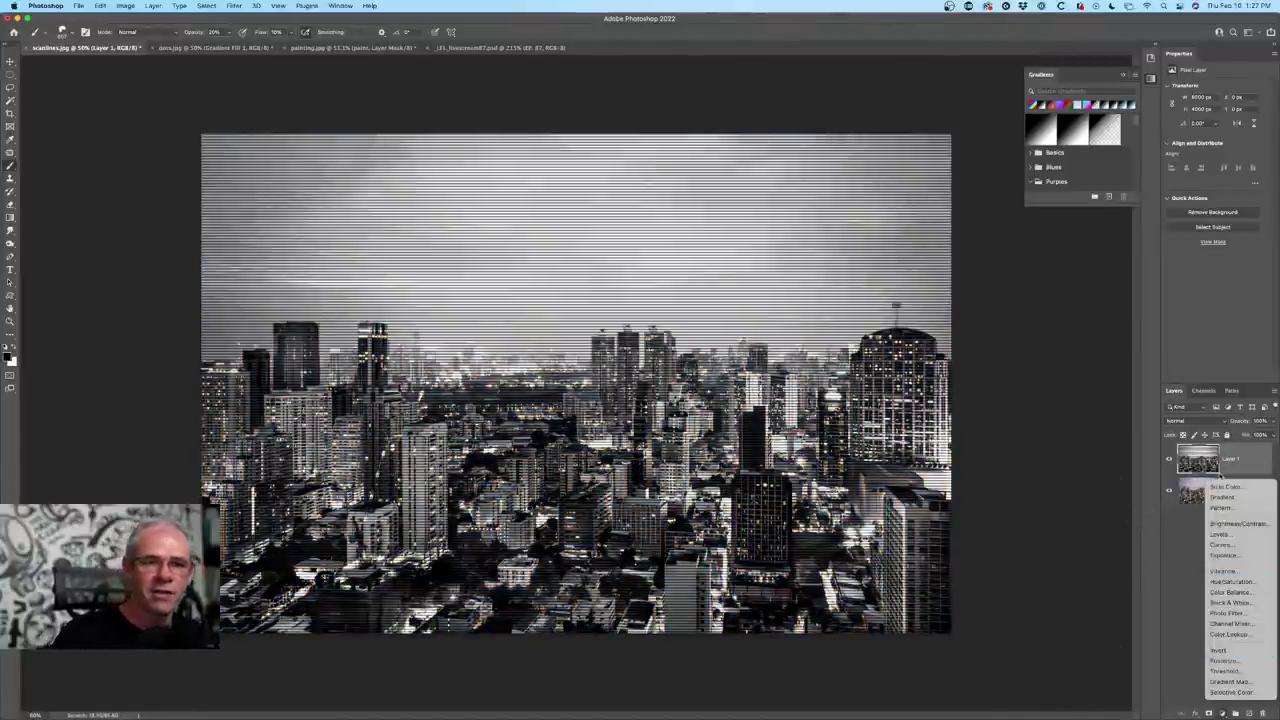
left_click(1225, 487)
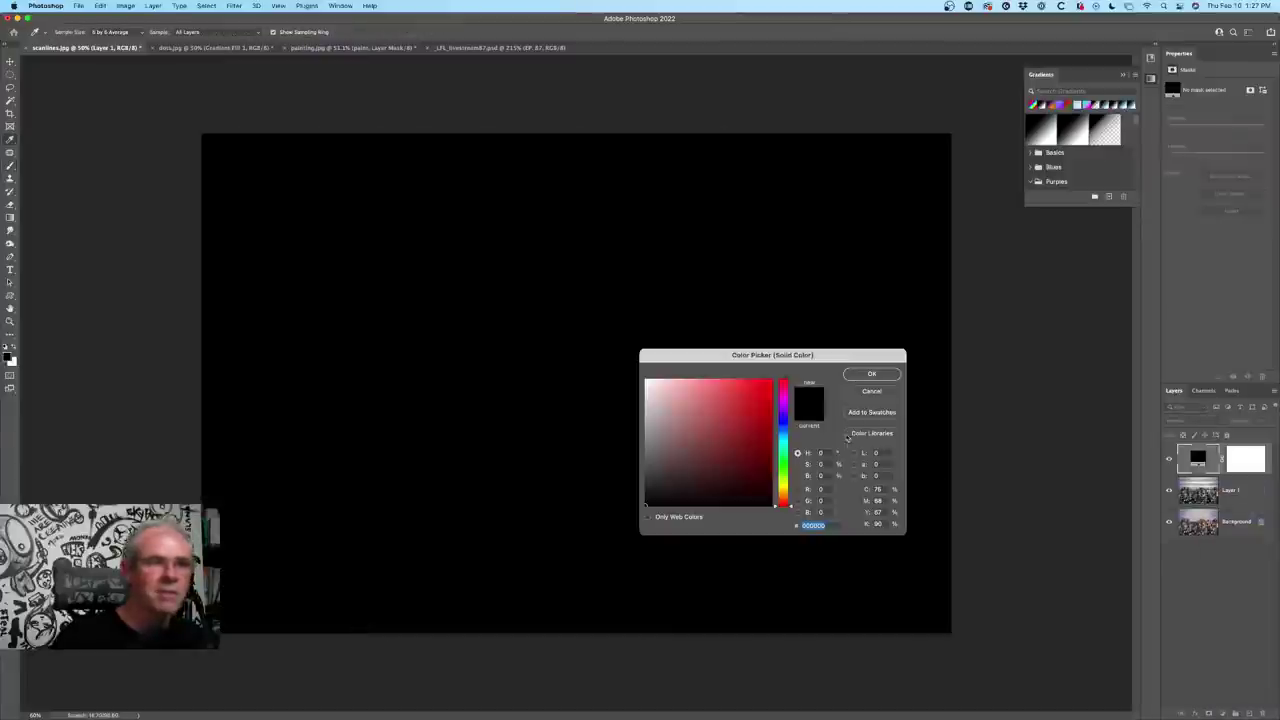
left_click_drag(784, 488, 784, 466)
left_click(770, 381)
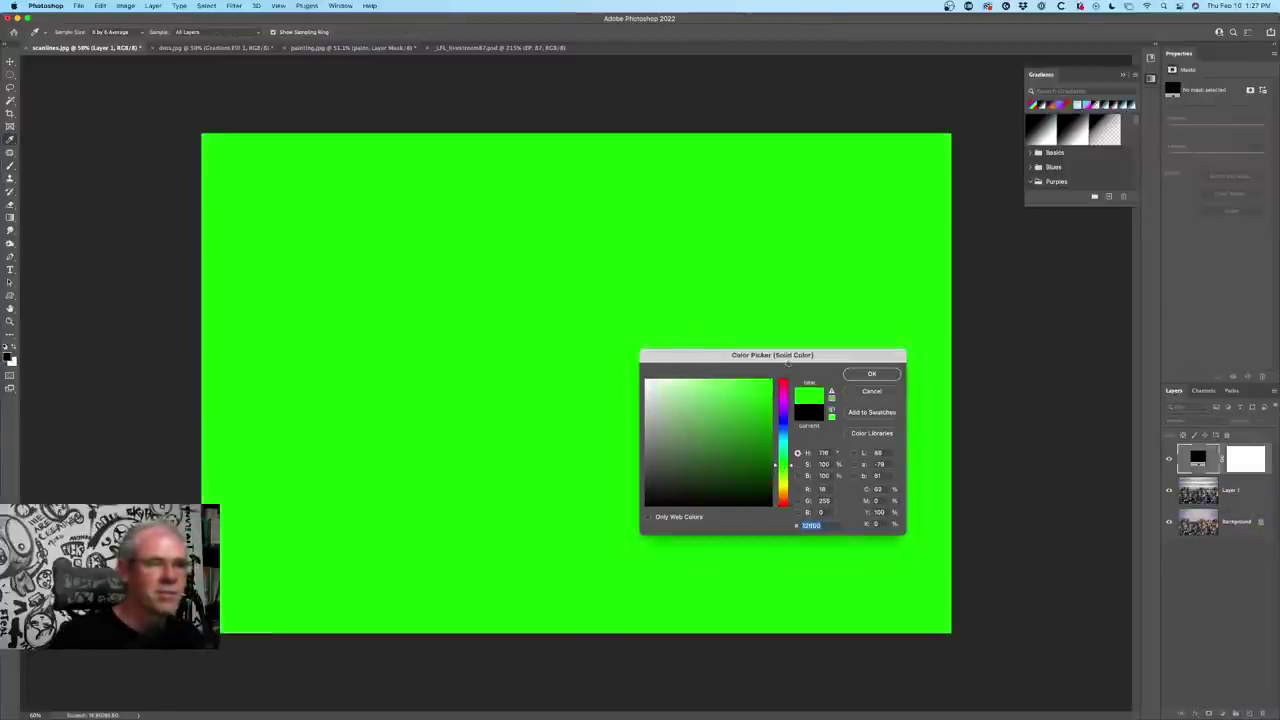
left_click(871, 373)
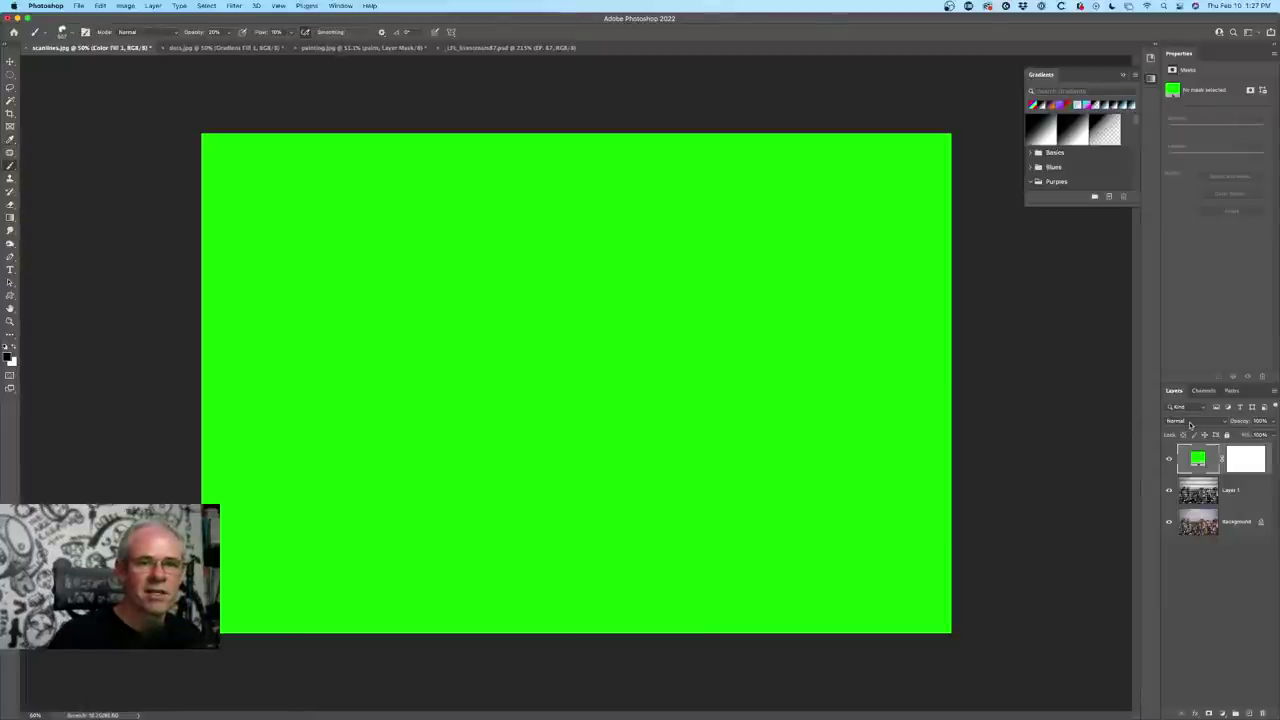
- Set the green fill to Color blend mode at lower opacity, then select Layer 1
left_click(1190, 424)
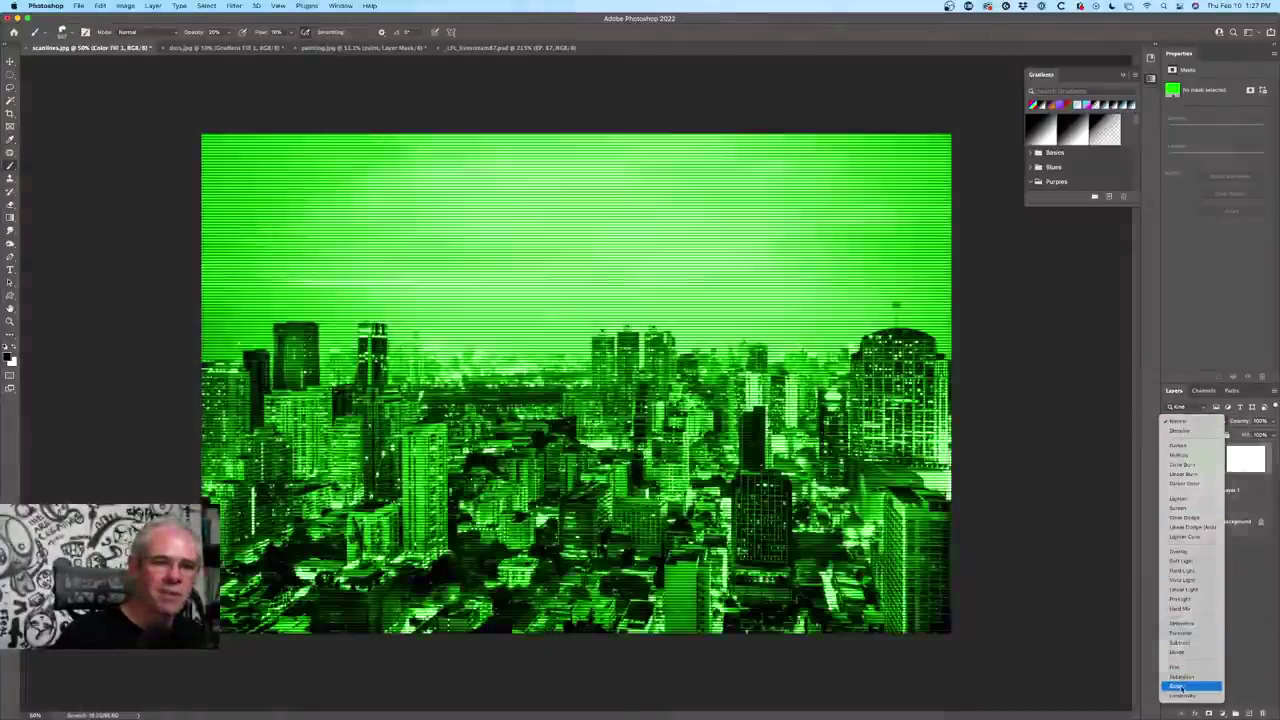
left_click(1181, 687)
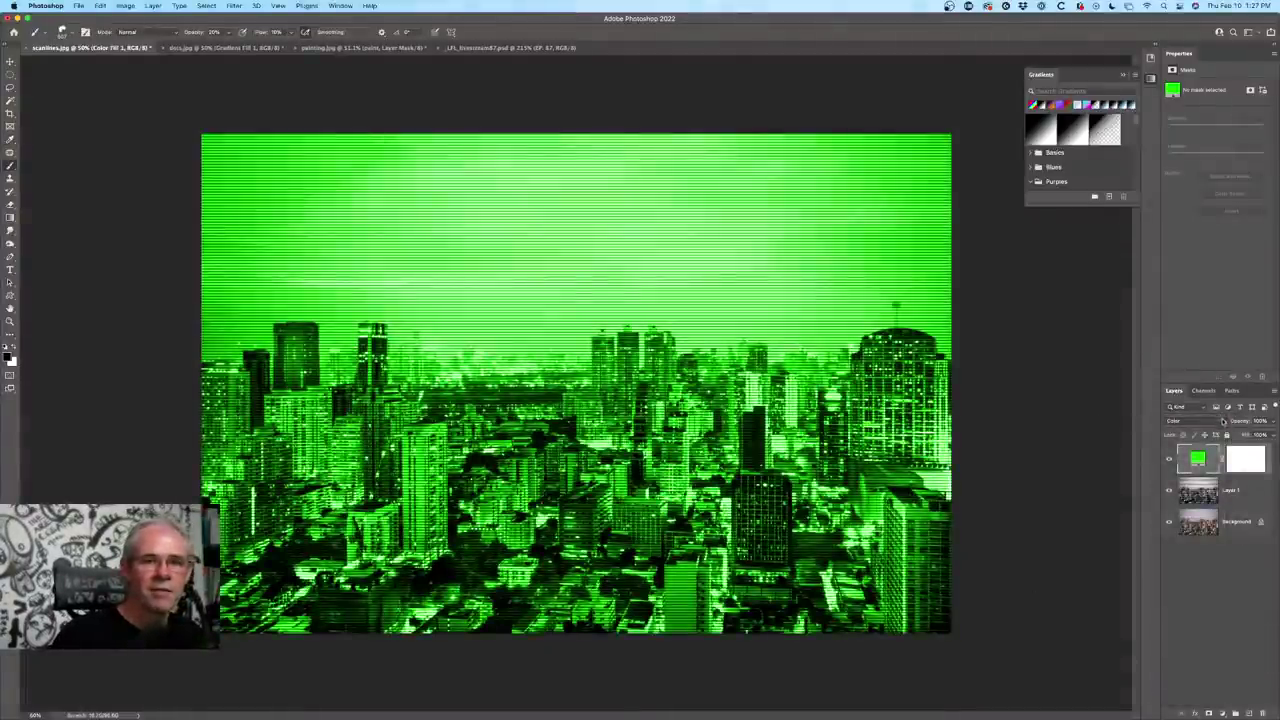
left_click_drag(1237, 423, 1191, 425)
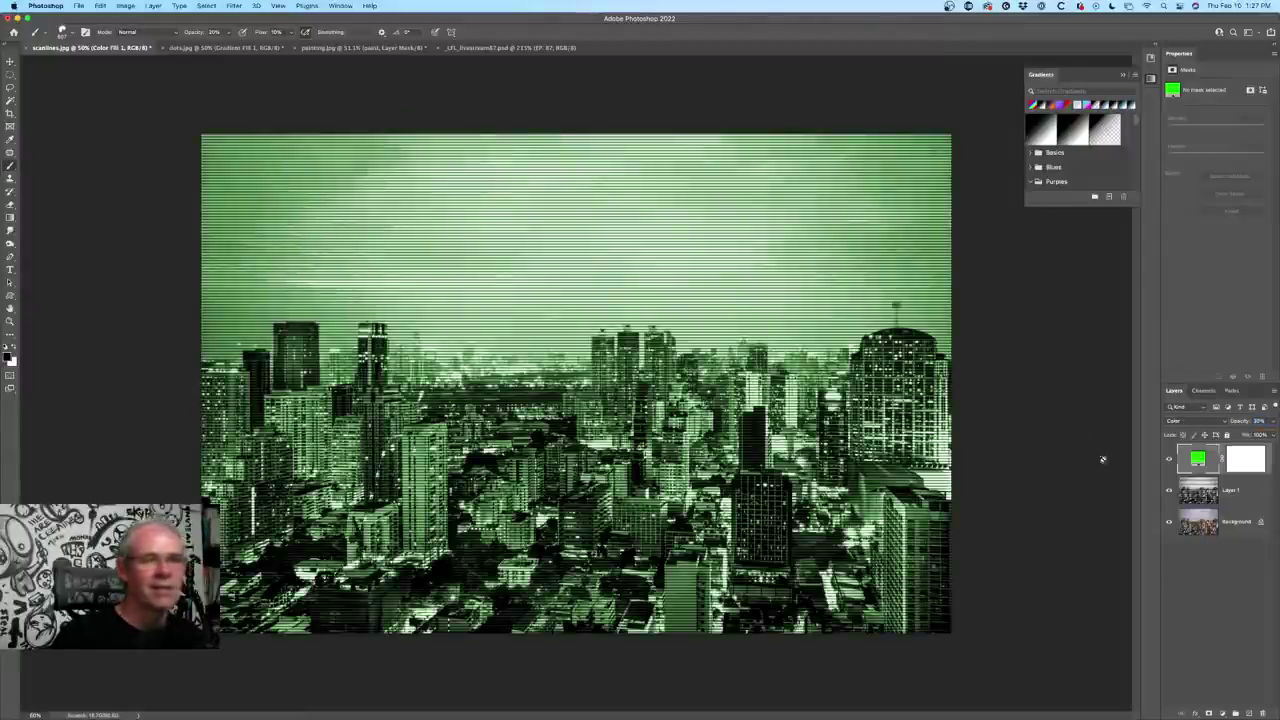
left_click(1198, 492)
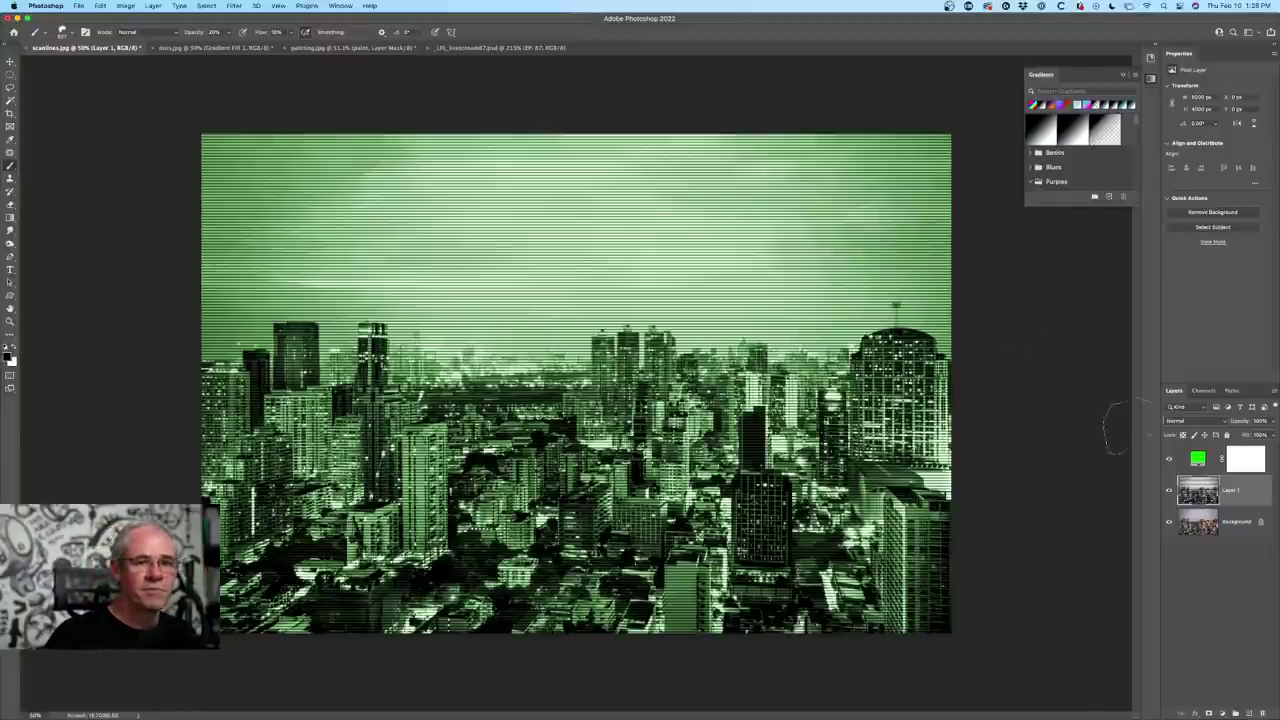
- Duplicate the scanline layer and hide both Layer 1 copy and Layer 1
key("super+j")
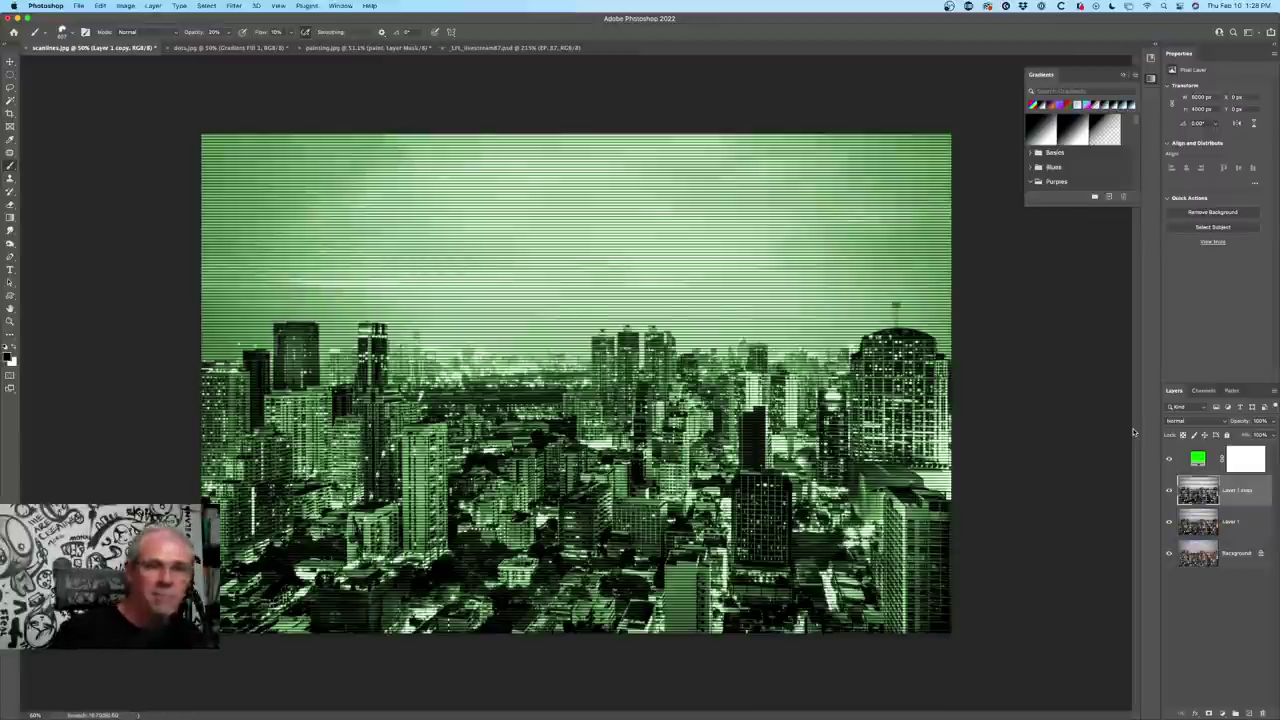
left_click(1170, 494)
left_click(1170, 521)
left_click(1214, 527)
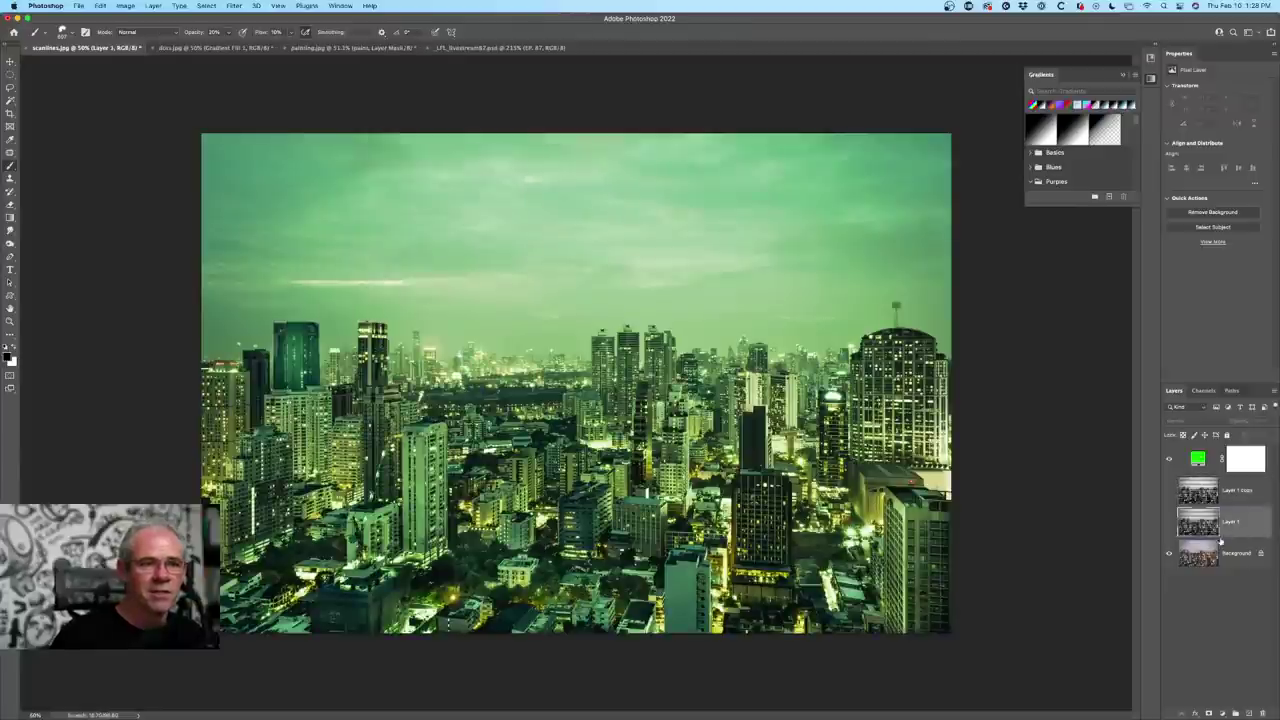
- Add an empty Layer 2 above the Background and toggle the green tint to compare
left_click(1222, 554)
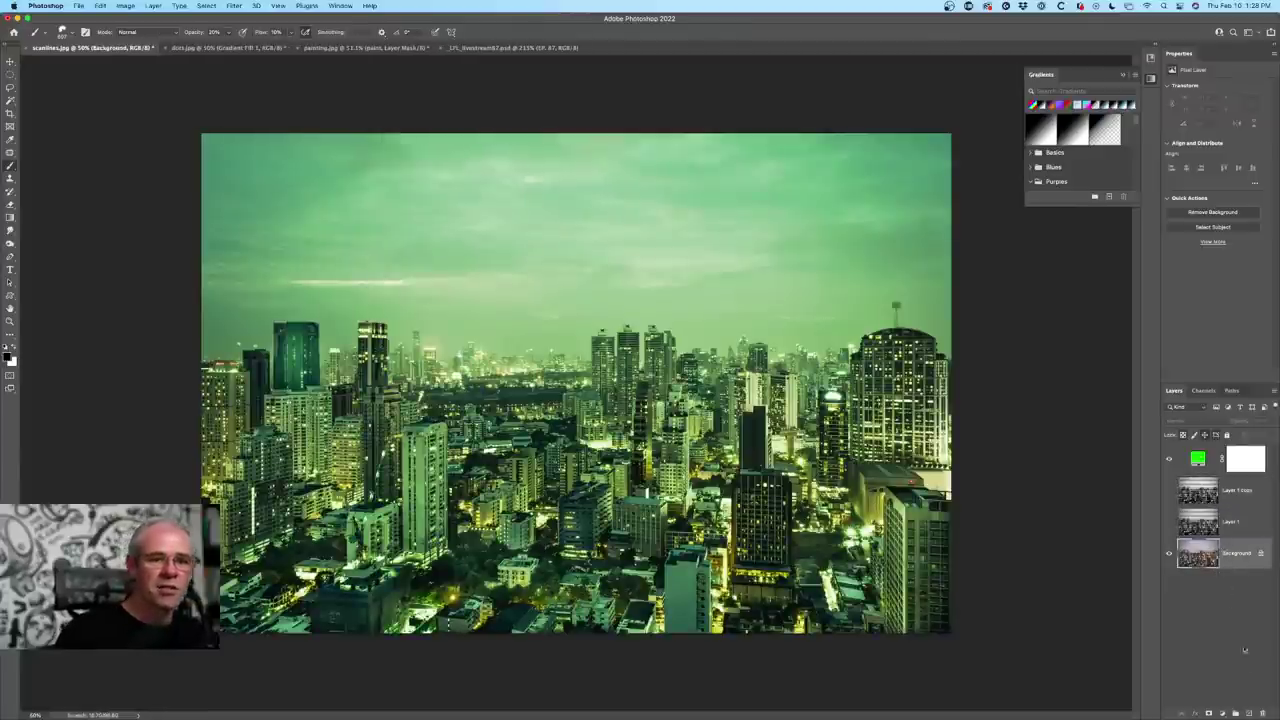
left_click(1248, 713)
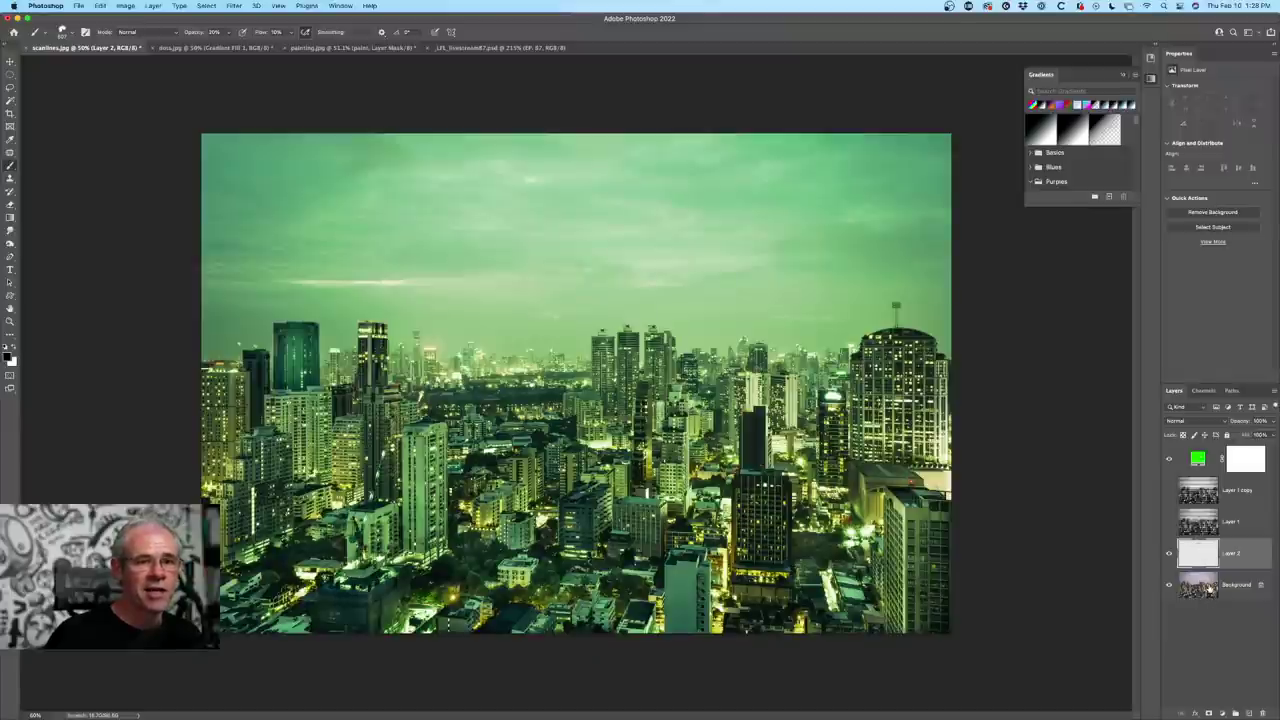
left_click(1169, 459)
left_click(1169, 459)
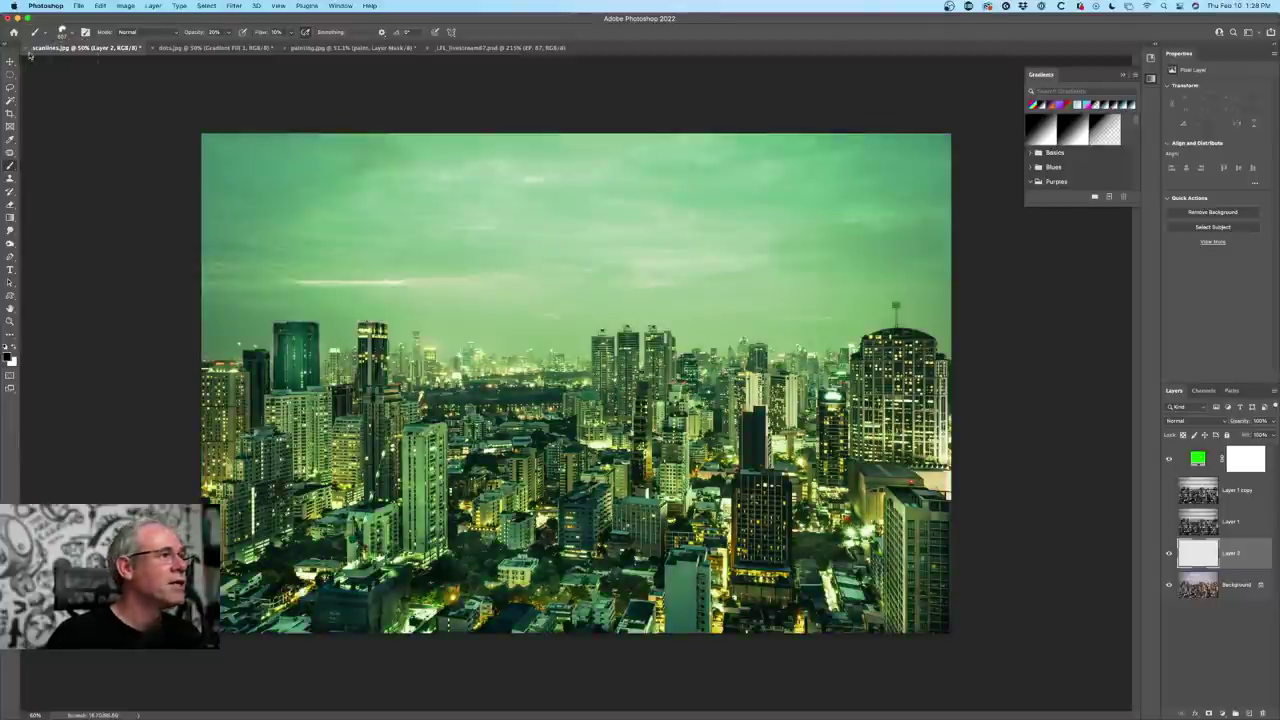
- Create a new document 10 pixels wide and 10 pixels high
key("v")
left_click(77, 5)
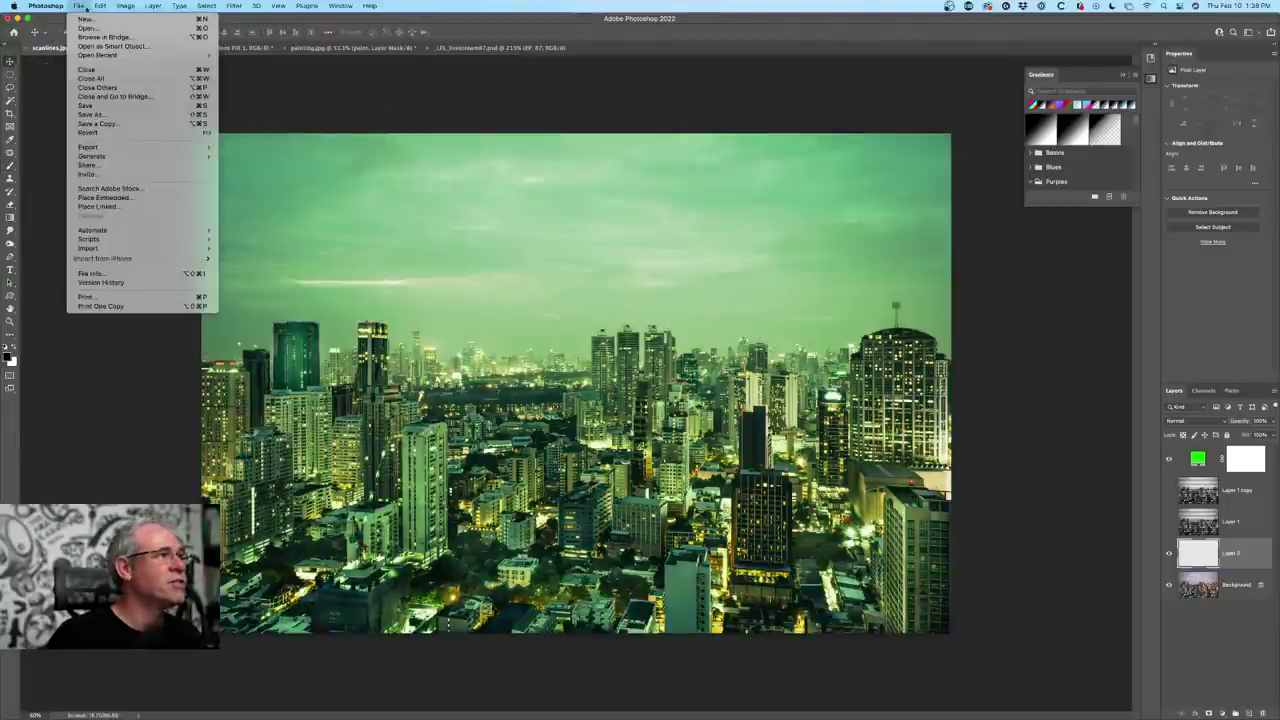
left_click(90, 17)
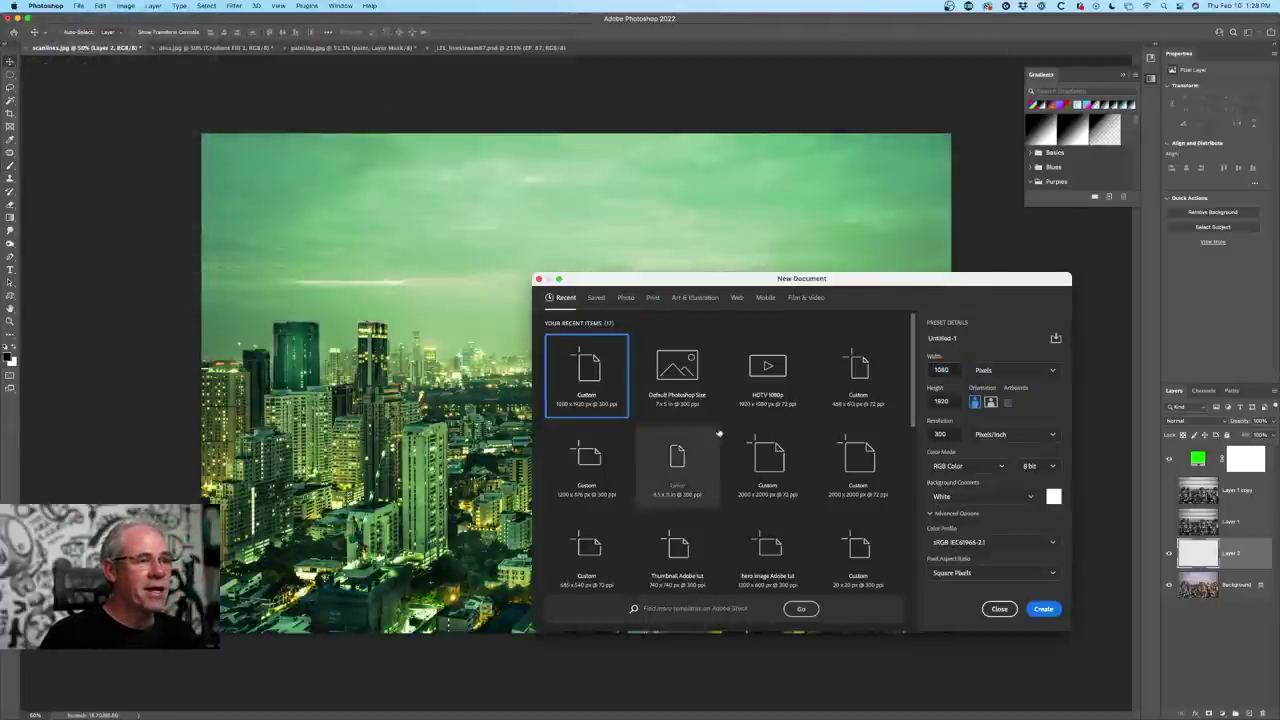
left_click(957, 400)
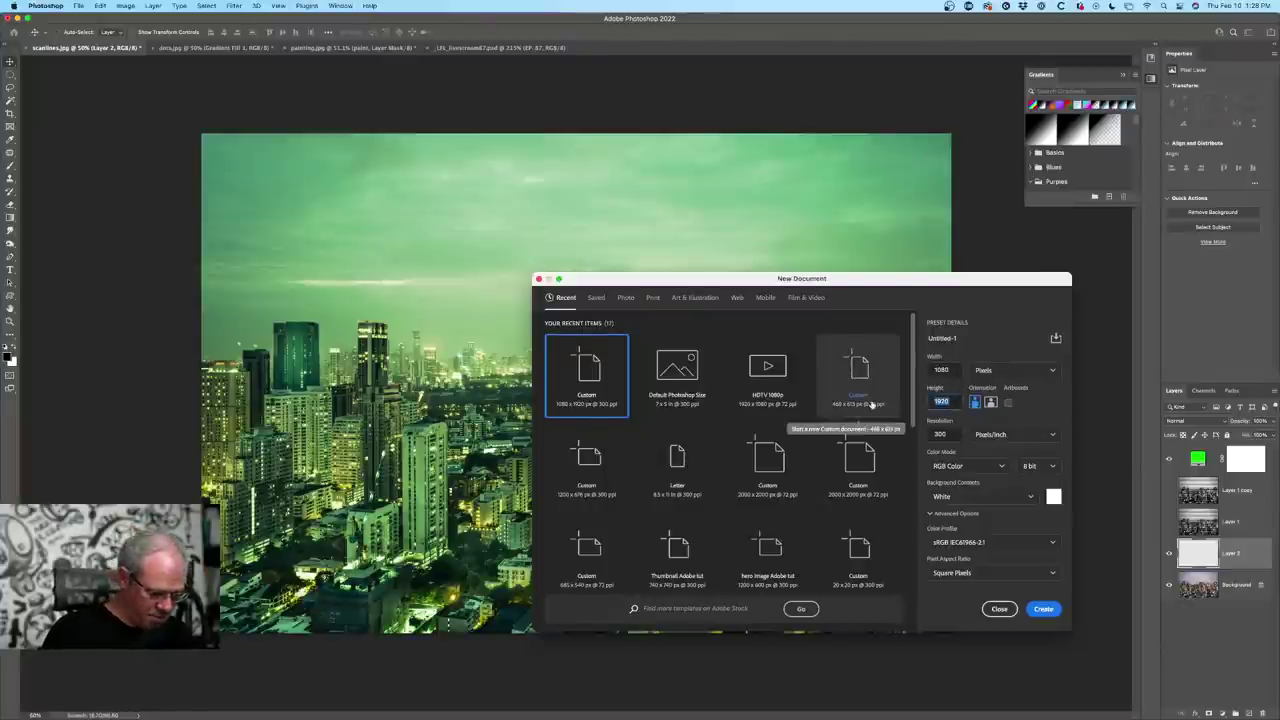
type("10")
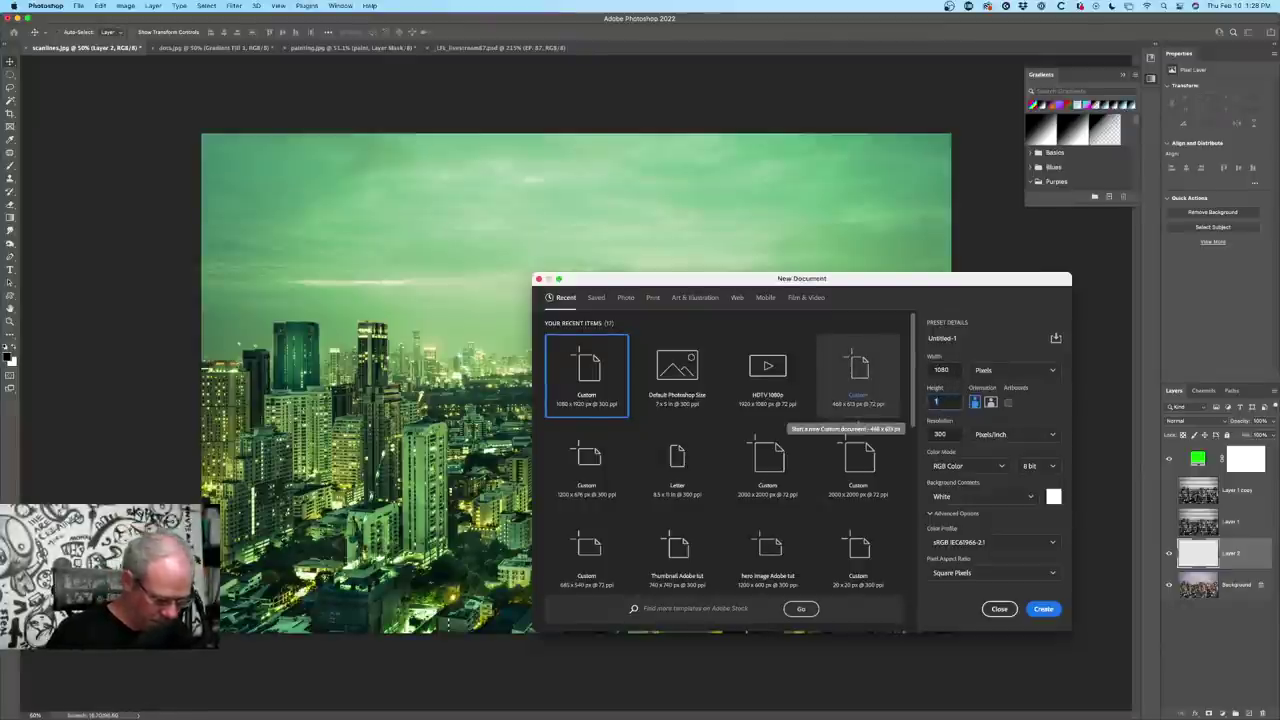
left_click(937, 368)
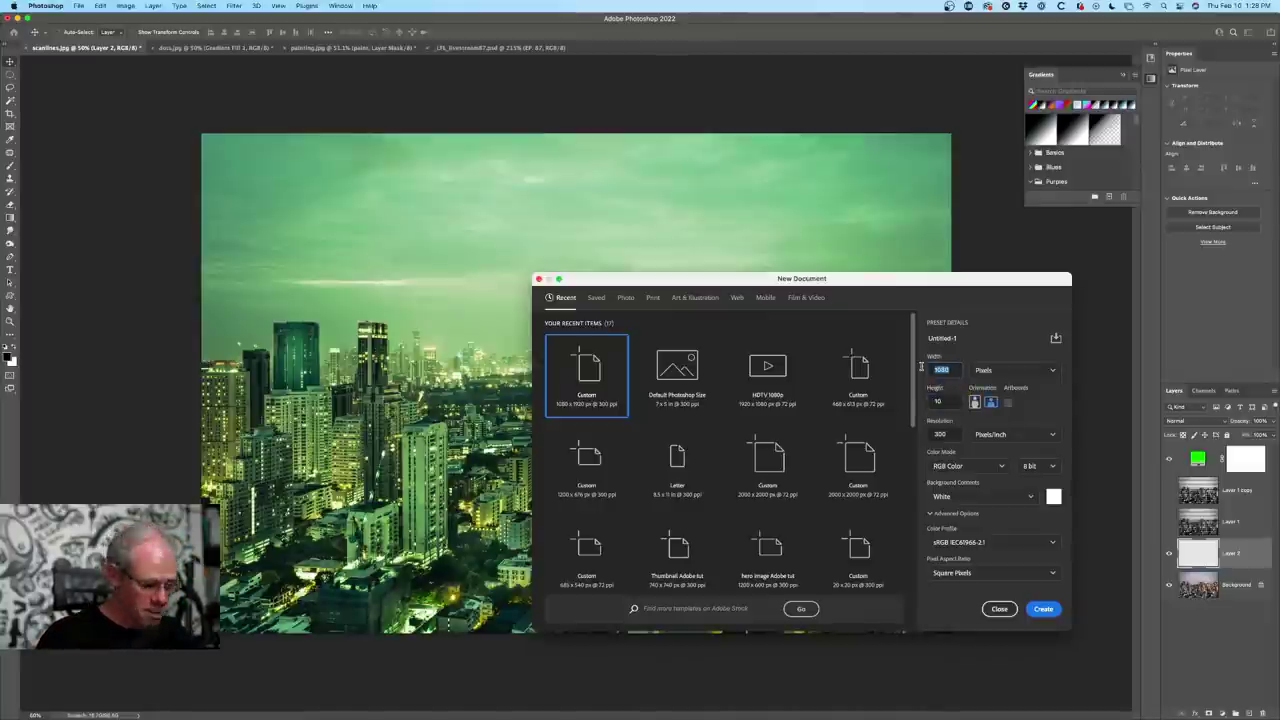
type("10")
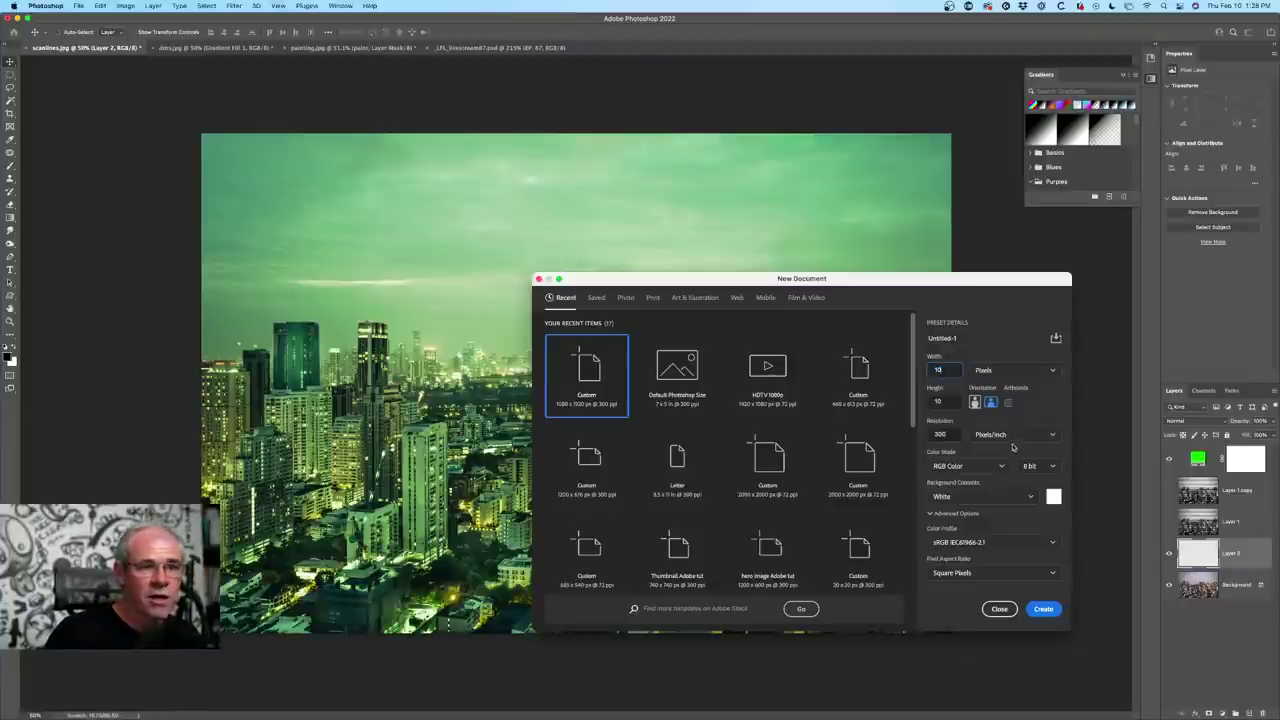
left_click(1043, 609)
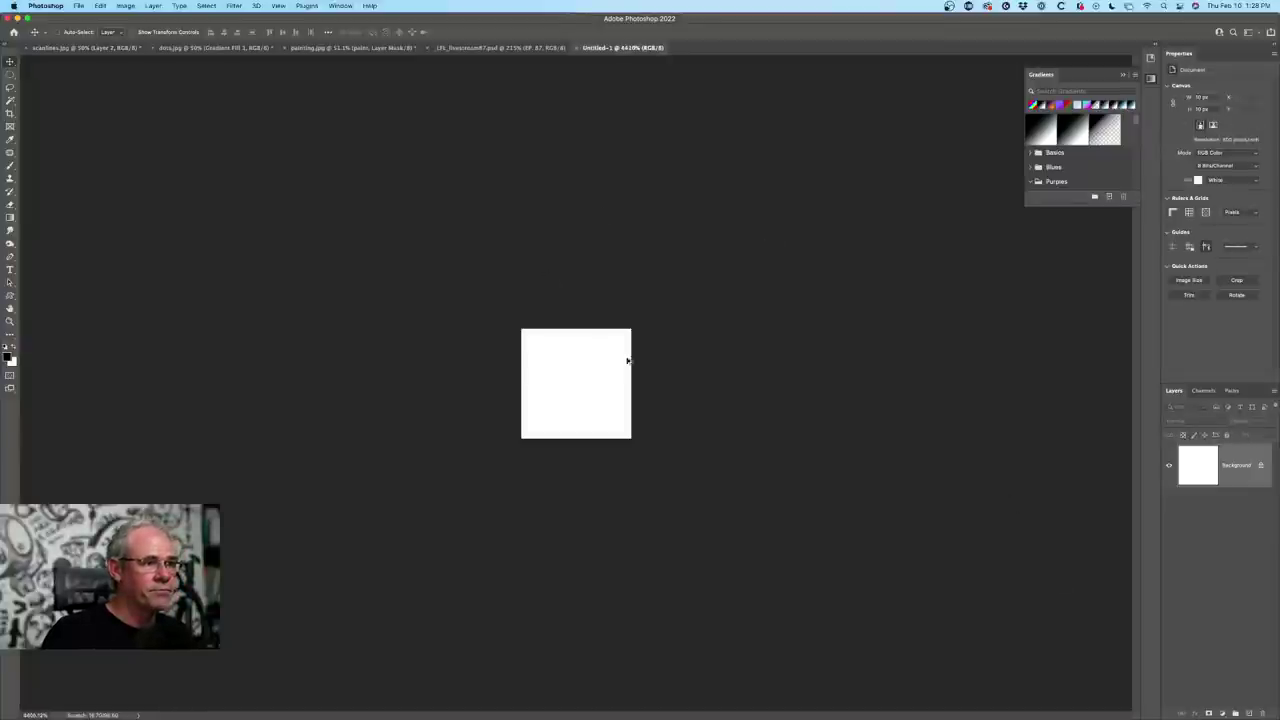
- Fill the top half of the 10 px canvas with black using a rectangular selection
key("super+equal")
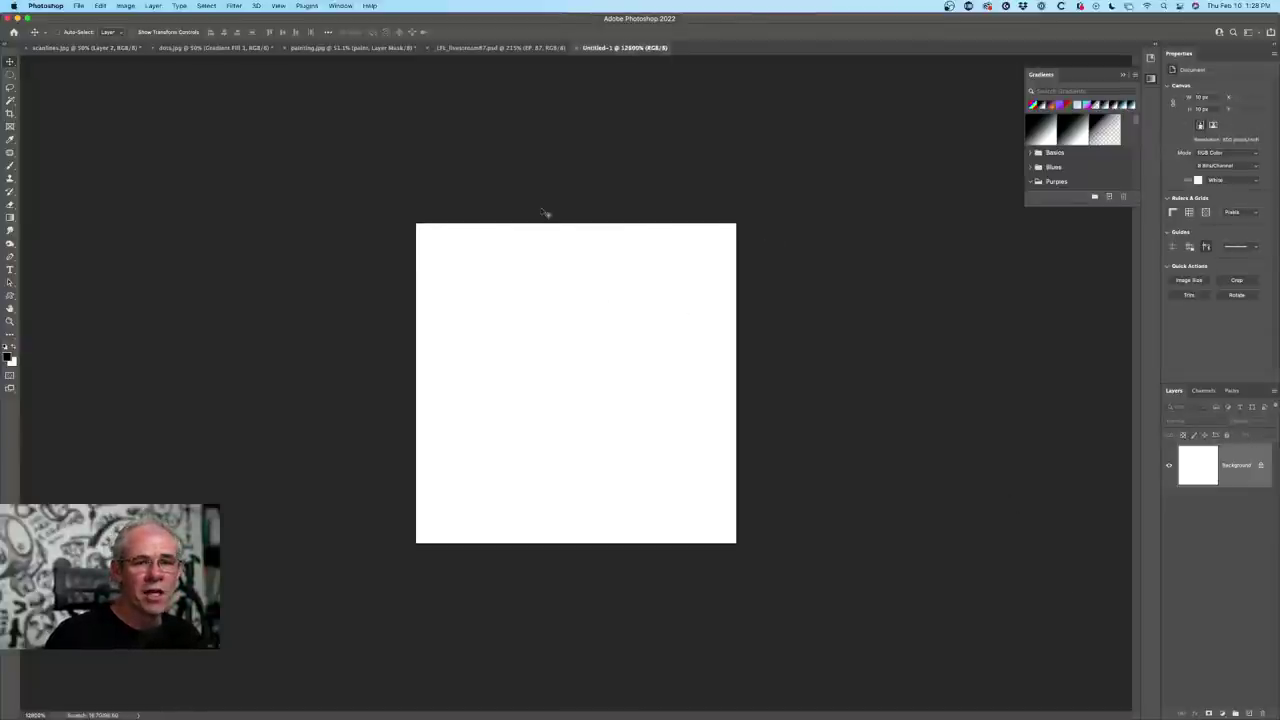
left_click(11, 75)
right_click(11, 75)
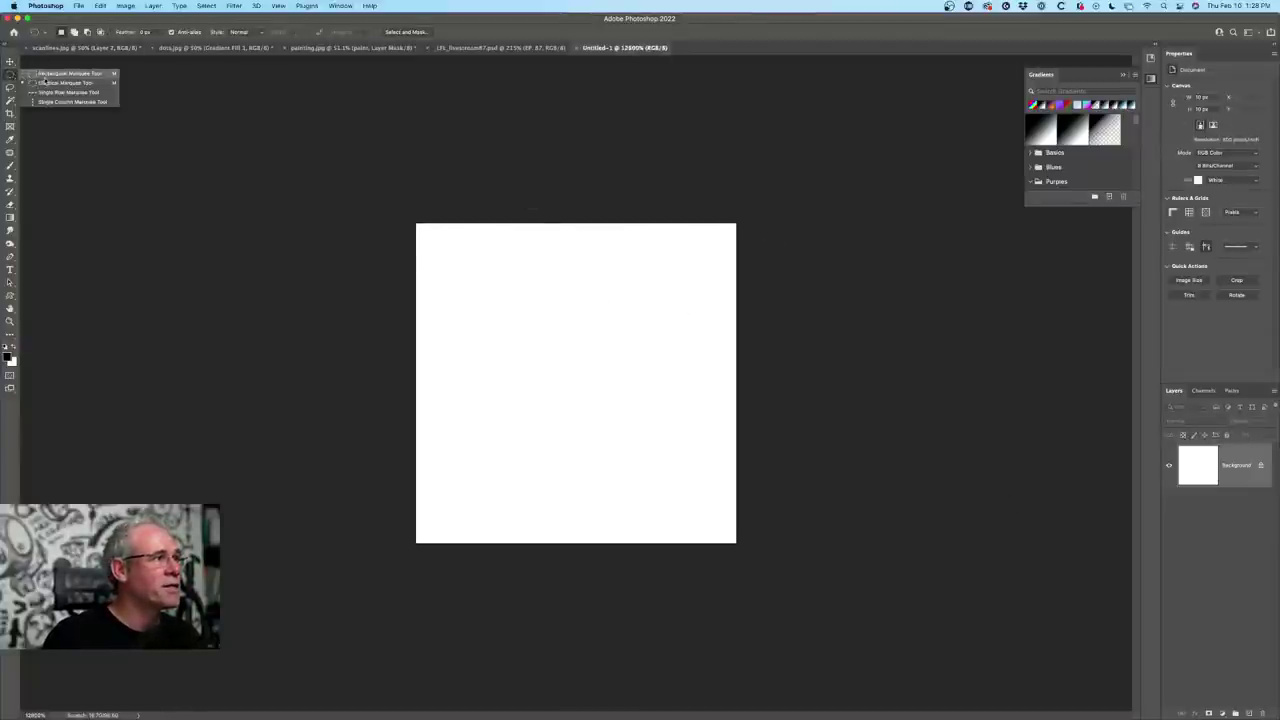
left_click(46, 80)
left_click(11, 75)
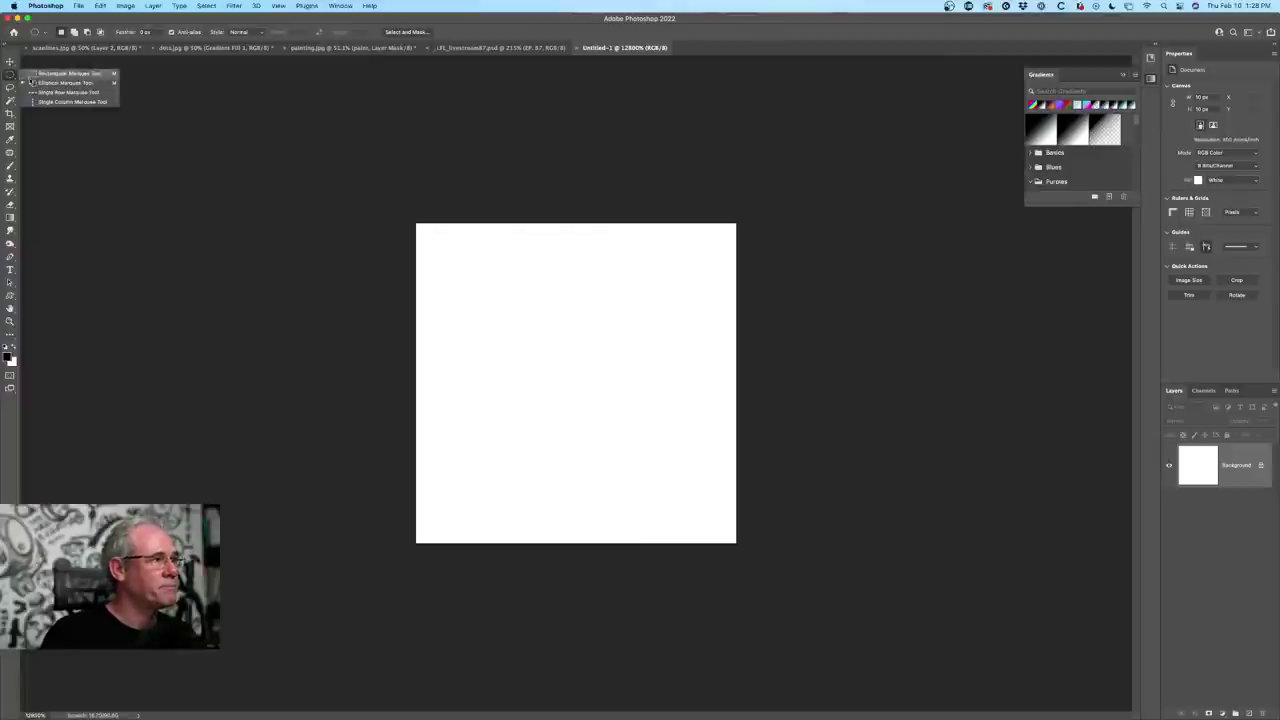
left_click(45, 75)
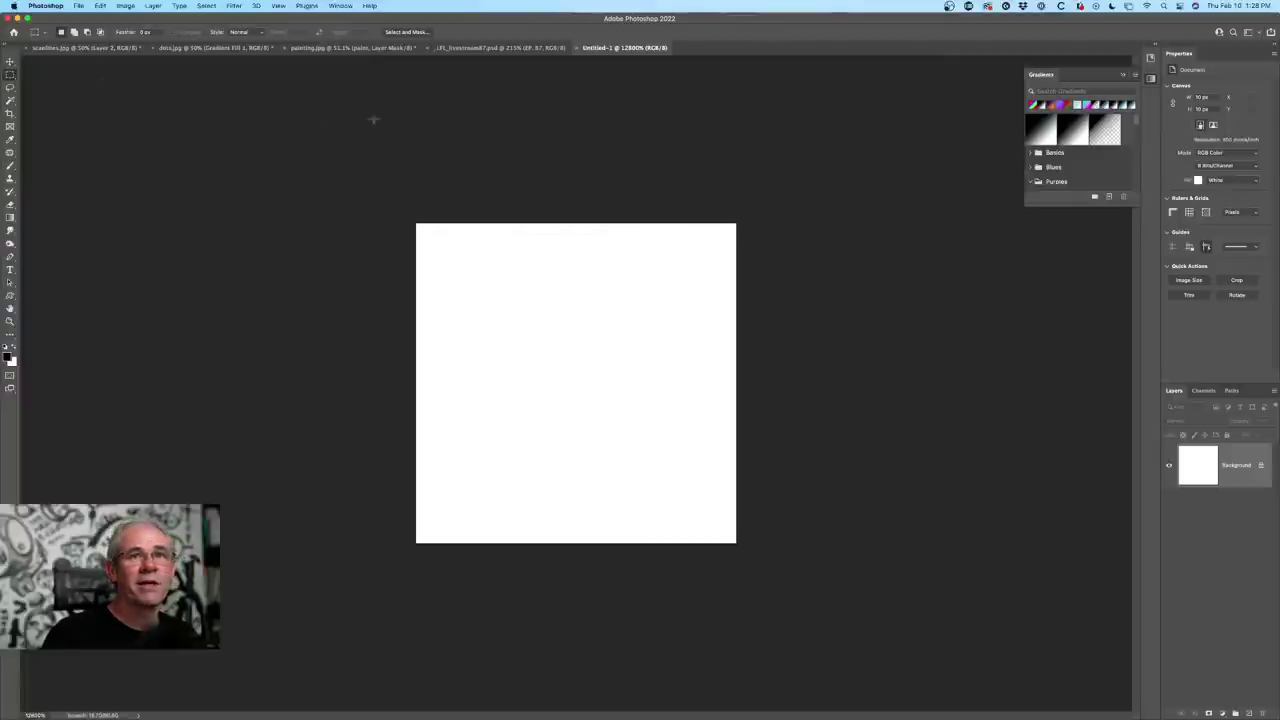
left_click_drag(373, 119, 803, 371)
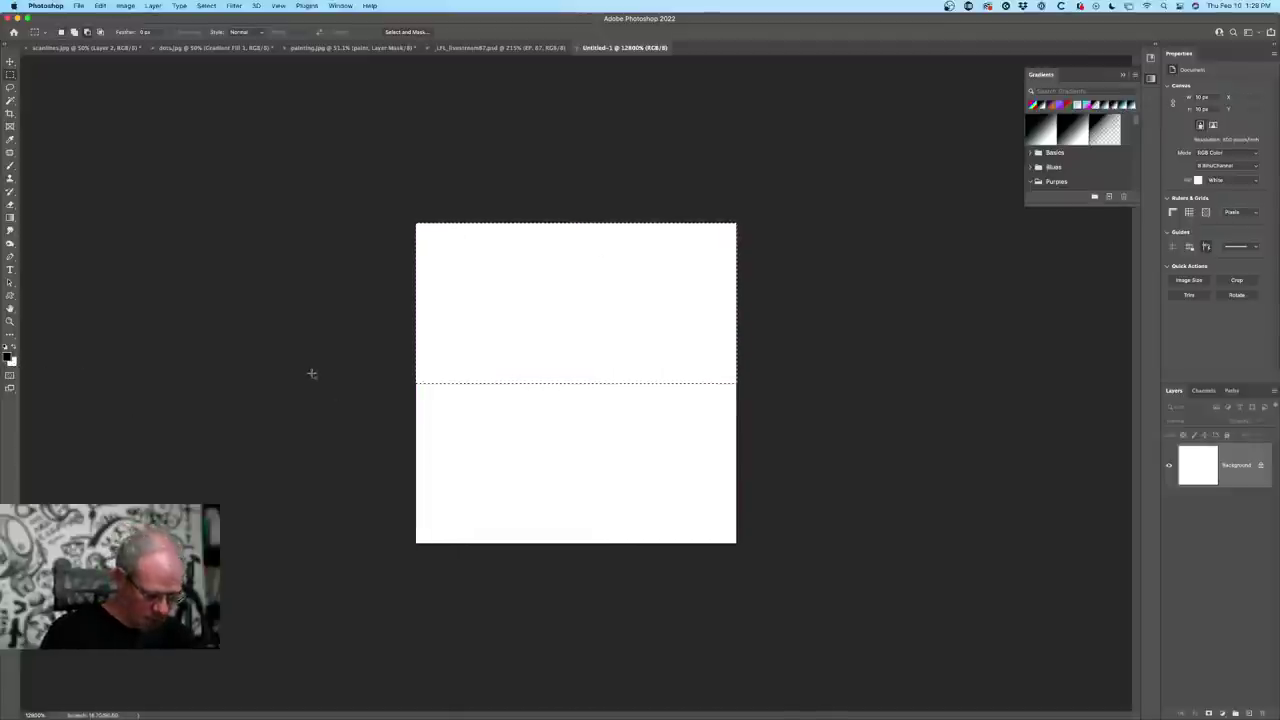
key("alt+BackSpace")
key("super+d")
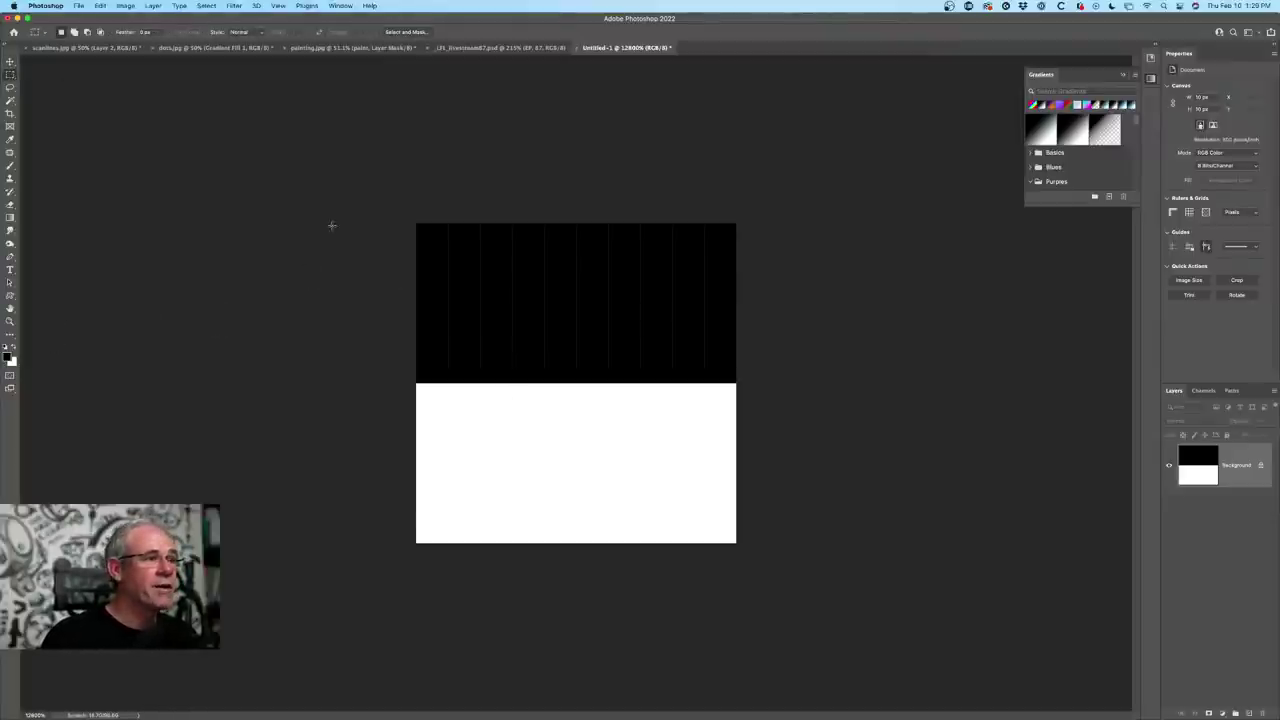
- Define the whole canvas as a pattern named '10px sl' and close the document unsaved
left_click_drag(290, 145, 866, 651)
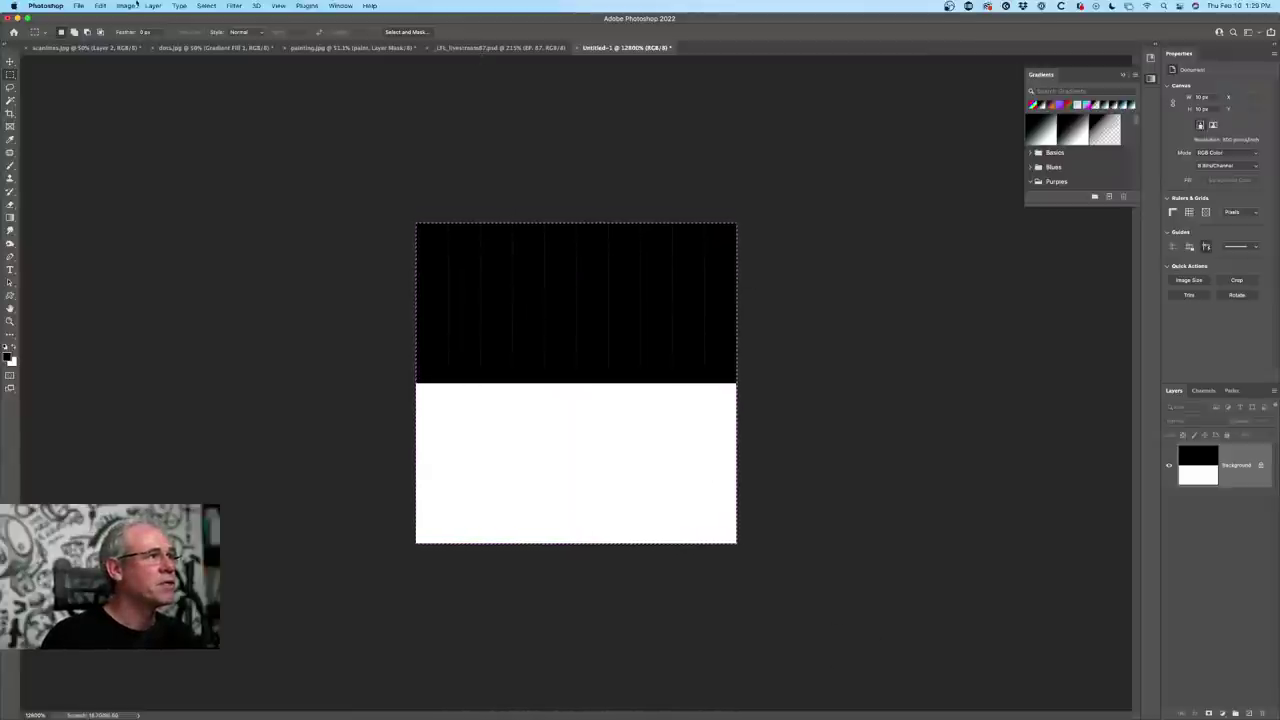
left_click(100, 5)
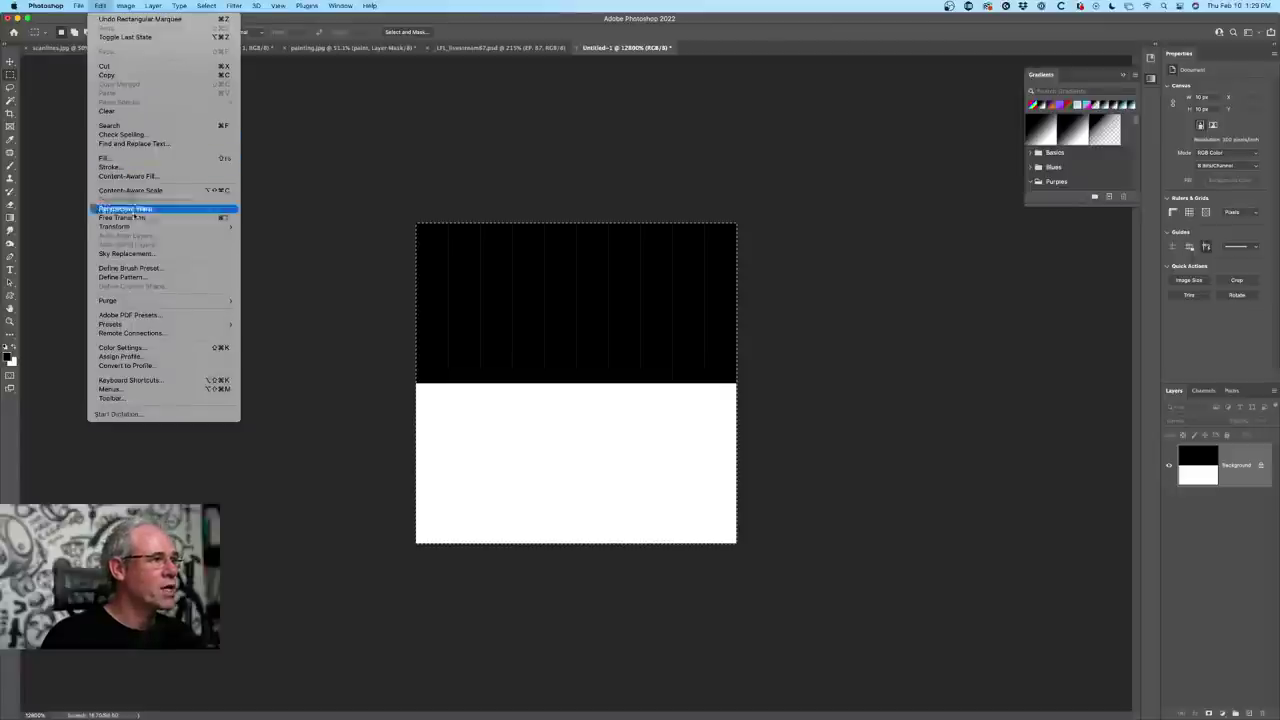
left_click(140, 279)
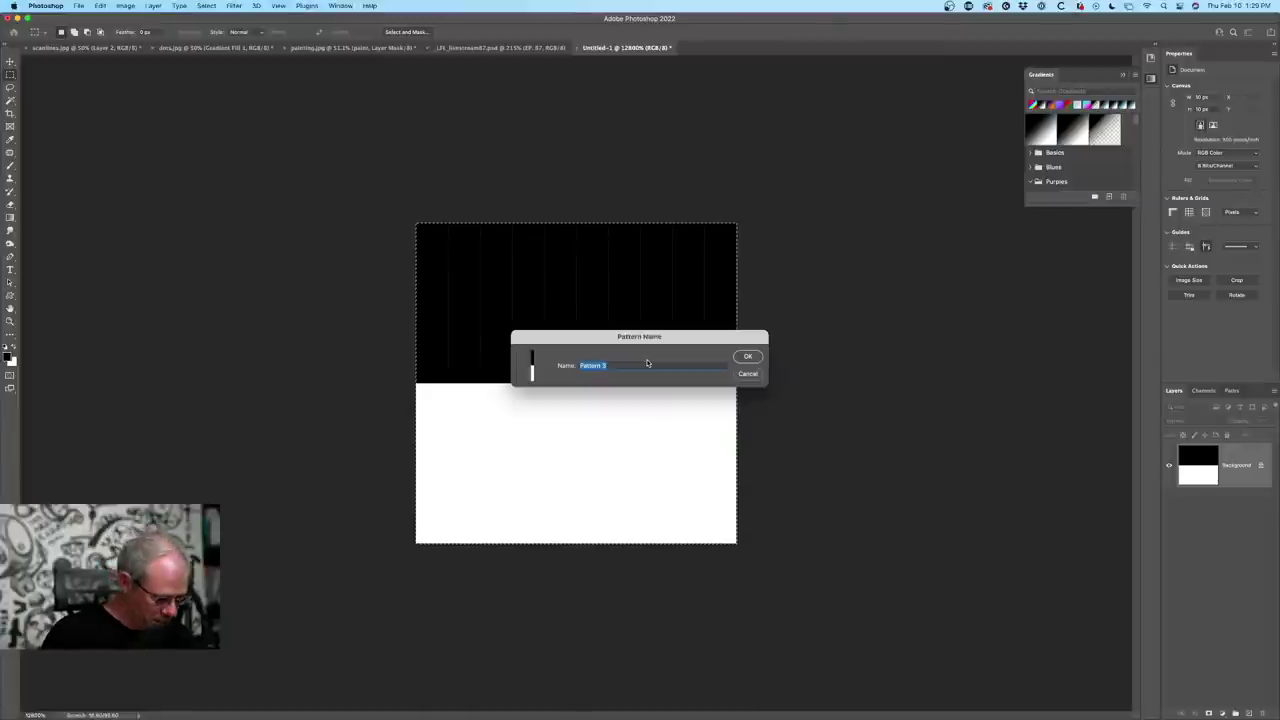
type("10px sl")
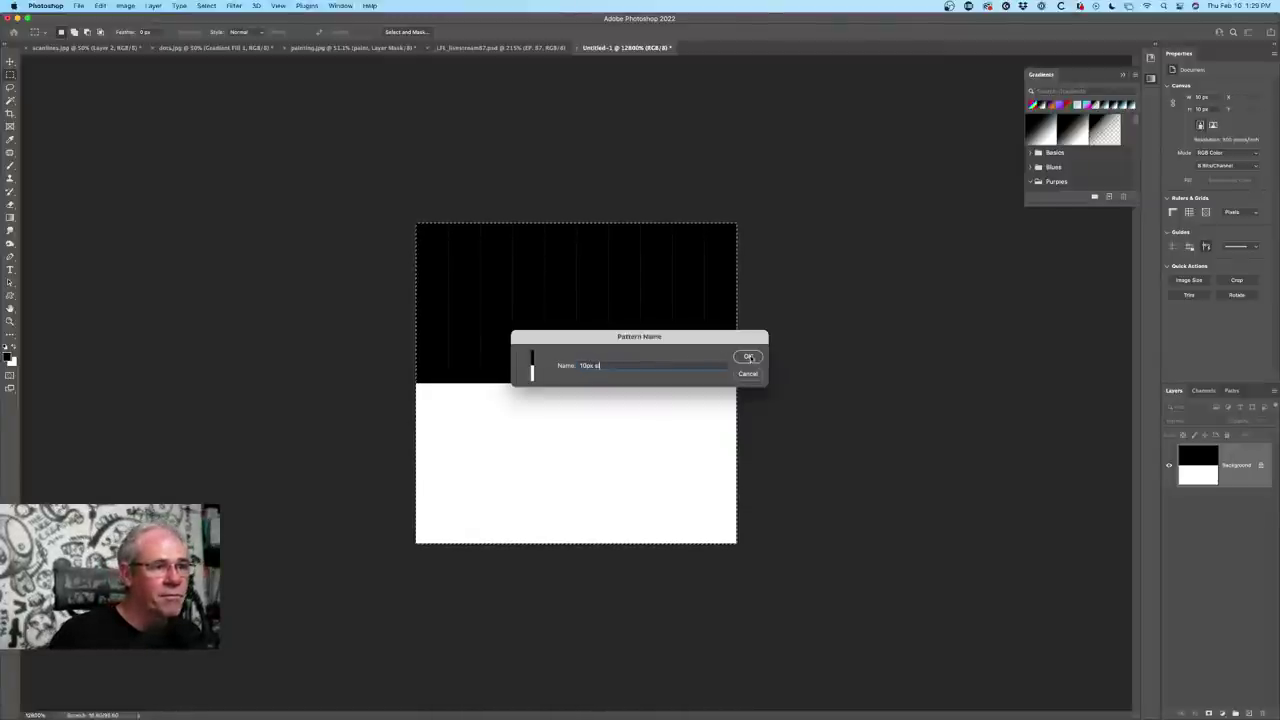
left_click(748, 356)
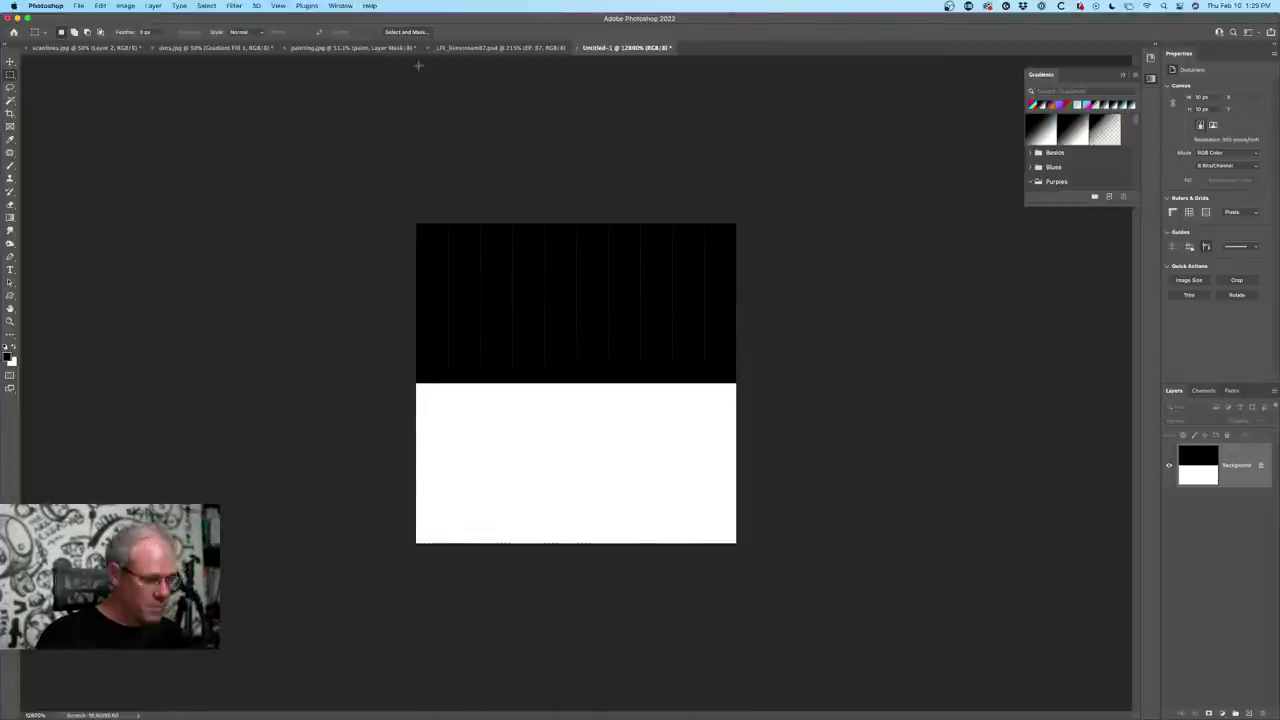
left_click(577, 50)
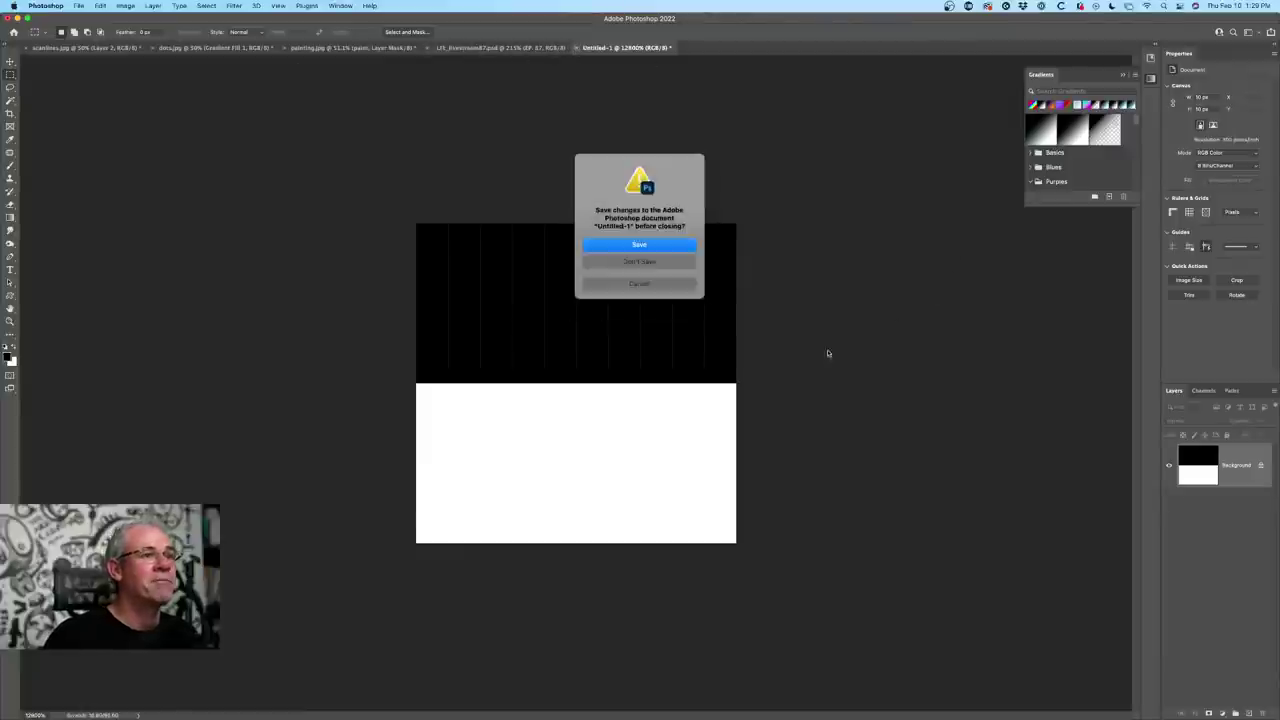
key("super+d")
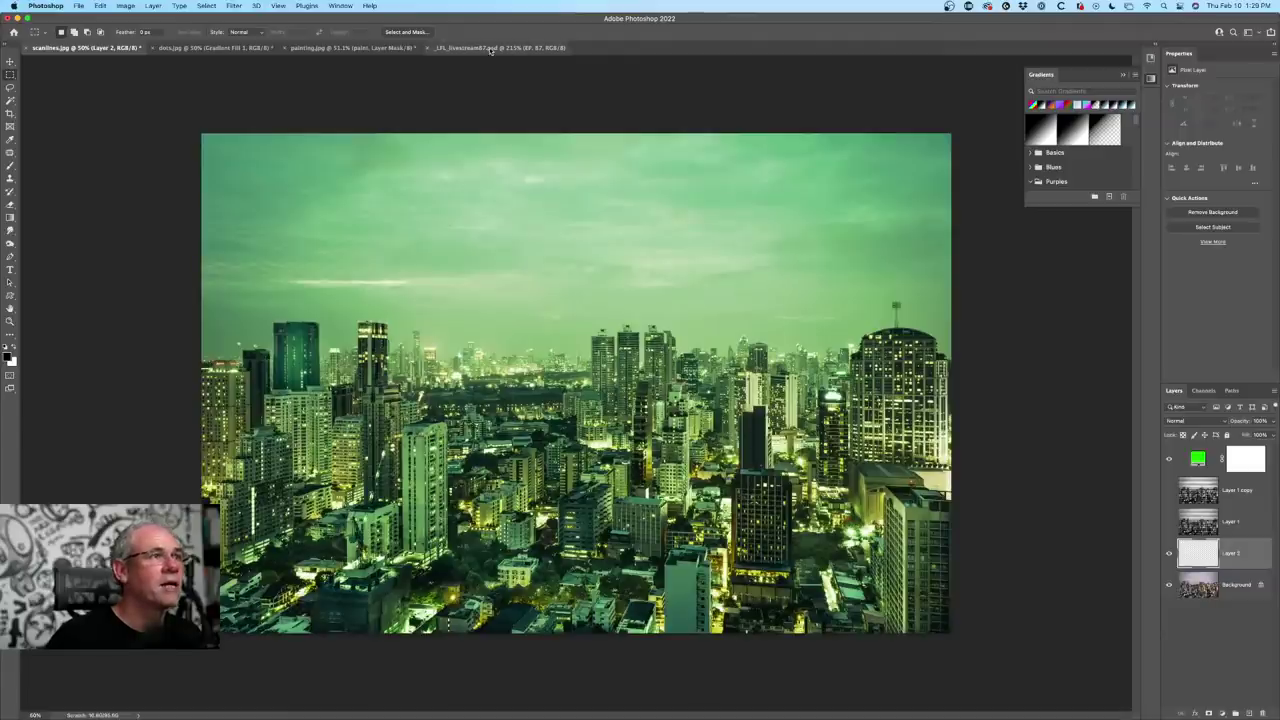
- Return to scanlines.jpg and make Layer 2 visible
left_click(350, 48)
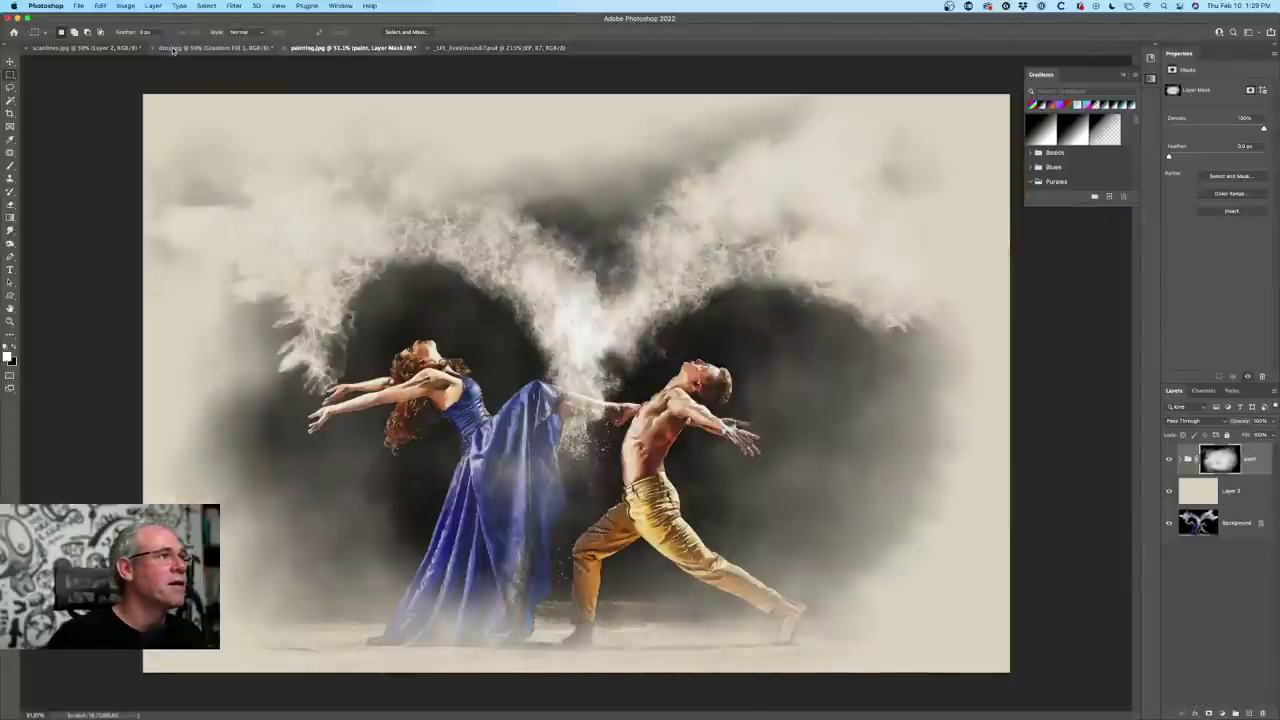
left_click(172, 47)
left_click(85, 47)
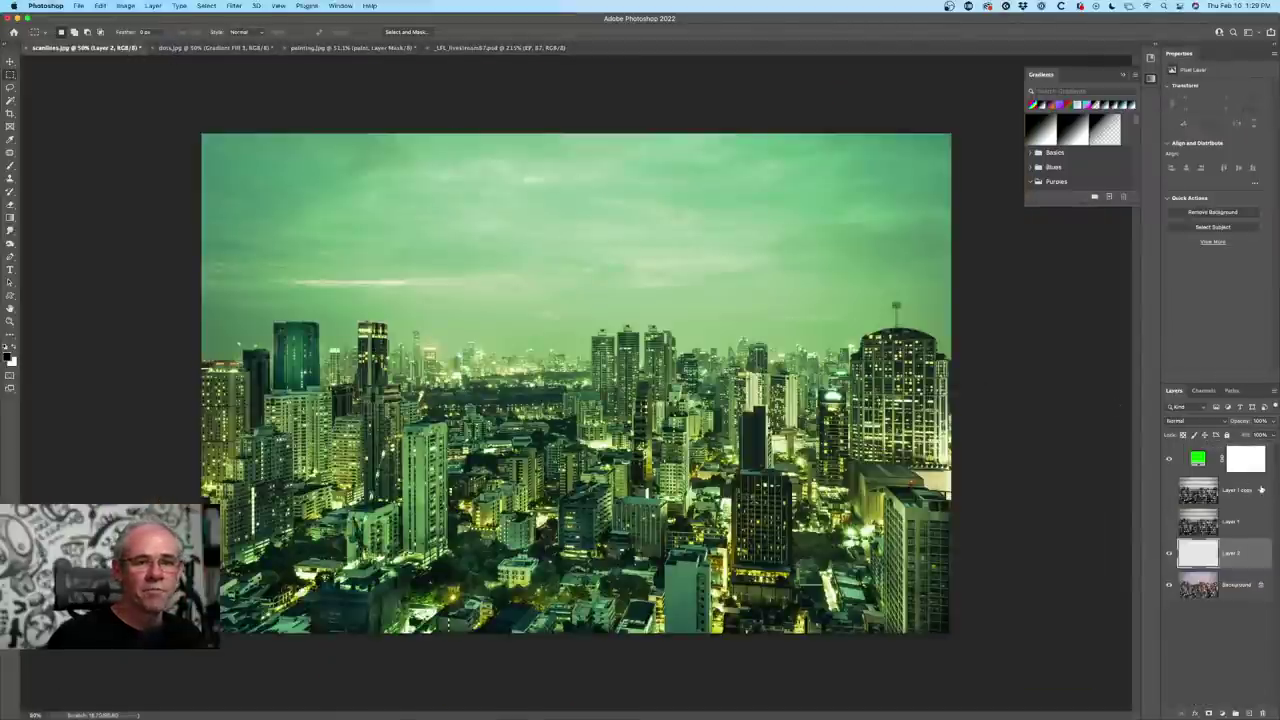
left_click(1170, 555)
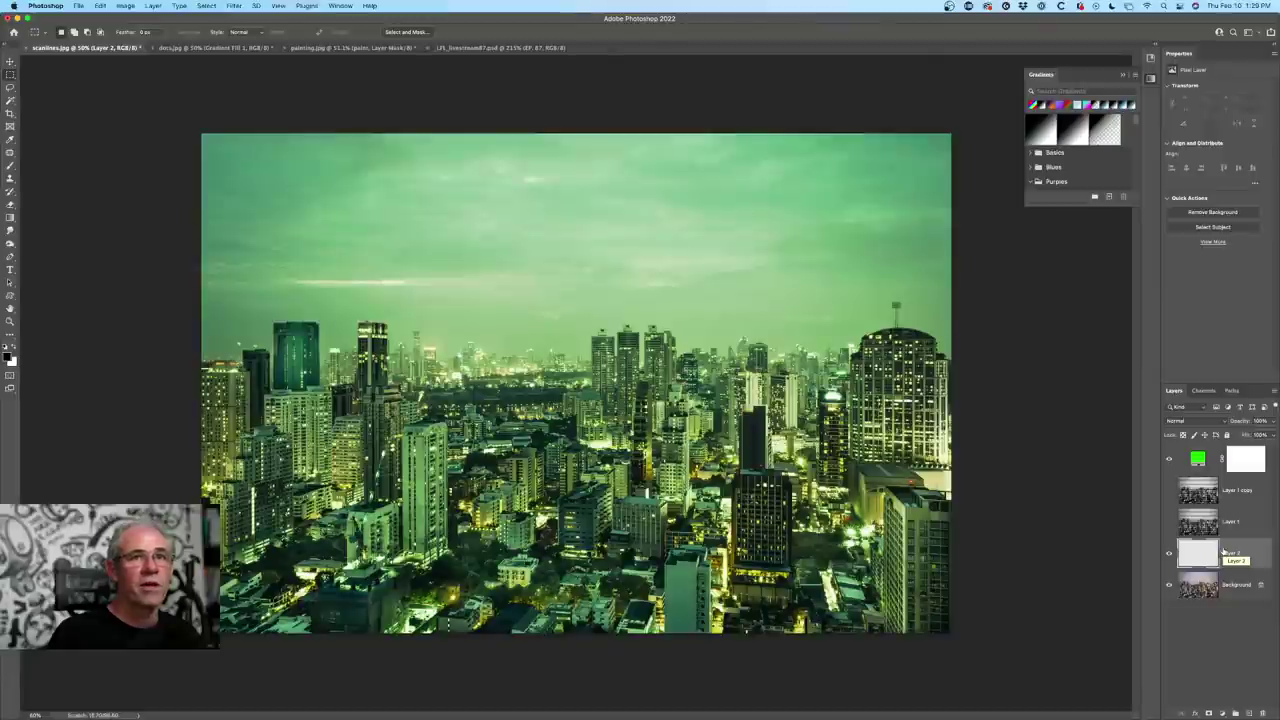
key("i")
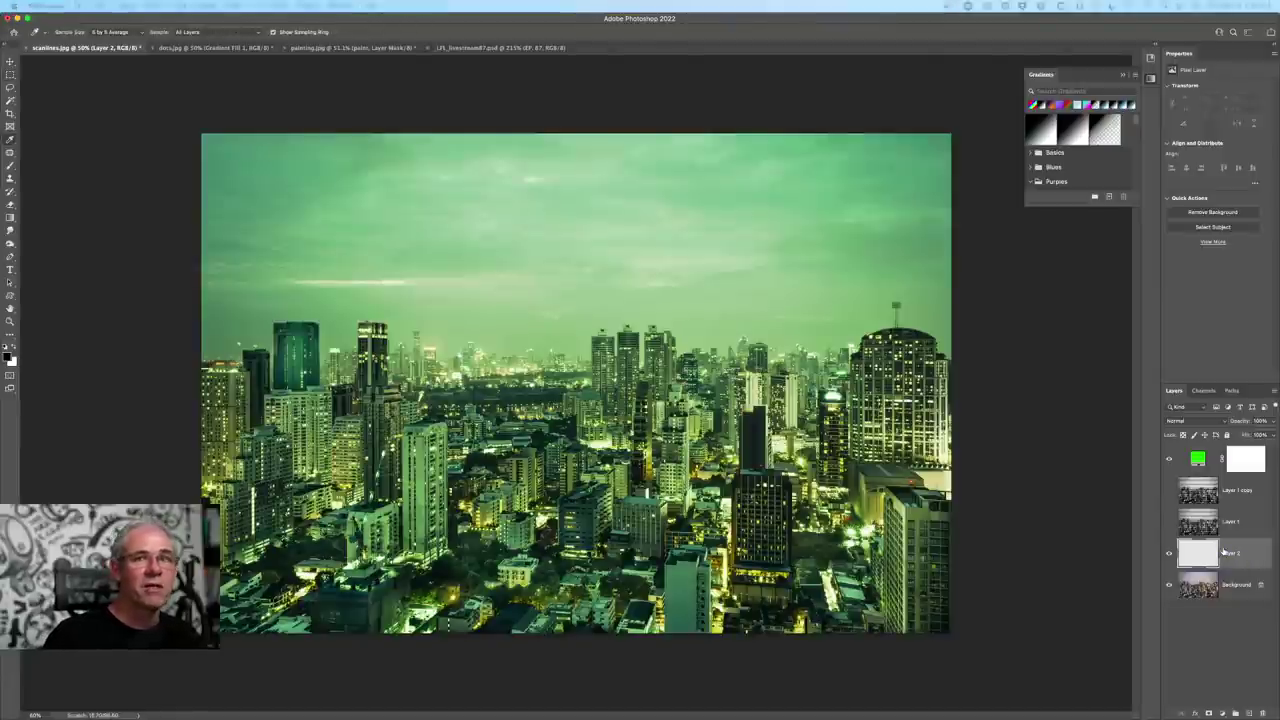
- Fill Layer 2 with the new black-and-white stripe pattern via Edit > Fill
key("shift+BackSpace")
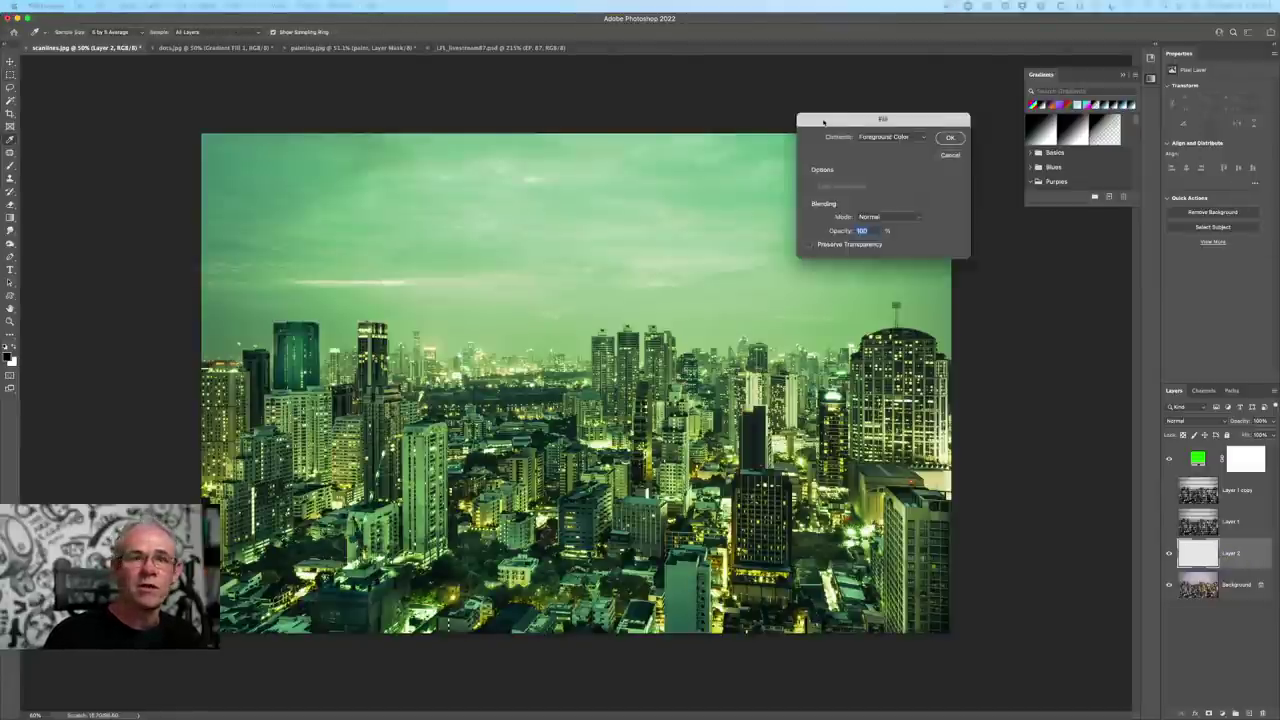
left_click_drag(831, 100, 617, 75)
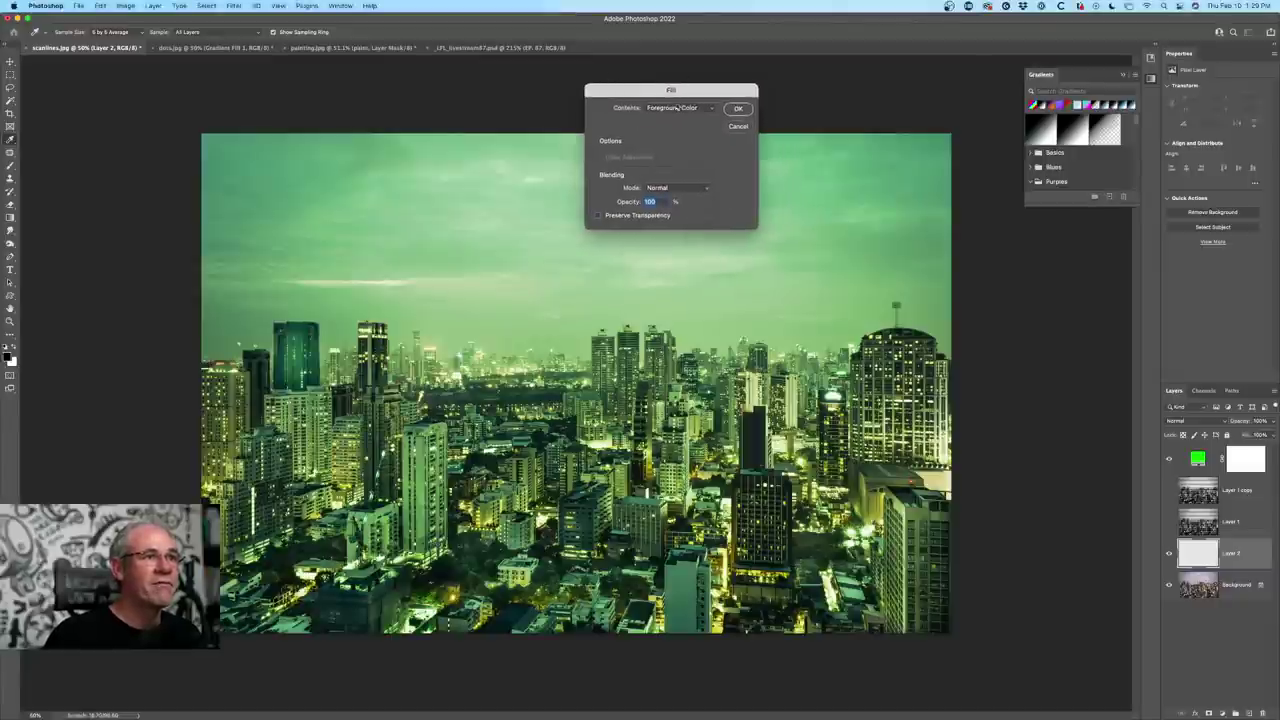
left_click(677, 108)
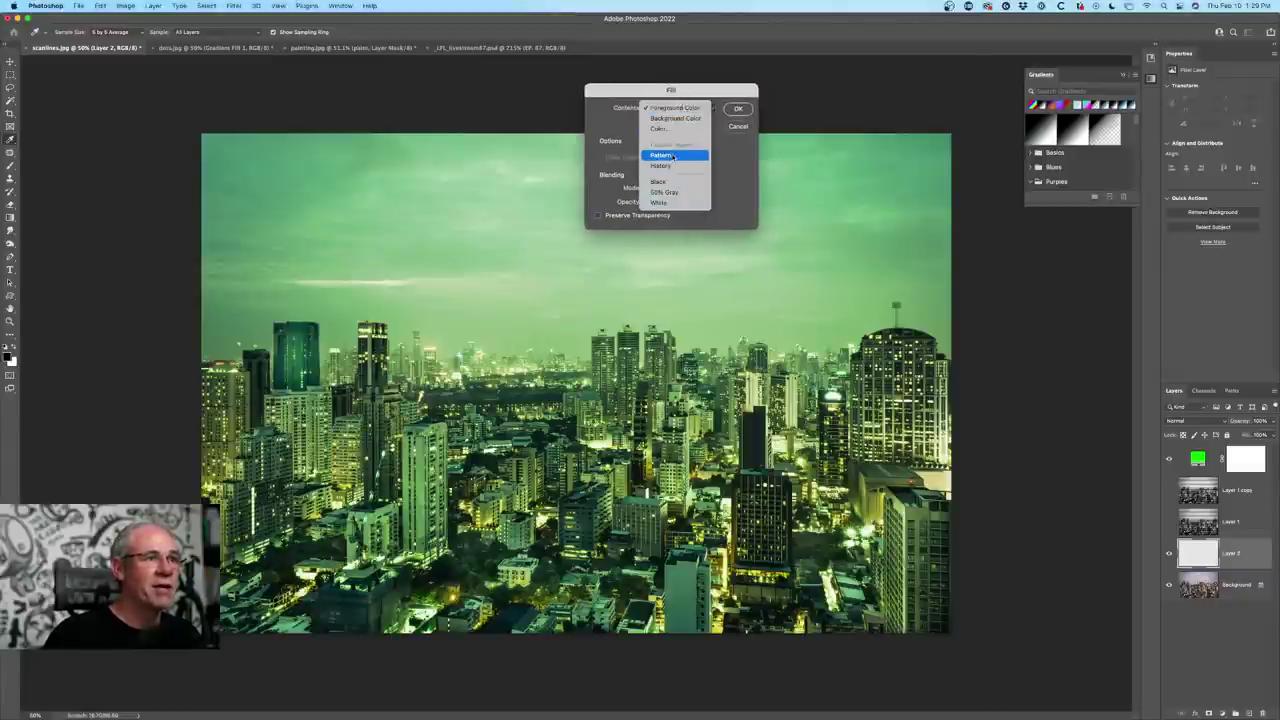
left_click(674, 157)
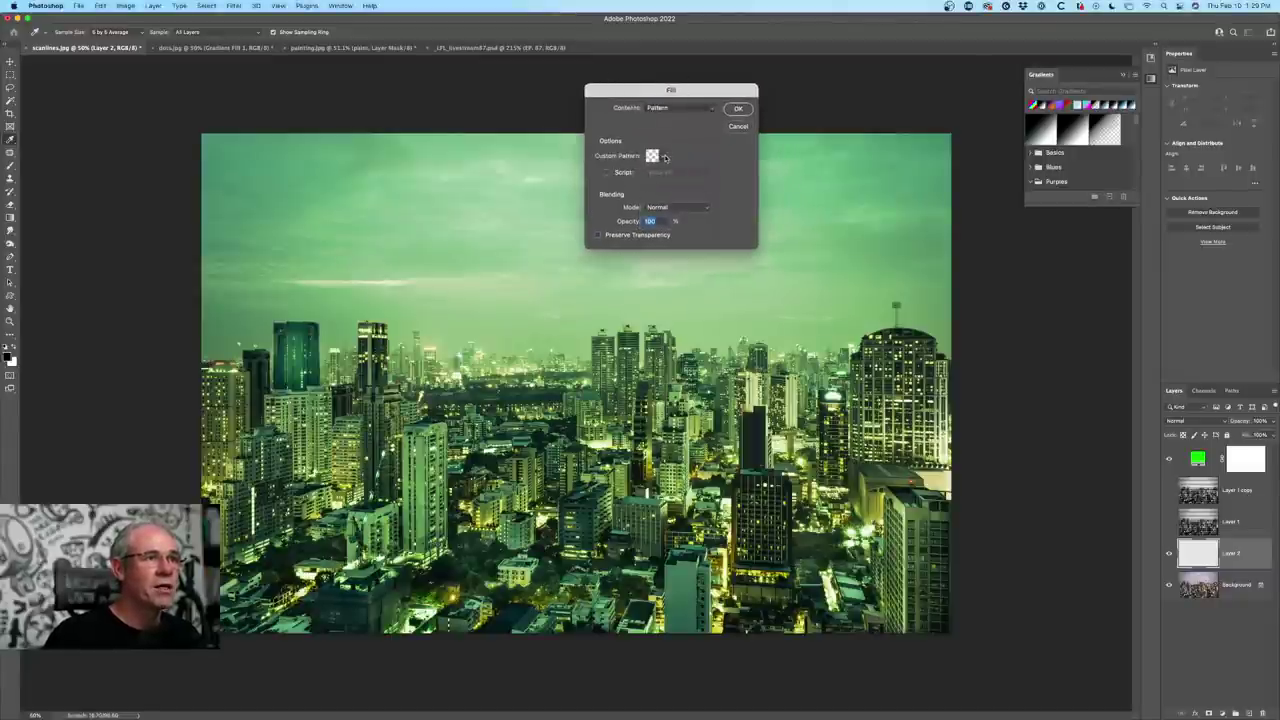
left_click(665, 158)
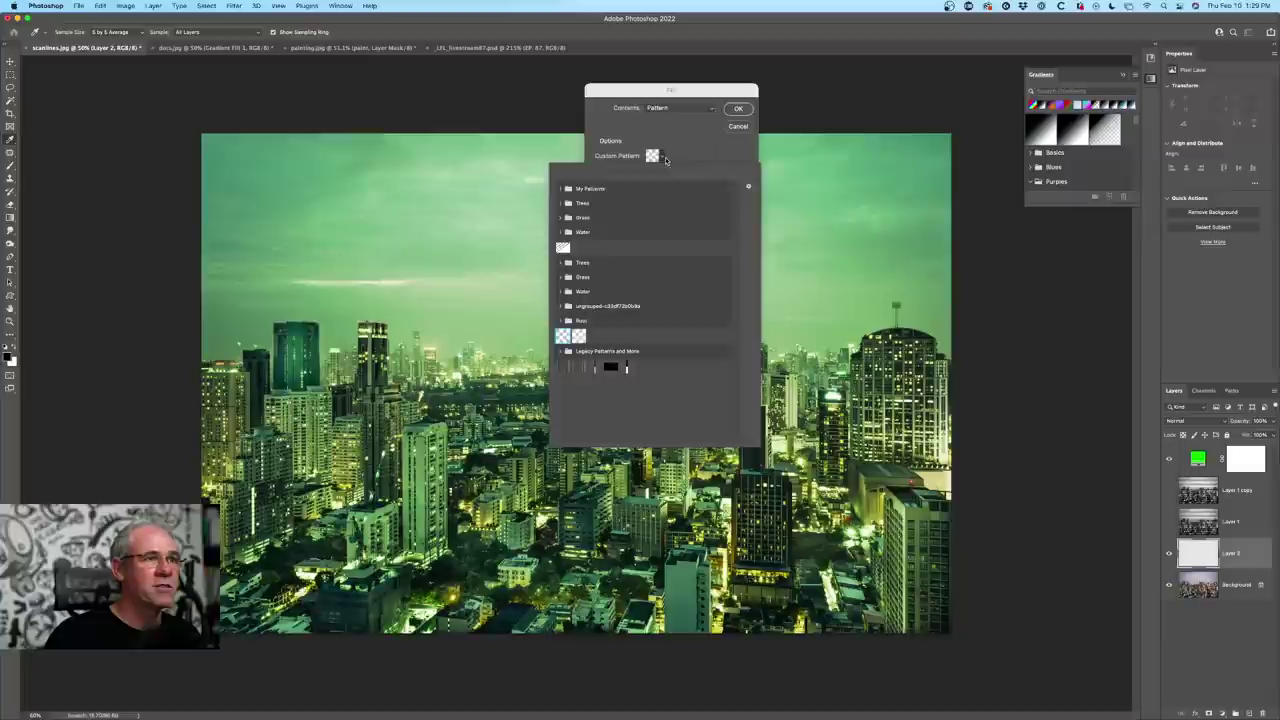
left_click(626, 368)
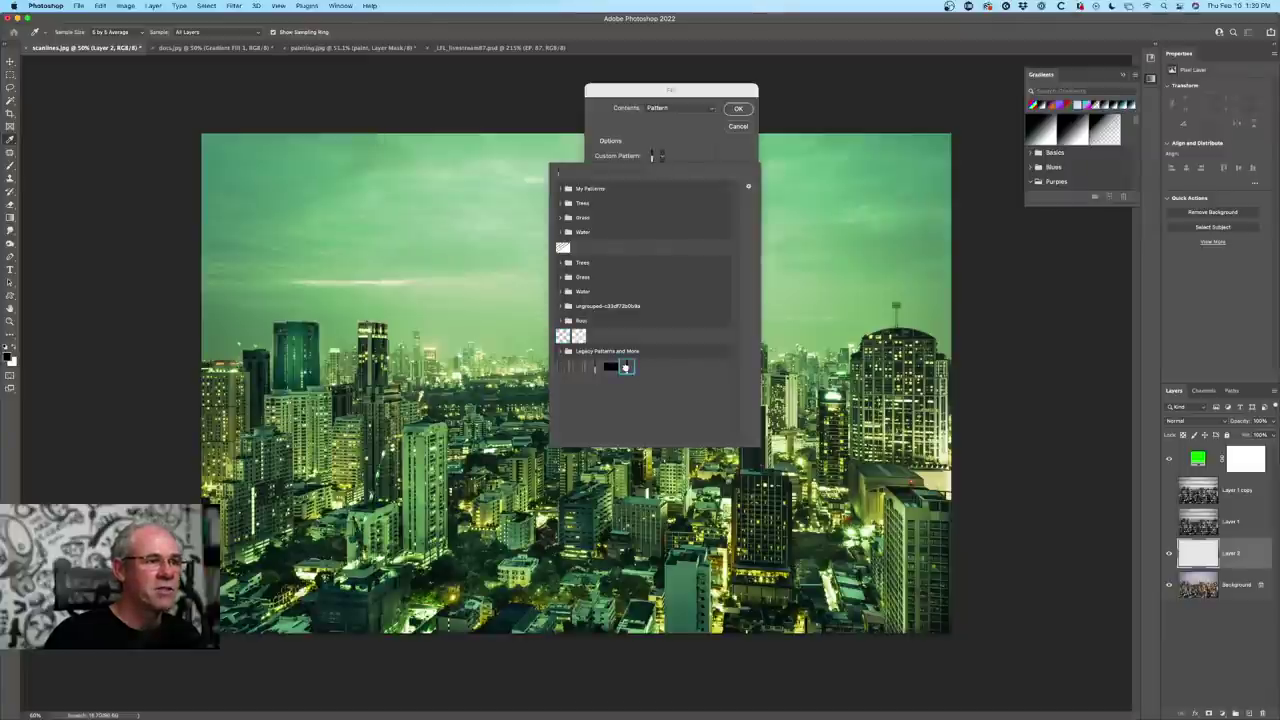
left_click(676, 160)
left_click(738, 108)
key("m")
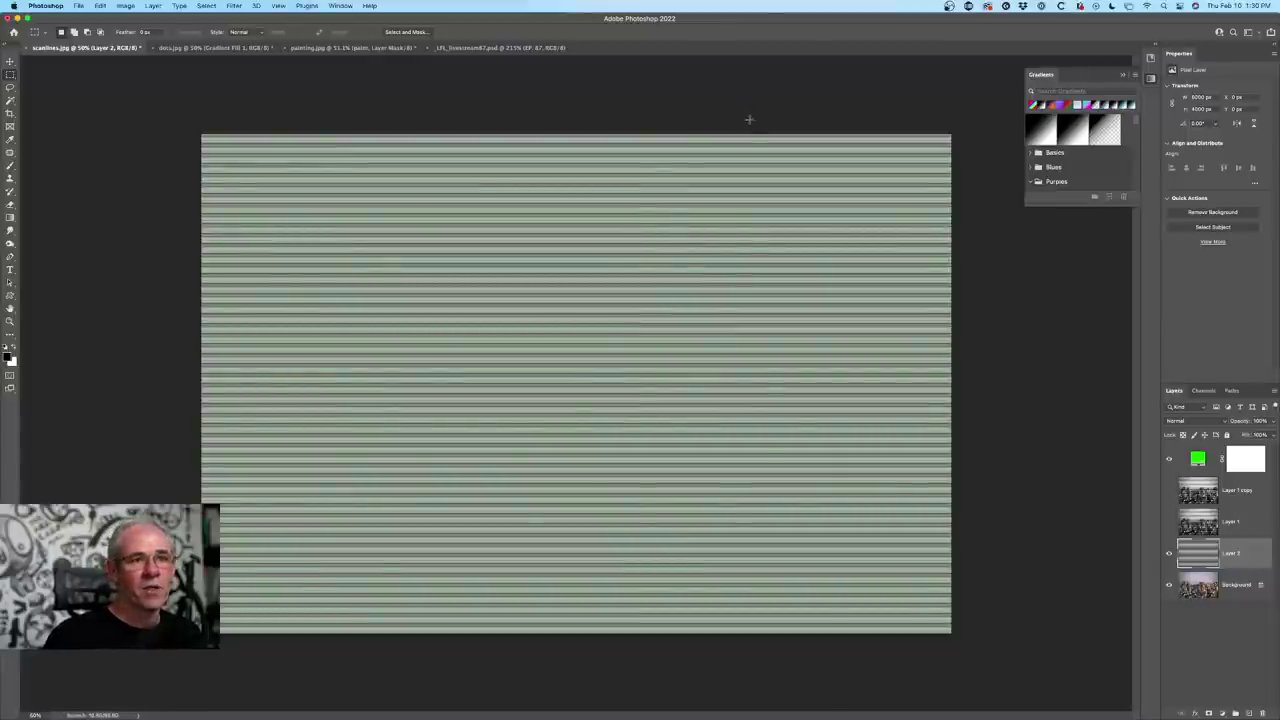
- Set Layer 2's stripes to a darker blend mode
scroll(760, 228, "up", 1)
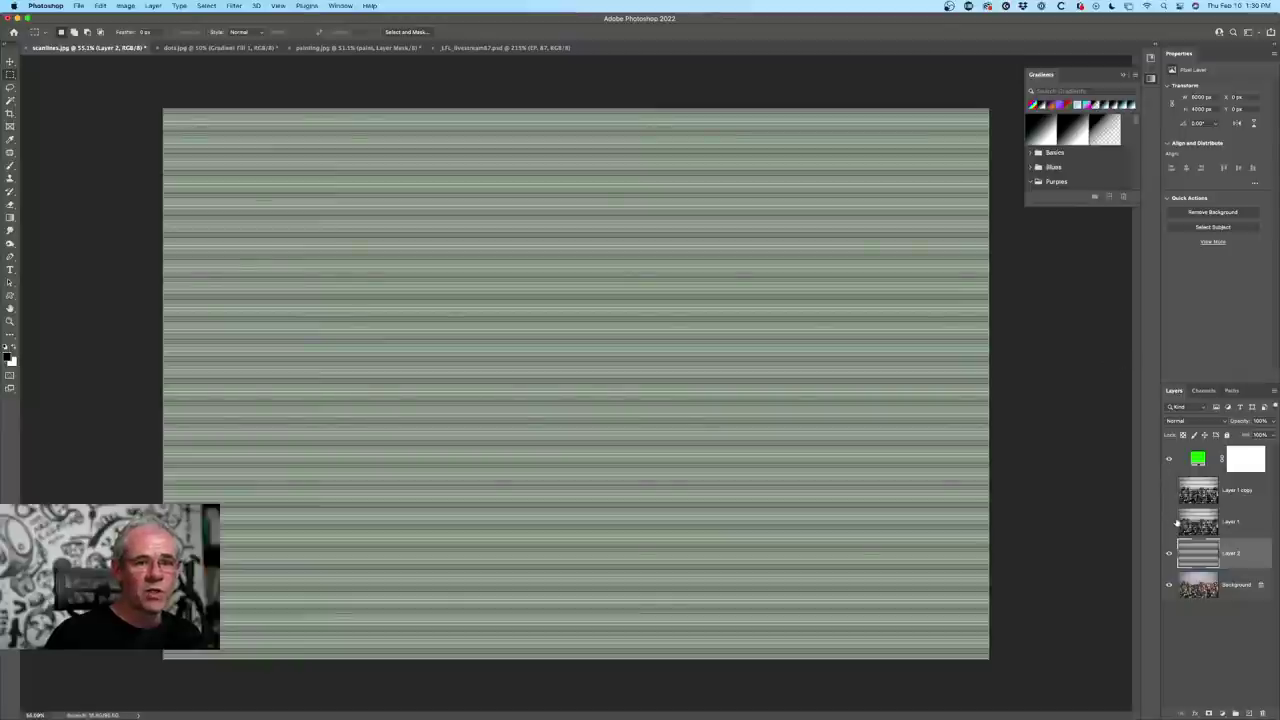
left_click(1194, 422)
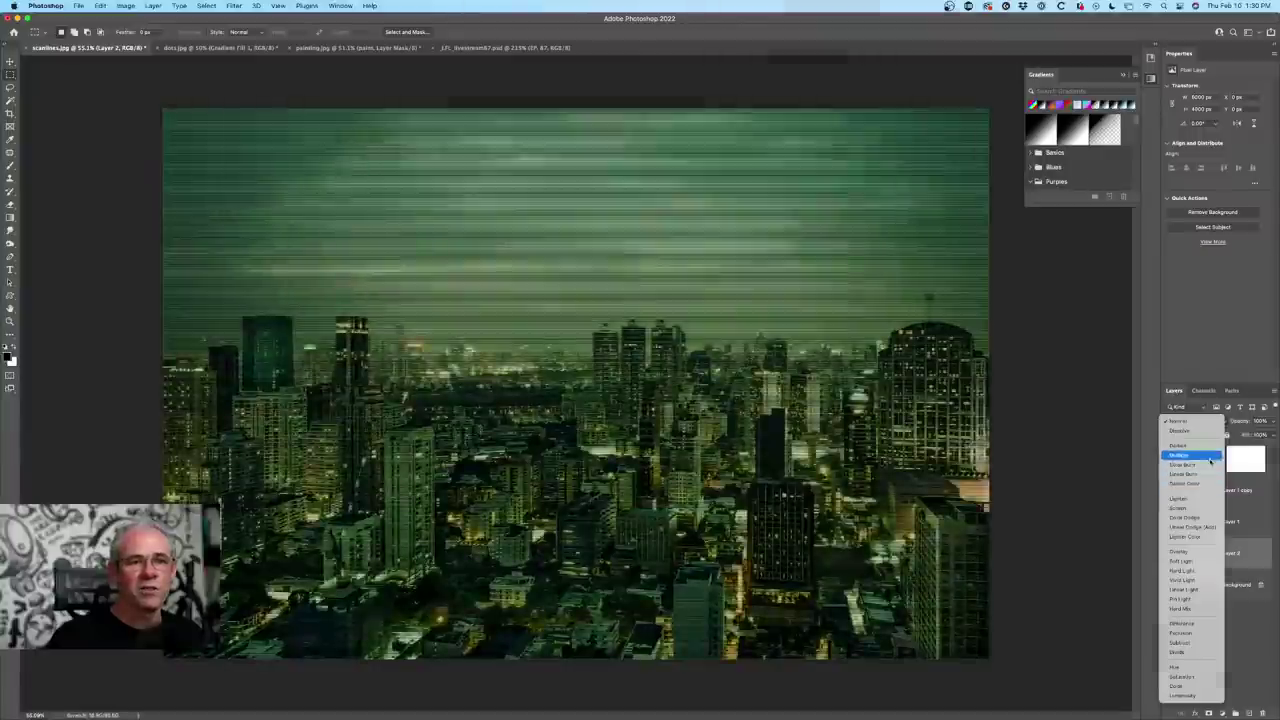
left_click(1185, 446)
scroll(691, 405, "down", 5)
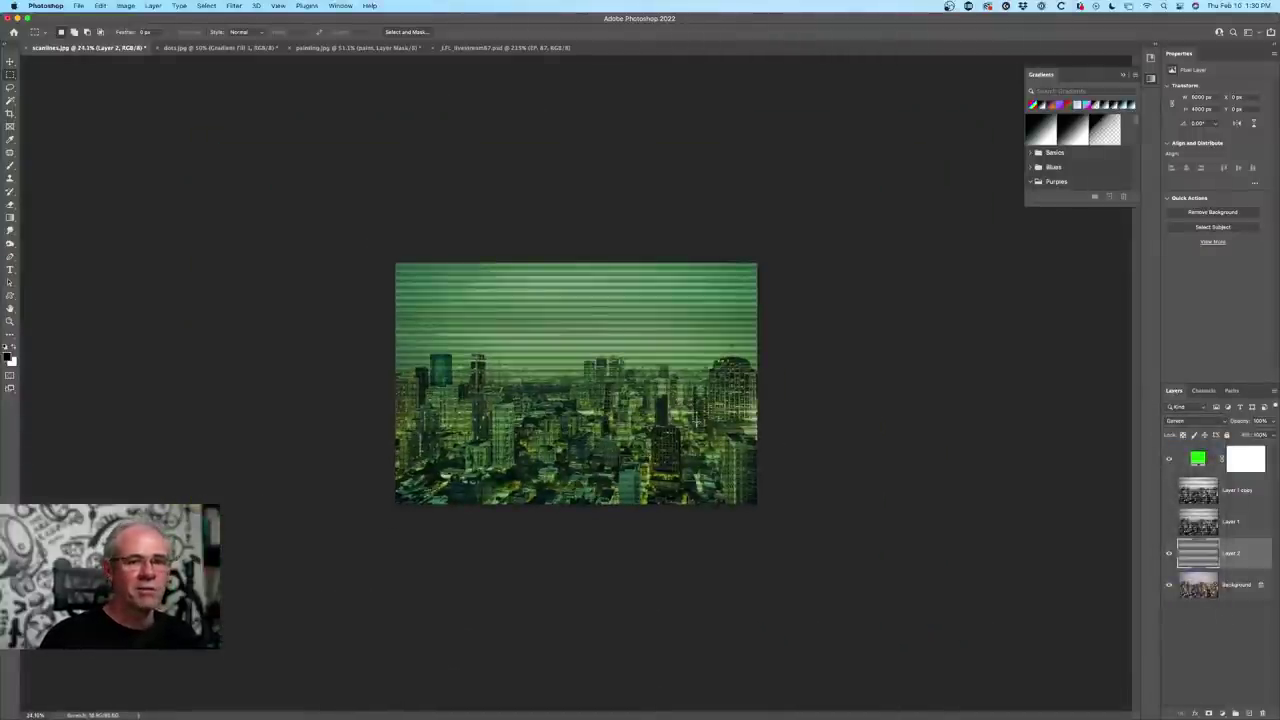
- Scale the stripe layer up with Free Transform, then delete Layer 2
key("ctrl+t")
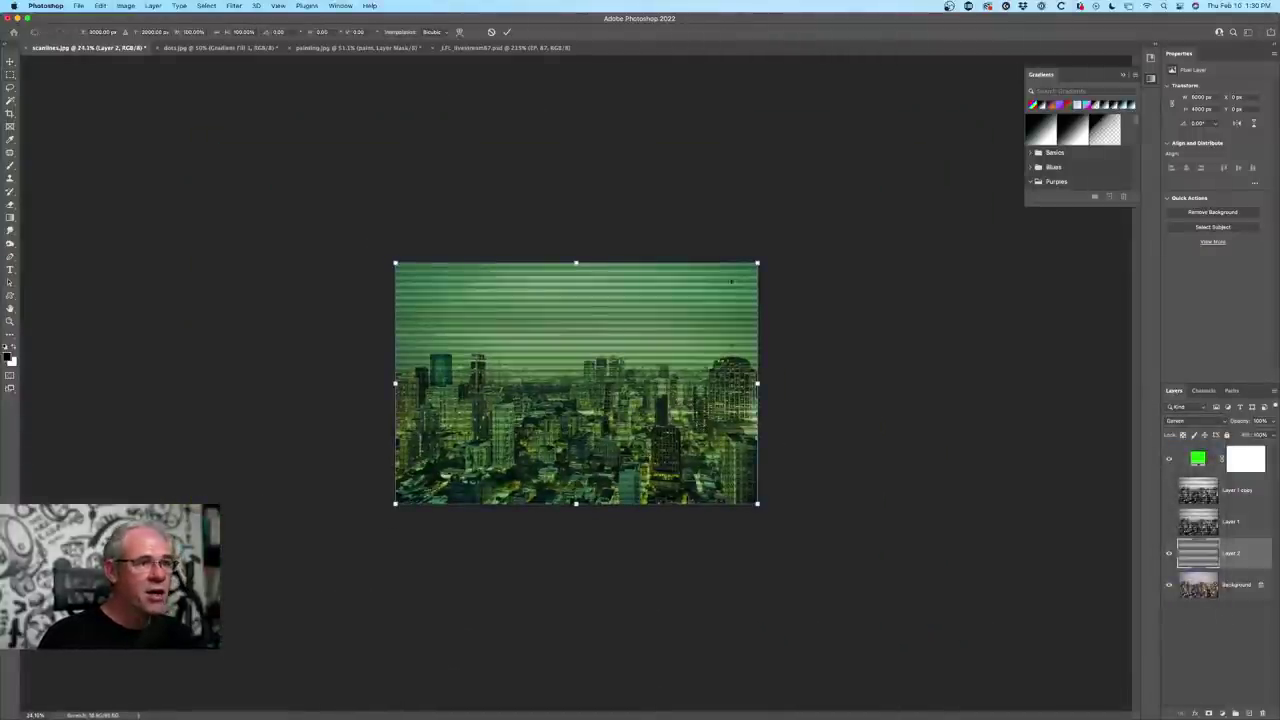
left_click_drag(757, 264, 912, 117)
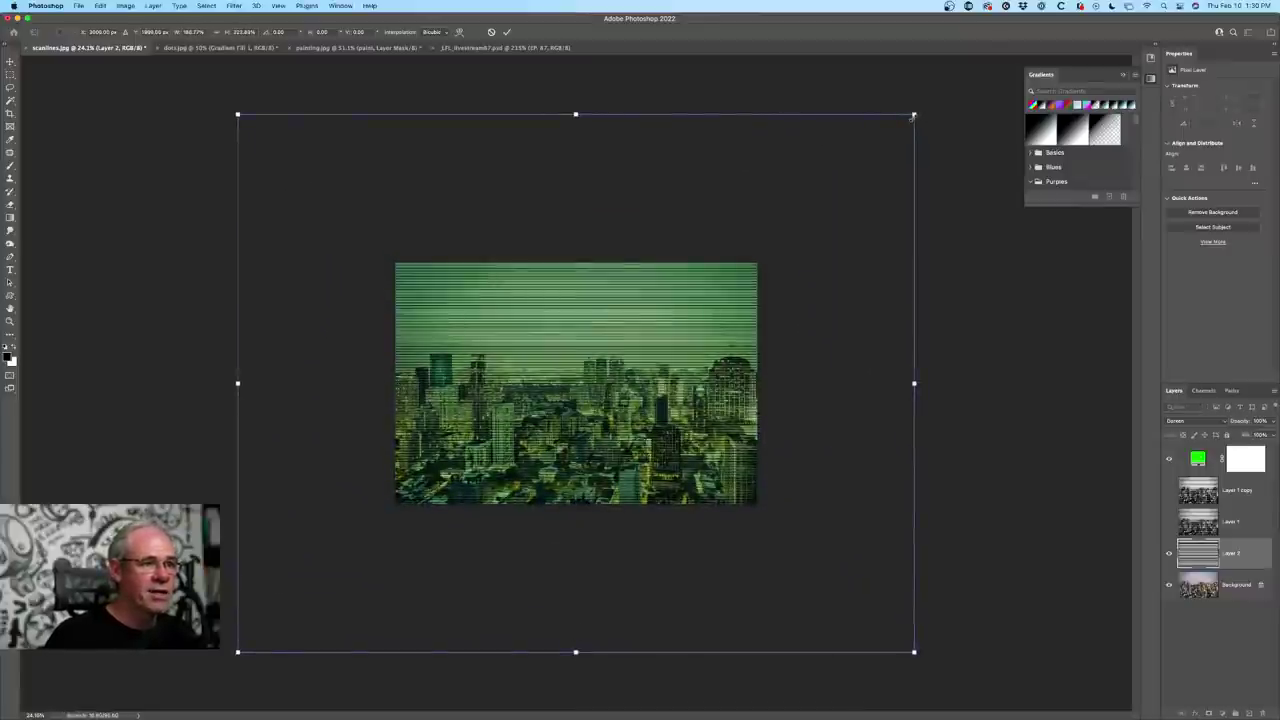
key("Return")
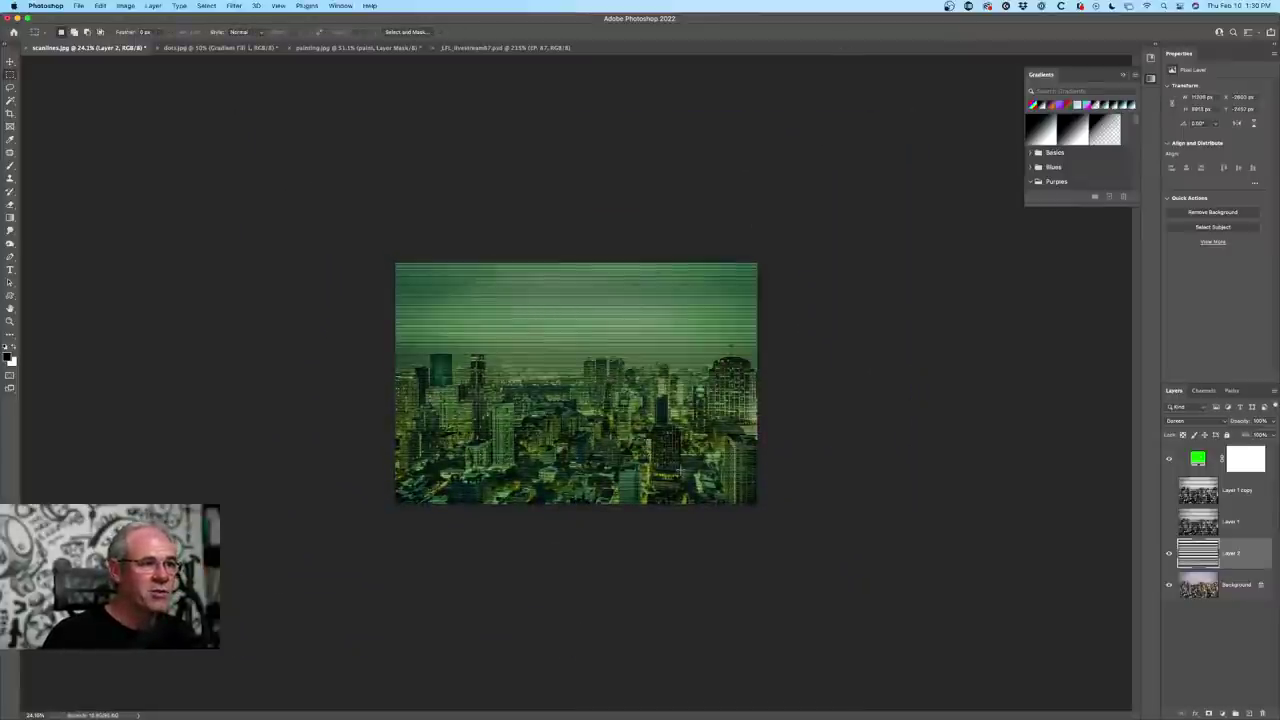
key("ctrl+0")
key("ctrl+0")
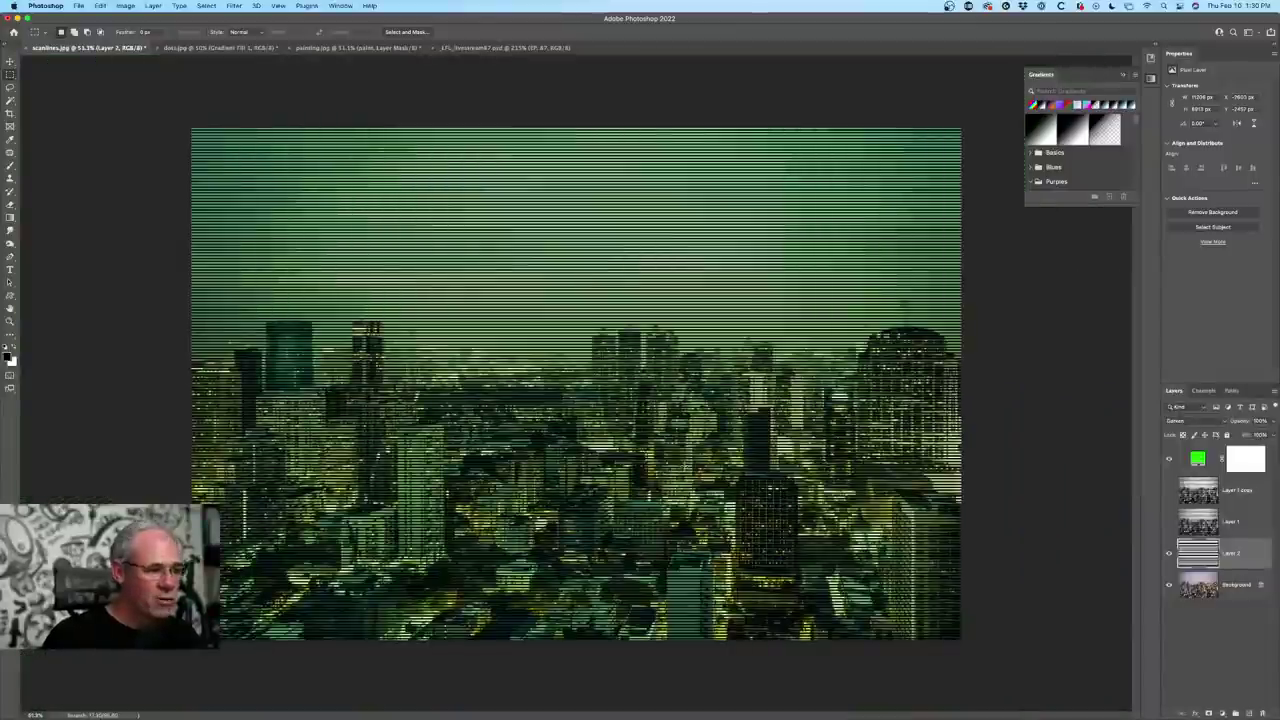
left_click_drag(1231, 562, 1260, 712)
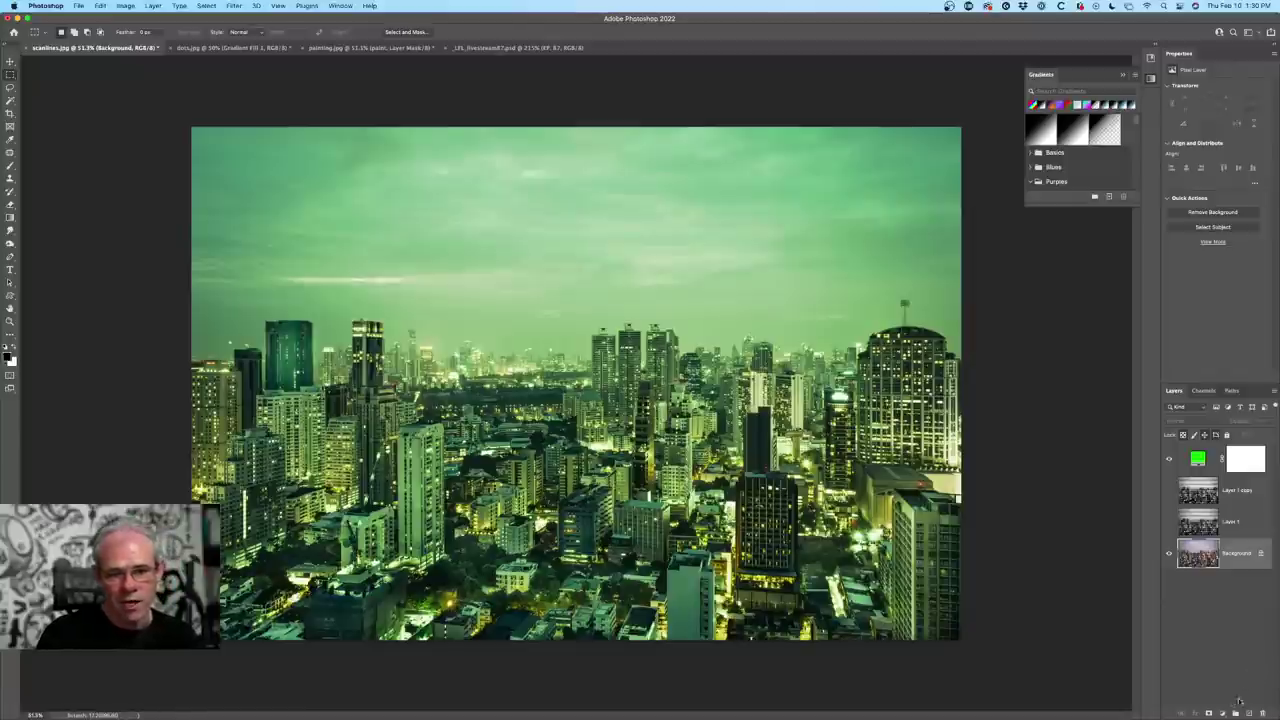
- Add a Pattern fill layer using the horizontal stripe pattern
left_click(1223, 713)
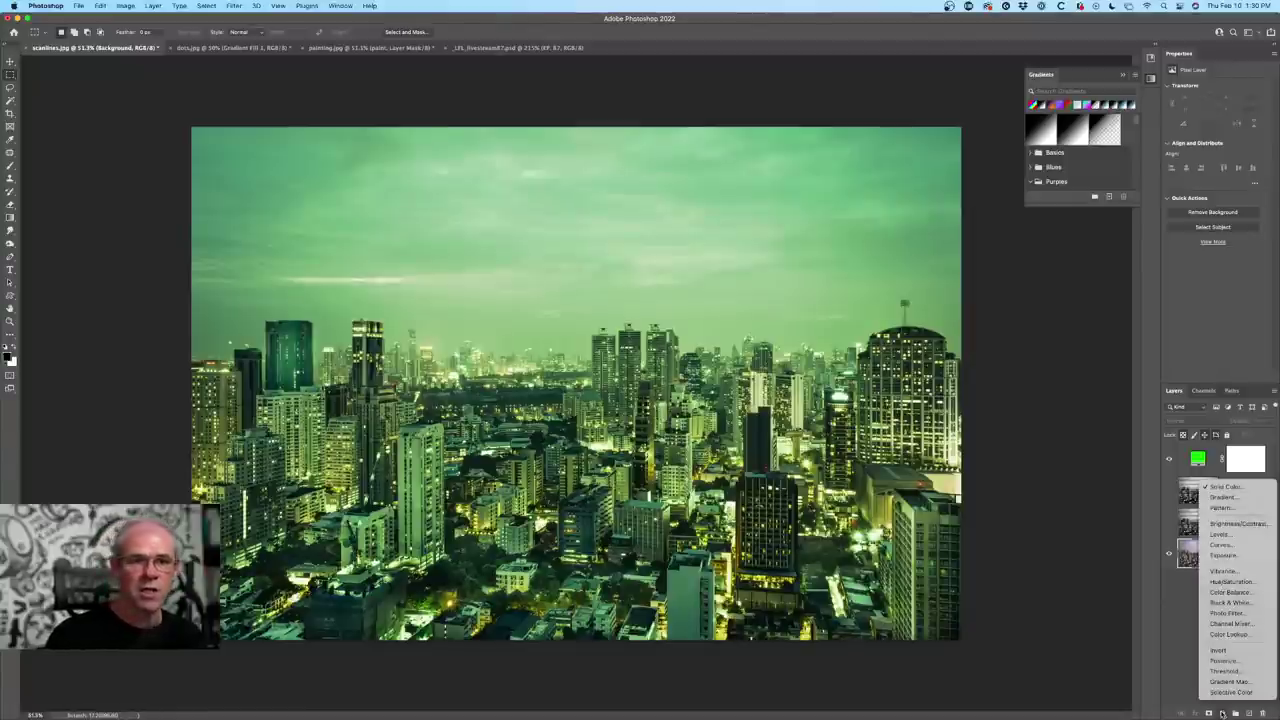
left_click(1240, 510)
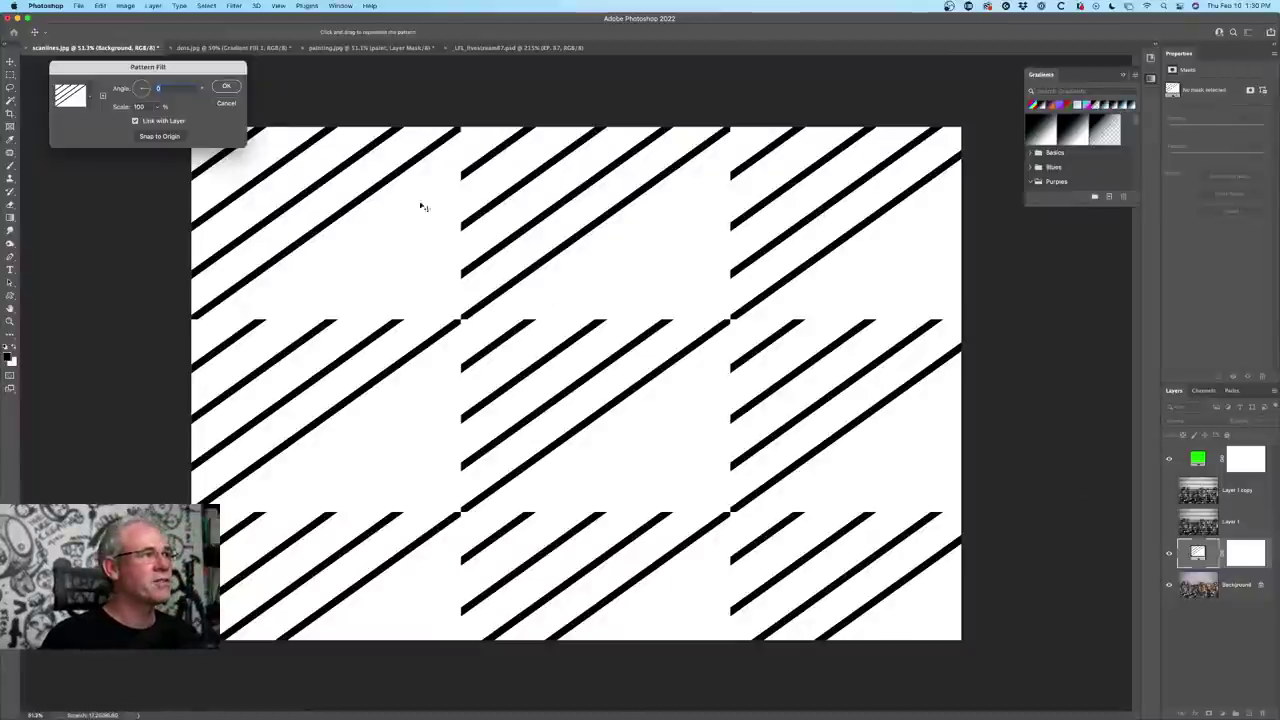
left_click_drag(222, 67, 833, 87)
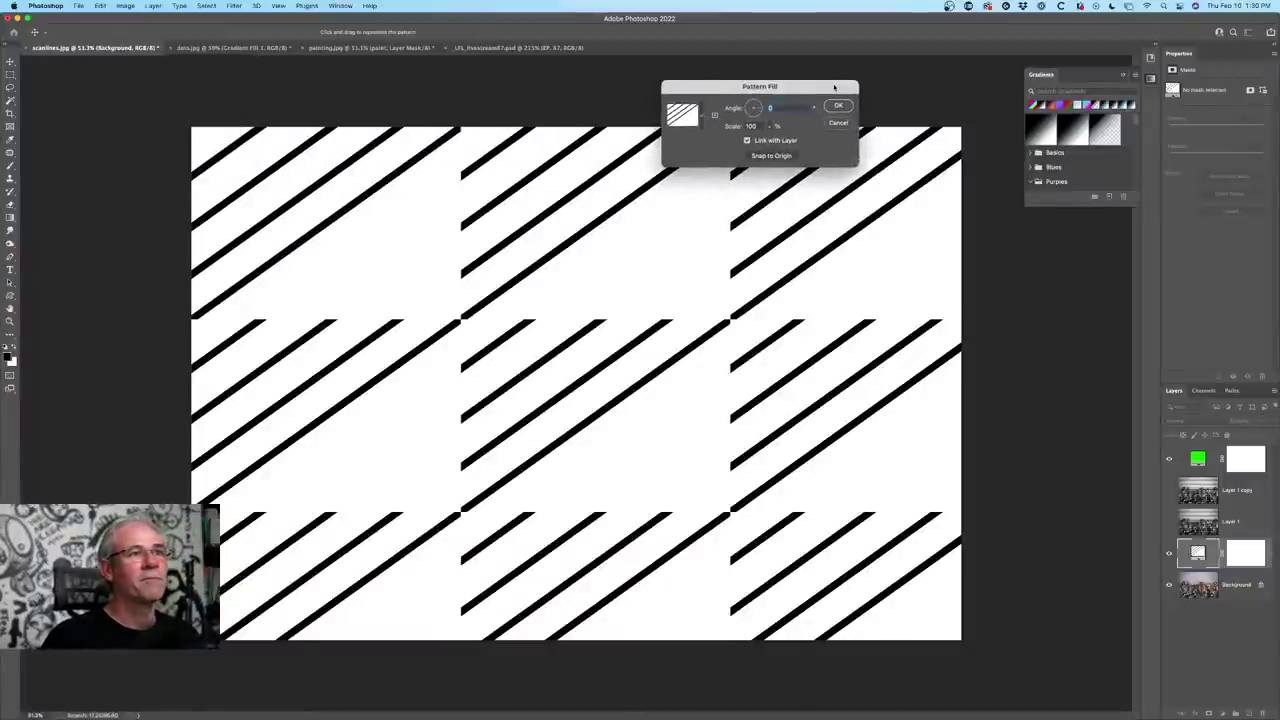
left_click(714, 115)
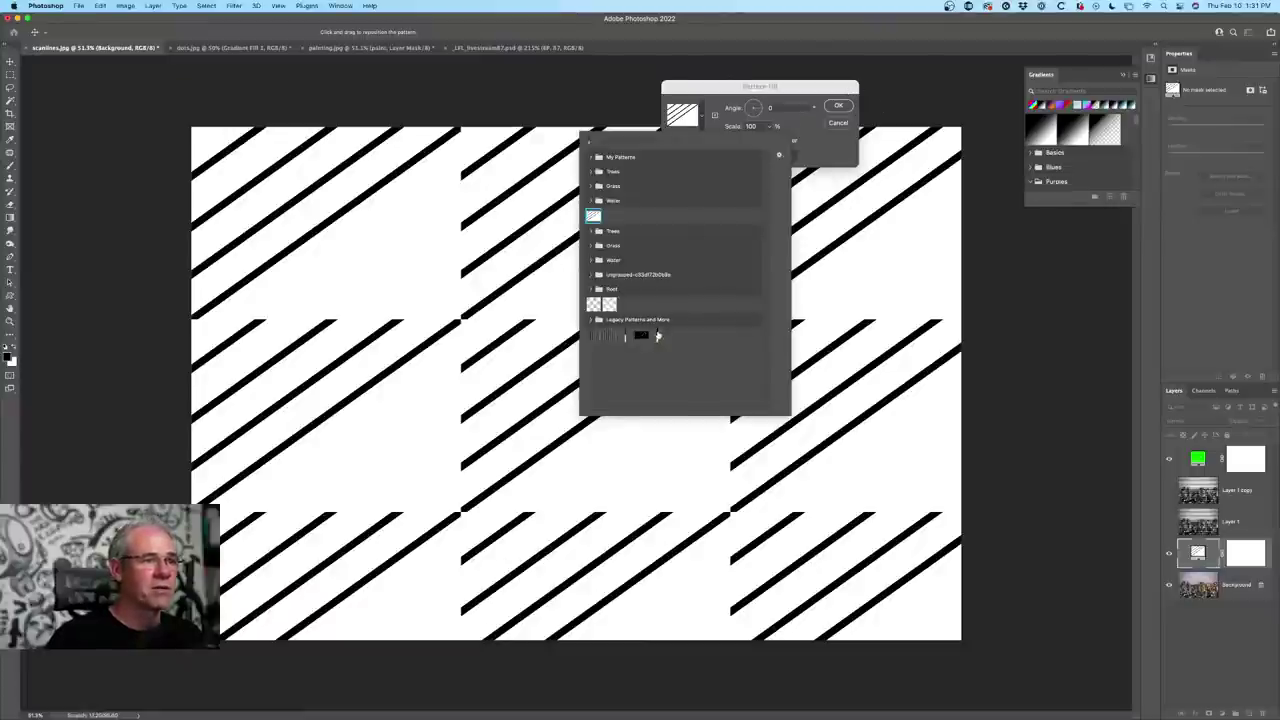
left_click(658, 336)
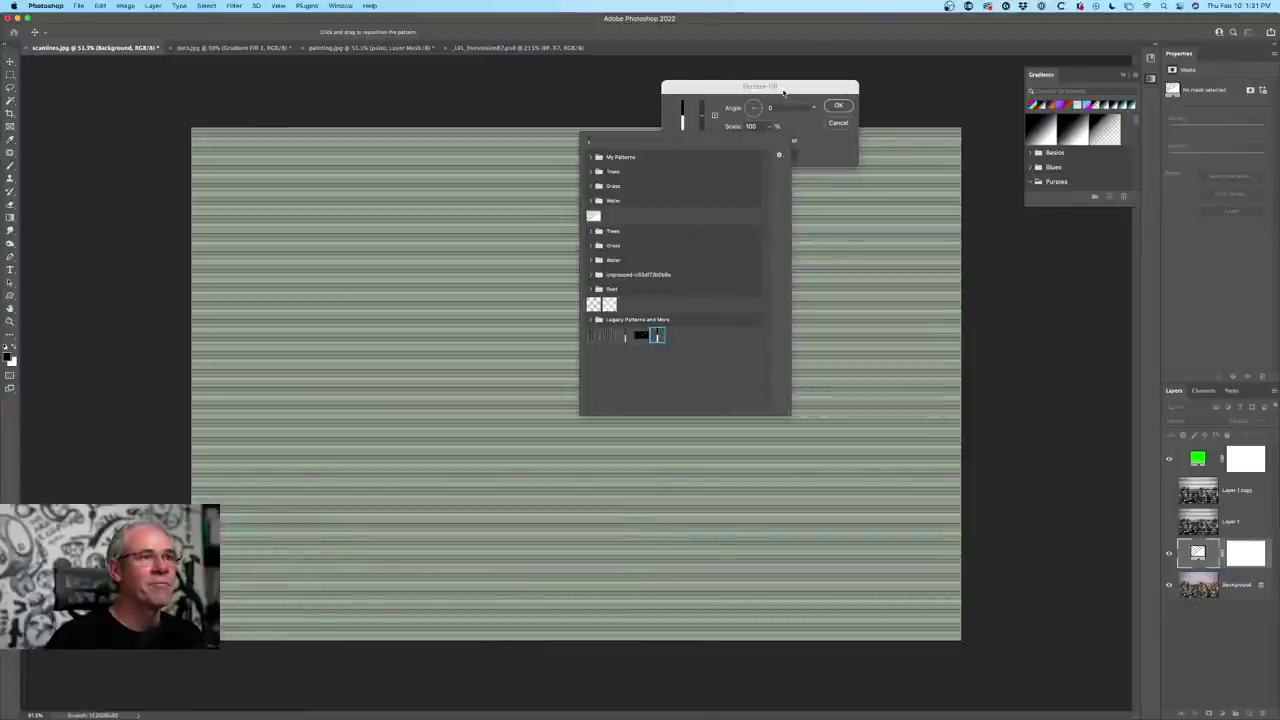
double_click(658, 336)
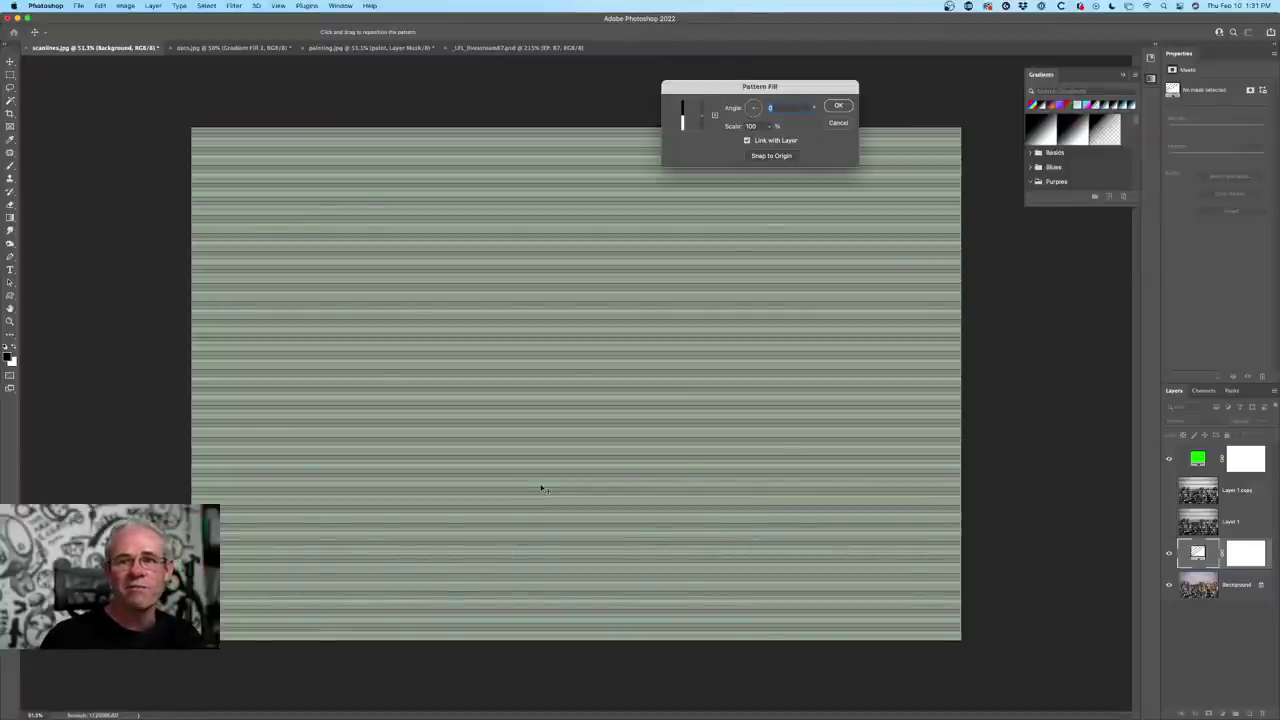
- Set the stripe pattern scale to 550% and confirm the fill
left_click(768, 127)
left_click_drag(768, 140, 786, 140)
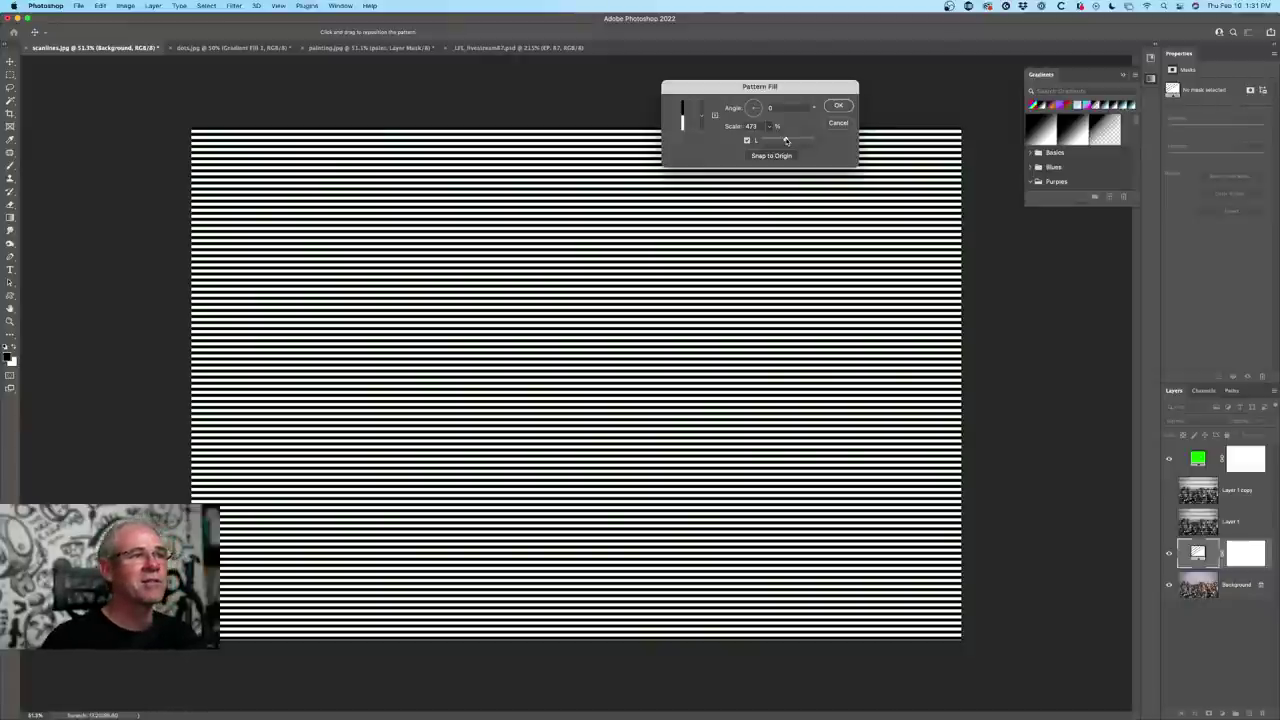
left_click_drag(786, 140, 795, 141)
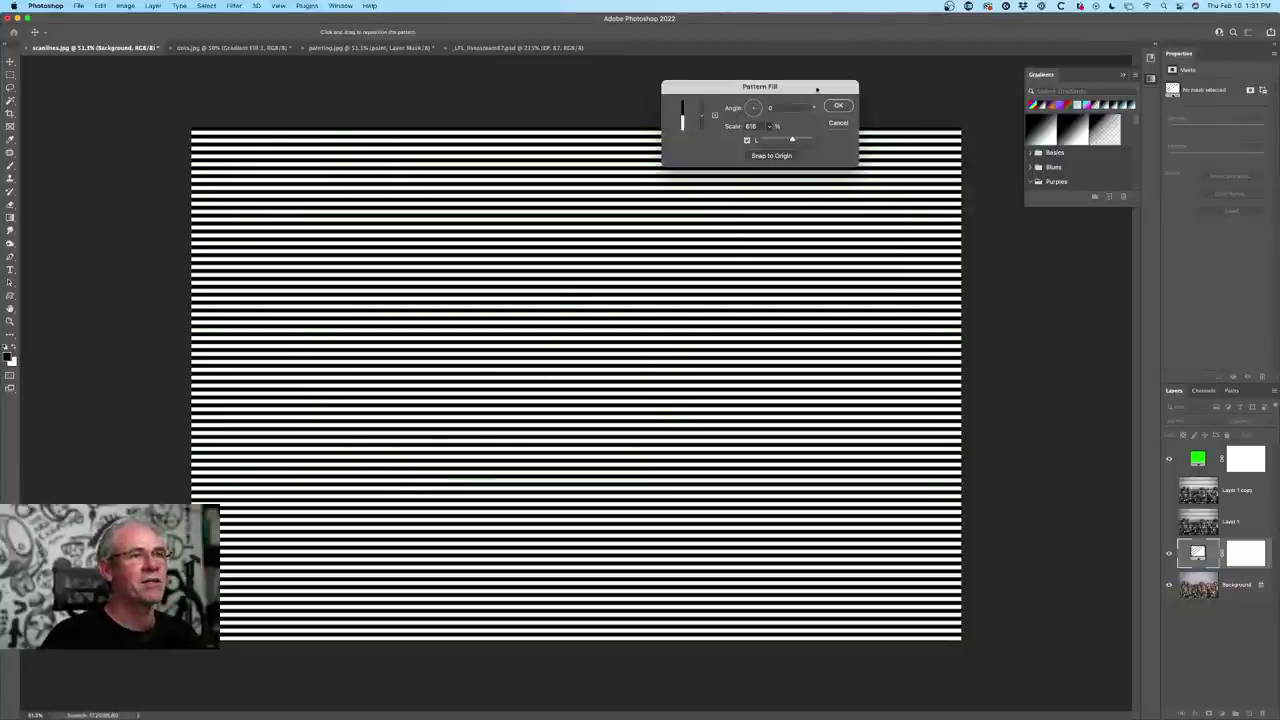
left_click_drag(794, 140, 806, 139)
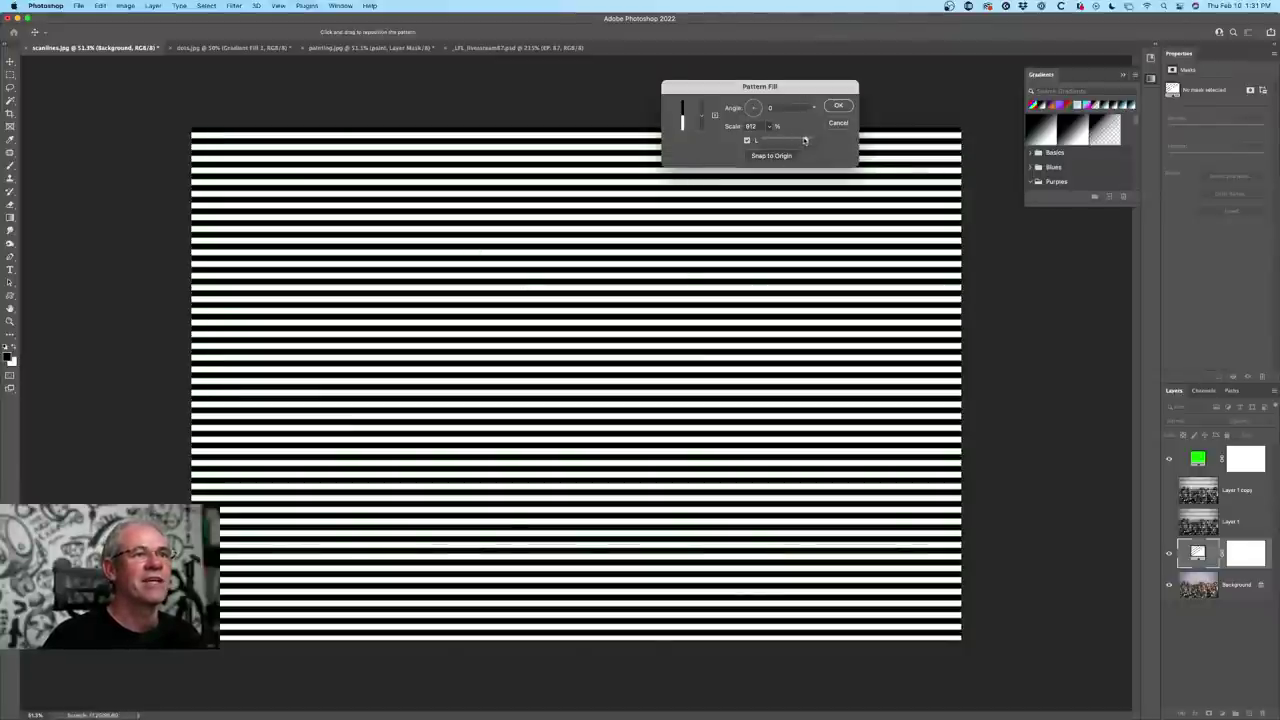
left_click_drag(806, 139, 789, 141)
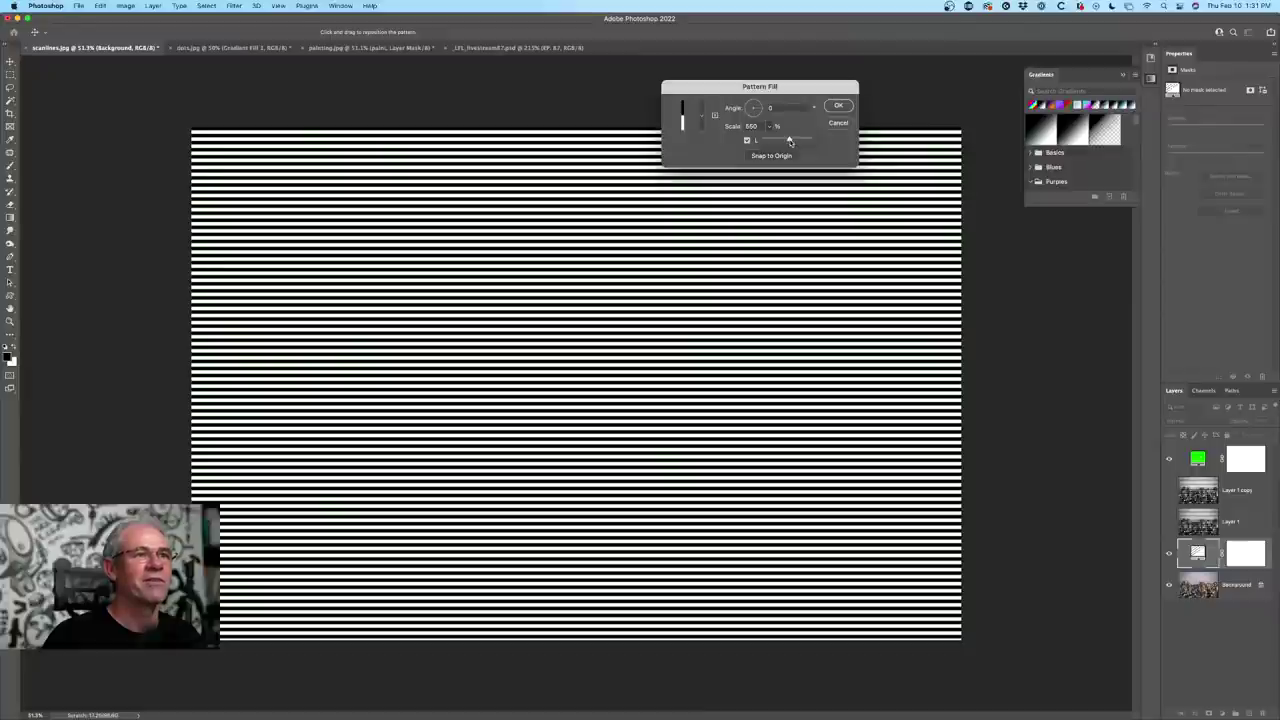
left_click(840, 107)
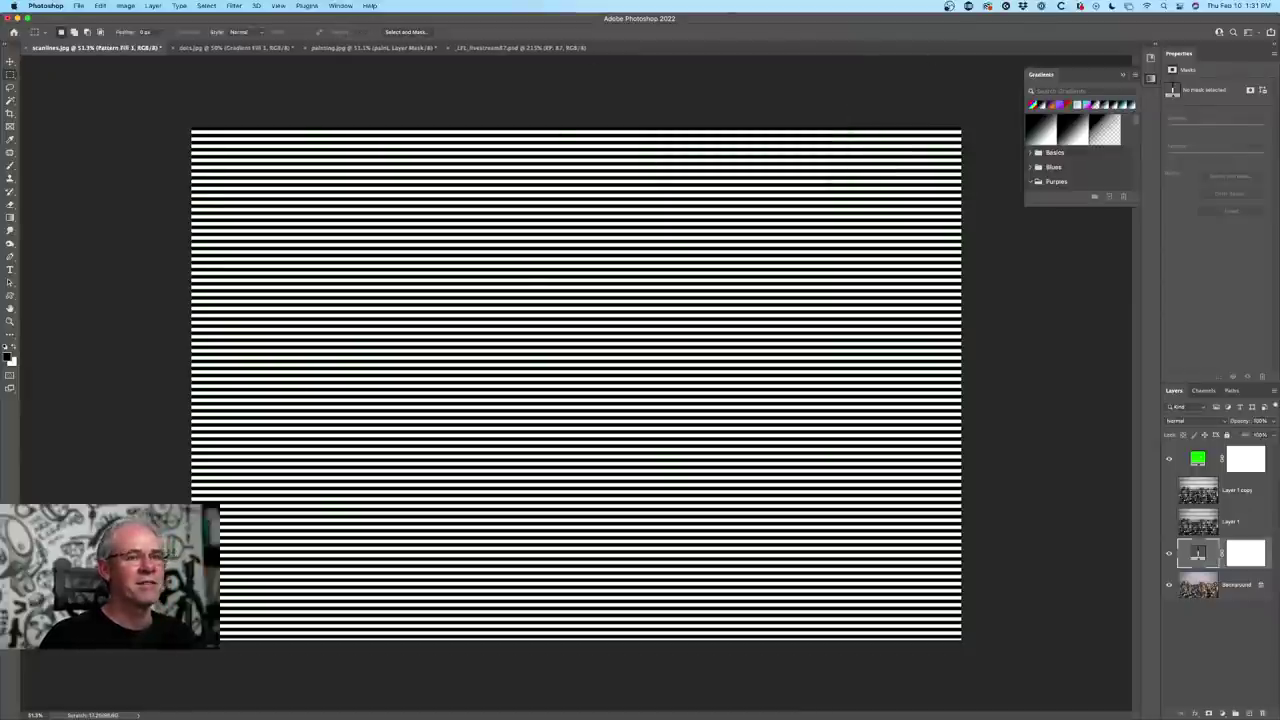
- Set the Pattern Fill layer to Darken blending and lower its opacity
left_click(1191, 421)
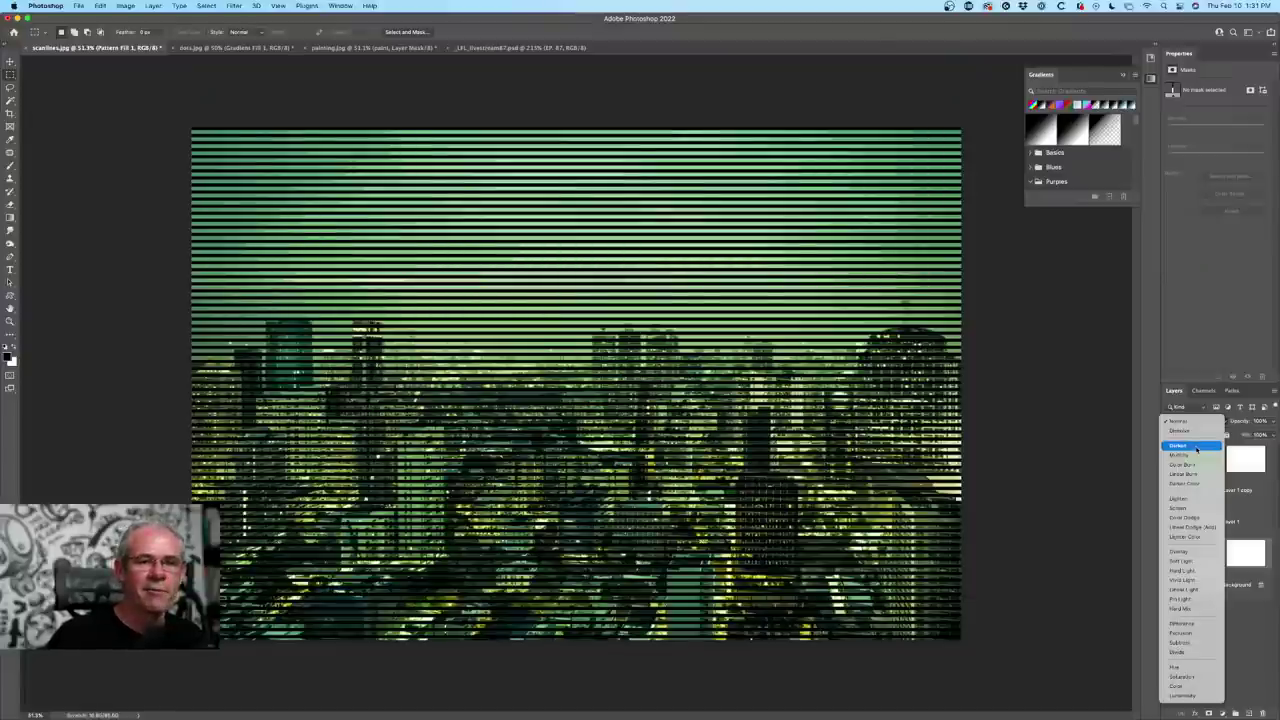
left_click(1196, 446)
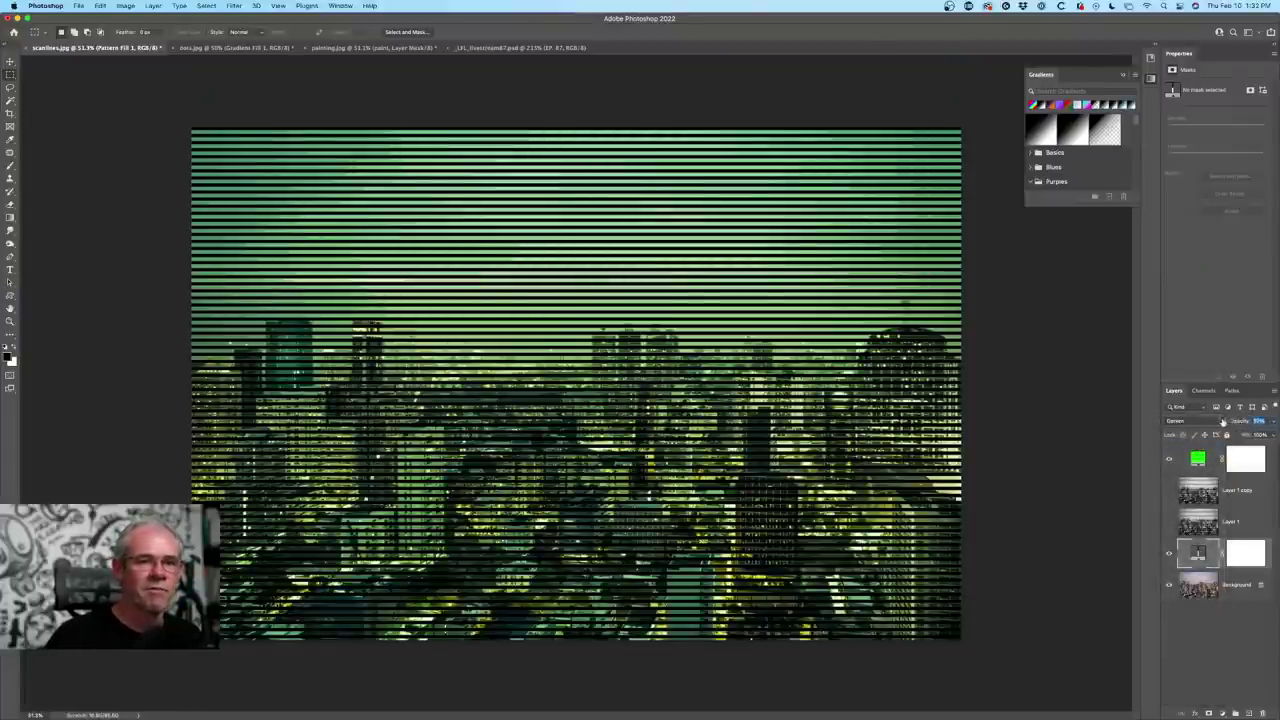
left_click_drag(1230, 421, 1215, 421)
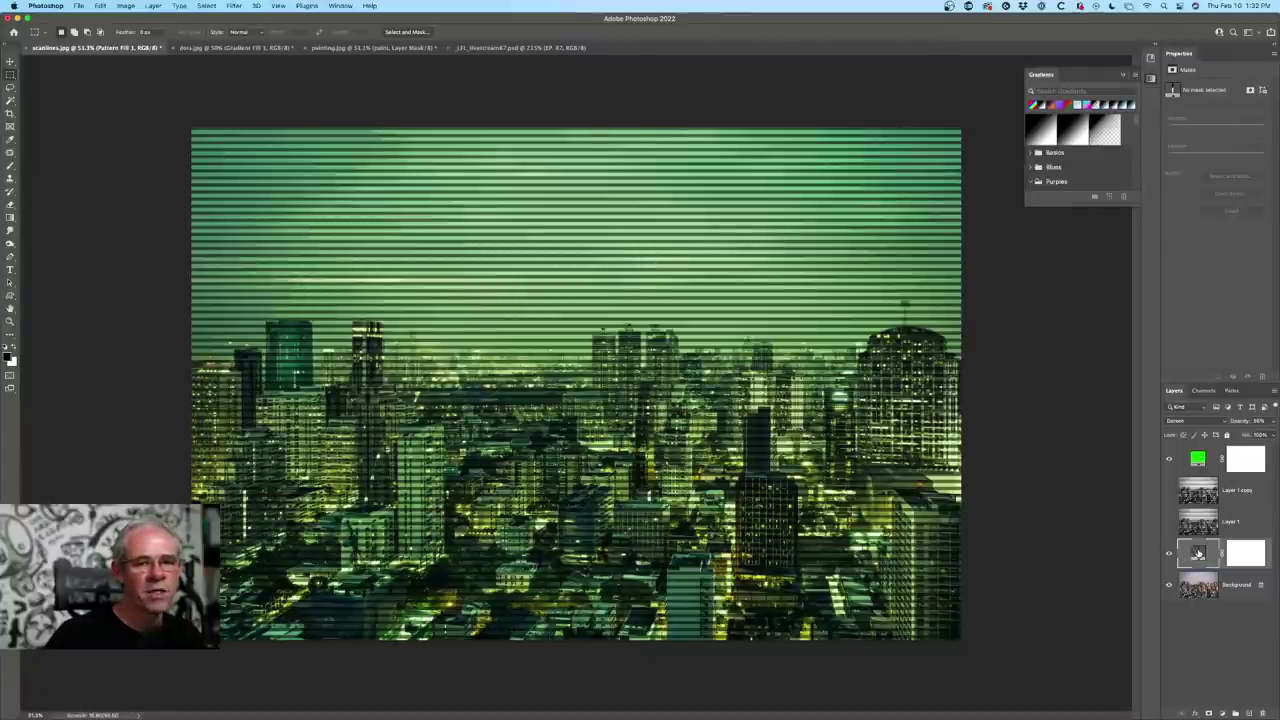
- Change the stripe pattern scale to 221% and add an empty Layer 2
double_click(1198, 553)
left_click_drag(770, 130, 757, 139)
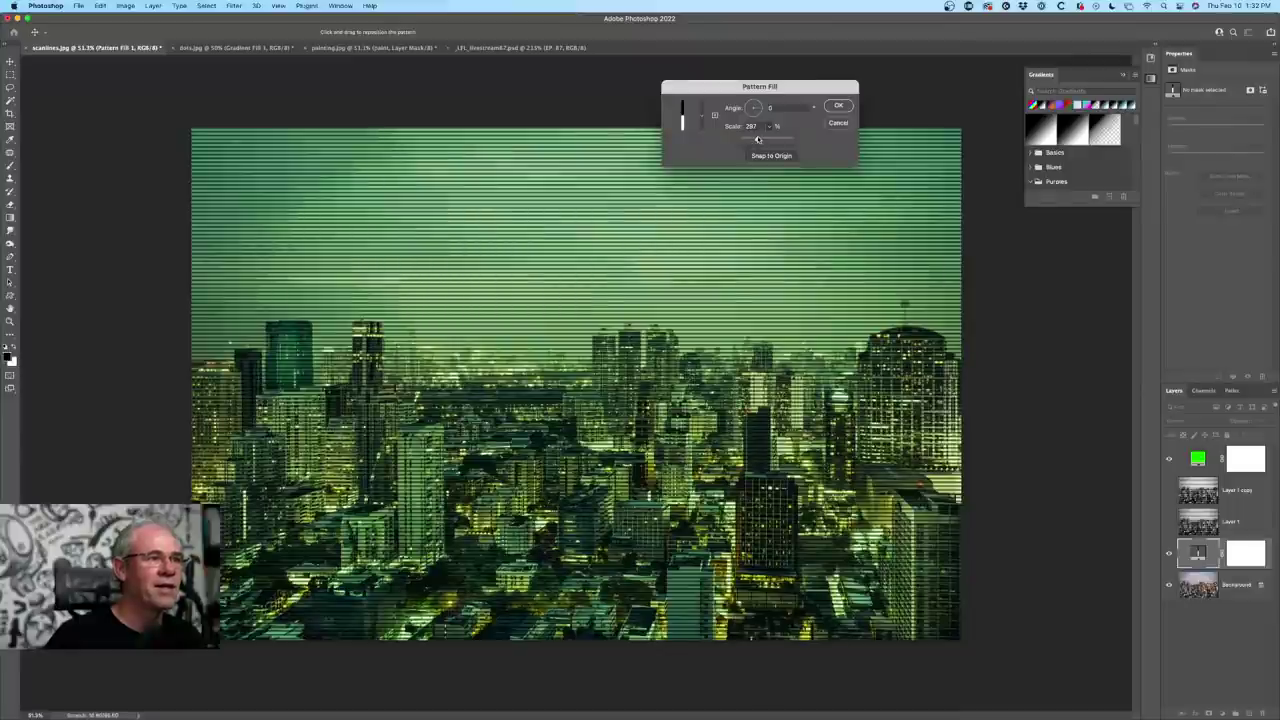
left_click_drag(758, 139, 753, 139)
left_click(836, 106)
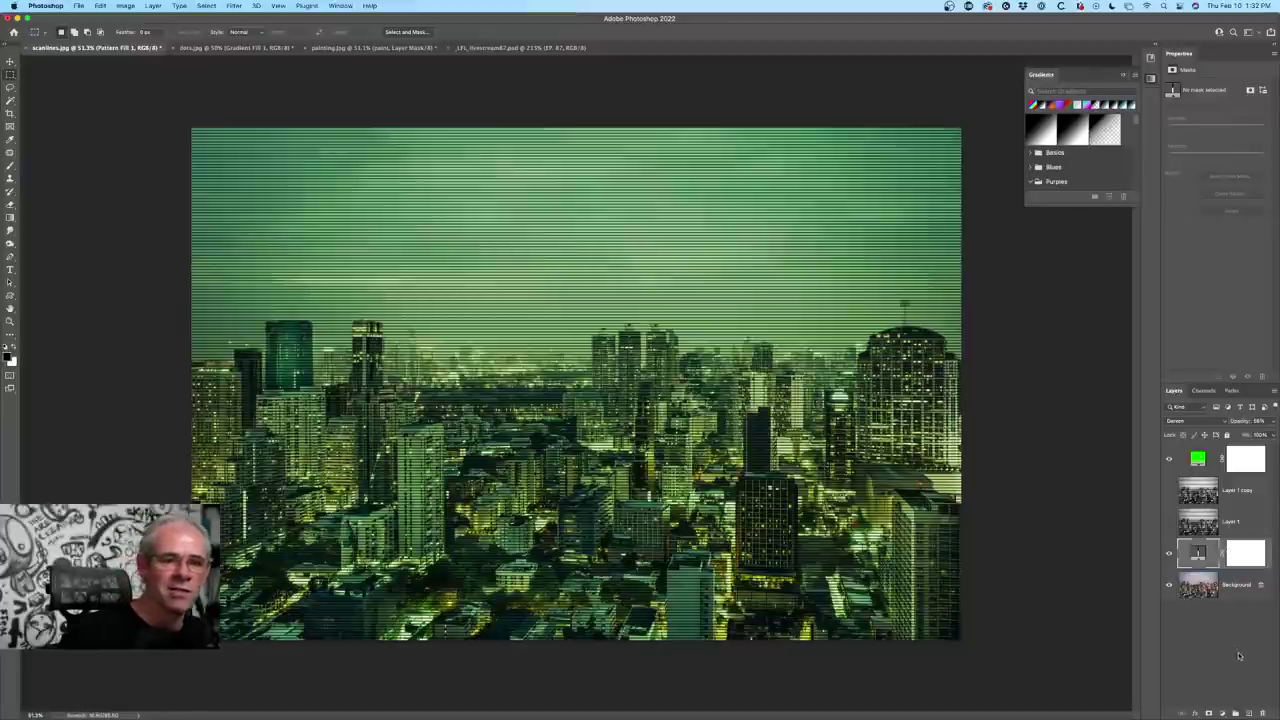
left_click(1250, 713)
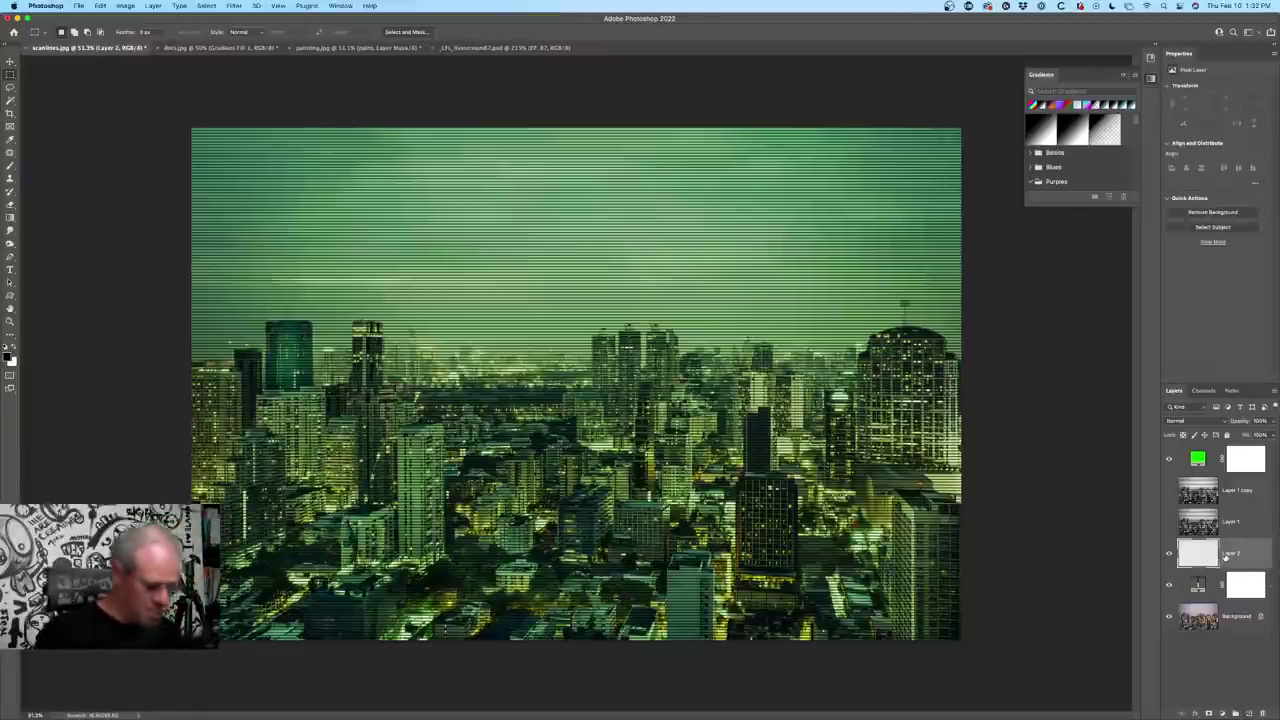
- Merge Layer 2 with the Pattern Fill layer into one layer and compare visibility
left_click(1215, 577, "shift")
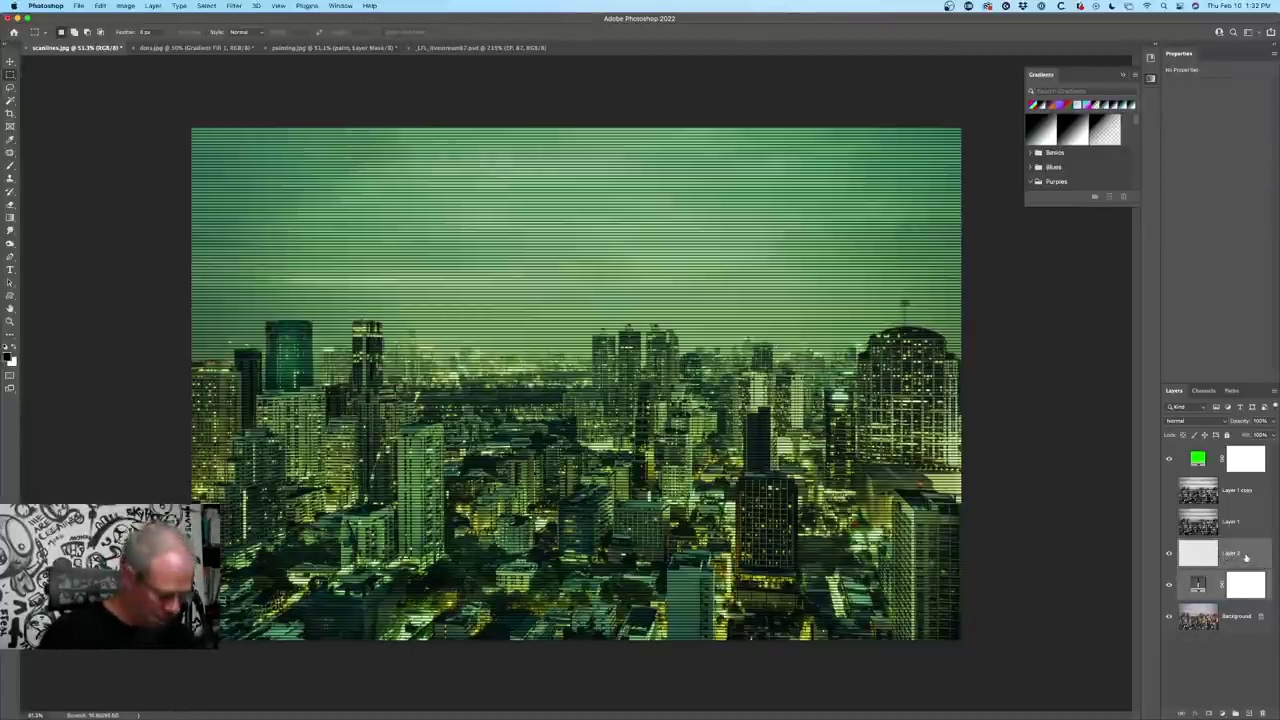
key("super+e")
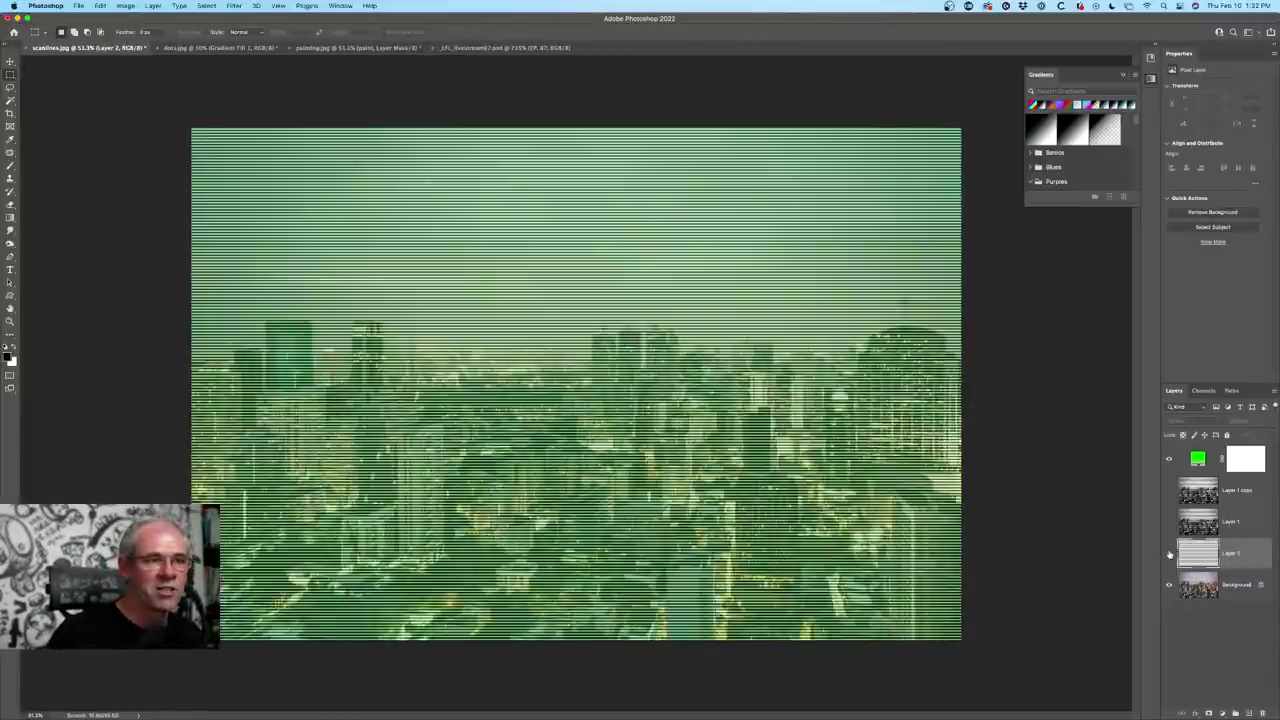
left_click(1170, 555)
left_click(1170, 555)
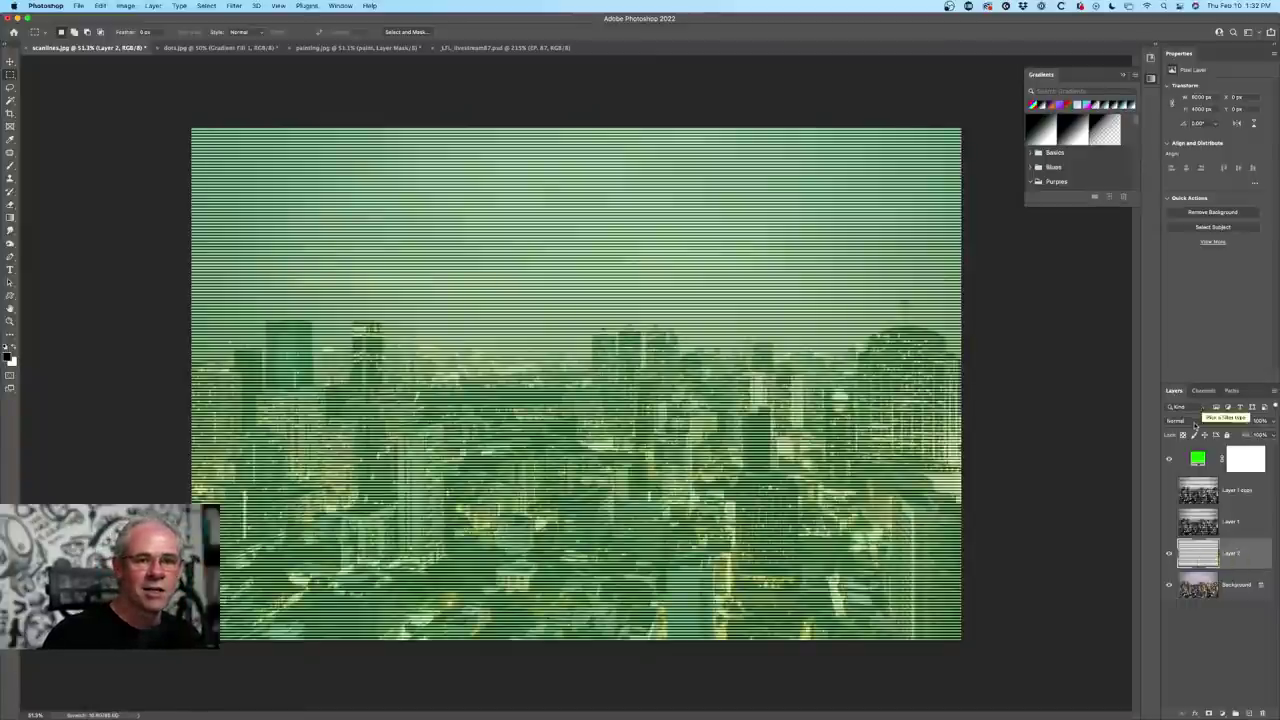
- Set the merged scanline layer to Multiply blending
left_click(1195, 420)
left_click(1191, 456)
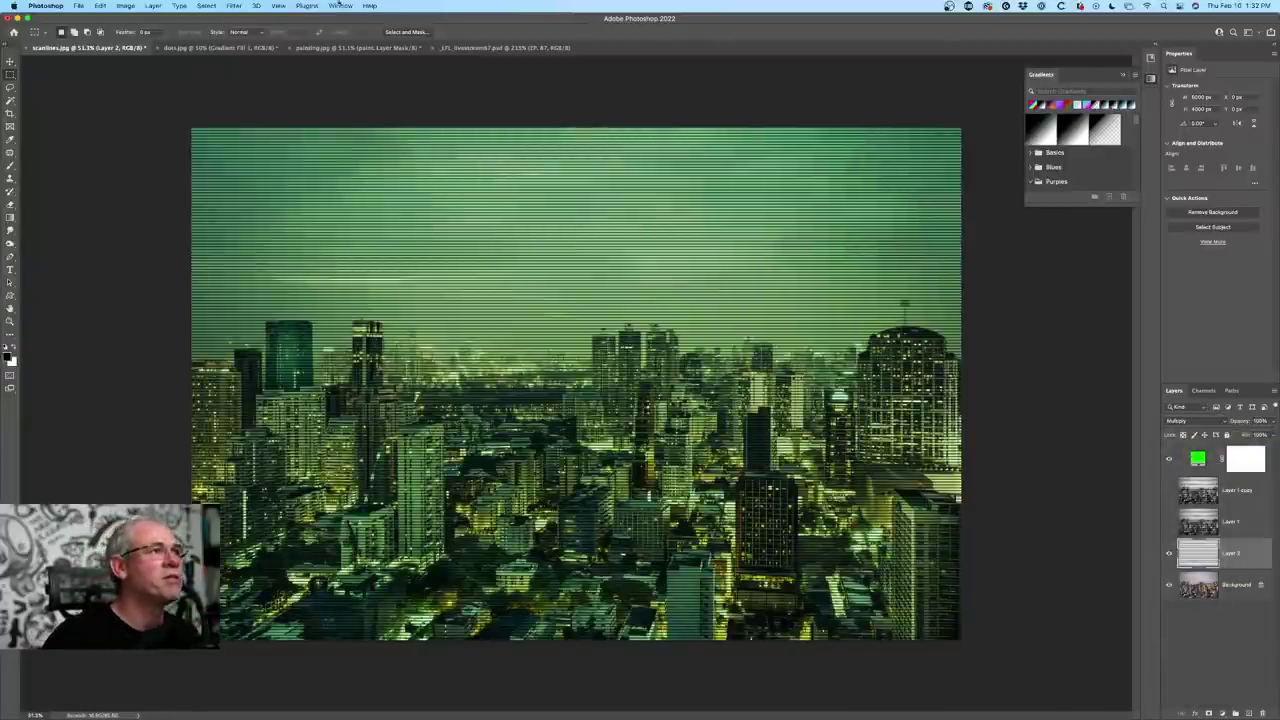
left_click(234, 5)
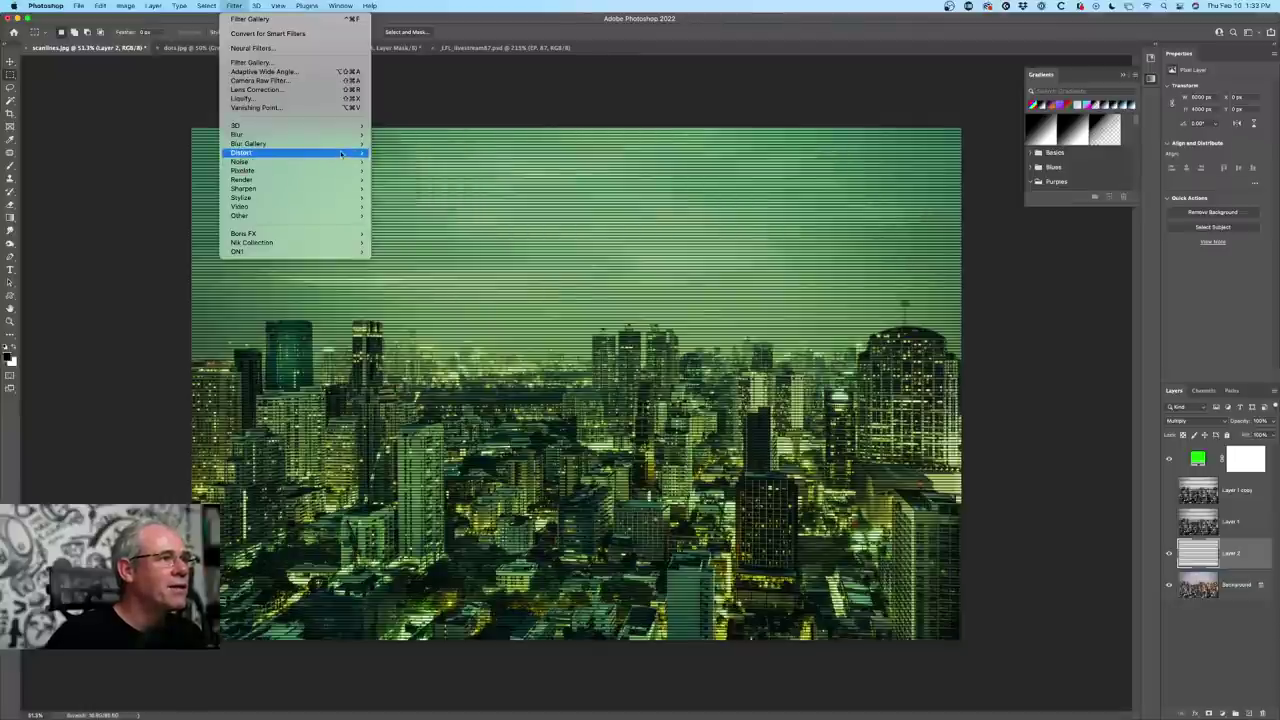
- Apply a Ripple distortion with Large size to the scanline layer
mouse_move(320, 152)
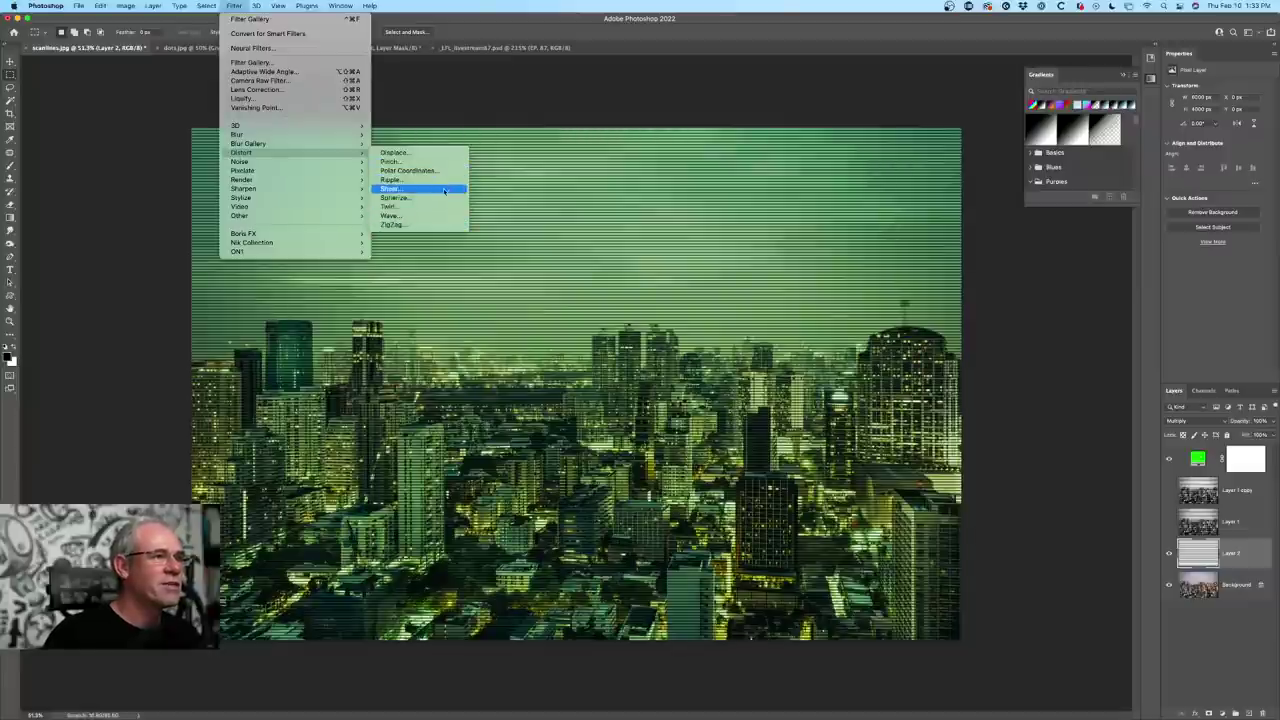
left_click(444, 181)
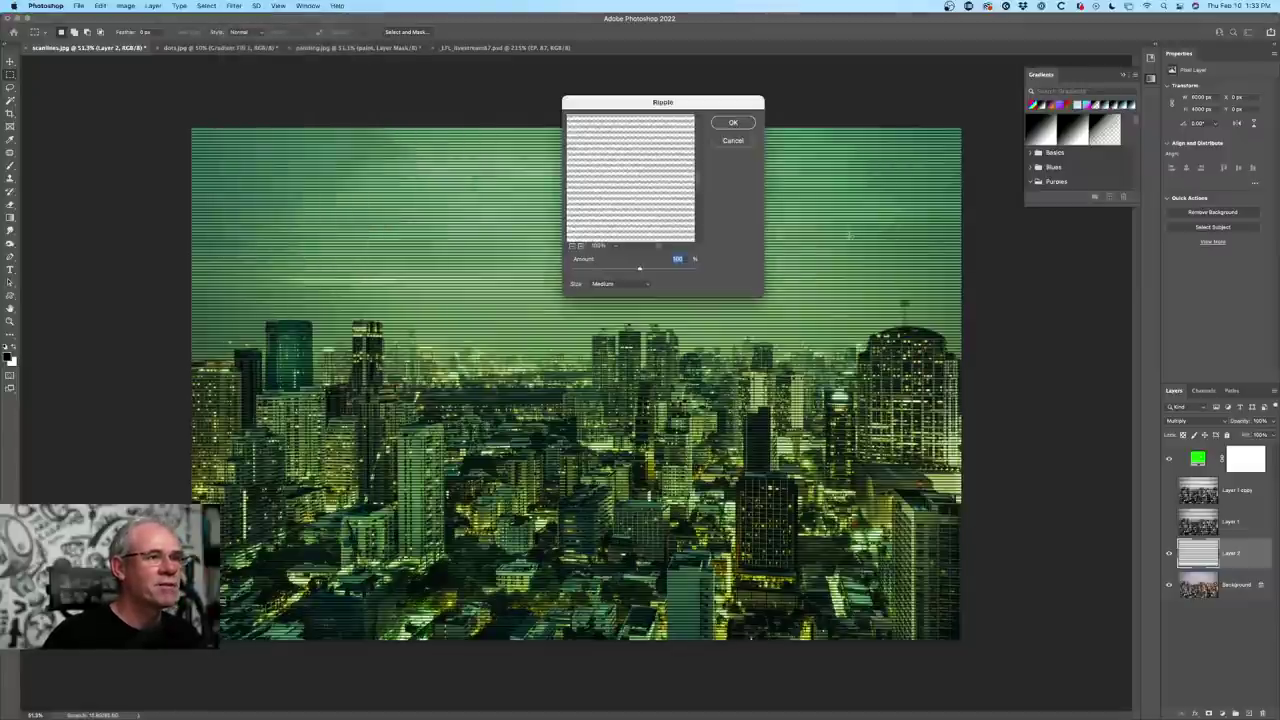
left_click(638, 284)
left_click(634, 294)
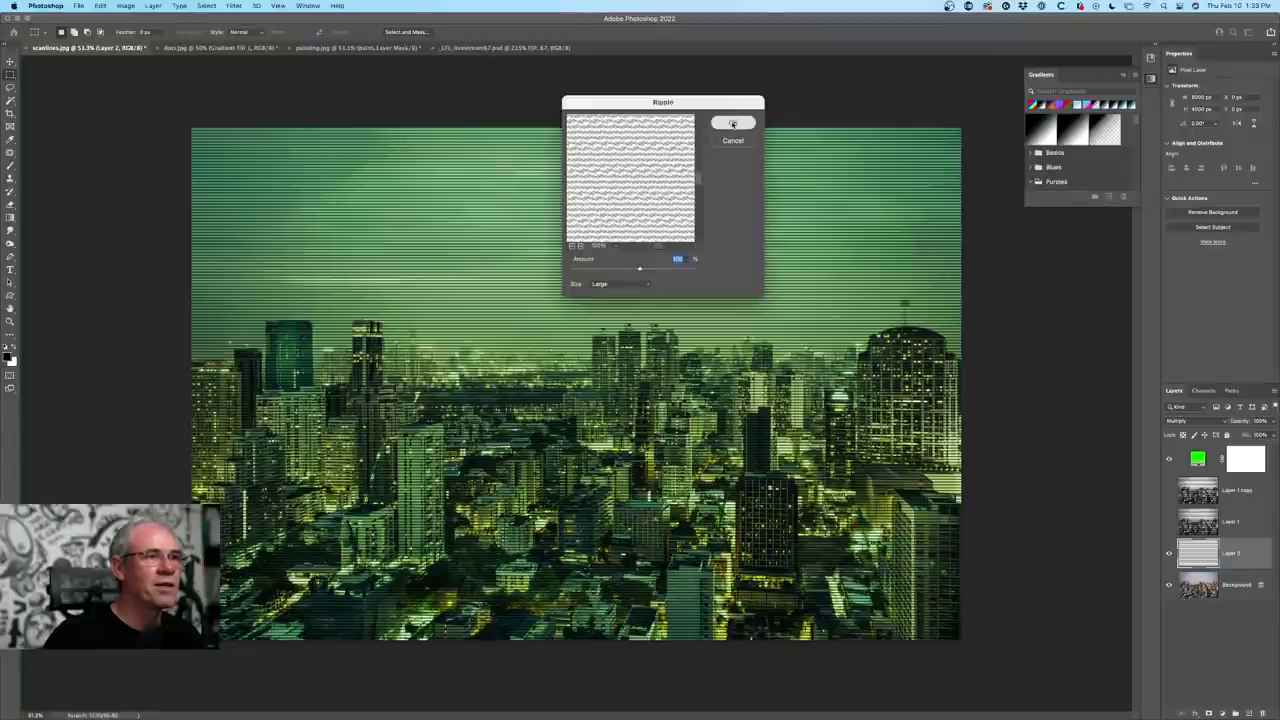
left_click(733, 122)
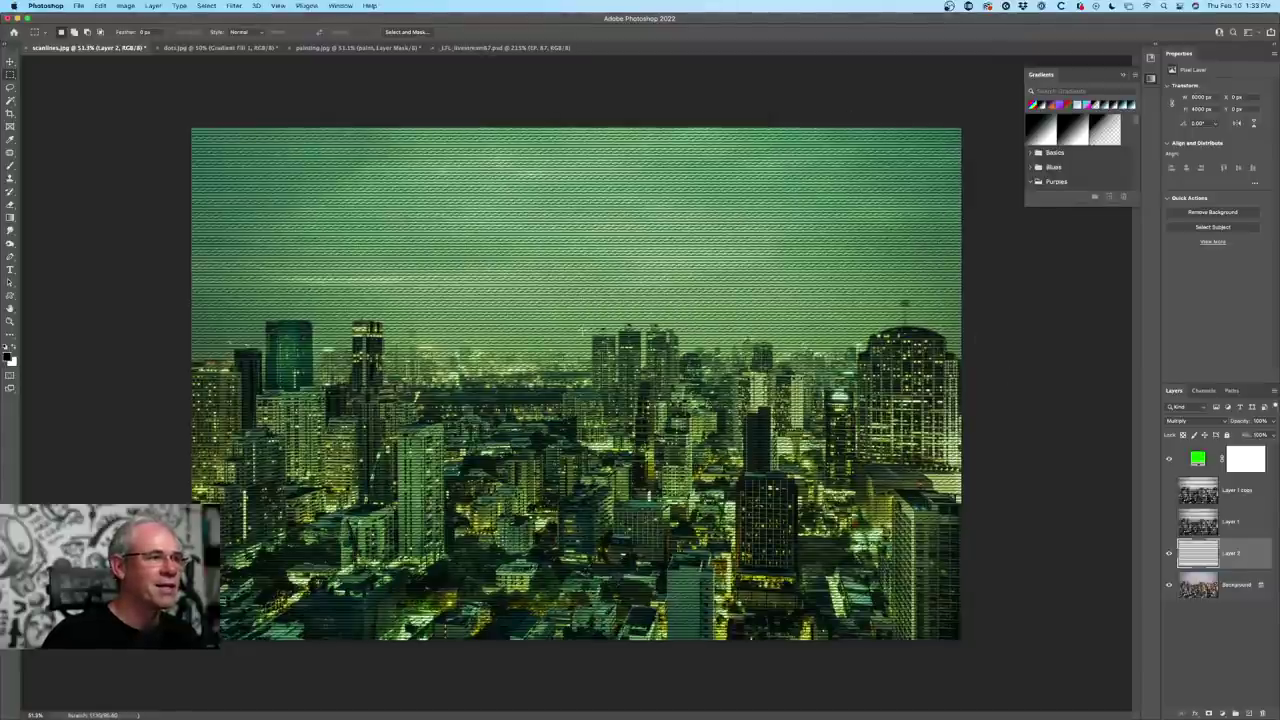
- Zoom to inspect the wavy lines and start a Free Transform on the layer
key("super+0")
scroll(601, 330, "up", 2)
scroll(601, 330, "down", 4)
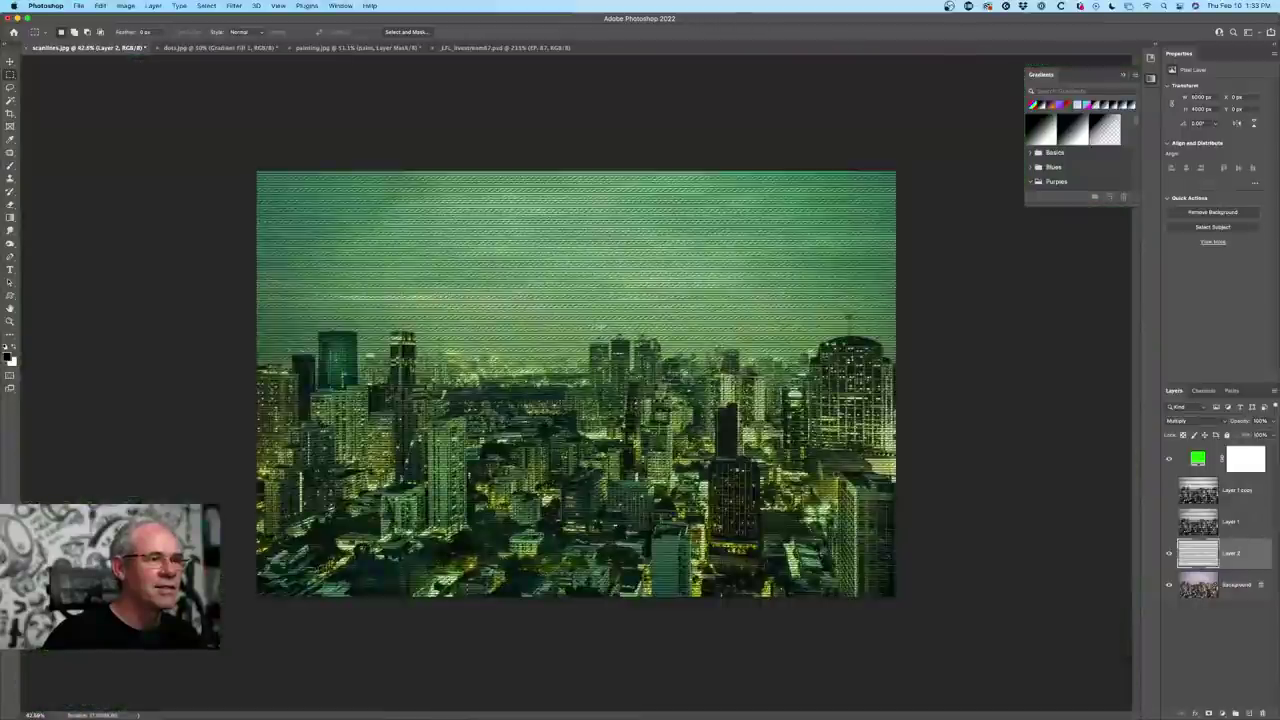
key("super+t")
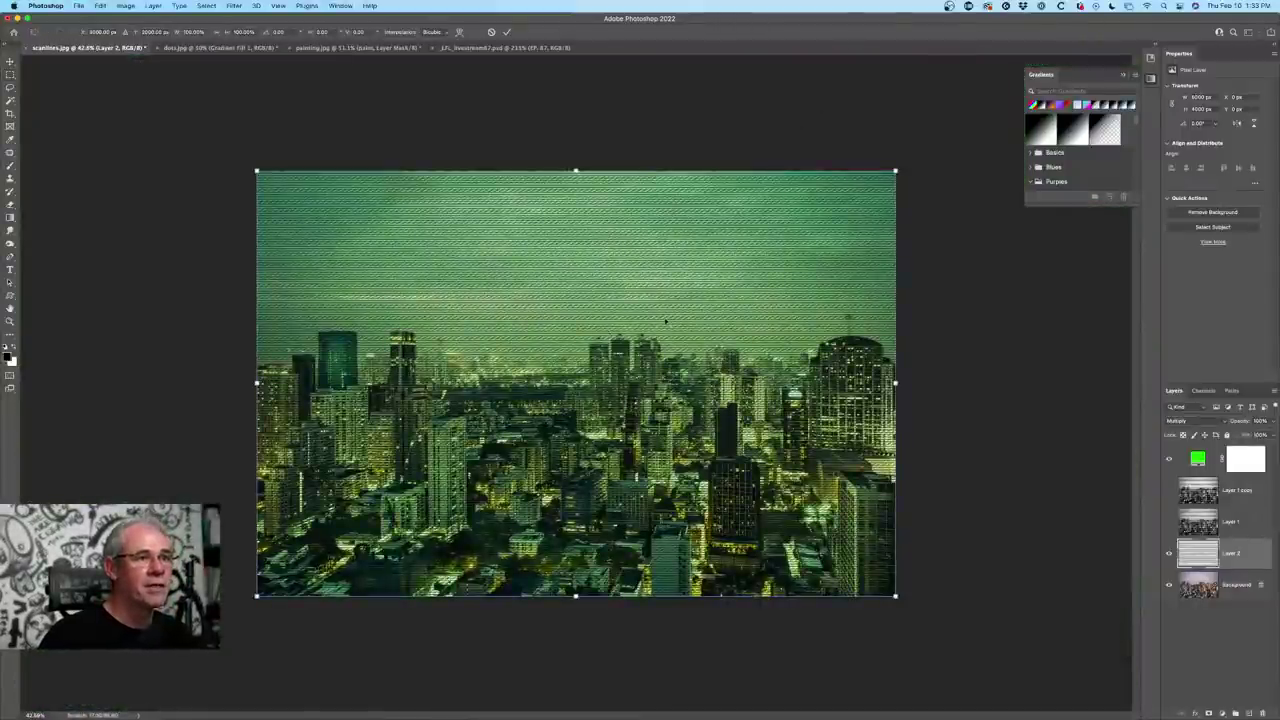
scroll(665, 321, "down", 3)
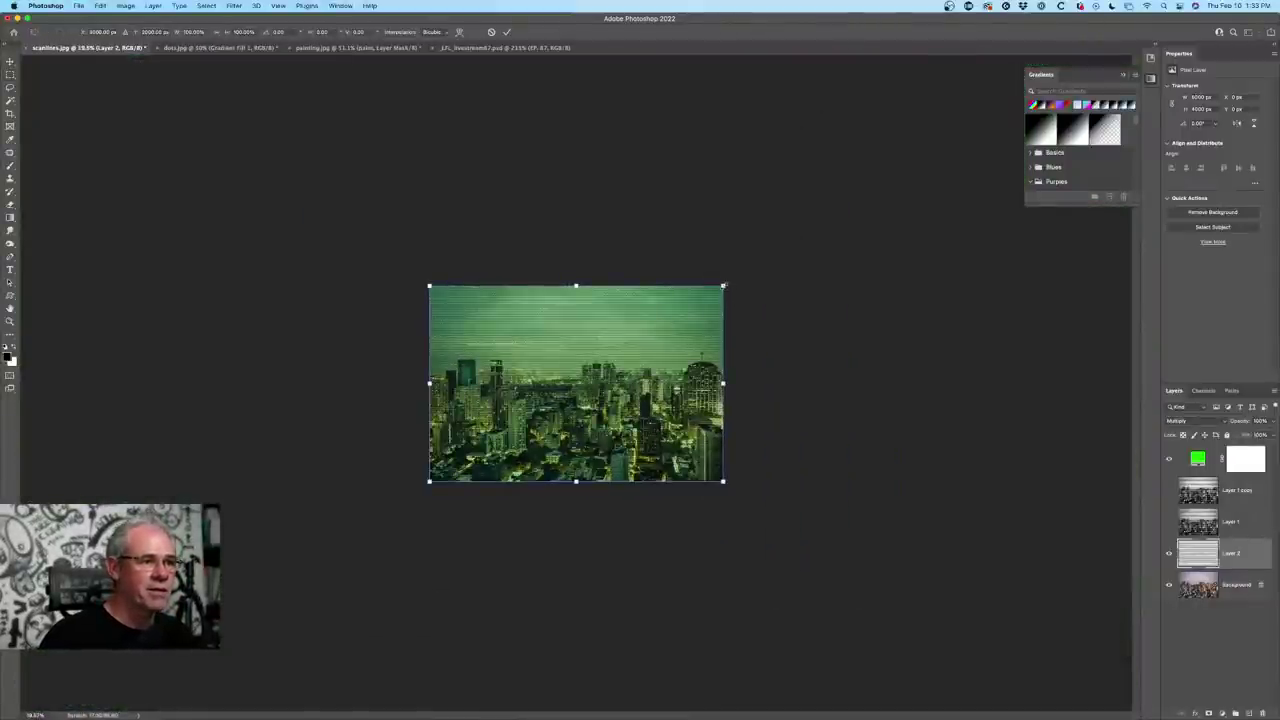
- Scale the scanline layer up from its centre and lower its opacity to about 85%
left_click_drag(724, 285, 937, 89)
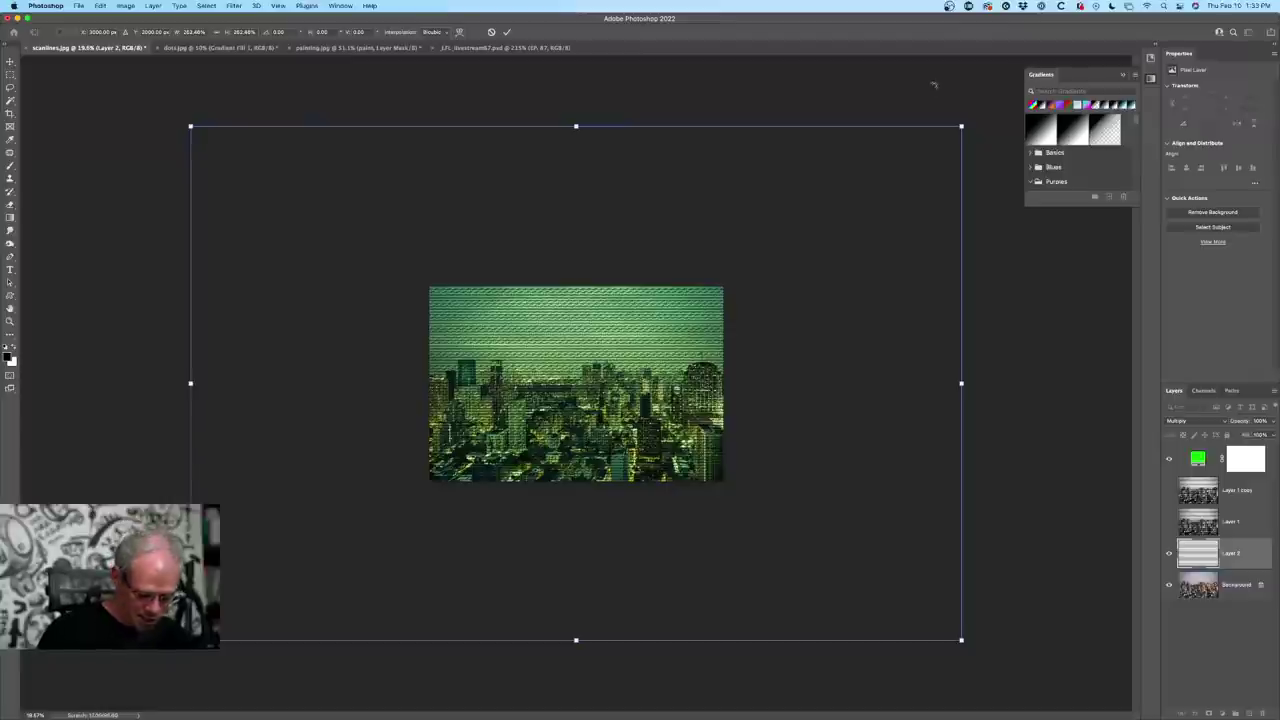
key("Return")
scroll(691, 426, "up", 5)
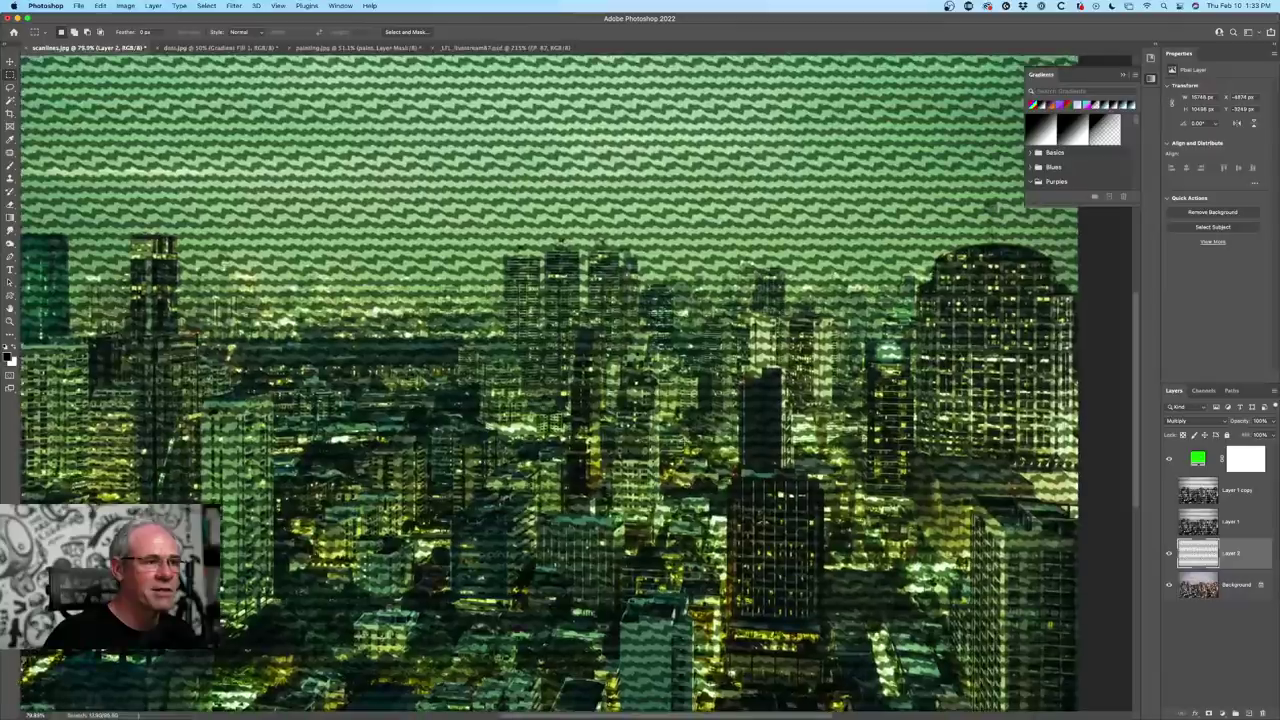
scroll(691, 440, "down", 4)
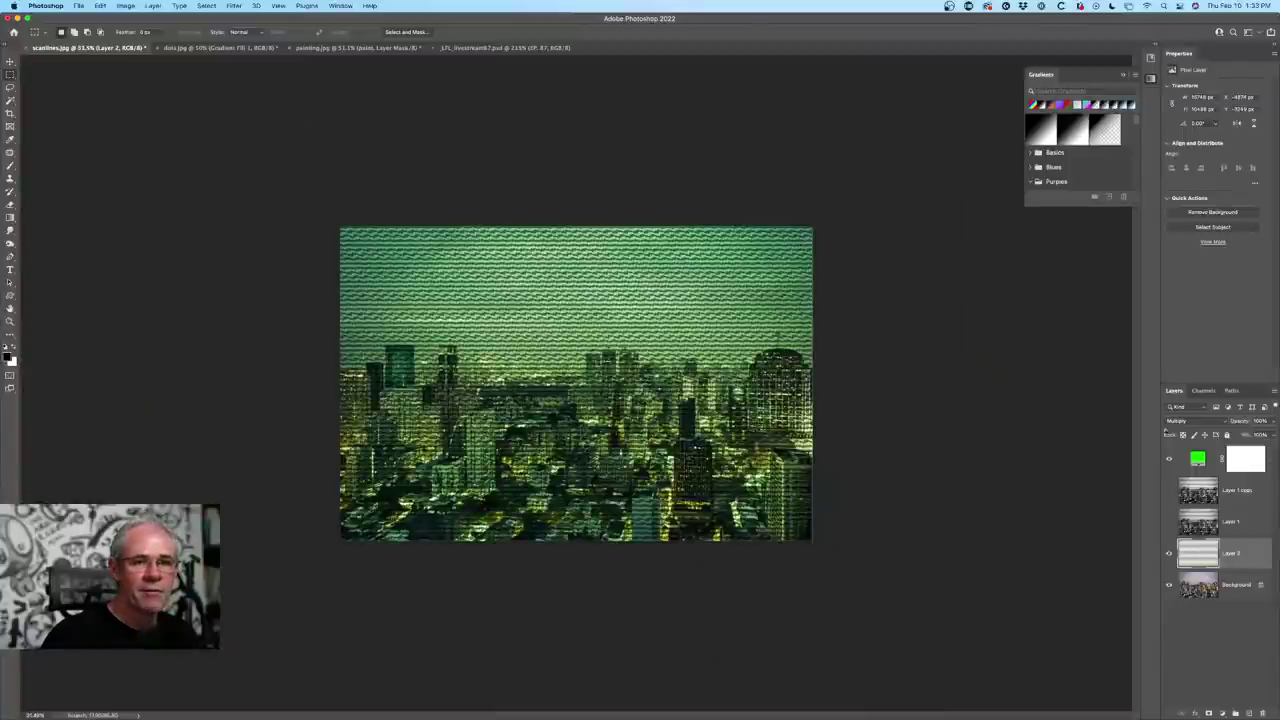
mouse_move(1239, 422)
left_mouse_down()
mouse_move(1207, 426)
mouse_move(1230, 426)
left_mouse_up()
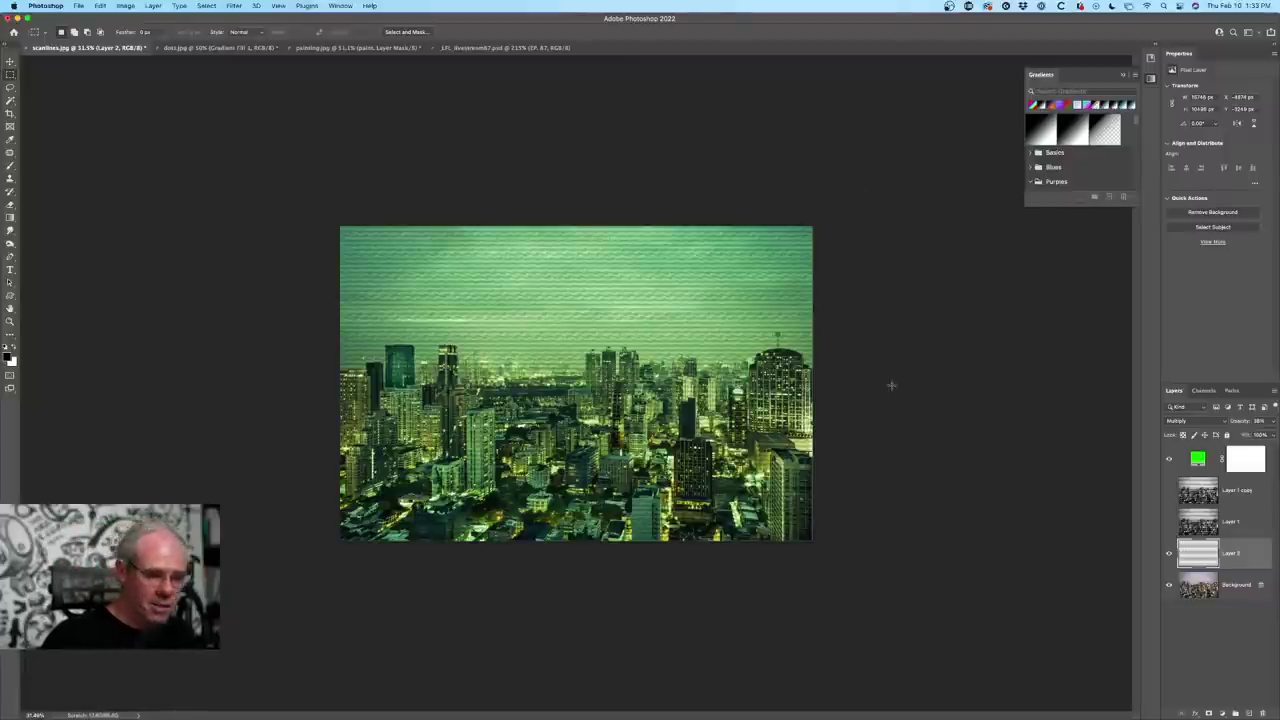
- Undo those changes, then enlarge the plain scanline layer evenly from its centre
key("super+z")
key("super+z")
key("super+z")
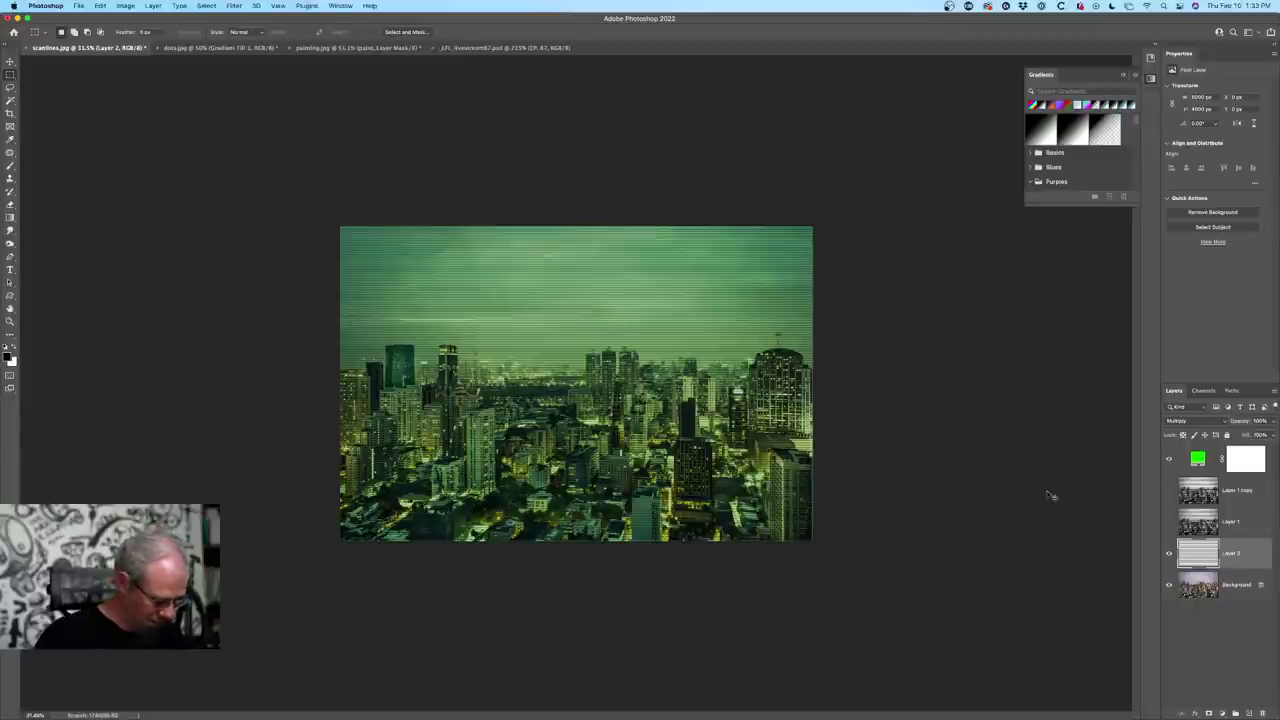
key("super+t")
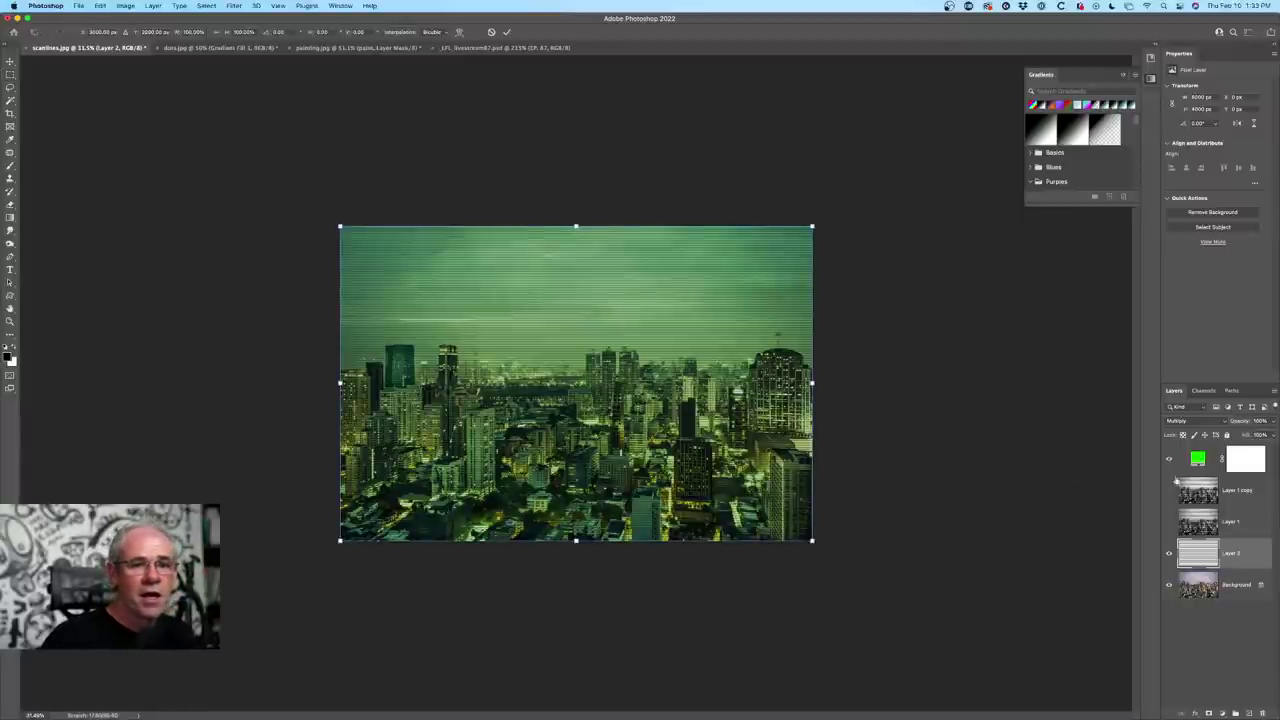
left_click_drag(812, 227, 946, 142)
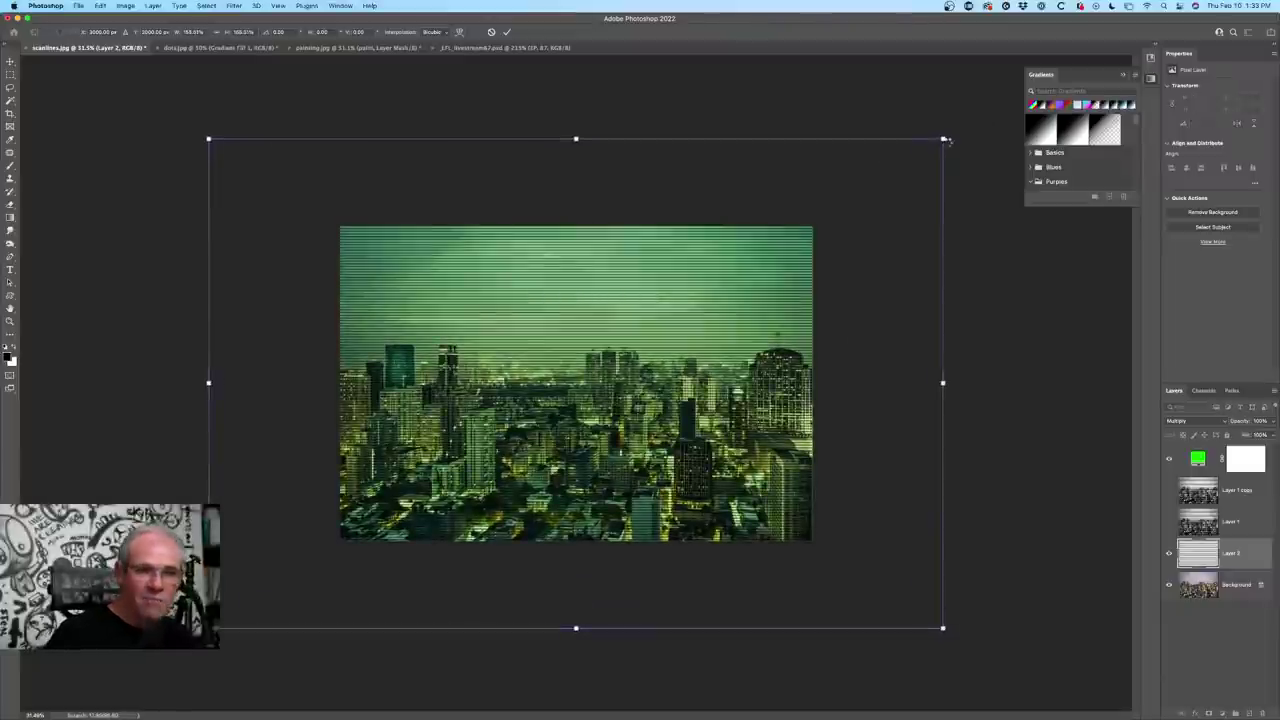
key("Return")
- Unlock the Background into Layer 0 and group it with Layer 2 as Group 1
left_click(1234, 584)
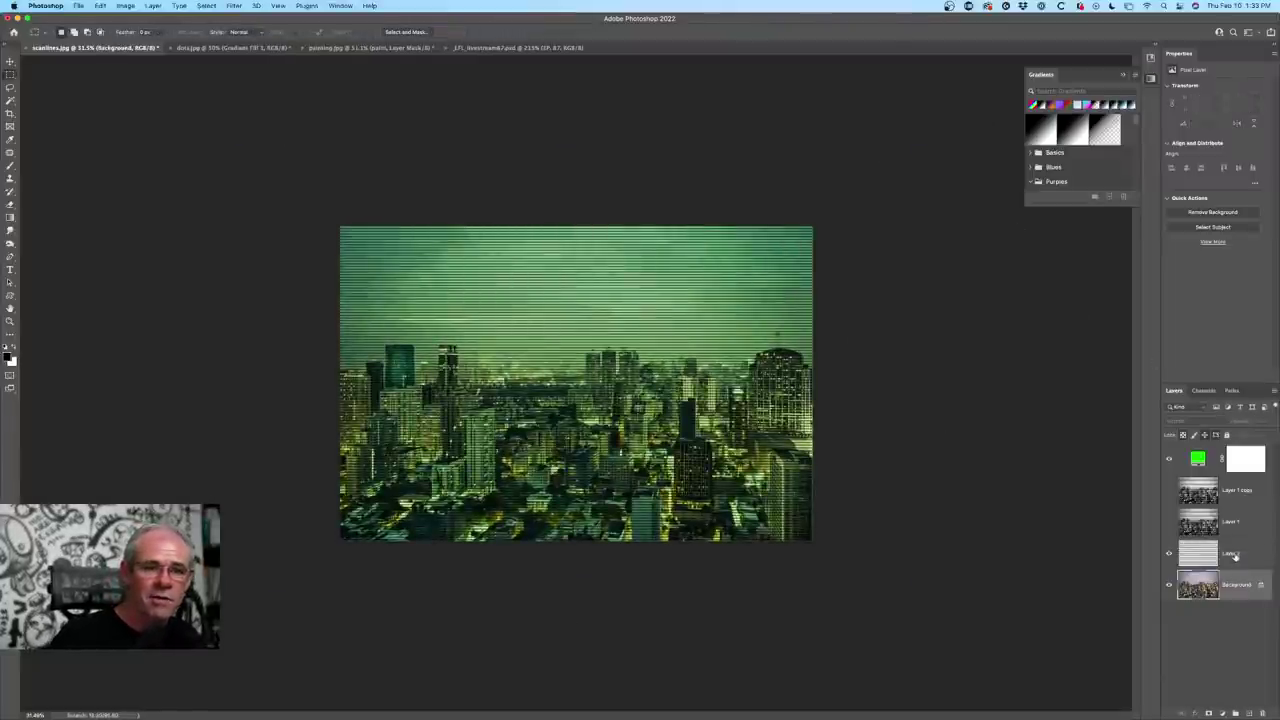
left_click(1236, 555, "shift")
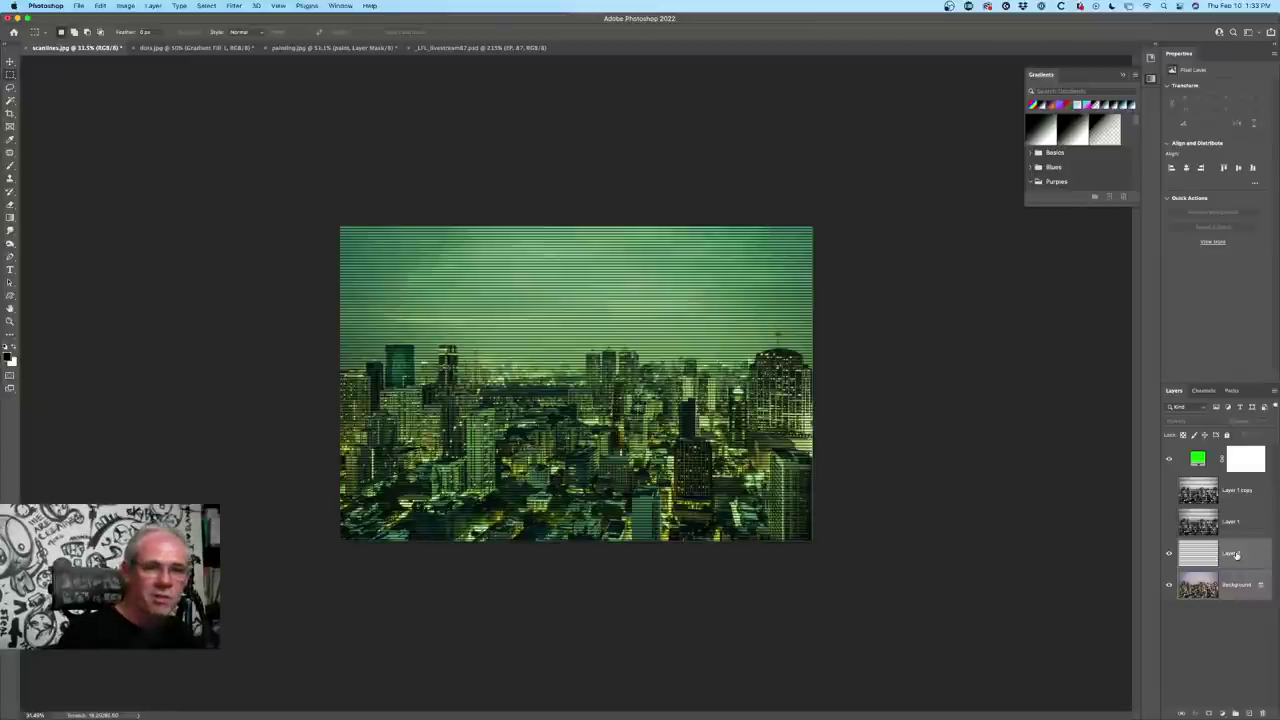
left_click(1260, 585)
left_click(1245, 557)
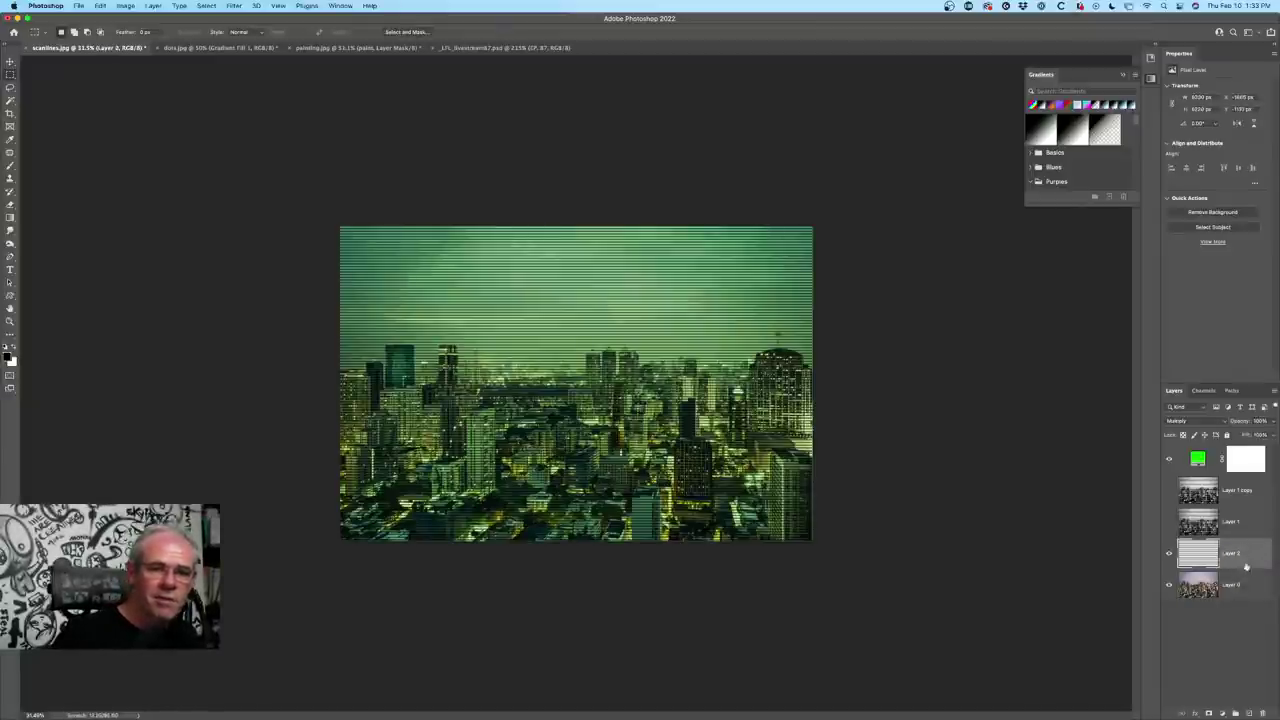
left_click(1245, 583, "shift")
key("super+g")
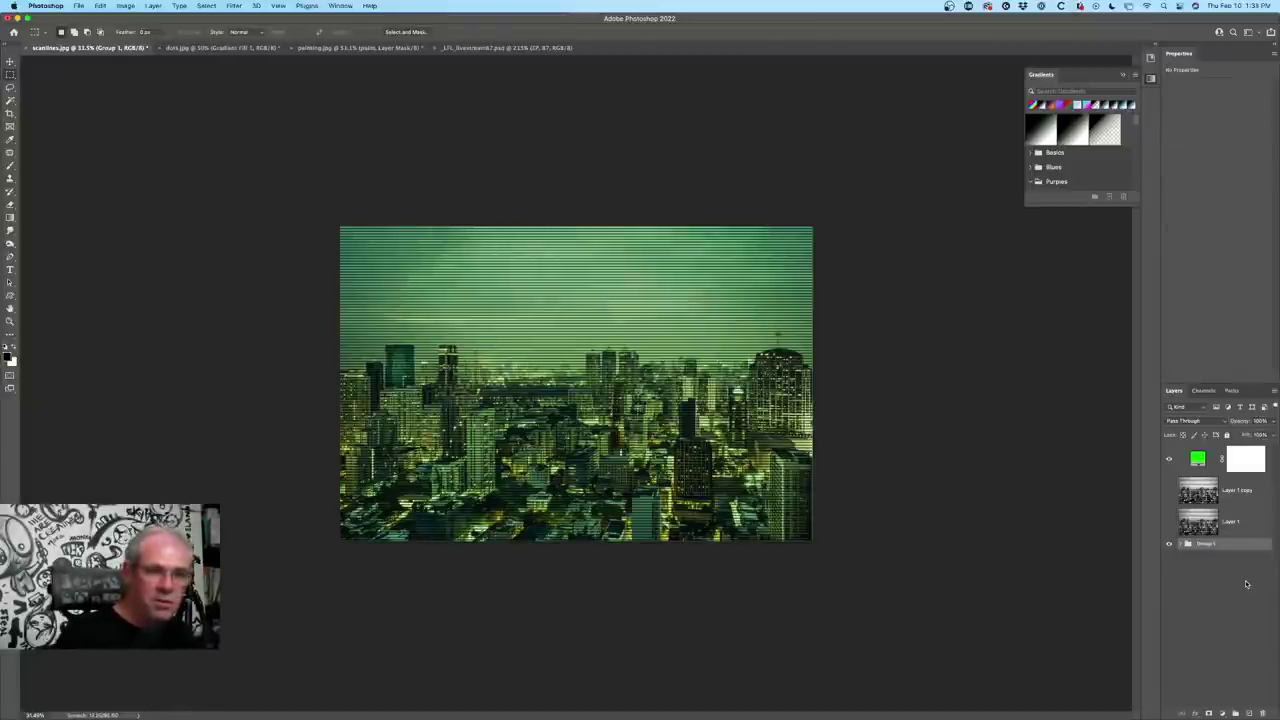
- Duplicate Group 1 and merge Group 1 copy into a single layer
key("super+j")
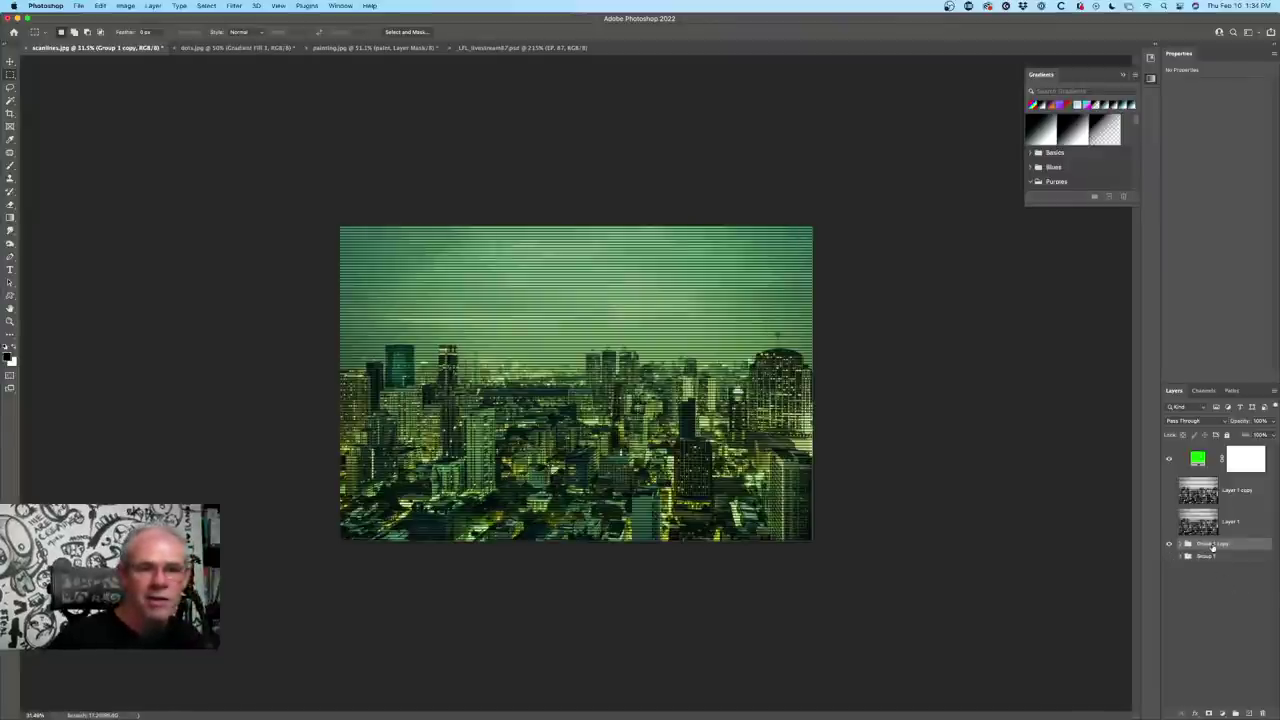
right_click(1220, 545)
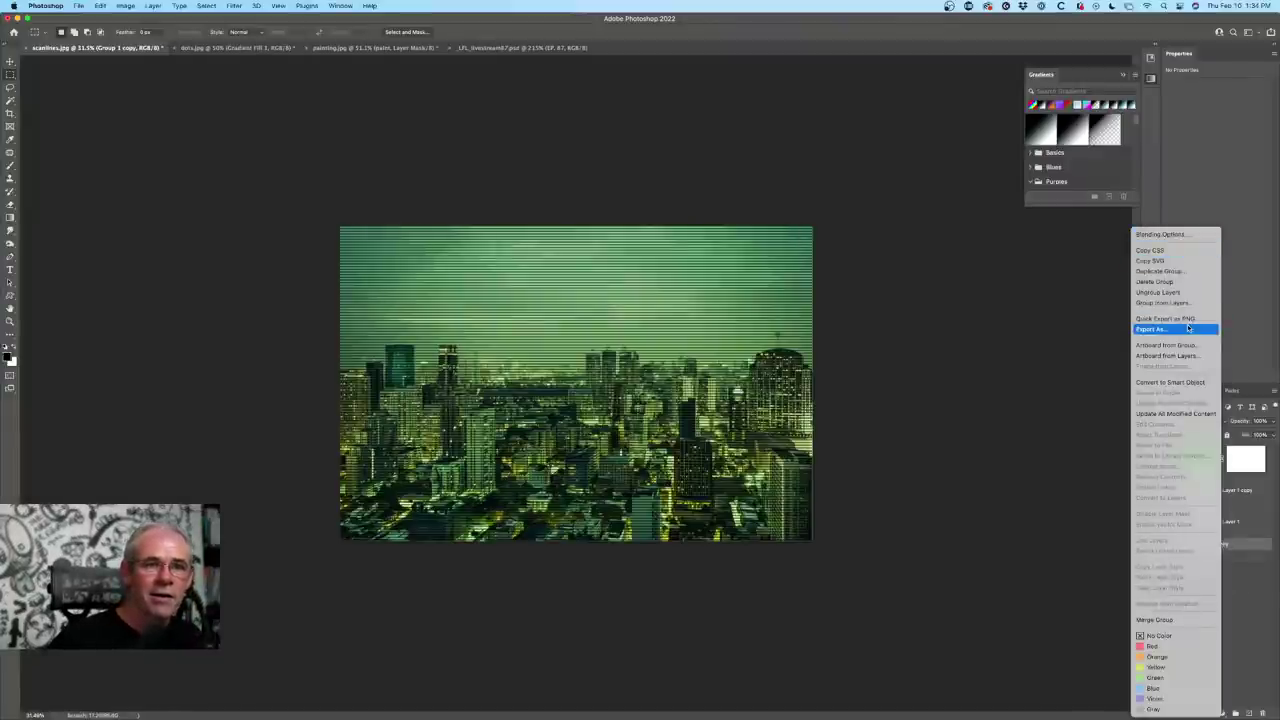
left_click(1236, 604)
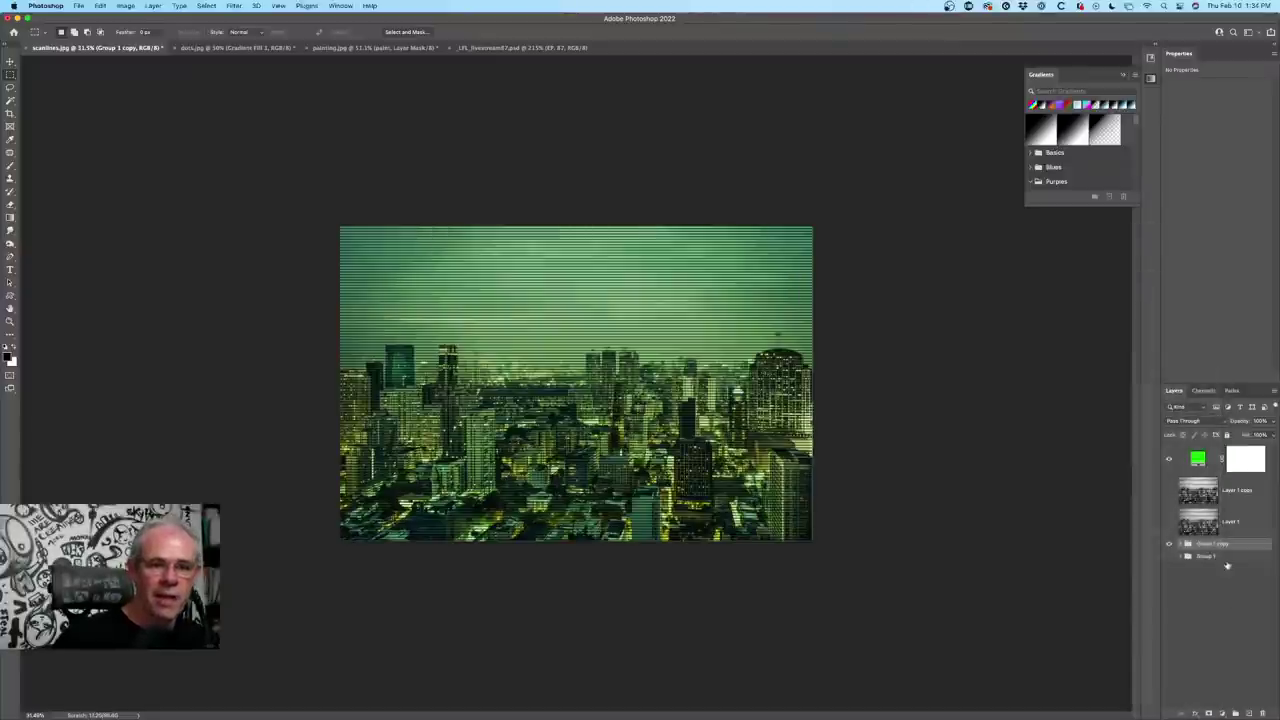
right_click(1224, 547)
left_click(1158, 619)
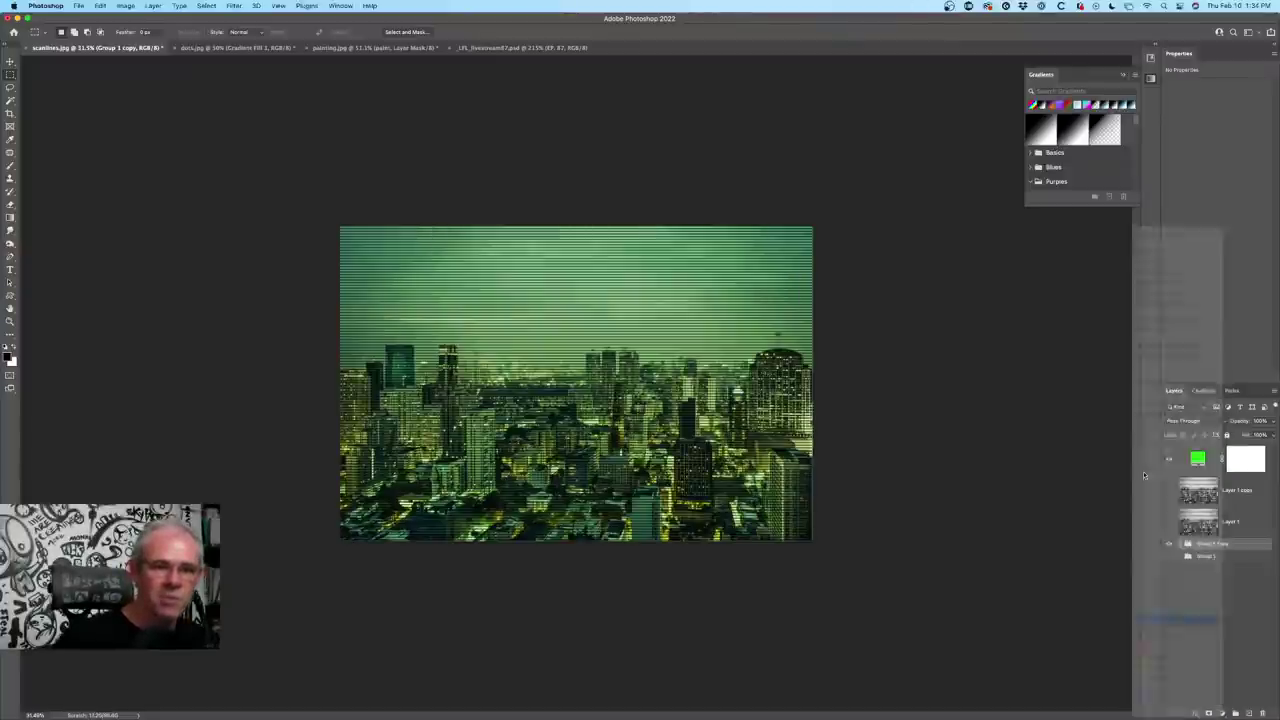
- Reapply the last Ripple filter to the merged Group 1 copy layer
left_click(1169, 555)
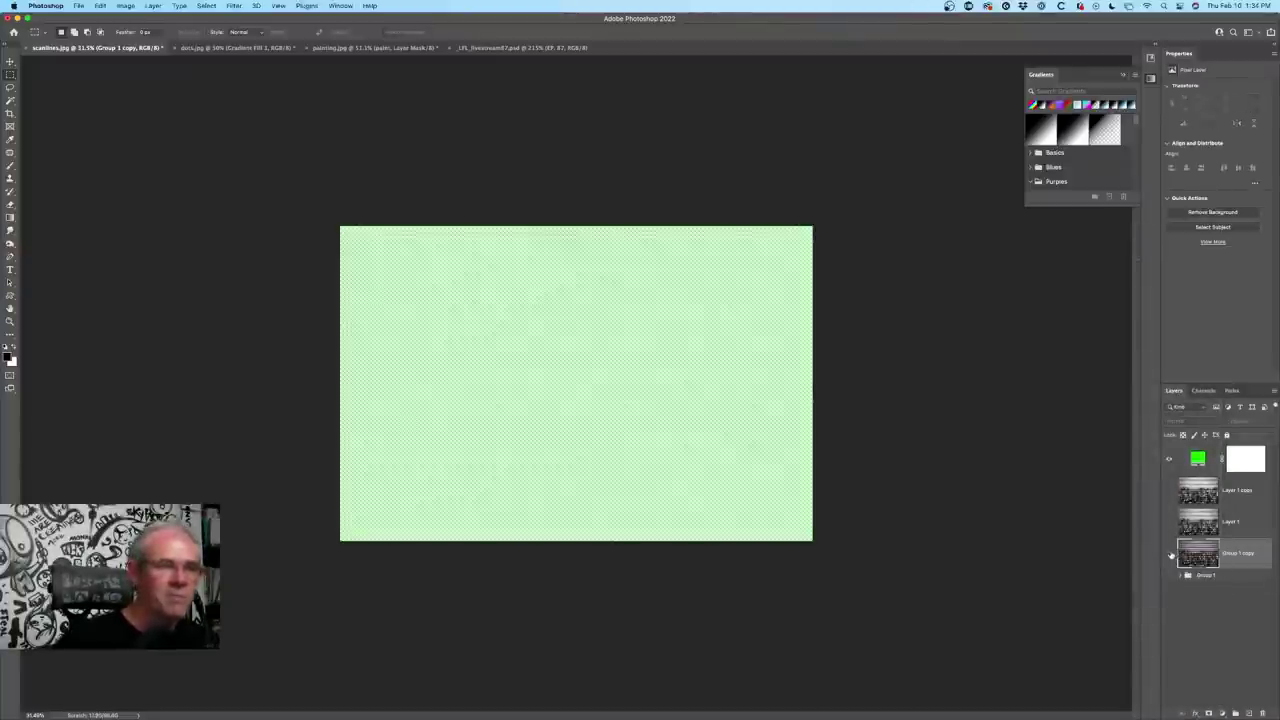
left_click(1169, 555)
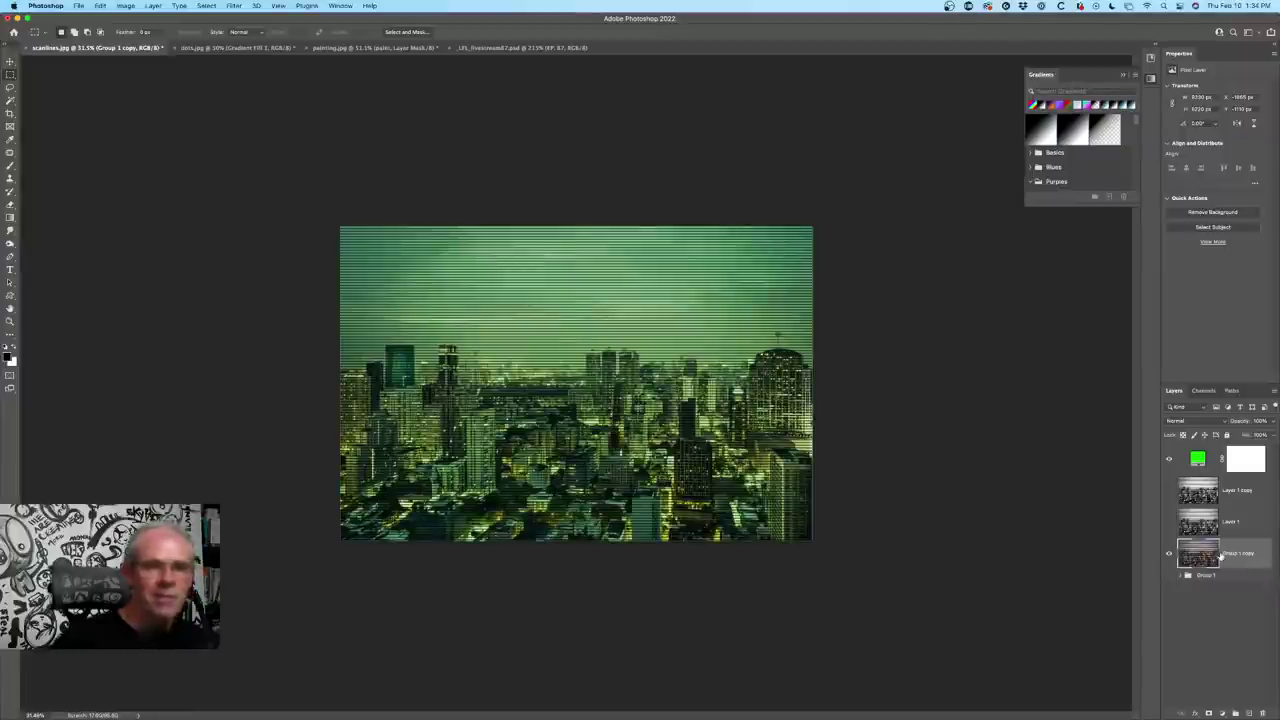
left_click(233, 6)
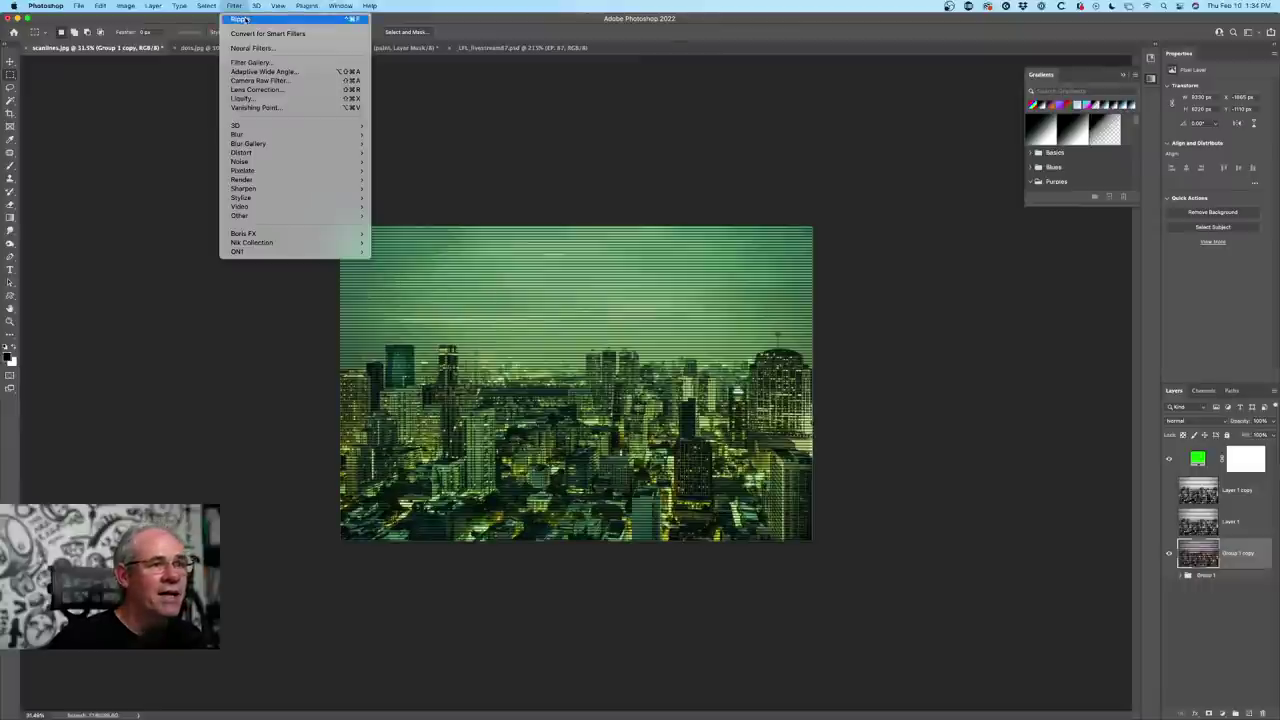
left_click(243, 19)
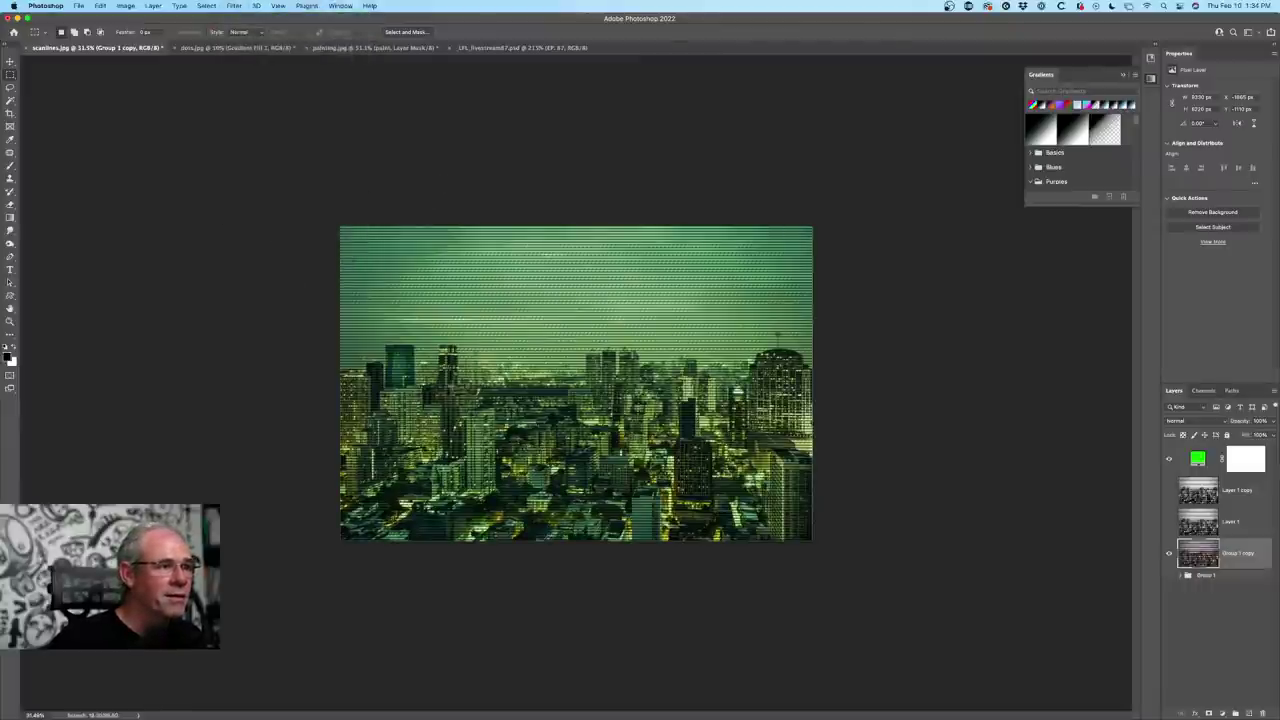
- Hide the rippled Group 1 copy and show the original Group 1
scroll(600, 390, "up", 5)
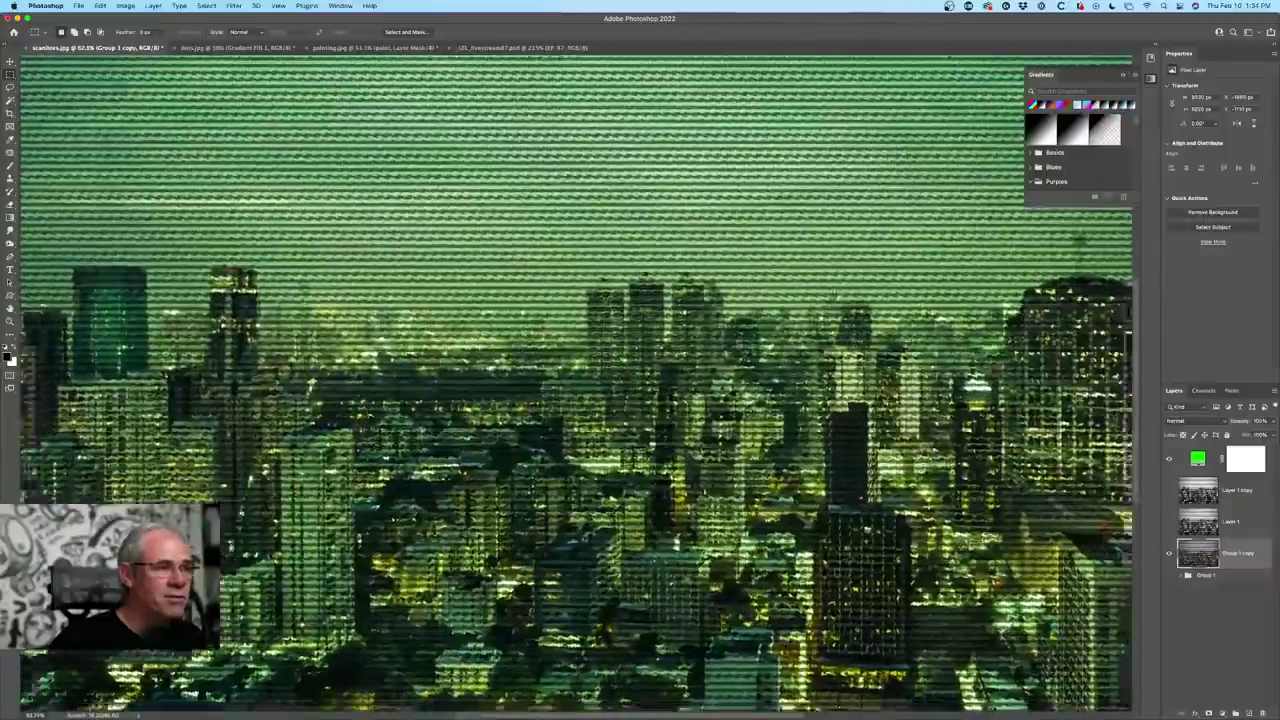
scroll(600, 390, "down", 5)
scroll(600, 390, "up", 5)
scroll(576, 384, "down", 3)
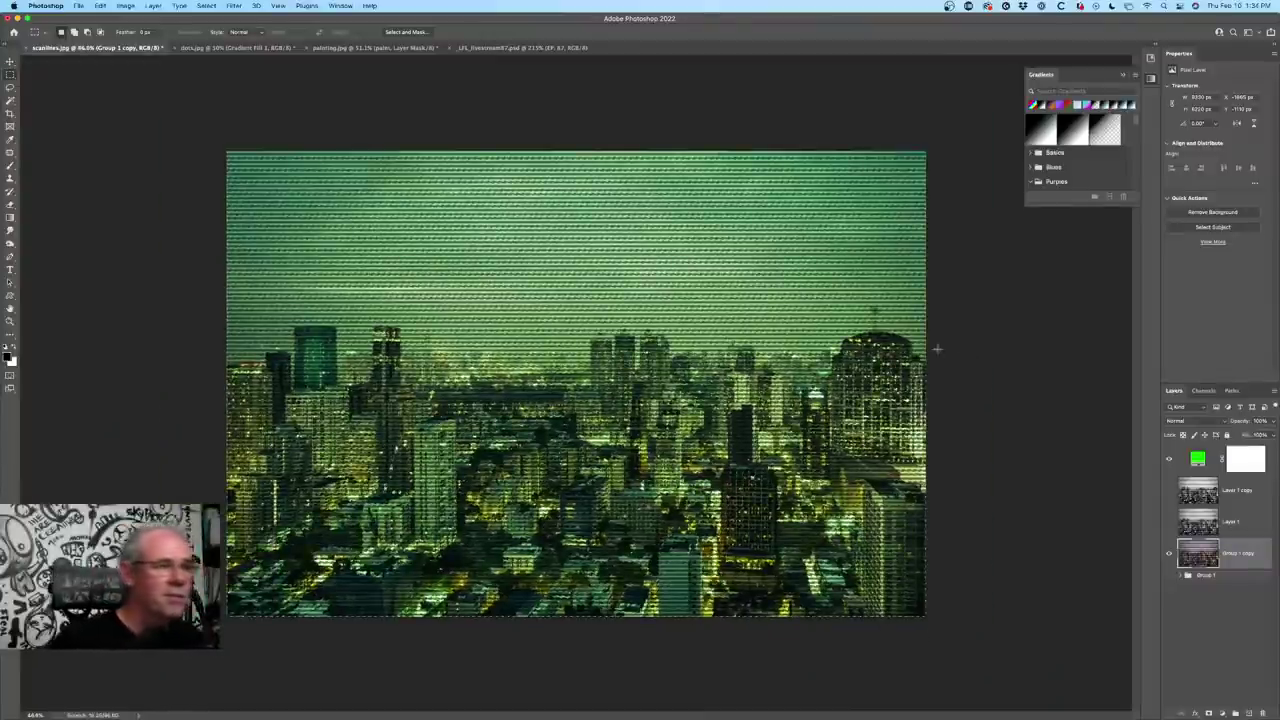
scroll(779, 392, "down", 1)
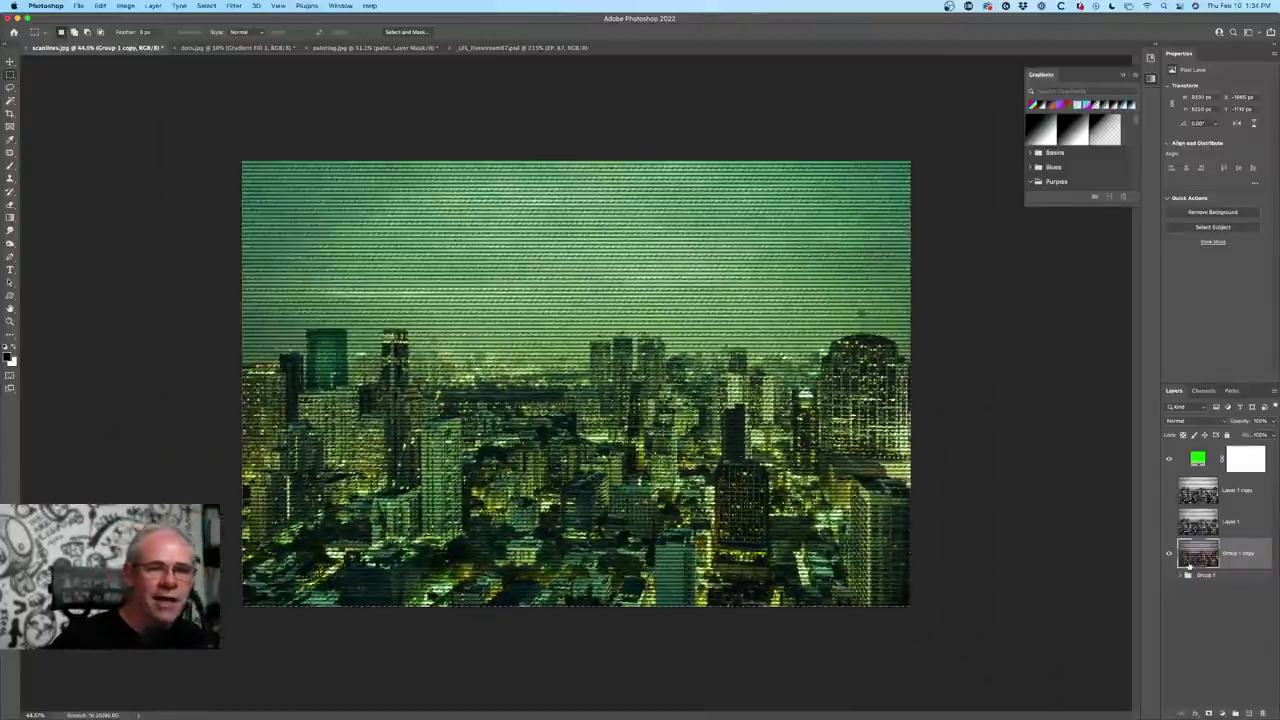
left_click(1169, 553)
left_click(1169, 575)
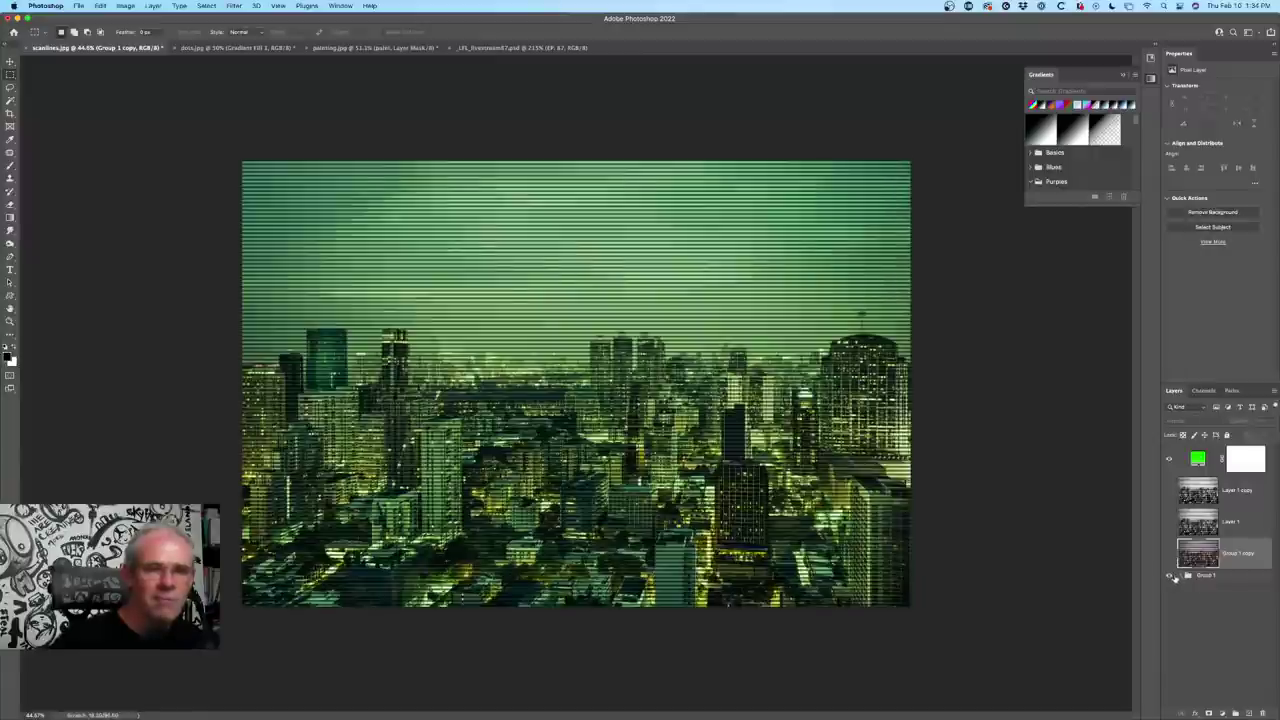
- Expand Group 1, switch to the Move tool, and bring up the livestream document
left_click(1179, 576)
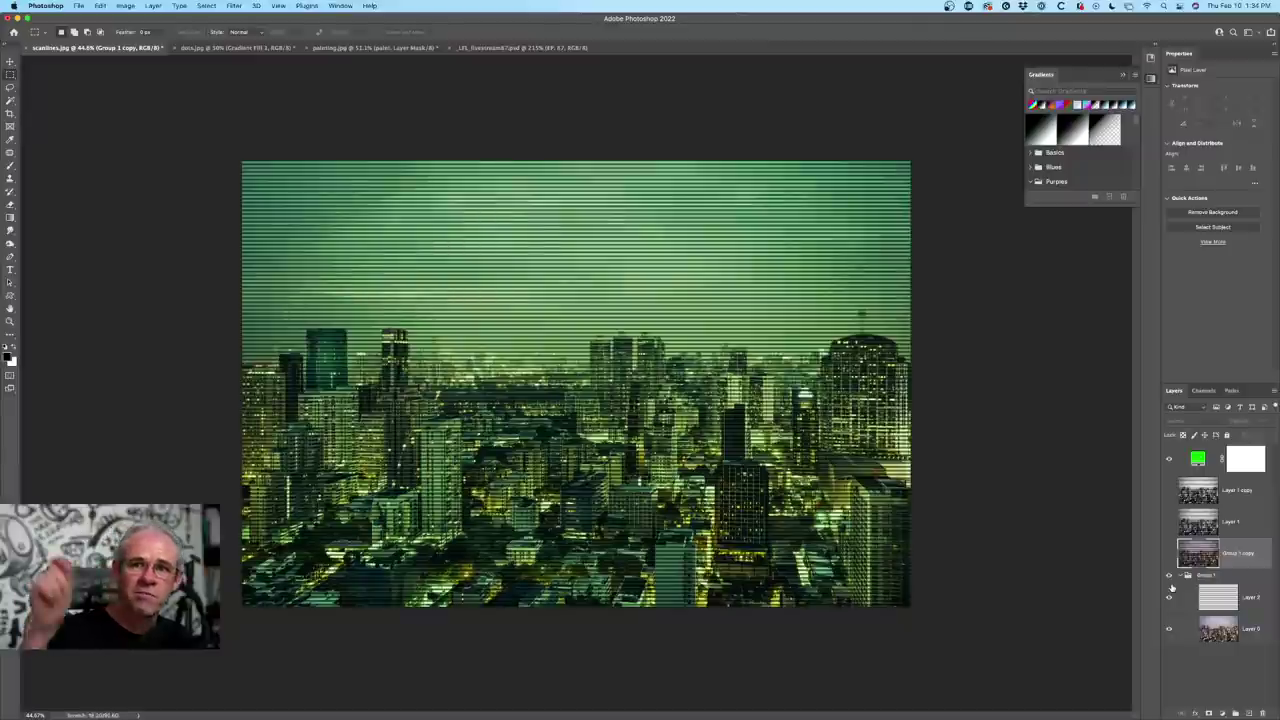
key("v")
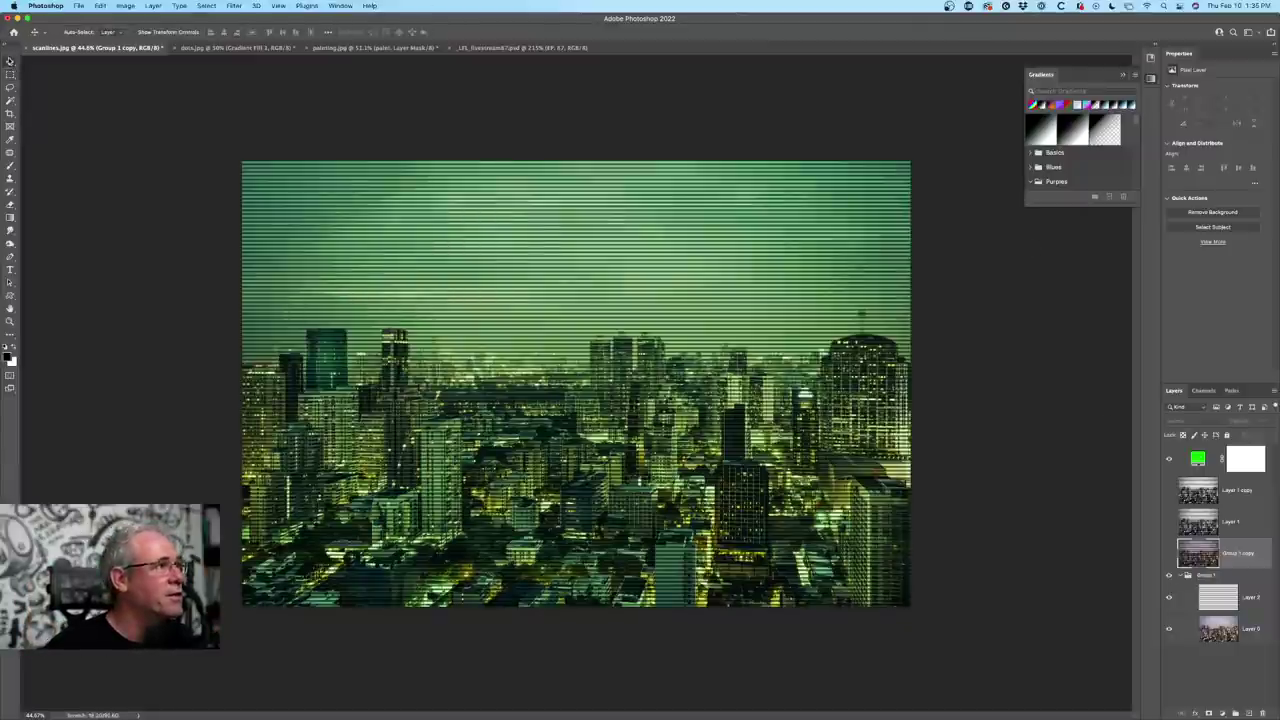
scroll(965, 127, "up", 2)
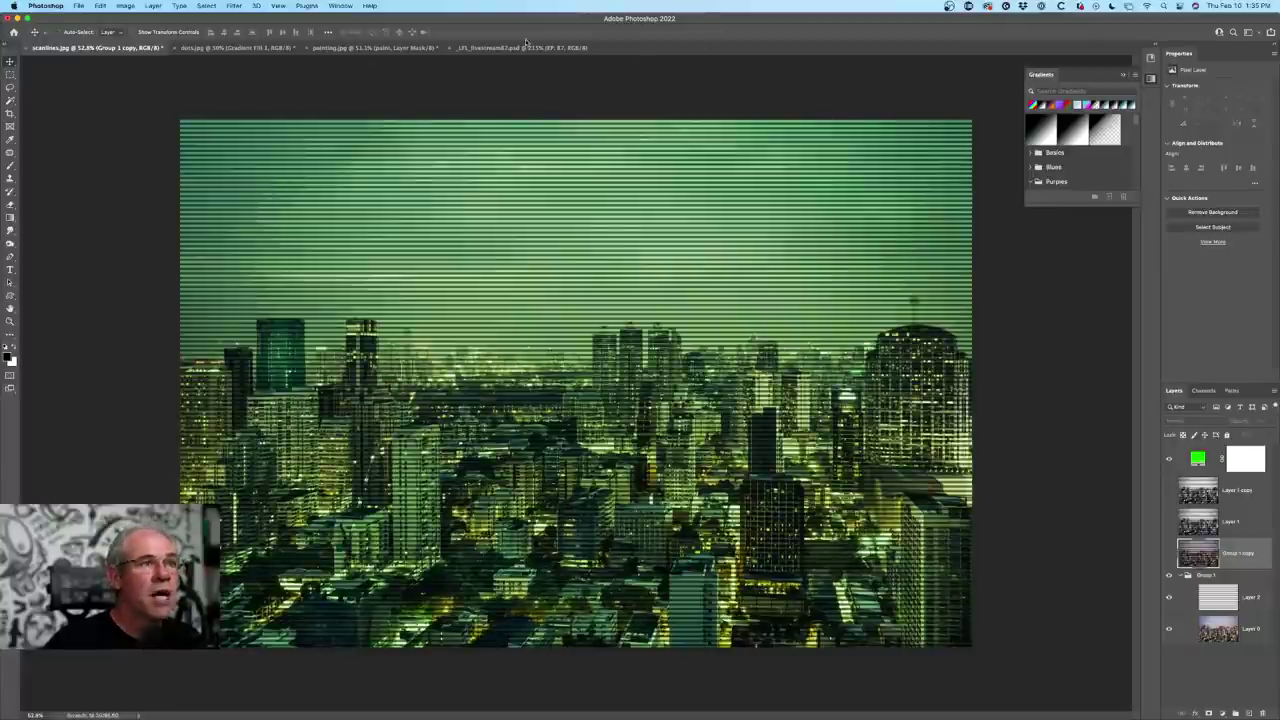
left_click(508, 48)
- Cycle through the painting, dots and scanlines documents, then show the Libraries panel
left_click(382, 48)
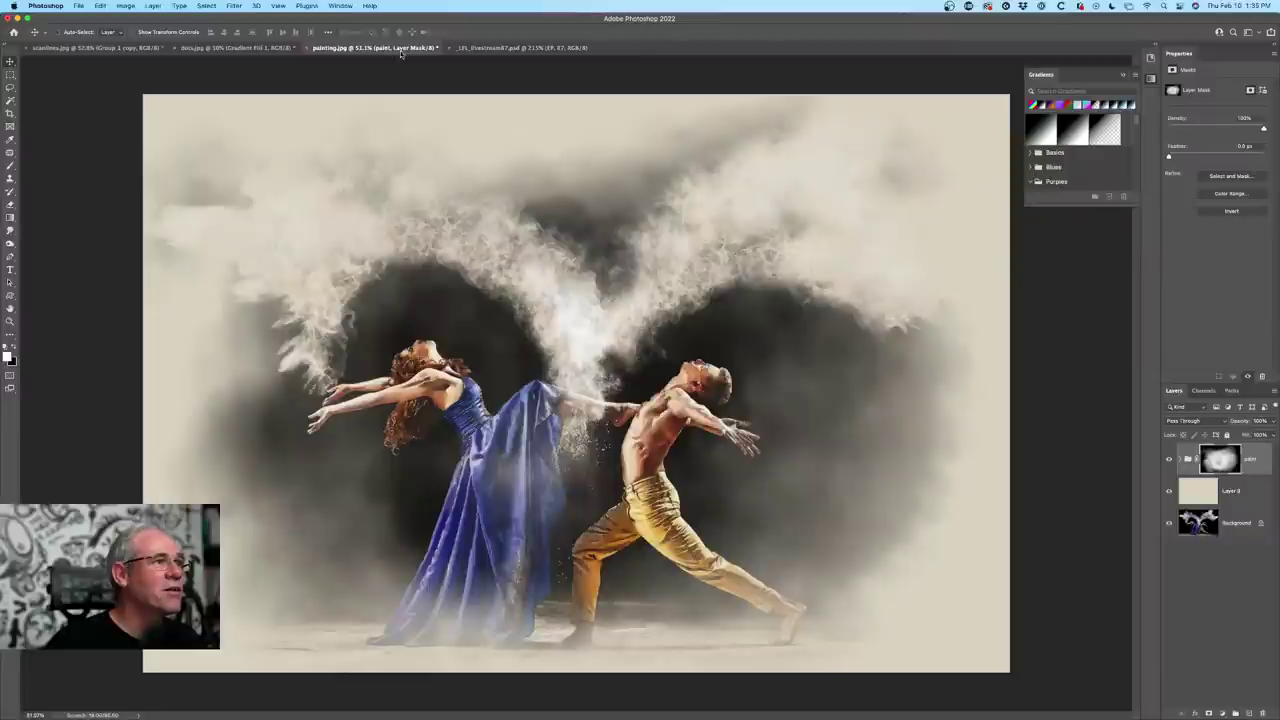
left_click(212, 47)
left_click(122, 48)
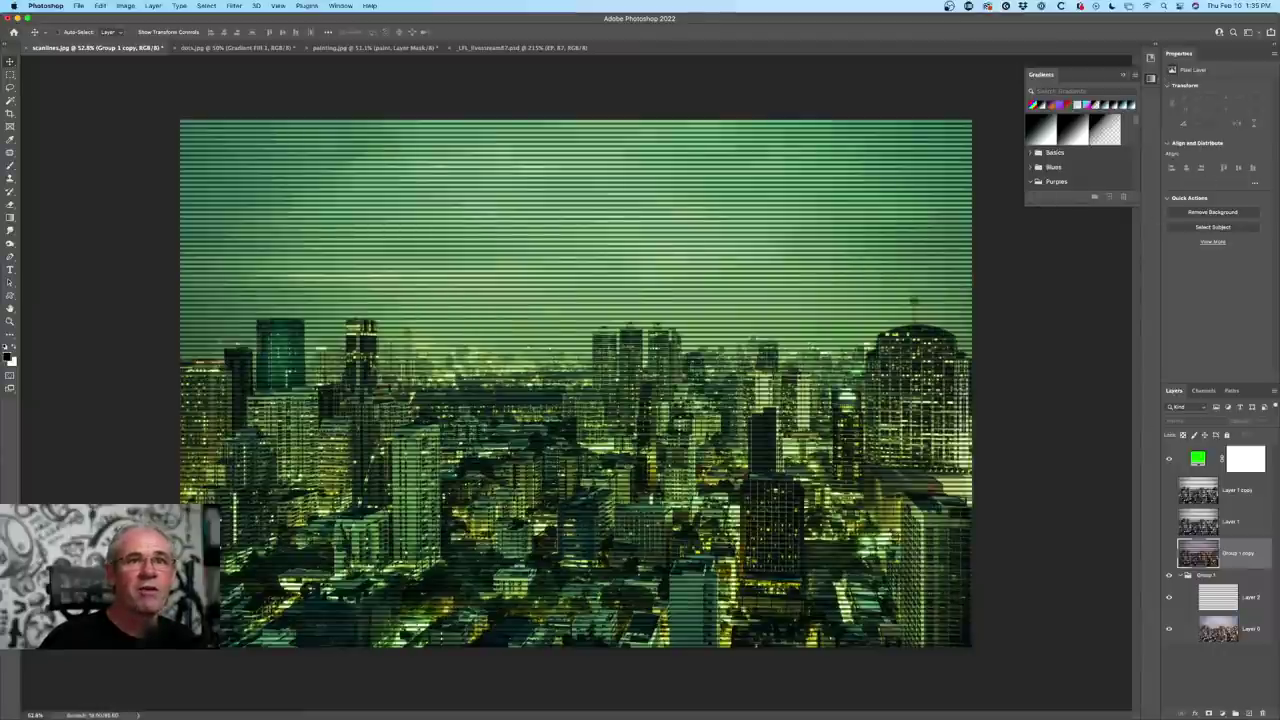
left_click(1151, 60)
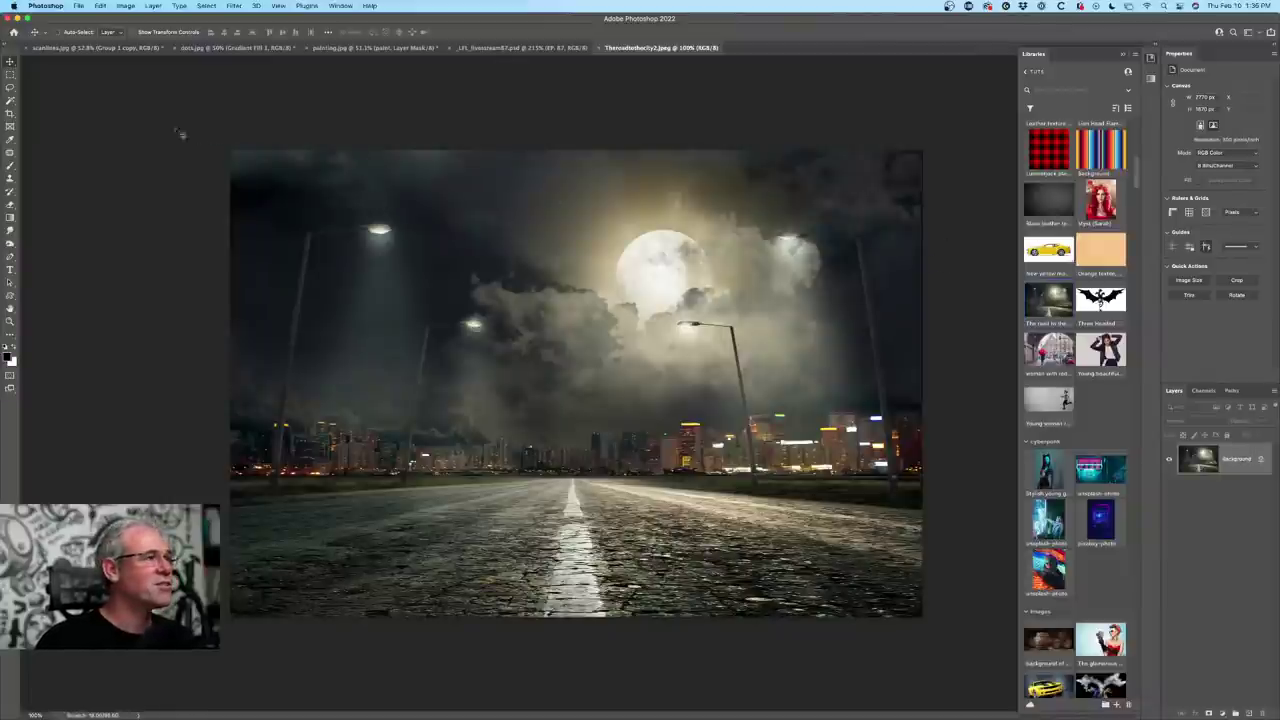
- Select a large circle over the scene's centre with the Elliptical Marquee and copy it to Layer 1
left_click(10, 75)
left_click(10, 75)
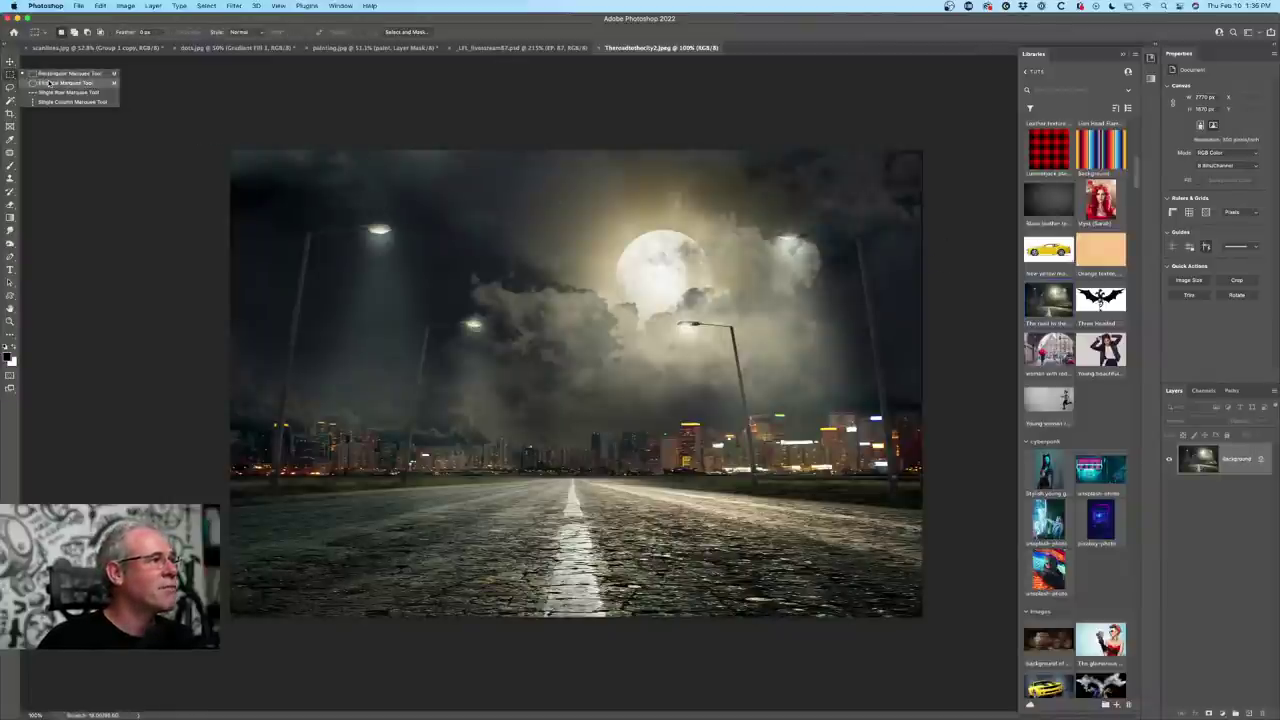
left_click(50, 84)
left_click_drag(440, 226, 724, 532)
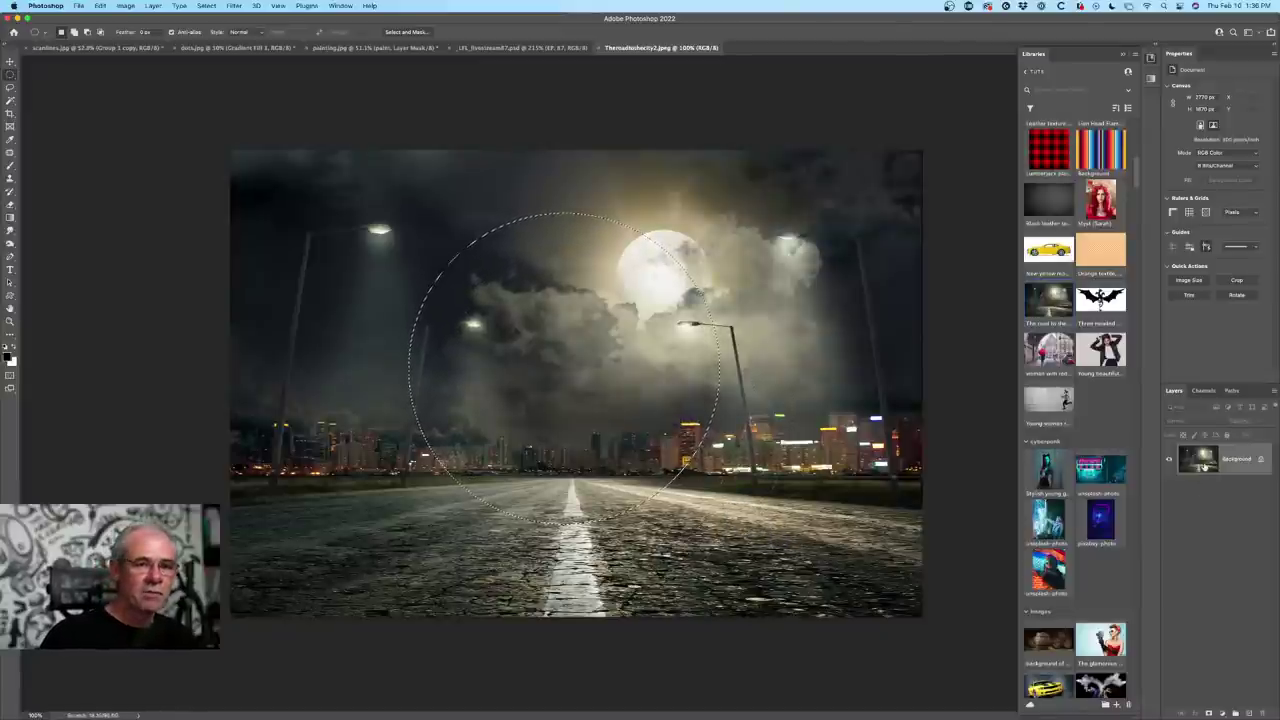
key("super+j")
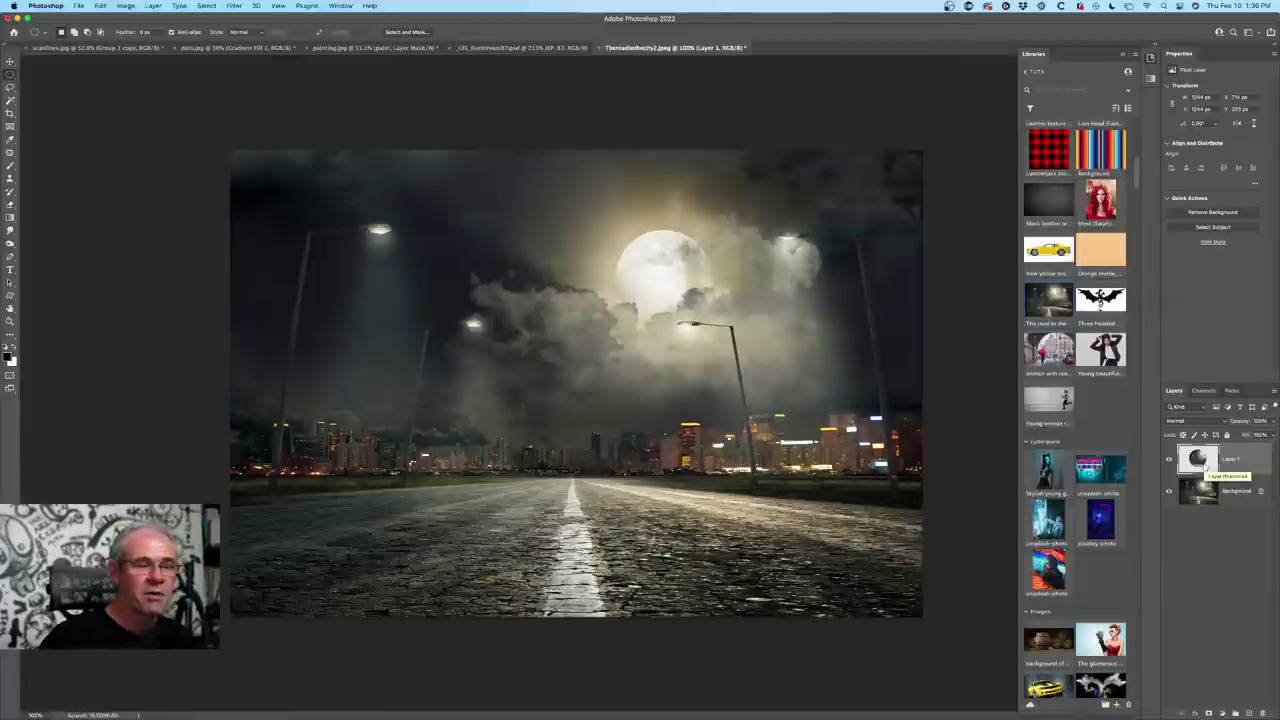
- Reload Layer 1's circular selection and toggle the Background off and on to check it
left_click(1195, 460, "super")
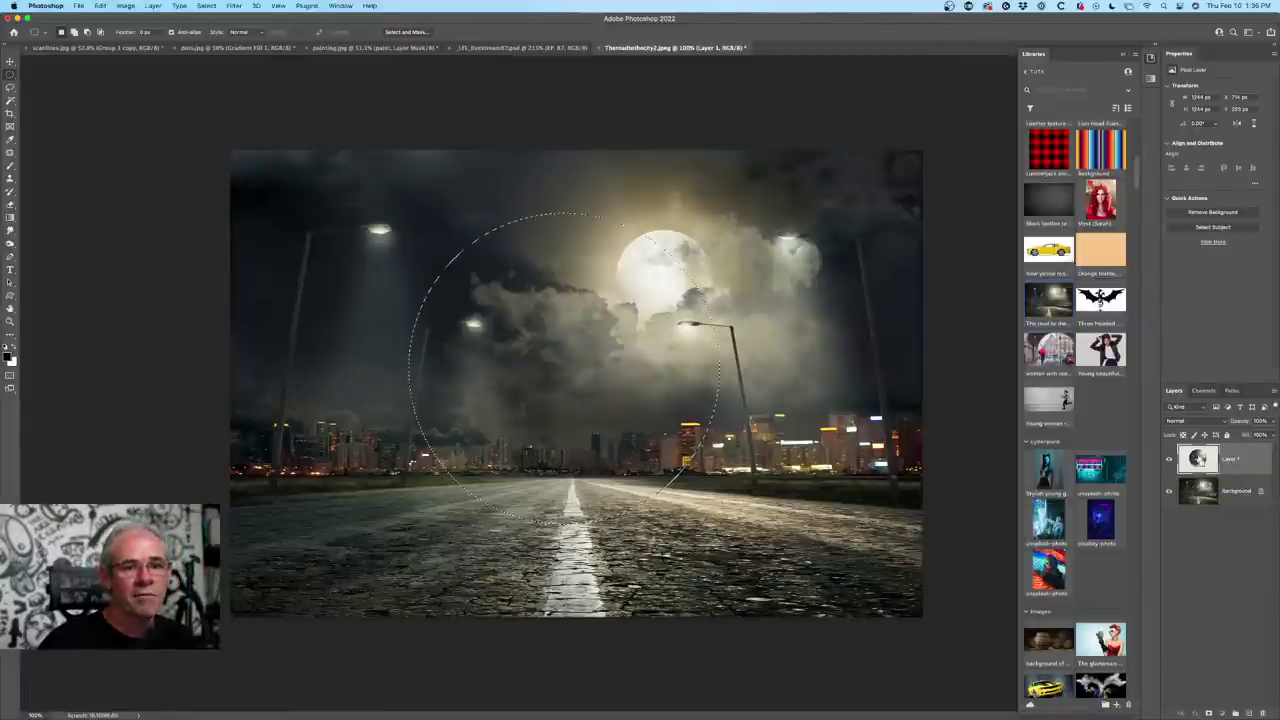
left_click(1170, 491)
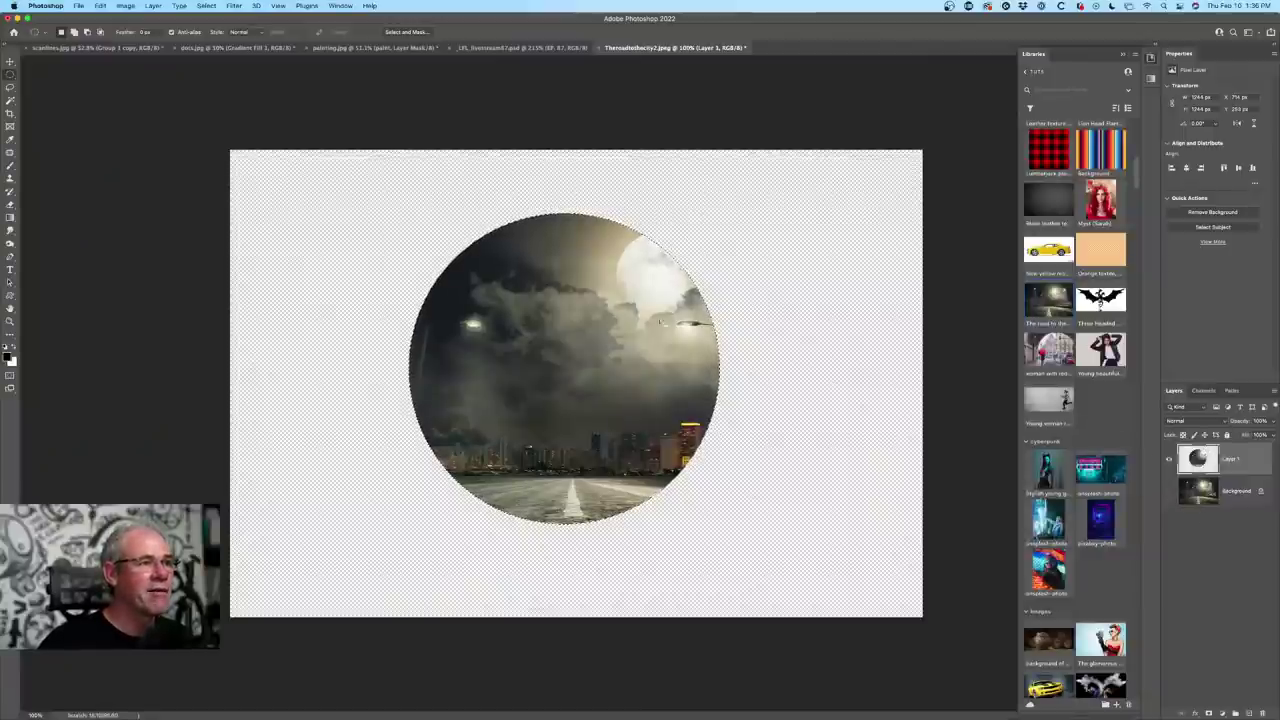
left_click(1169, 491)
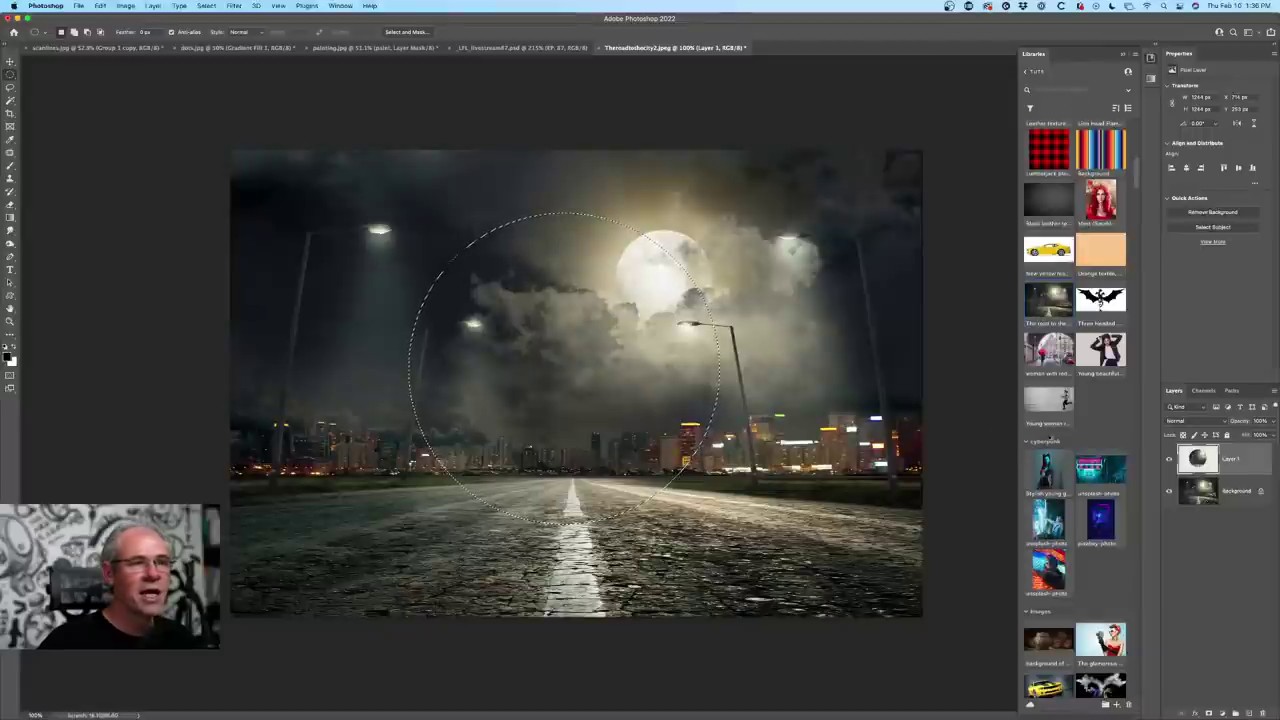
- Apply Spherize to the circle in Normal mode after trying horizontal and vertical modes
left_click(233, 5)
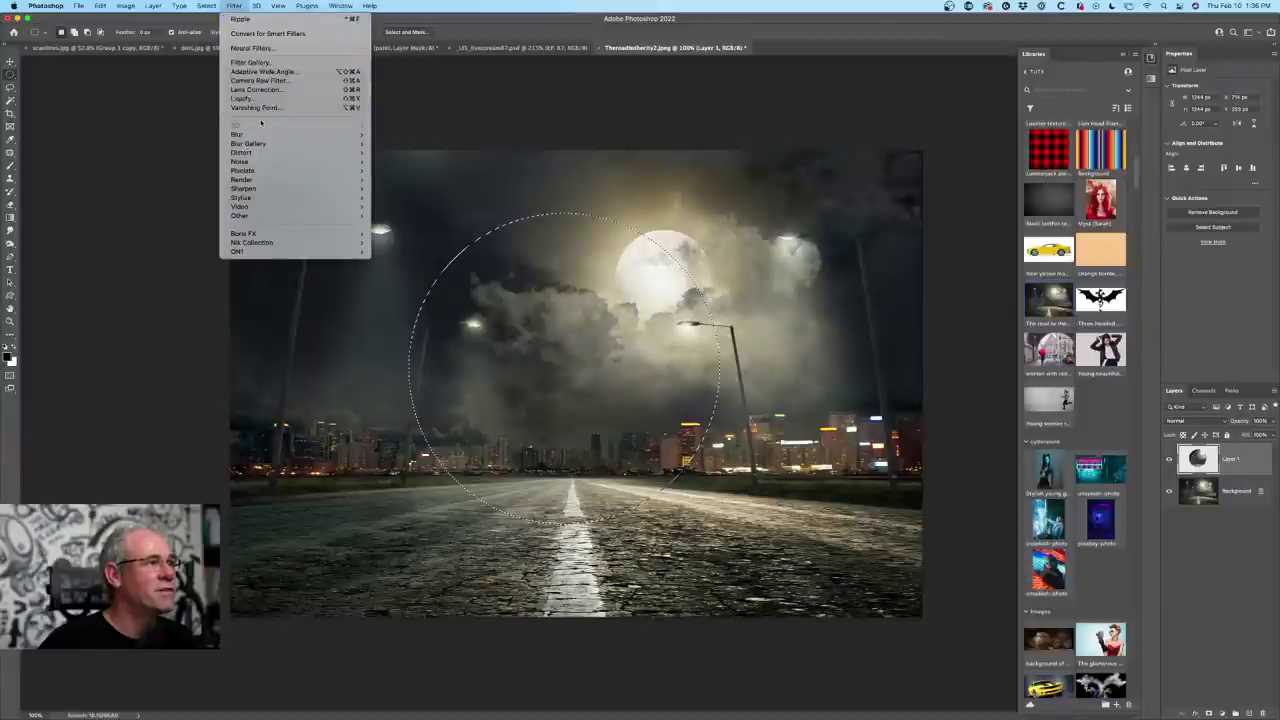
mouse_move(266, 137)
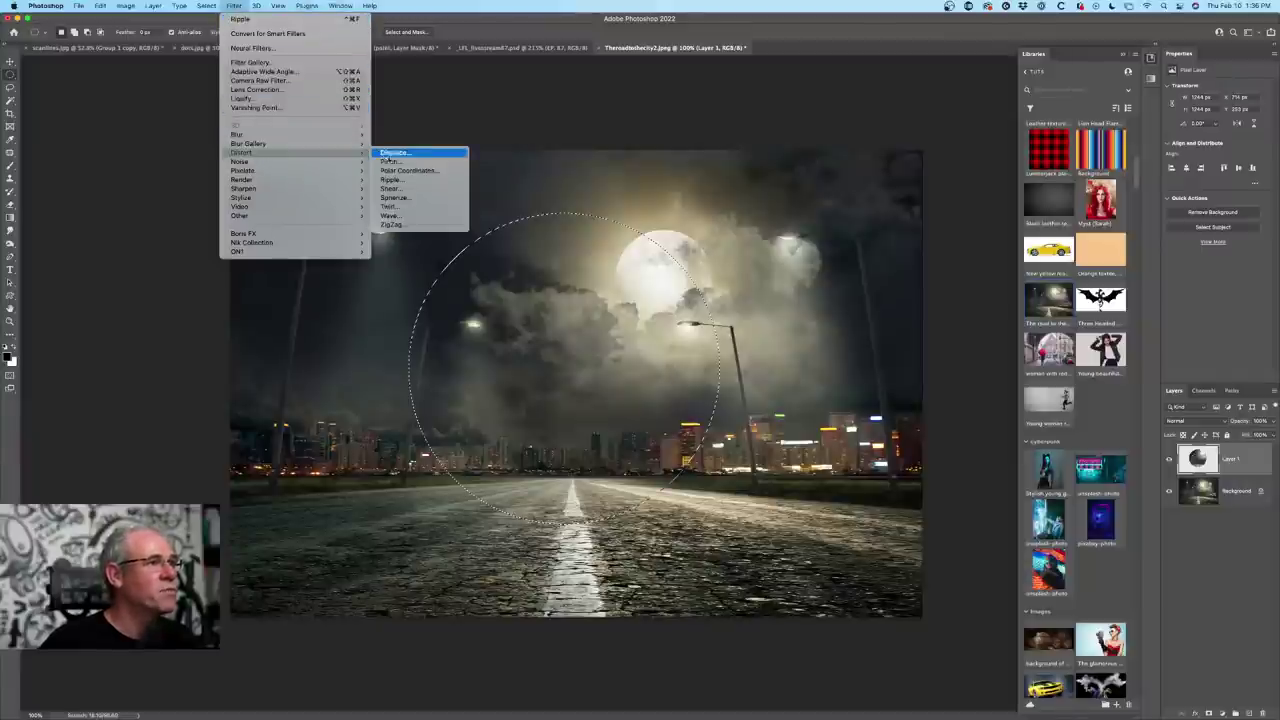
left_click(425, 198)
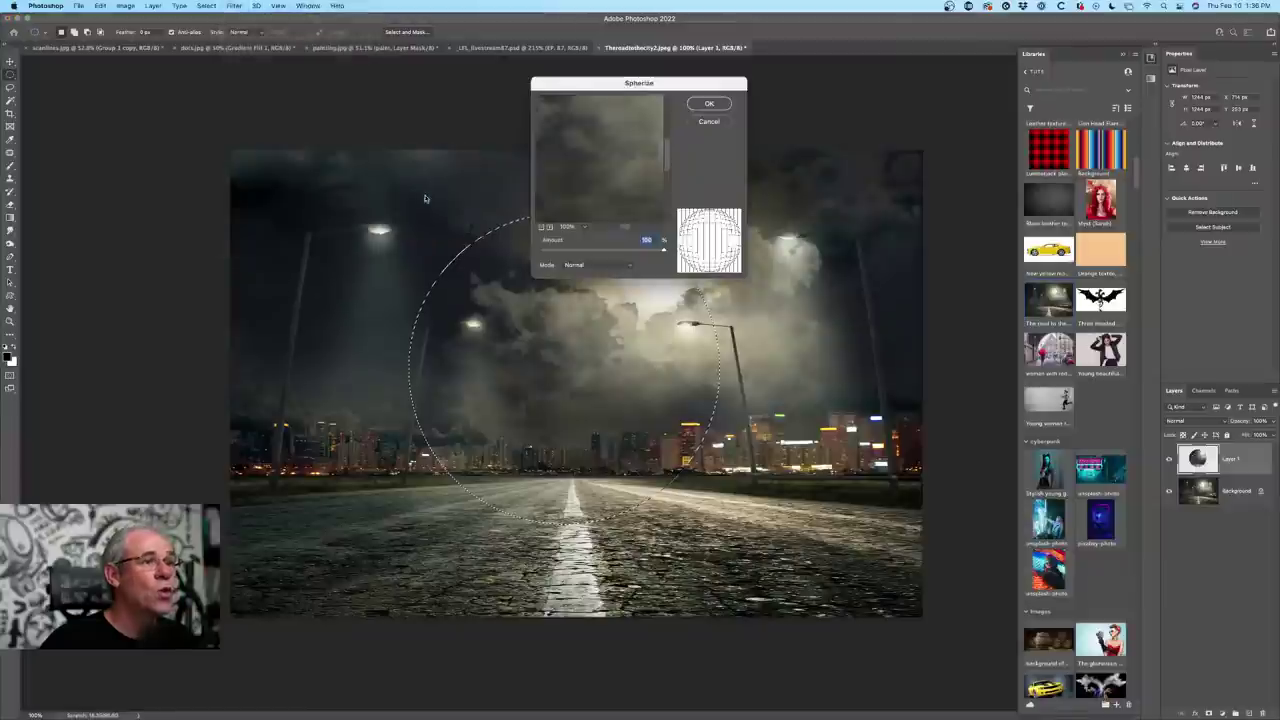
left_click_drag(640, 84, 874, 91)
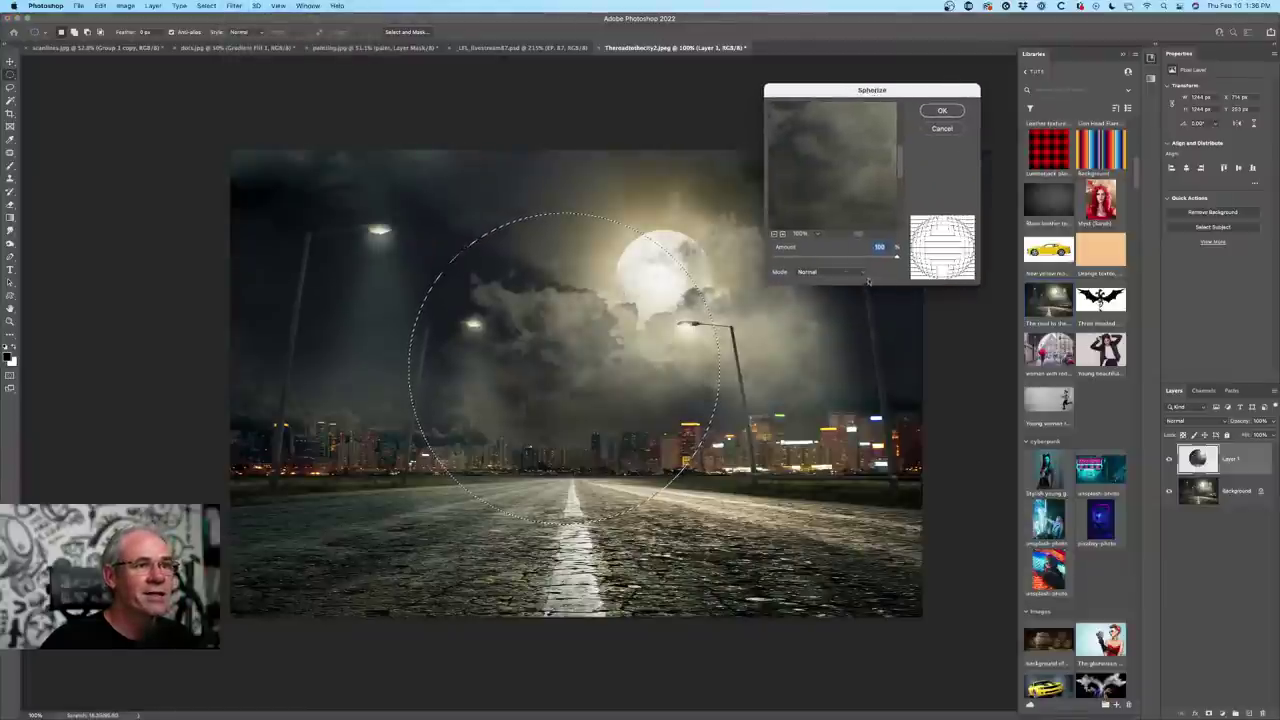
left_click(852, 274)
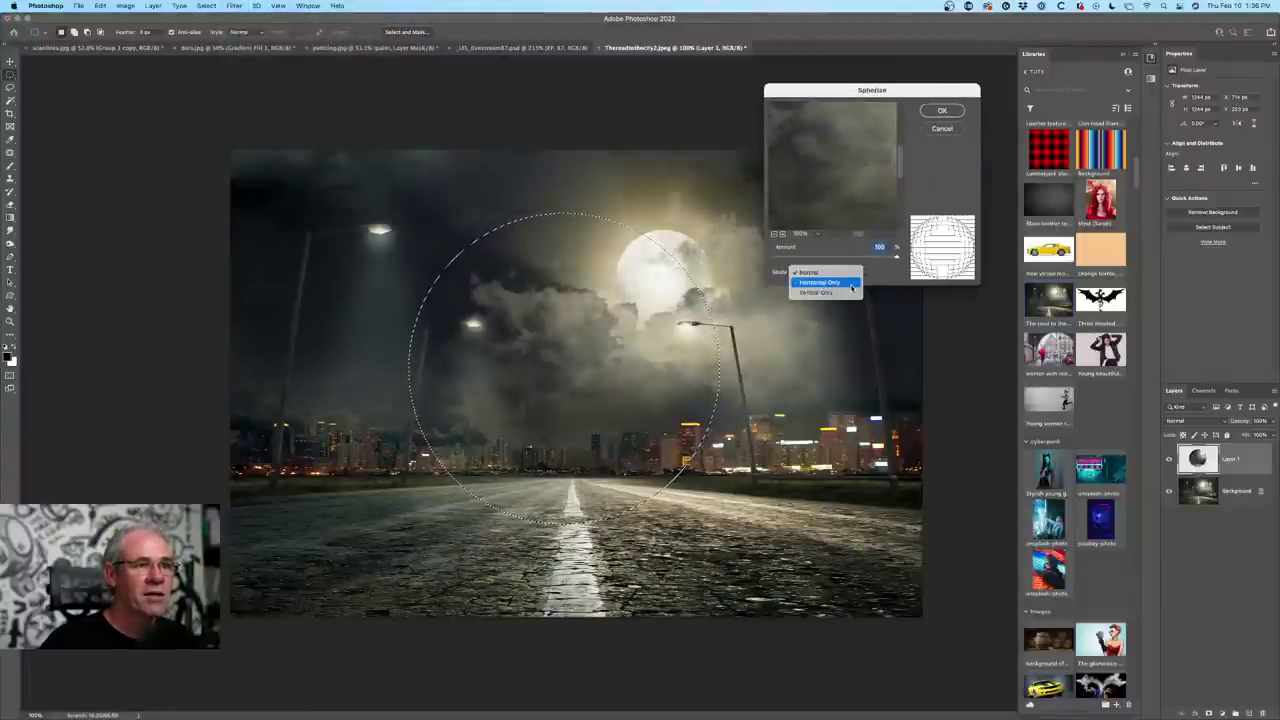
left_click(850, 284)
left_click(845, 272)
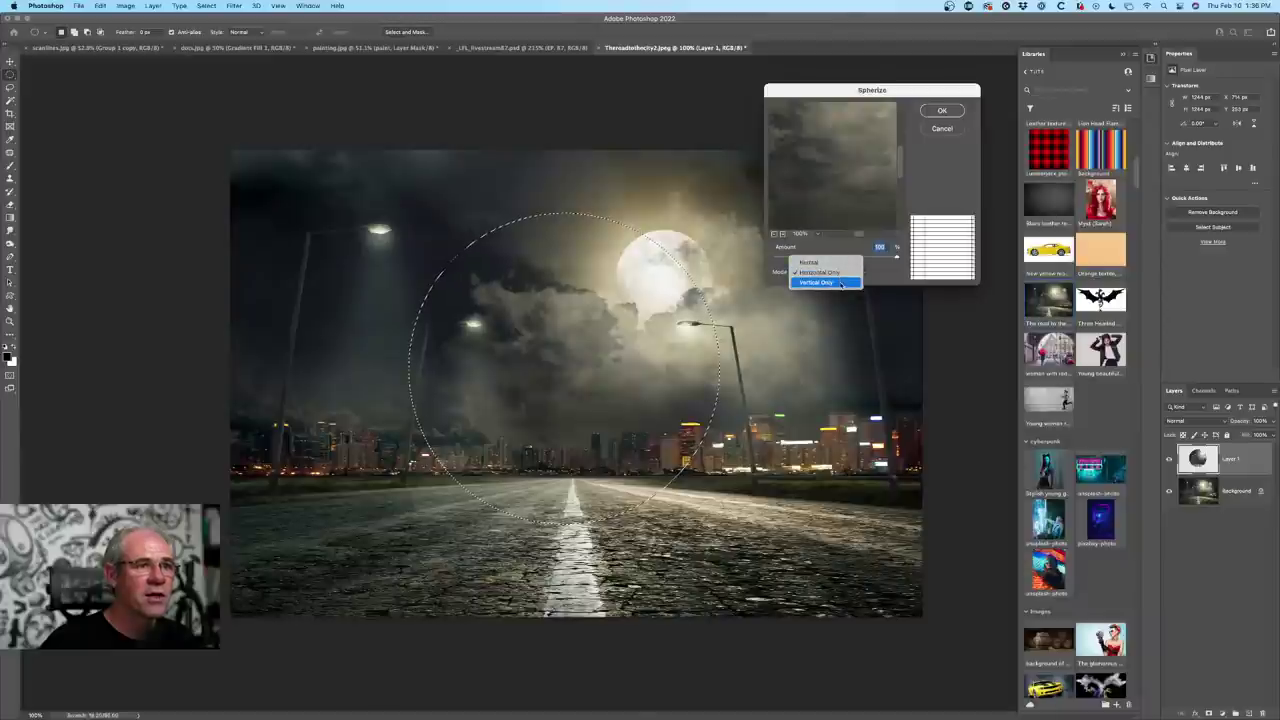
left_click(845, 283)
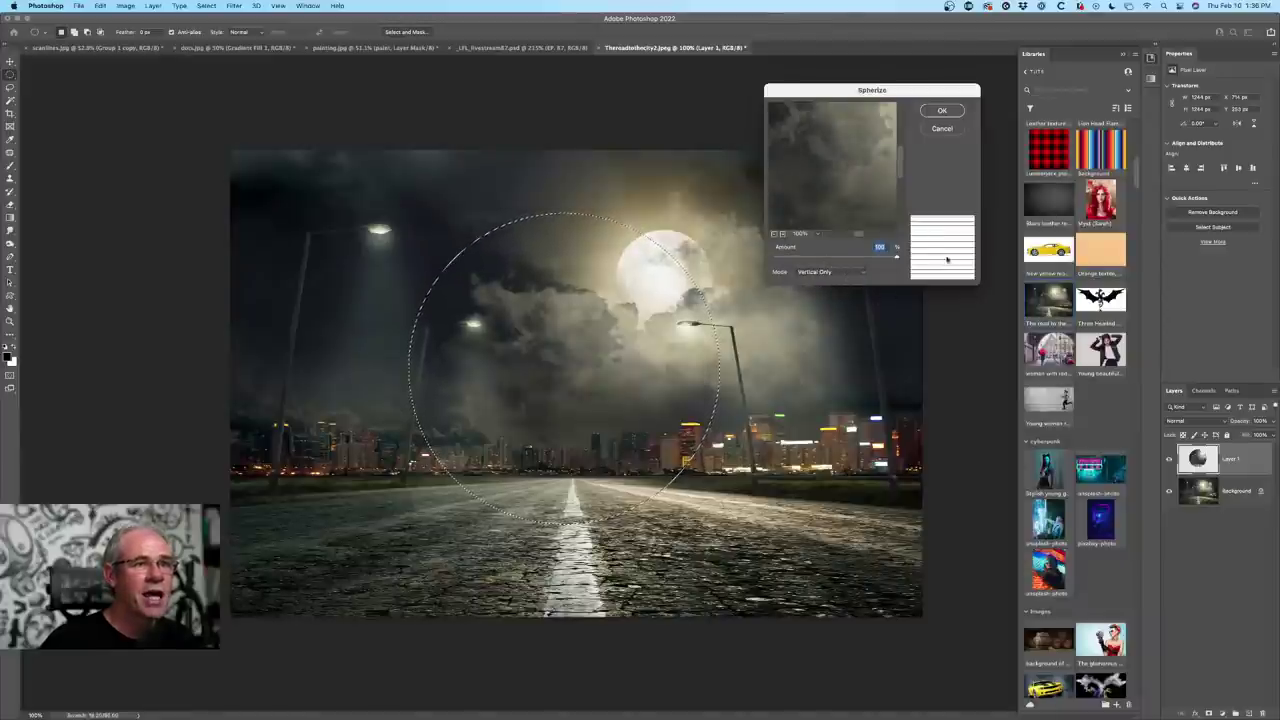
left_click(820, 272)
left_click(822, 254)
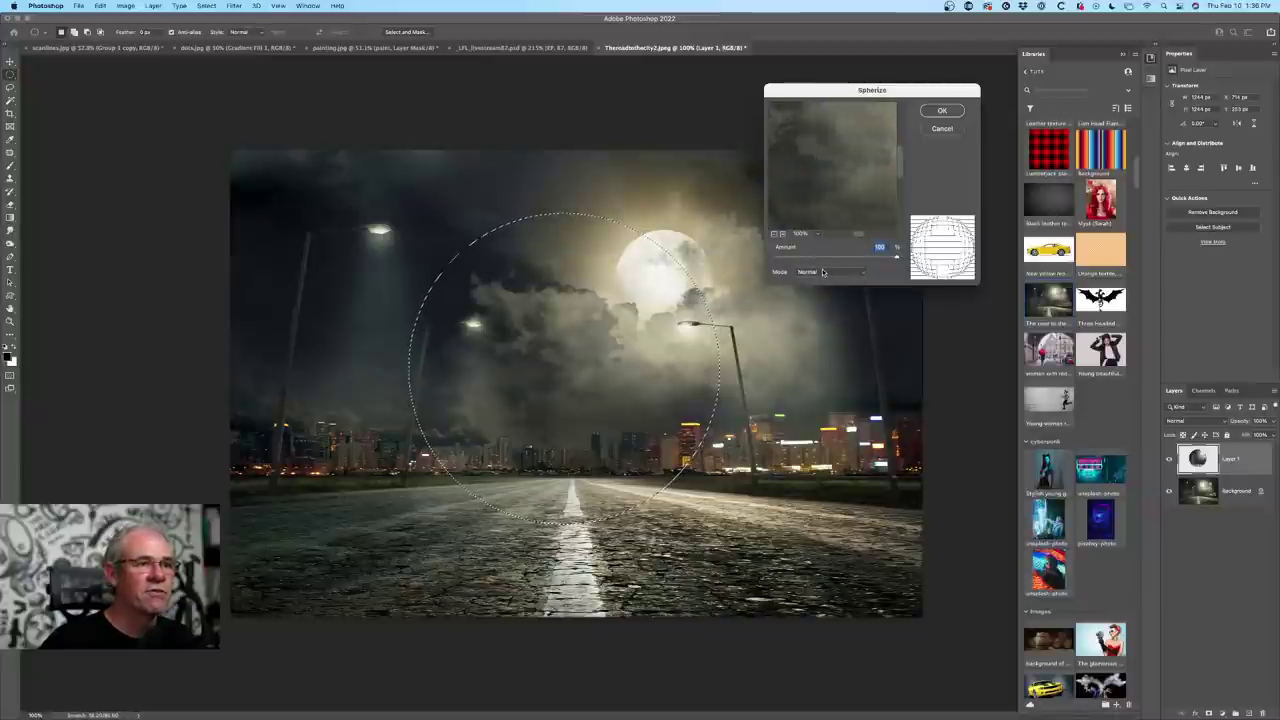
left_click(943, 112)
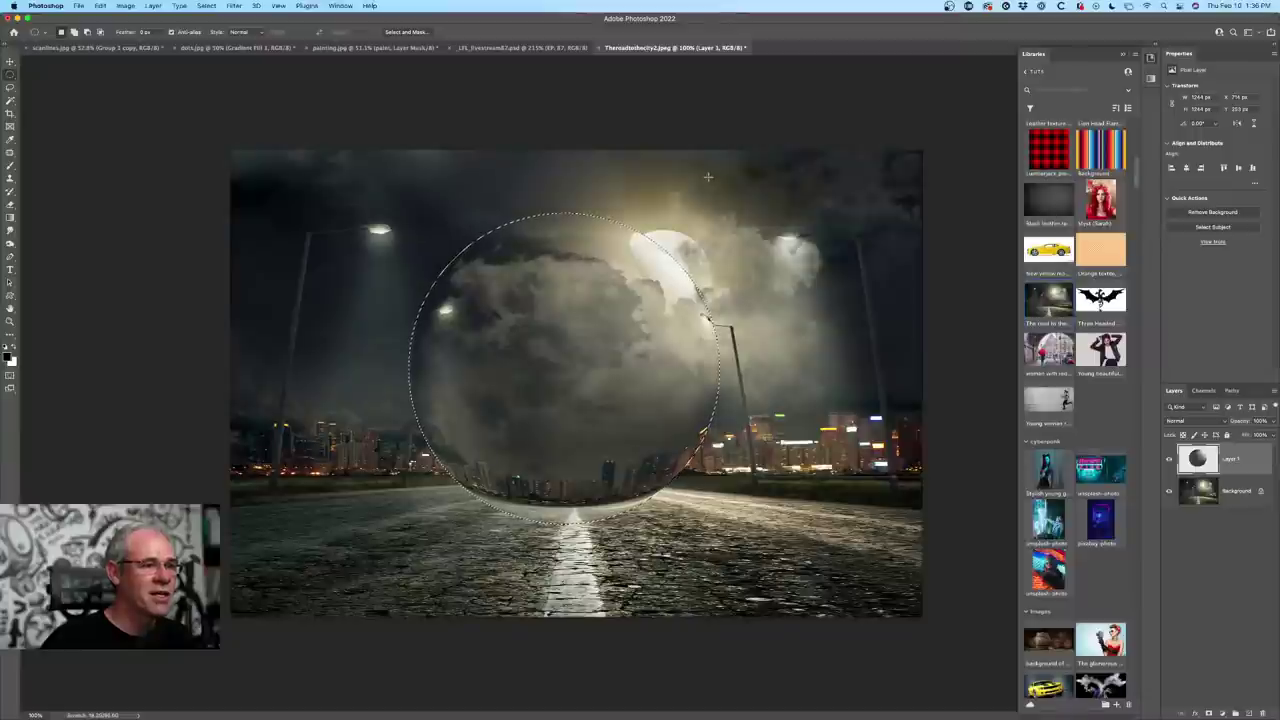
- Deselect, lower Layer 1's opacity, reload its selection, and add an empty Layer 2
key("super+d")
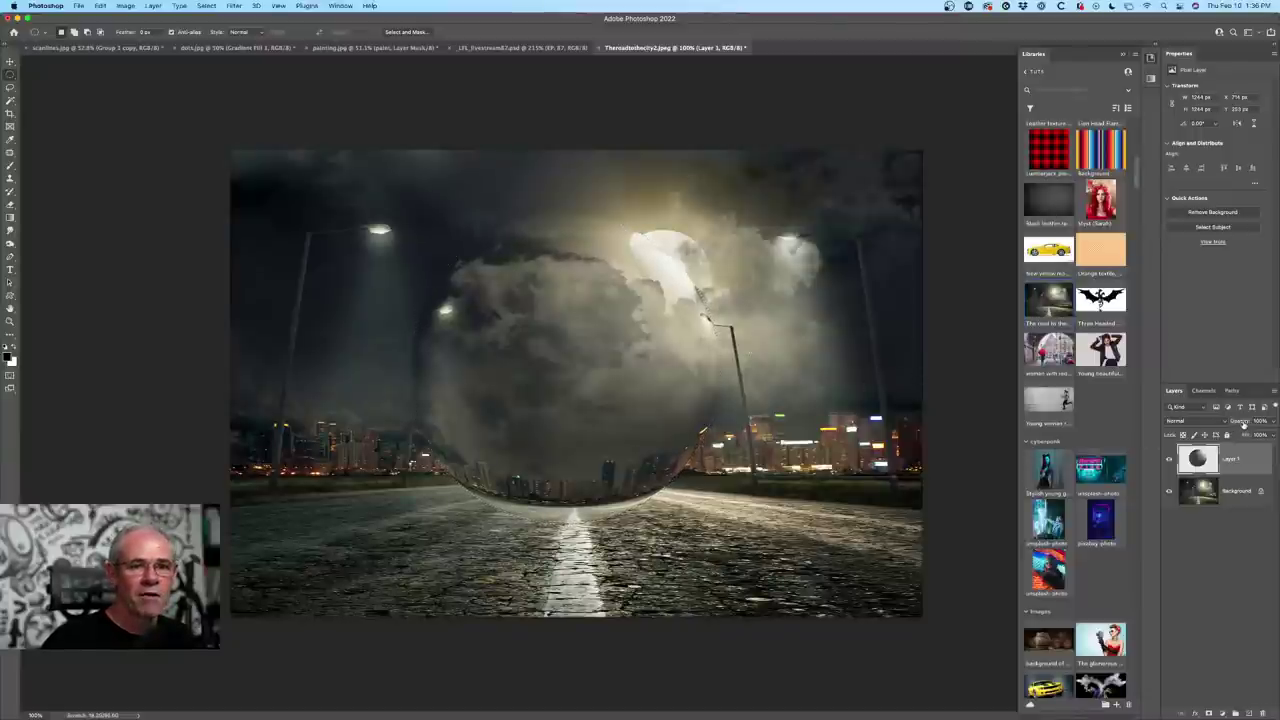
left_click_drag(1245, 423, 1230, 423)
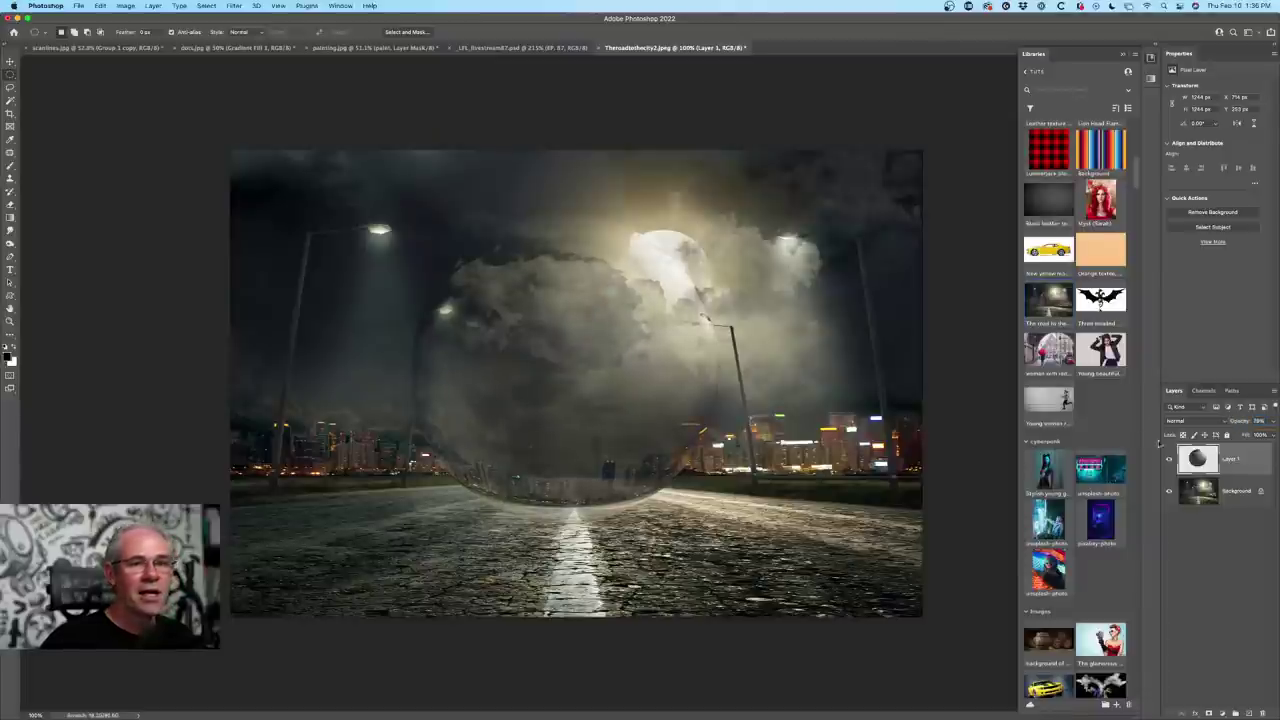
left_click(1194, 462, "super")
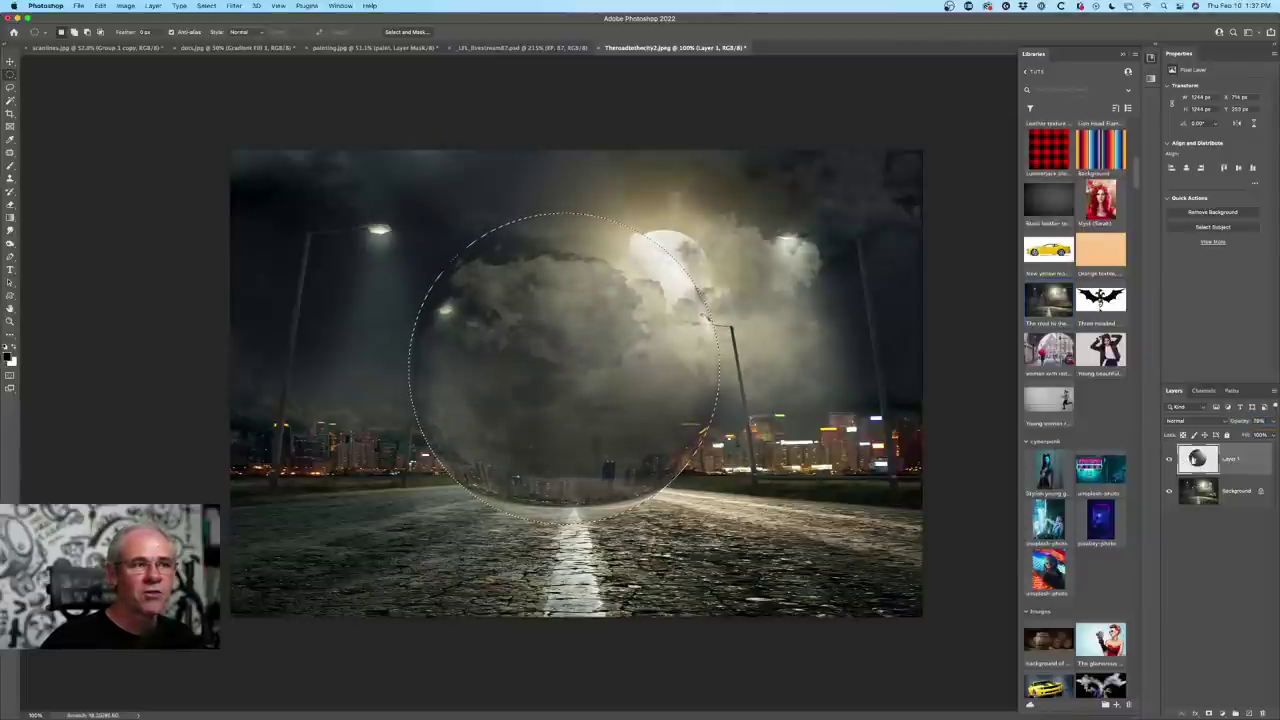
left_click(1248, 714)
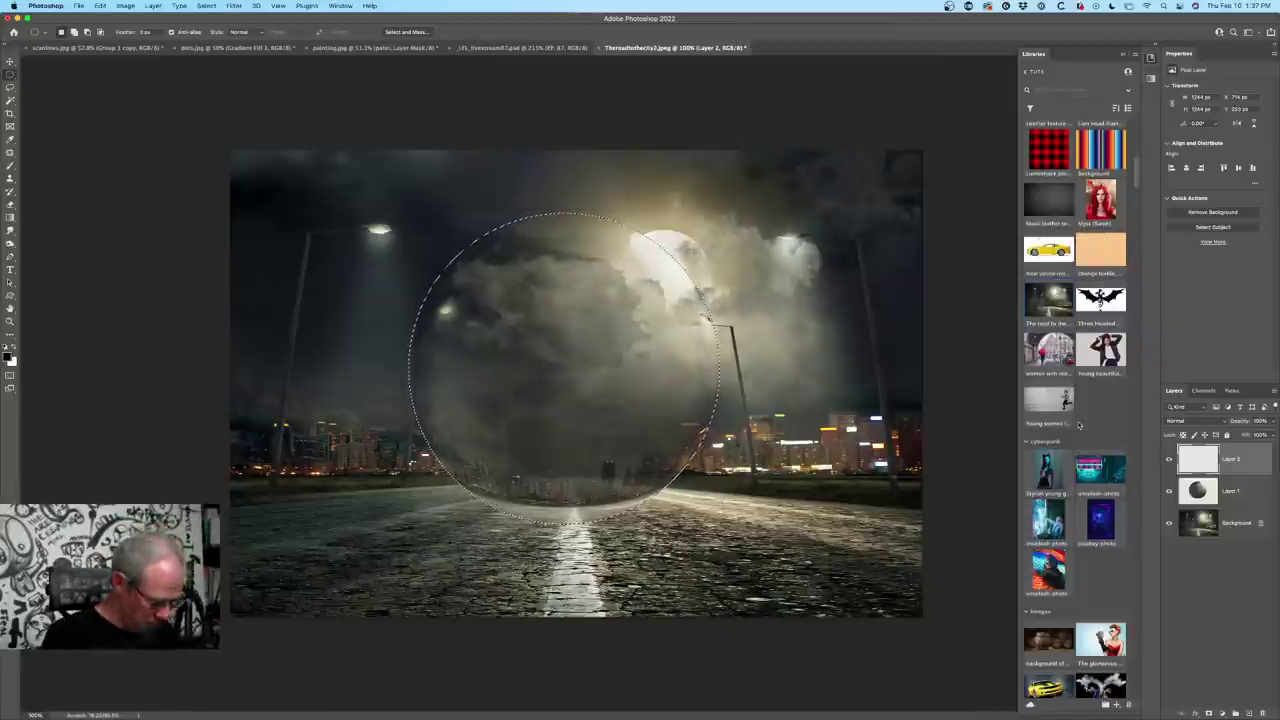
- Select the Soft Round brush preset and set its flow to 11%
key("b")
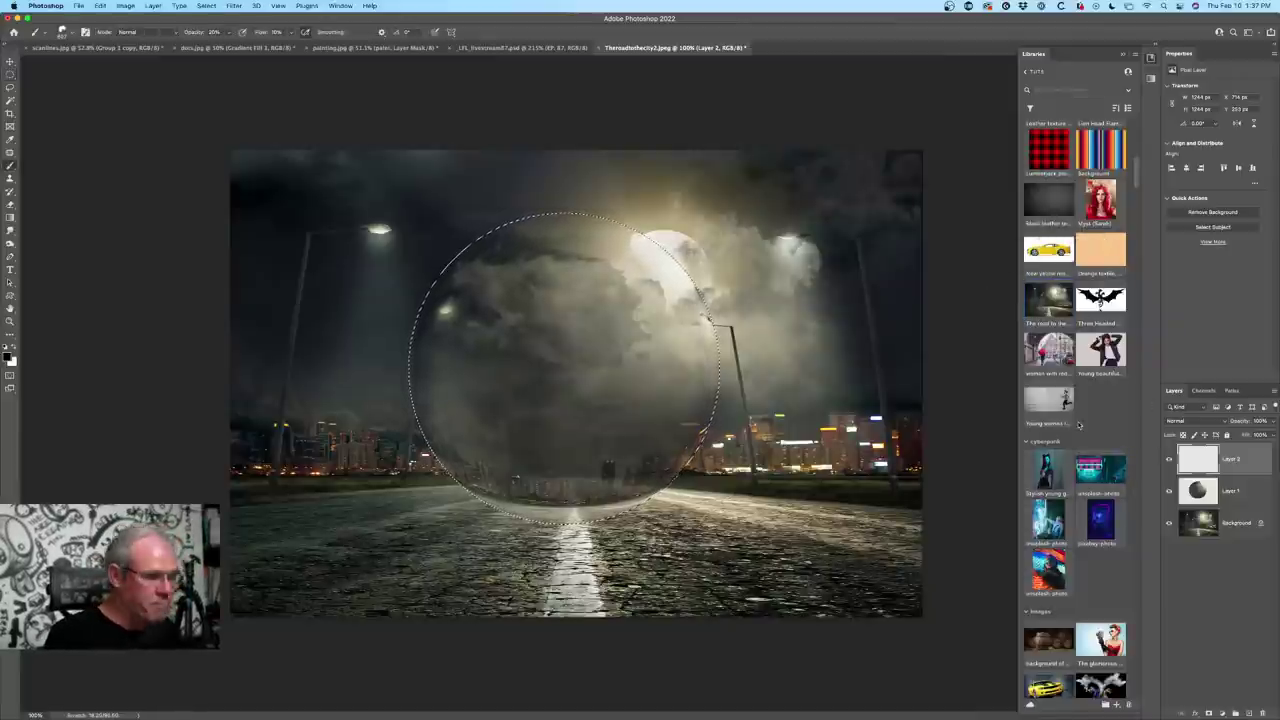
left_click(70, 33)
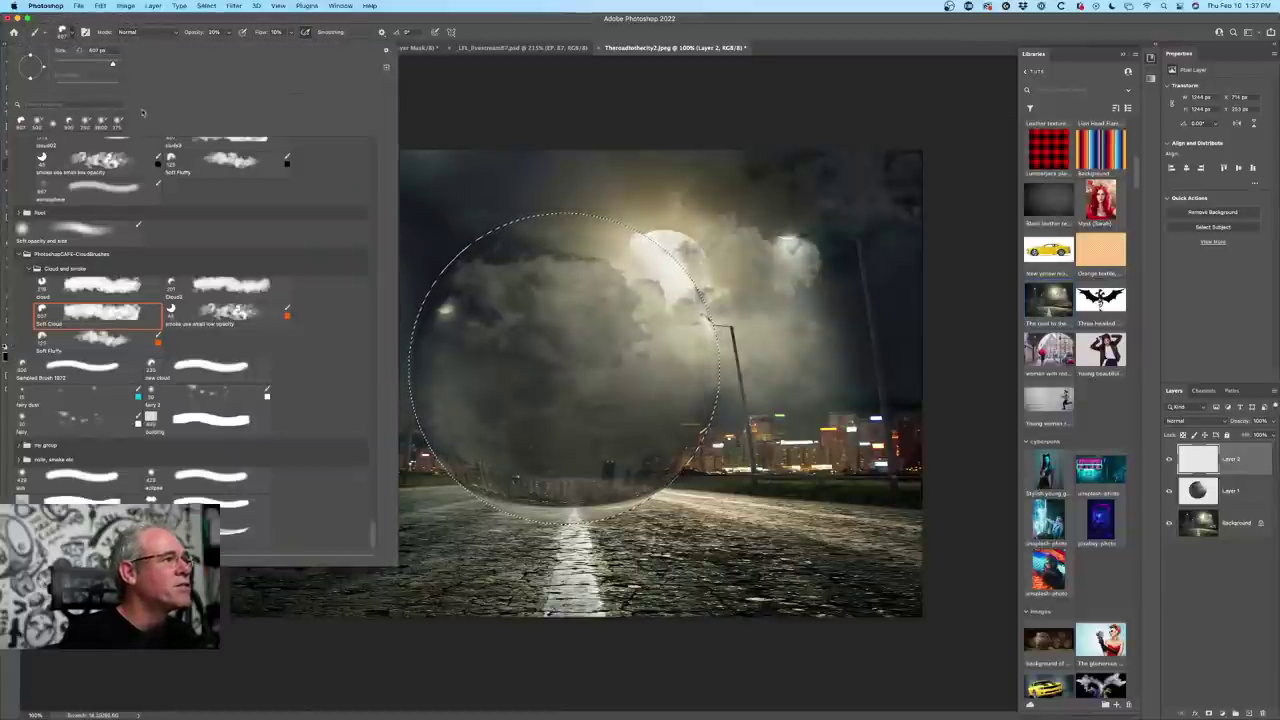
left_click(53, 123)
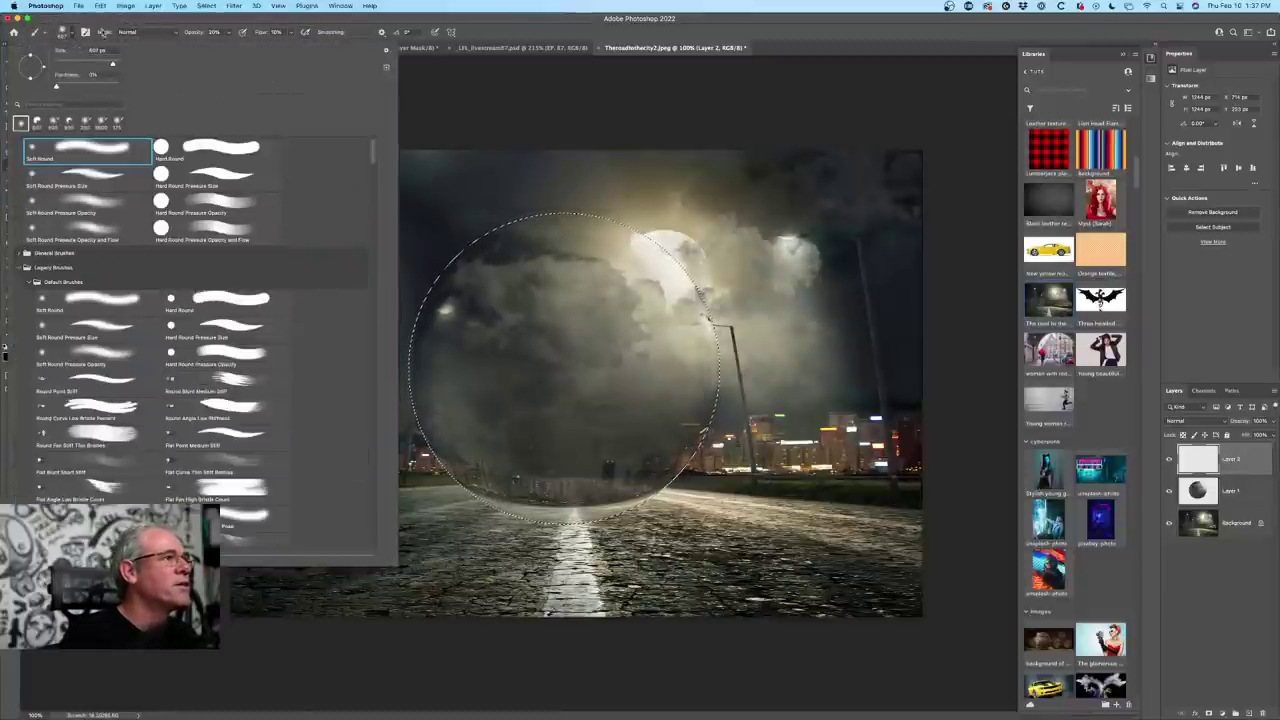
left_click(107, 22)
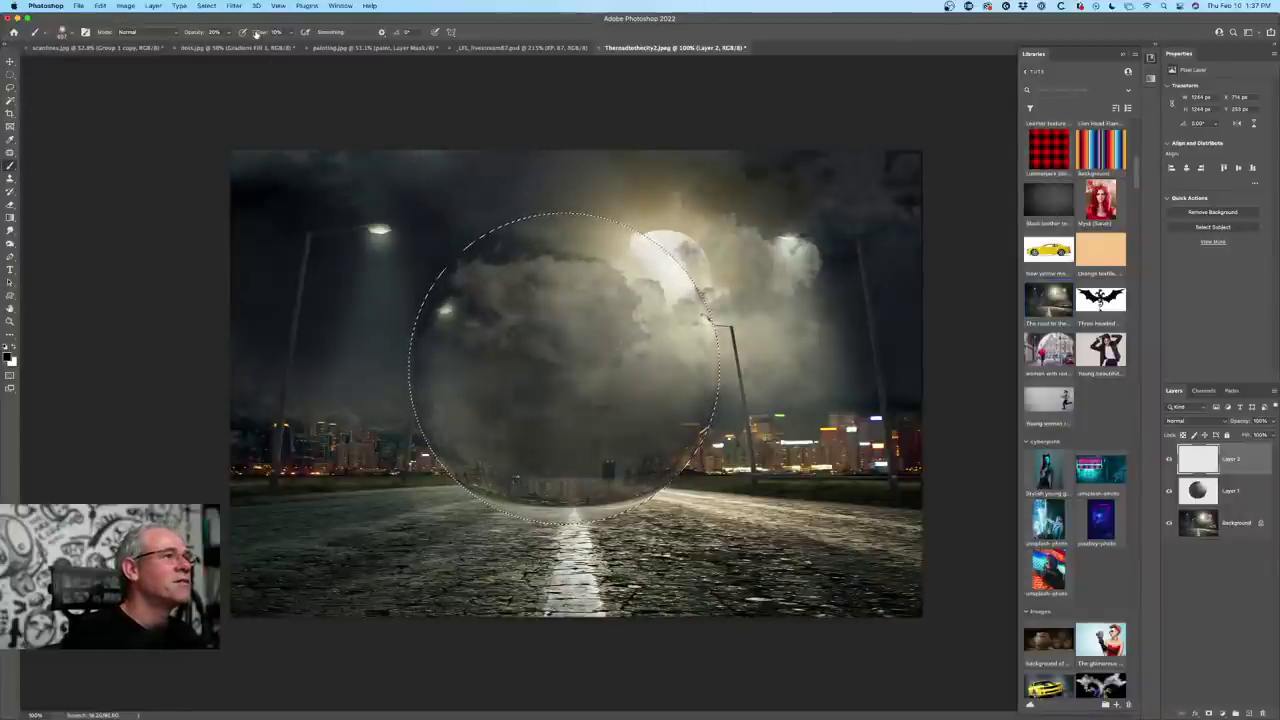
left_click(256, 34)
type("11")
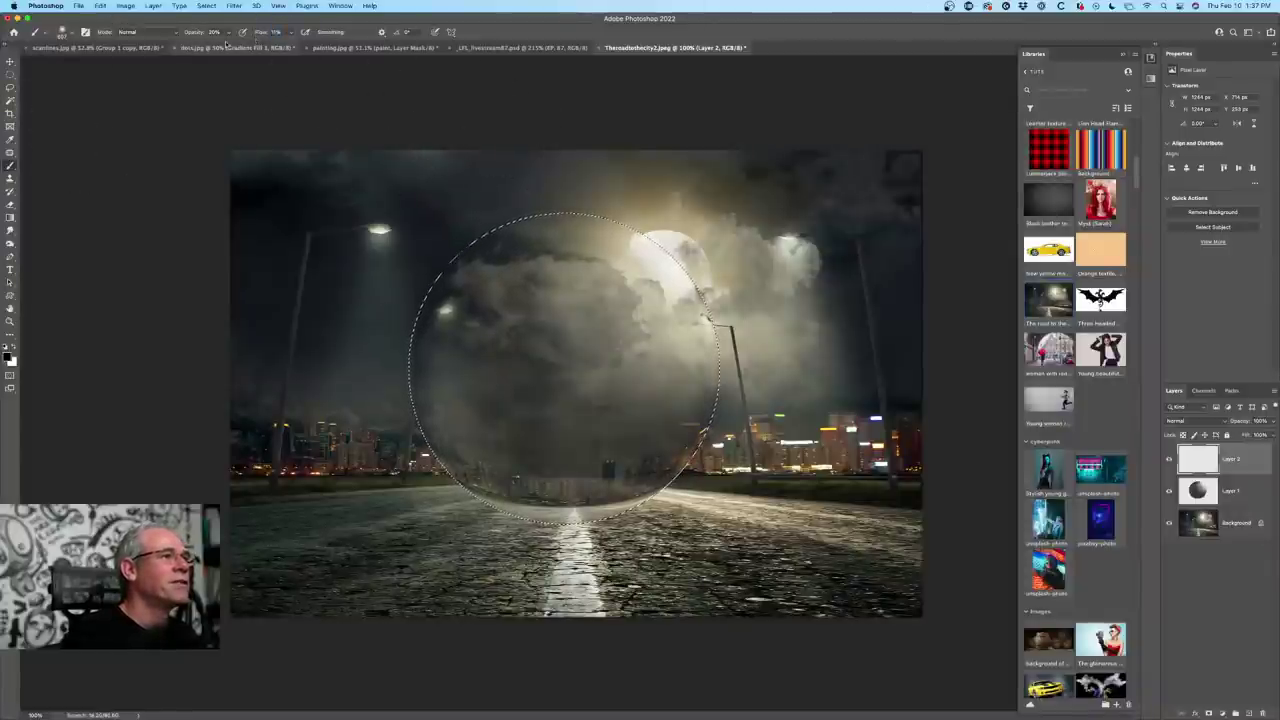
key("shift+Tab")
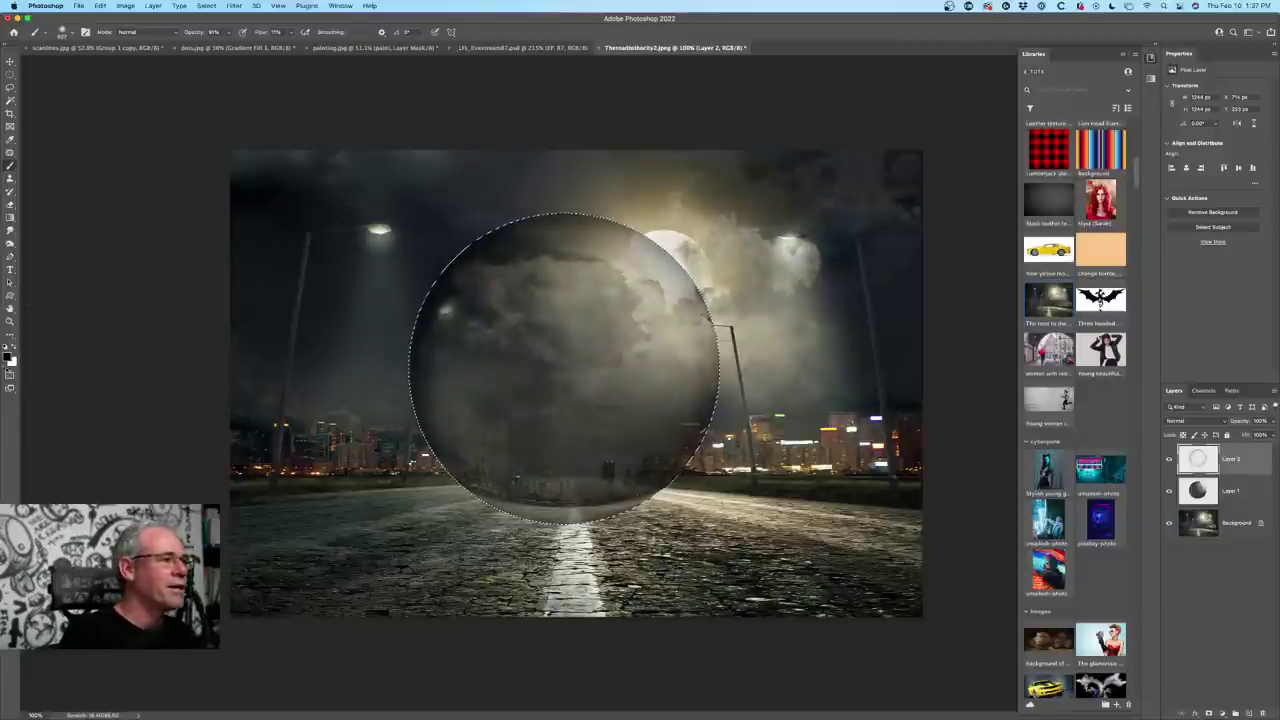
- Paint a white highlight on the sphere's upper-left on Layer 2, then select Layer 1's blending
key("x")
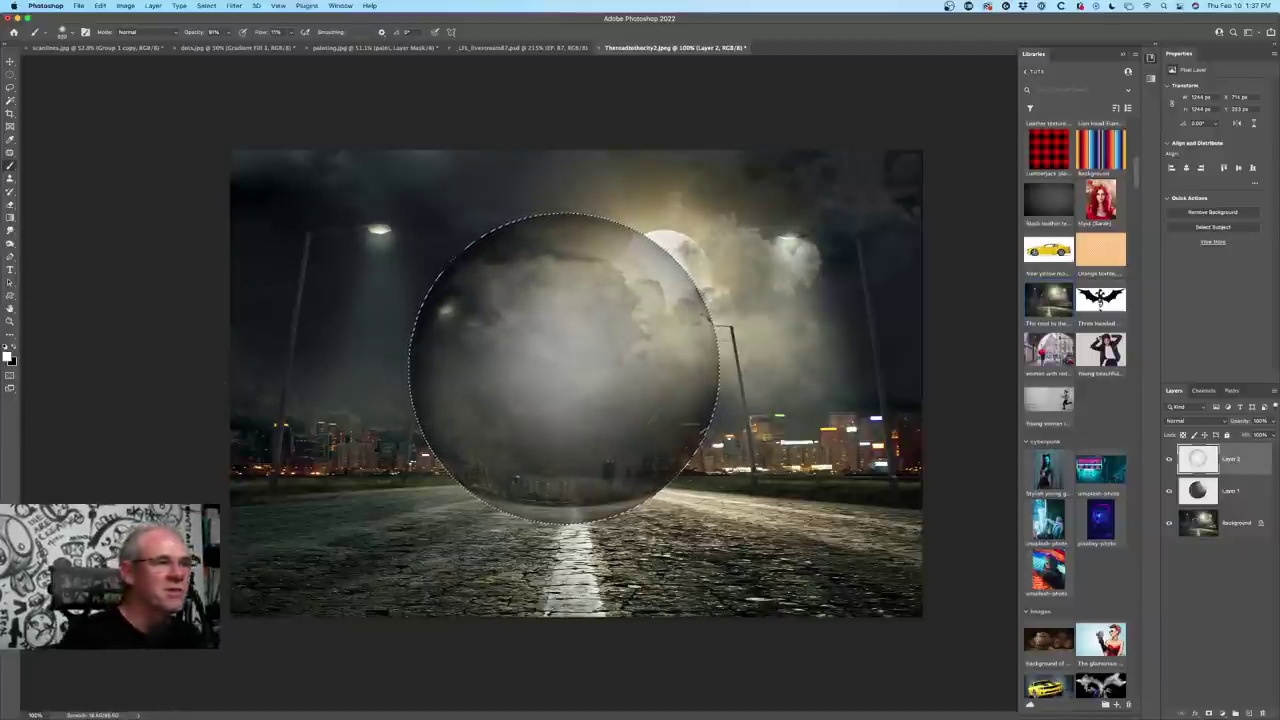
left_click(450, 306)
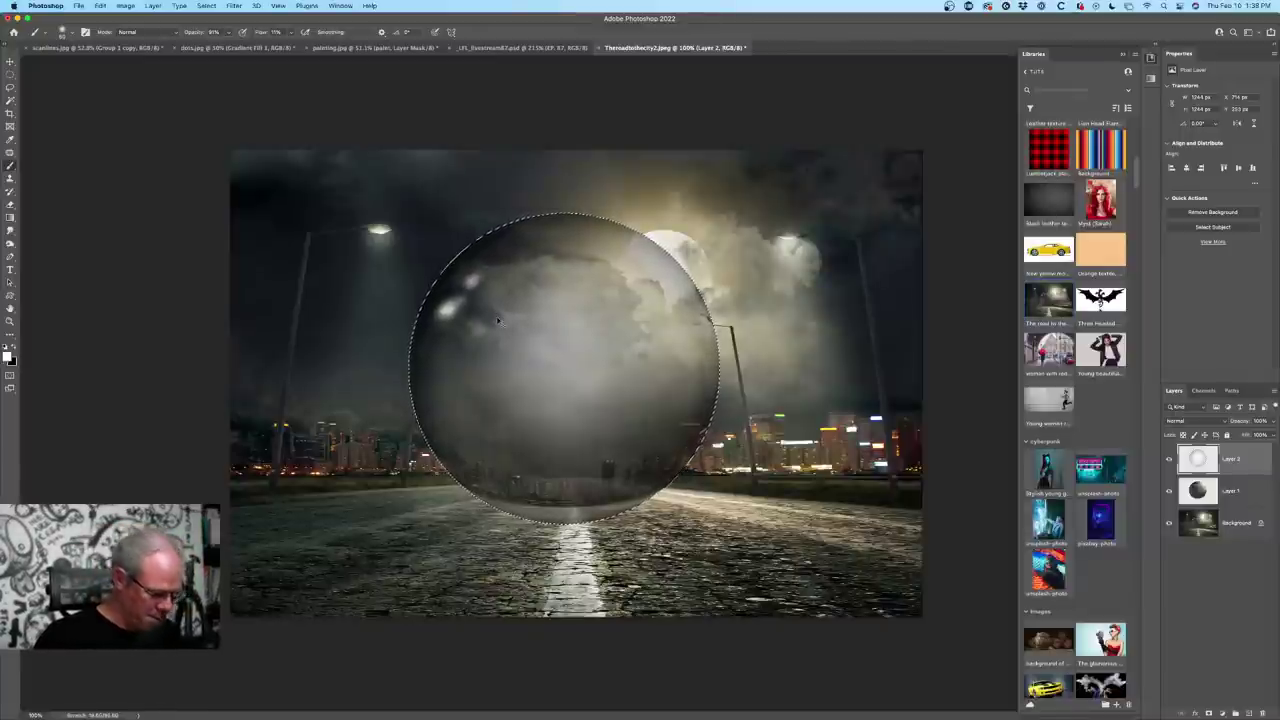
left_click(1168, 460)
left_click(1168, 460)
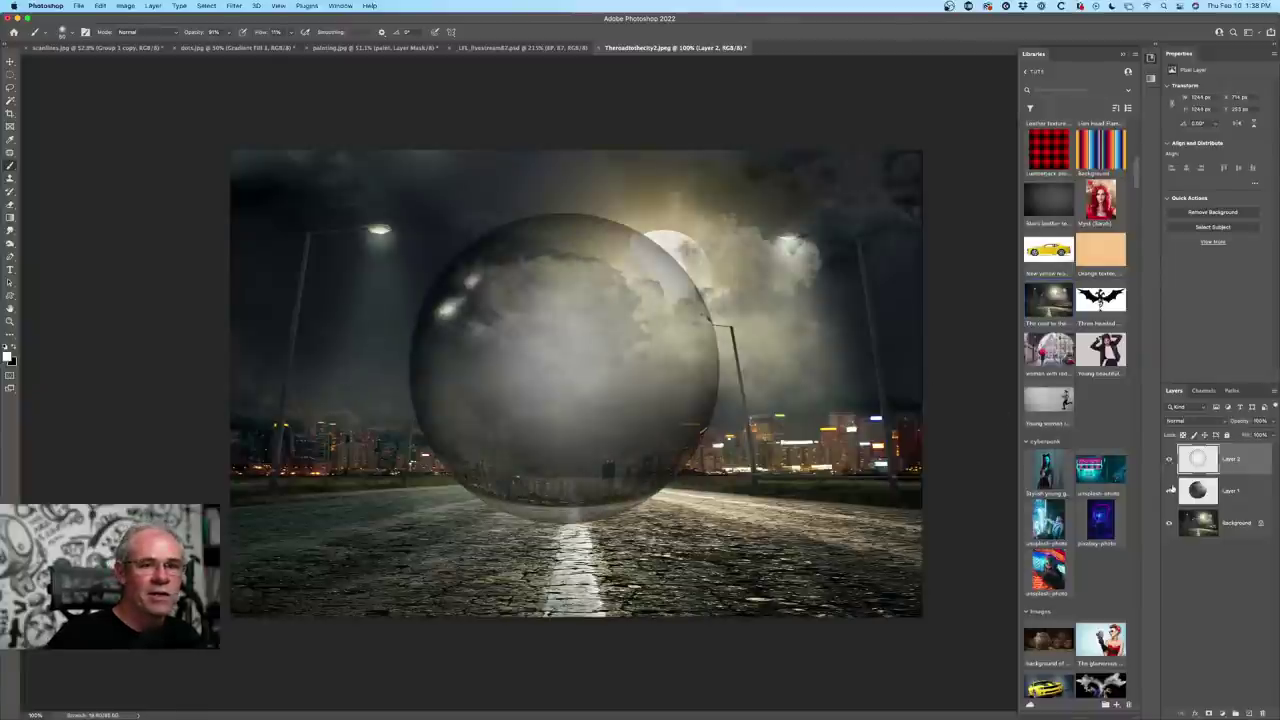
left_click(1201, 491)
left_click(1202, 422)
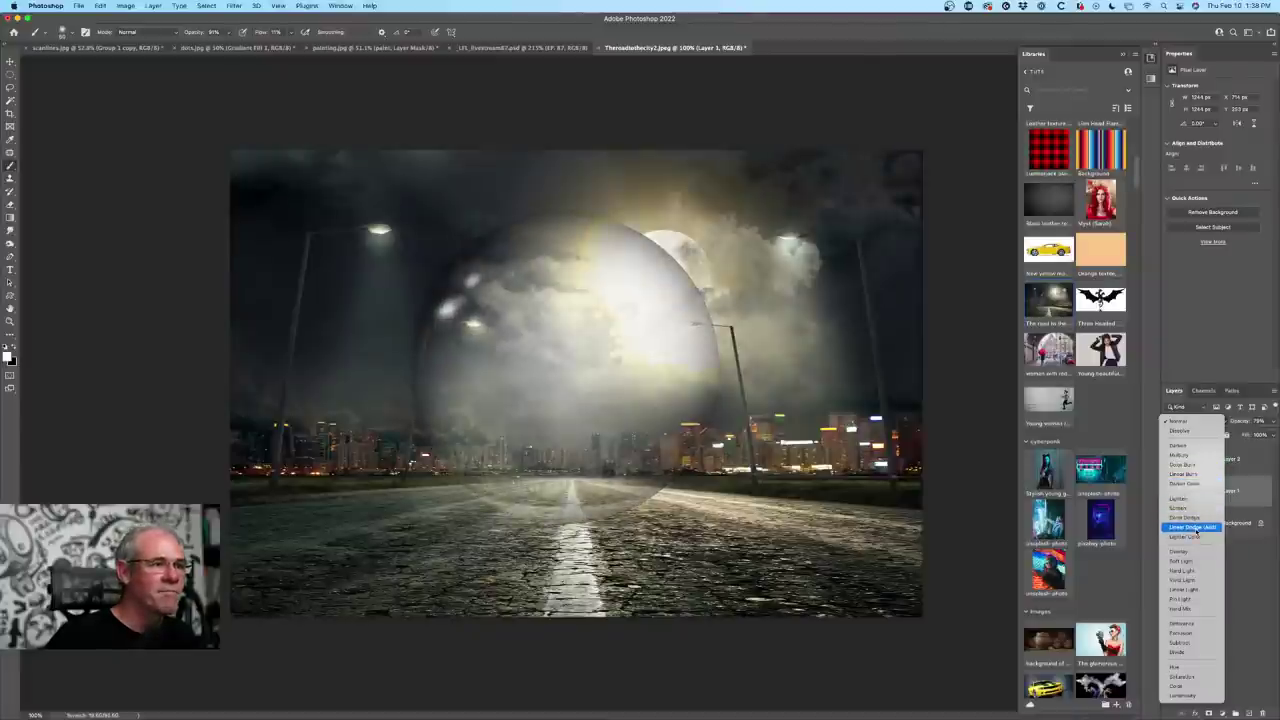
- Set Layer 1 to Pin Light at 100%, then duplicate it as a lower-opacity Linear Dodge (Add) copy
left_click(1198, 601)
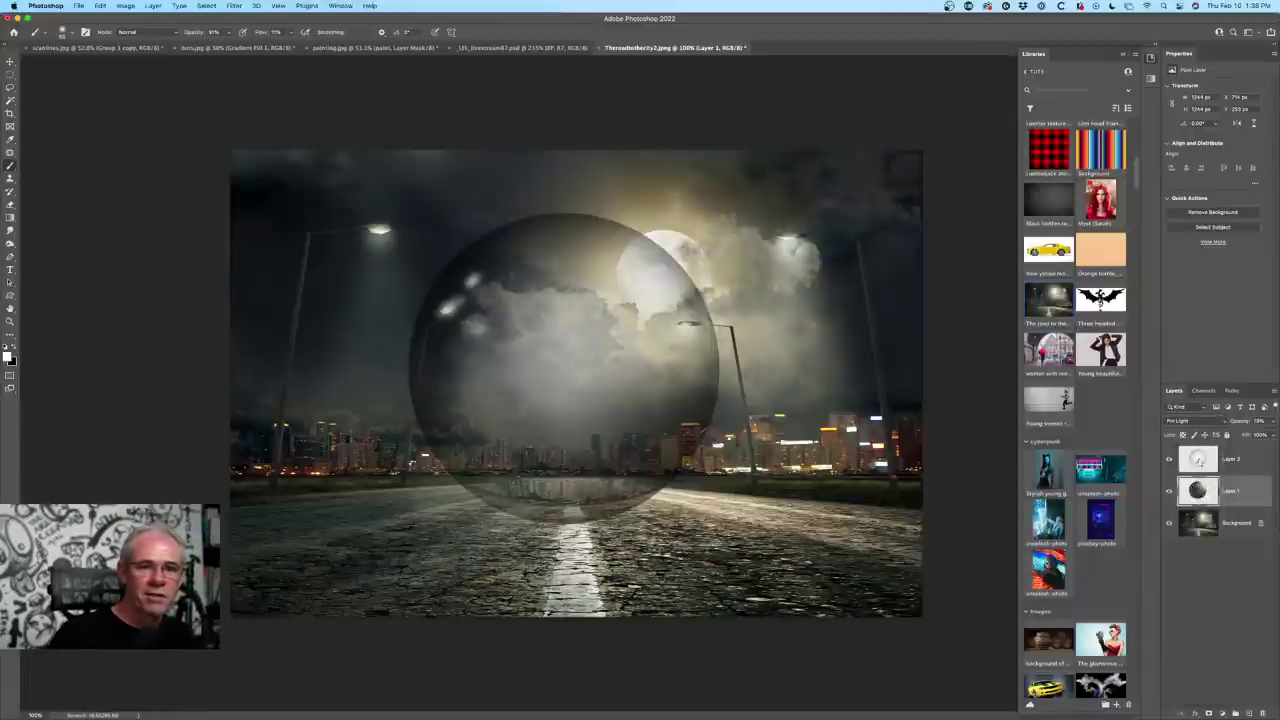
left_click_drag(1240, 421, 1262, 420)
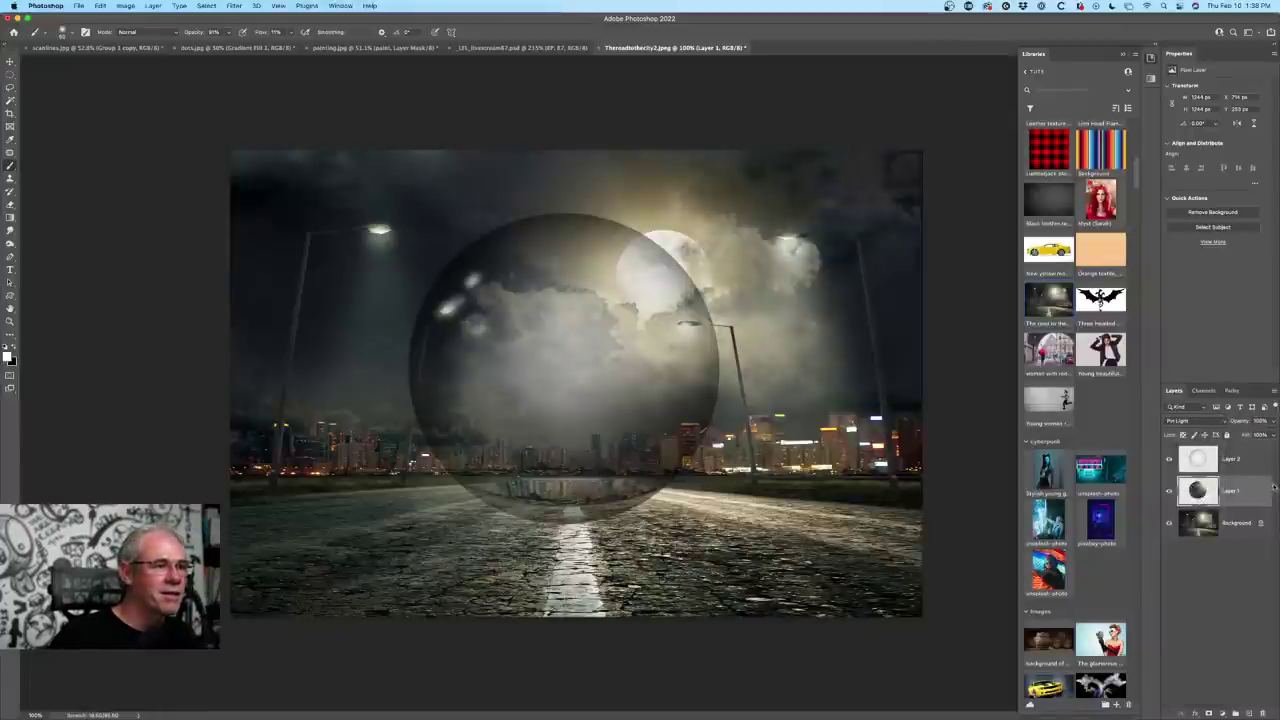
key("super+j")
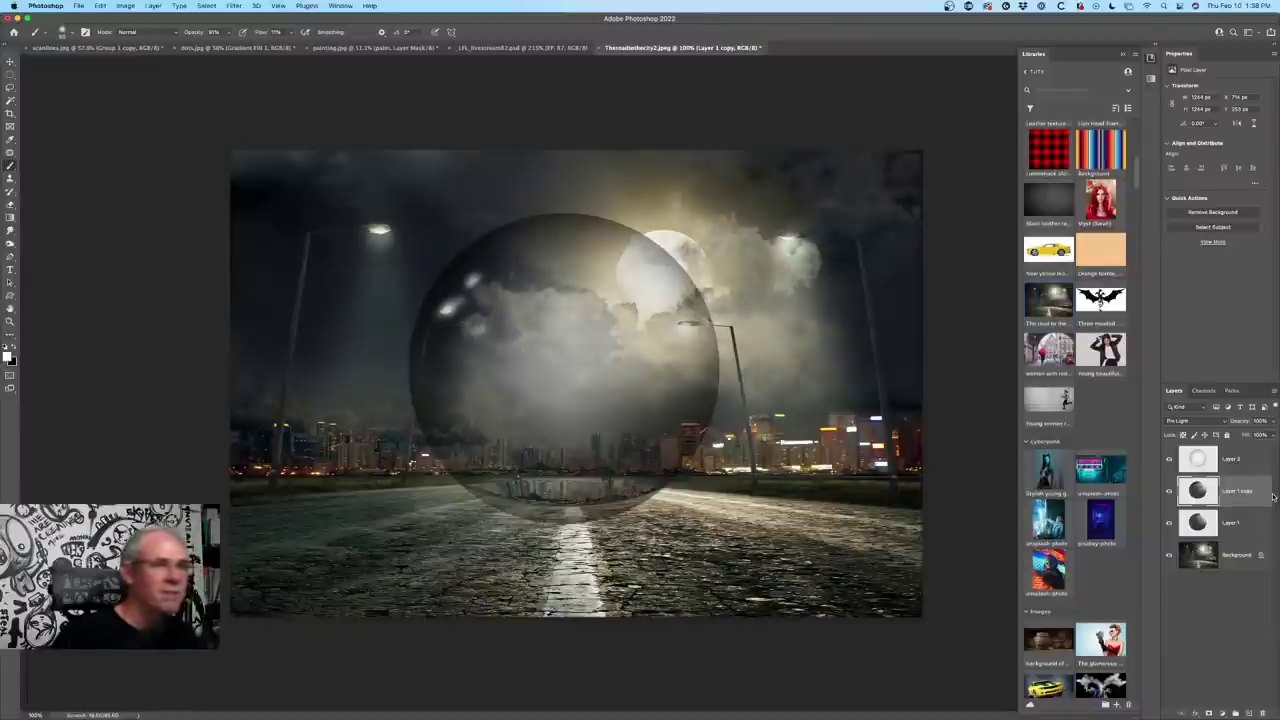
left_click(1196, 421)
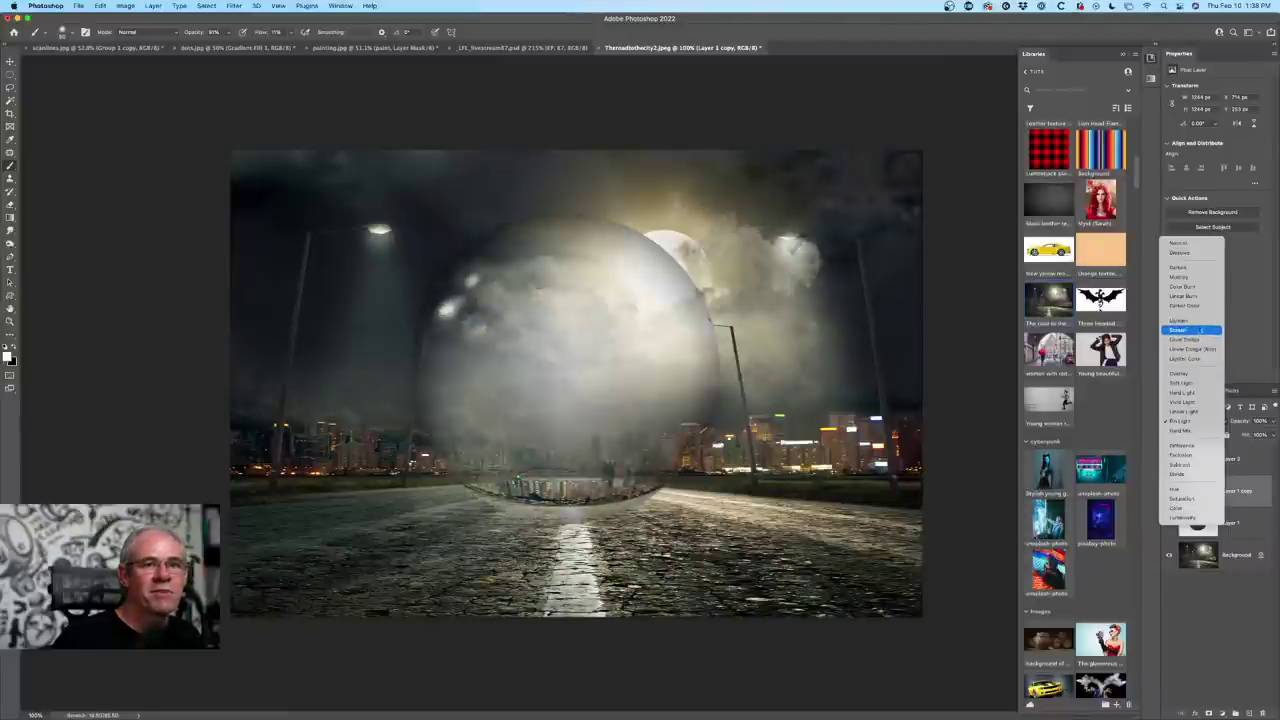
left_click(1198, 349)
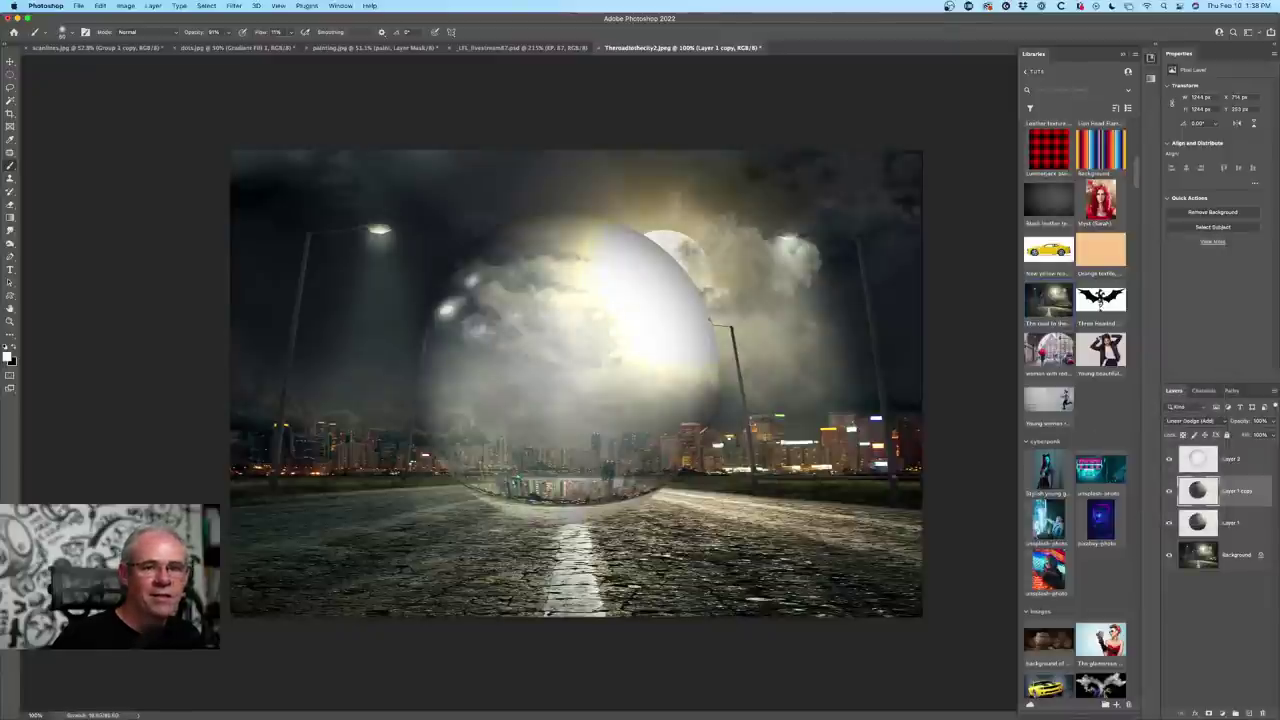
left_click_drag(1240, 424, 1188, 421)
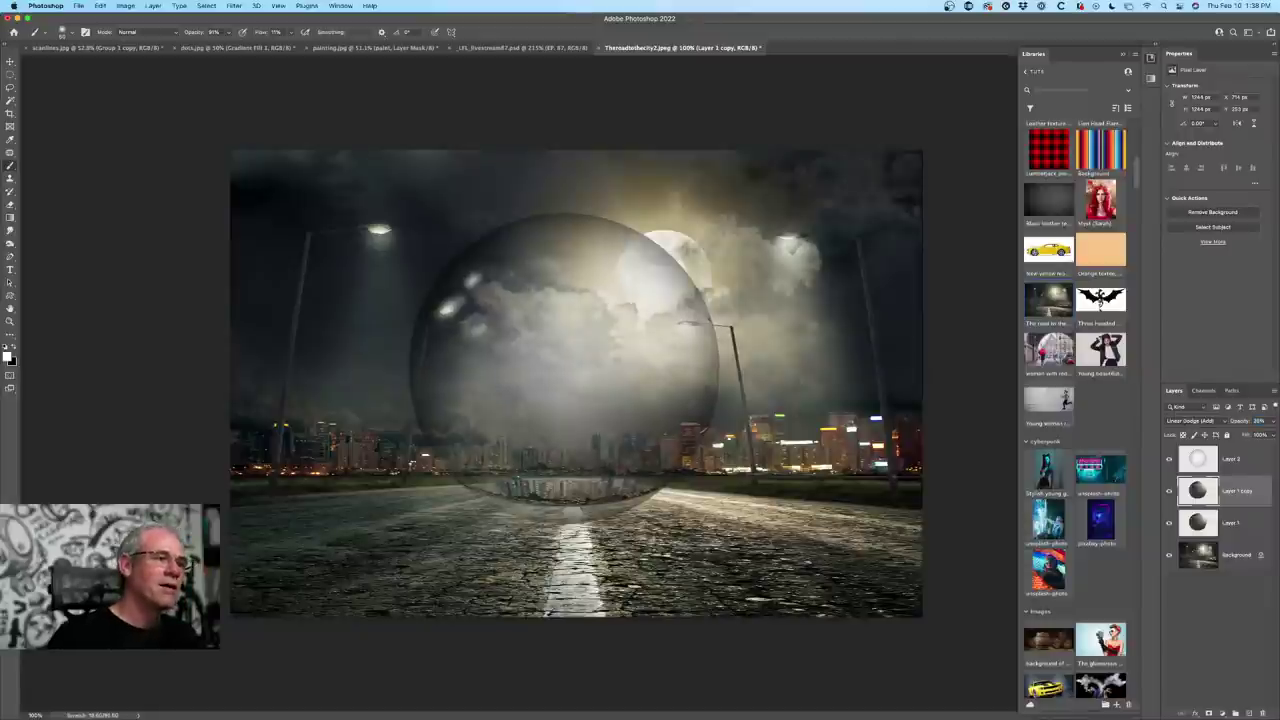
- Return Layer 1 to Normal blending with reduced opacity
left_click(1169, 555)
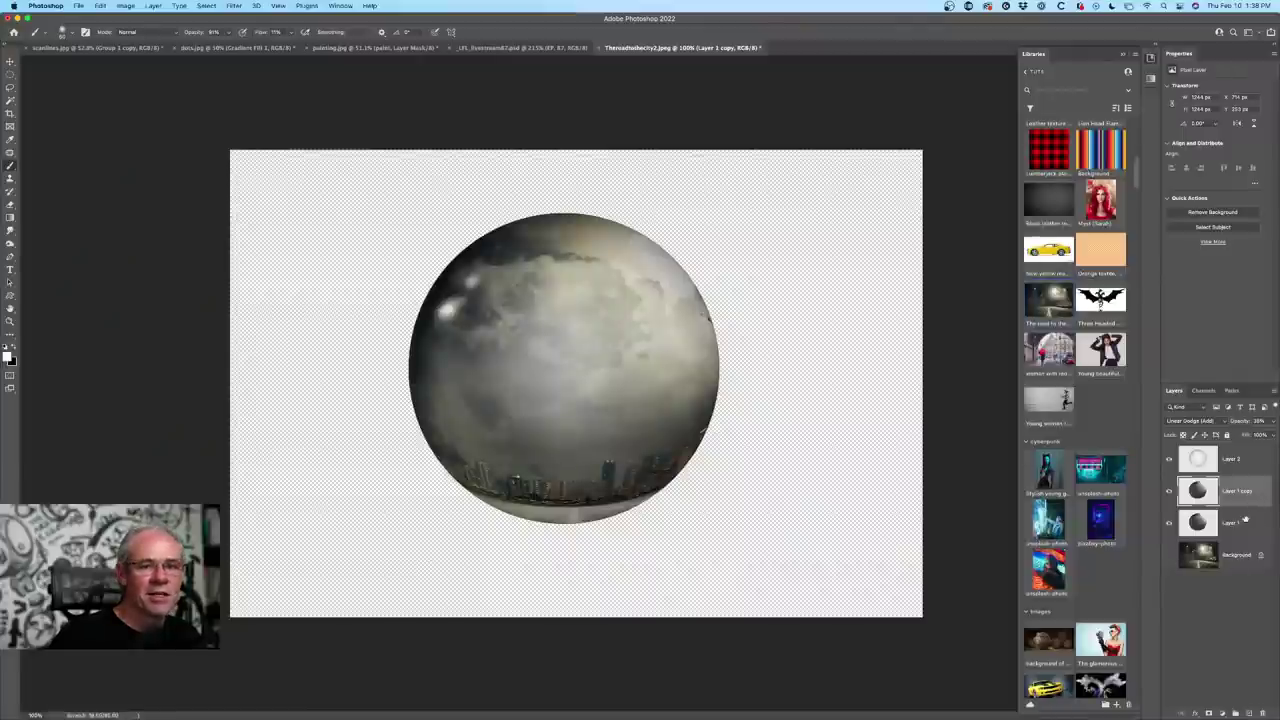
left_click(1170, 524)
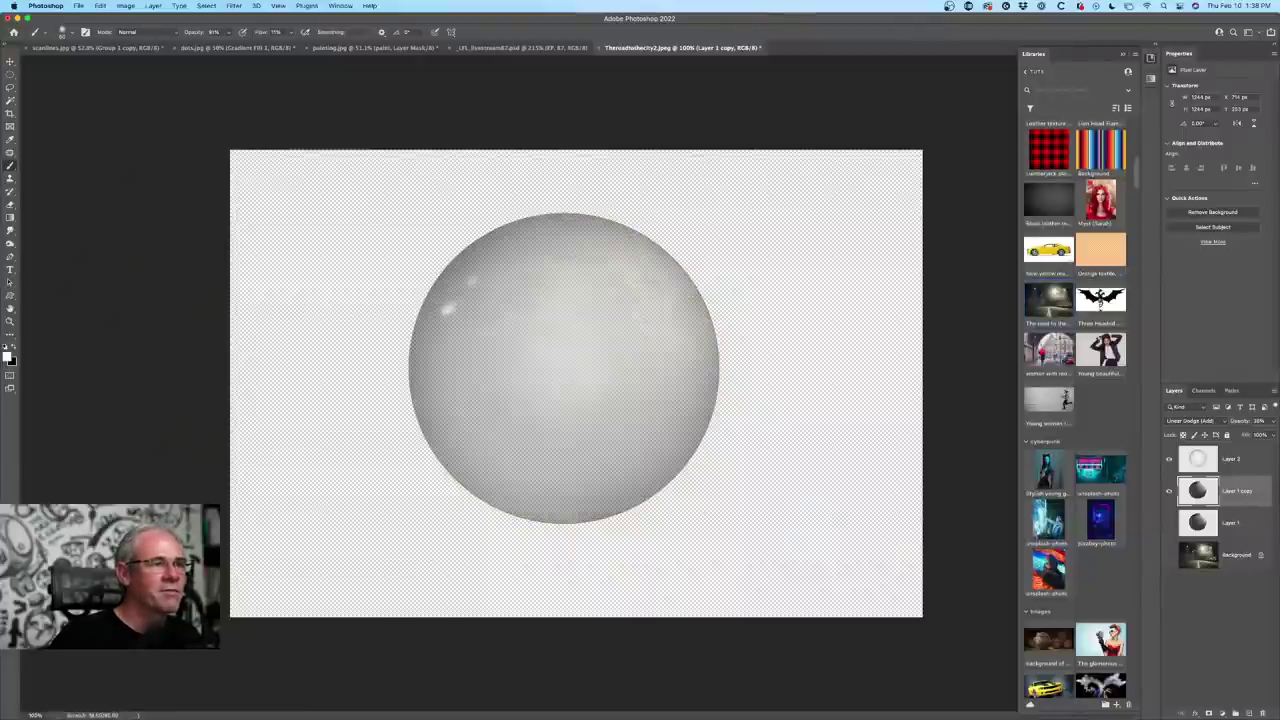
left_click(1169, 522)
left_click(1200, 521)
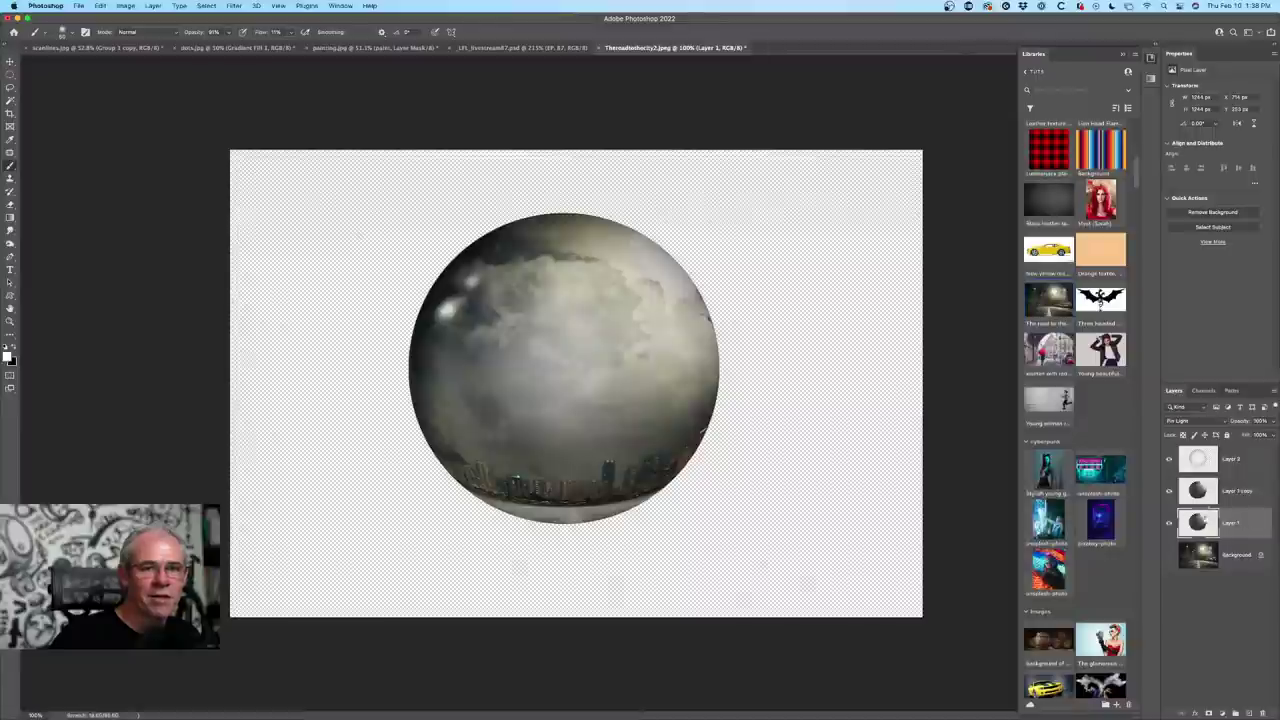
left_click_drag(1238, 424, 1233, 424)
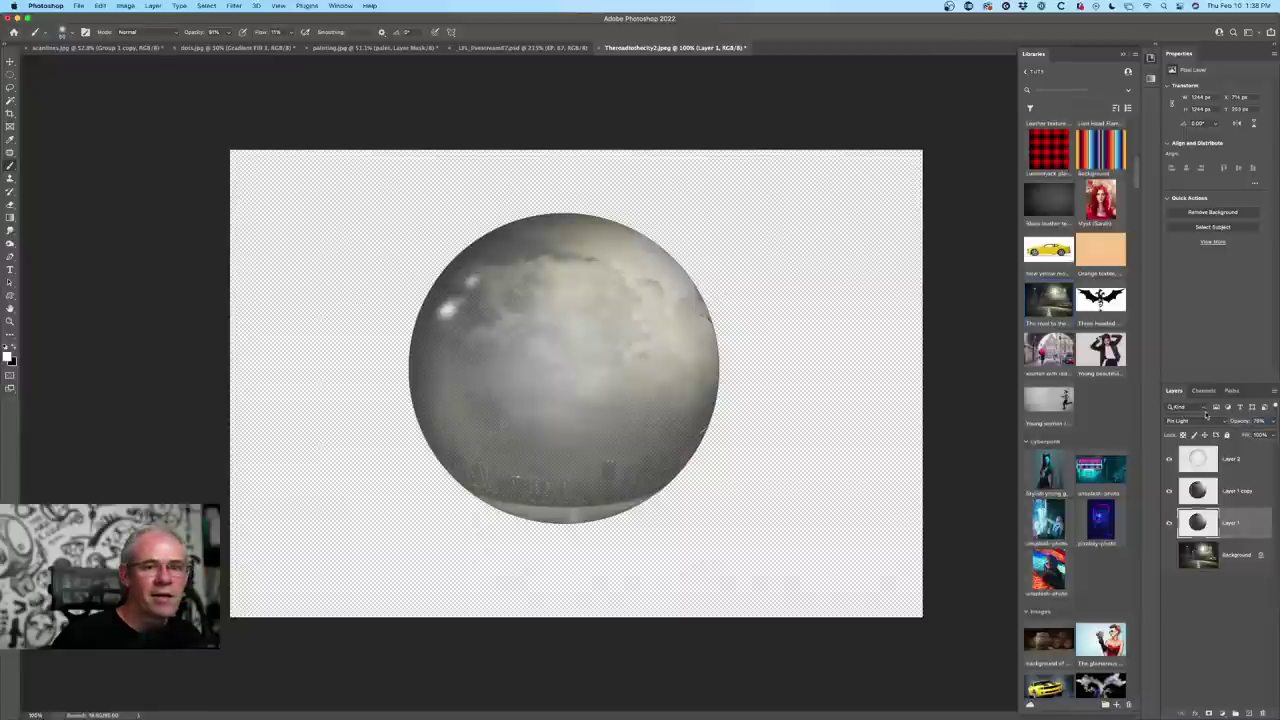
left_click(1196, 420)
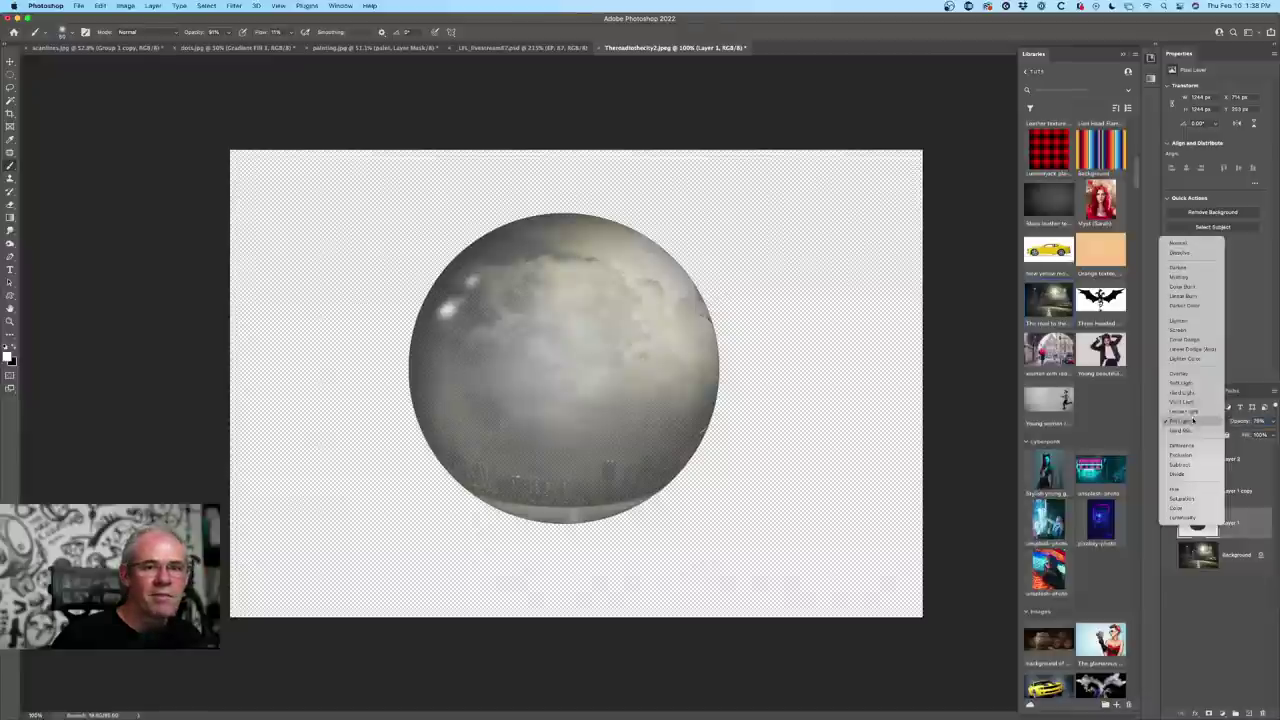
left_click(1183, 243)
- Show the night street Background again and make Layer 2 the active layer
left_click(1169, 555)
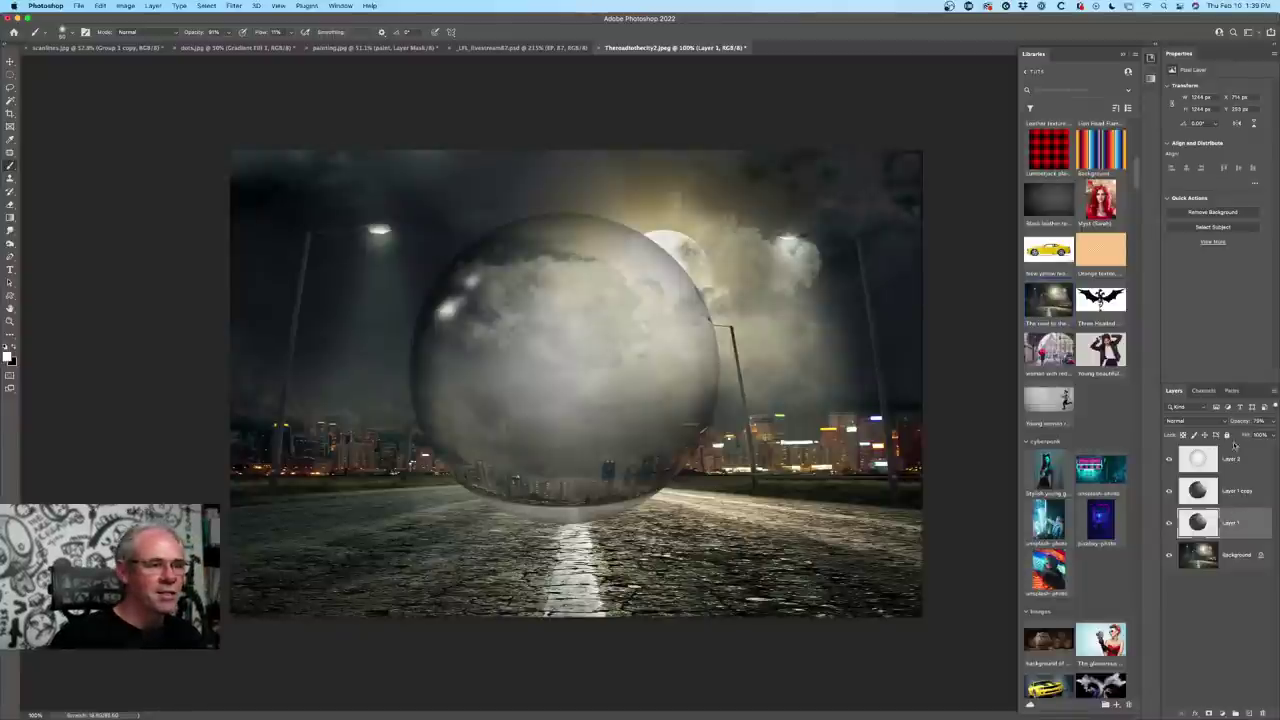
left_click(1253, 566)
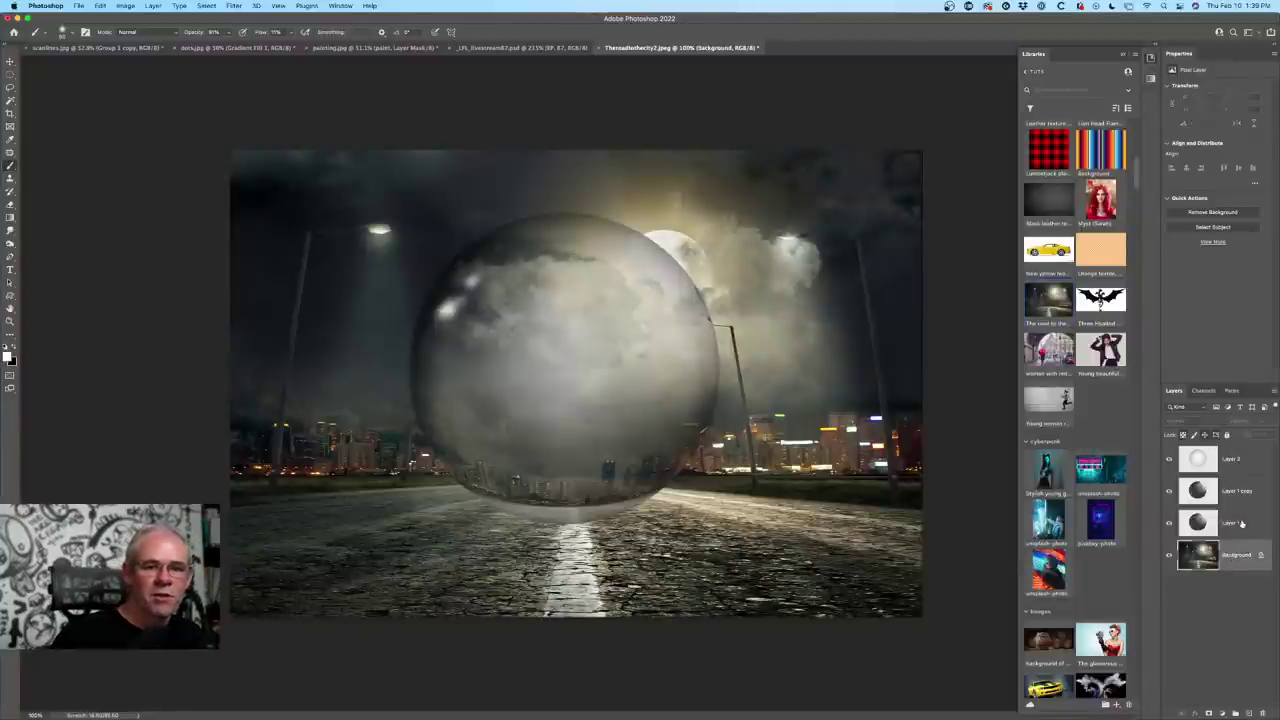
left_click(1240, 461)
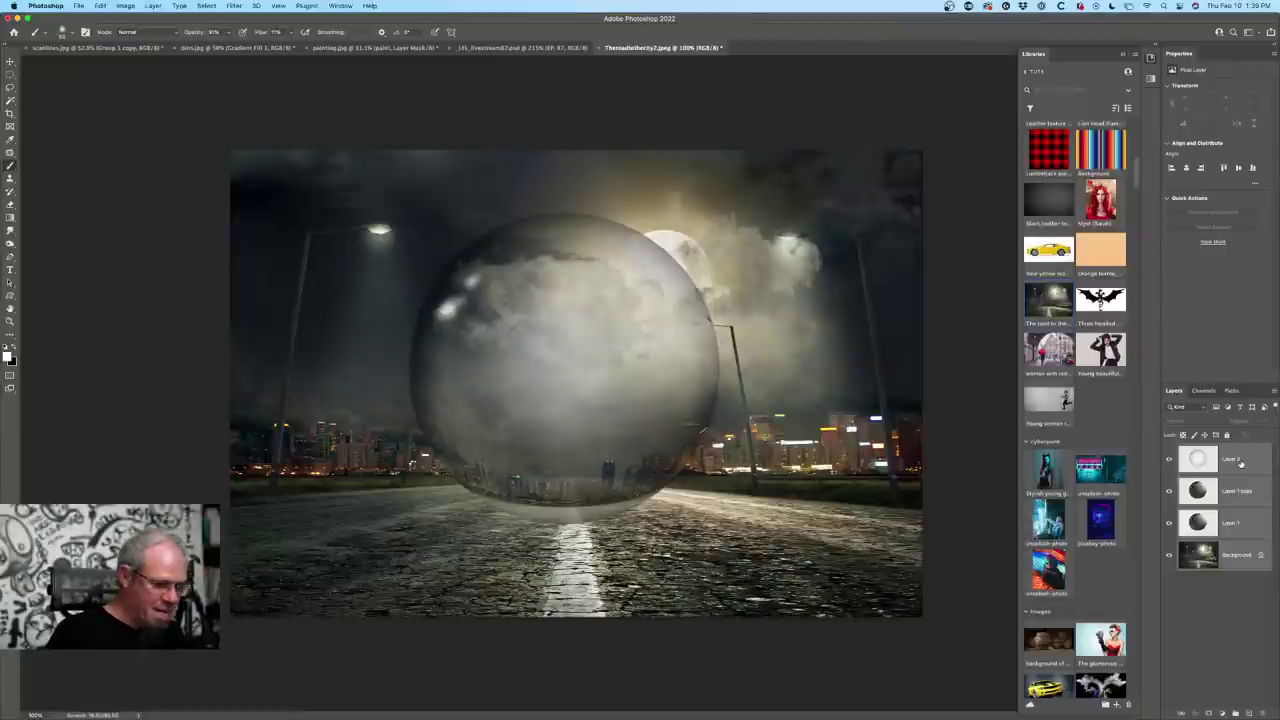
- Stamp the visible scene into Layer 3 and copy the area above the road onto Layer 4
key("super+alt+shift+e")
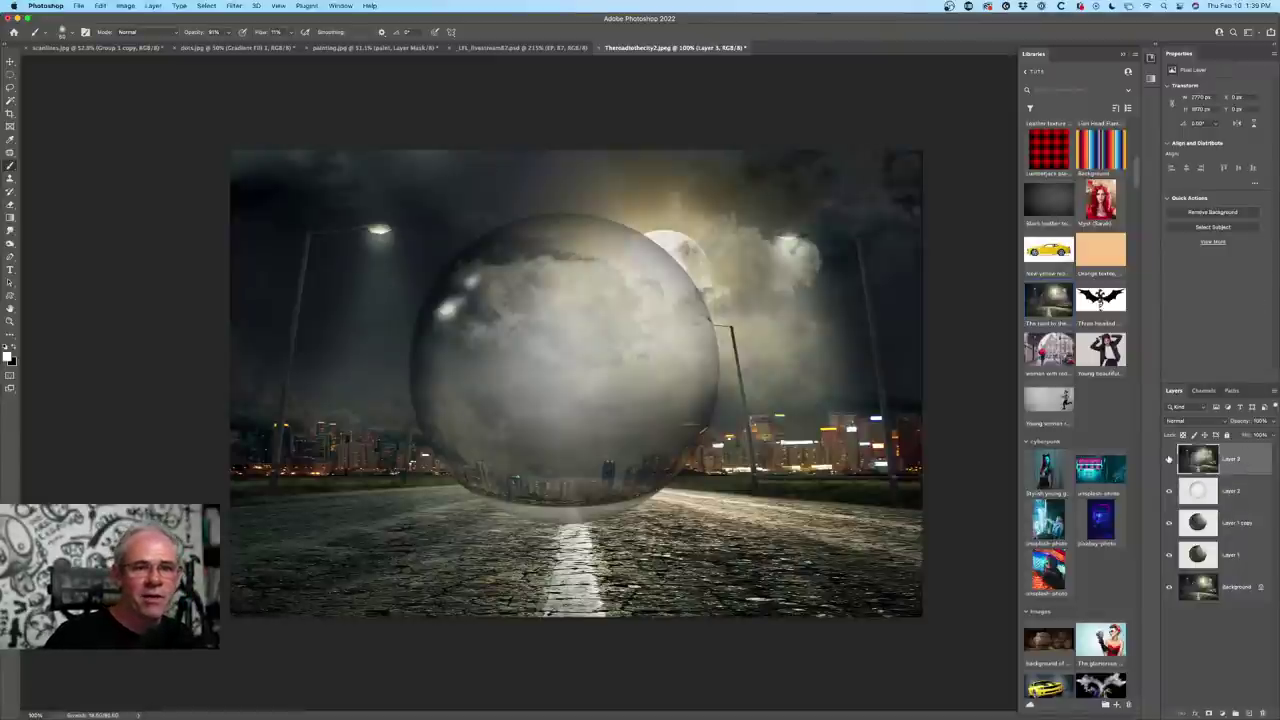
left_click_drag(1169, 490, 1176, 610)
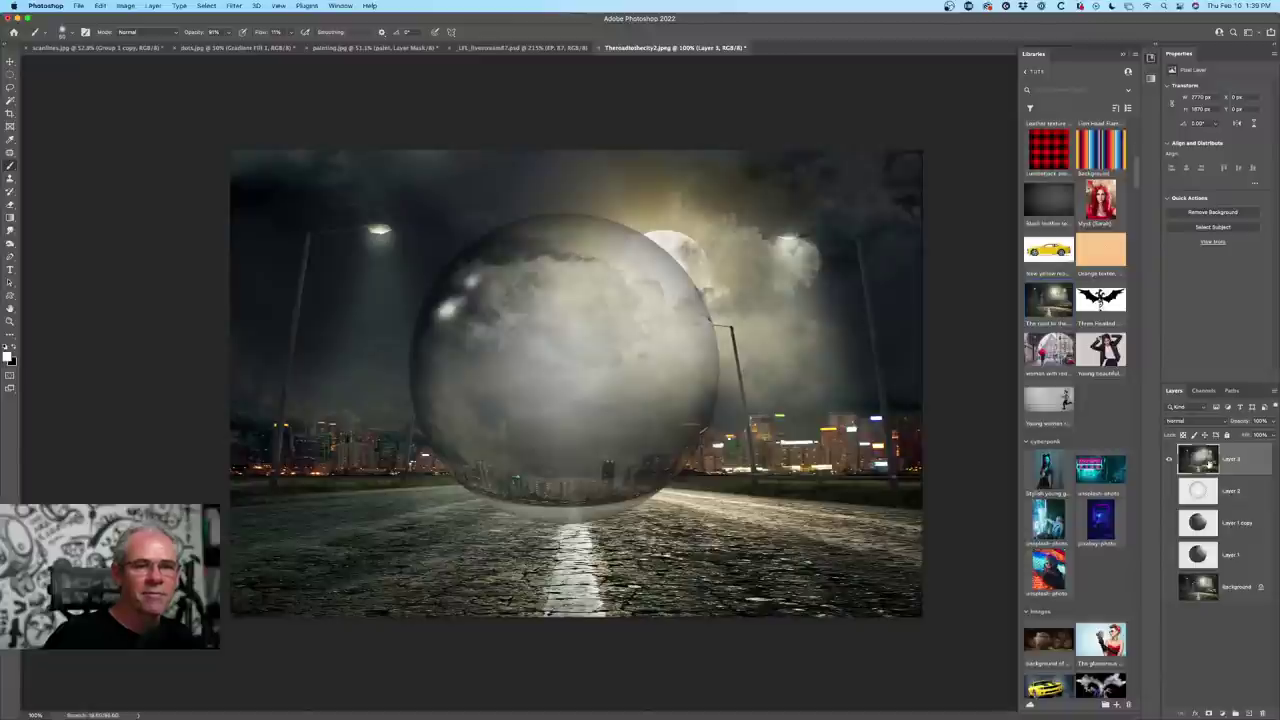
left_click(10, 74)
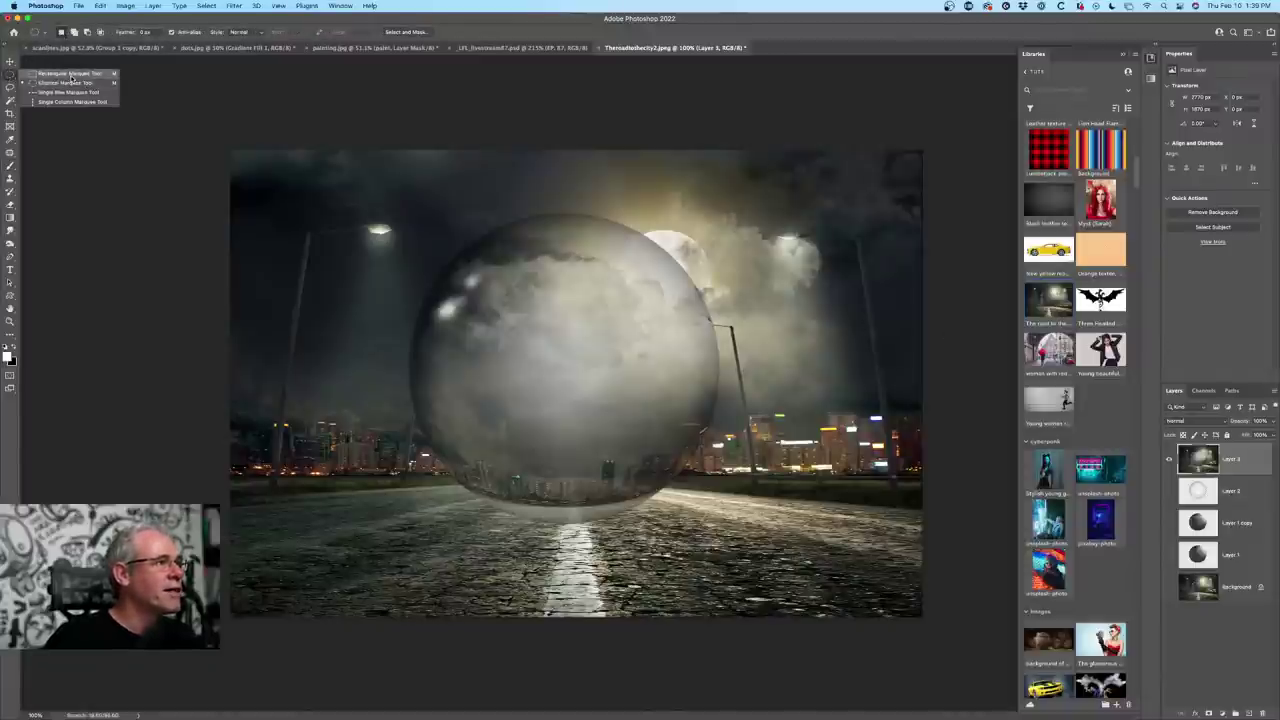
left_click(70, 76)
left_click_drag(183, 109, 980, 523)
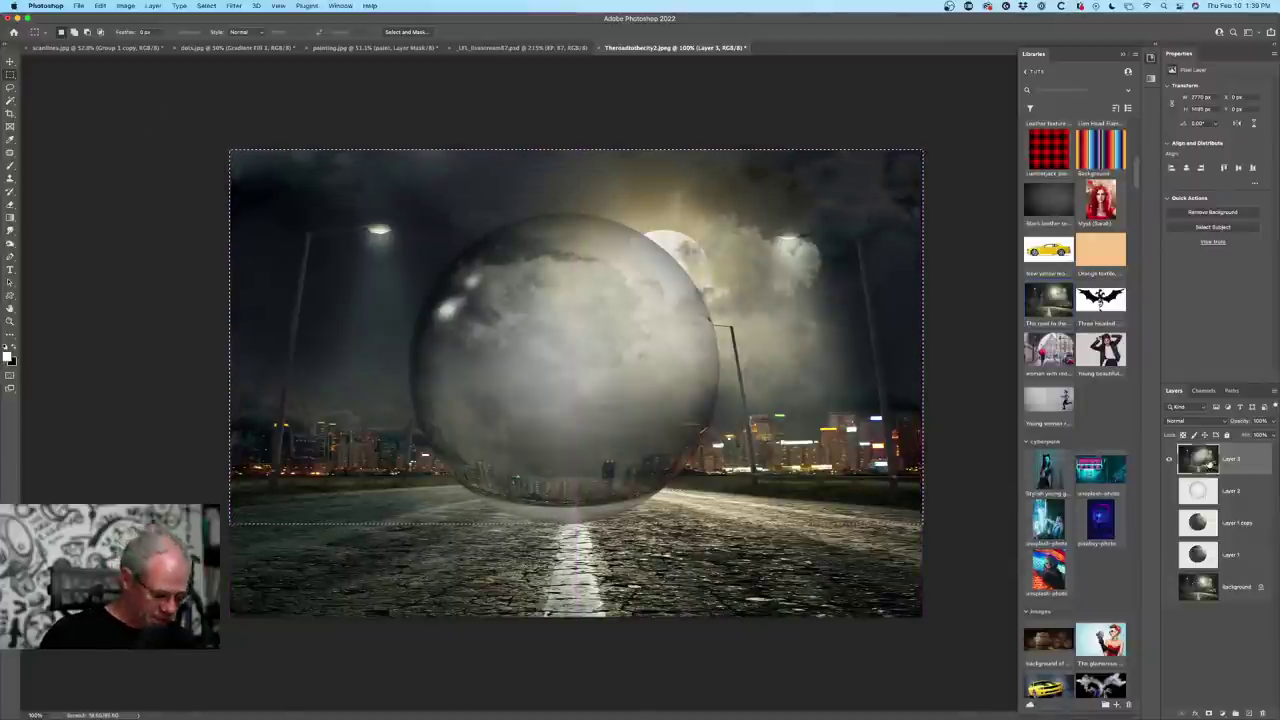
key("super+j")
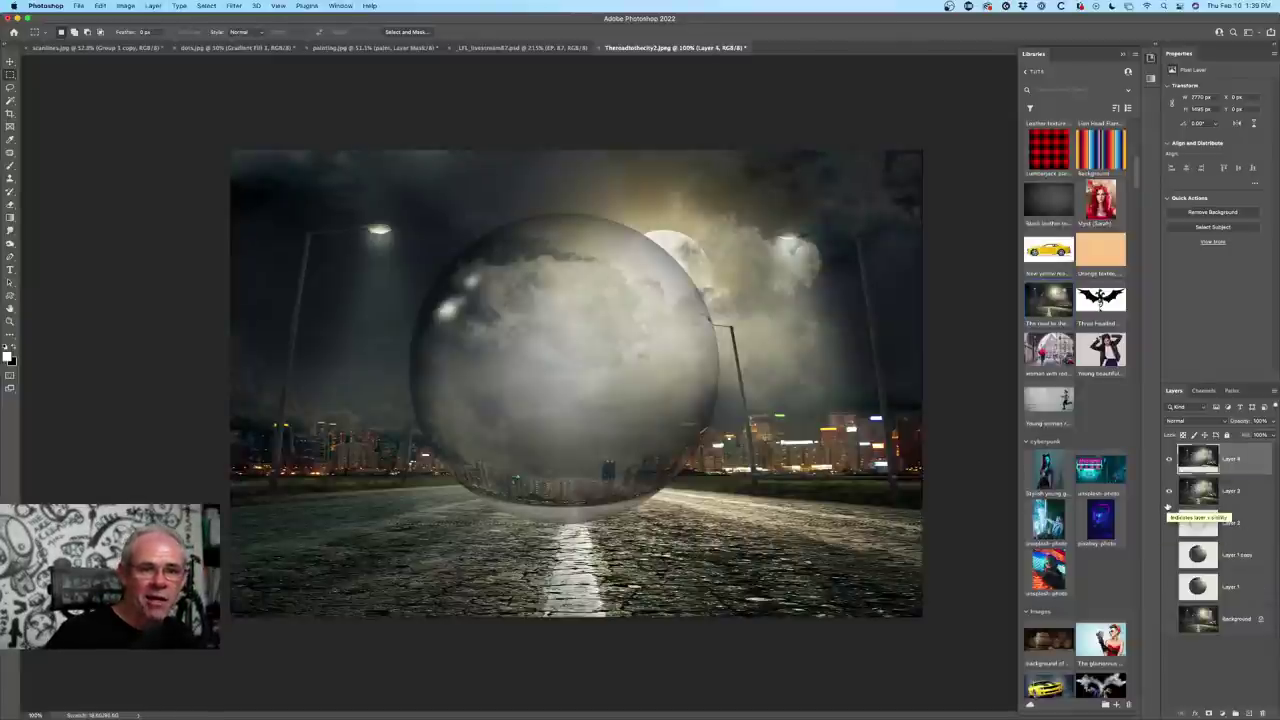
left_click(1168, 493)
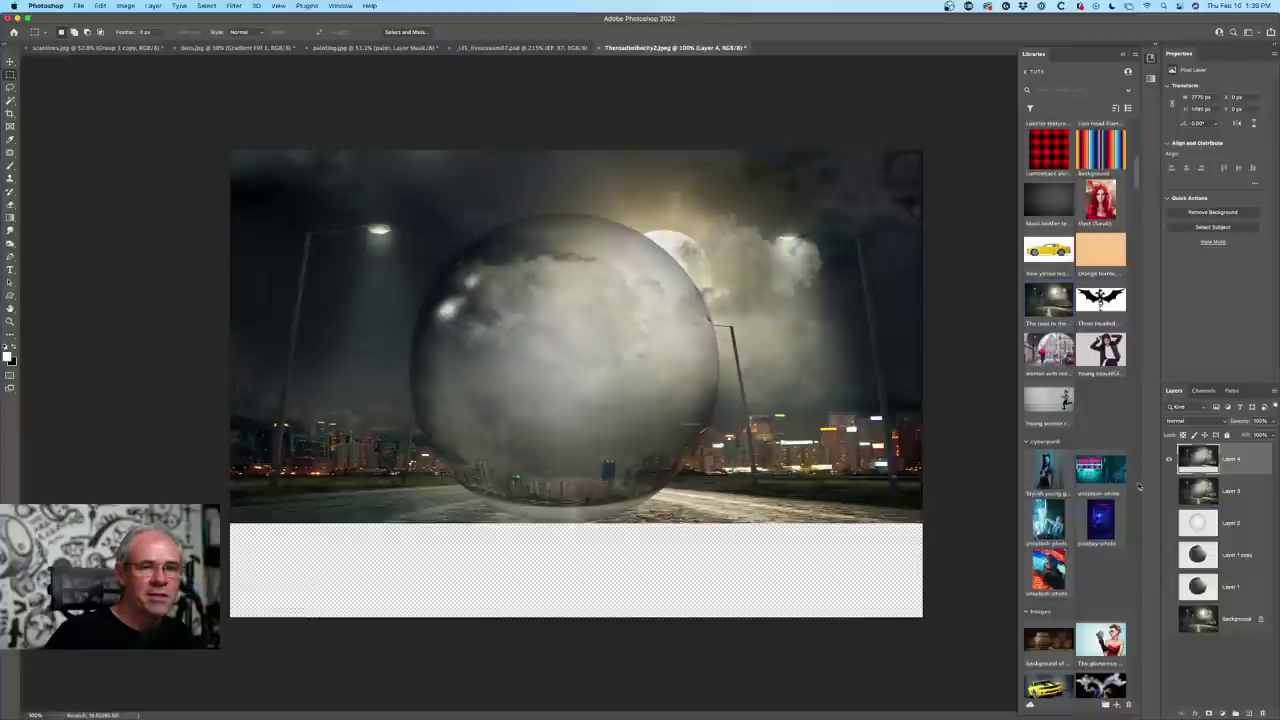
left_click(1168, 491)
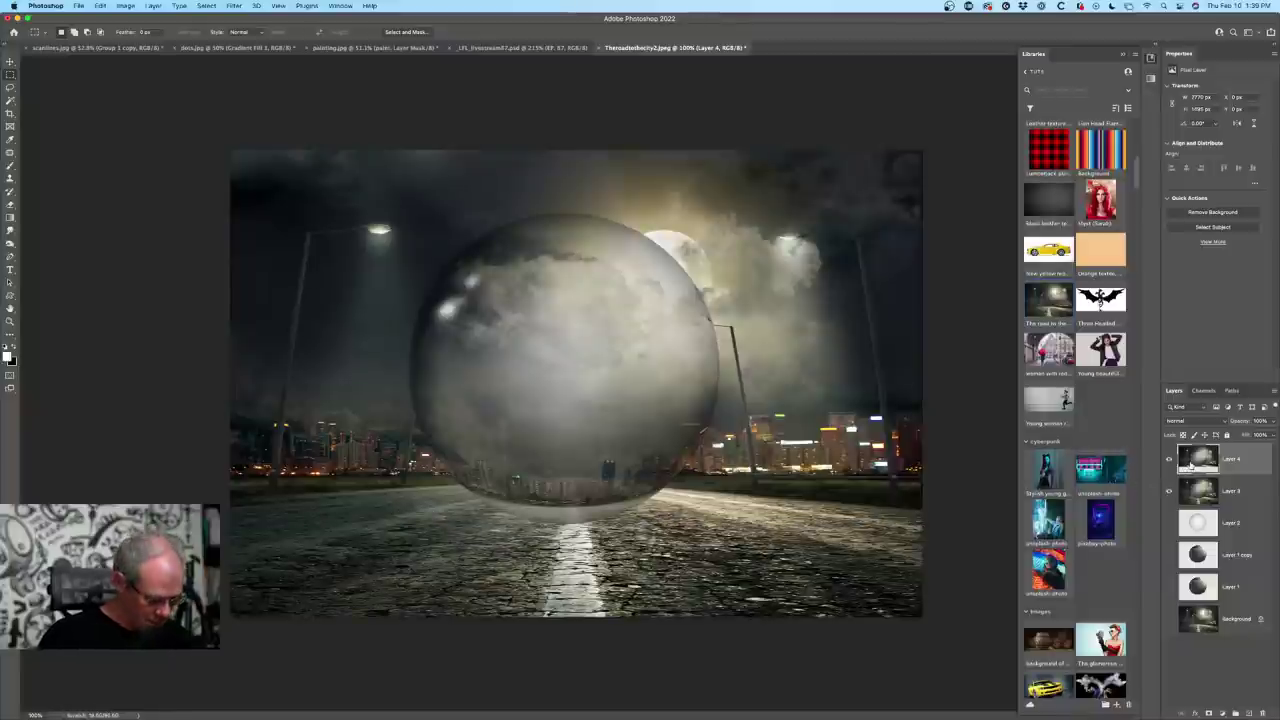
key("super+t")
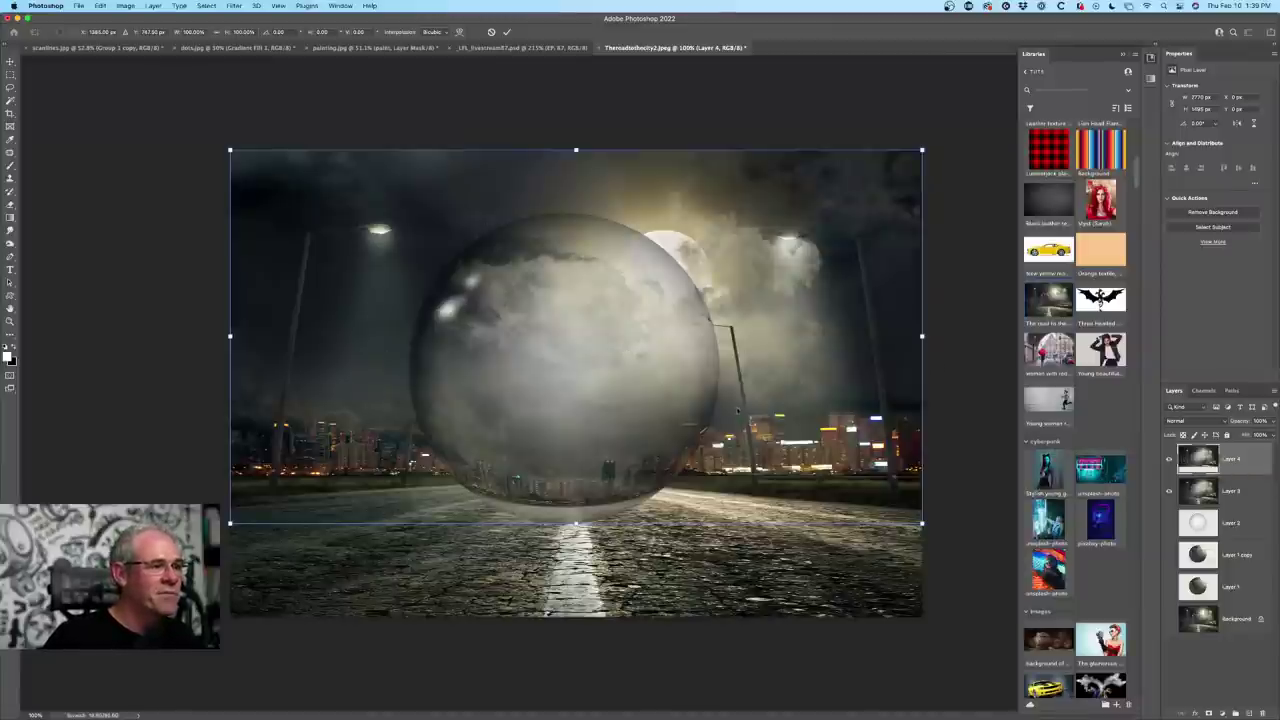
- Flip Layer 4 vertically and move it below the road edge as a reflection
right_click(518, 273)
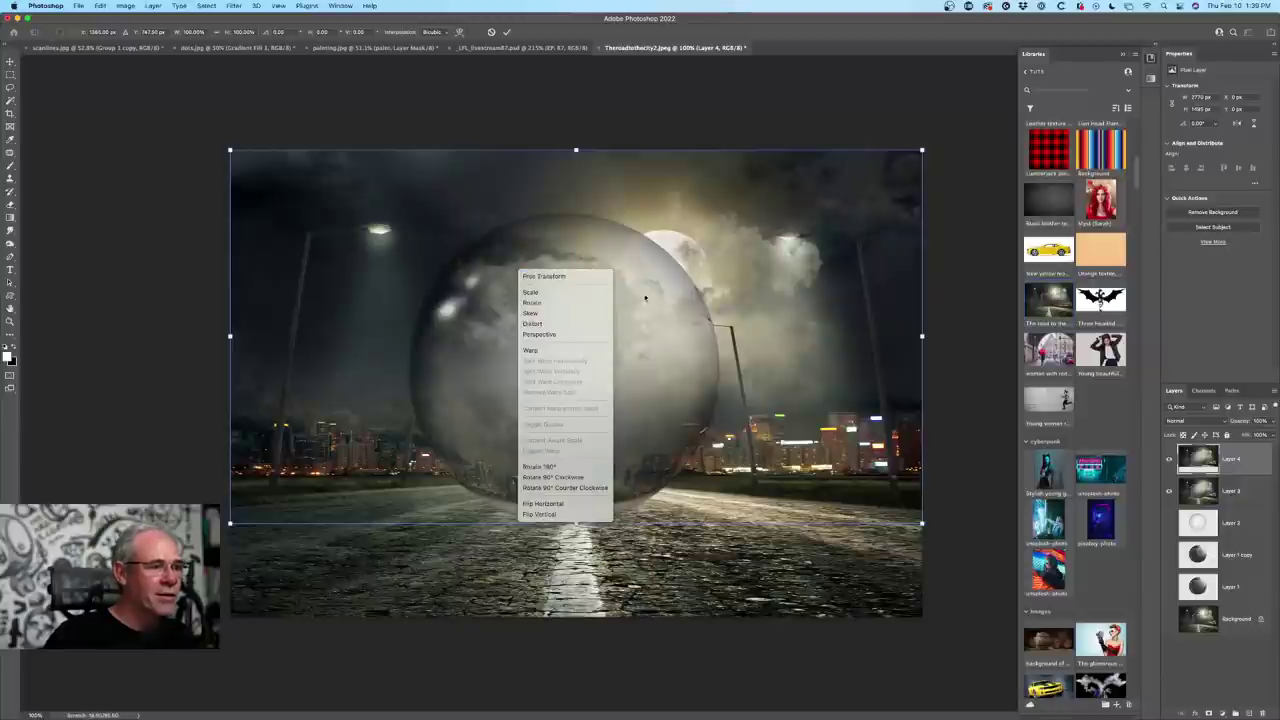
left_click(572, 514)
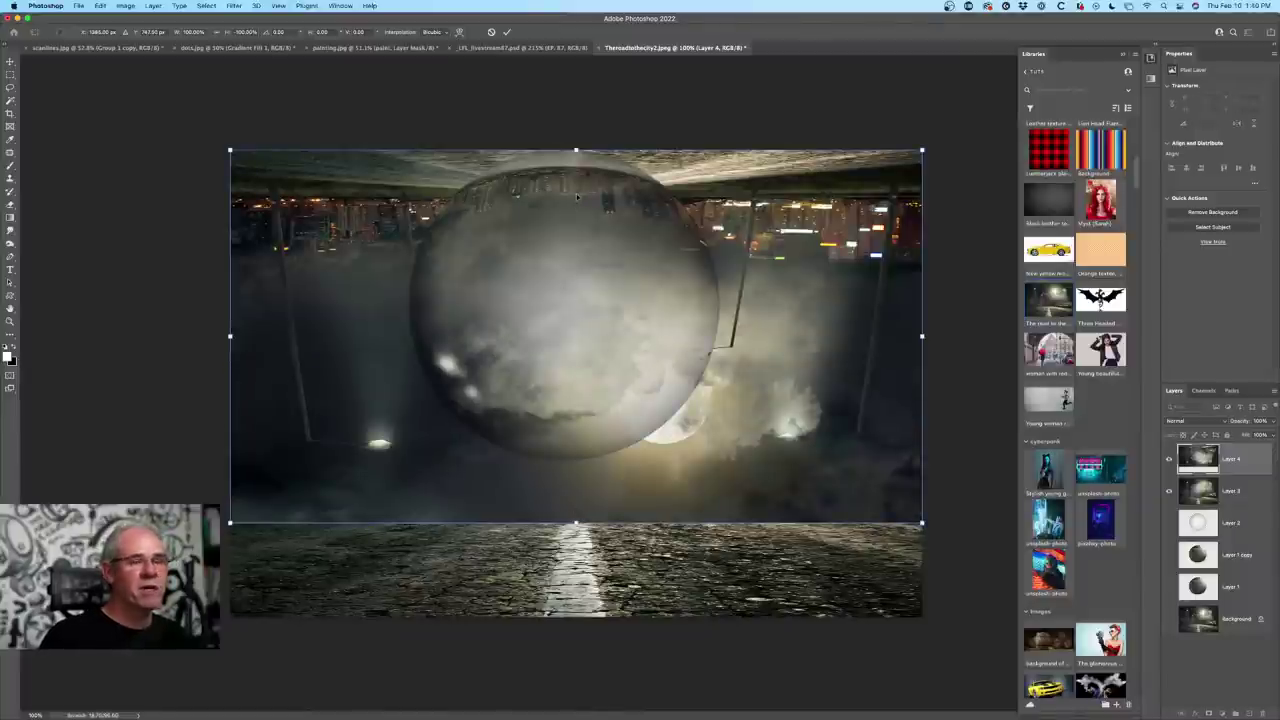
left_click_drag(577, 197, 595, 570)
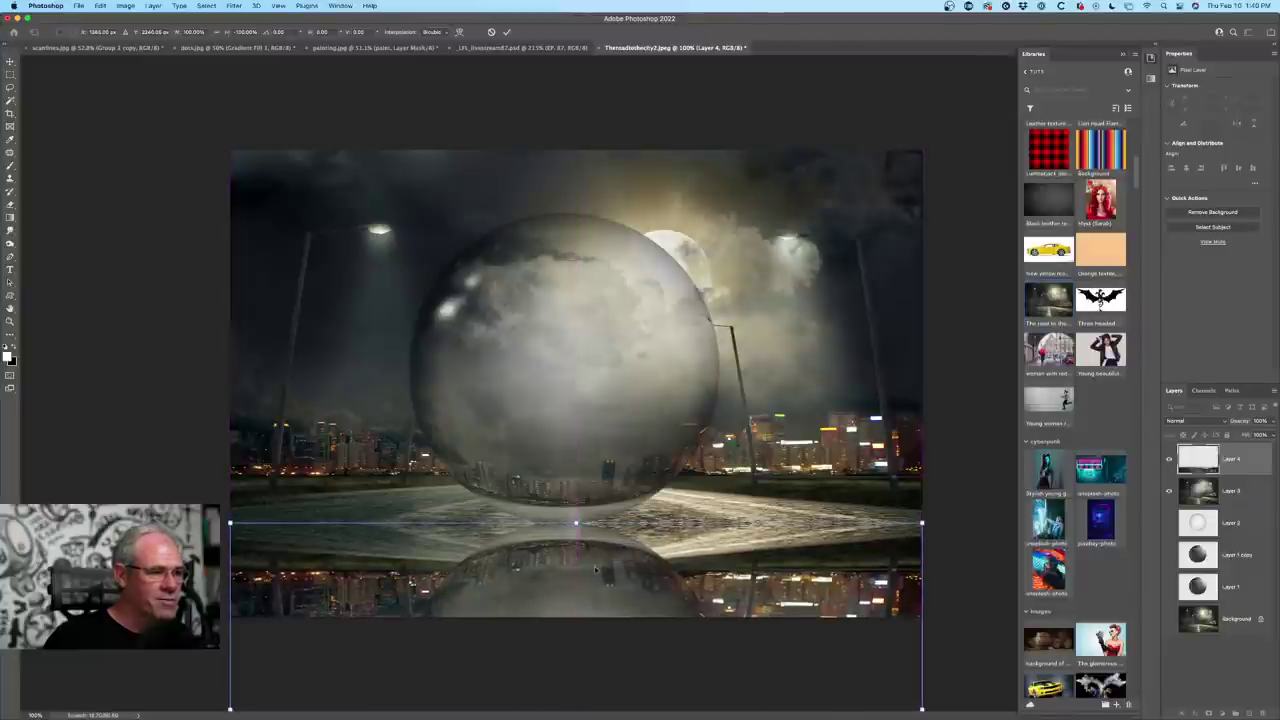
key("Return")
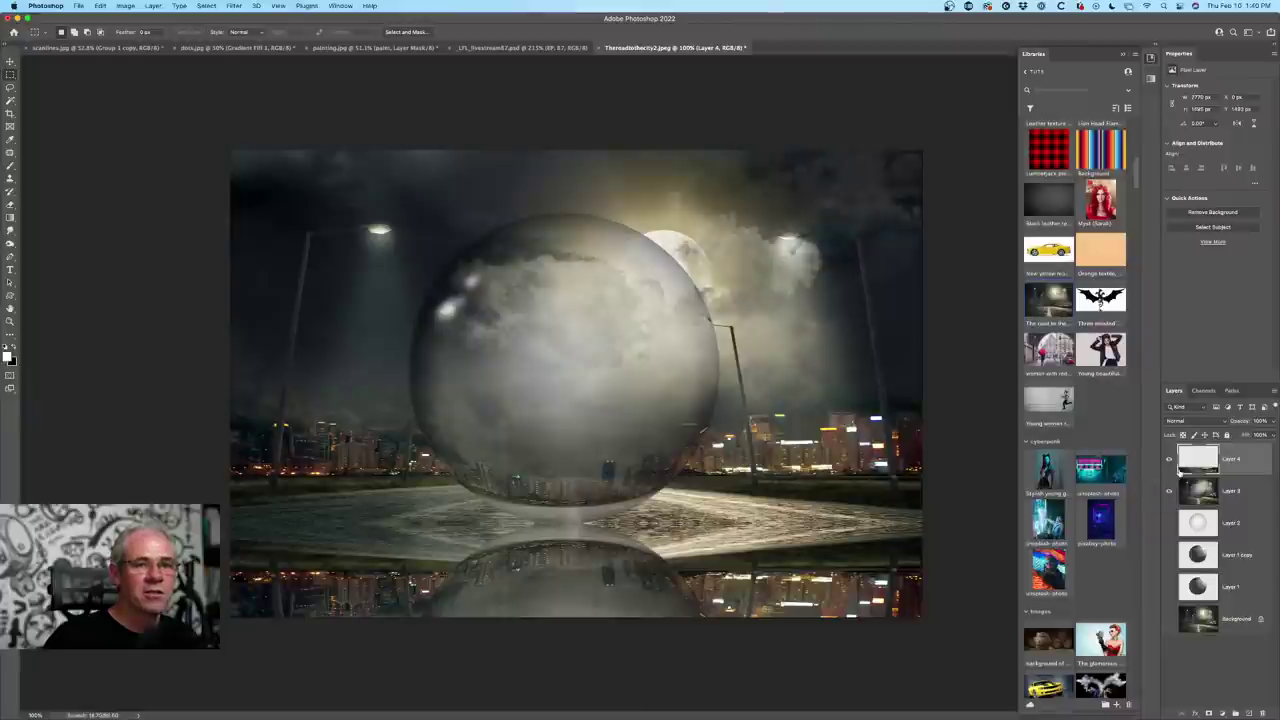
left_click(180, 6)
- Apply a Motion Blur to Layer 4 at angle -90 with an 11-pixel distance
mouse_move(233, 6)
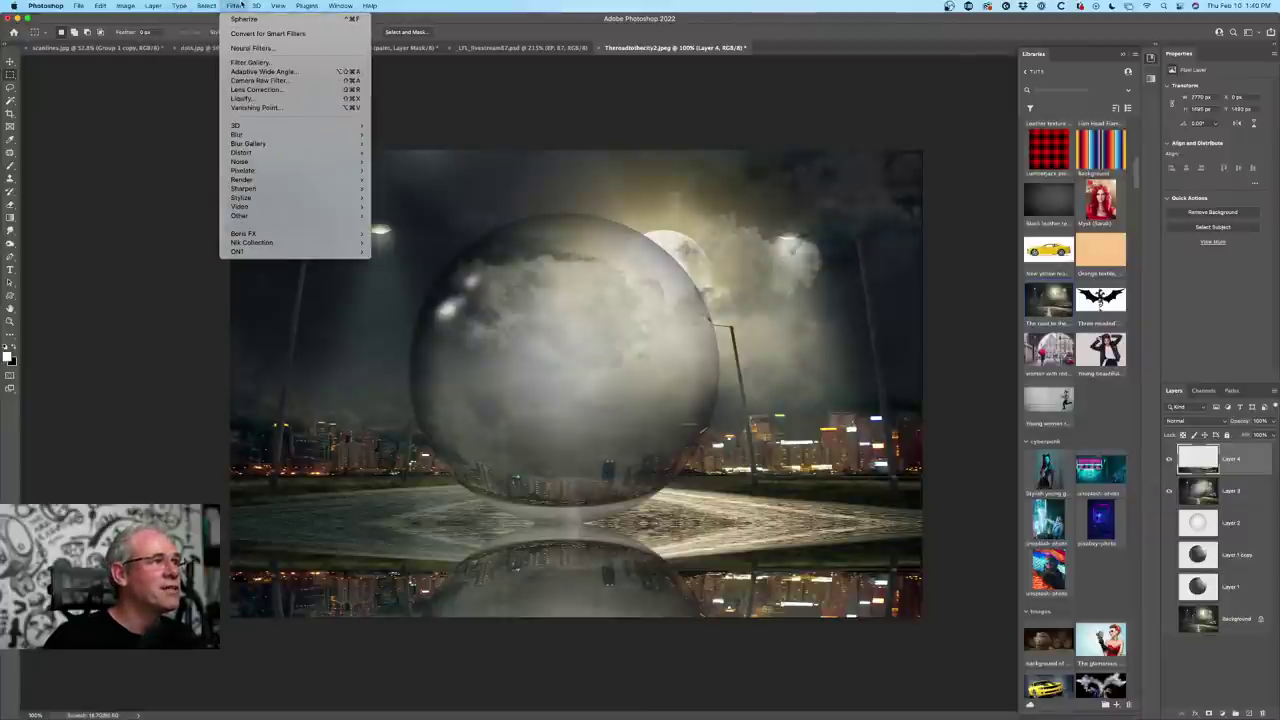
mouse_move(247, 136)
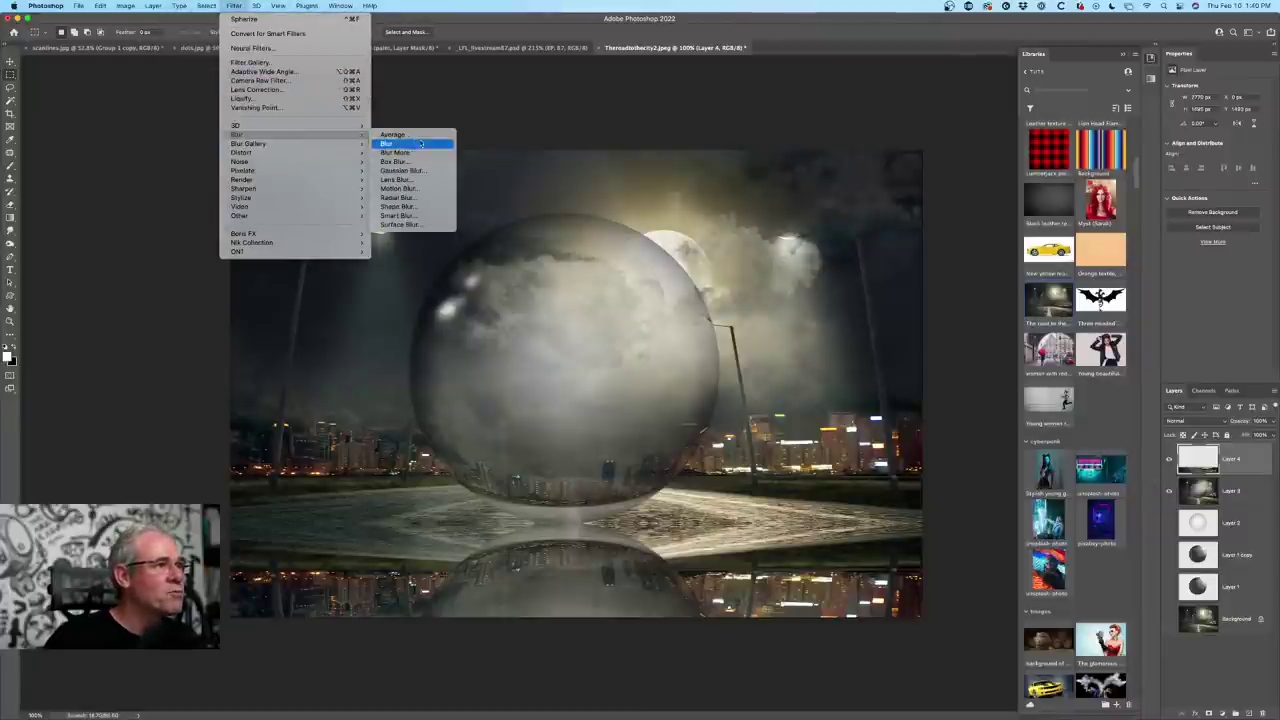
left_click(425, 189)
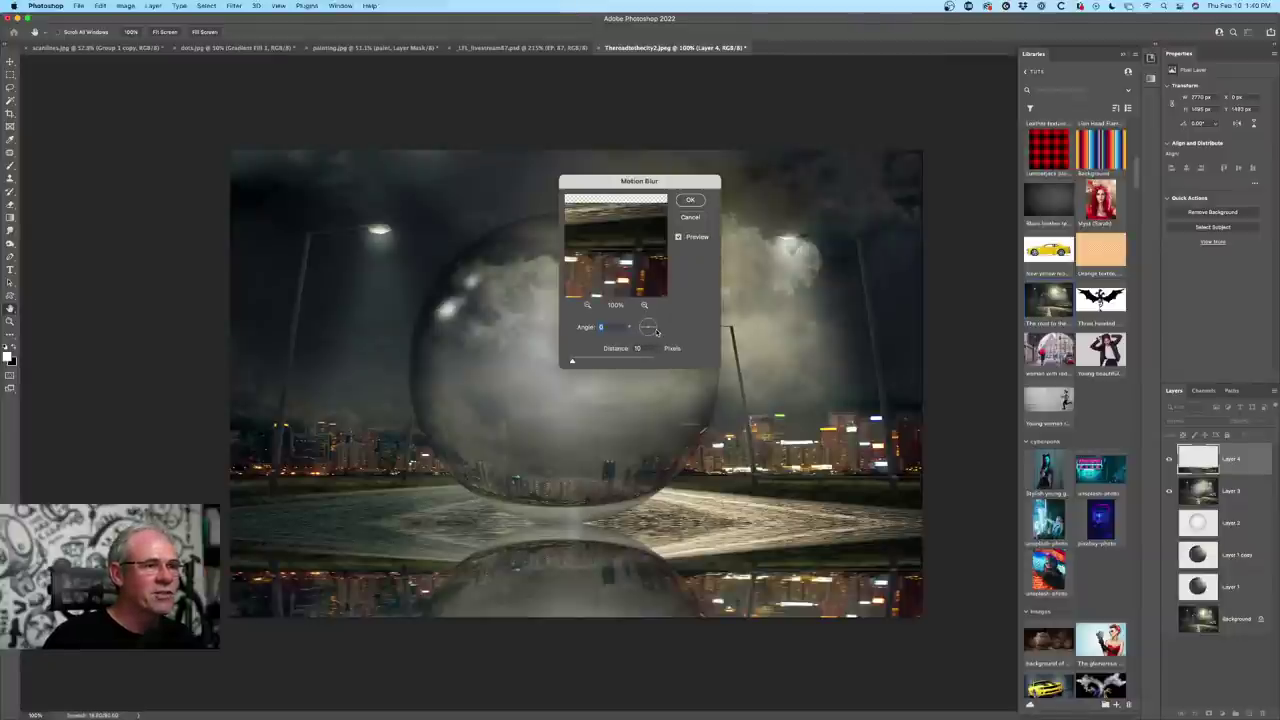
left_click_drag(656, 330, 651, 347)
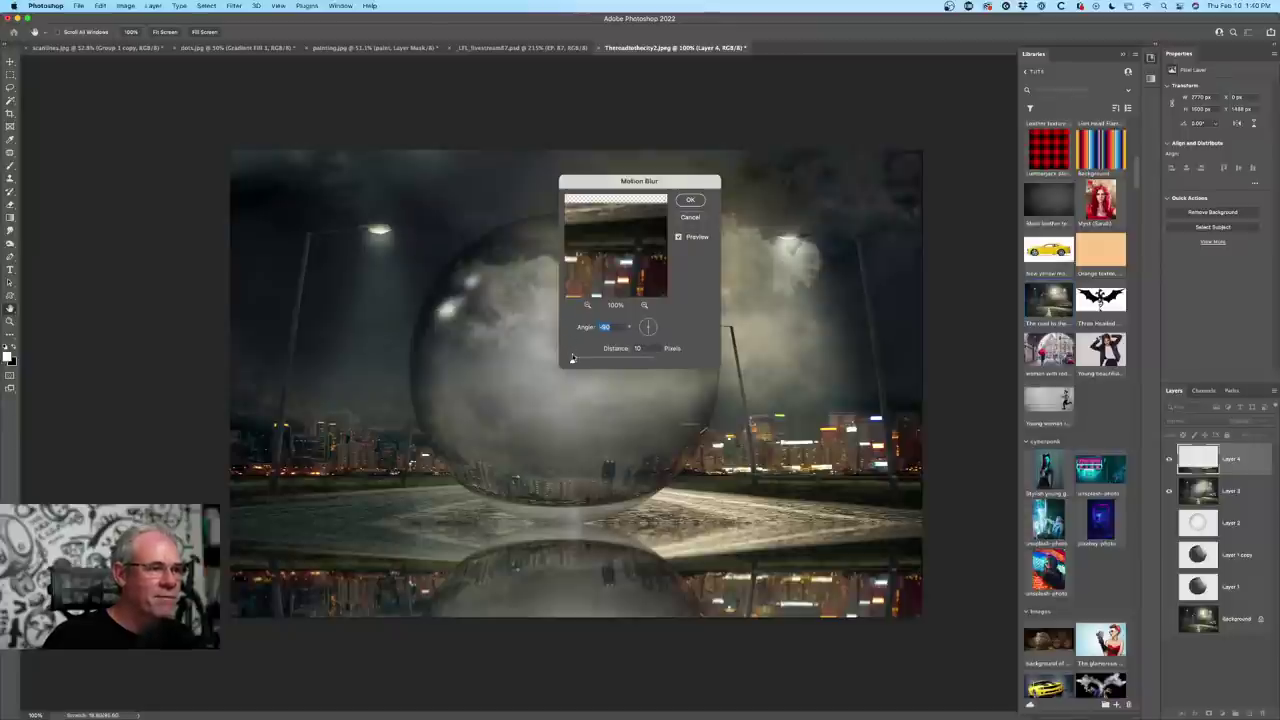
left_click_drag(573, 358, 557, 361)
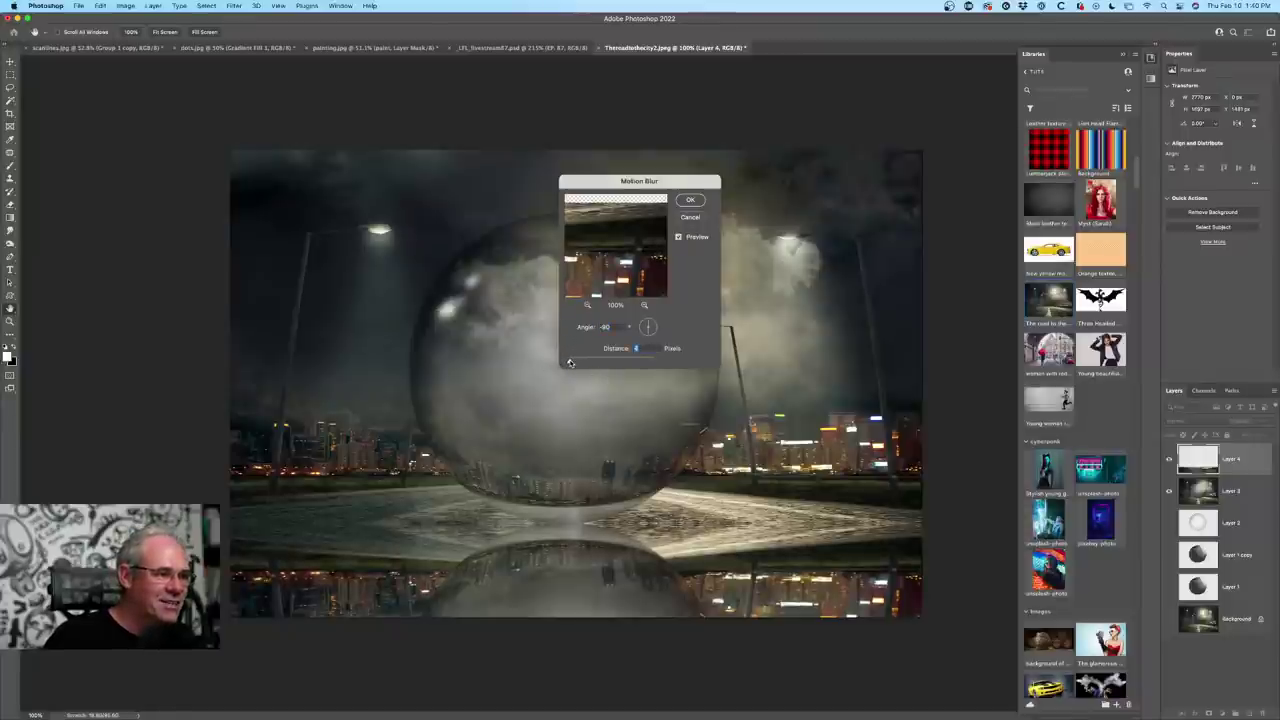
left_click_drag(570, 363, 573, 363)
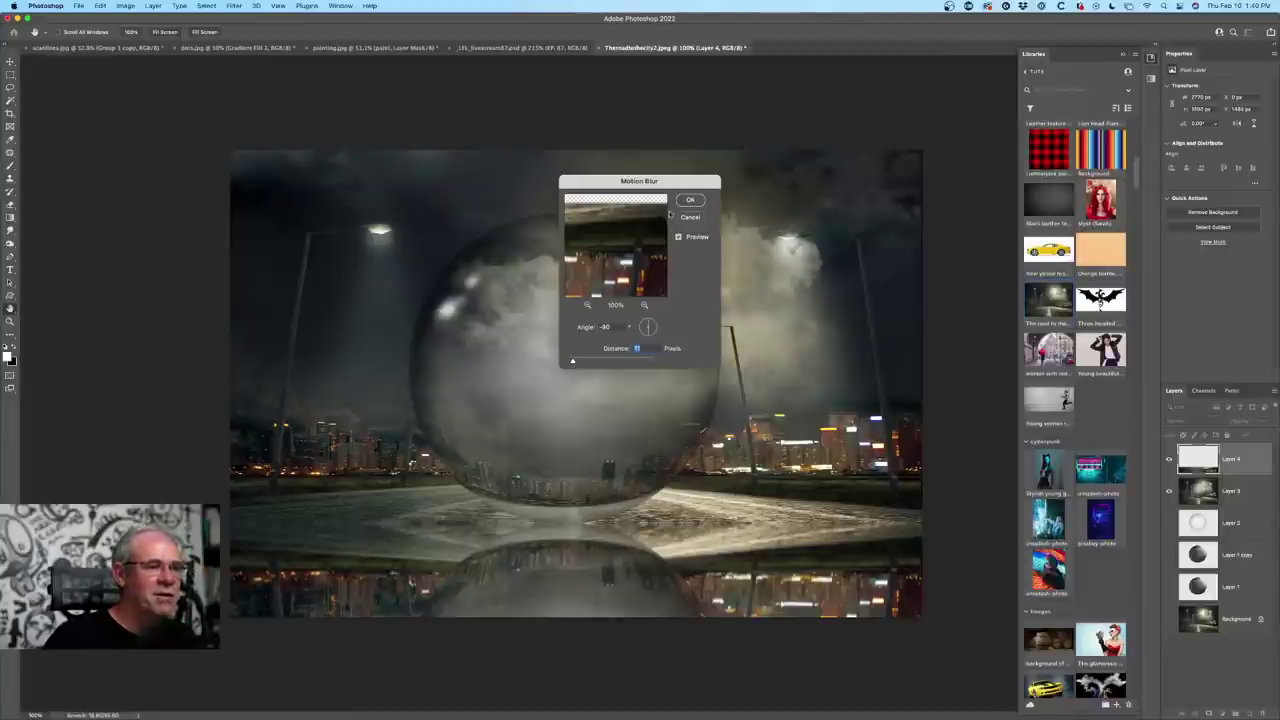
left_click(690, 200)
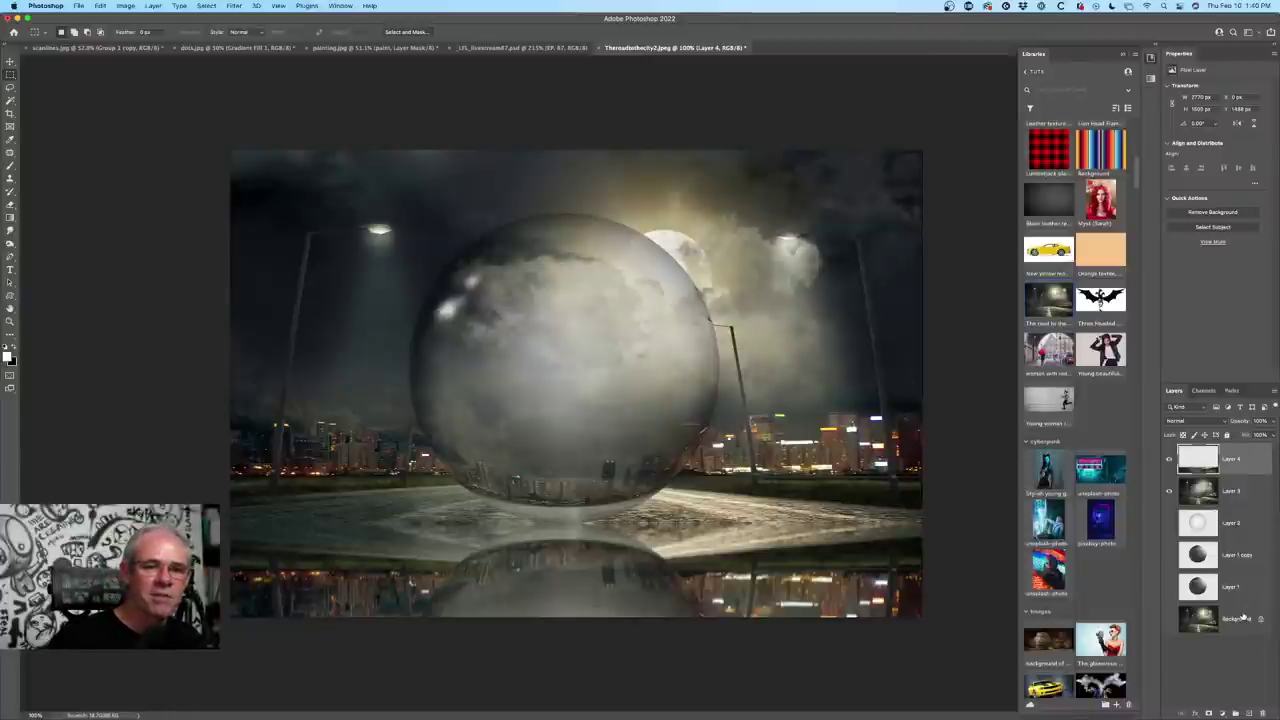
- Add Layer 3 to the selection and stamp the visible layers into a new Layer 5
left_click(1244, 491, "shift")
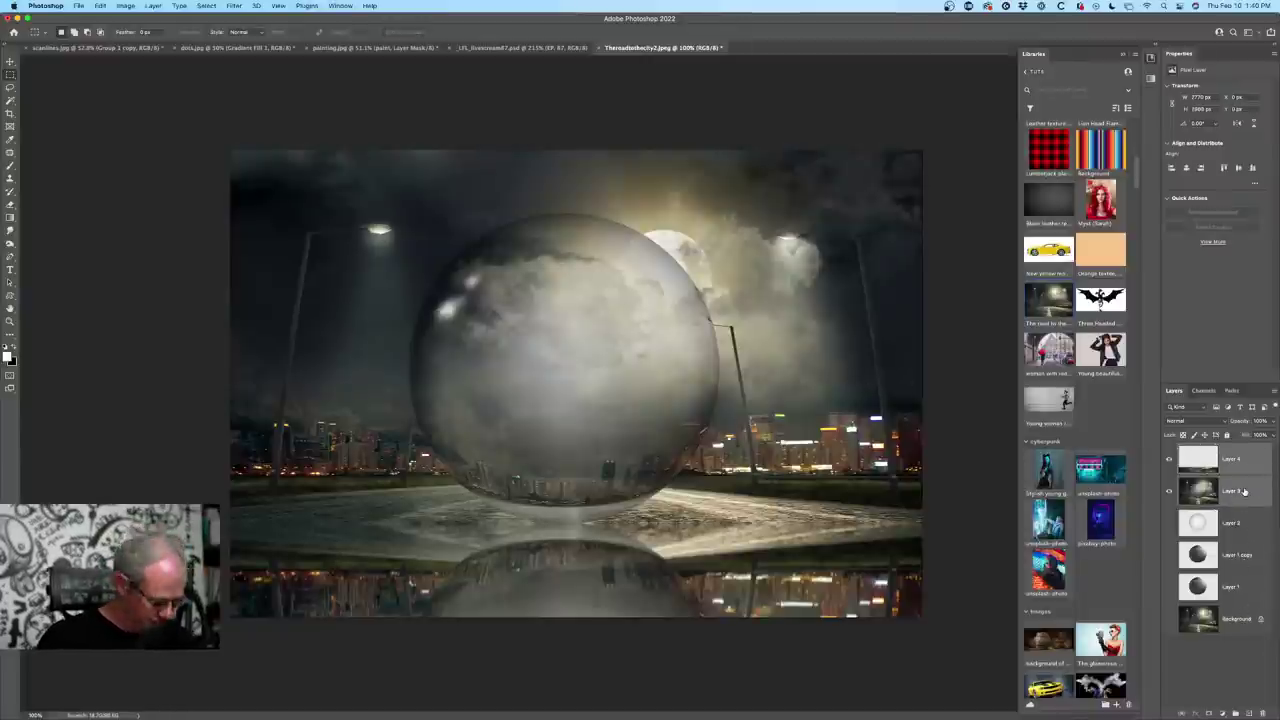
key("super+alt+e")
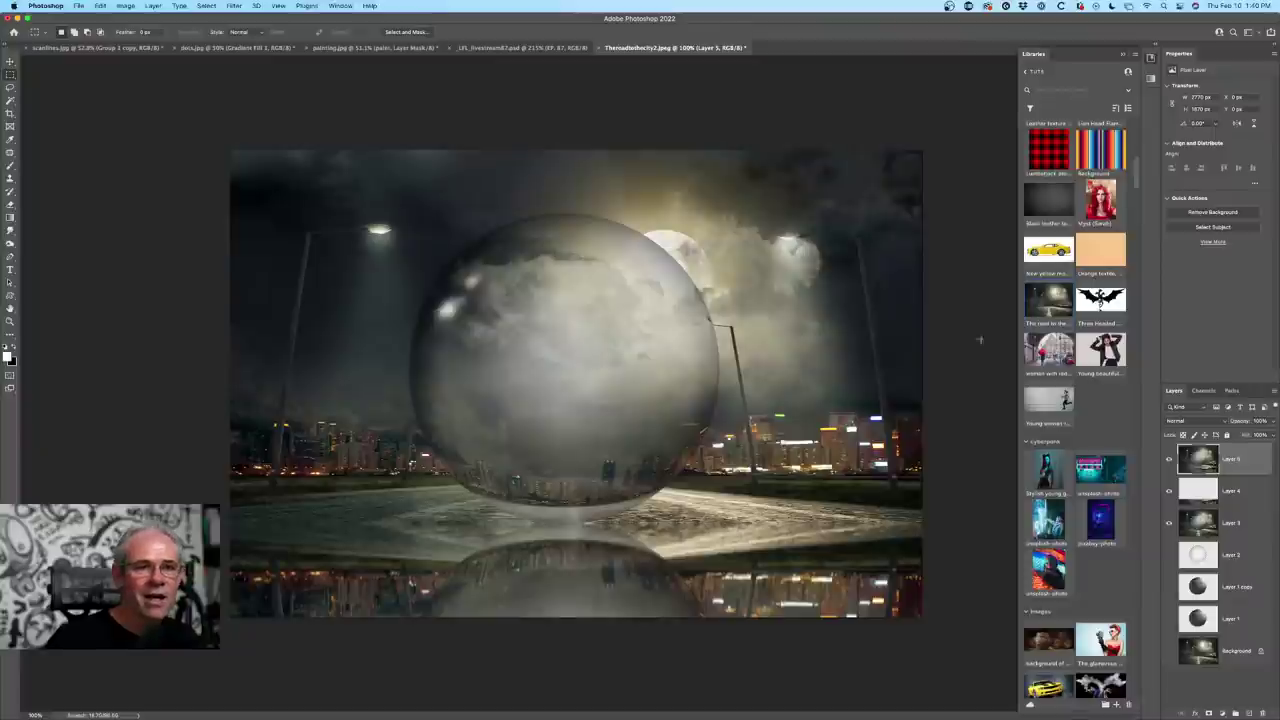
left_click(206, 5)
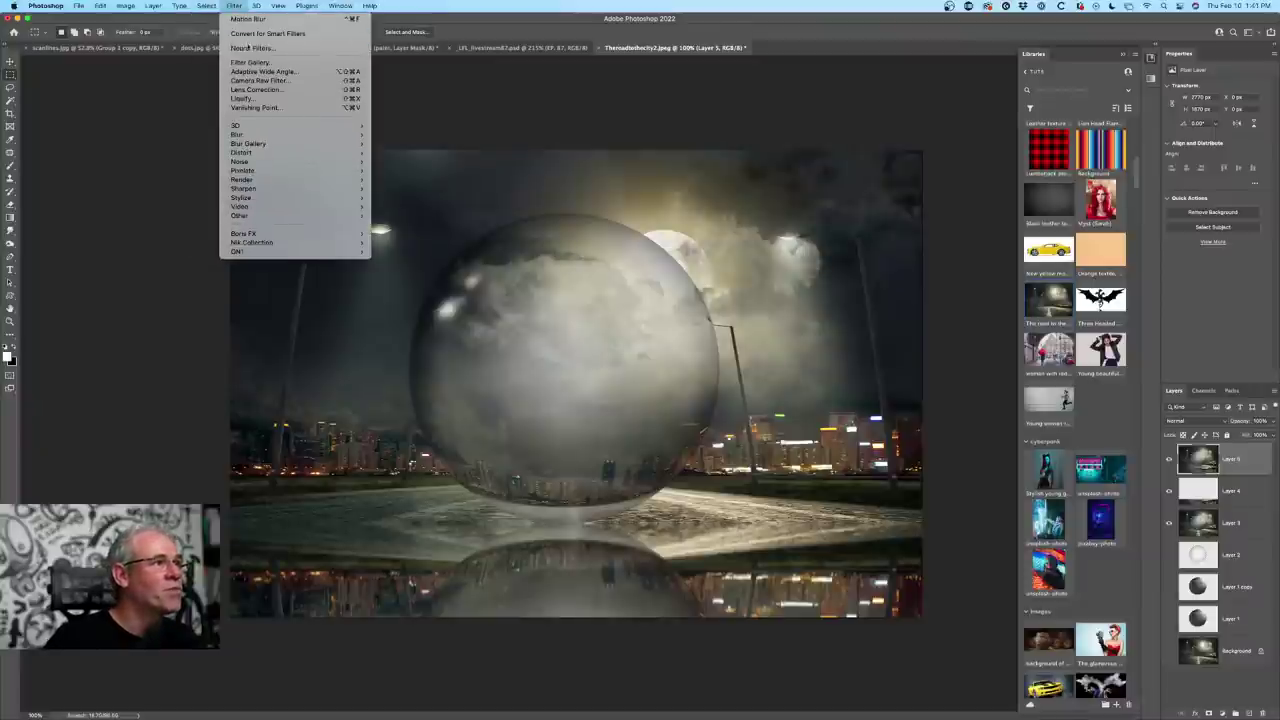
- In Camera Raw on Layer 5, set Temperature -37, Highlights -84, Whites +8 and Vibrance +53
left_click(300, 80)
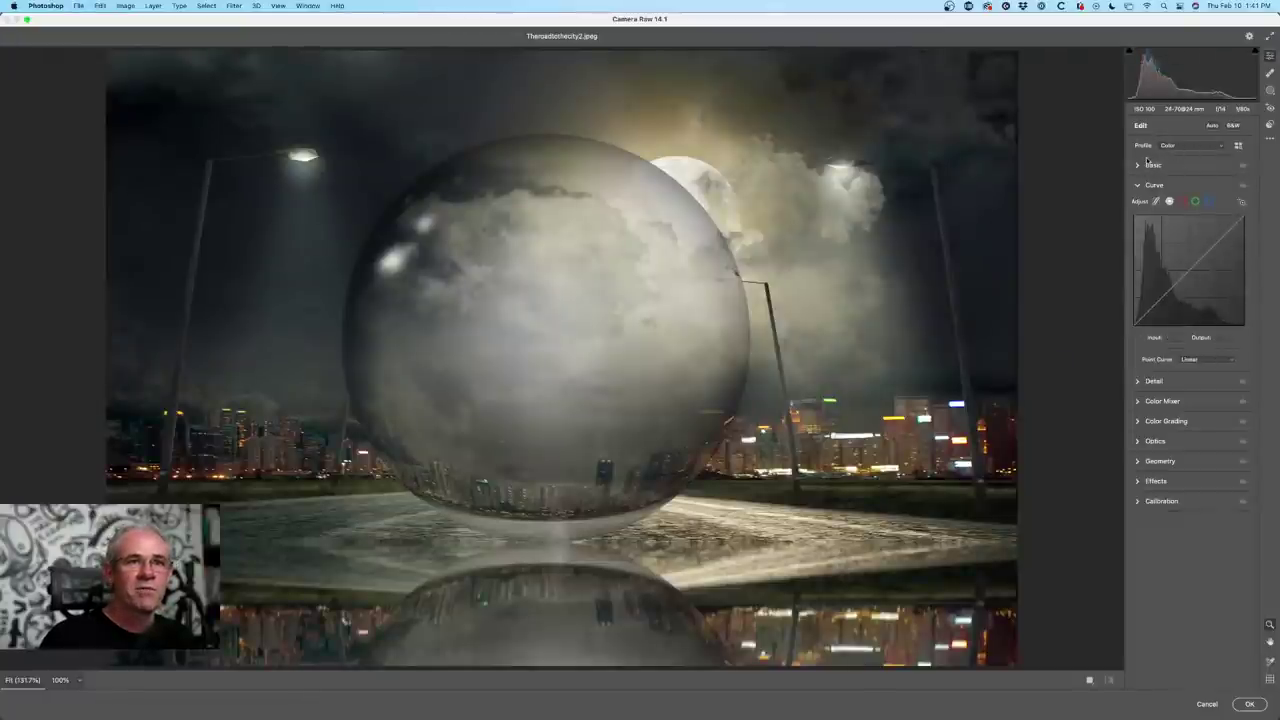
left_click(1139, 165)
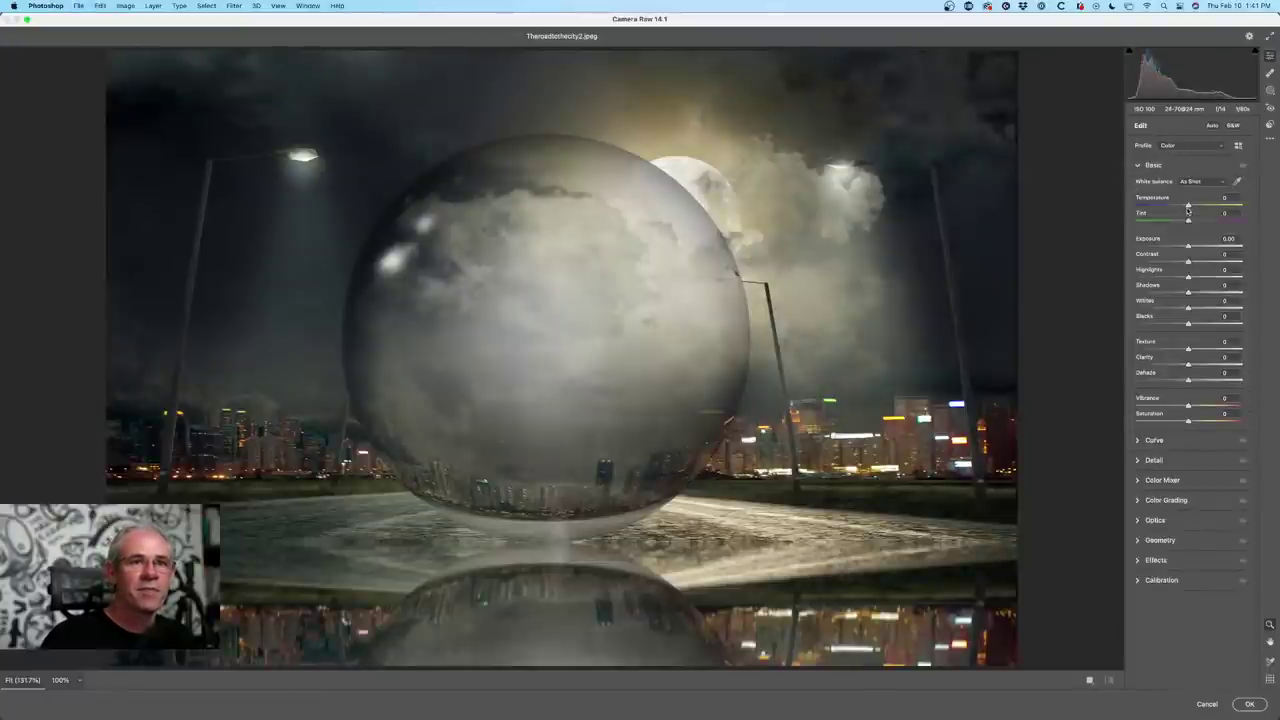
left_click_drag(1188, 205, 1169, 205)
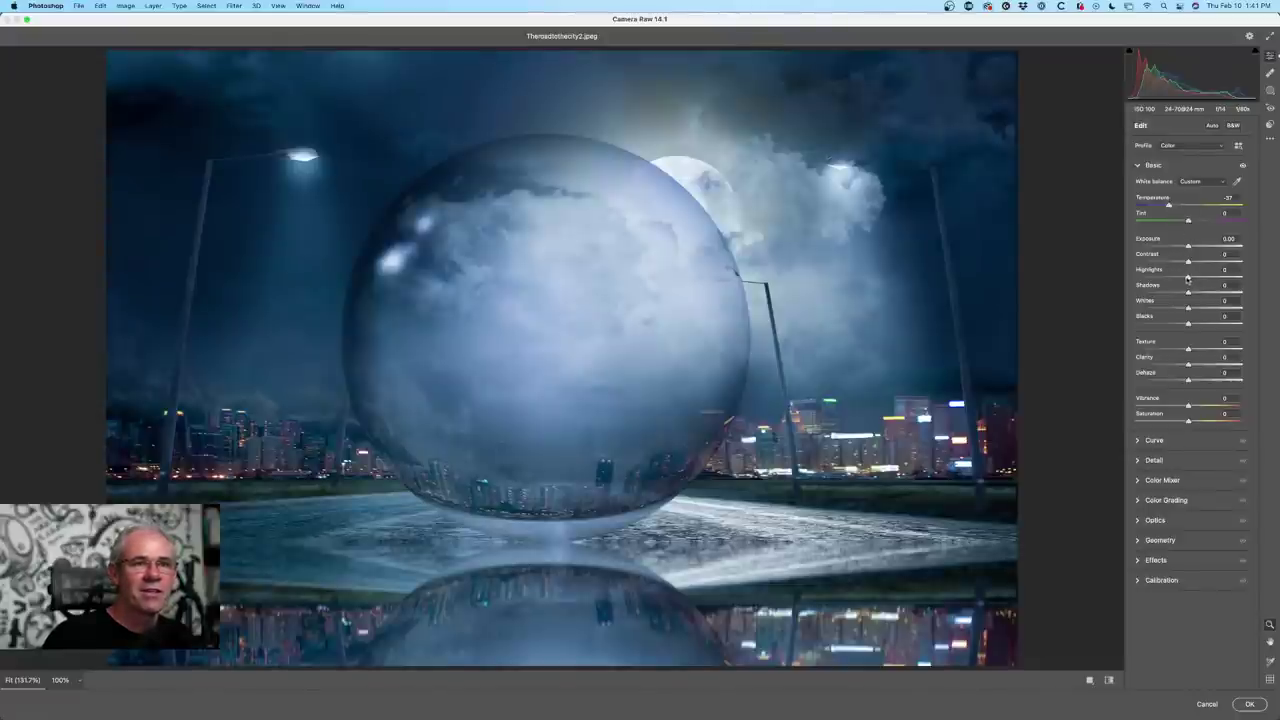
mouse_move(1186, 280)
left_mouse_down()
mouse_move(1143, 277)
mouse_move(1226, 292)
mouse_move(1202, 262)
left_mouse_up()
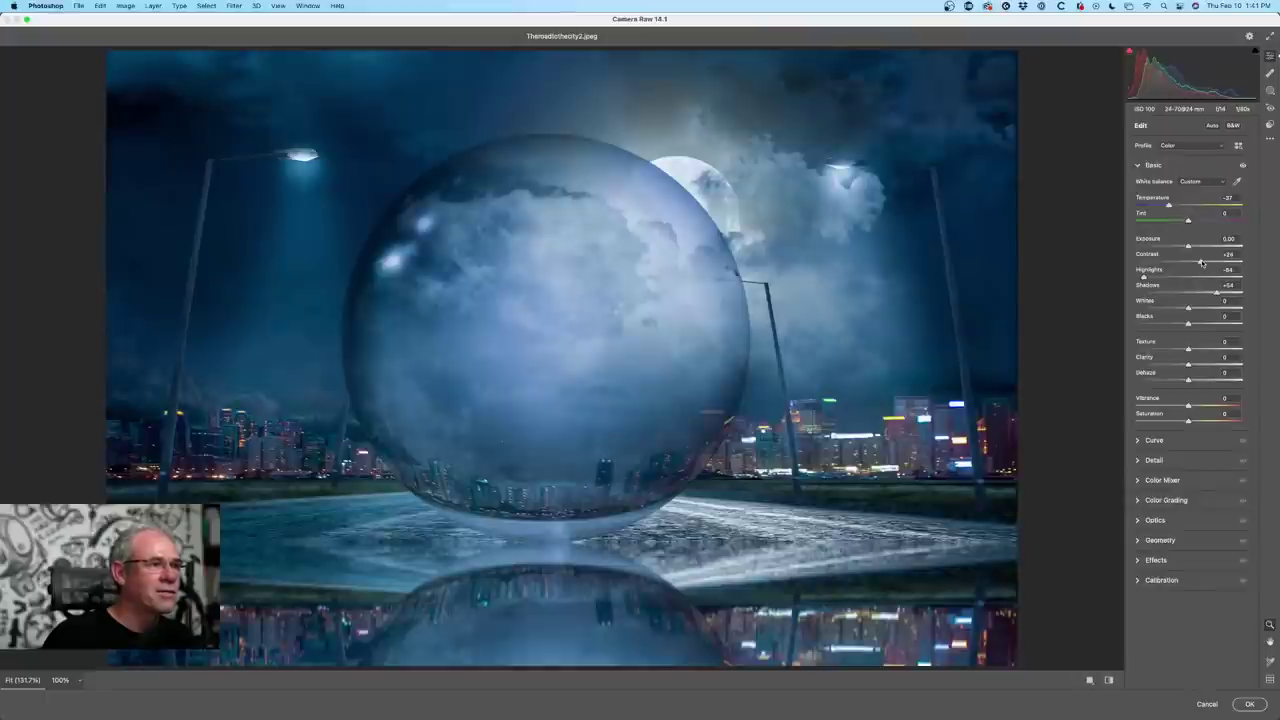
left_click_drag(1189, 309, 1194, 380)
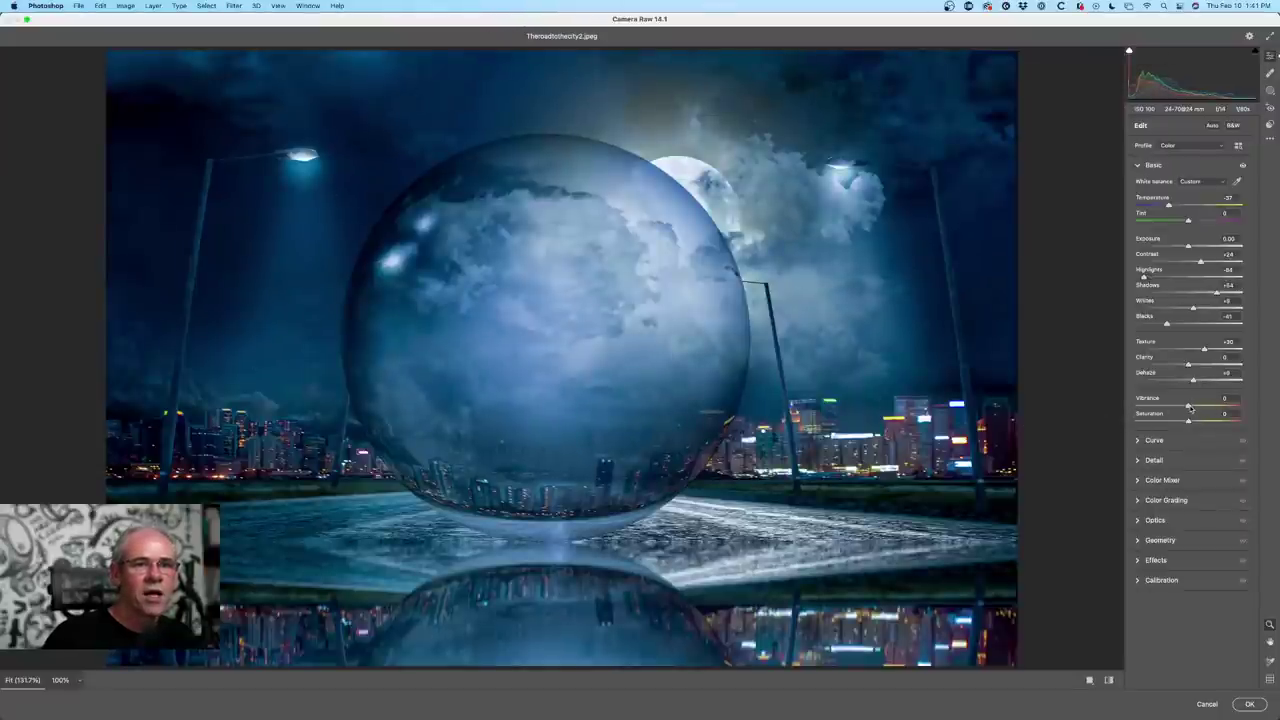
left_click_drag(1189, 406, 1216, 406)
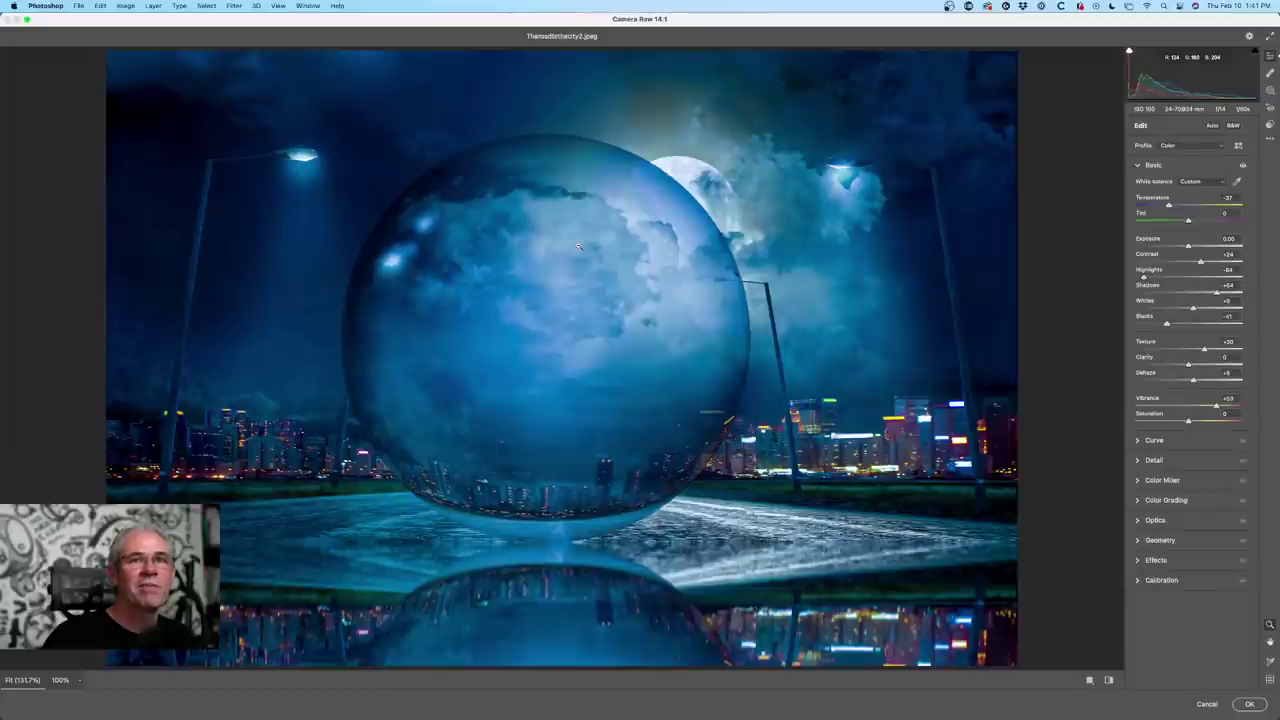
left_click(1269, 91)
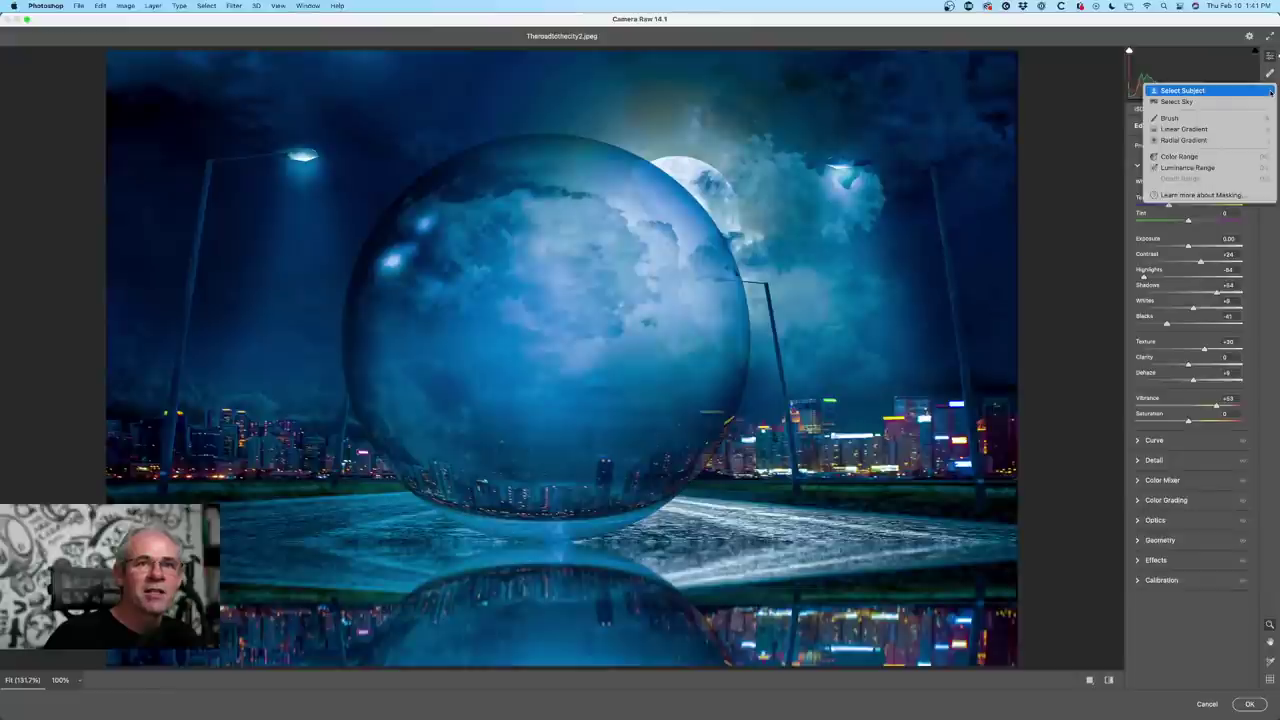
- Draw a radial gradient mask and fit the circle around the glass sphere
left_click(1199, 141)
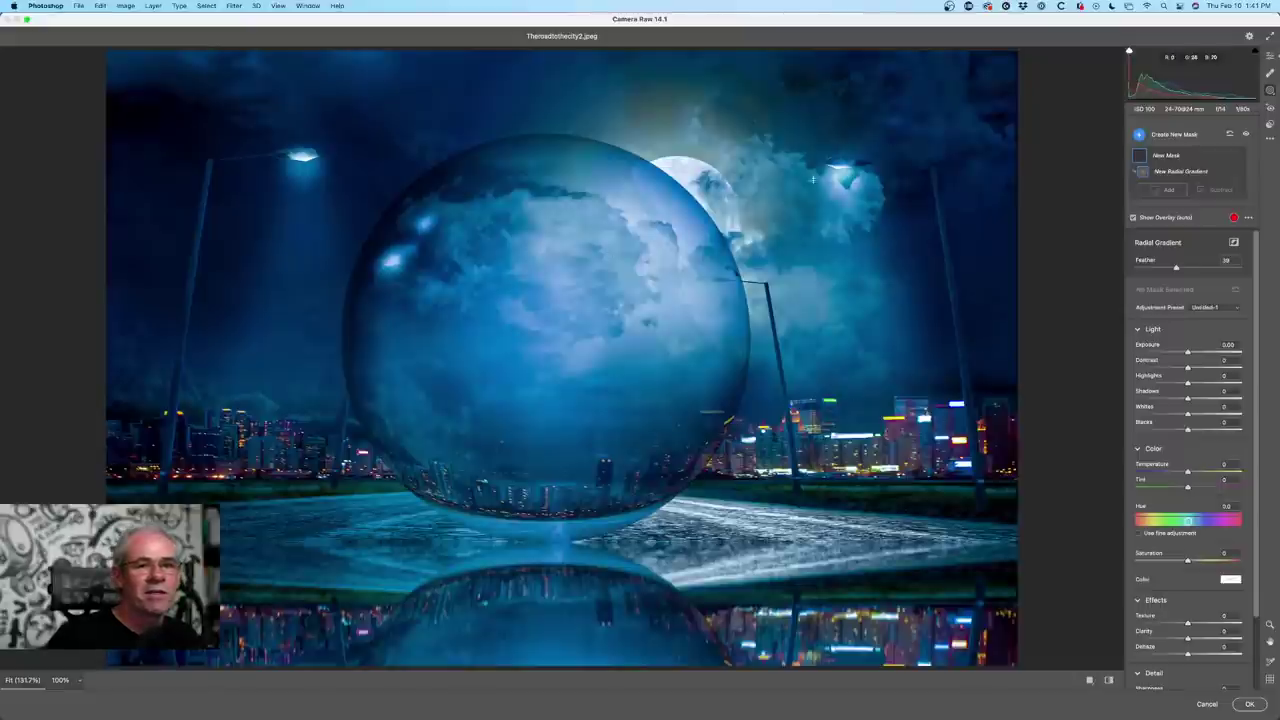
left_click_drag(431, 150, 579, 258)
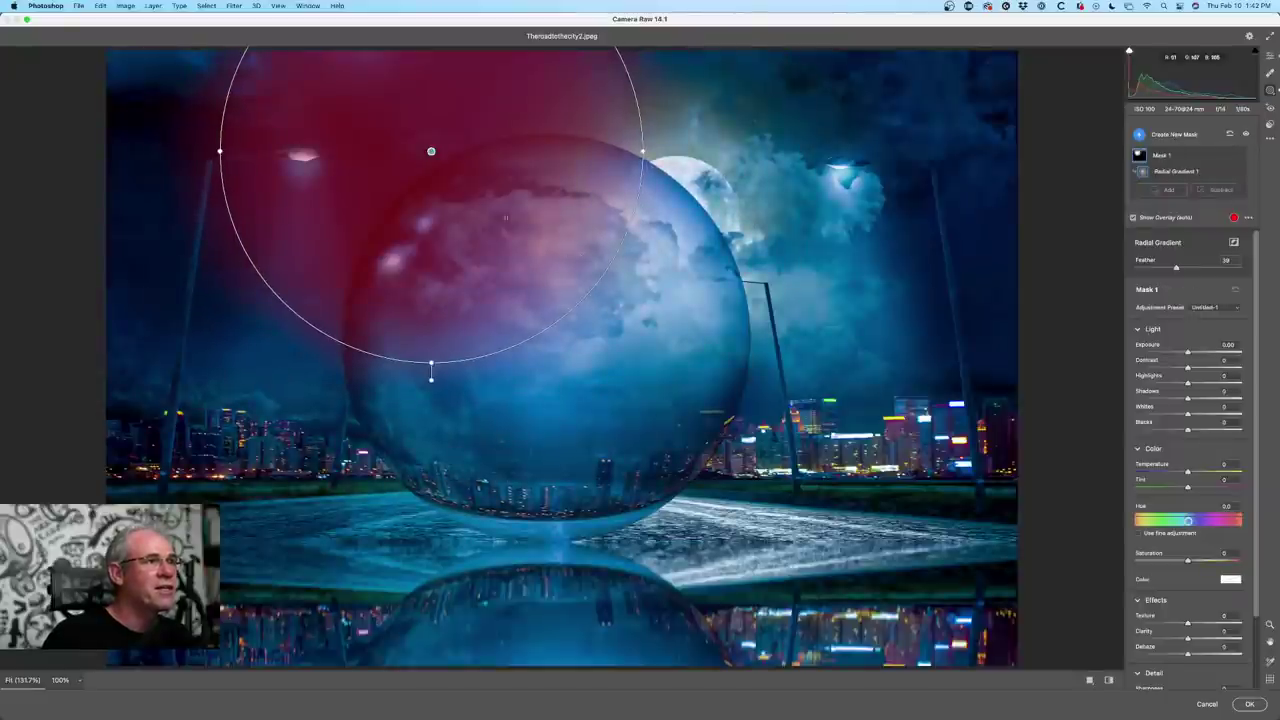
left_click_drag(431, 150, 544, 332)
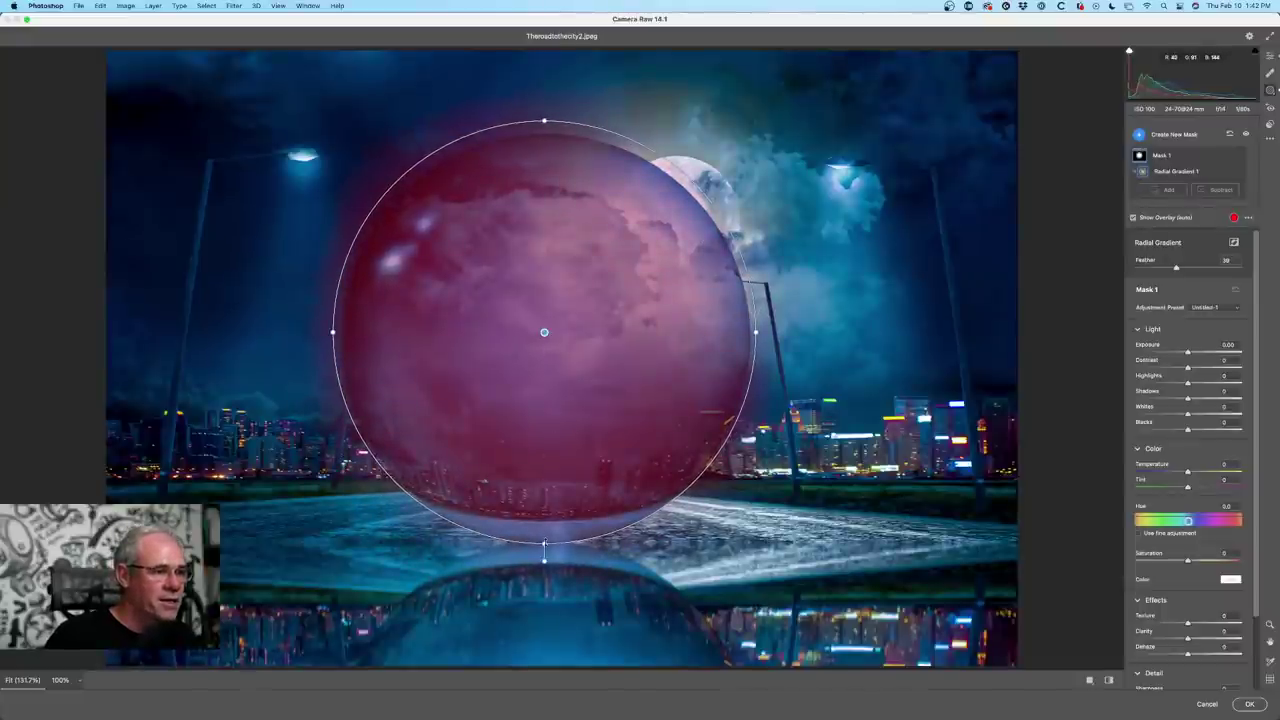
left_click_drag(544, 544, 545, 532)
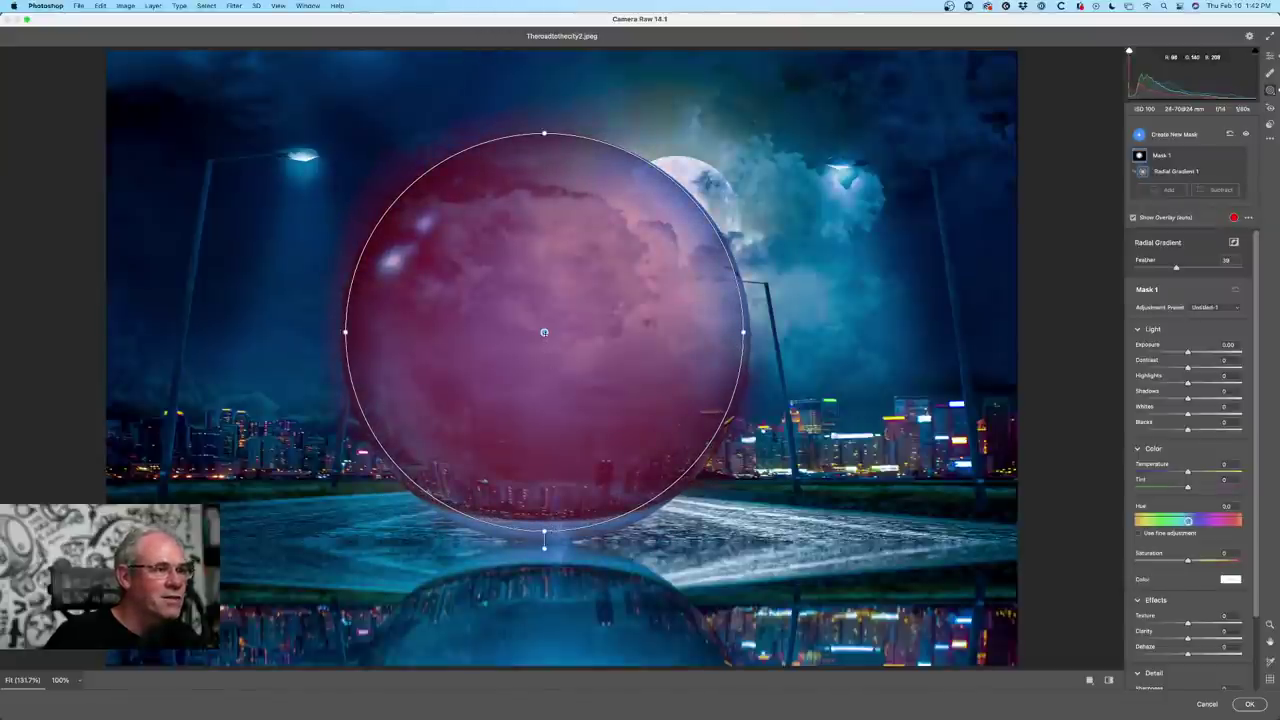
left_click_drag(544, 332, 549, 338)
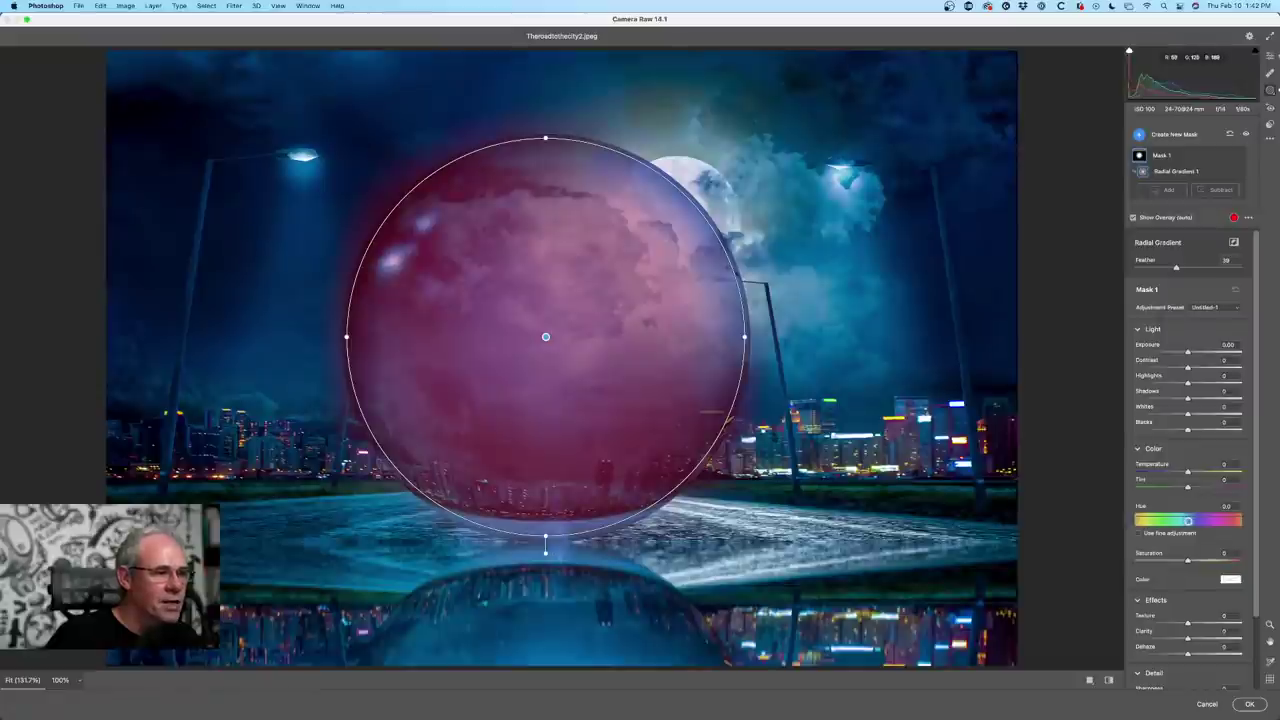
key("alt")
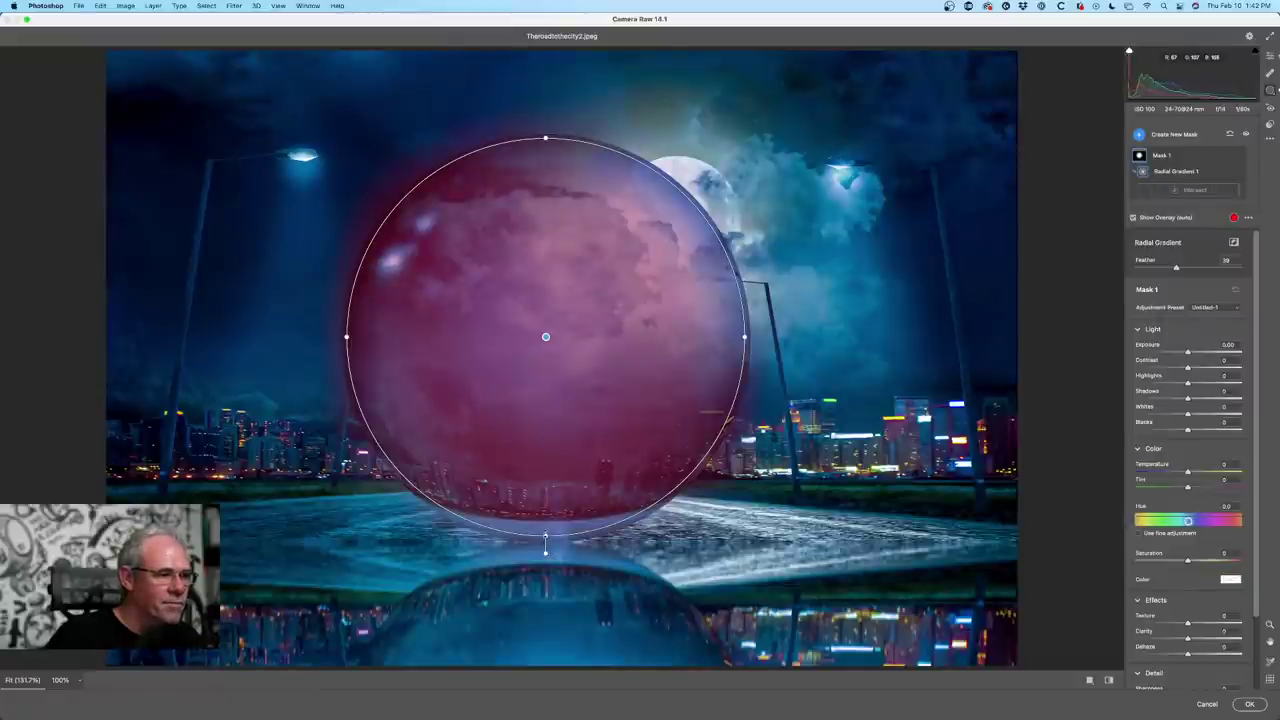
left_click_drag(545, 550, 545, 556)
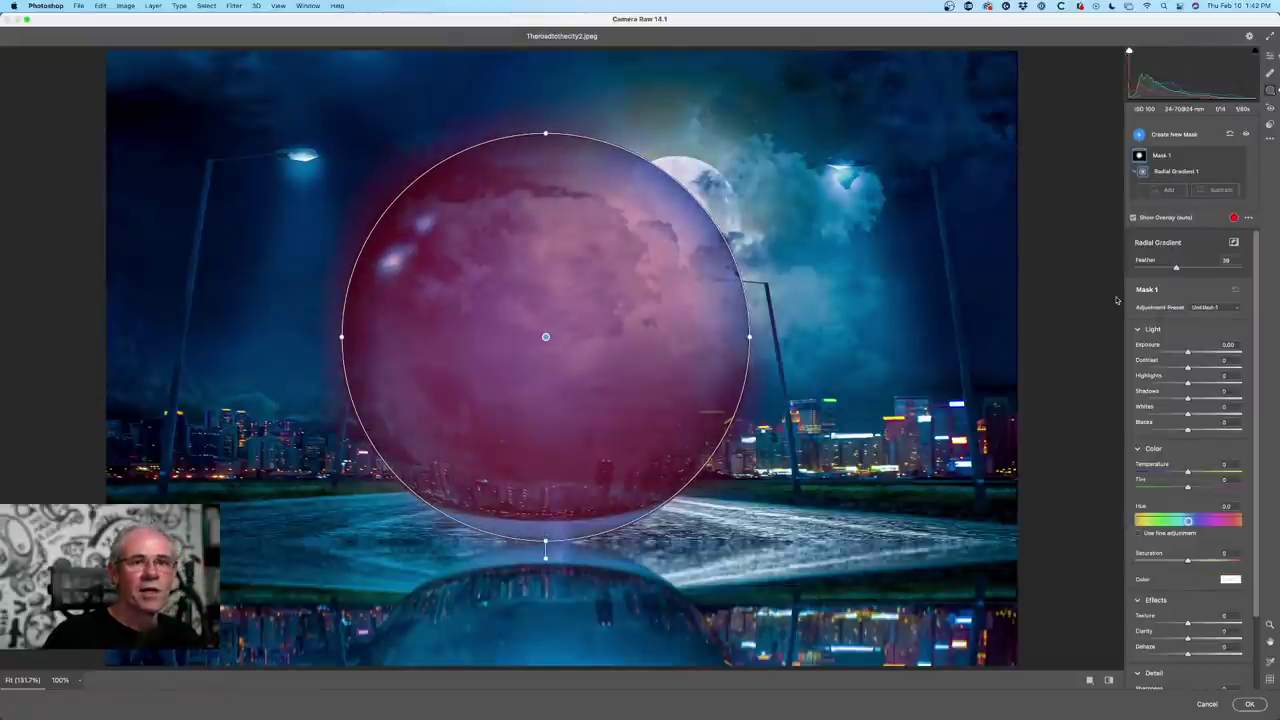
- Raise the masked Exposure to +1.65, feather the edge to about 44, and apply Camera Raw
left_click_drag(1188, 352, 1213, 352)
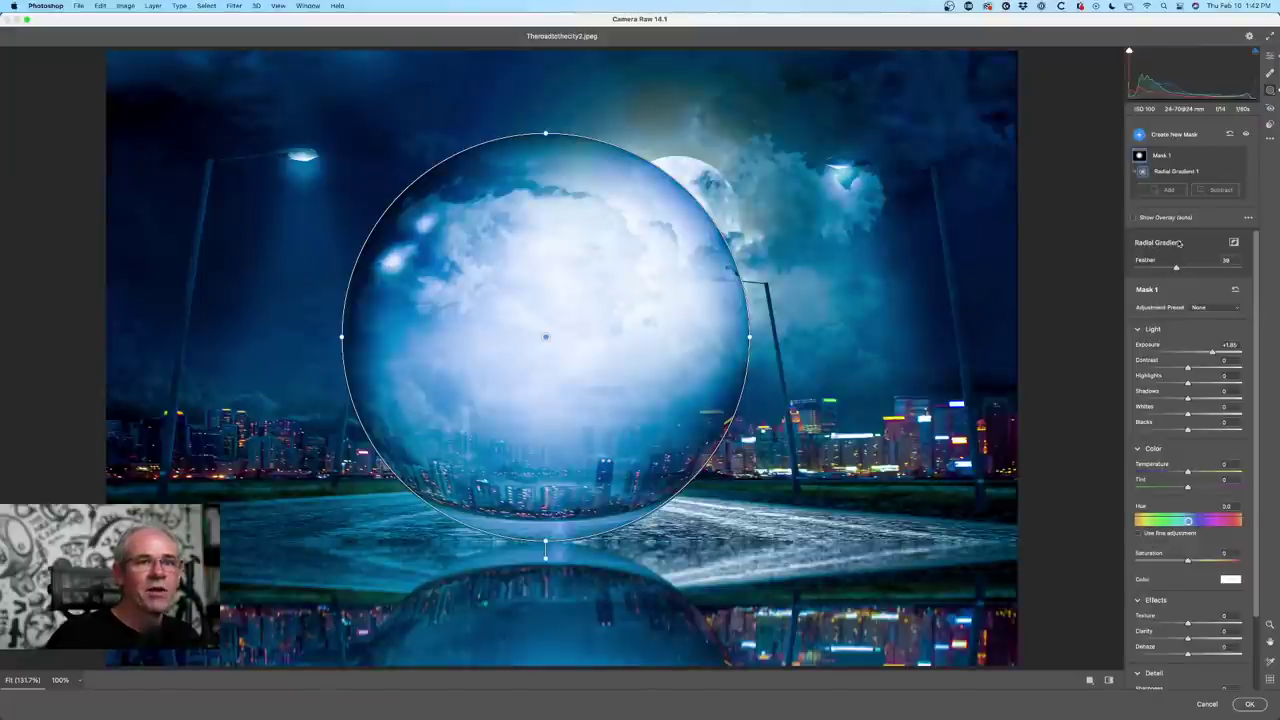
left_click_drag(1176, 268, 1128, 272)
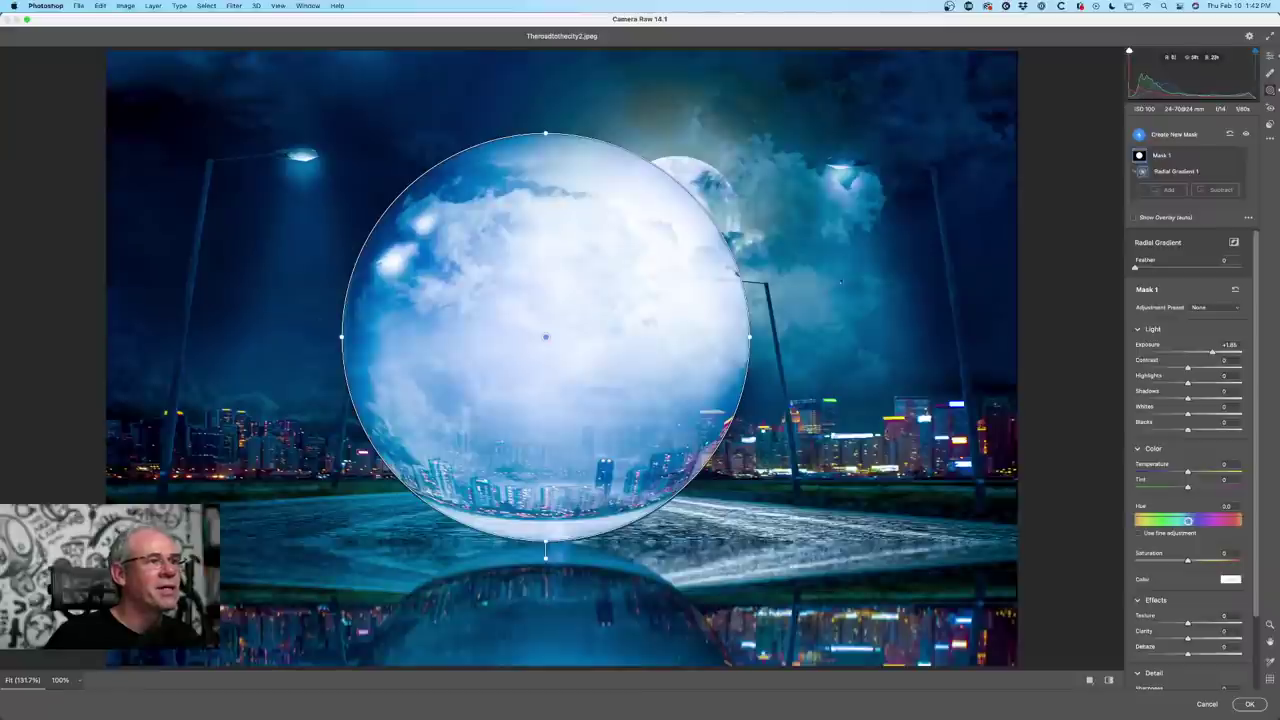
left_click_drag(1139, 268, 1181, 268)
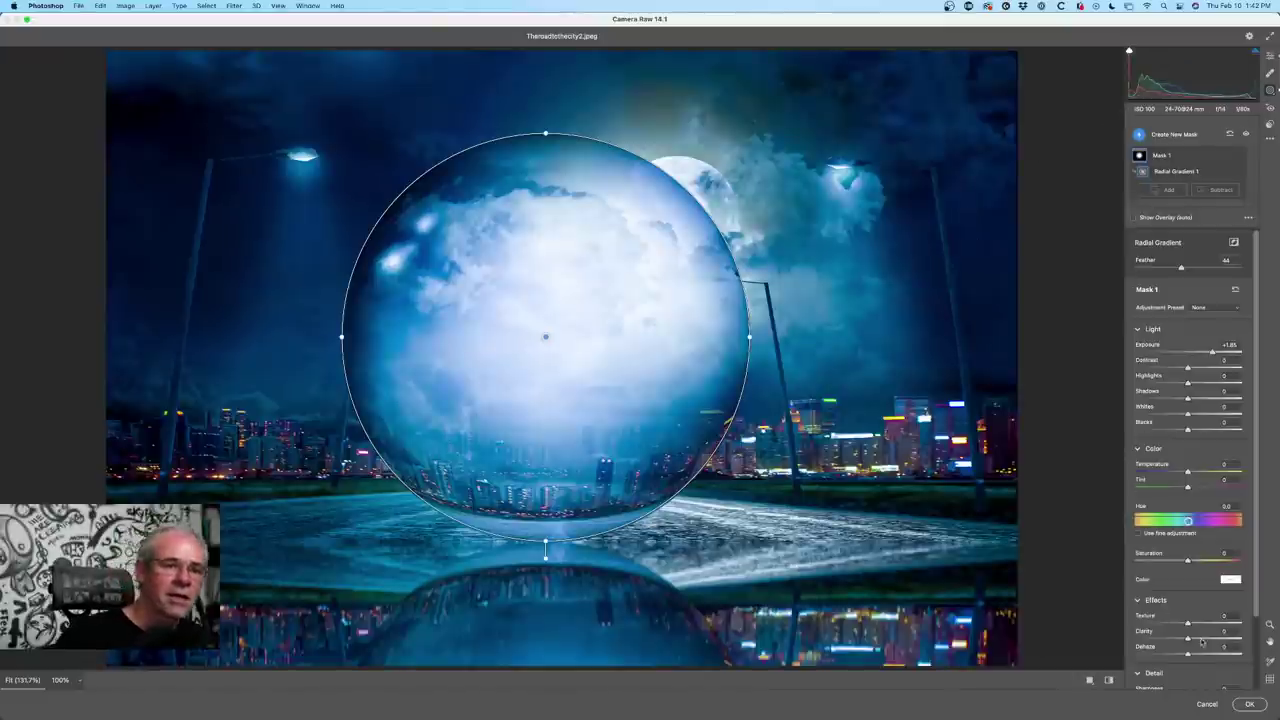
left_click(1249, 704)
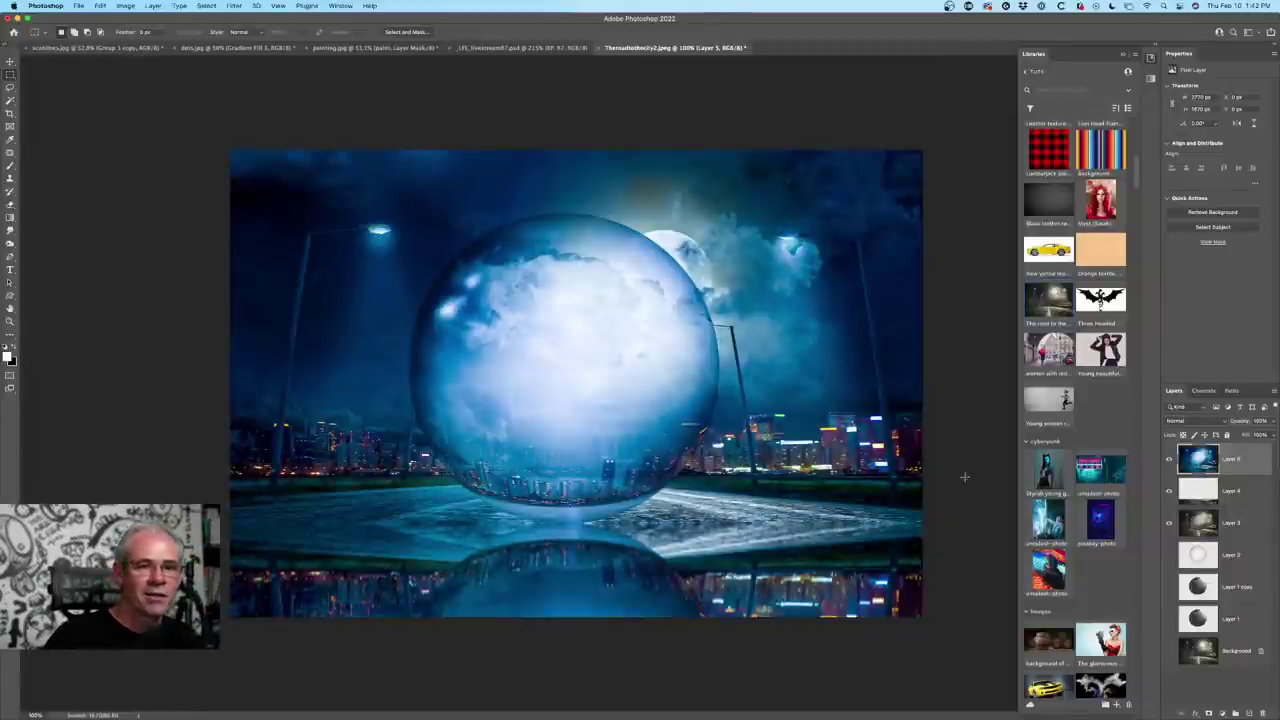
- Duplicate the sphere onto a new Layer 6 and load its circular outline as a selection
left_click(1200, 588, "super")
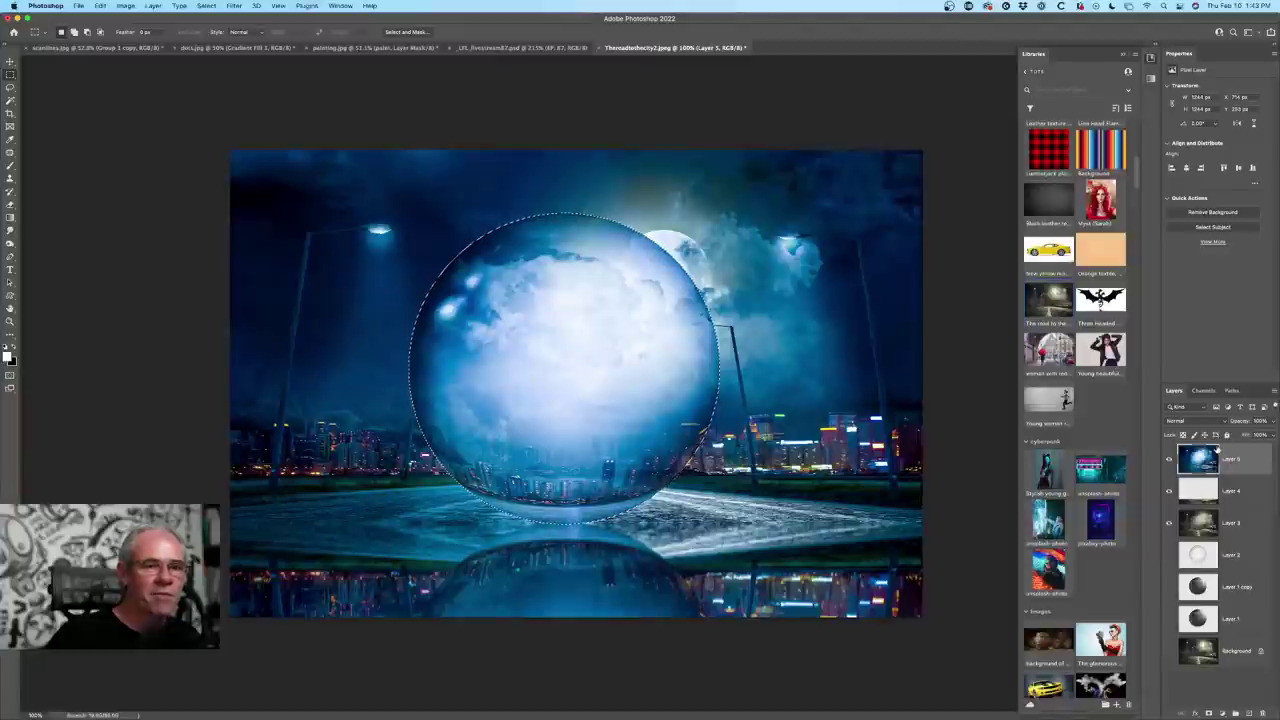
key("super+j")
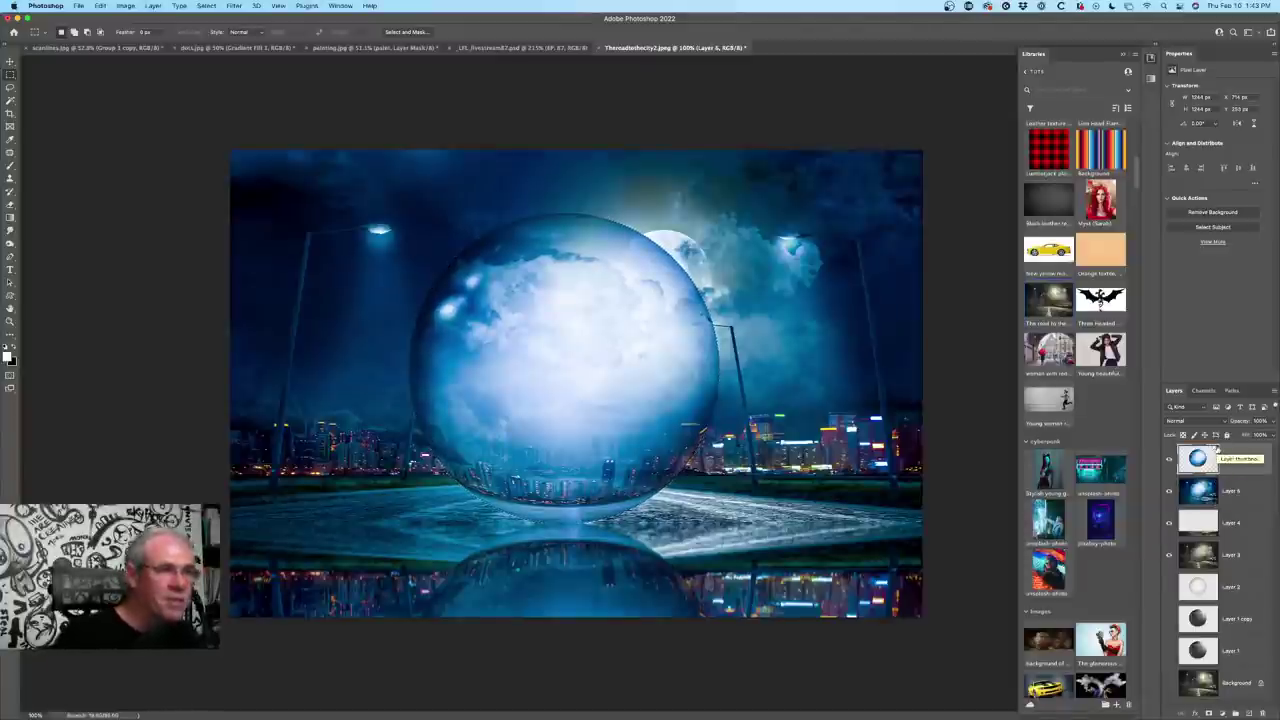
left_click(1169, 491)
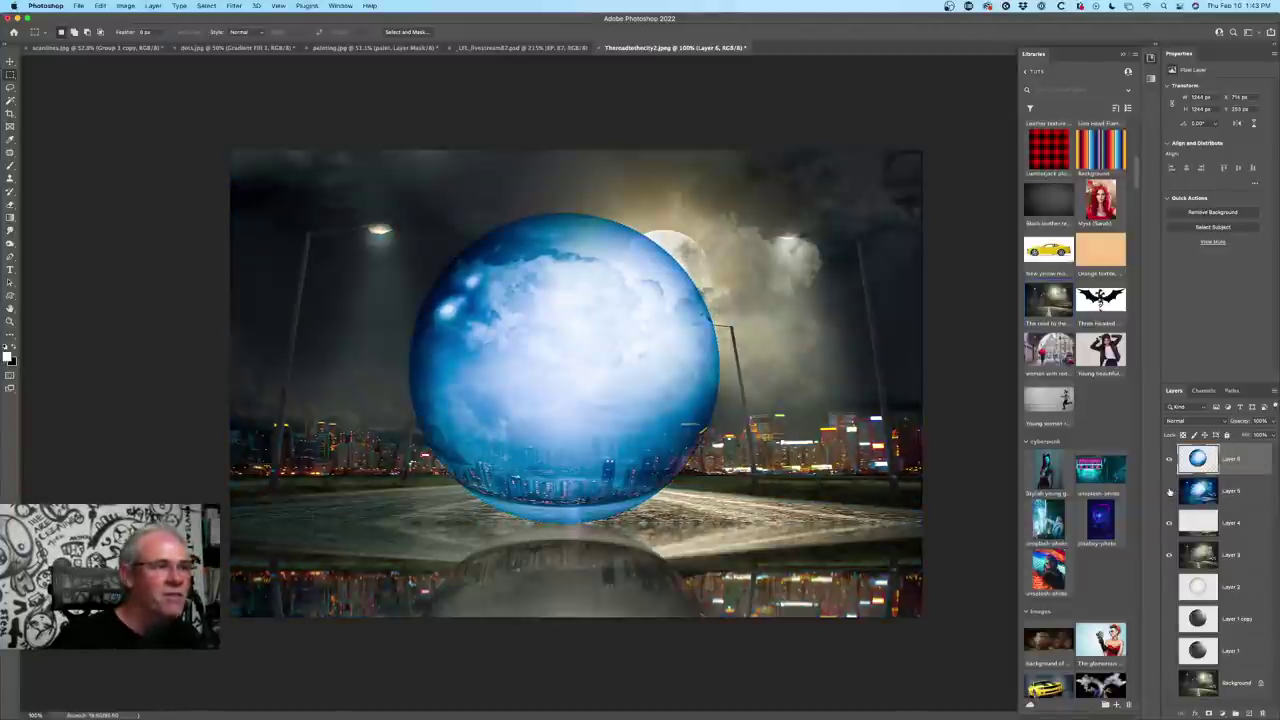
left_click(1169, 491)
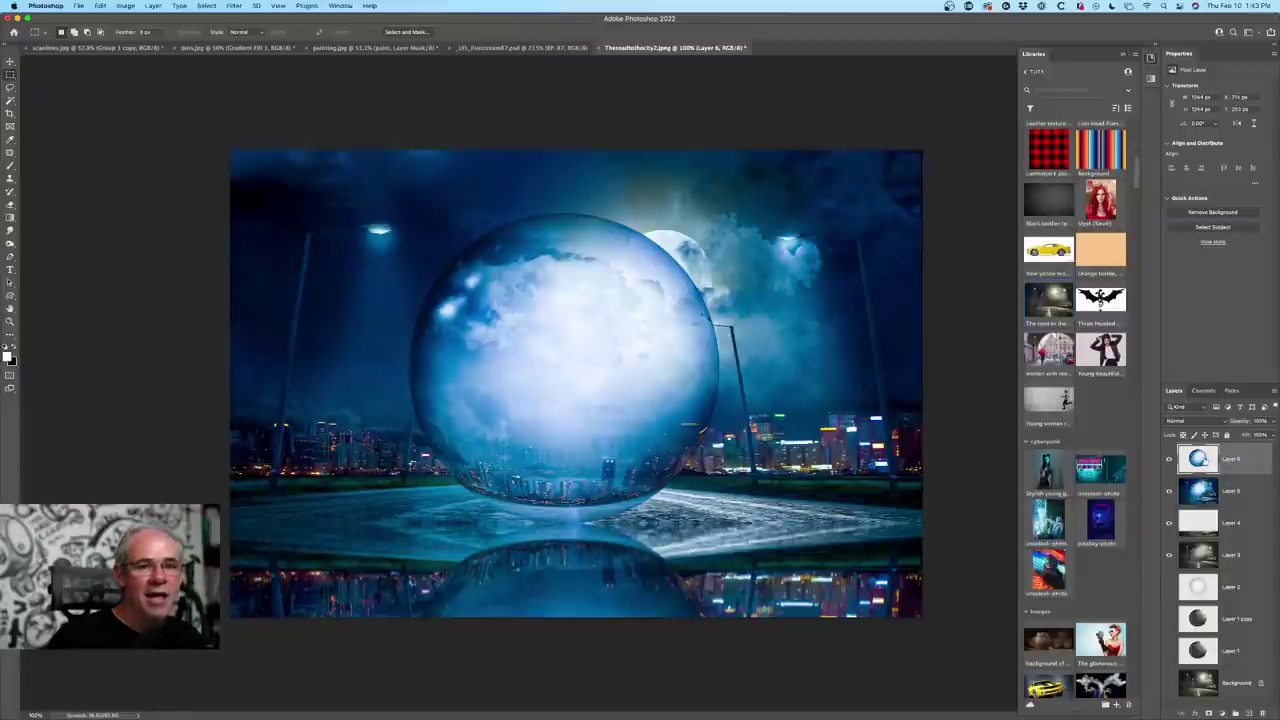
left_click(1199, 459, "super")
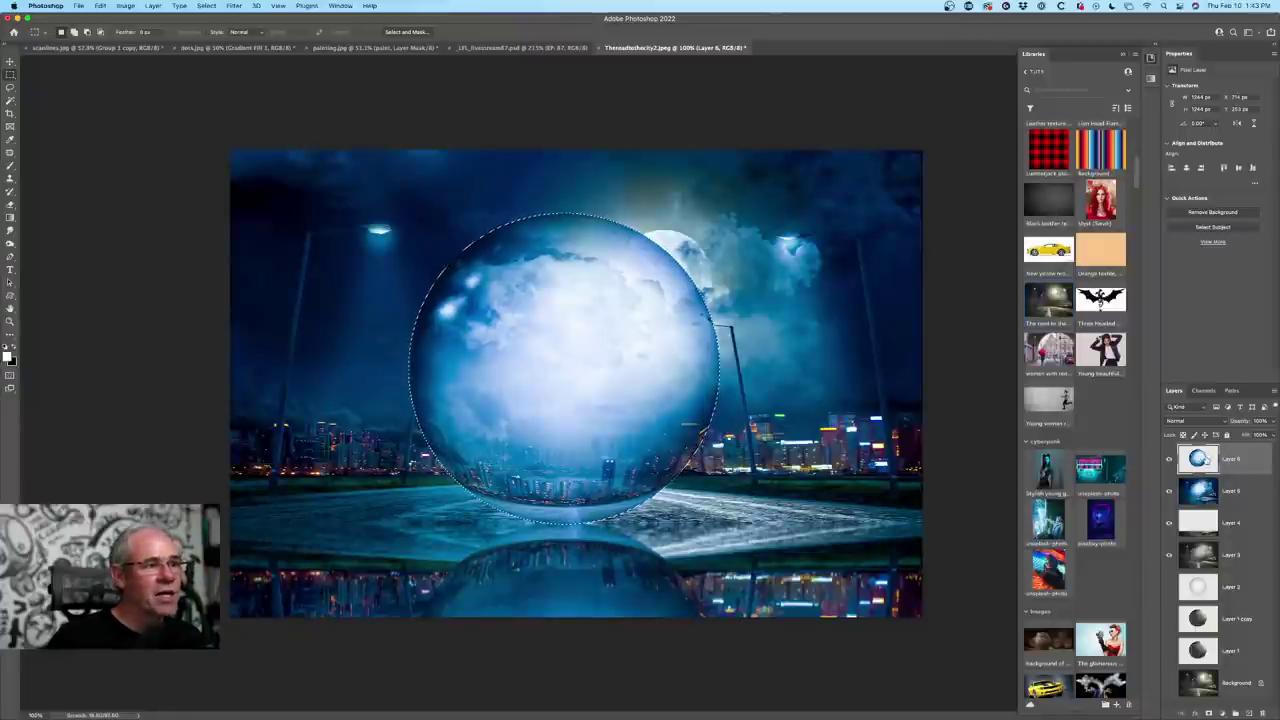
- Browse the Filter menu for an effect to apply to the sphere copy
left_click(234, 5)
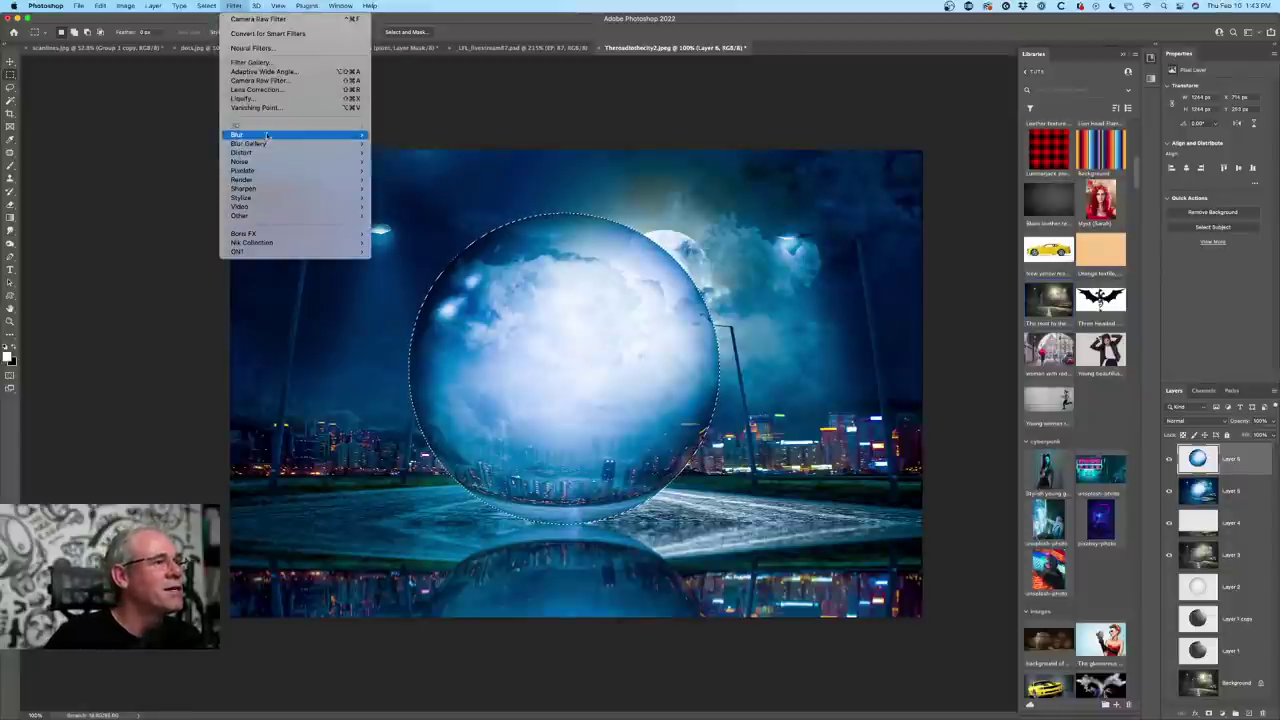
mouse_move(267, 161)
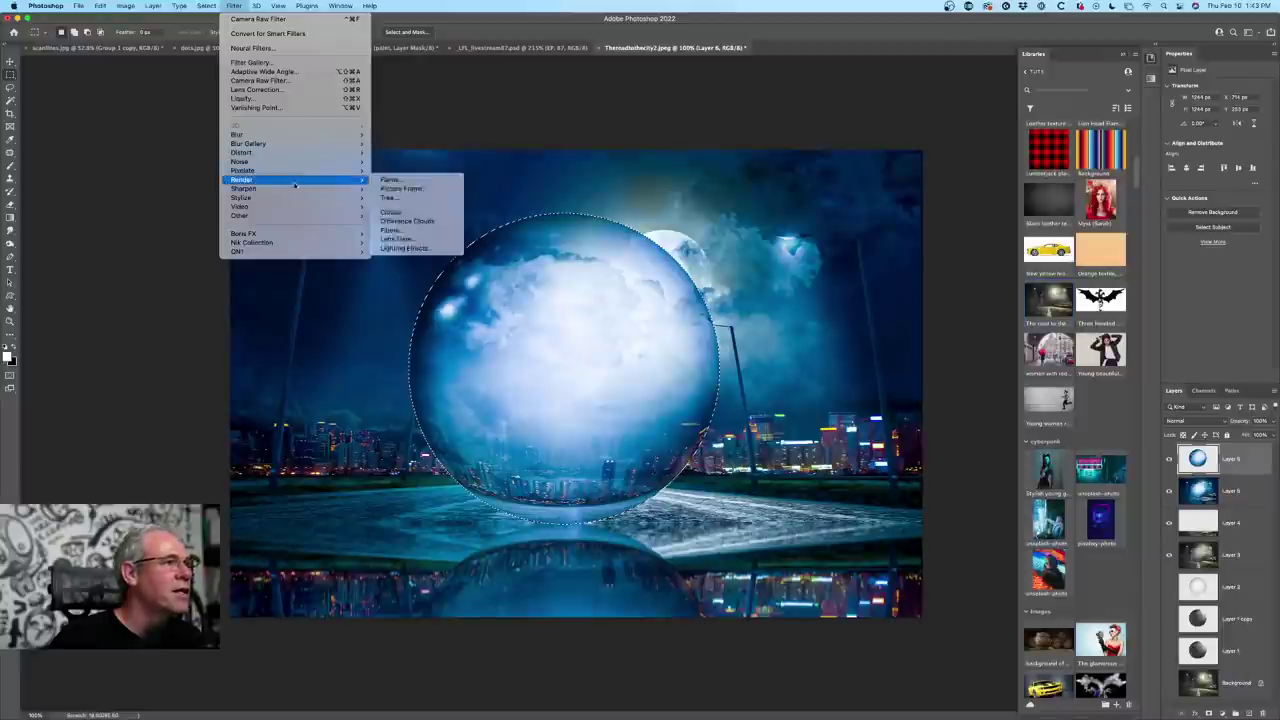
mouse_move(297, 197)
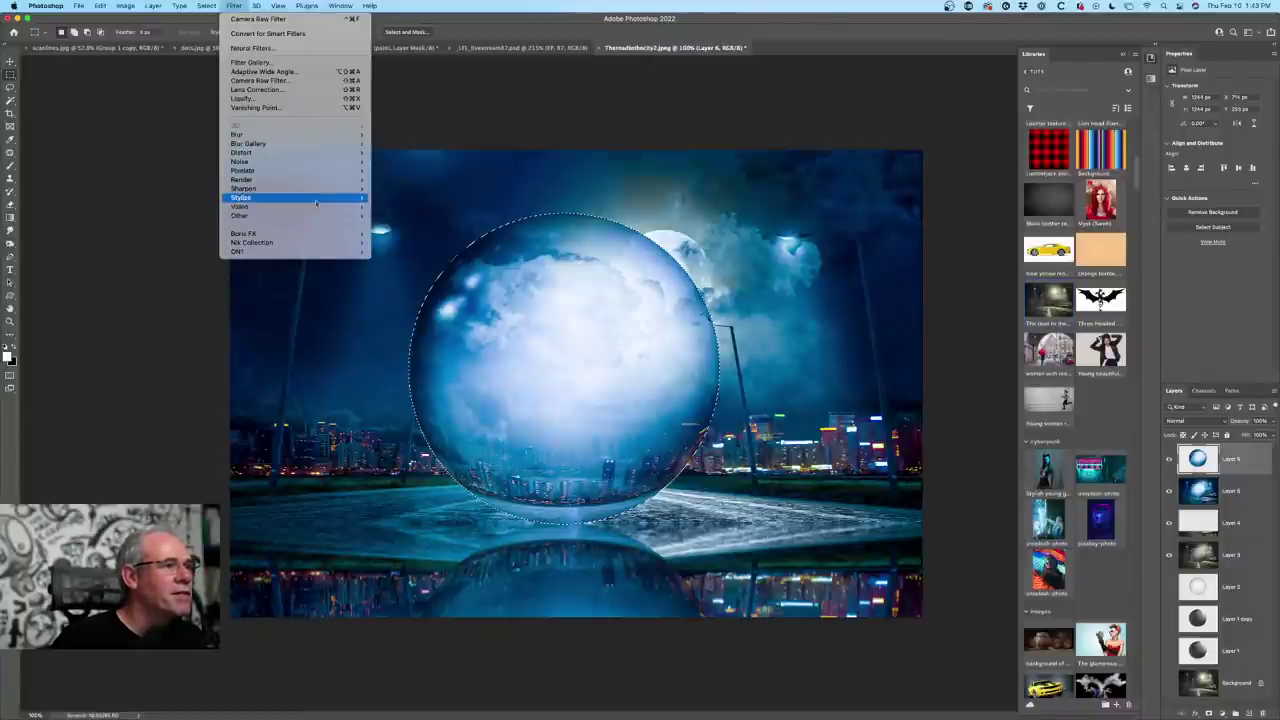
mouse_move(330, 173)
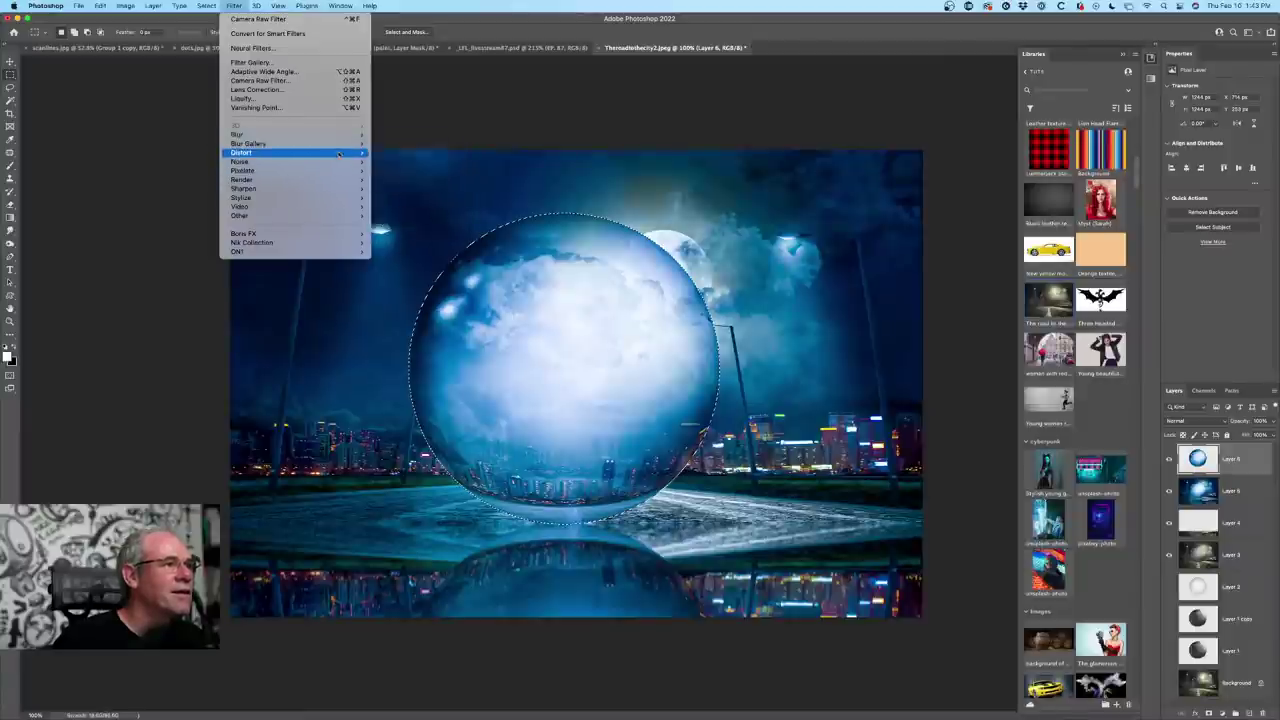
- Apply the Artistic Plastic Wrap filter to the sphere copy with low highlight strength
left_click(305, 64)
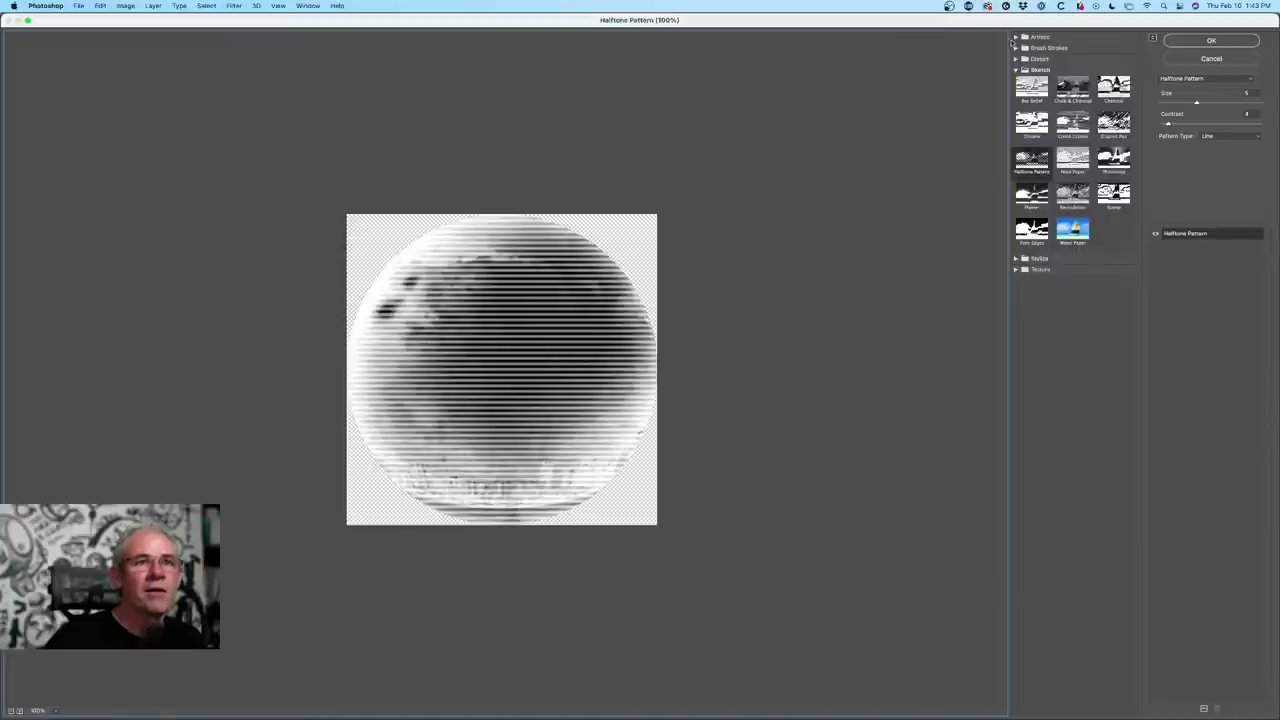
left_click(1014, 38)
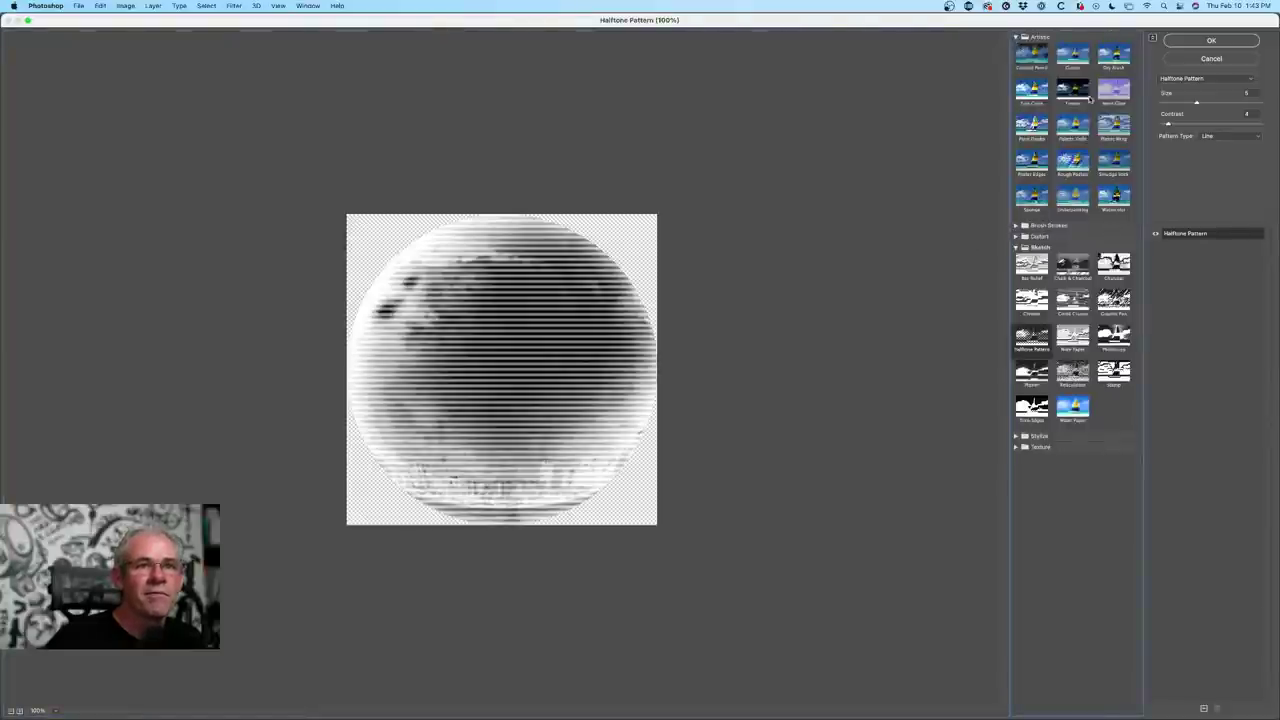
left_click(1114, 126)
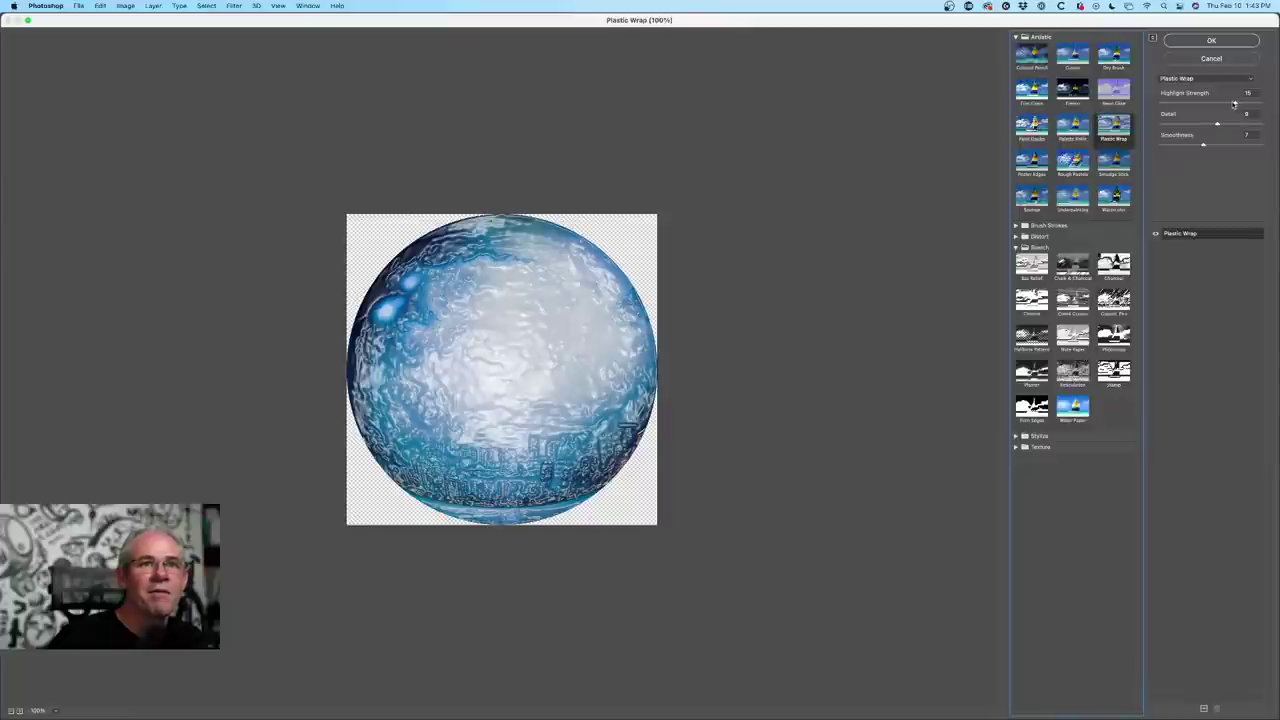
left_click_drag(1234, 103, 1262, 147)
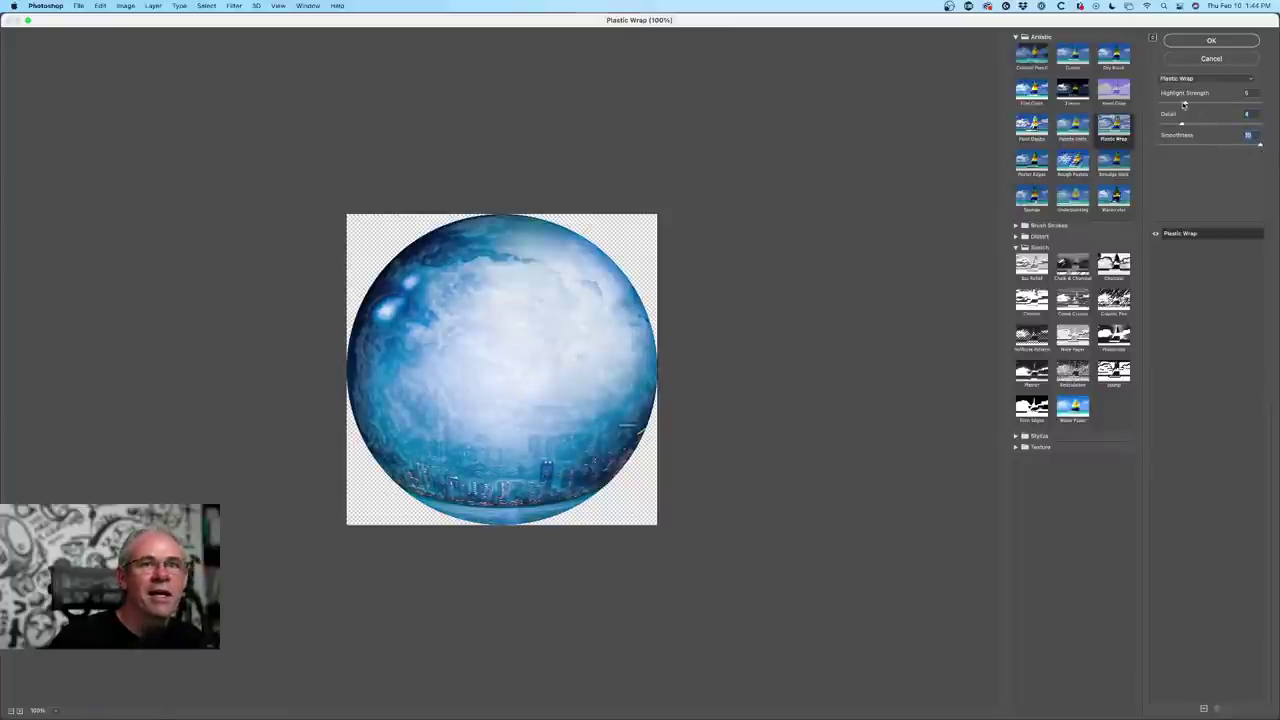
mouse_move(1187, 104)
left_mouse_down()
mouse_move(1228, 104)
mouse_move(1158, 127)
mouse_move(1225, 128)
mouse_move(1190, 130)
mouse_move(1228, 103)
mouse_move(1160, 104)
mouse_move(1182, 104)
left_mouse_up()
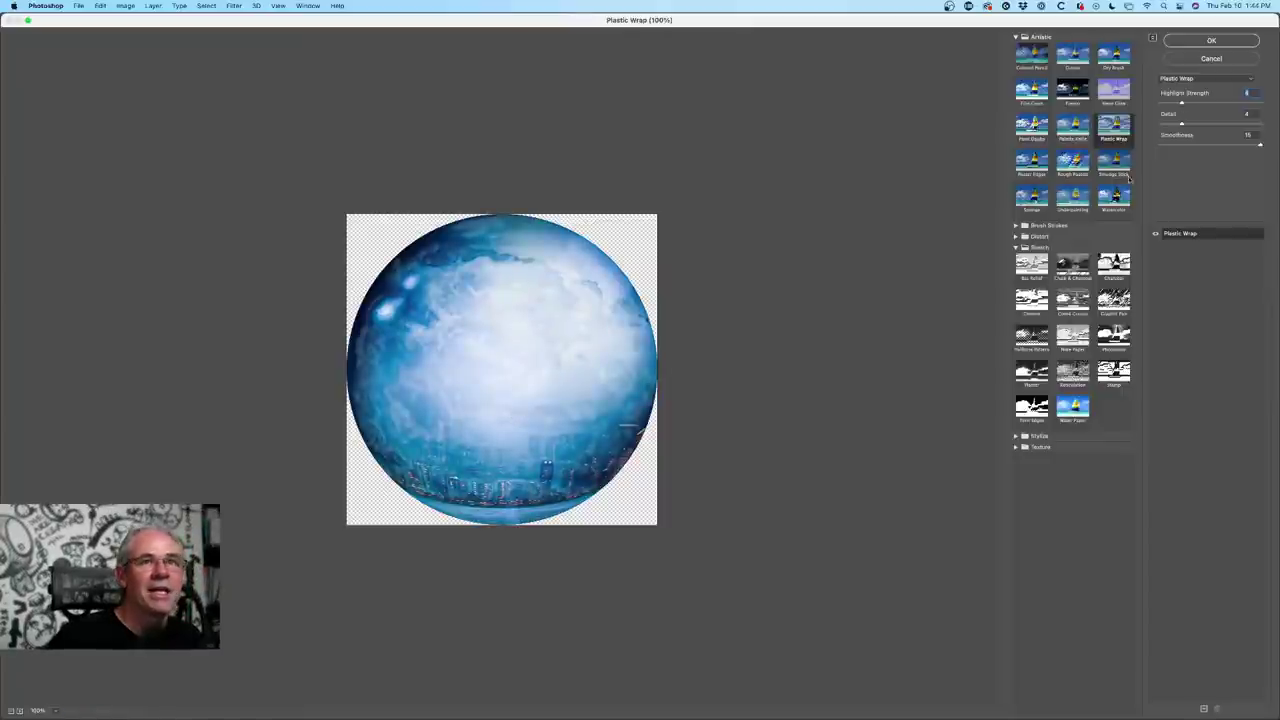
left_click(1211, 42)
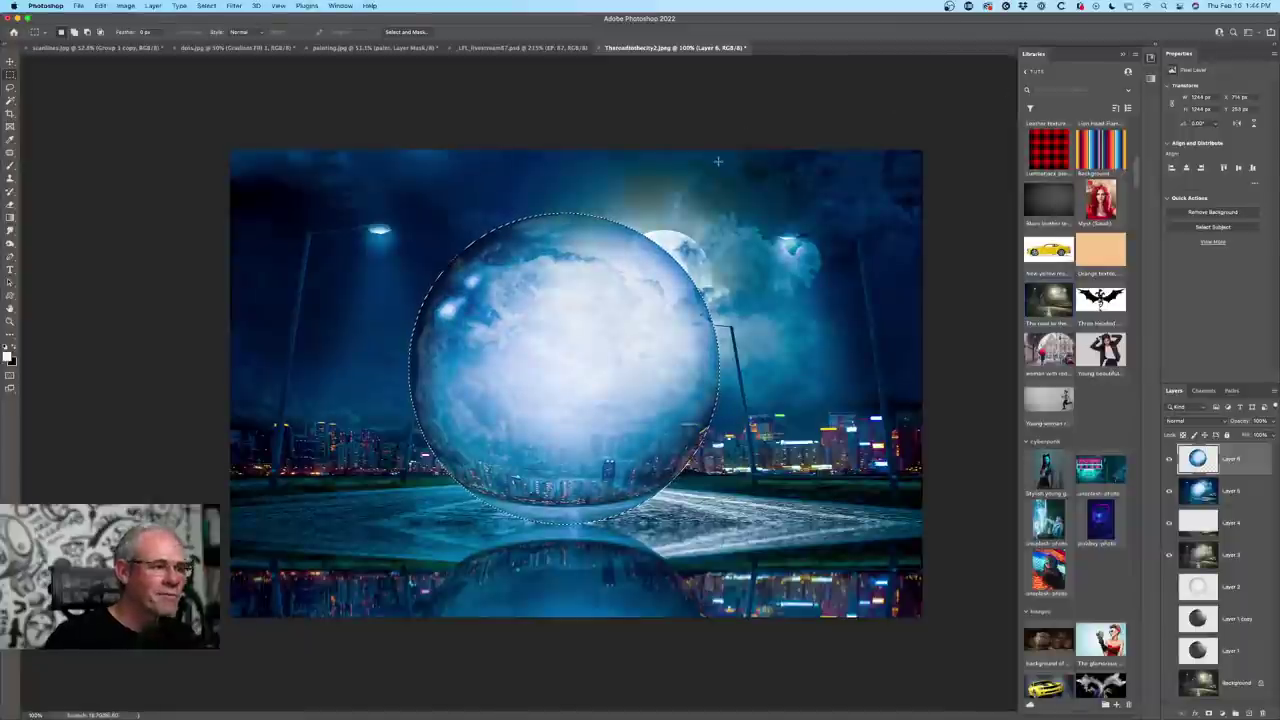
- Deselect, then add an Outer Glow layer style to Layer 6's sphere and move its dialog aside
key("super+d")
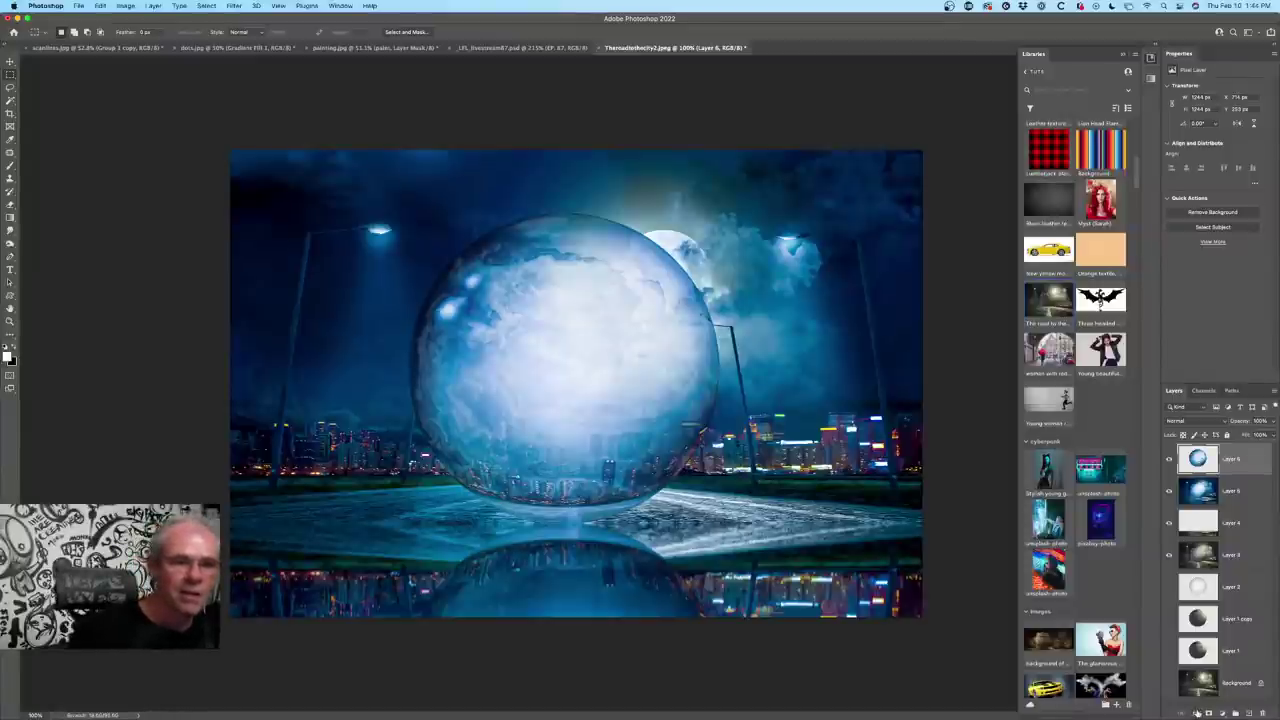
left_click(1197, 712)
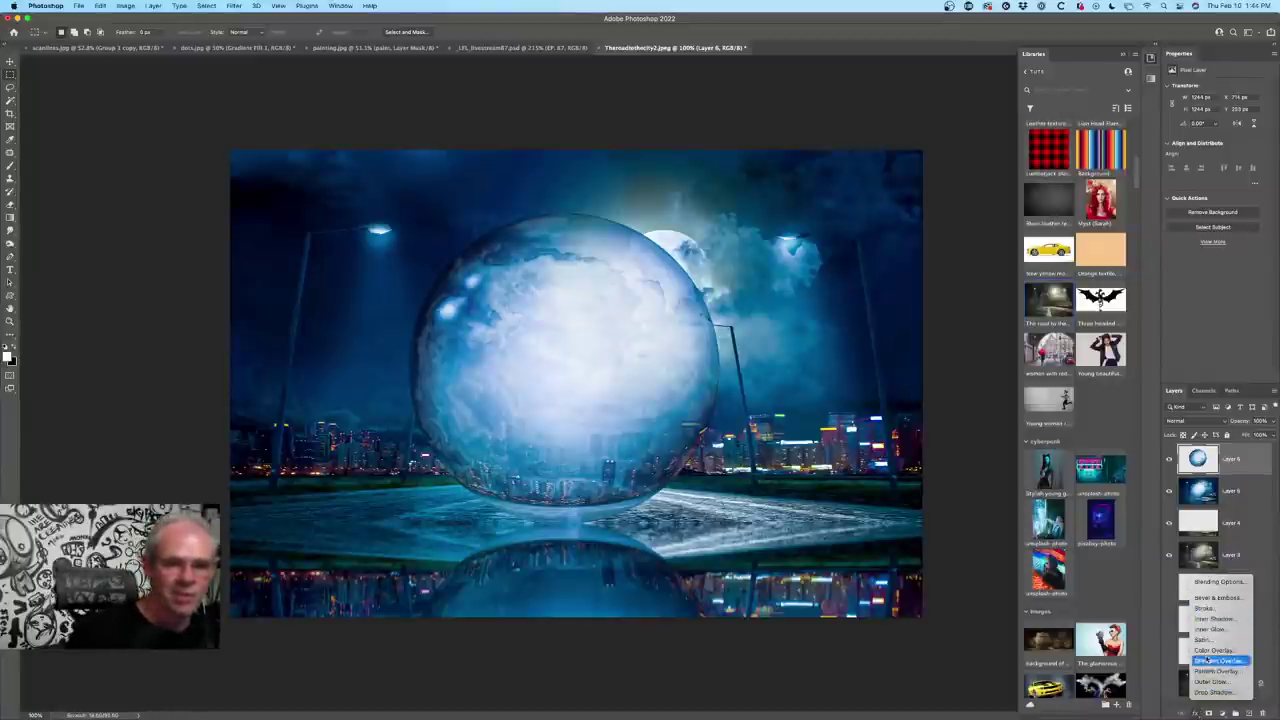
left_click(1212, 682)
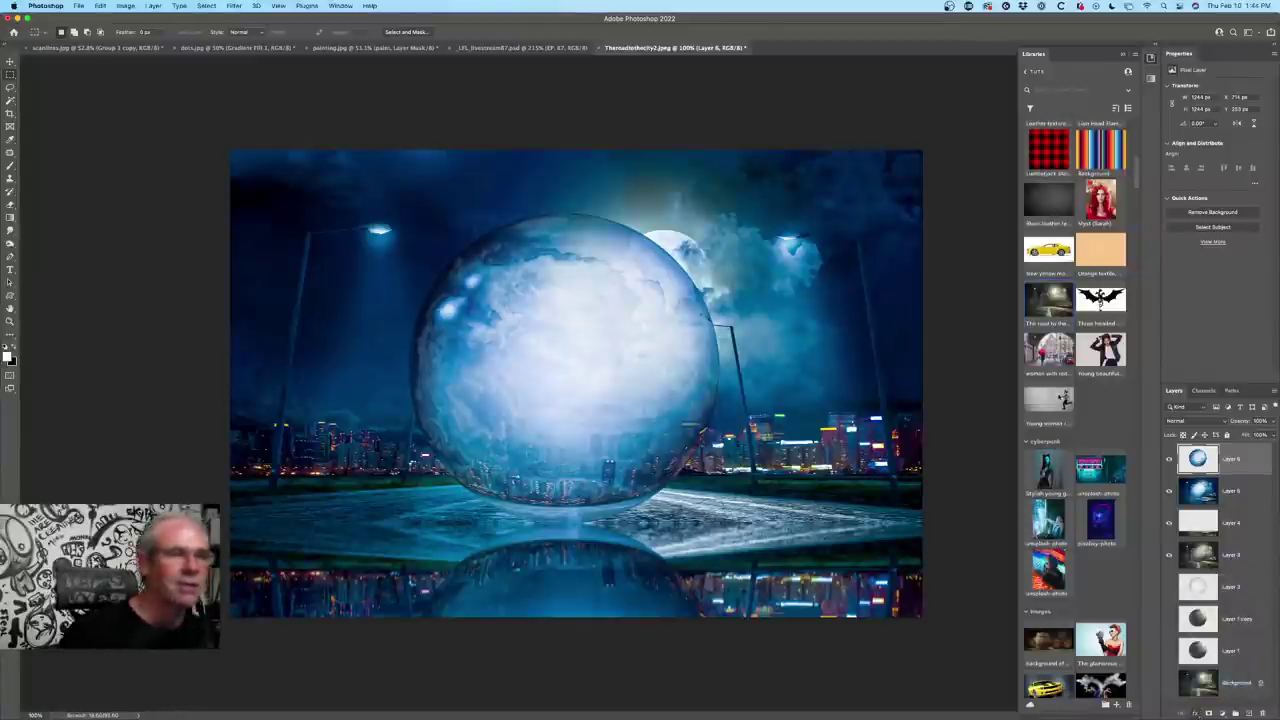
left_click_drag(608, 180, 934, 115)
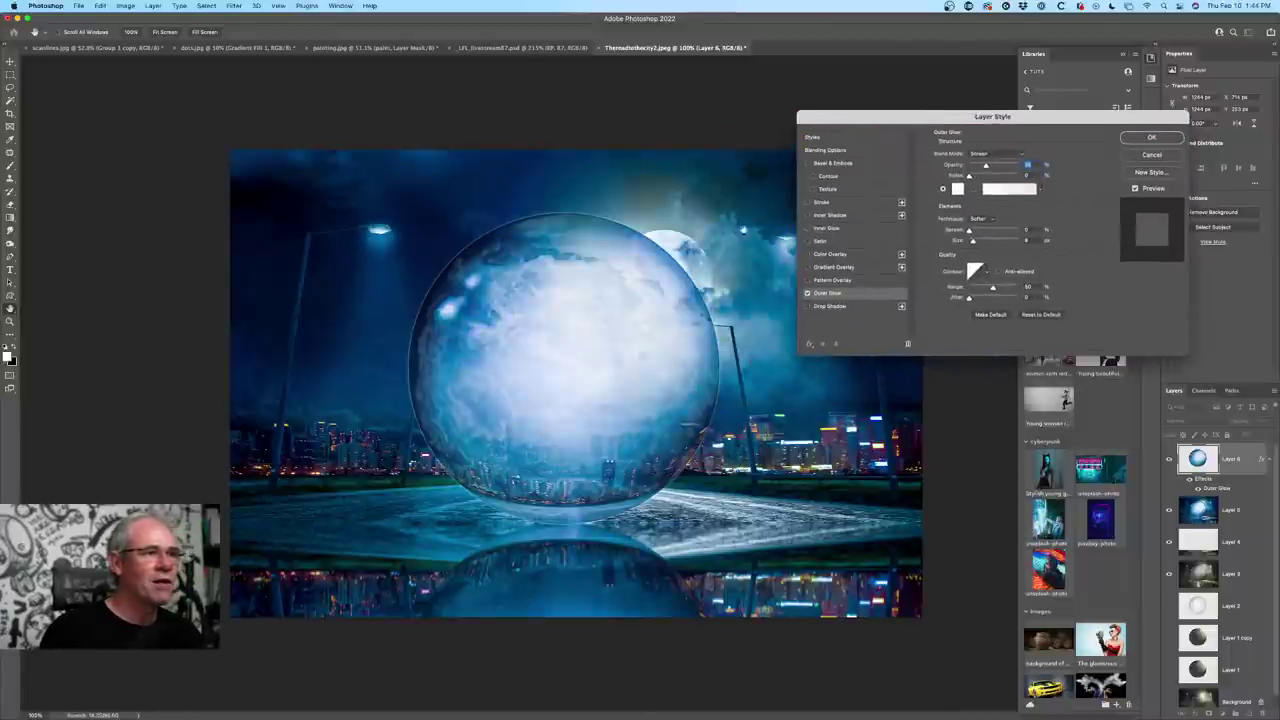
- Change the Outer Glow colour to light blue
left_click(957, 188)
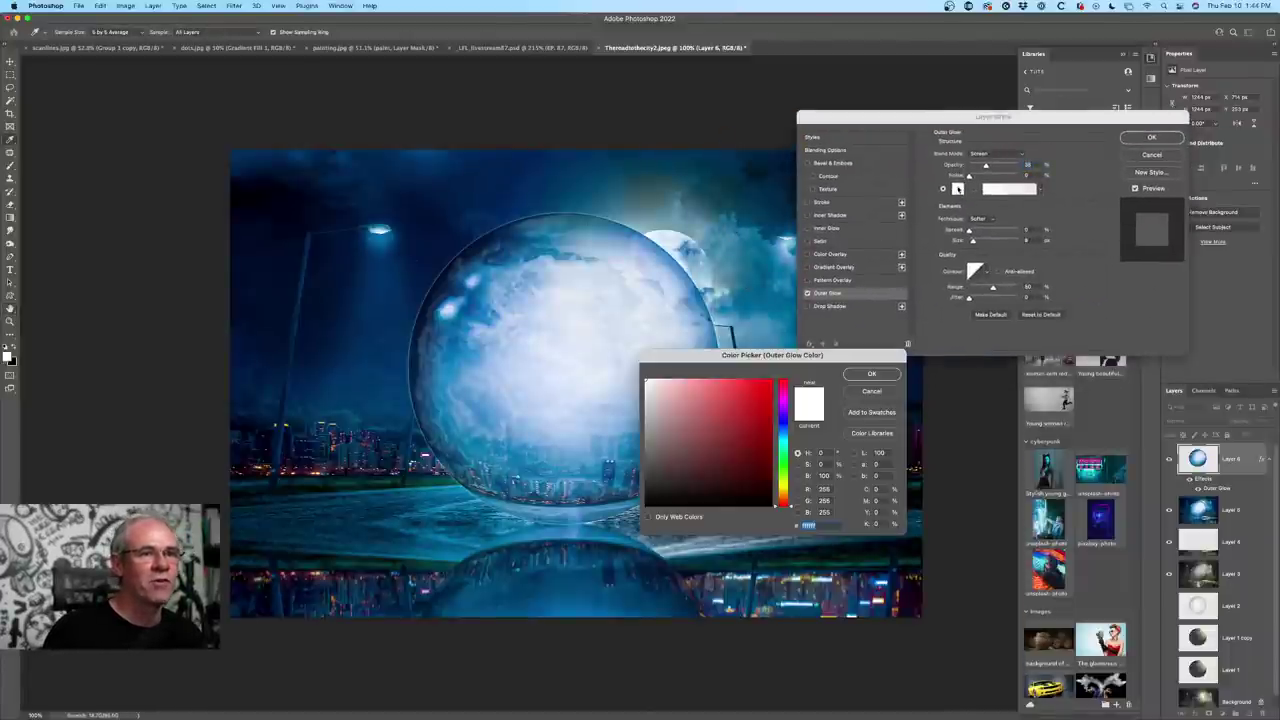
left_click(783, 432)
mouse_move(700, 390)
left_mouse_down()
mouse_move(705, 425)
mouse_move(703, 380)
left_mouse_up()
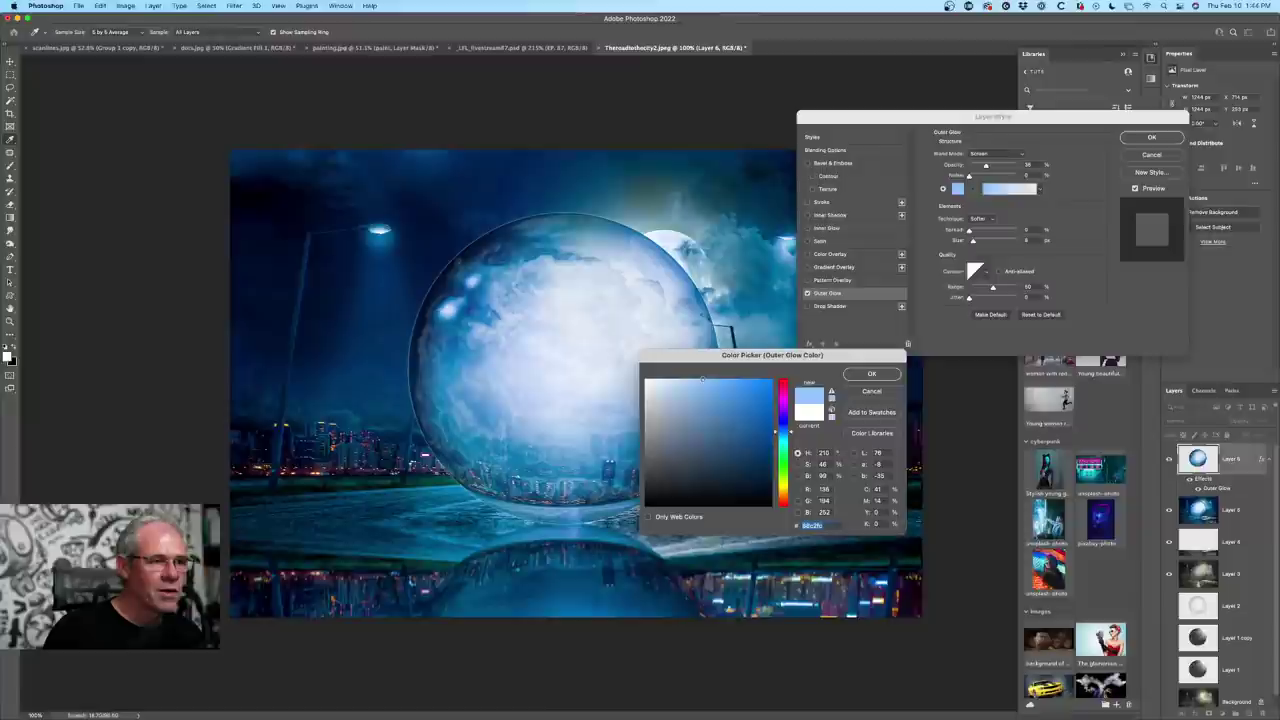
left_click(872, 374)
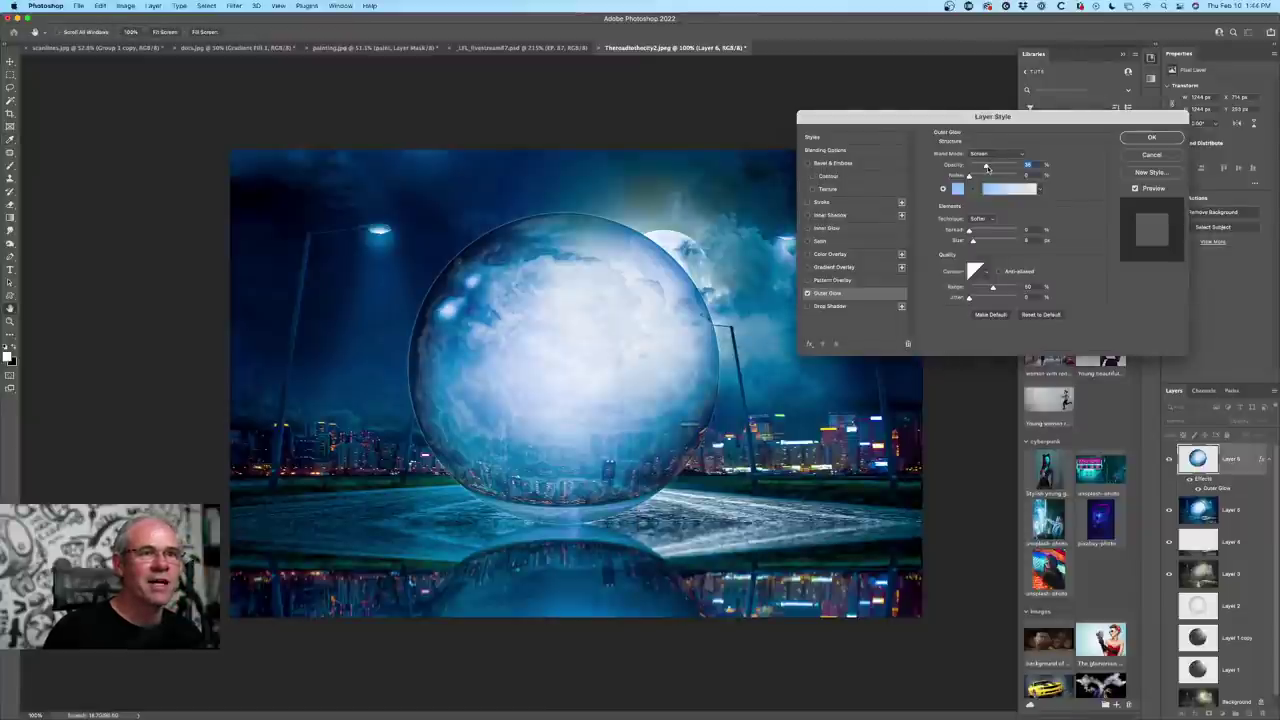
- Raise glow opacity to 100%, enlarge its size and spread, leave noise at zero, and add a Drop Shadow
left_click_drag(987, 168, 1045, 164)
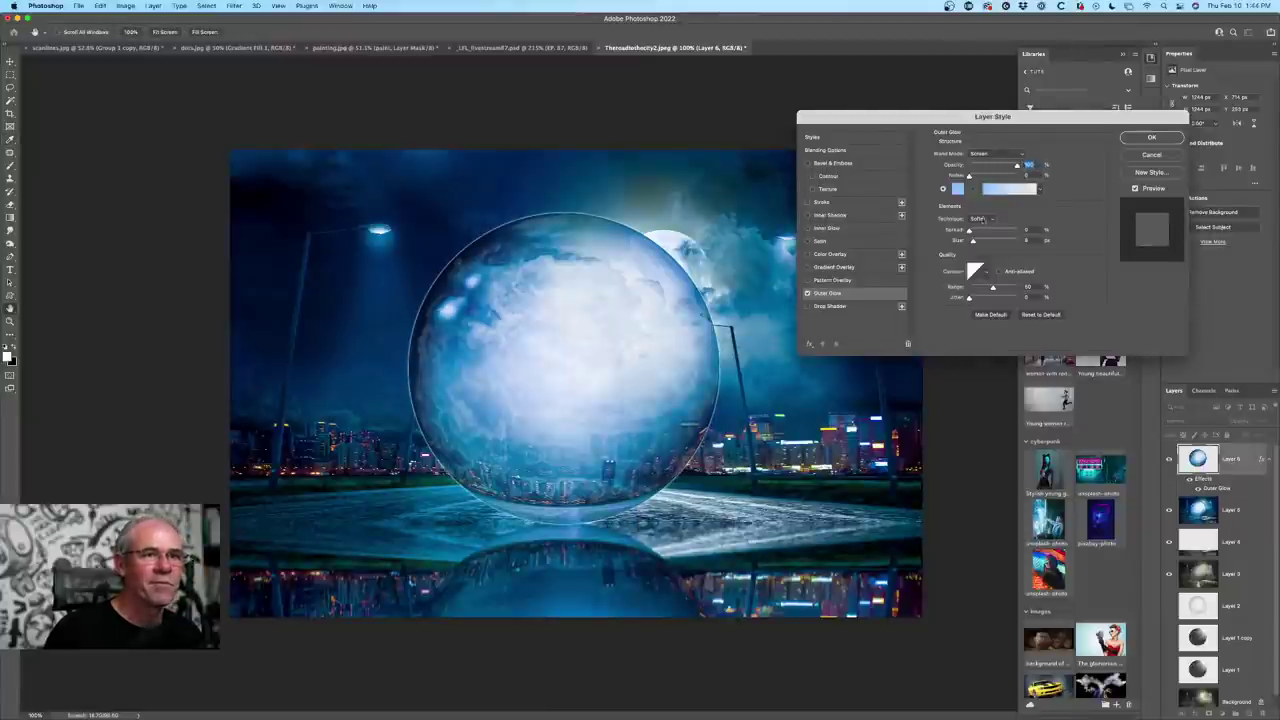
left_click_drag(973, 242, 999, 240)
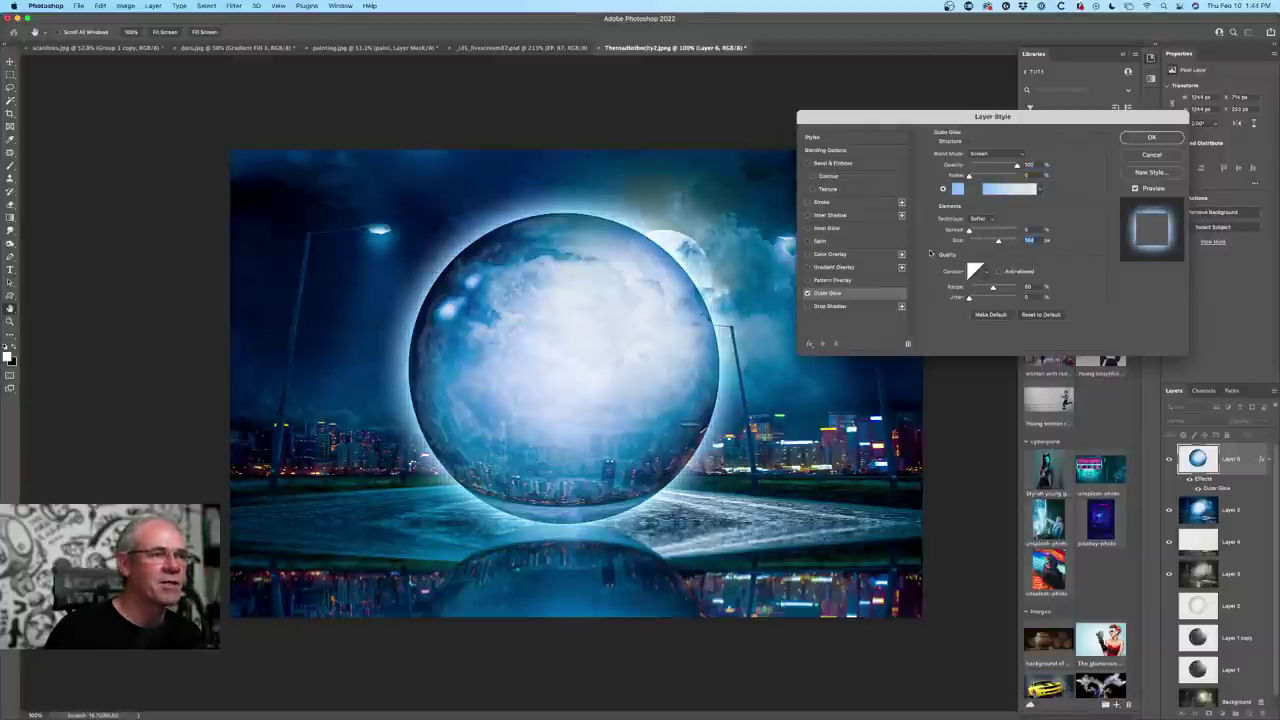
left_click_drag(969, 231, 975, 231)
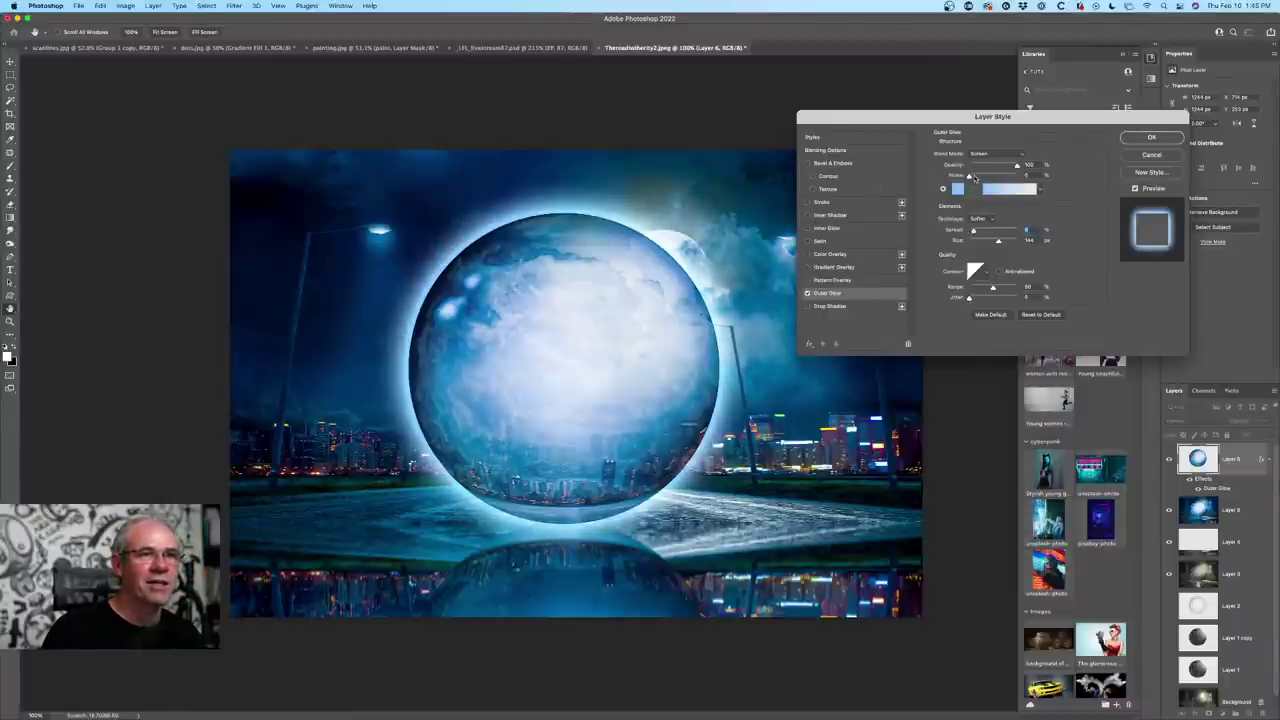
mouse_move(970, 178)
left_mouse_down()
mouse_move(1017, 176)
mouse_move(985, 177)
left_mouse_up()
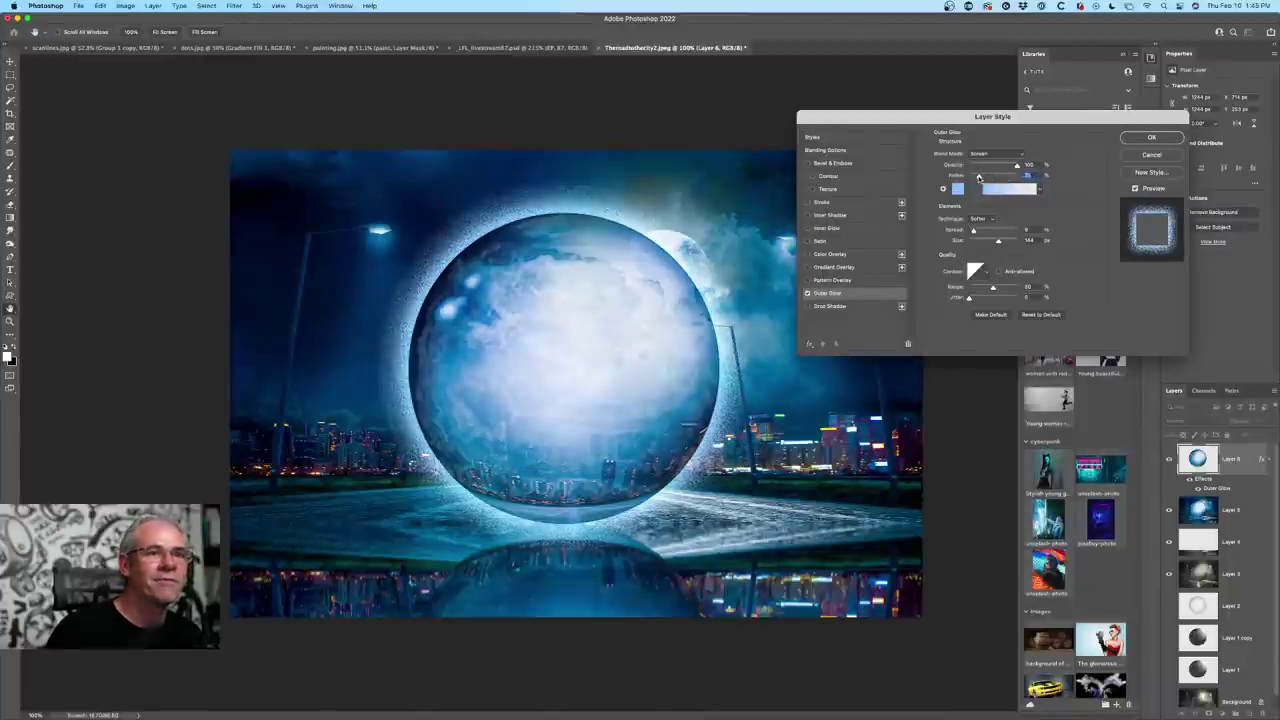
left_click_drag(979, 177, 620, 228)
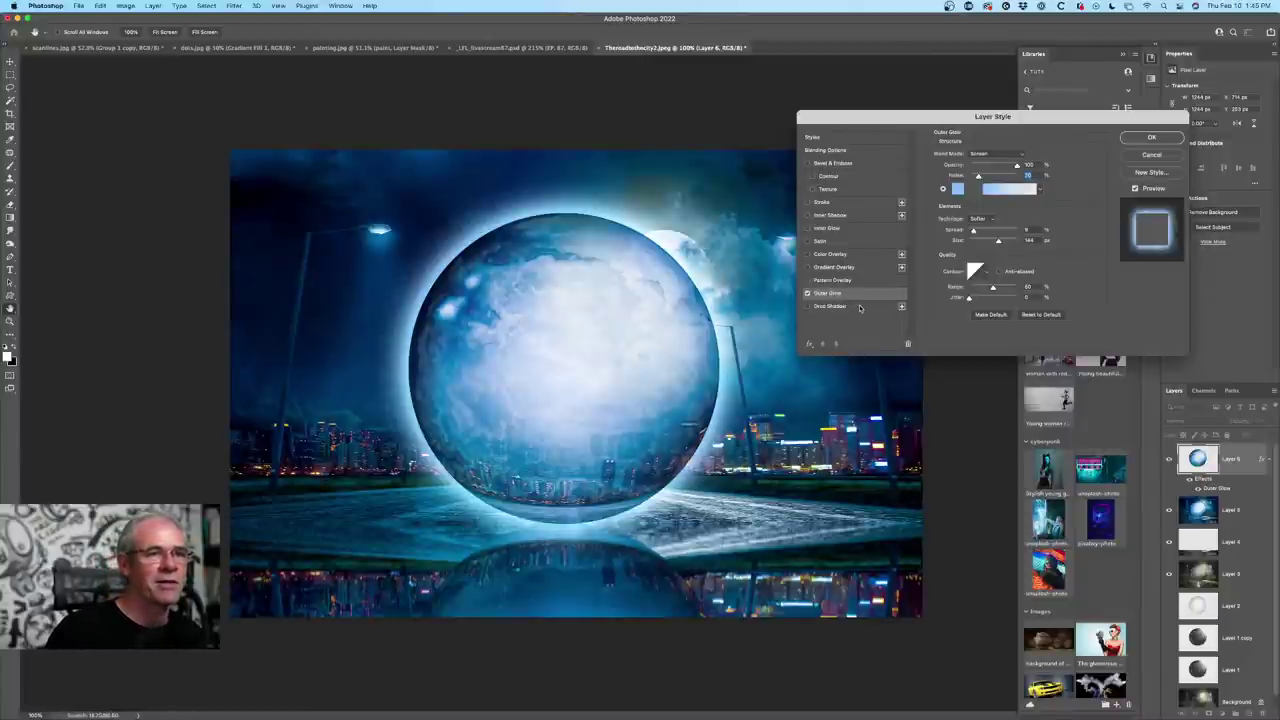
left_click(857, 306)
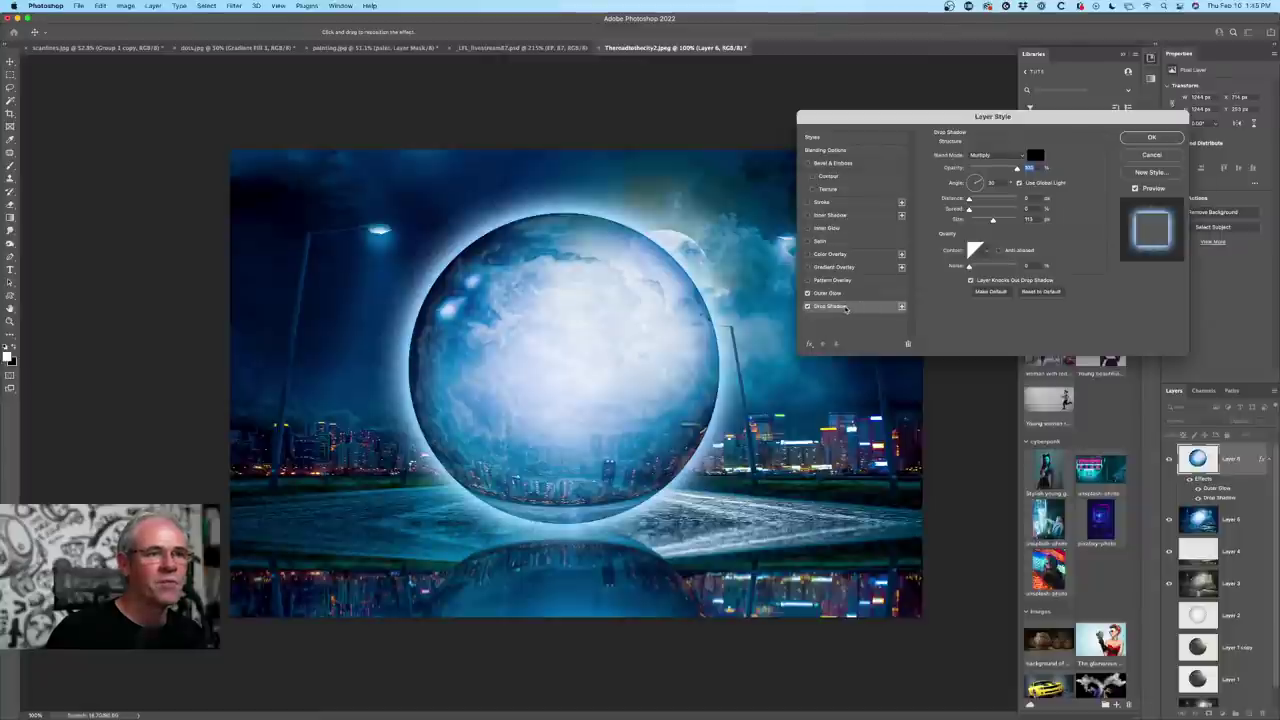
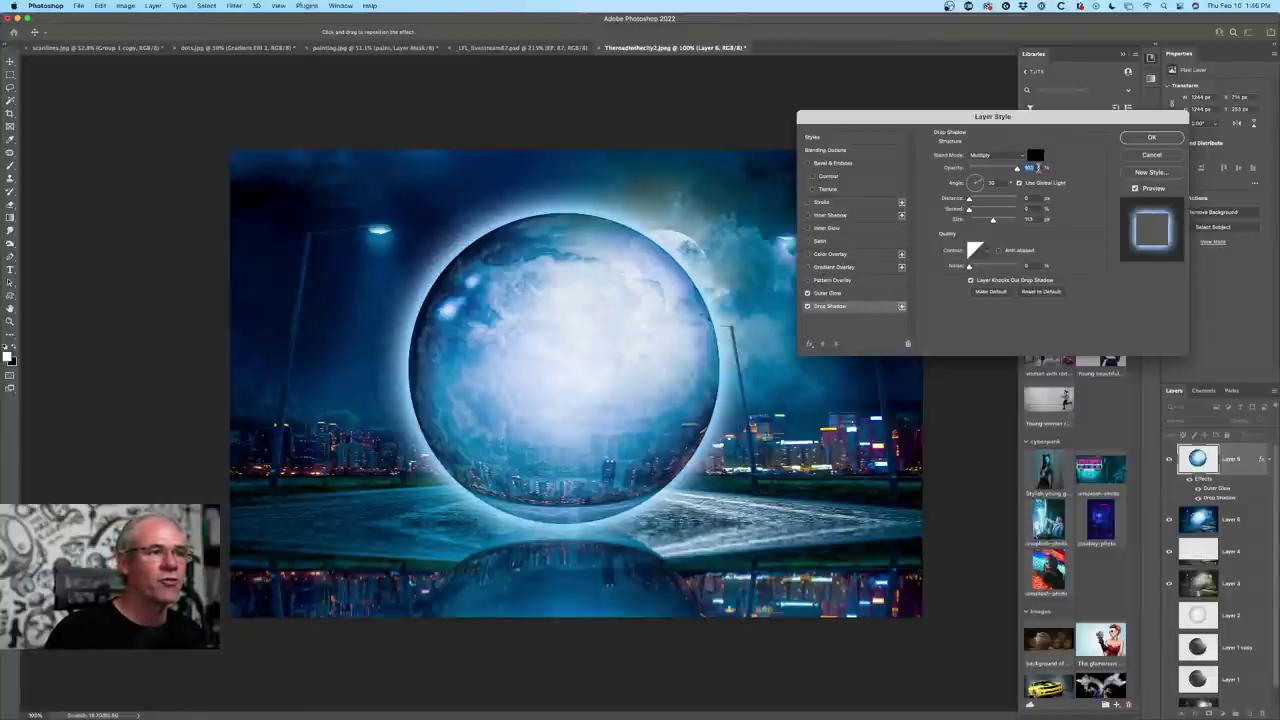
- Make the sphere's drop shadow white in Normal mode, size about 250, lower opacity, 0 px distance
left_click(999, 156)
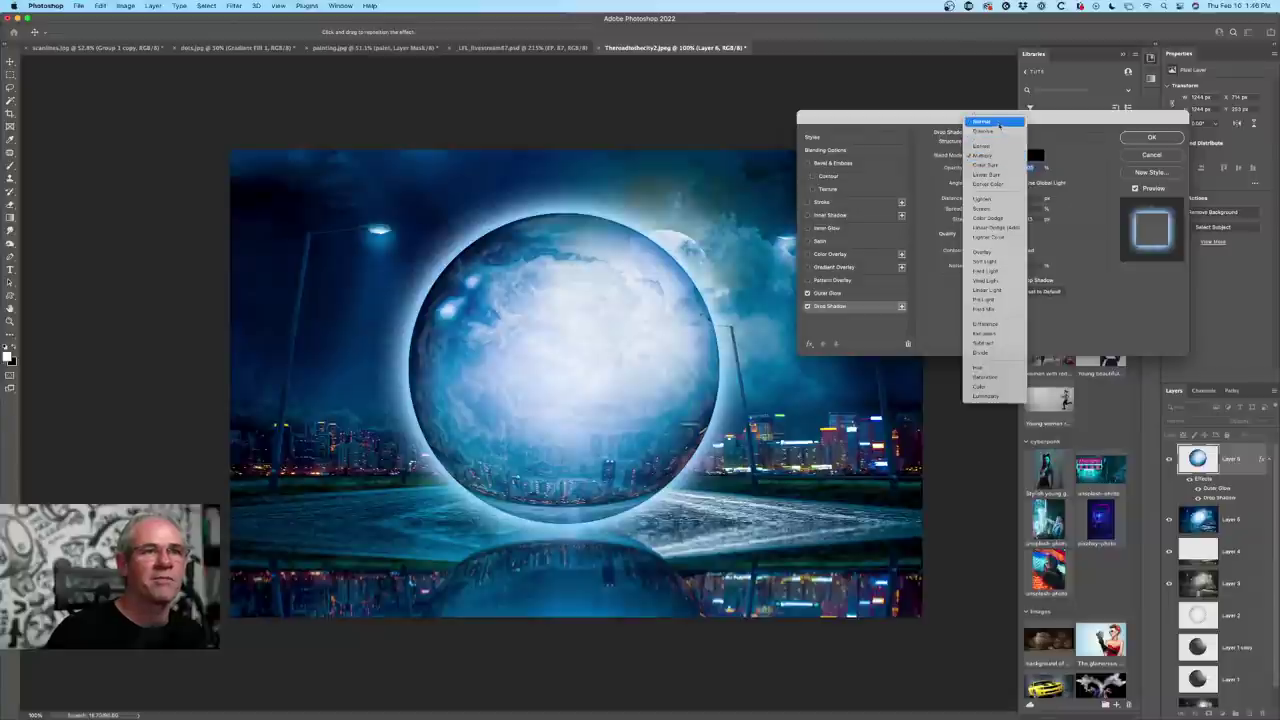
left_click(993, 122)
left_click(1035, 156)
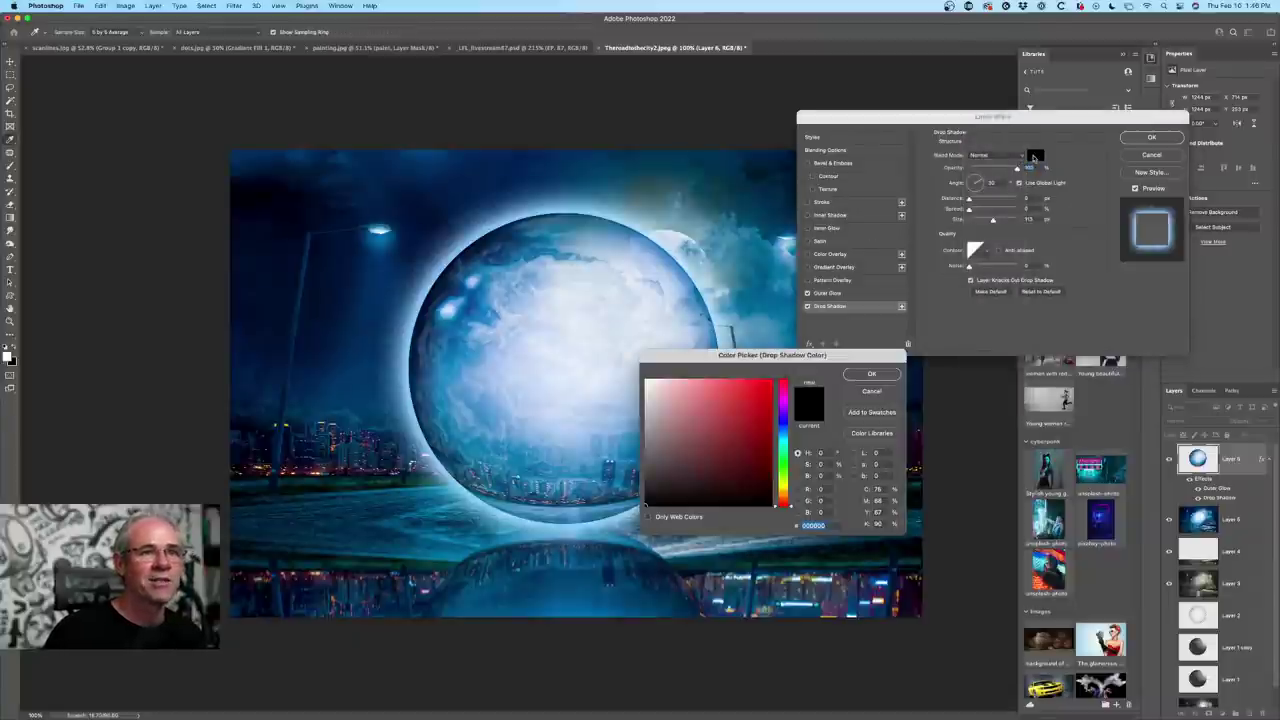
left_click(646, 381)
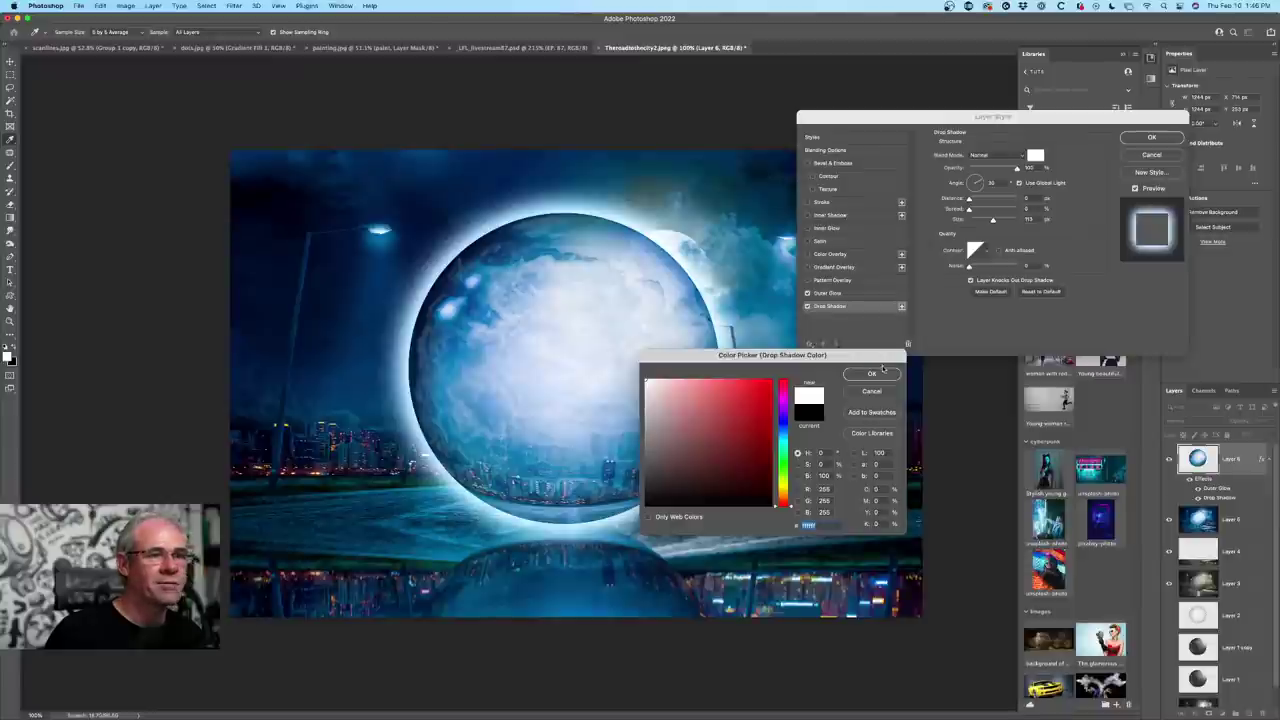
left_click(871, 374)
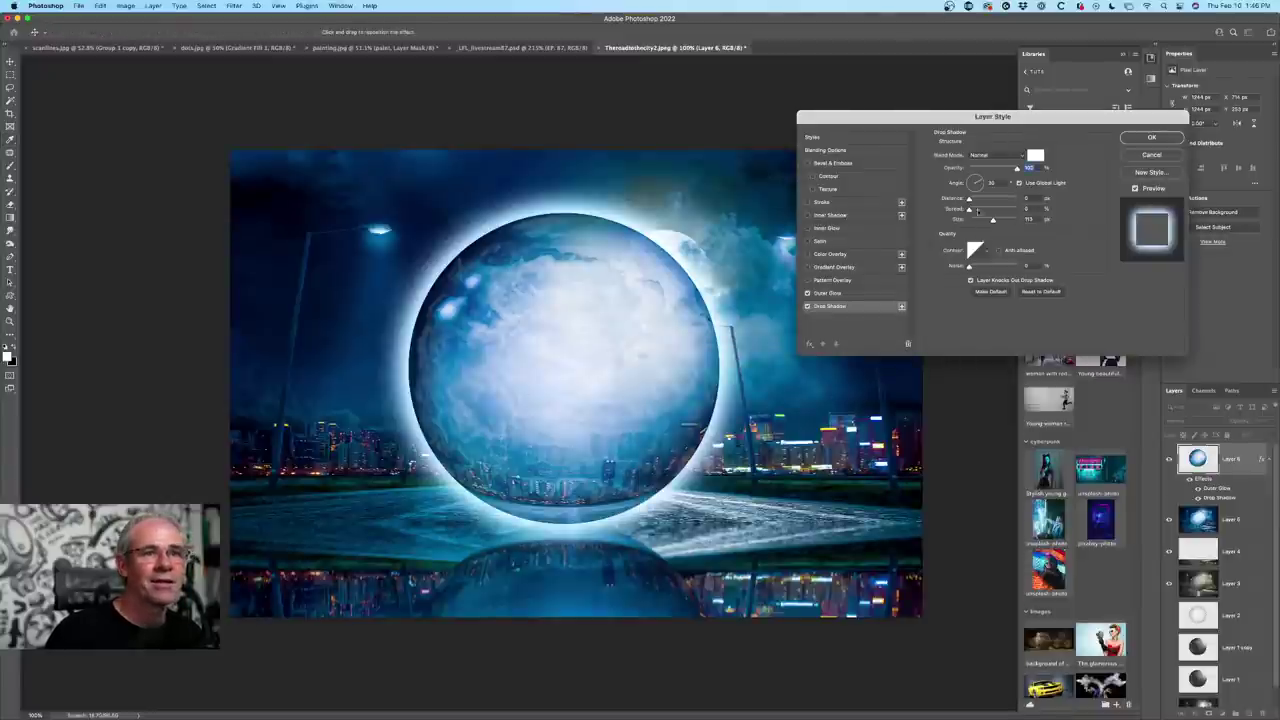
left_click_drag(993, 221, 1017, 221)
mouse_move(1018, 168)
left_mouse_down()
mouse_move(973, 170)
mouse_move(998, 170)
left_mouse_up()
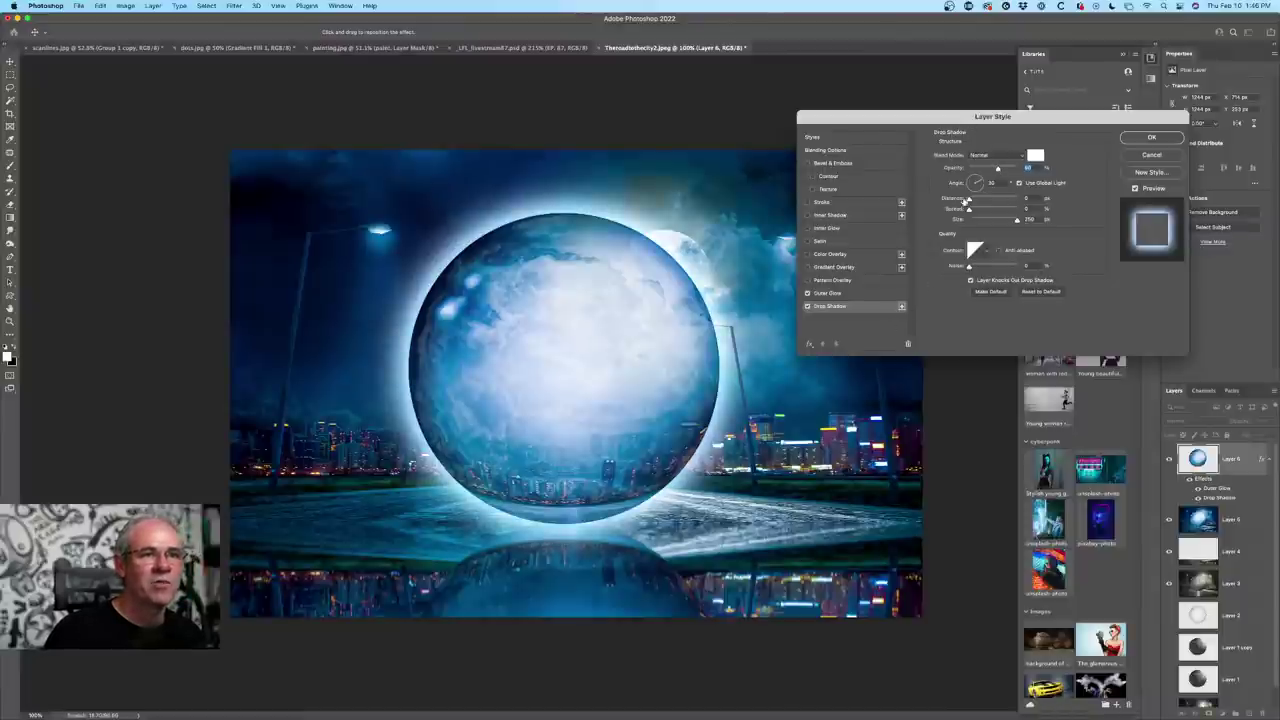
left_click_drag(970, 200, 966, 200)
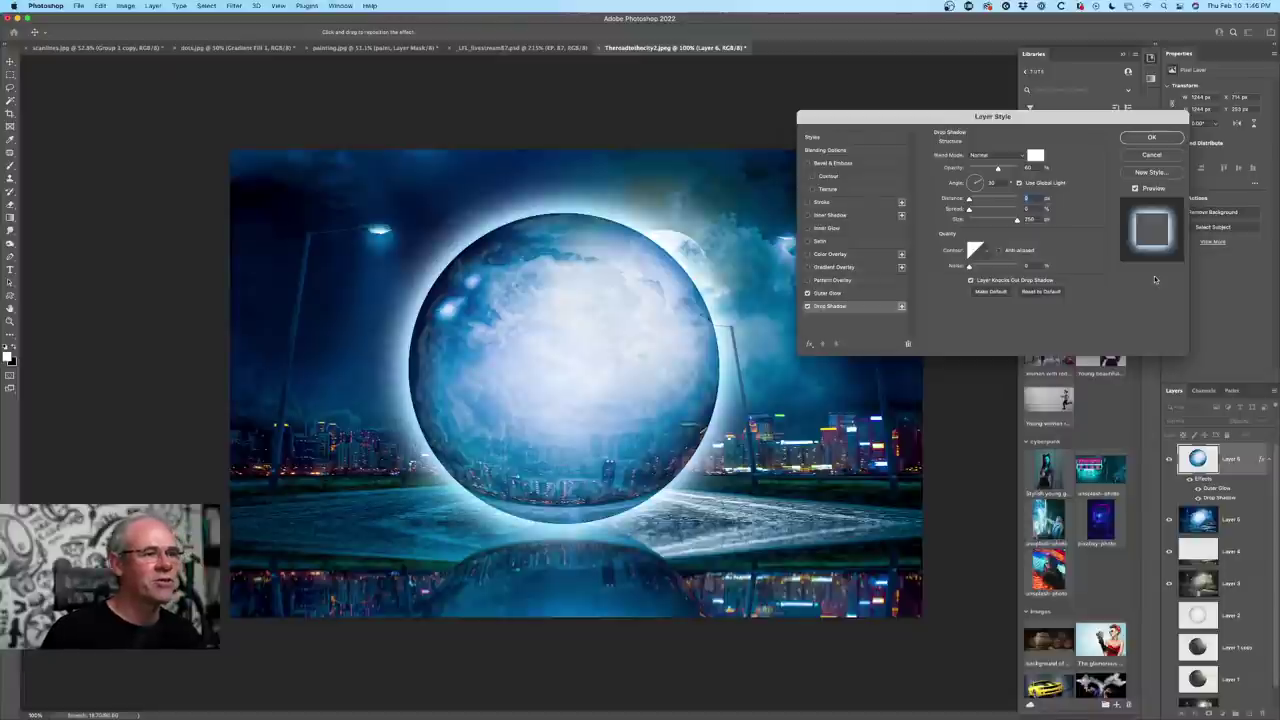
- Lower the sphere's Outer Glow opacity from 100% to about 42%
left_click(838, 294)
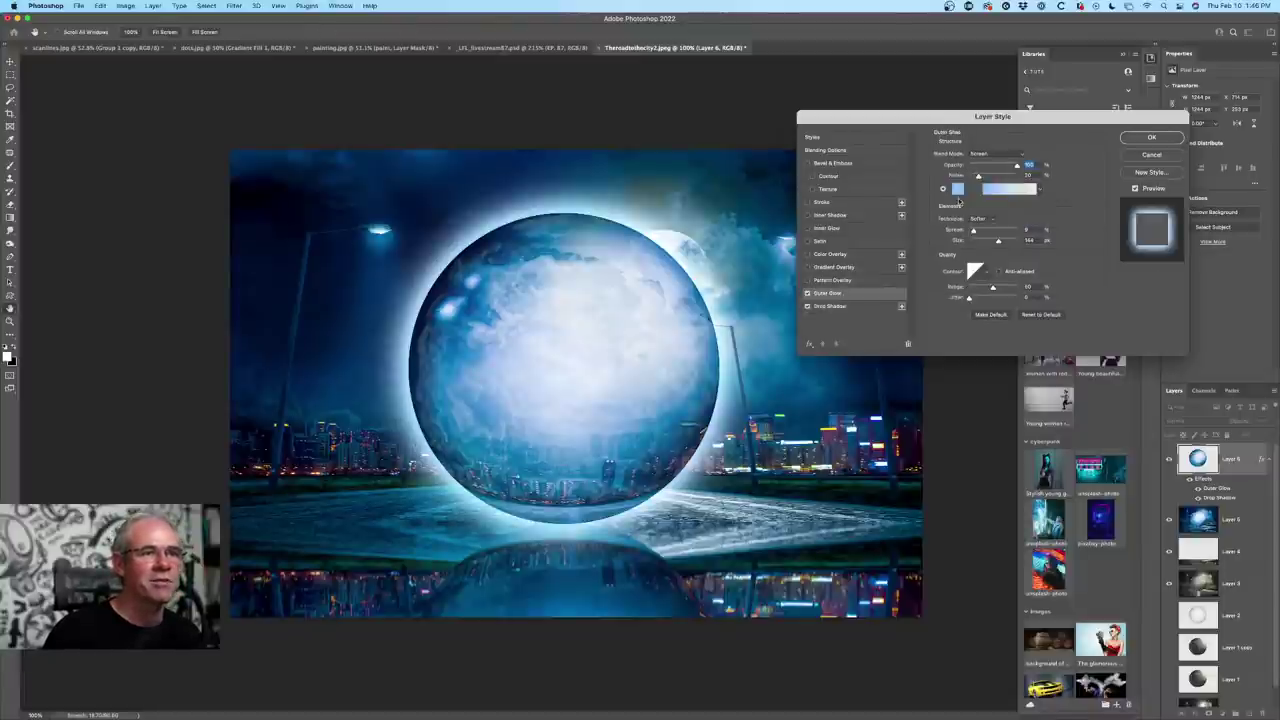
mouse_move(1015, 166)
left_mouse_down()
mouse_move(968, 166)
mouse_move(990, 166)
left_mouse_up()
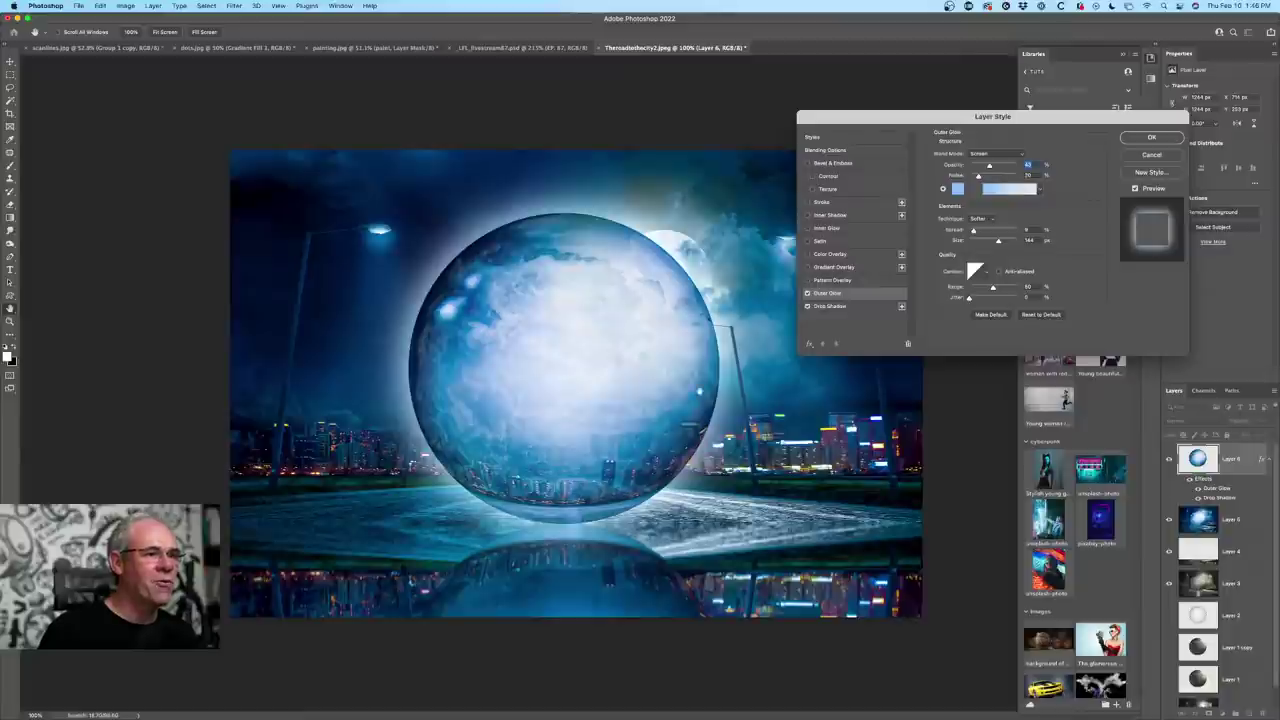
- Enable Inner Glow on the sphere with a light sky-blue colour
left_click(834, 229)
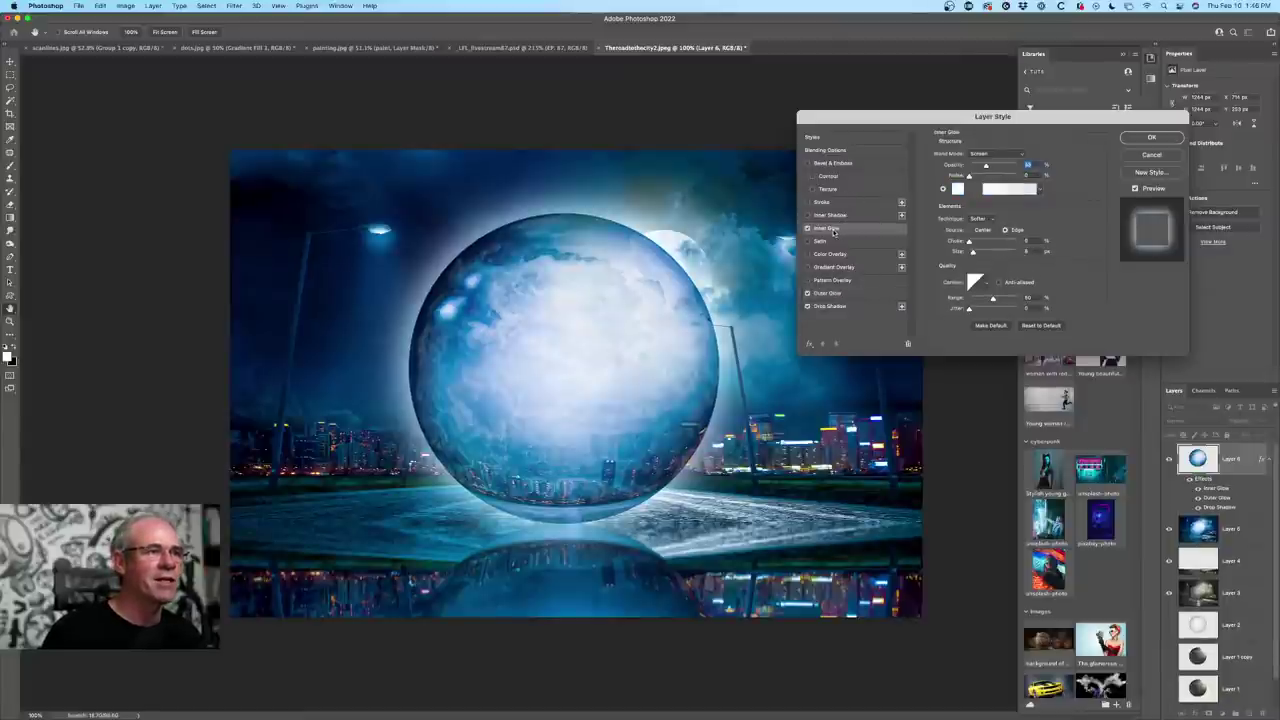
left_click(960, 190)
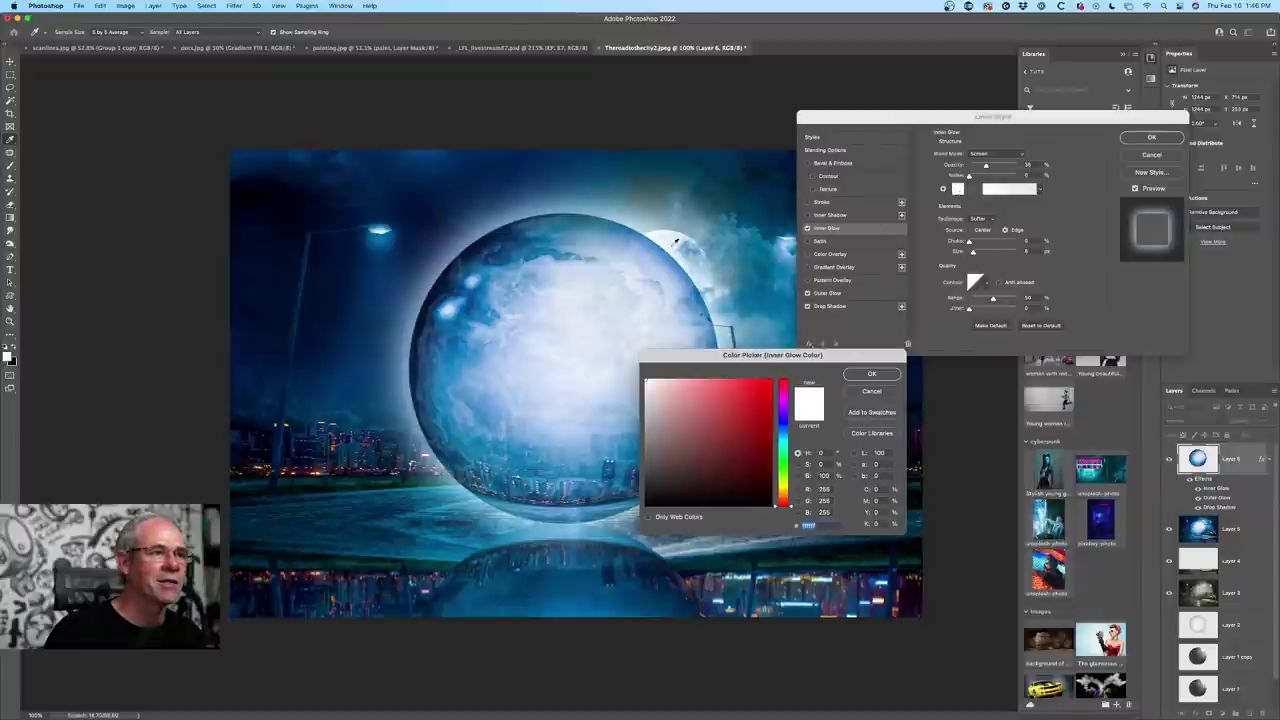
left_click(644, 220)
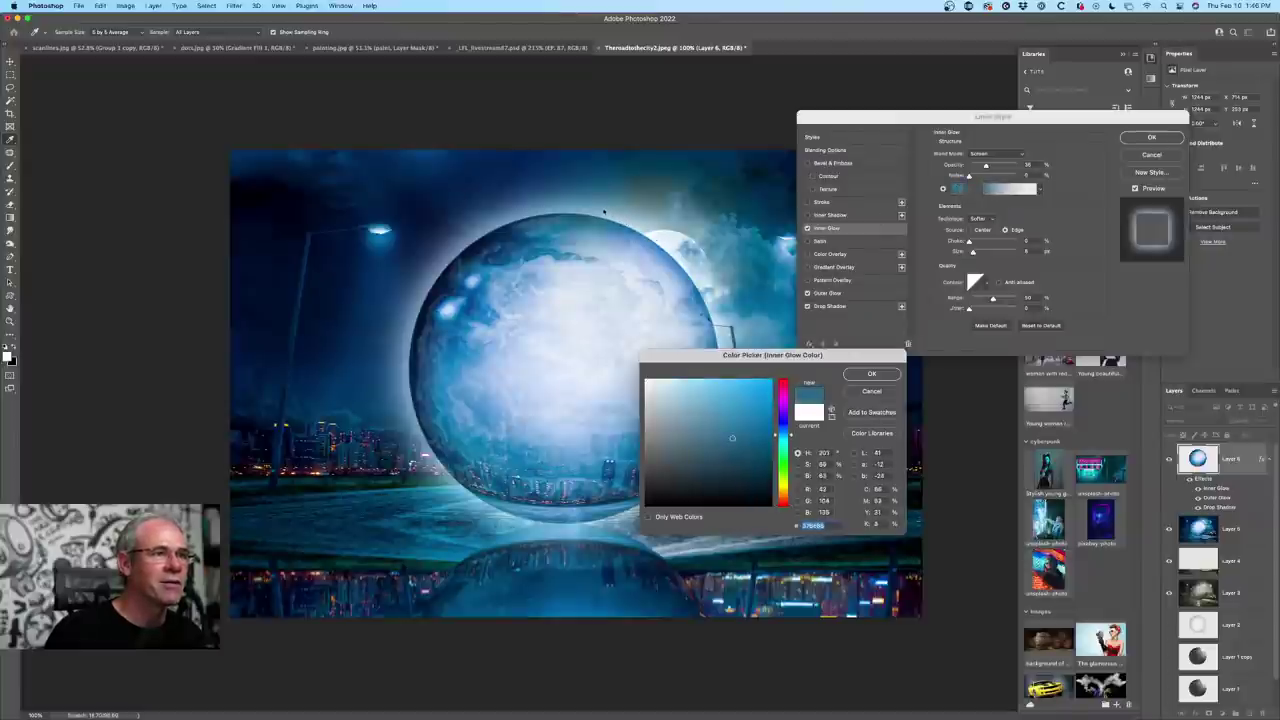
left_click(603, 215)
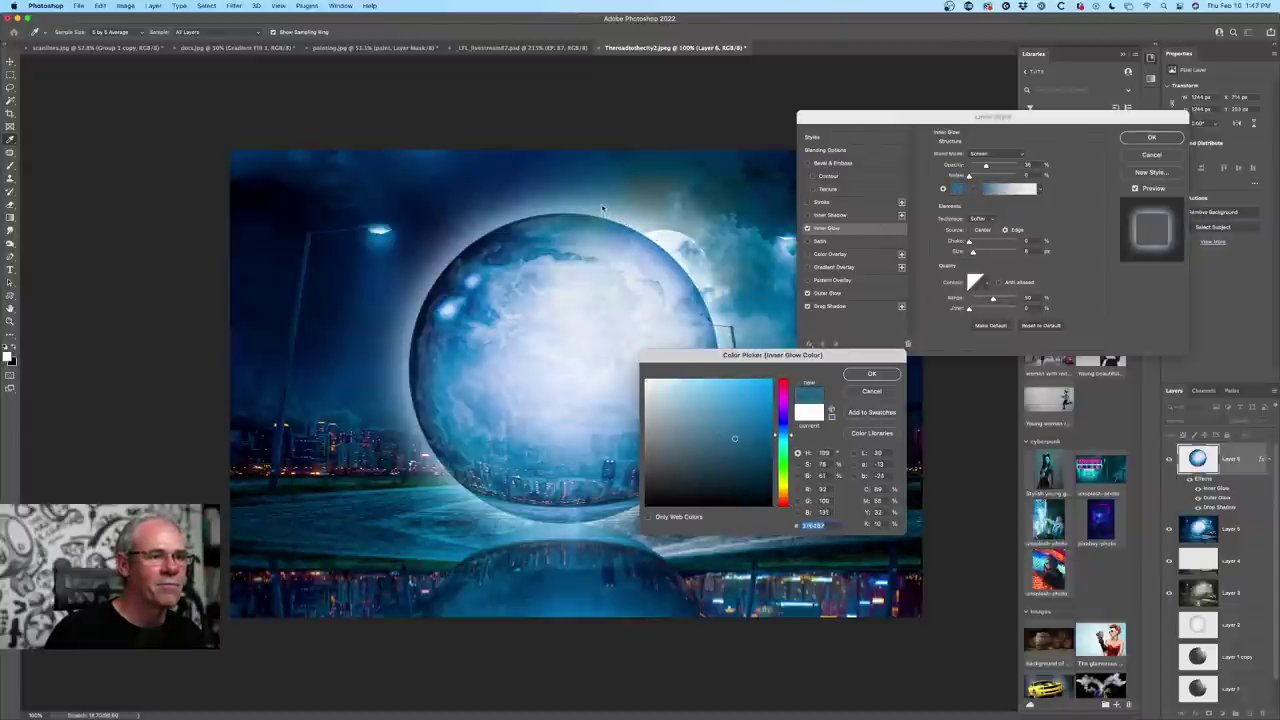
left_click(611, 211)
left_click(707, 391)
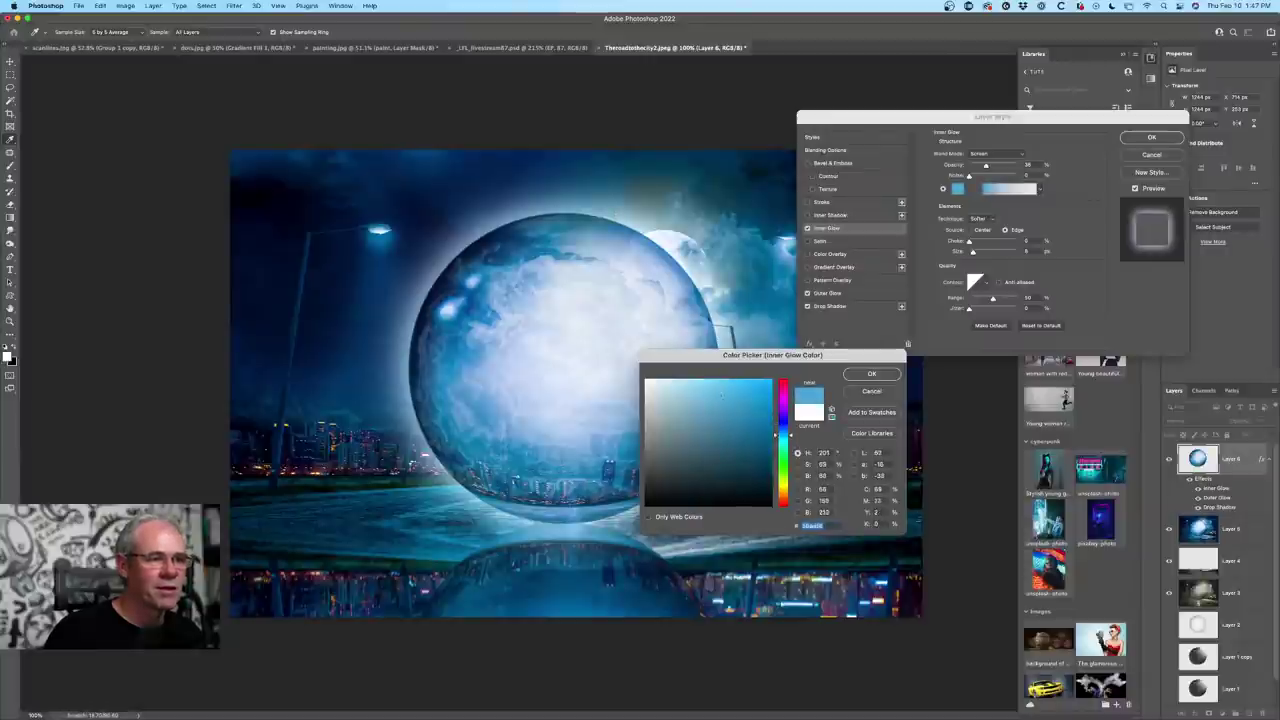
left_click(870, 374)
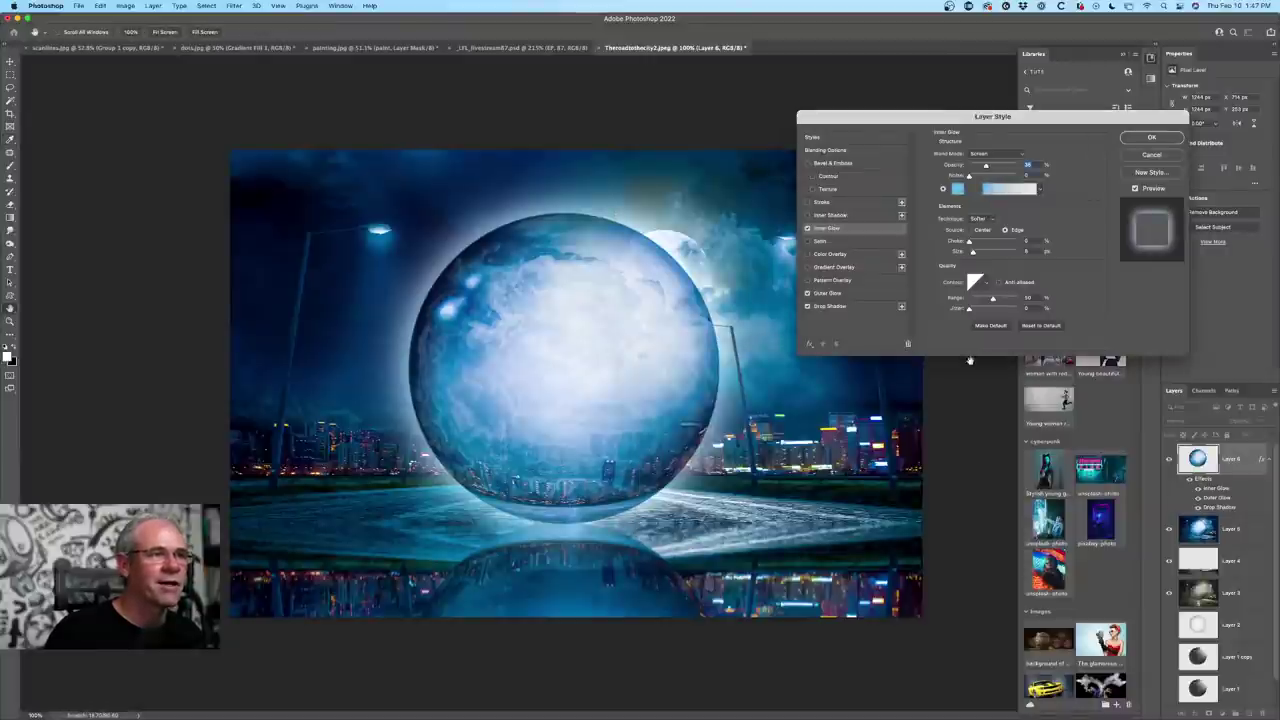
- Set the inner glow to Normal blend, widen its size, and reduce its opacity
left_click(1003, 156)
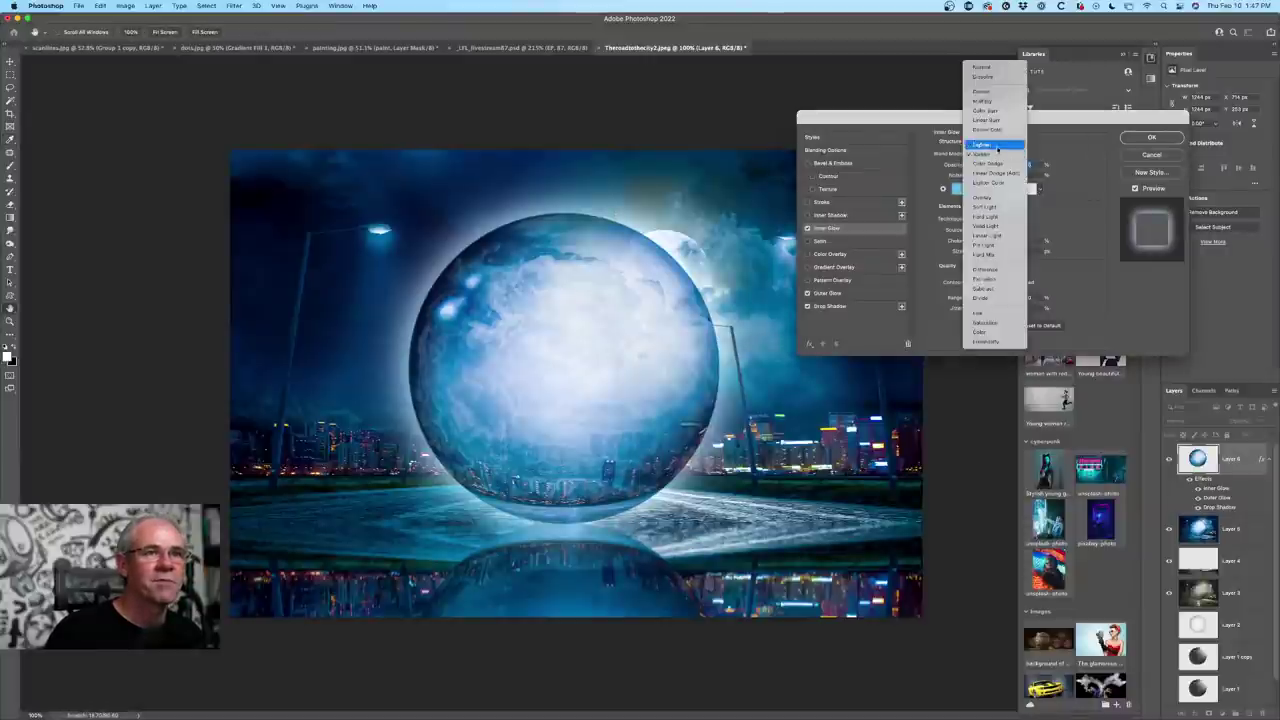
left_click(982, 67)
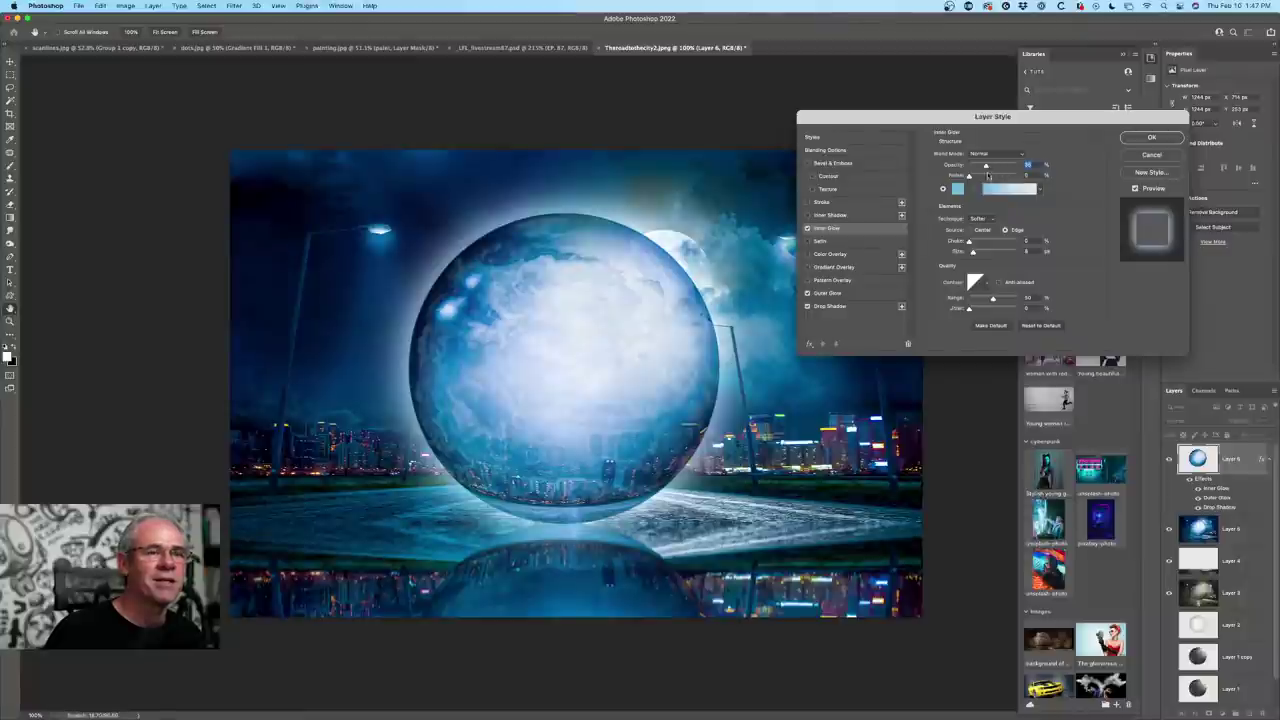
left_click_drag(999, 167, 1060, 166)
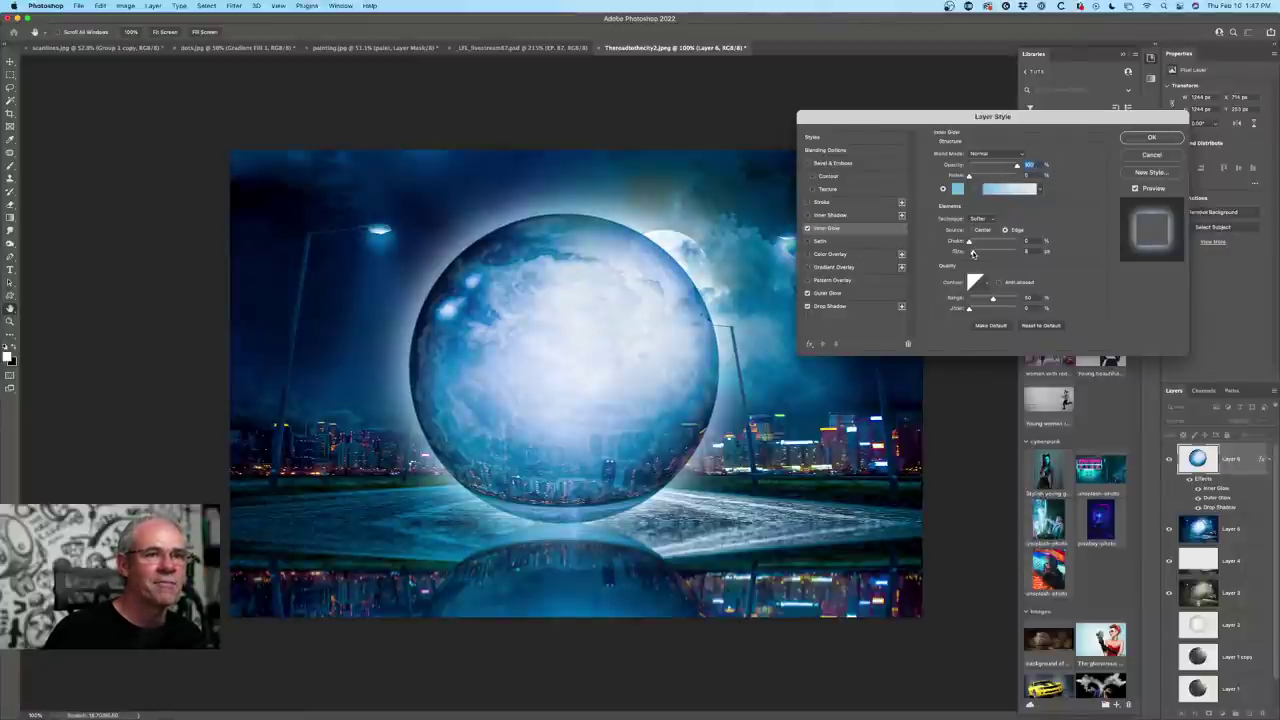
left_click_drag(973, 253, 991, 253)
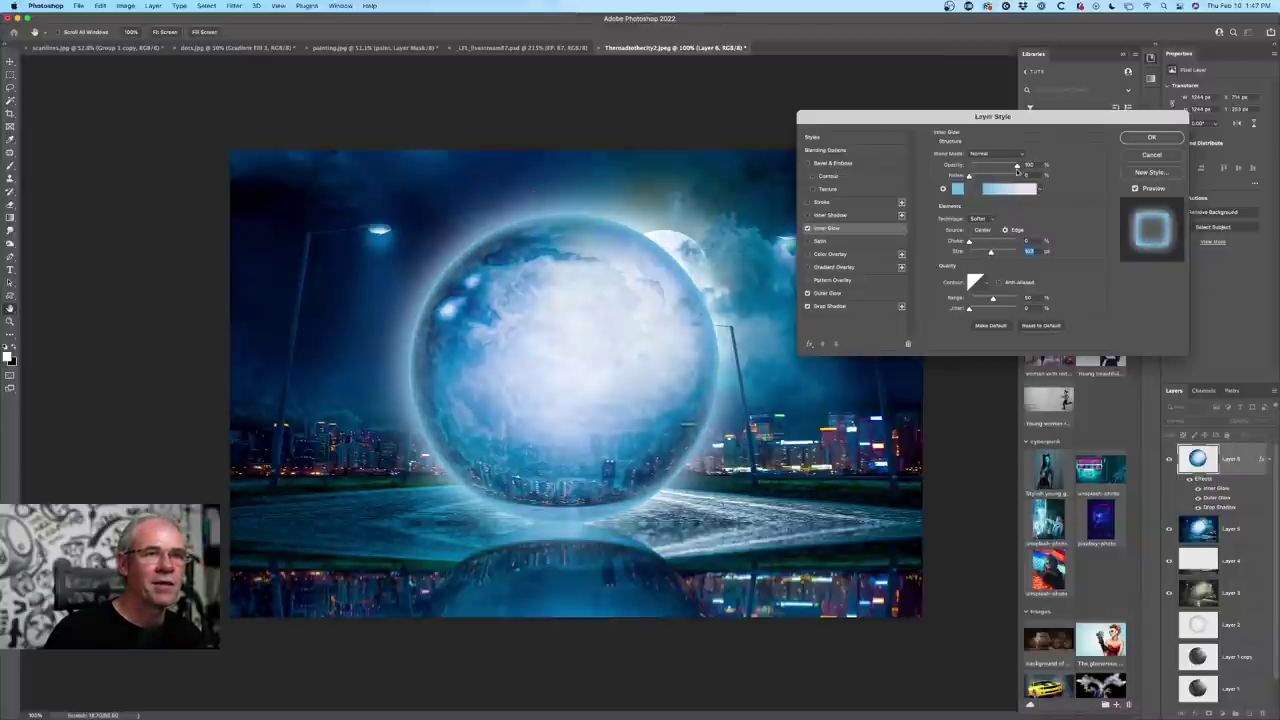
left_click_drag(1016, 166, 990, 167)
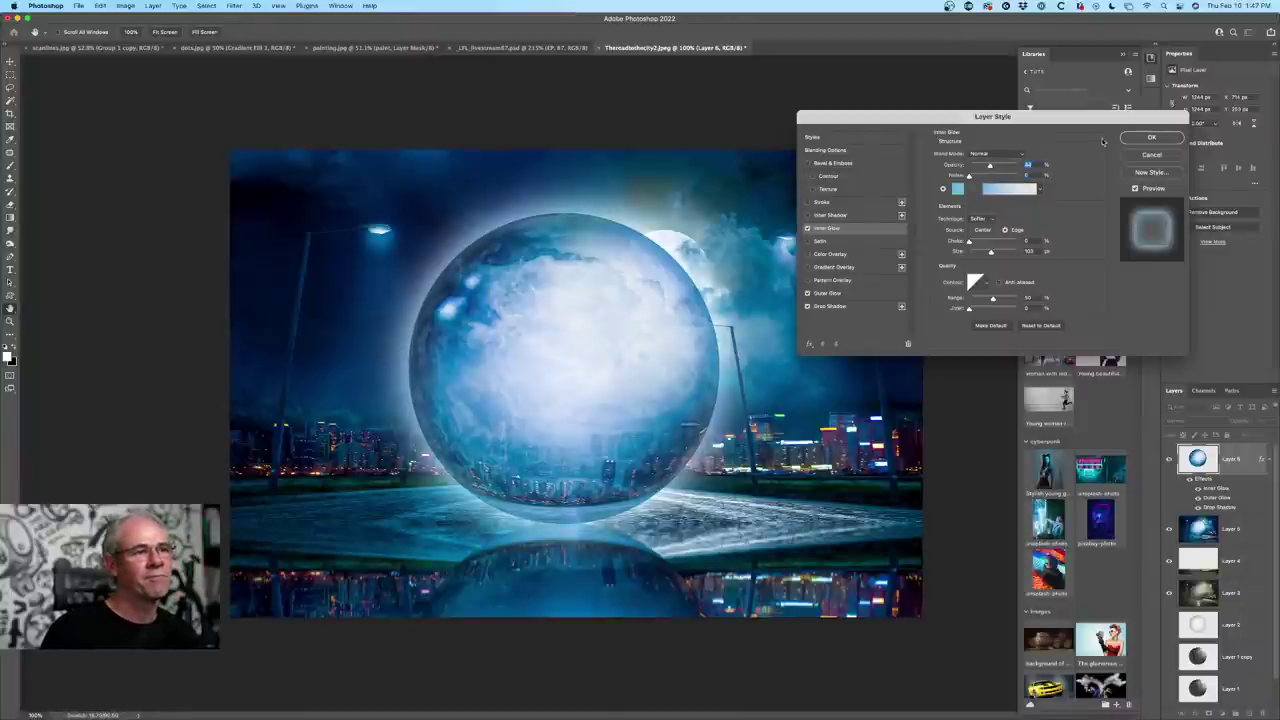
- Apply the layer styles and stamp-merge Layers 5 and 6 into a new Layer 7
left_click(1137, 142)
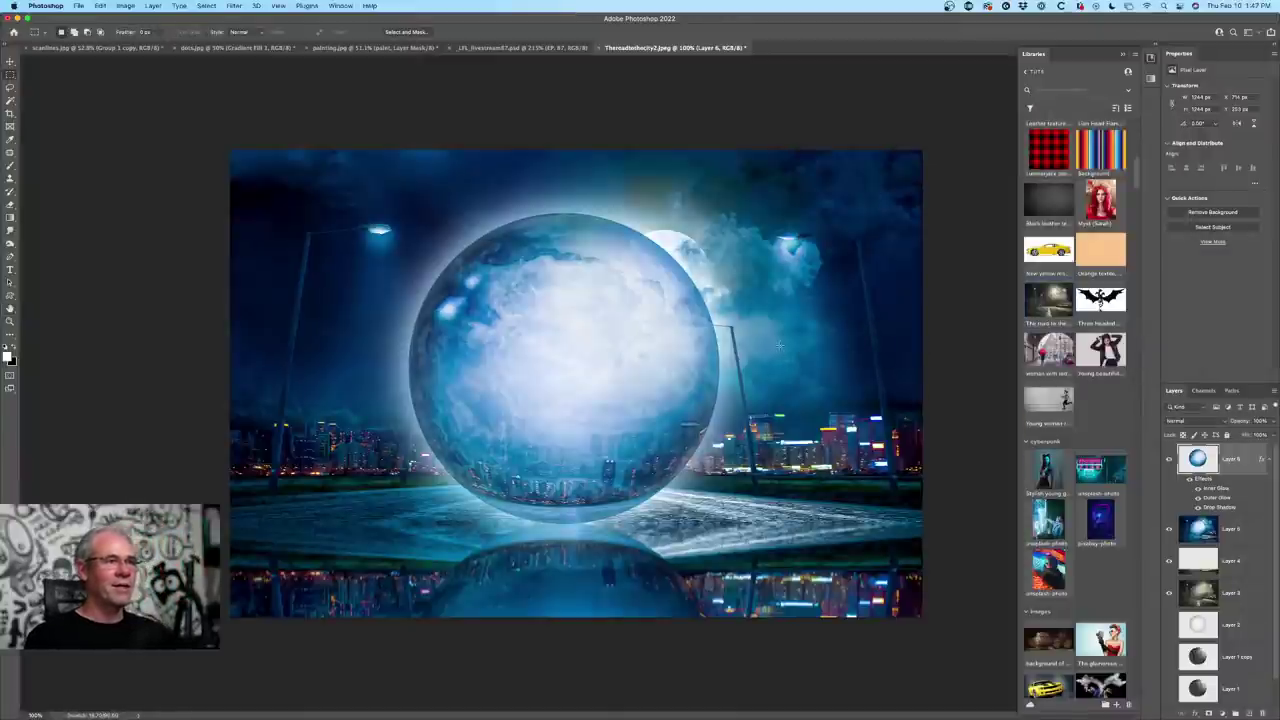
scroll(780, 345, "down", 5)
scroll(780, 346, "up", 6)
scroll(785, 345, "down", 1)
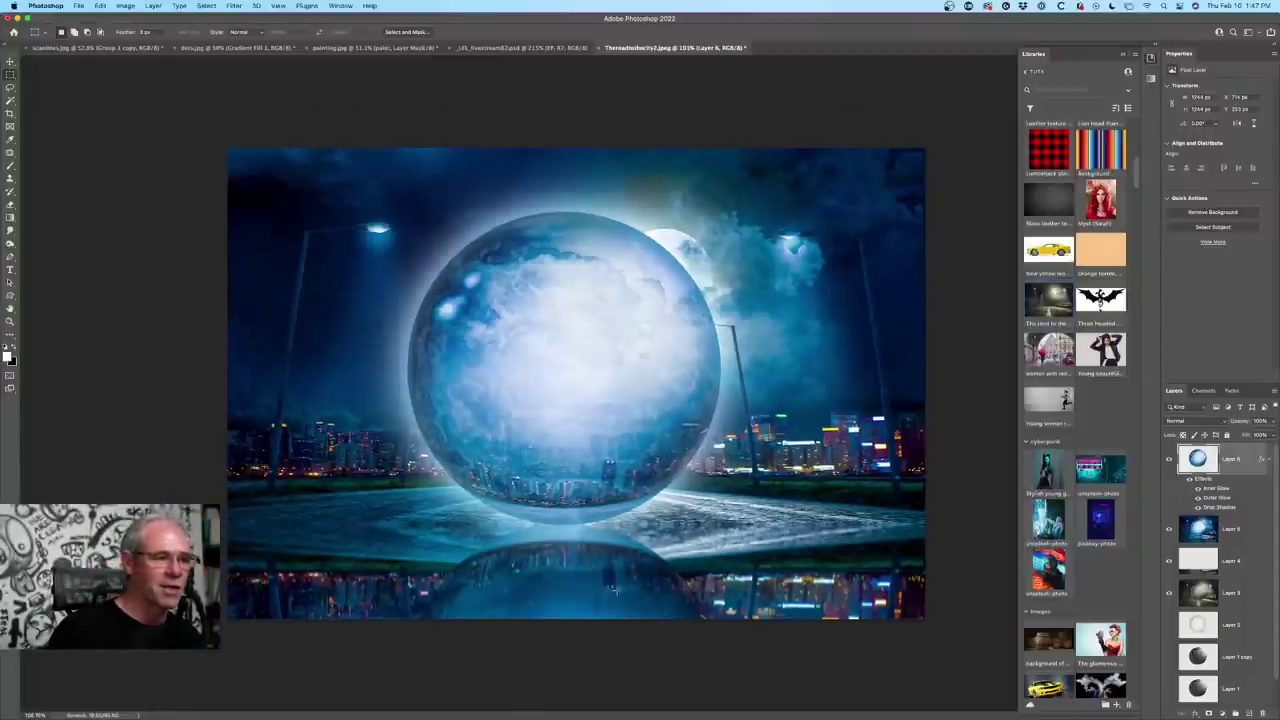
left_click(1246, 524)
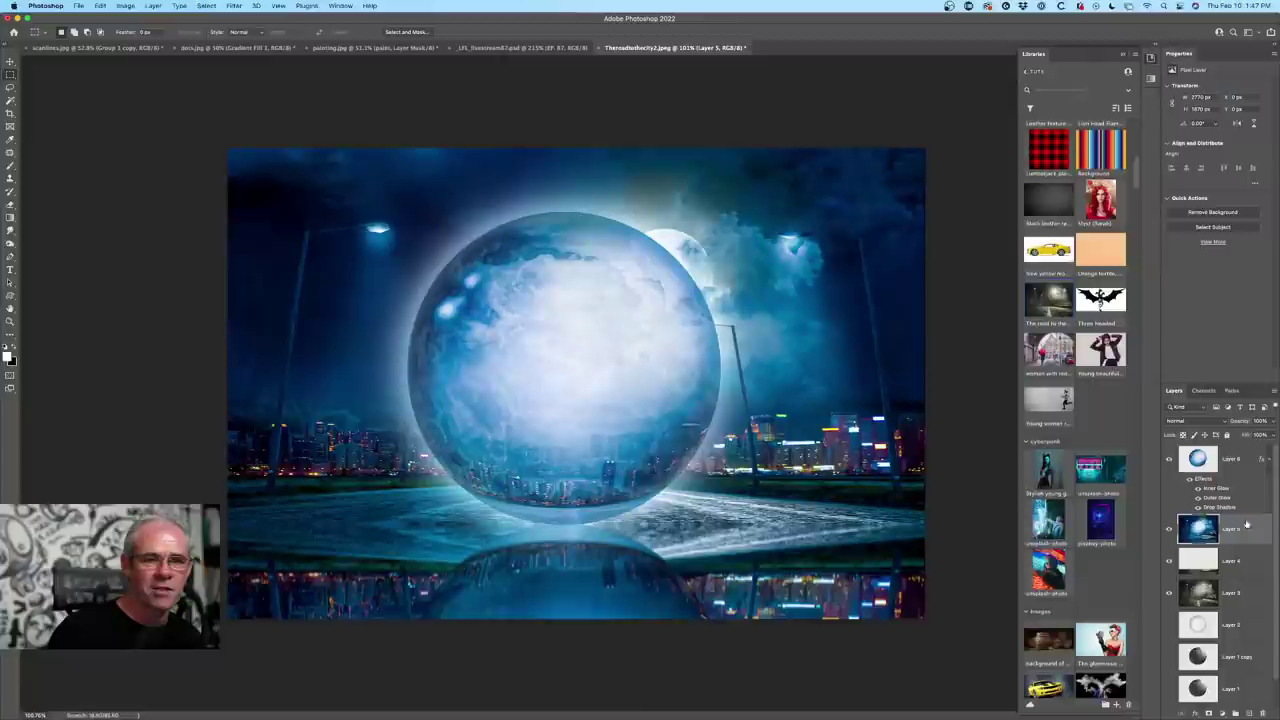
left_click(1240, 459, "shift")
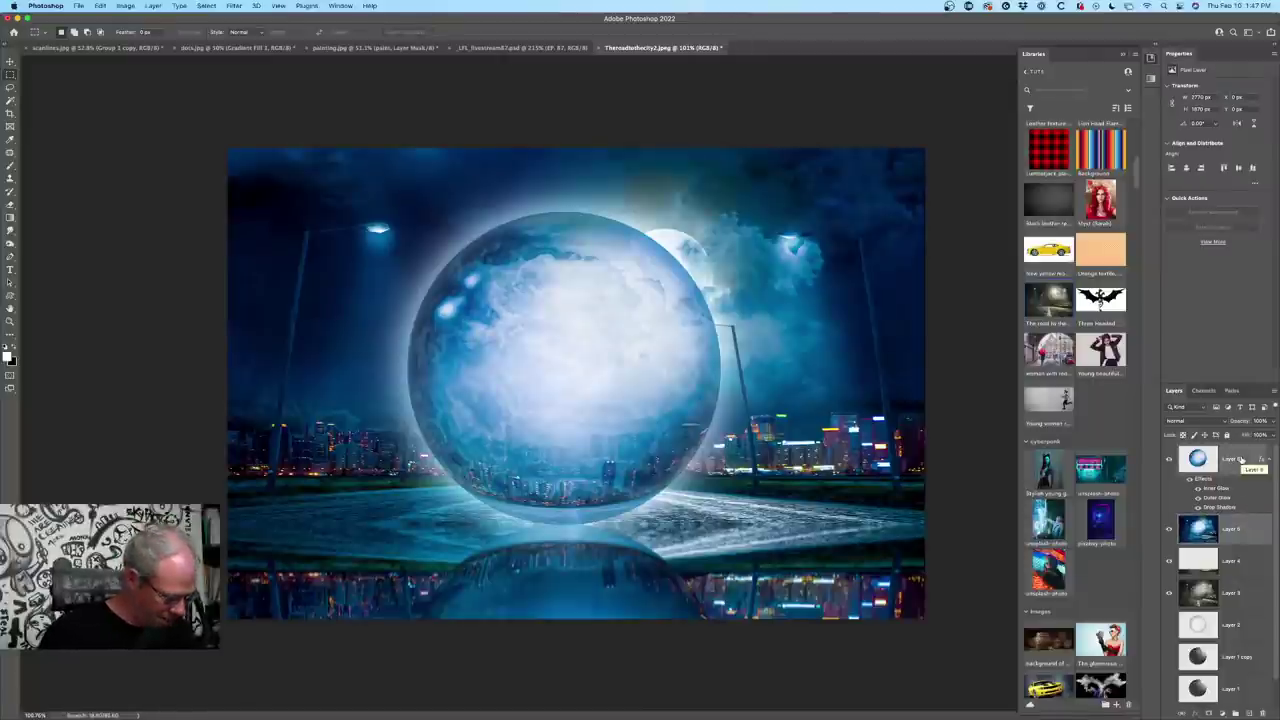
key("super+alt+e")
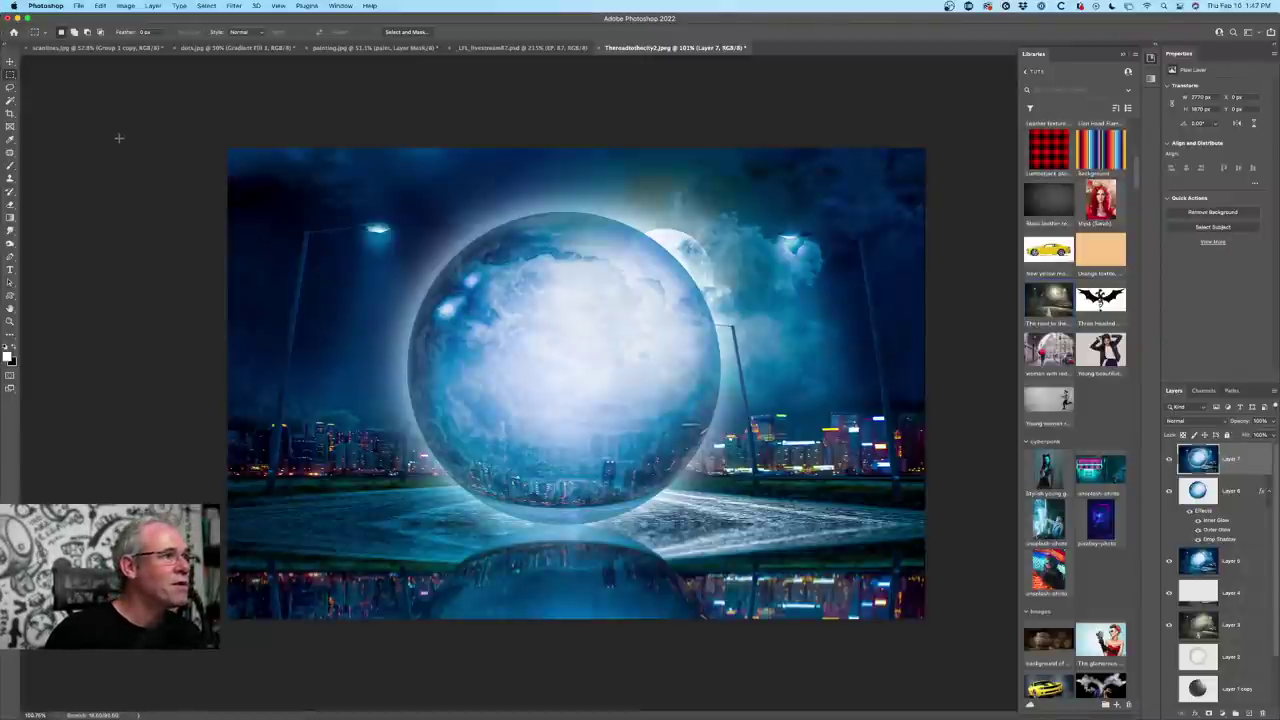
- Copy the scene down to the road, flip it vertically, and move it below as a reflection
left_click_drag(112, 137, 1088, 527)
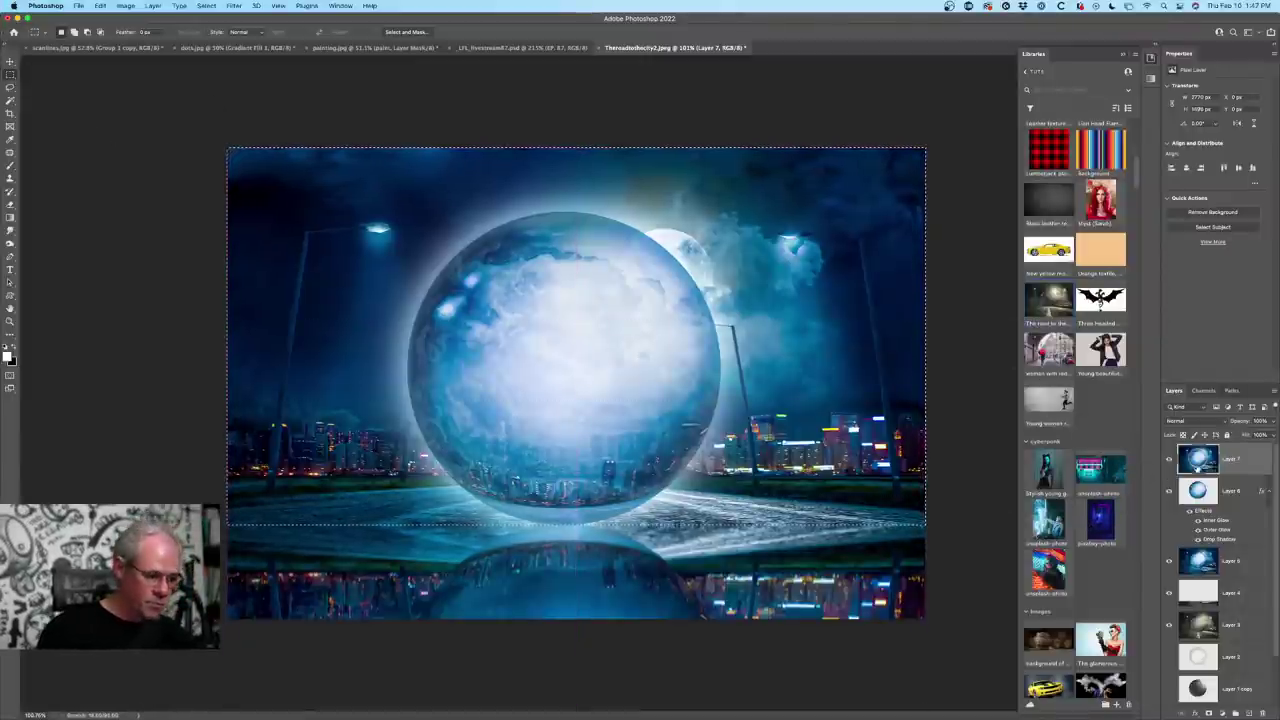
key("ctrl+j")
key("ctrl+t")
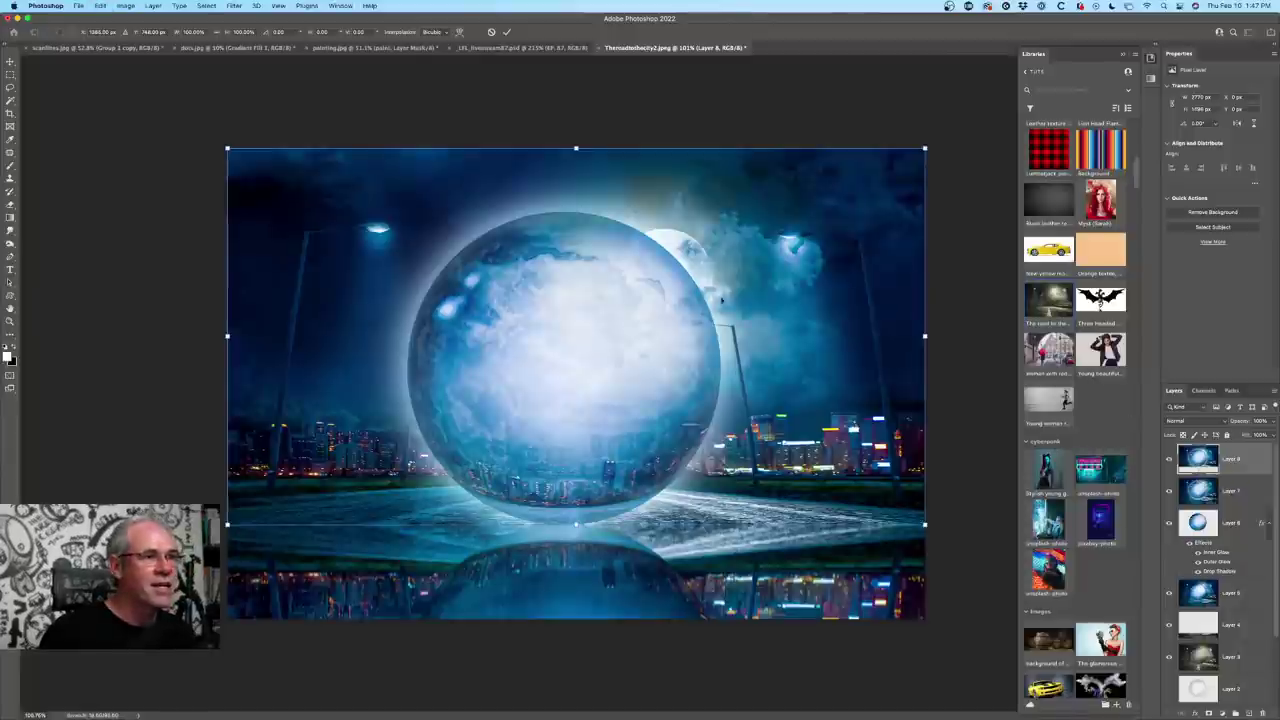
right_click(585, 303)
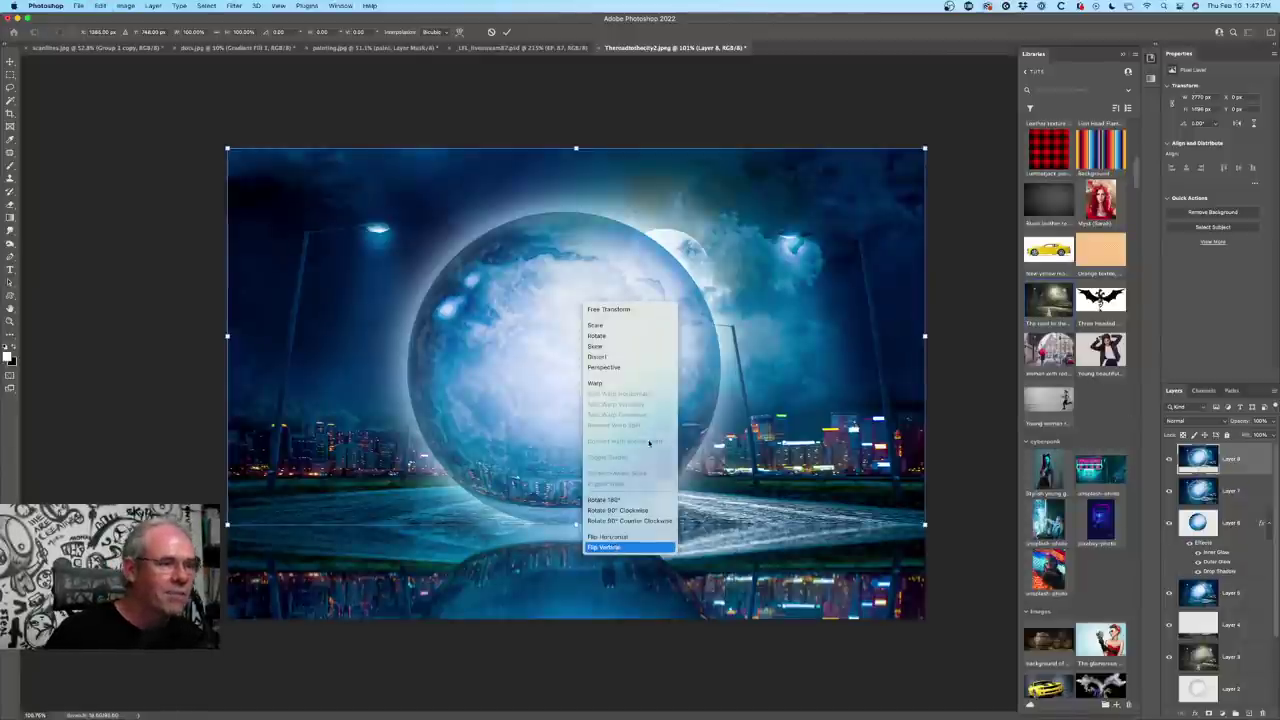
left_click(620, 547)
left_click_drag(610, 380, 611, 566)
- Commit the flipped reflection and give it a vertical Motion Blur of about 11 pixels
key("Return")
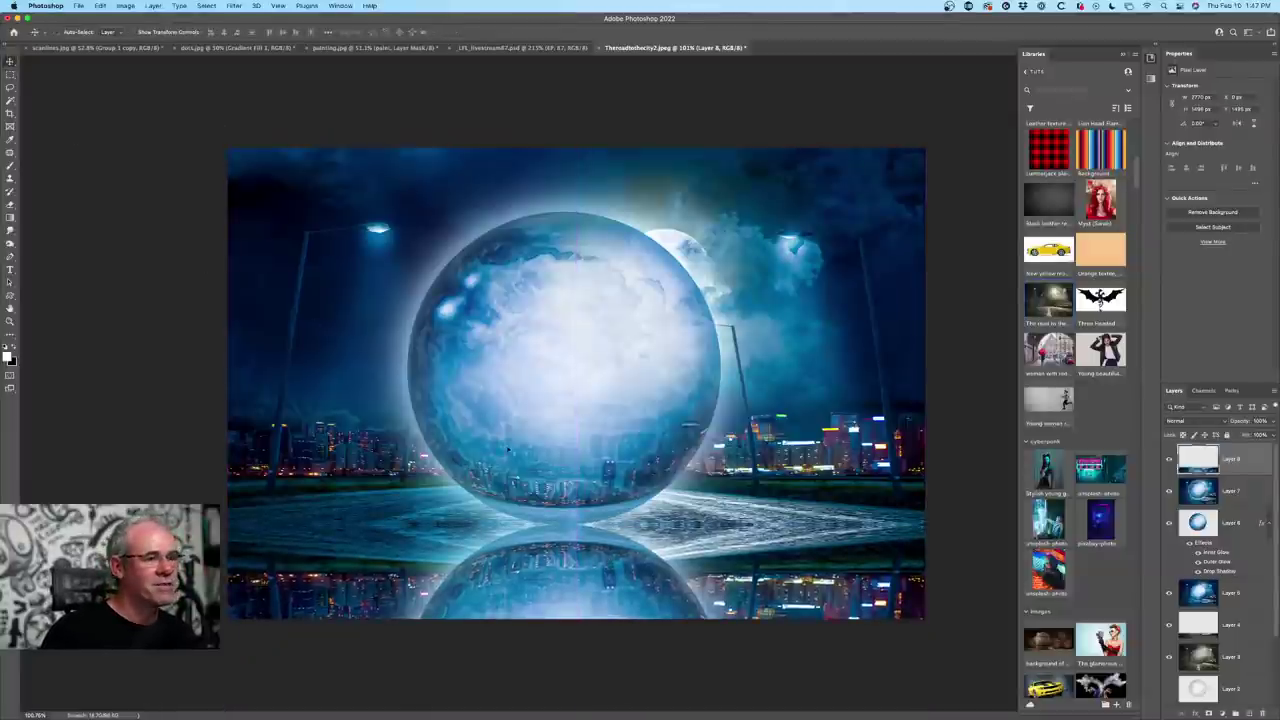
left_click(233, 5)
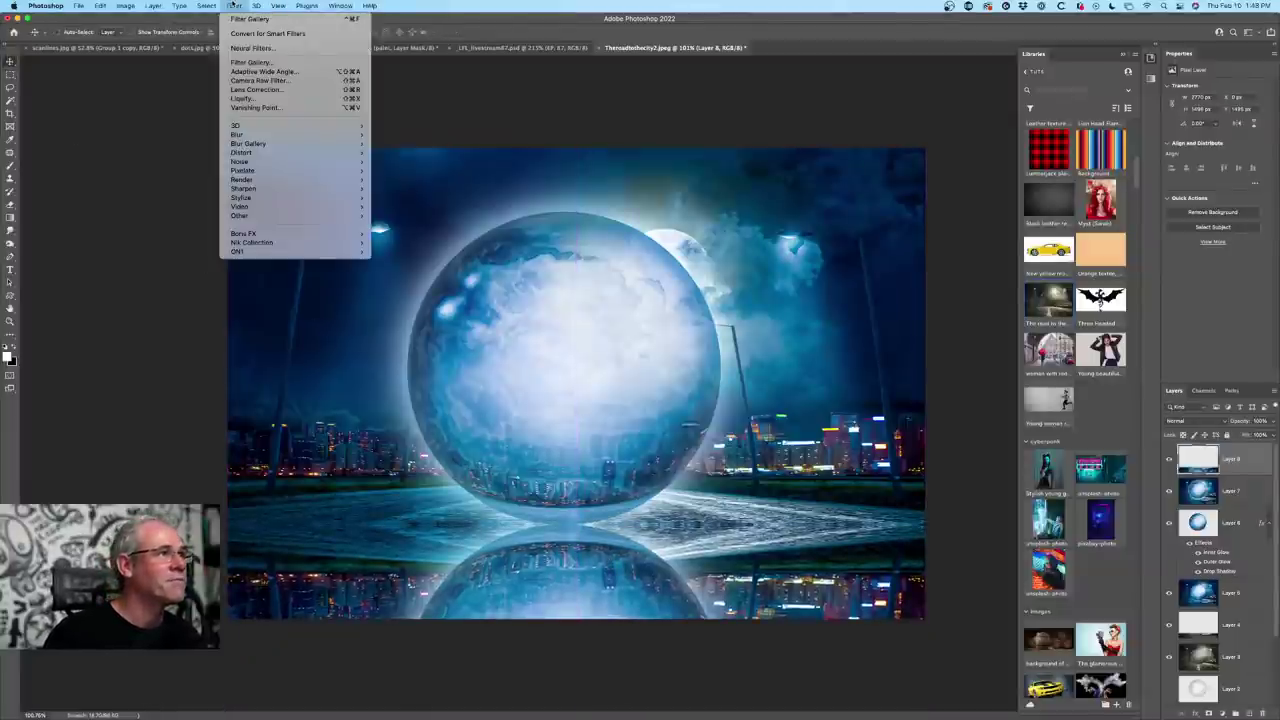
mouse_move(343, 136)
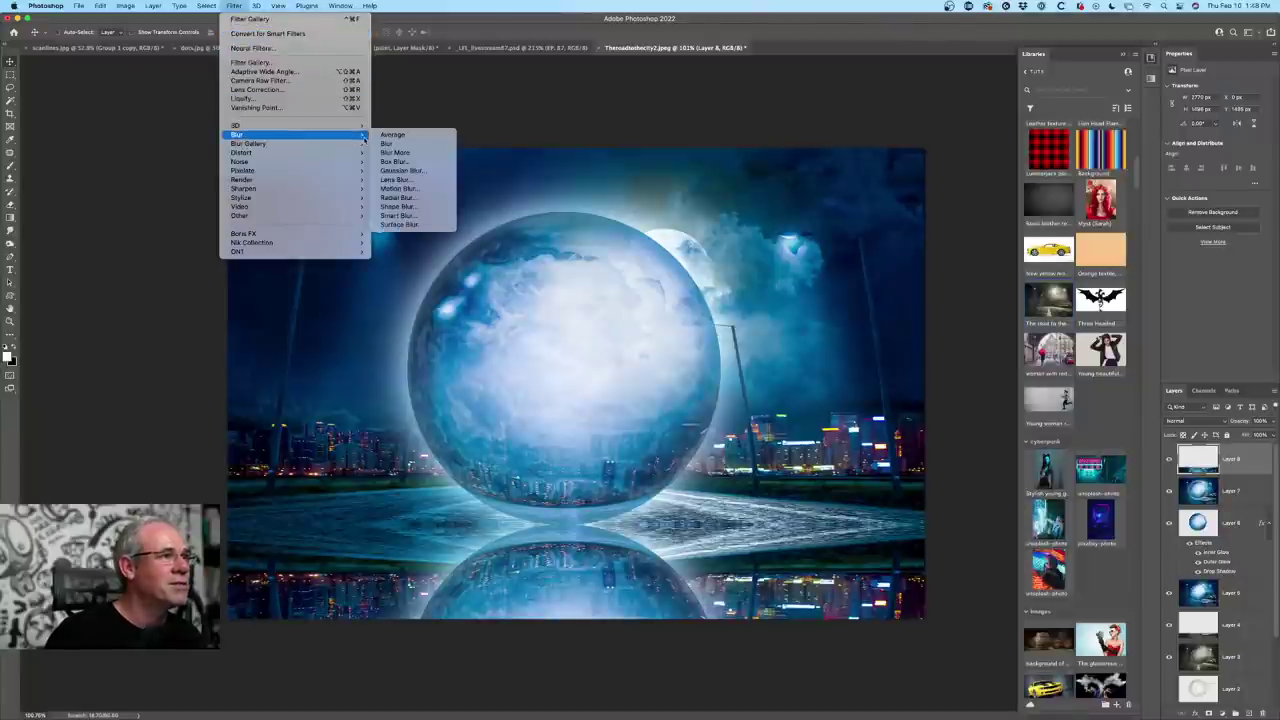
left_click(398, 188)
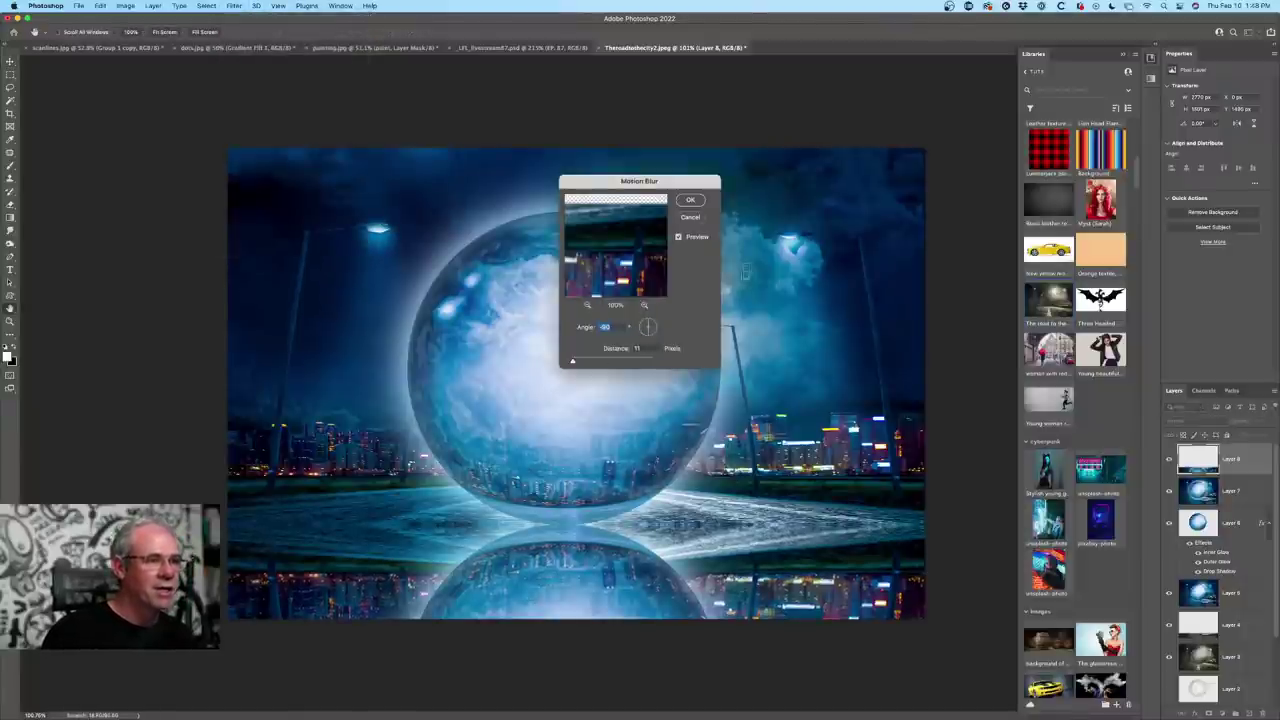
left_click(690, 200)
scroll(820, 229, "down", 3)
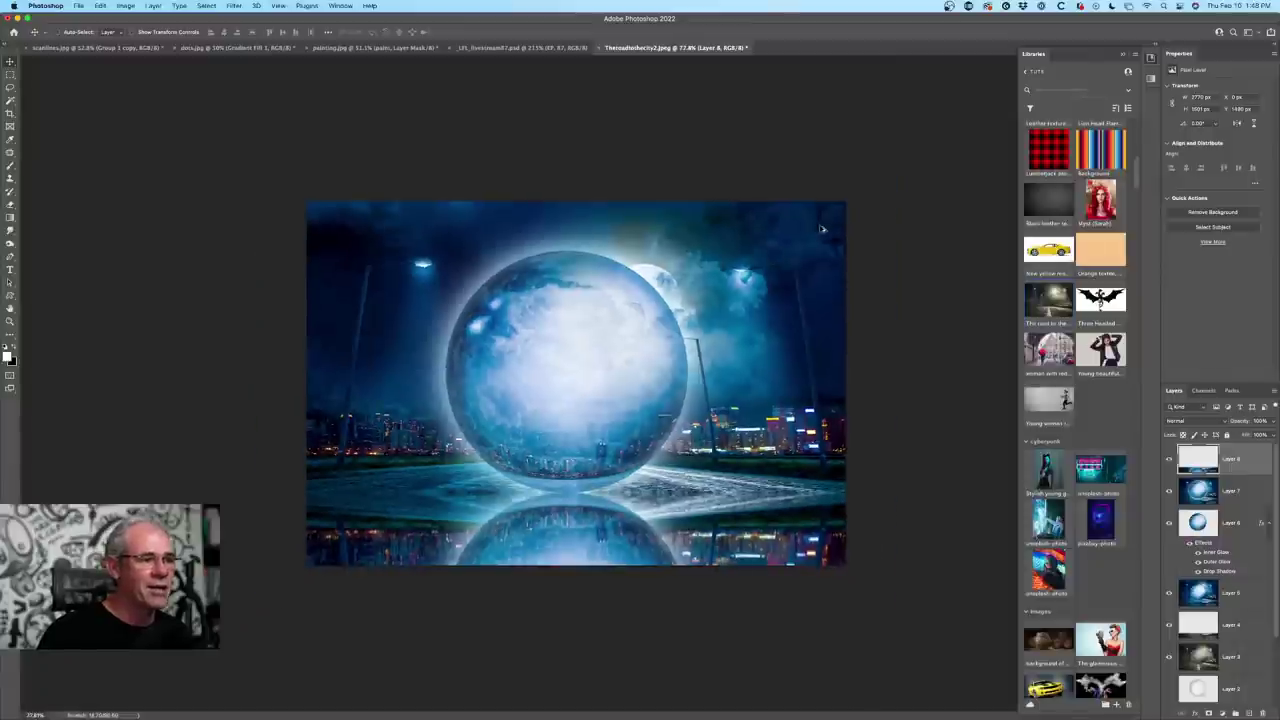
scroll(820, 229, "up", 2)
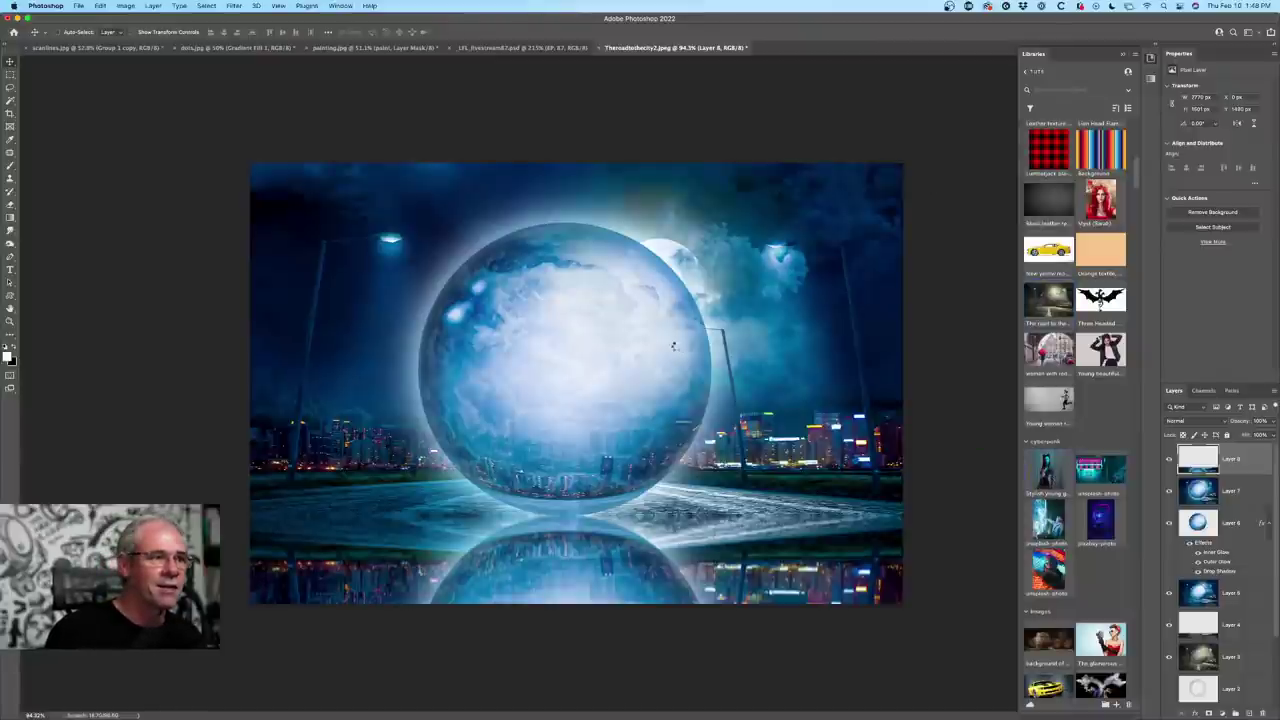
- Place the cyberpunk woman photo and move it left and down over the scene
key("super+t")
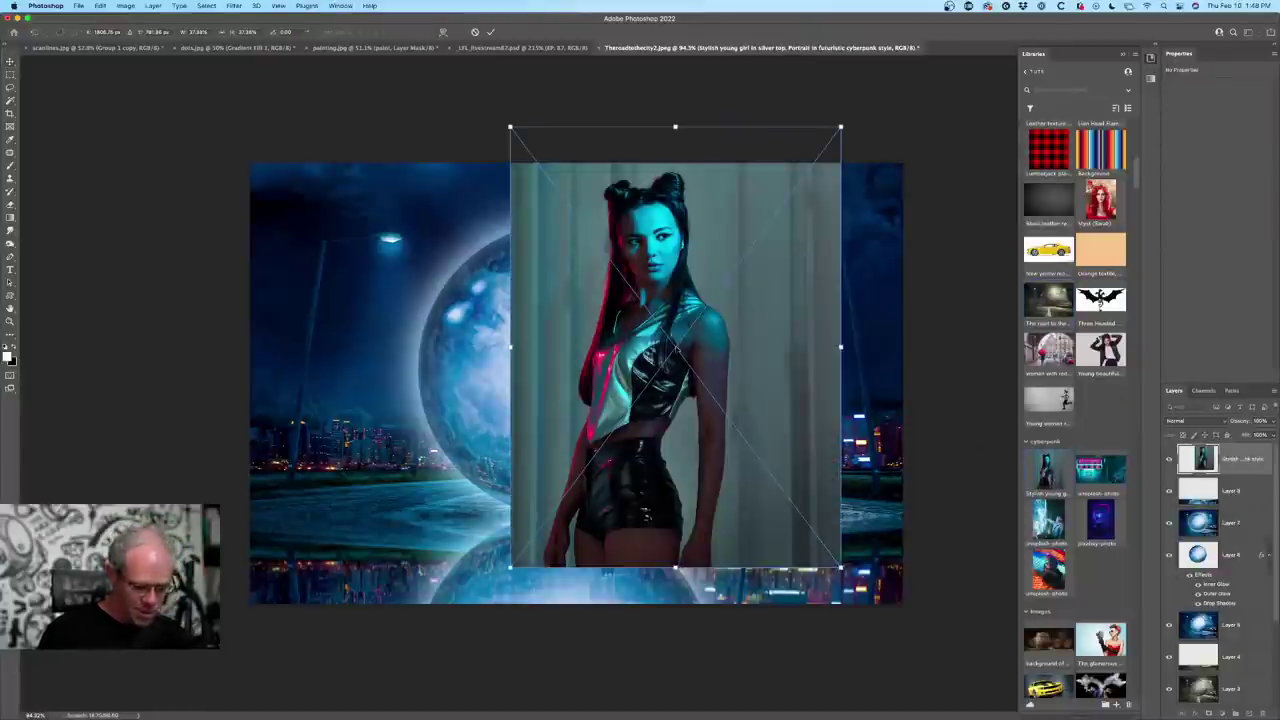
key("Return")
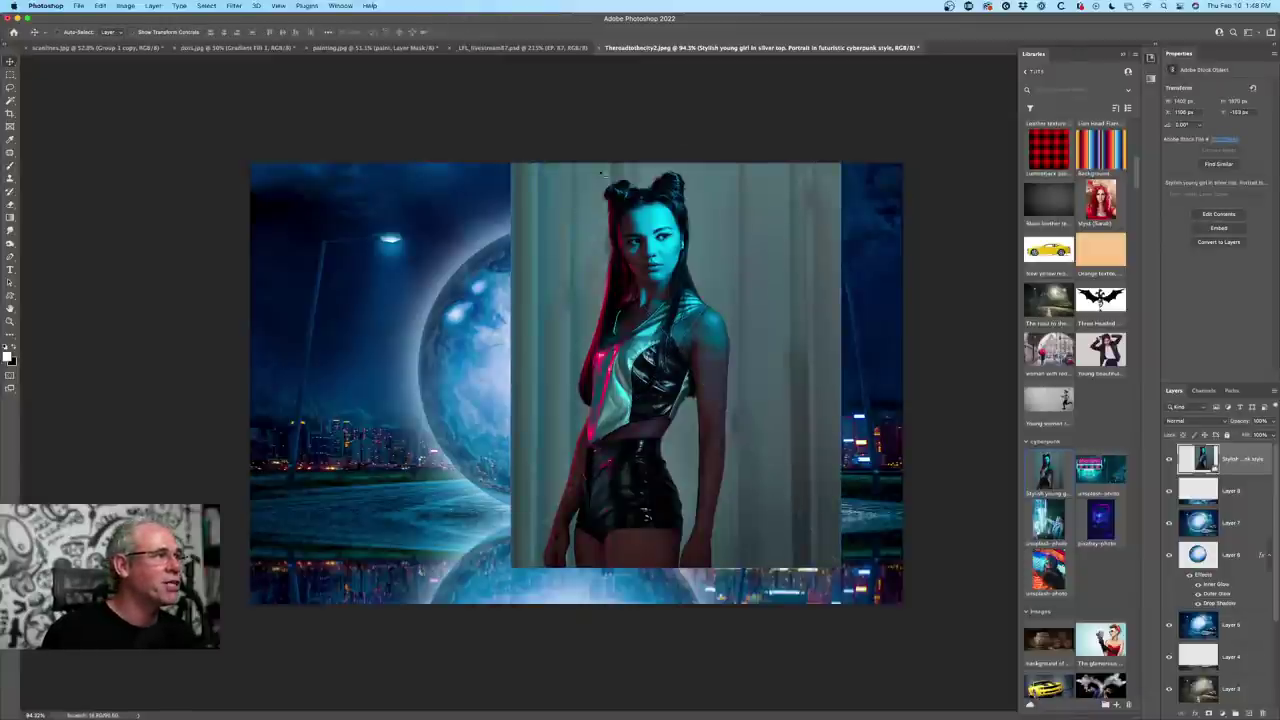
left_click_drag(730, 190, 595, 218)
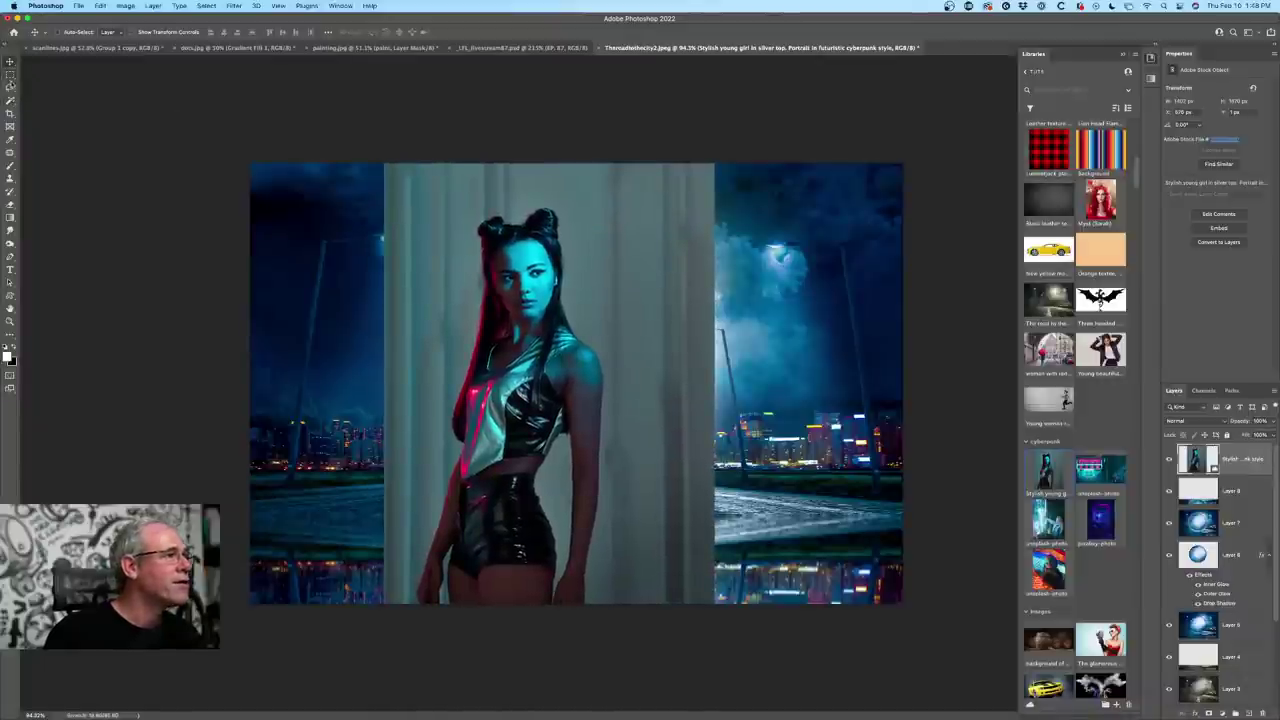
- Mask the woman photo to her silhouette using Select Subject
left_click(10, 88)
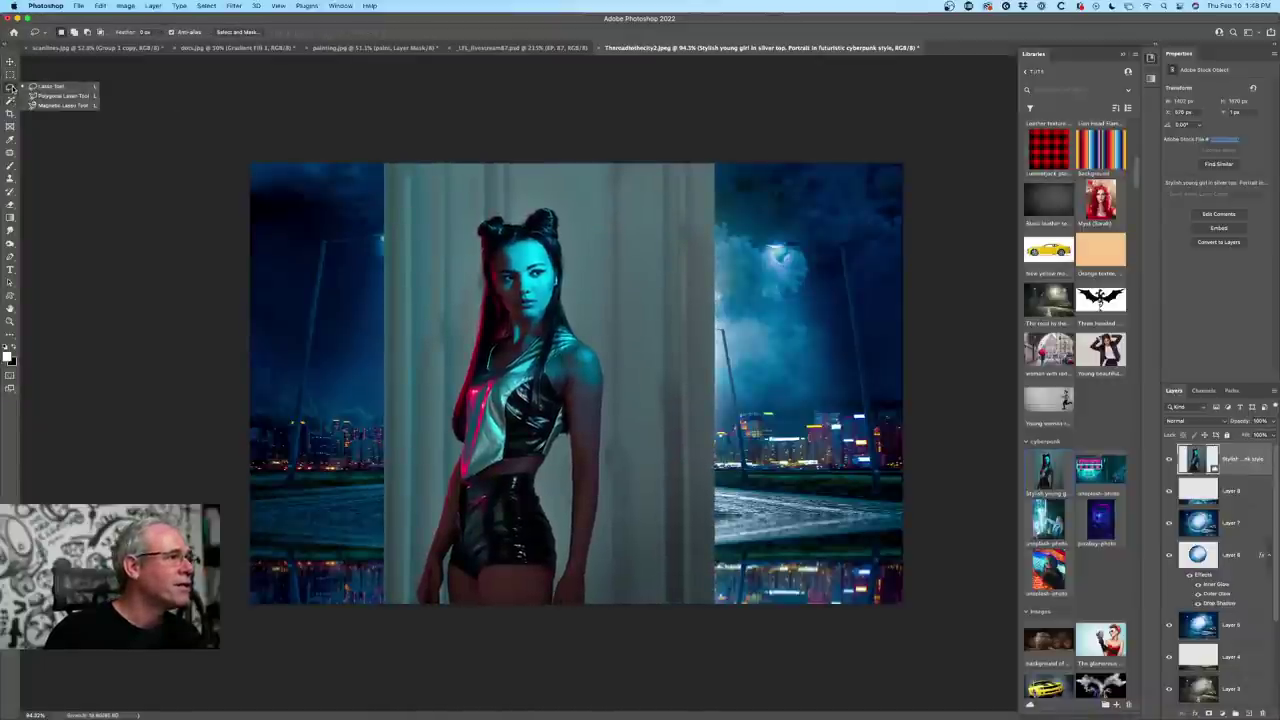
left_click(11, 100)
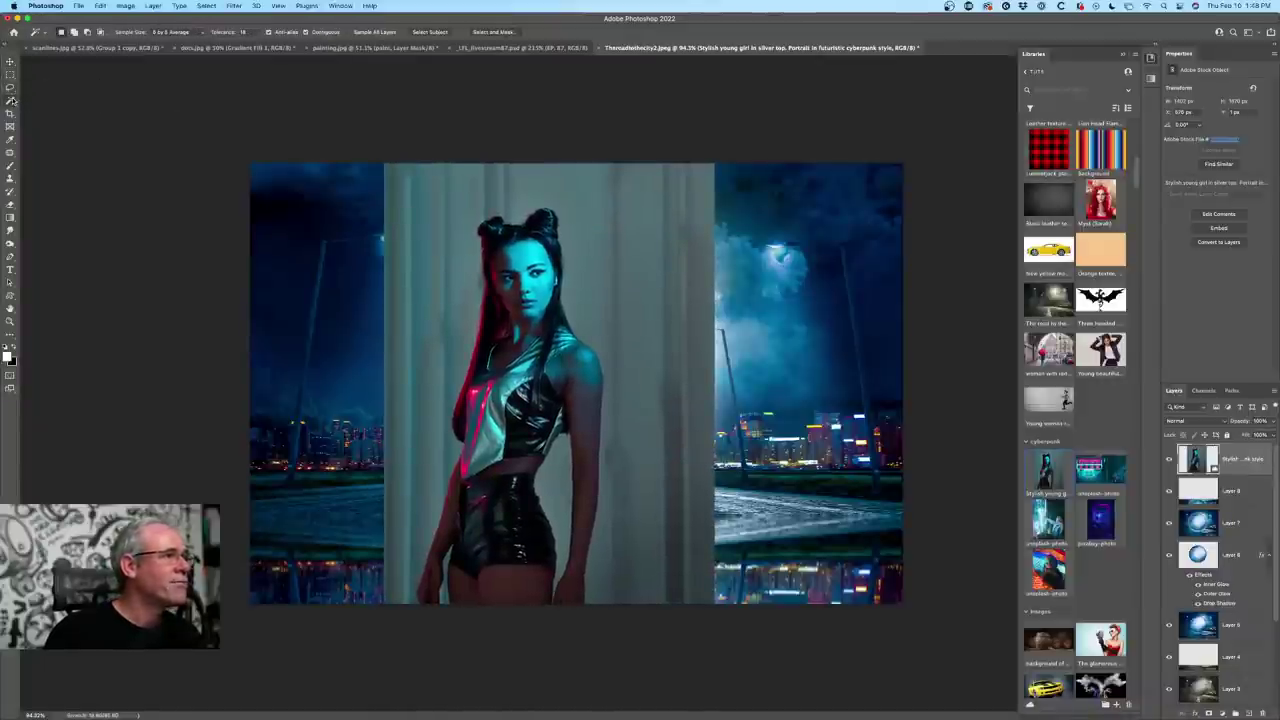
left_click(436, 32)
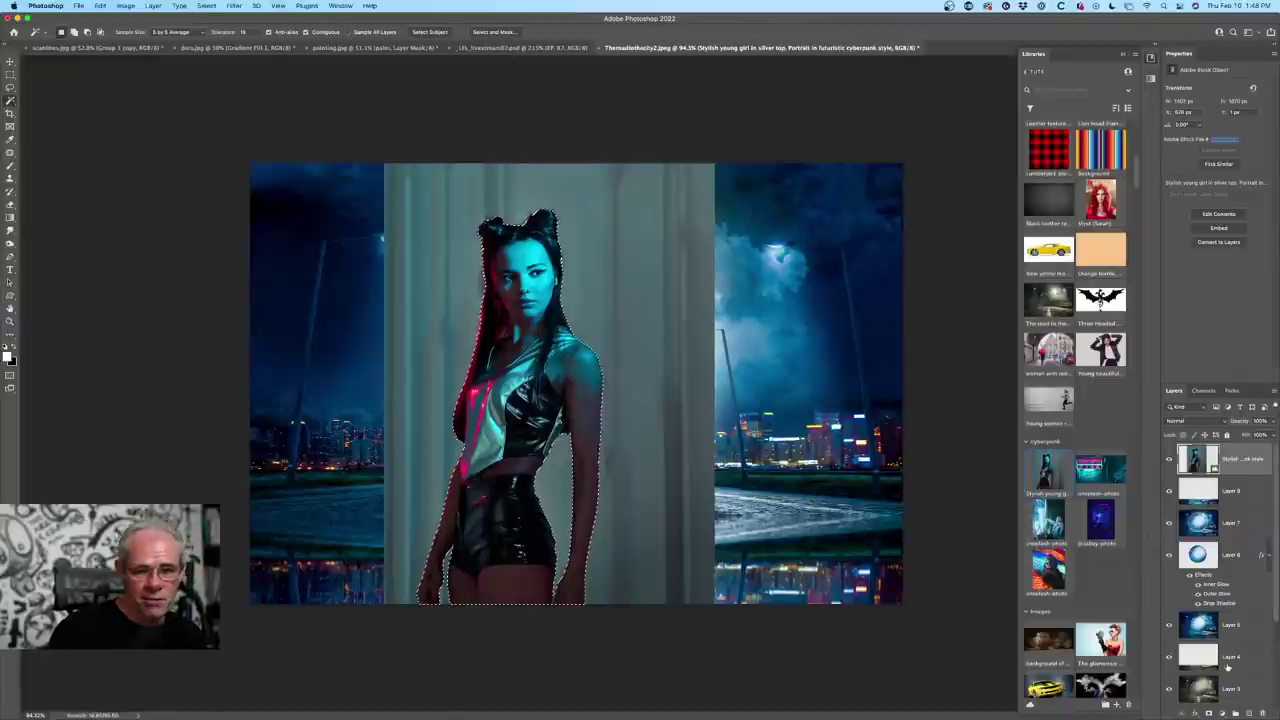
left_click(1208, 711)
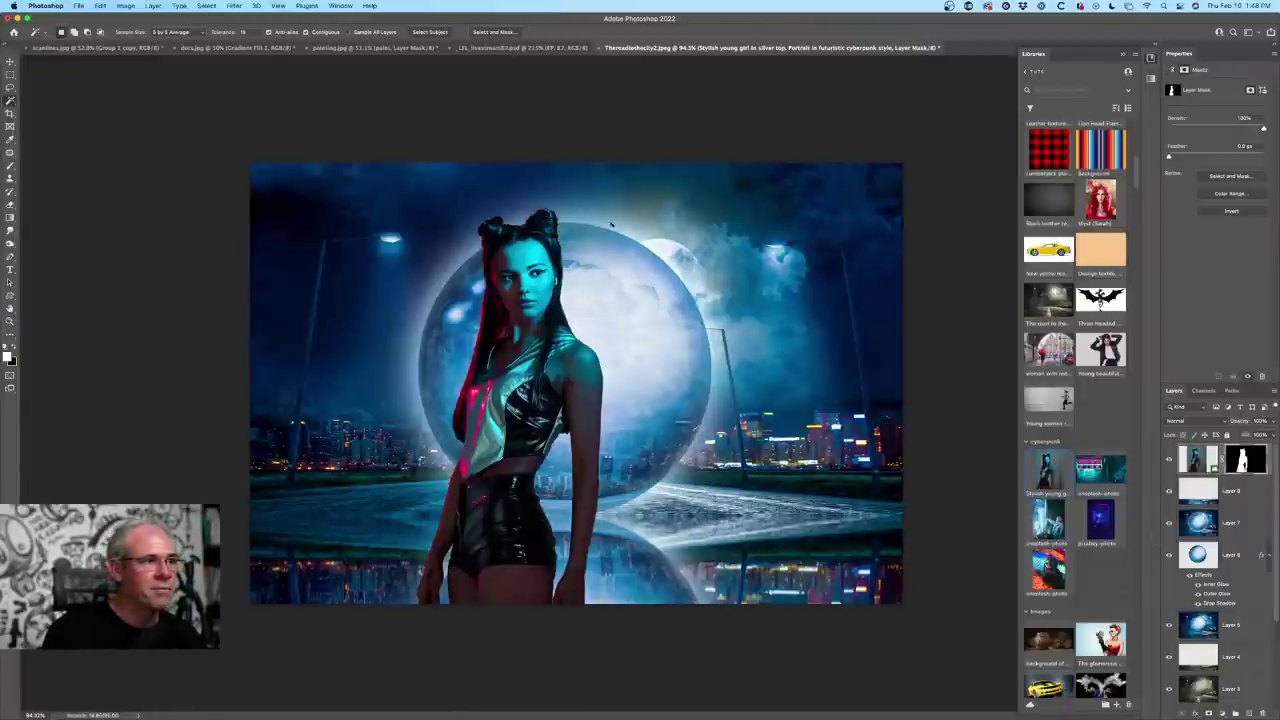
- Scale up the masked woman and place her overlapping the sphere's left edge
key("v")
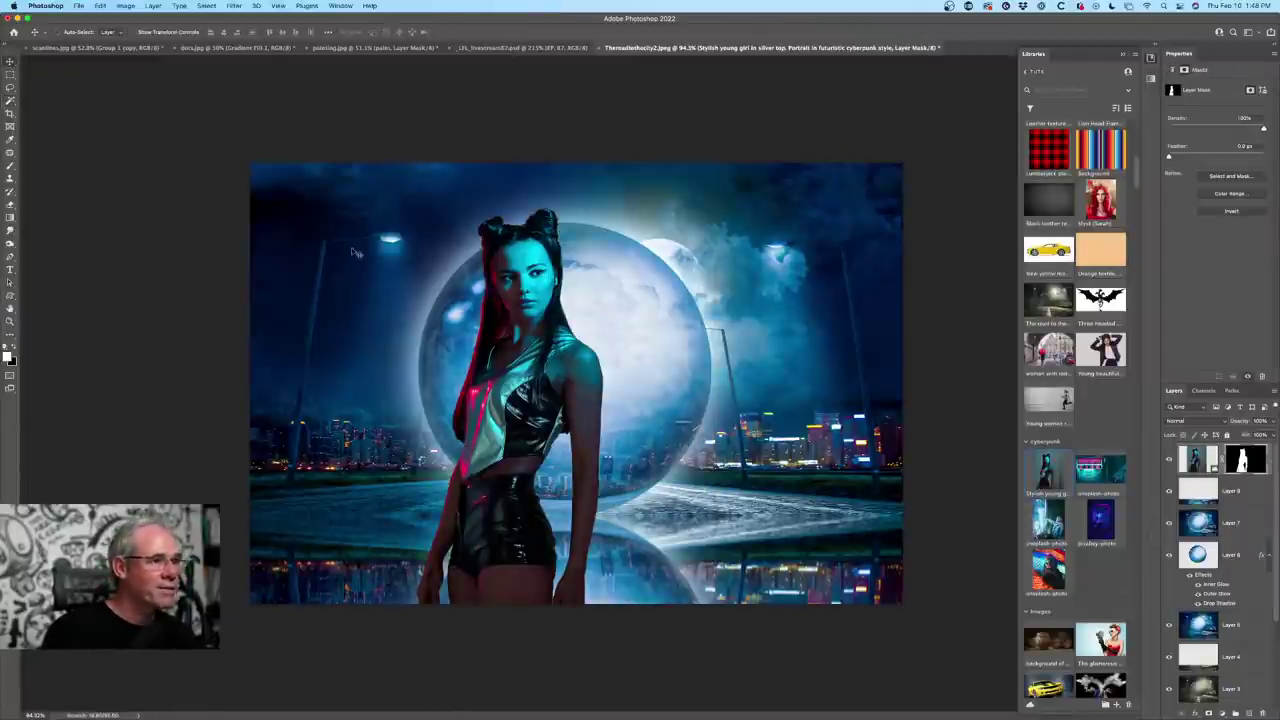
key("super+t")
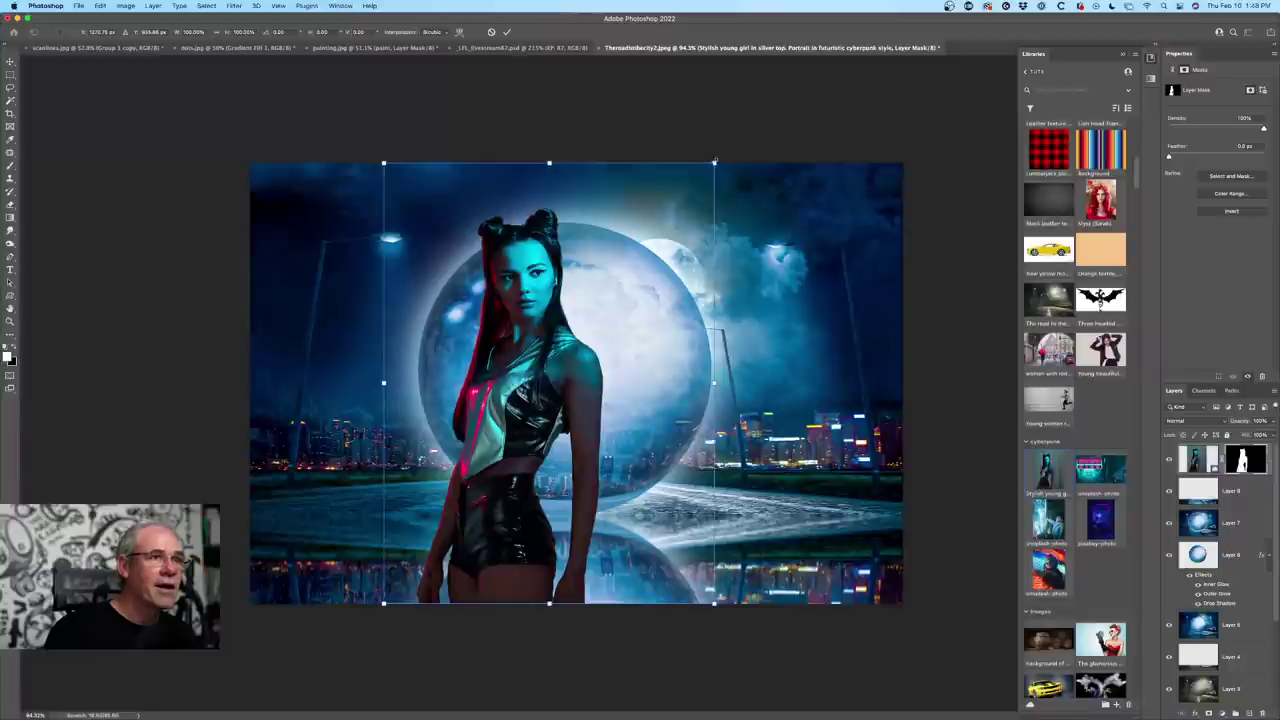
left_click_drag(714, 163, 539, 348)
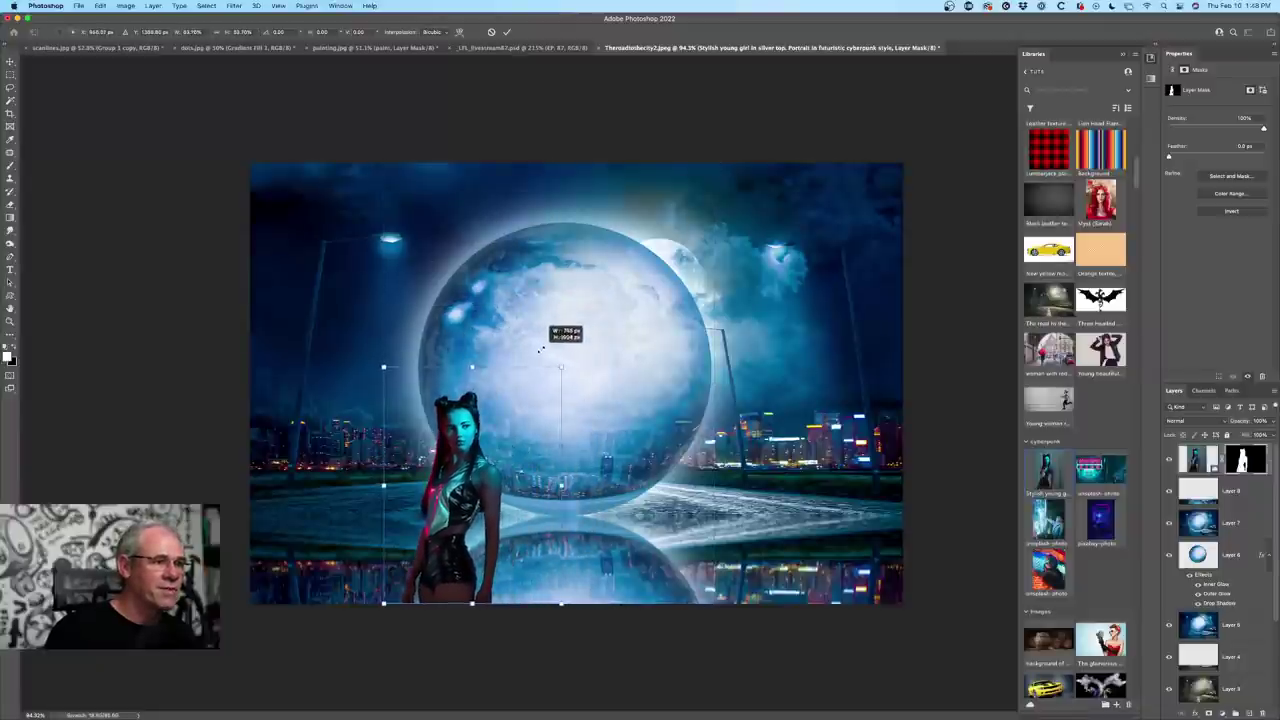
left_click_drag(484, 501, 597, 409)
left_click_drag(684, 277, 735, 211)
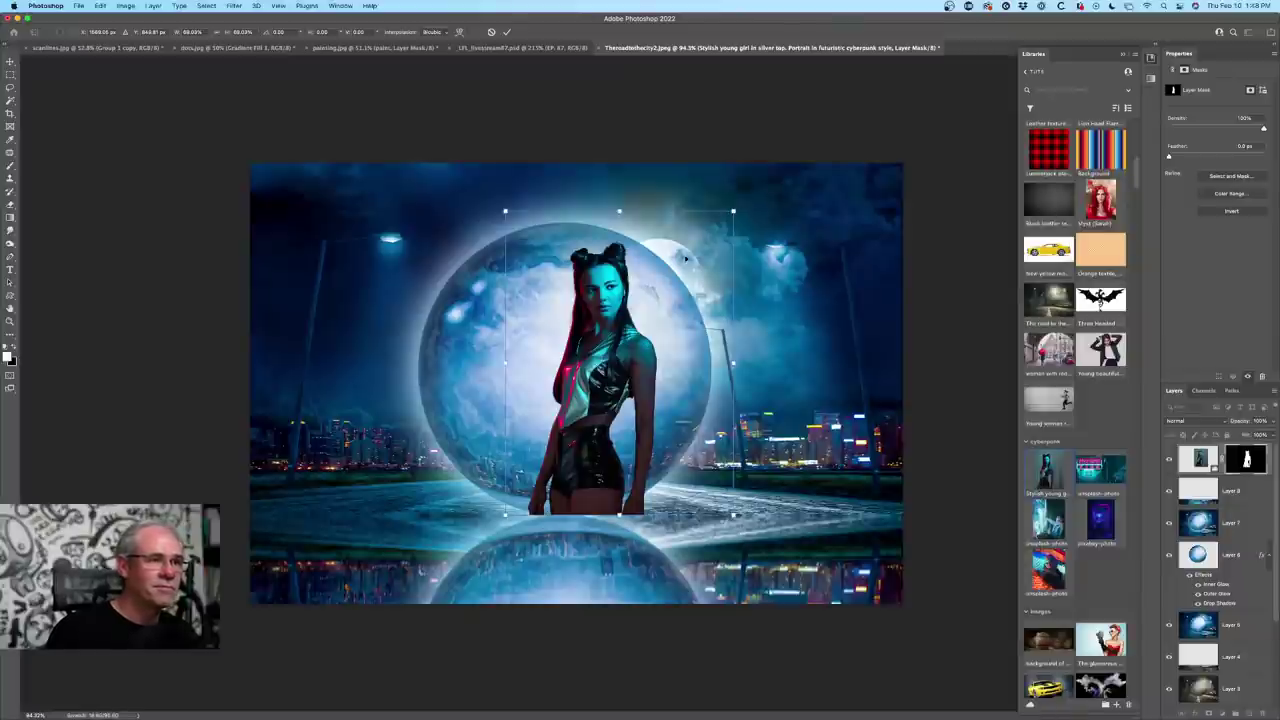
left_click_drag(685, 262, 788, 356)
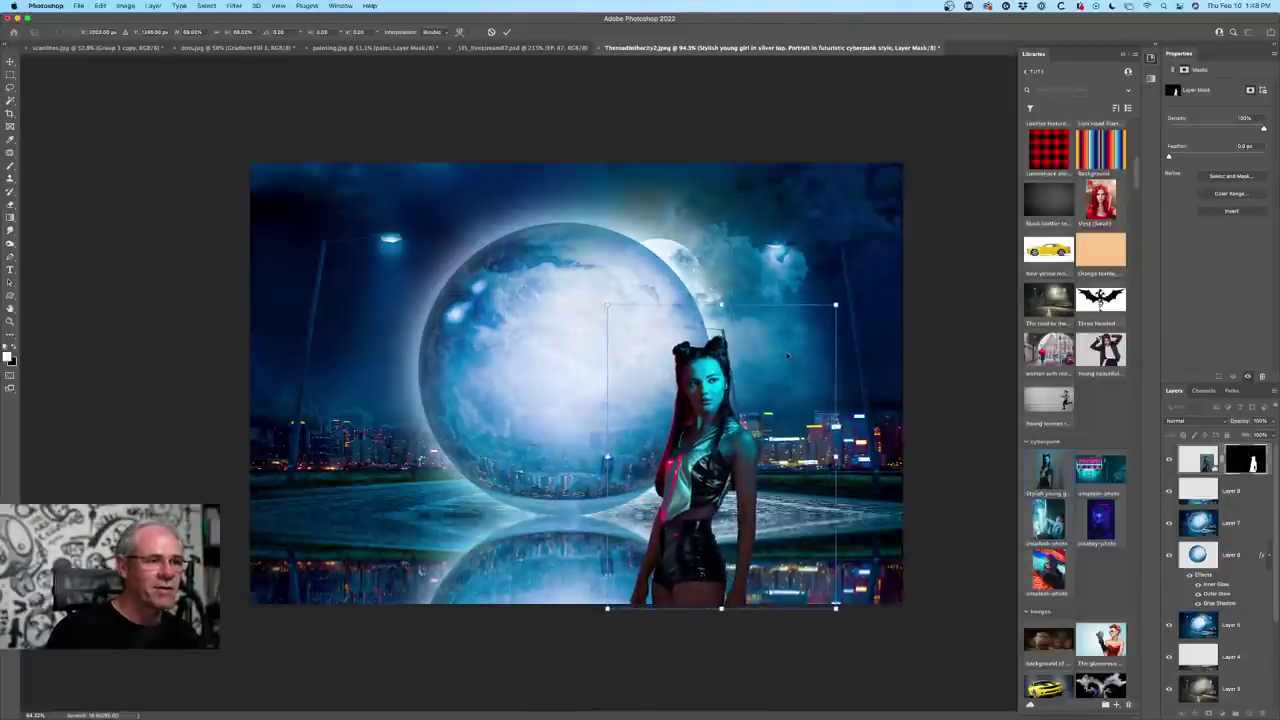
left_click_drag(893, 218, 900, 190)
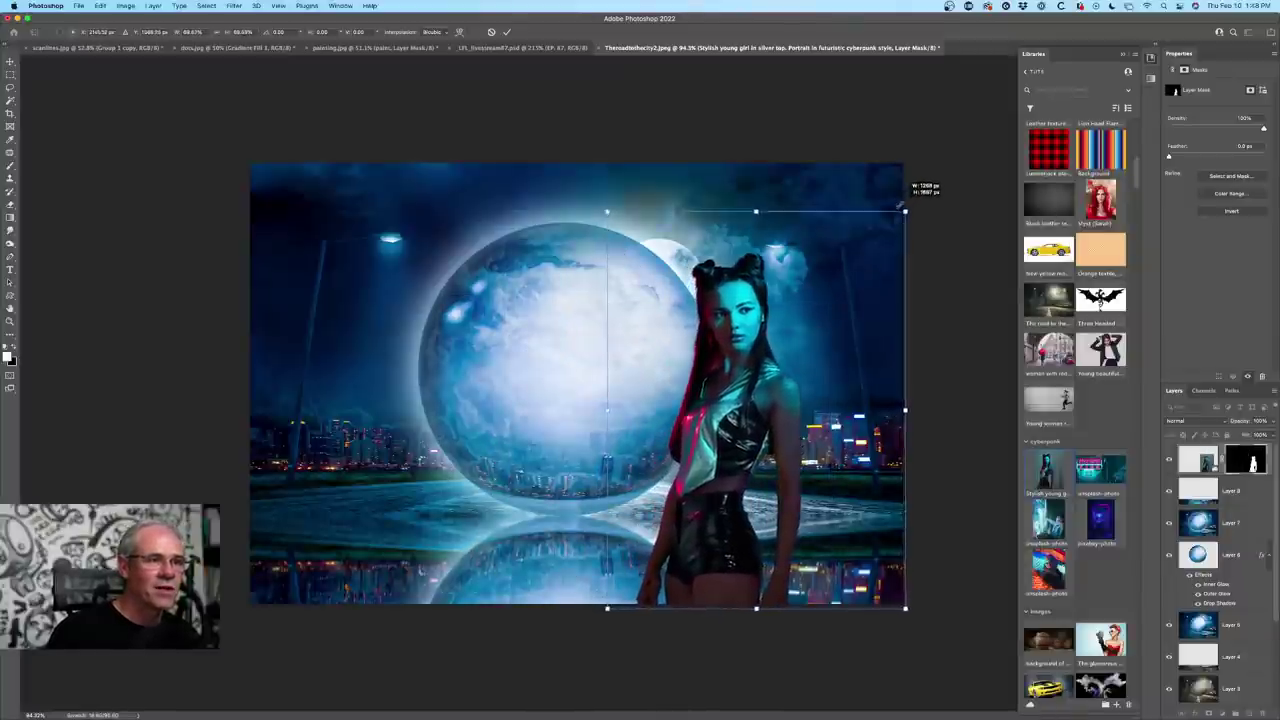
left_click_drag(738, 318, 422, 316)
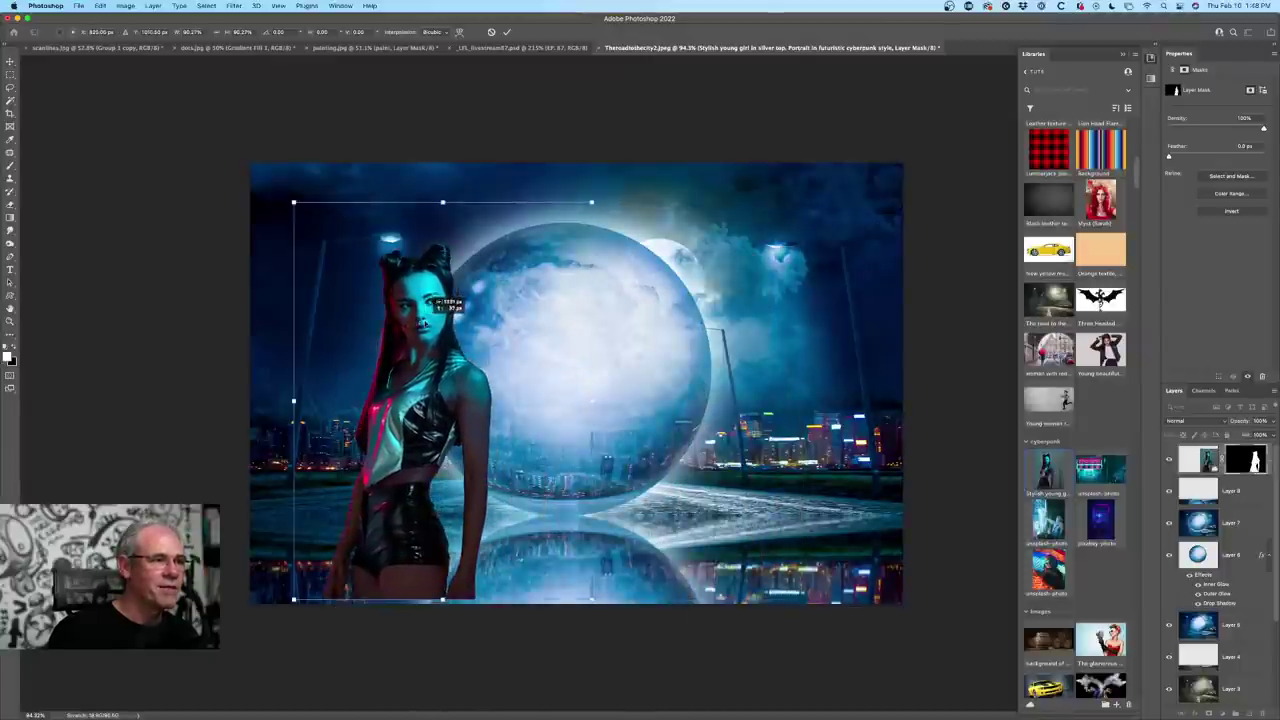
left_click_drag(440, 384, 425, 380)
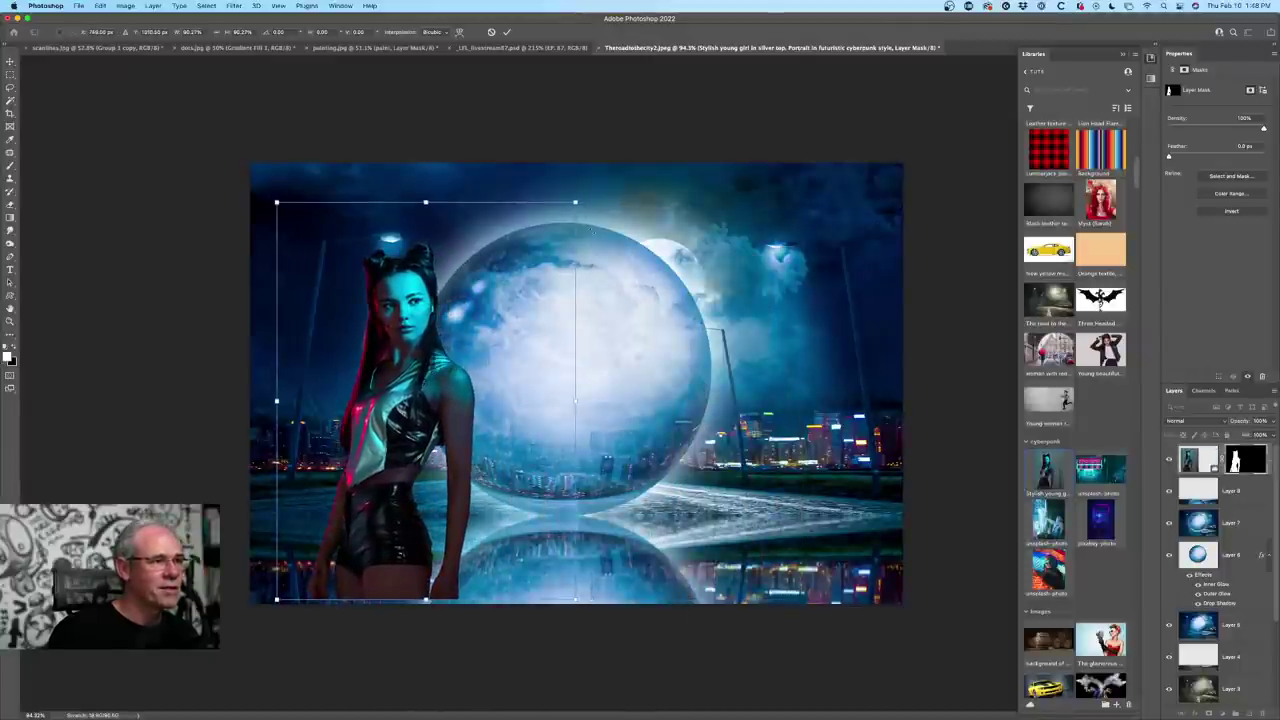
left_click_drag(575, 202, 595, 175)
left_click_drag(506, 257, 506, 268)
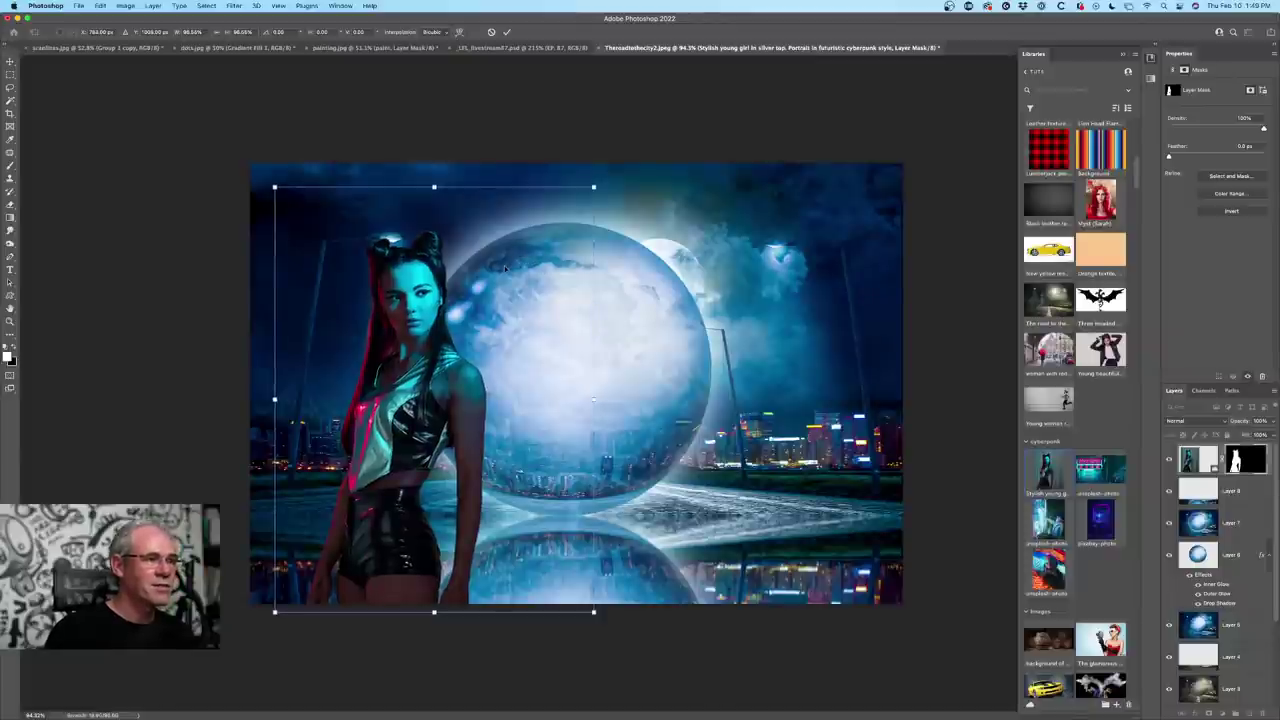
key("Return")
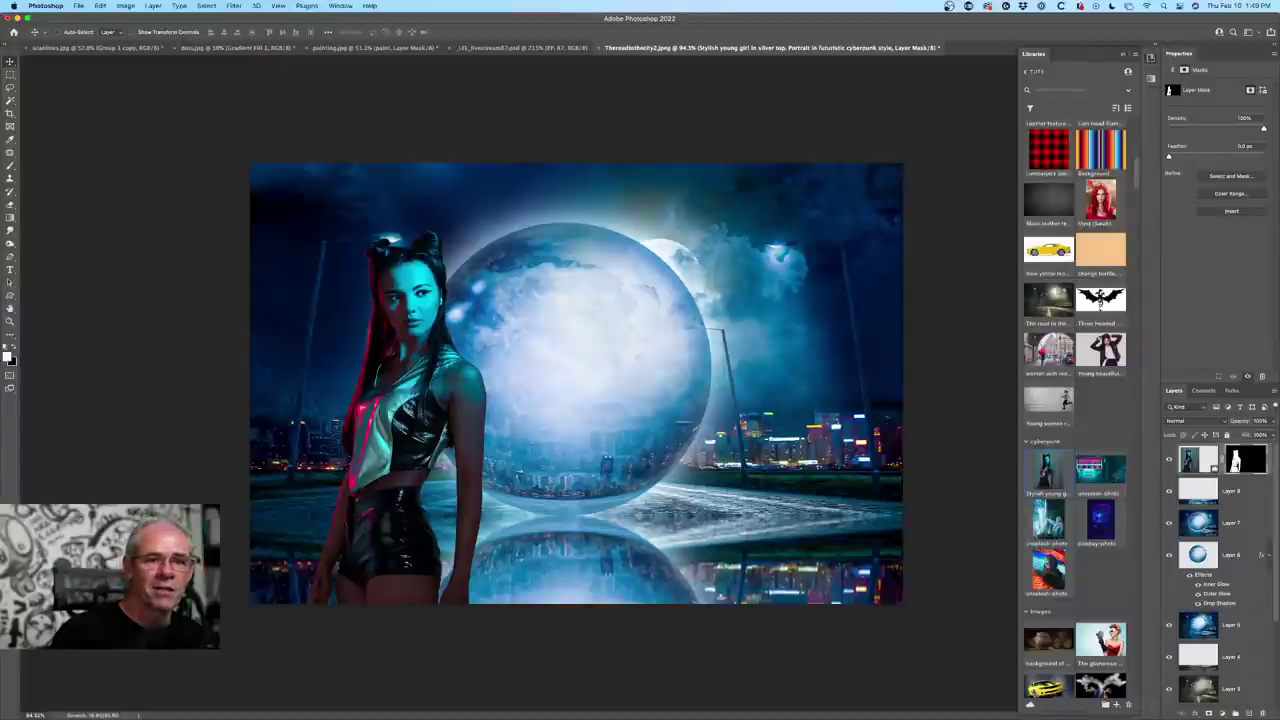
- Change the woman's Stroke to a near-white pale blue, about 8 px wide
left_click(1192, 460)
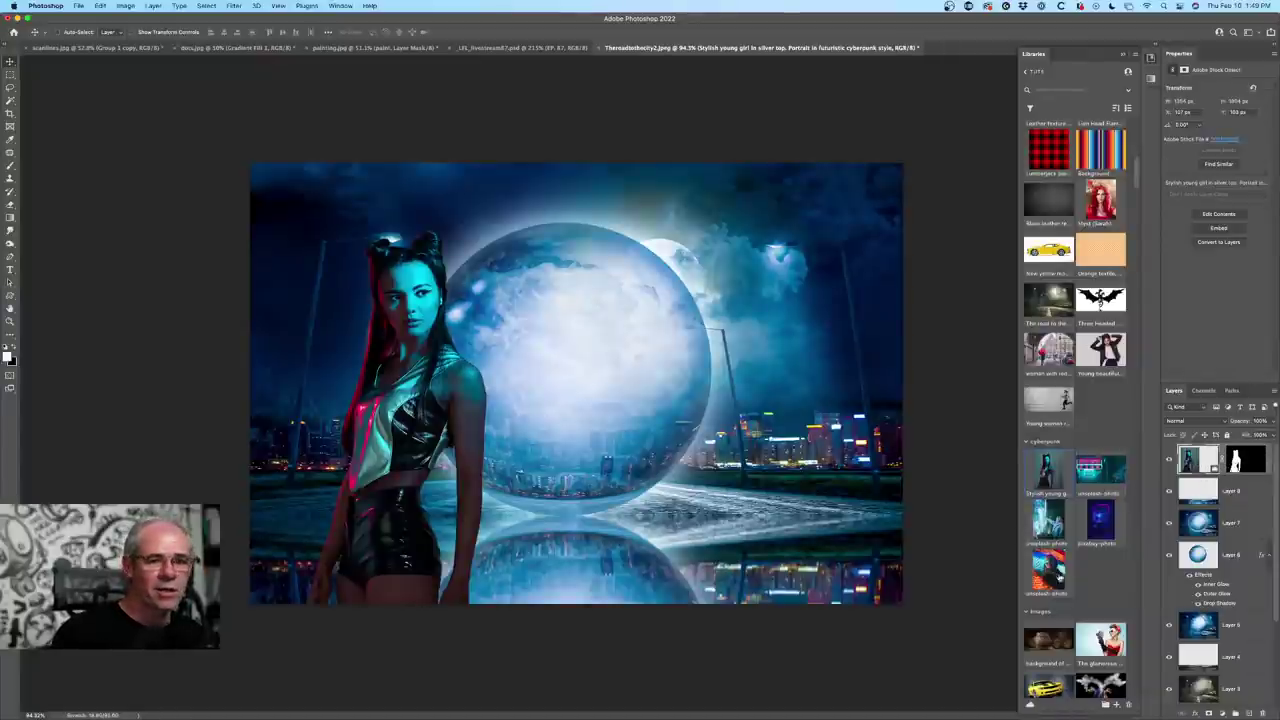
left_click(1197, 712)
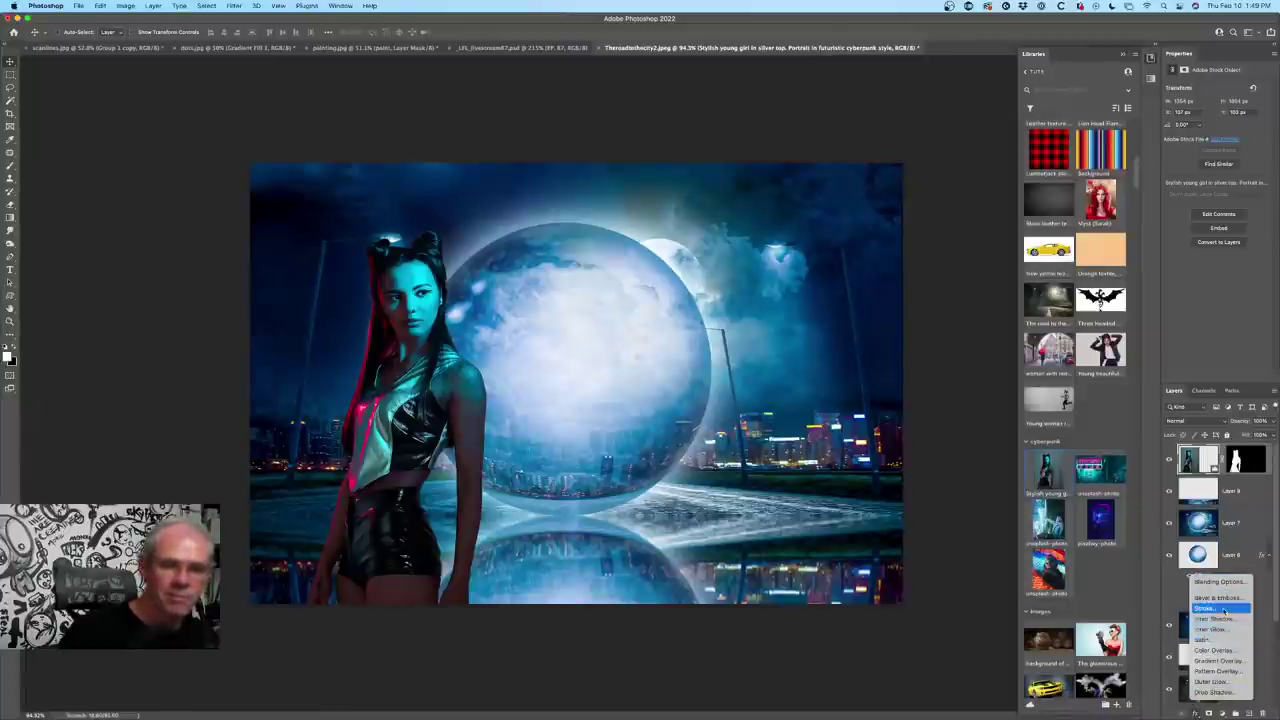
left_click(1222, 610)
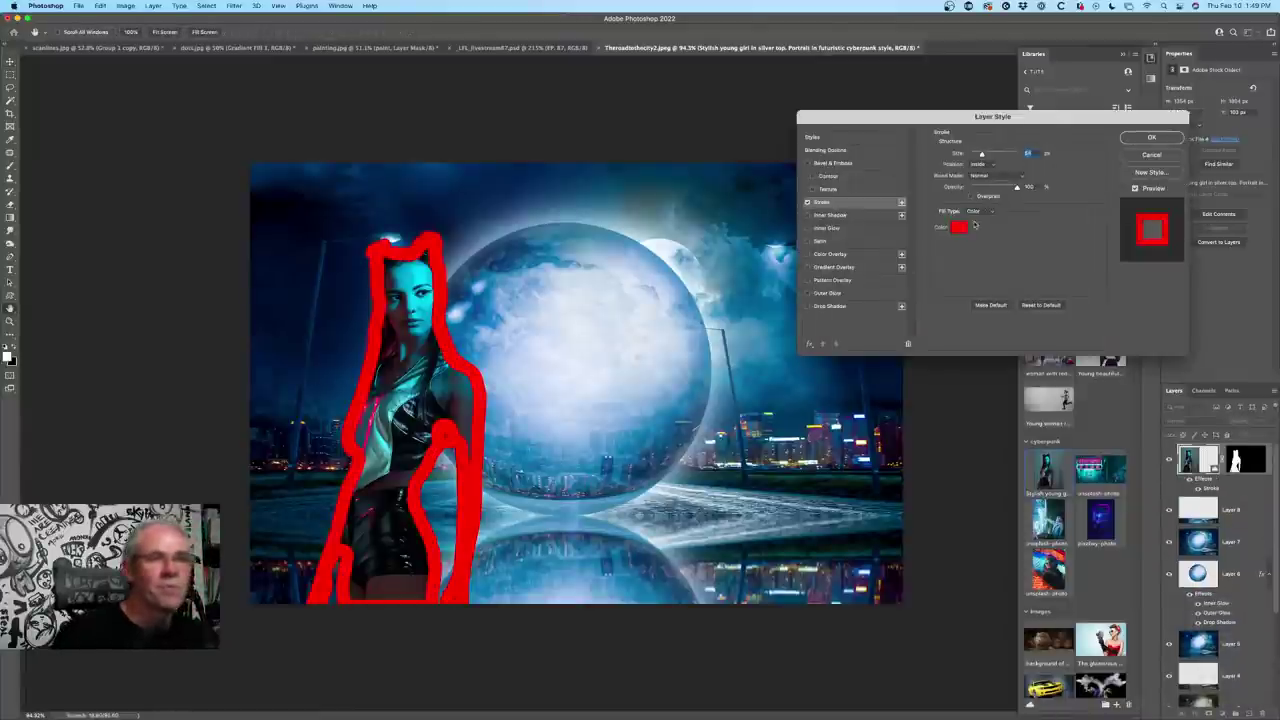
left_click(959, 227)
left_click(592, 268)
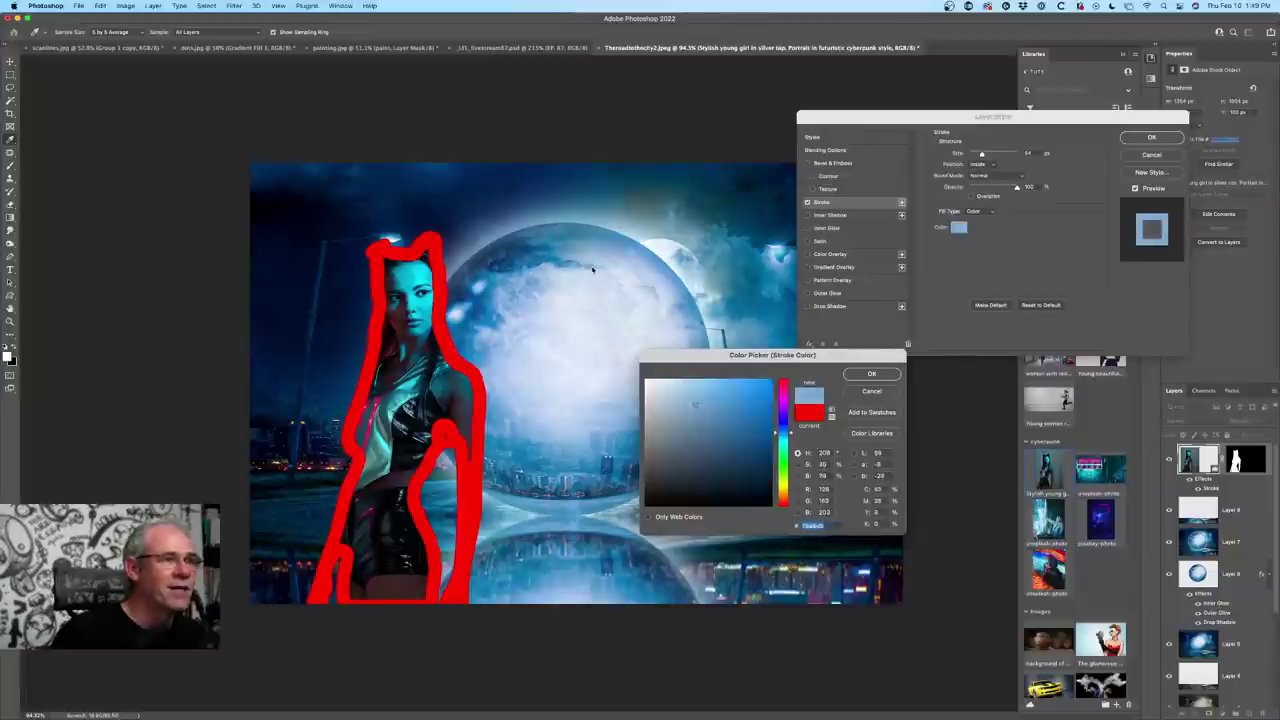
left_click(592, 268)
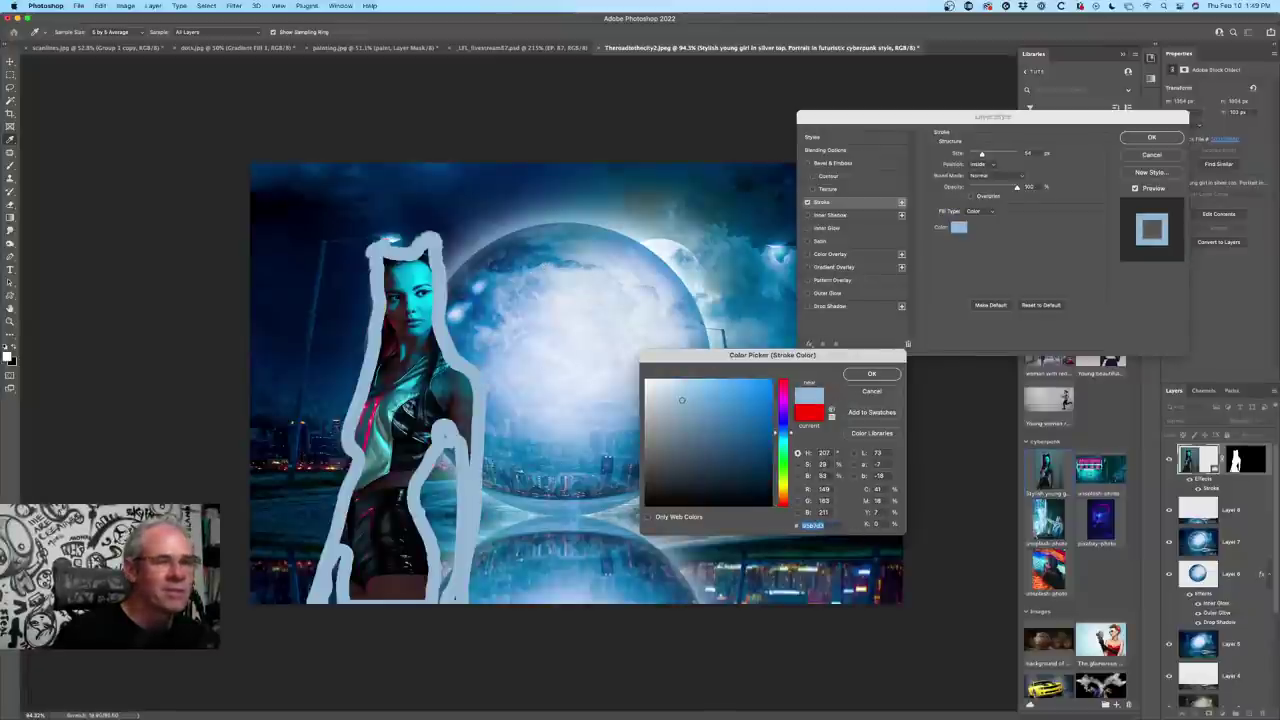
left_click(666, 385)
left_click(871, 374)
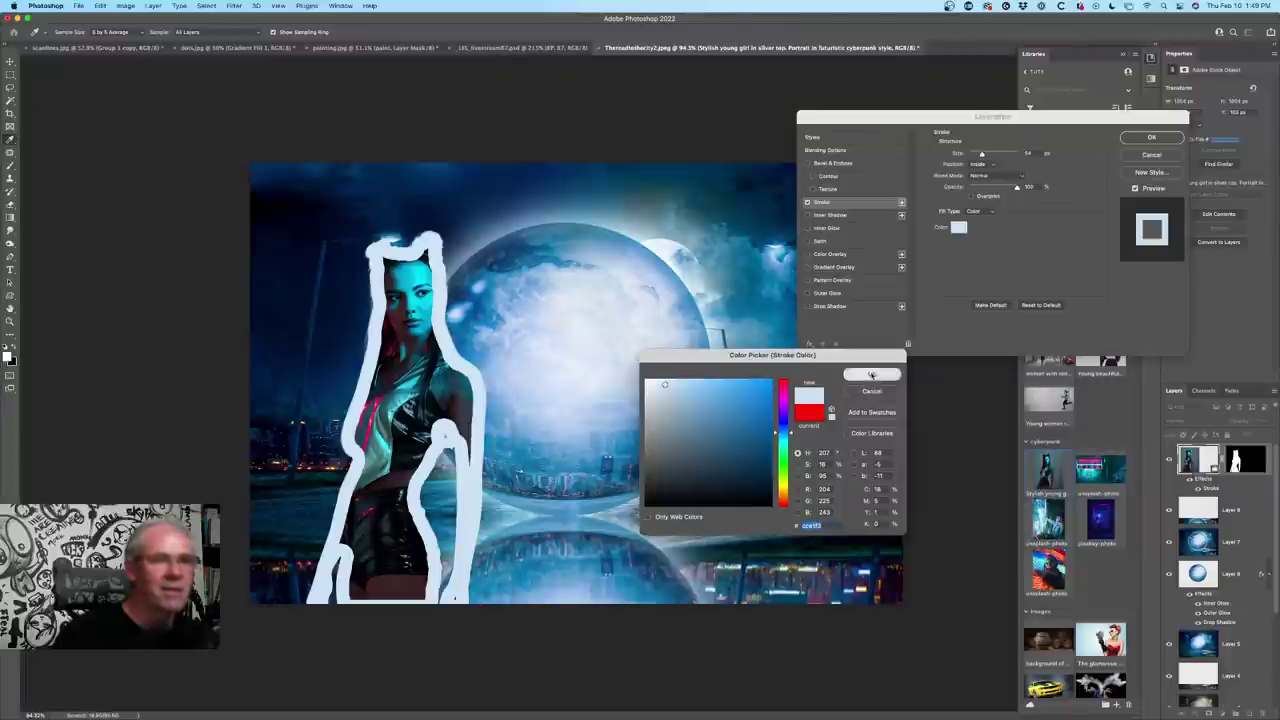
left_click_drag(981, 153, 974, 152)
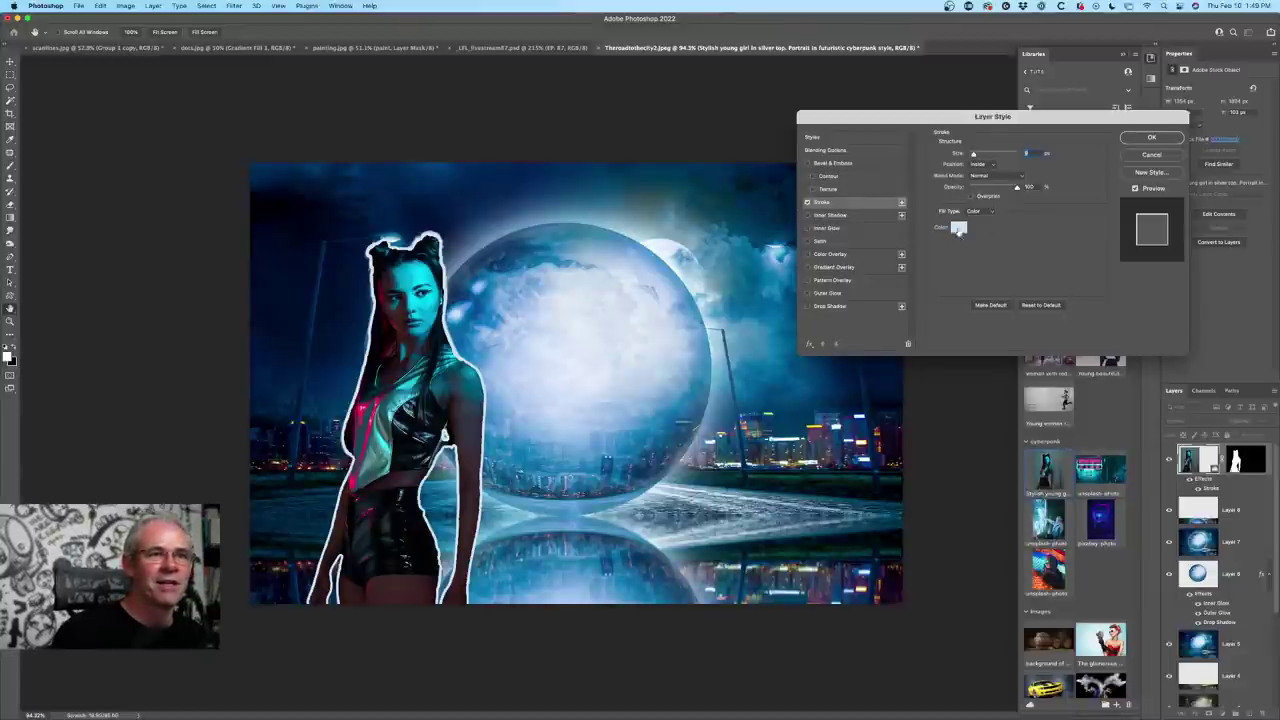
left_click(1150, 139)
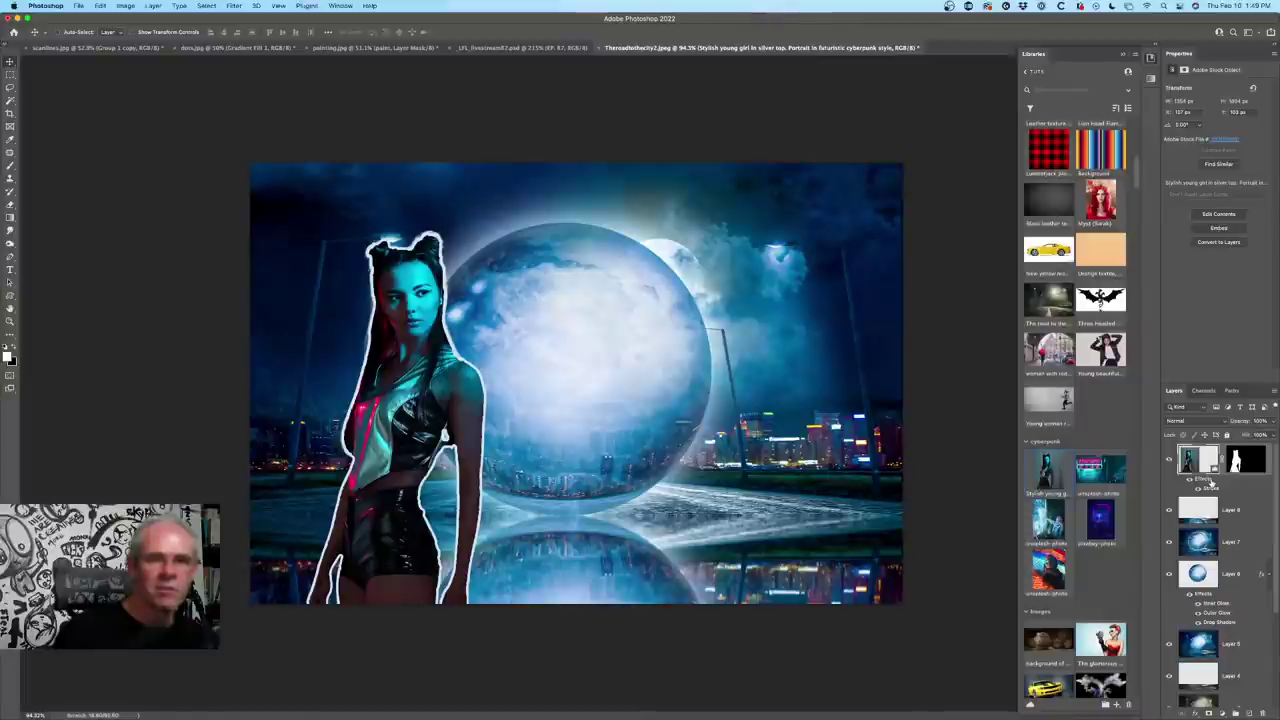
- Convert the woman's Stroke effect into its own layer and compare it on and off
right_click(1209, 481)
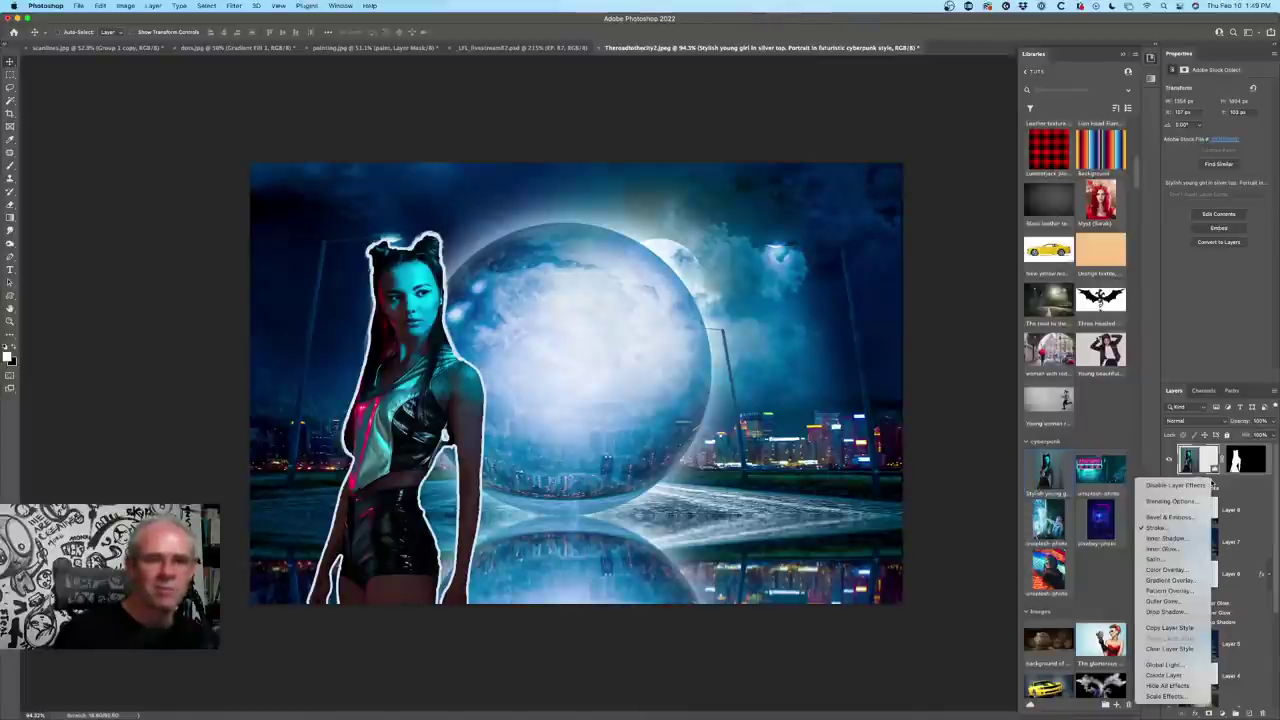
left_click(1165, 675)
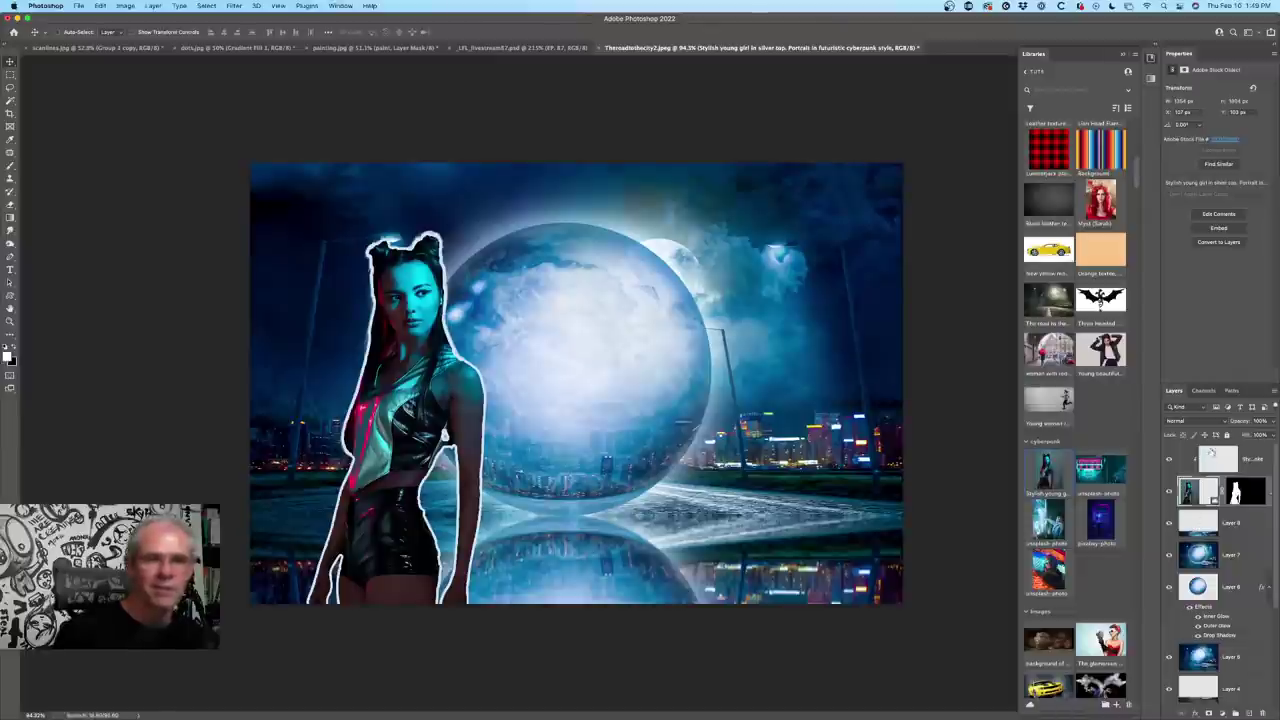
left_click(1170, 458)
left_click(1170, 458)
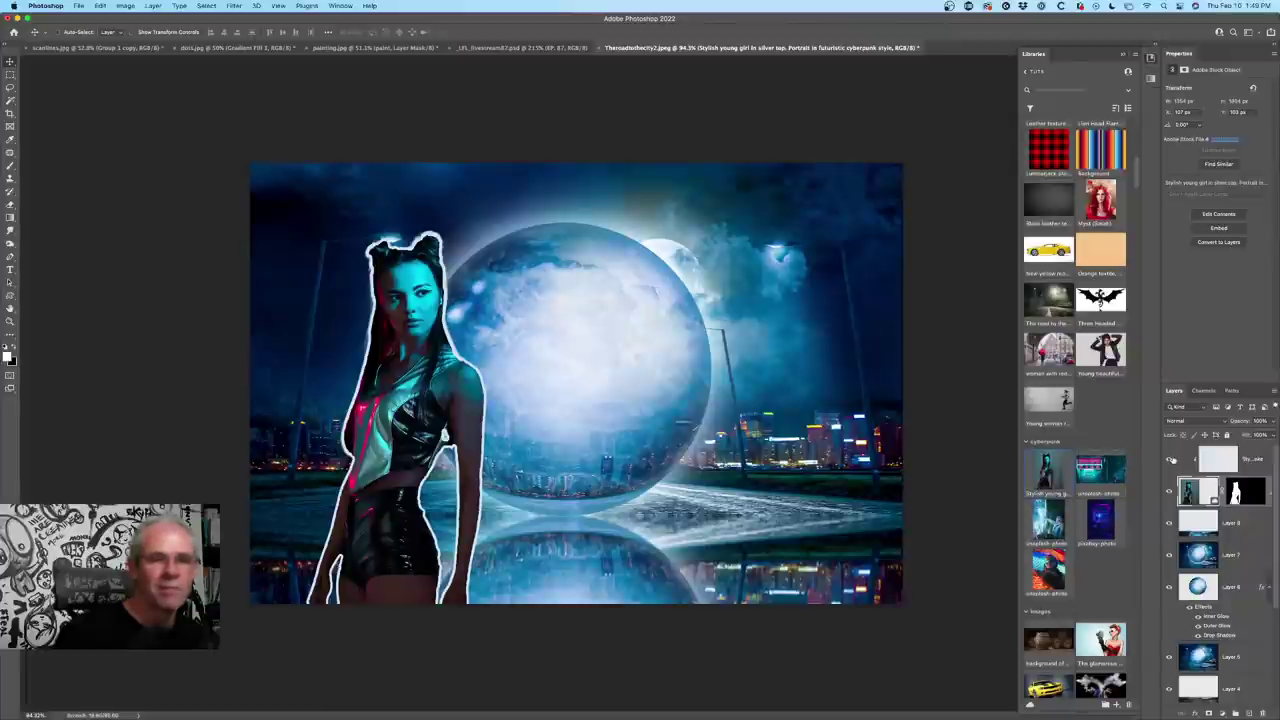
left_click(1169, 459)
left_click(1169, 459)
left_click(1213, 462)
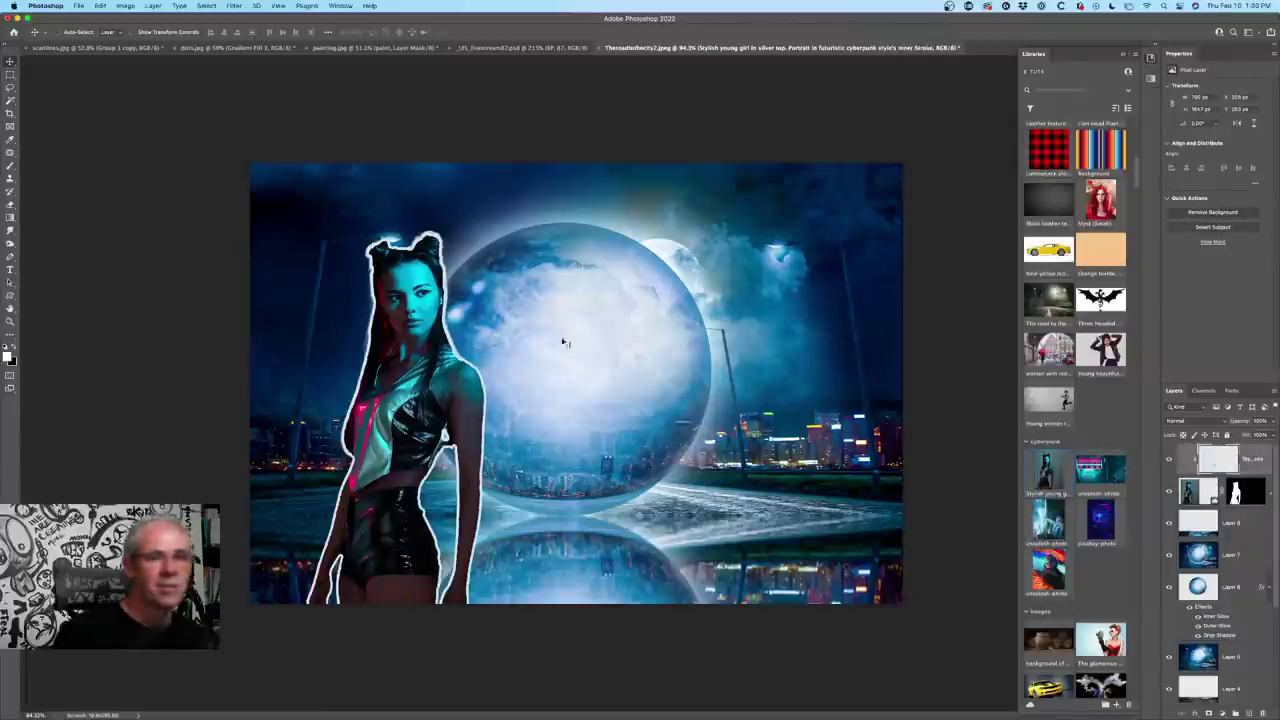
mouse_move(745, 378)
left_mouse_down()
mouse_move(729, 383)
mouse_move(740, 378)
left_mouse_up()
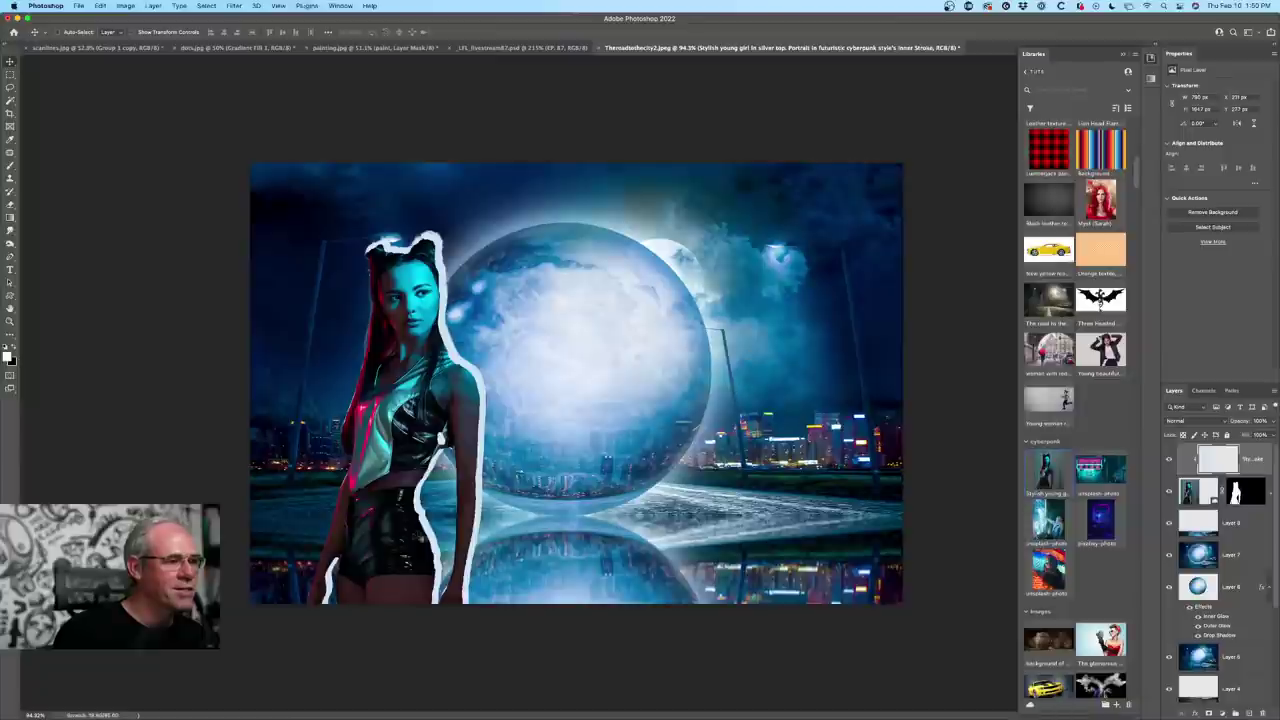
- Fade the outline layer to about 47% opacity and blend it in Overlay mode
left_click_drag(1240, 424, 1213, 424)
left_click(1213, 424)
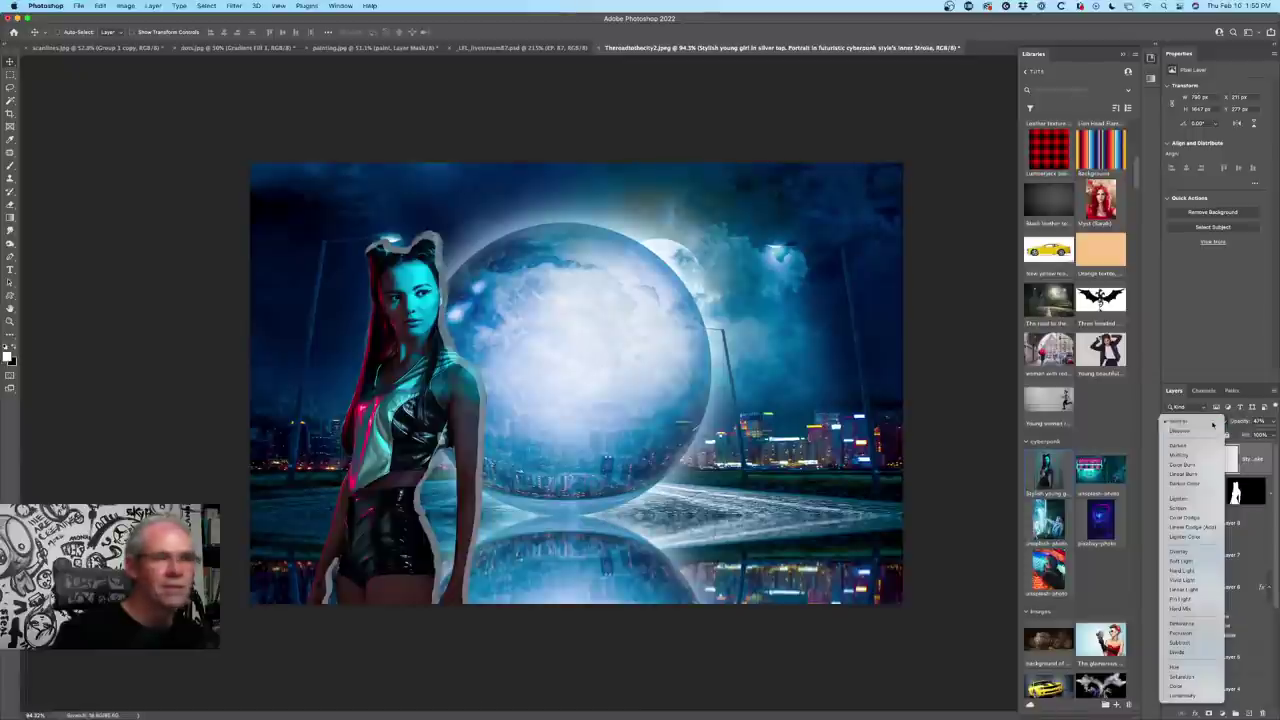
left_click(1250, 421)
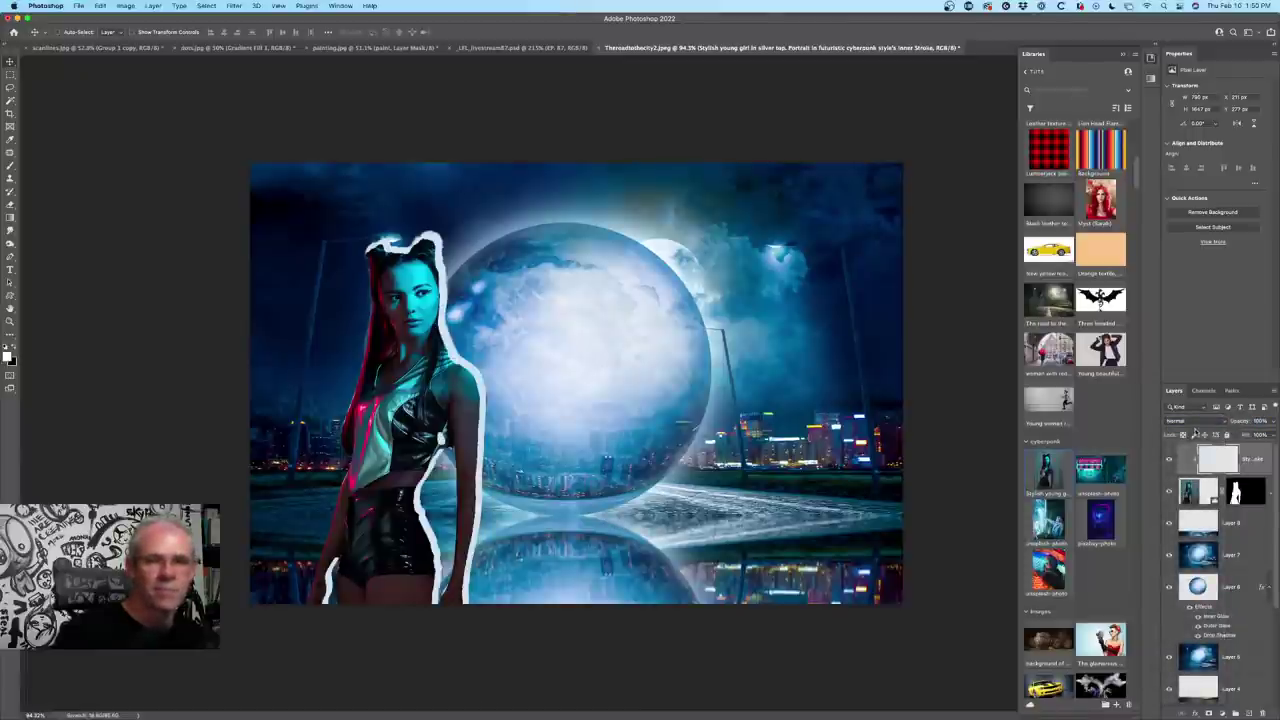
left_click(1192, 421)
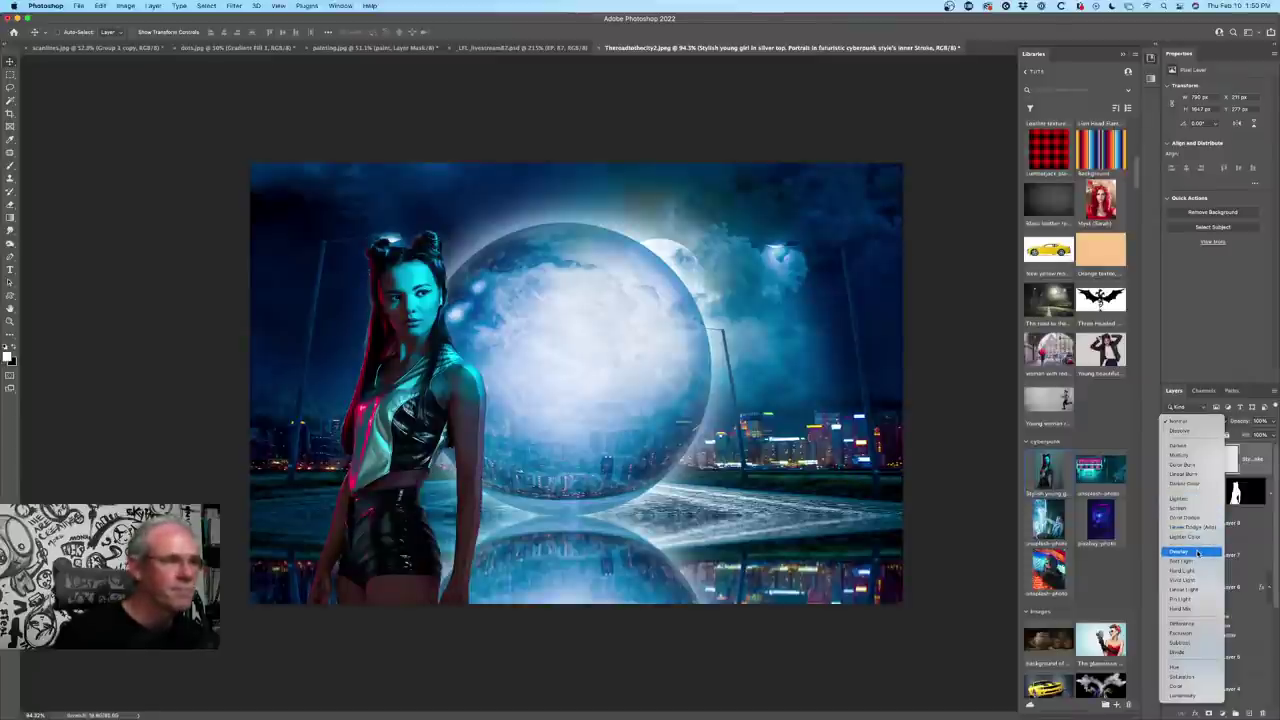
left_click(1197, 553)
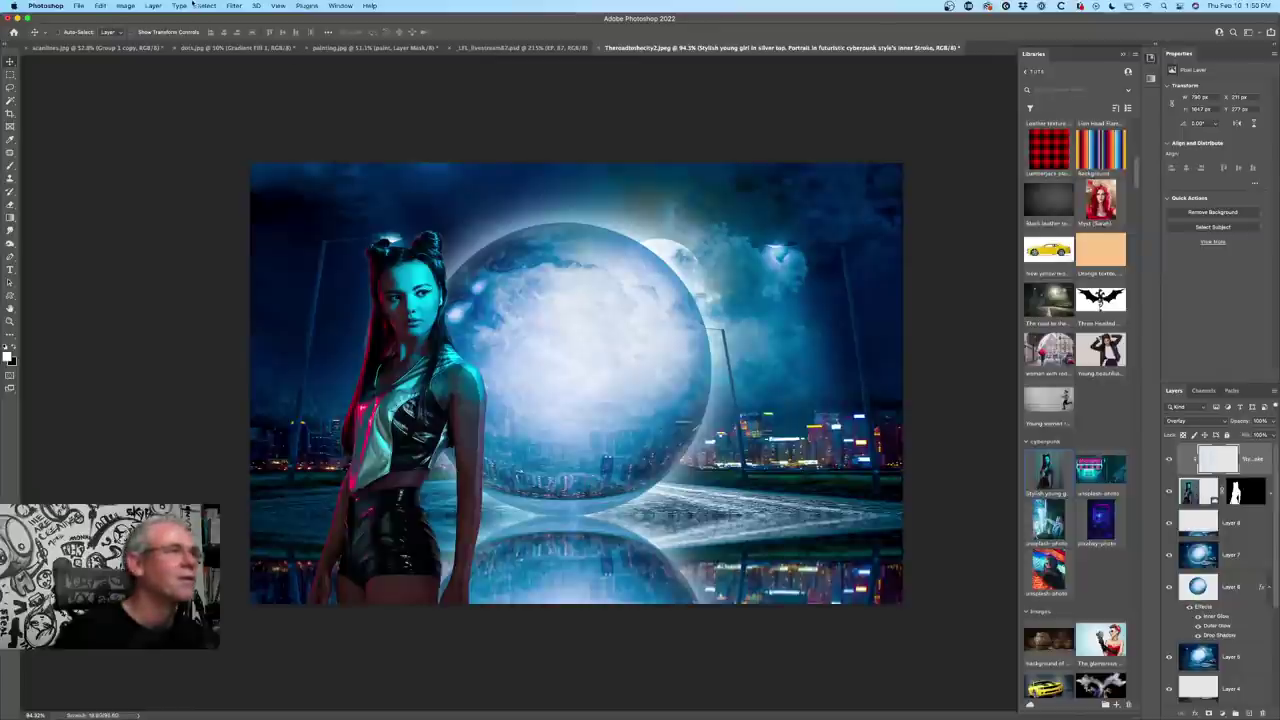
- Soften the outline layer with a Gaussian Blur of about 2.4 px radius
left_click(233, 5)
mouse_move(300, 134)
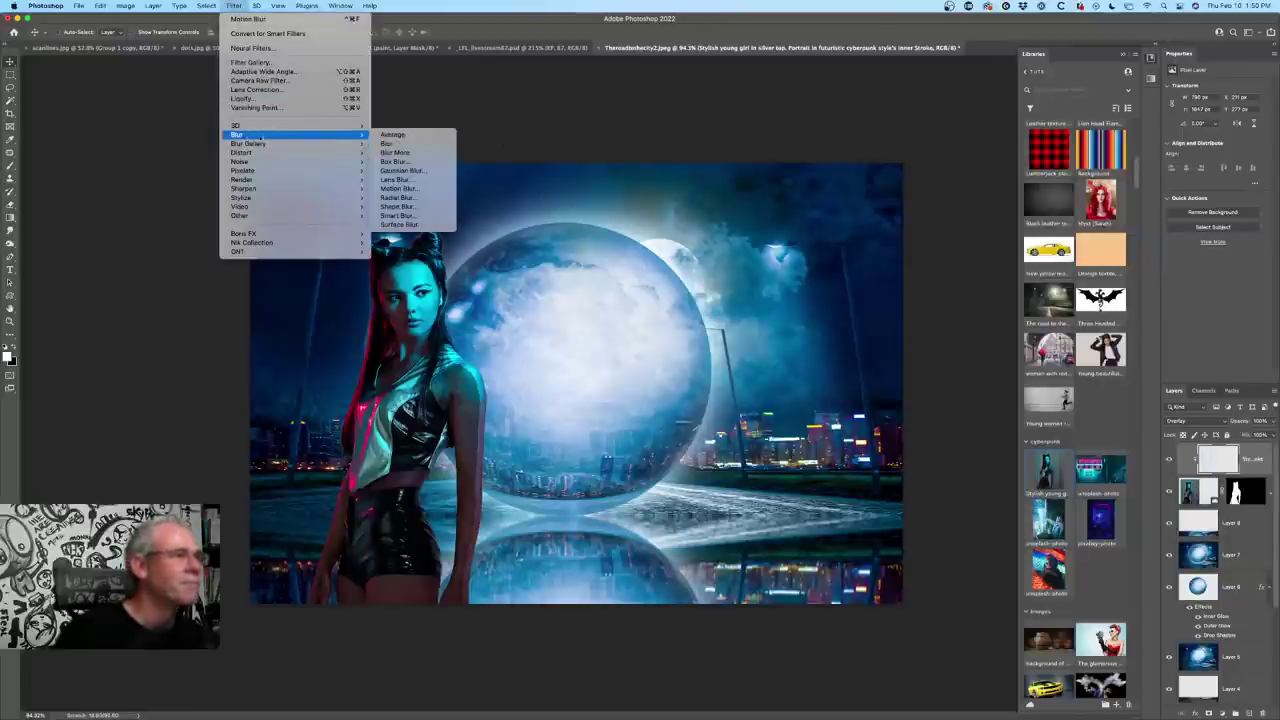
left_click(405, 170)
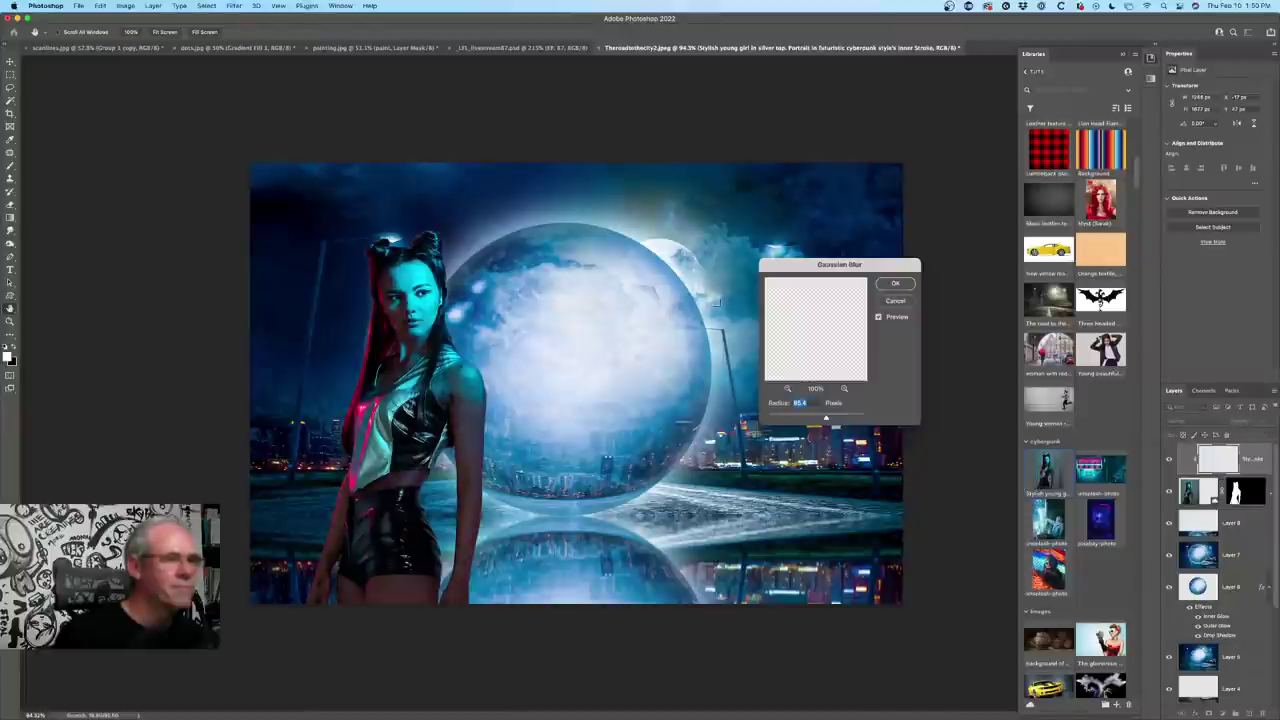
left_click_drag(807, 417, 774, 420)
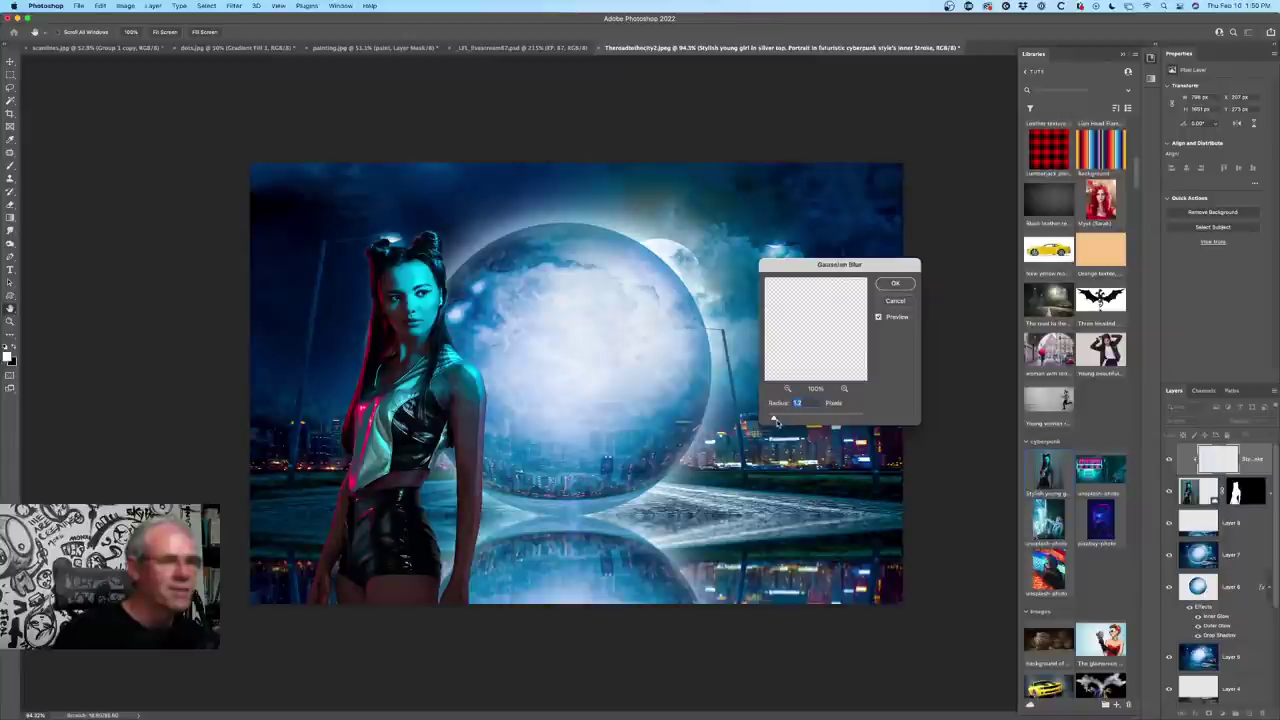
left_click_drag(775, 421, 781, 420)
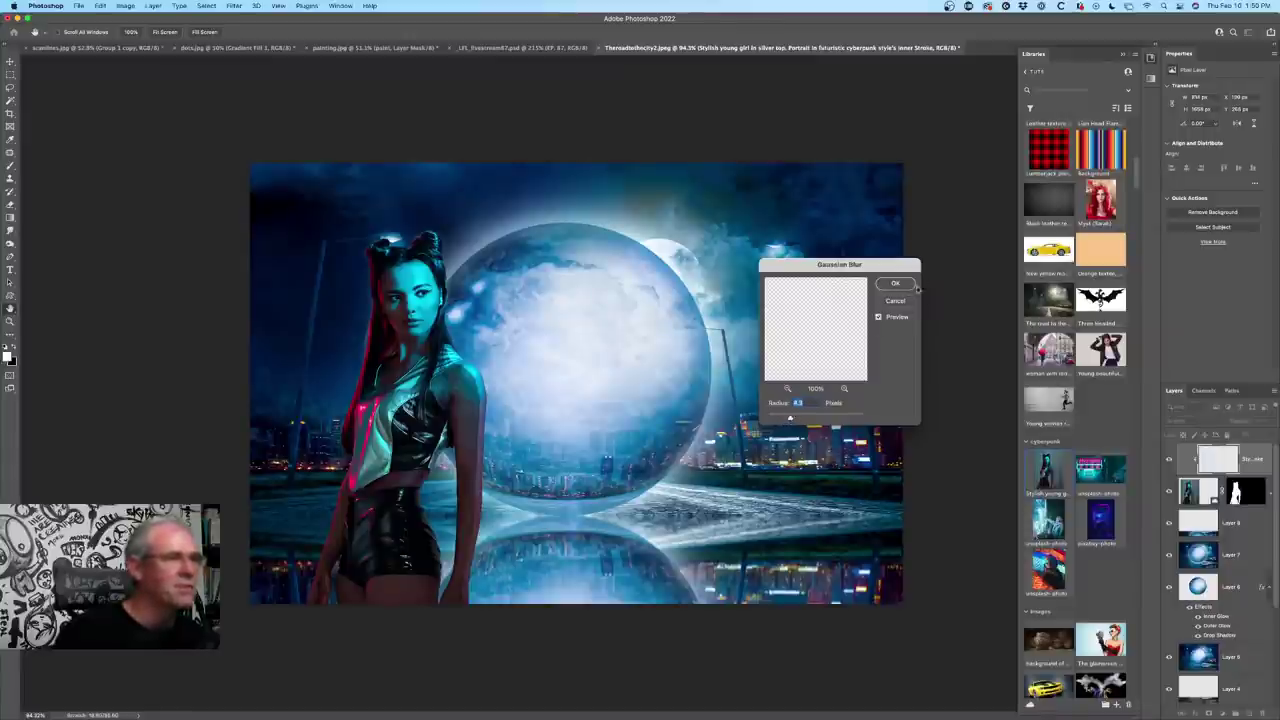
left_click(896, 284)
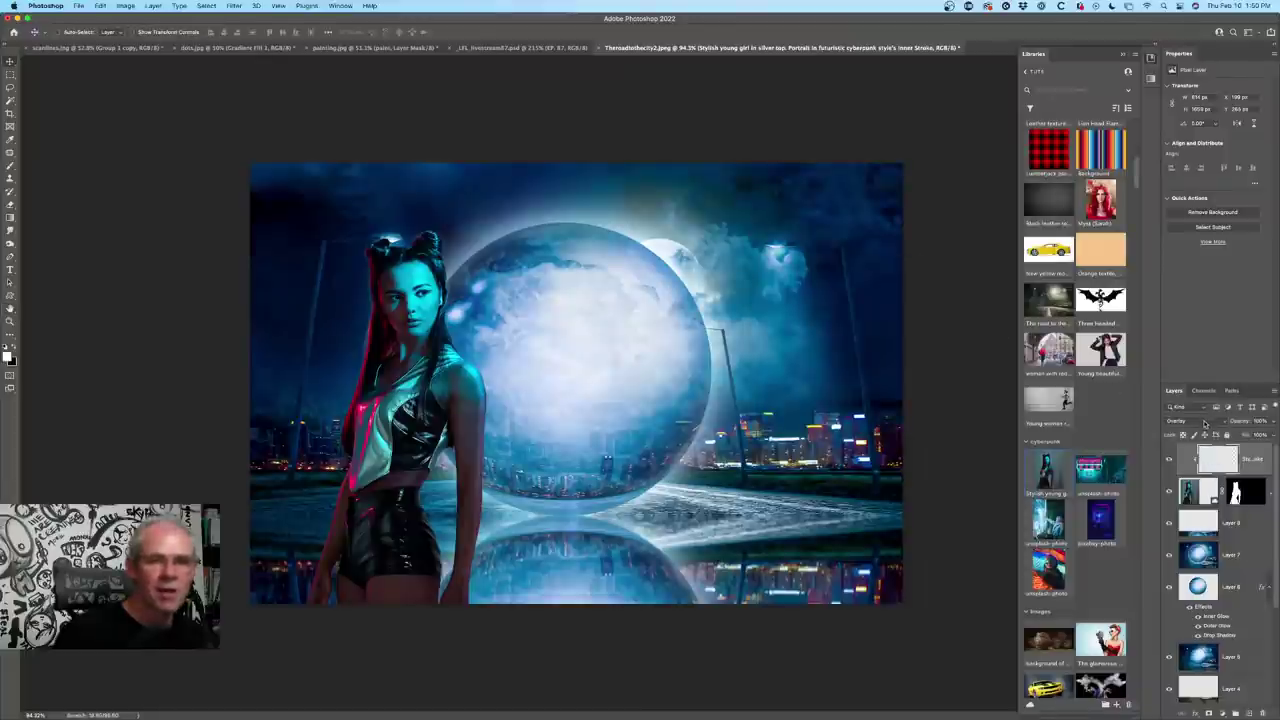
- Return the outline layer to Normal mode at about 40% opacity
left_click(1205, 421)
left_click(1190, 289)
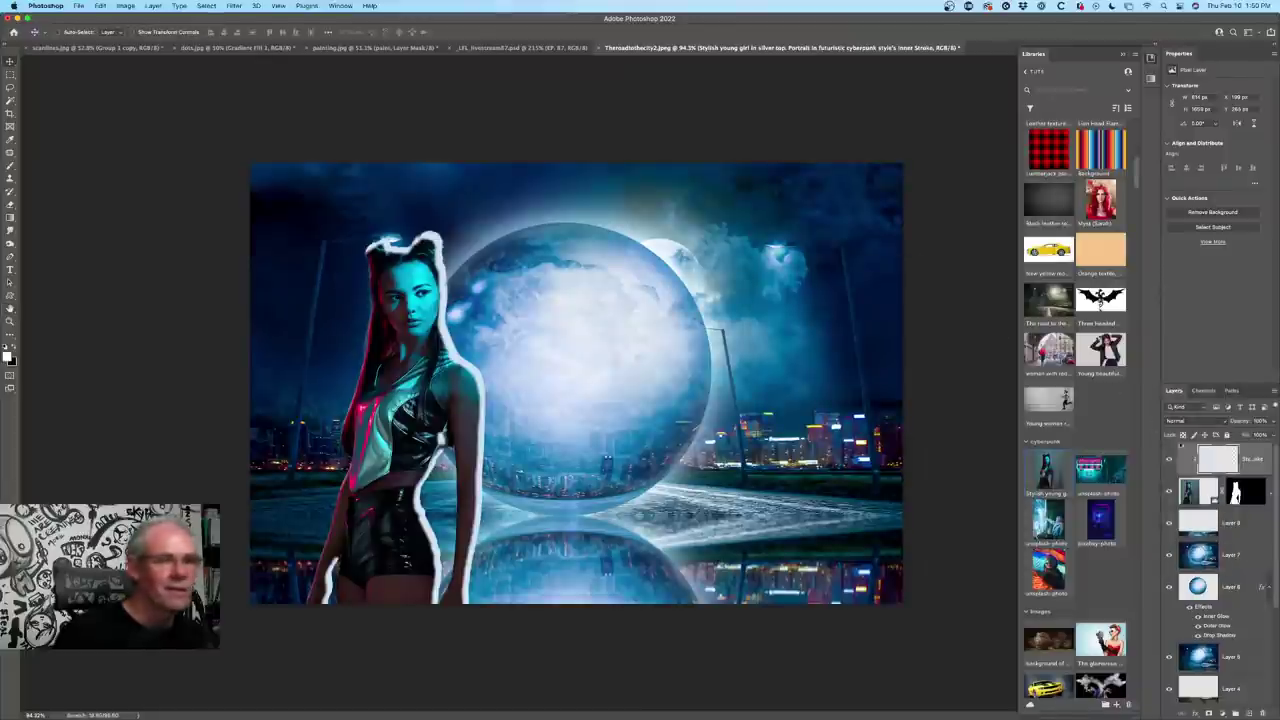
left_click_drag(1238, 424, 1209, 422)
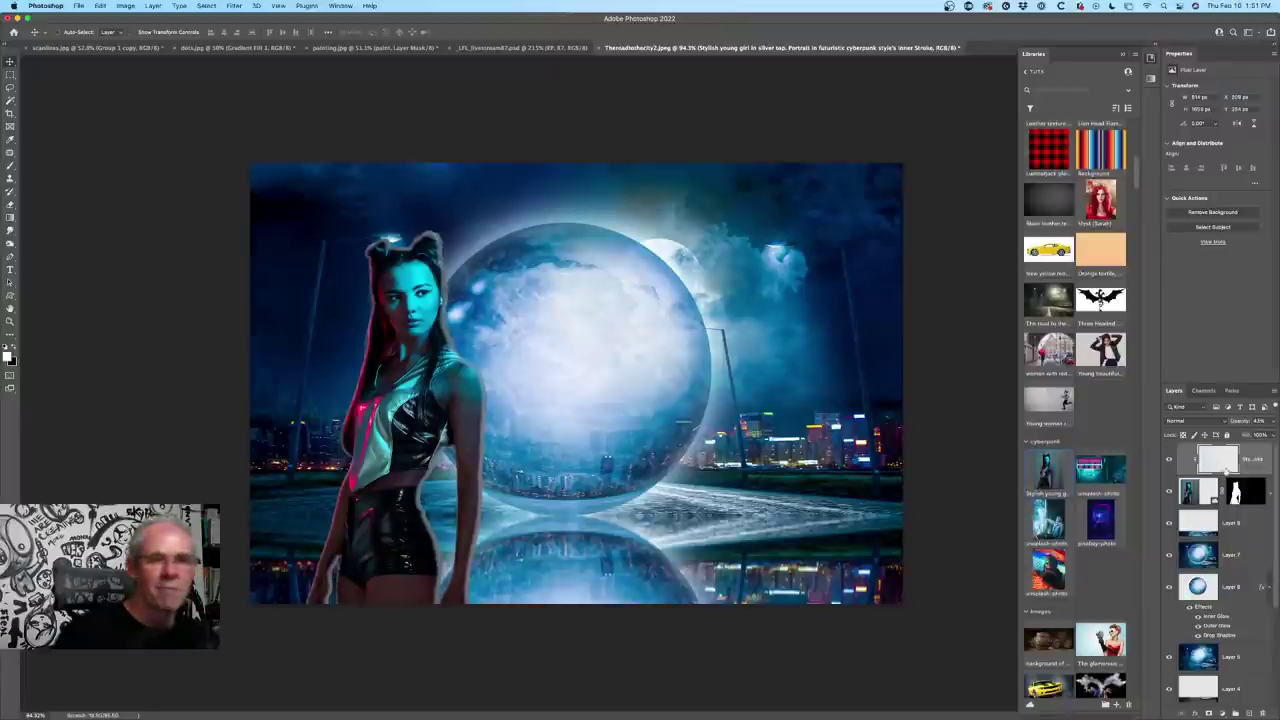
left_click(1207, 712)
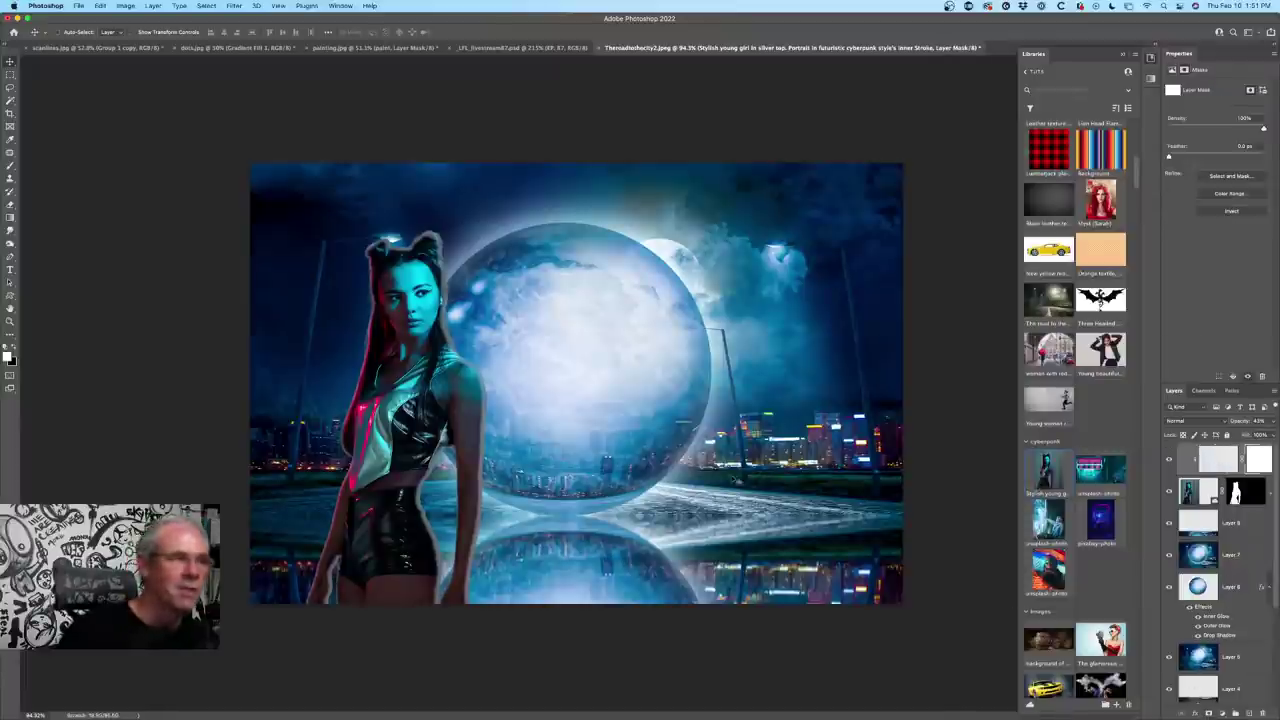
key("b")
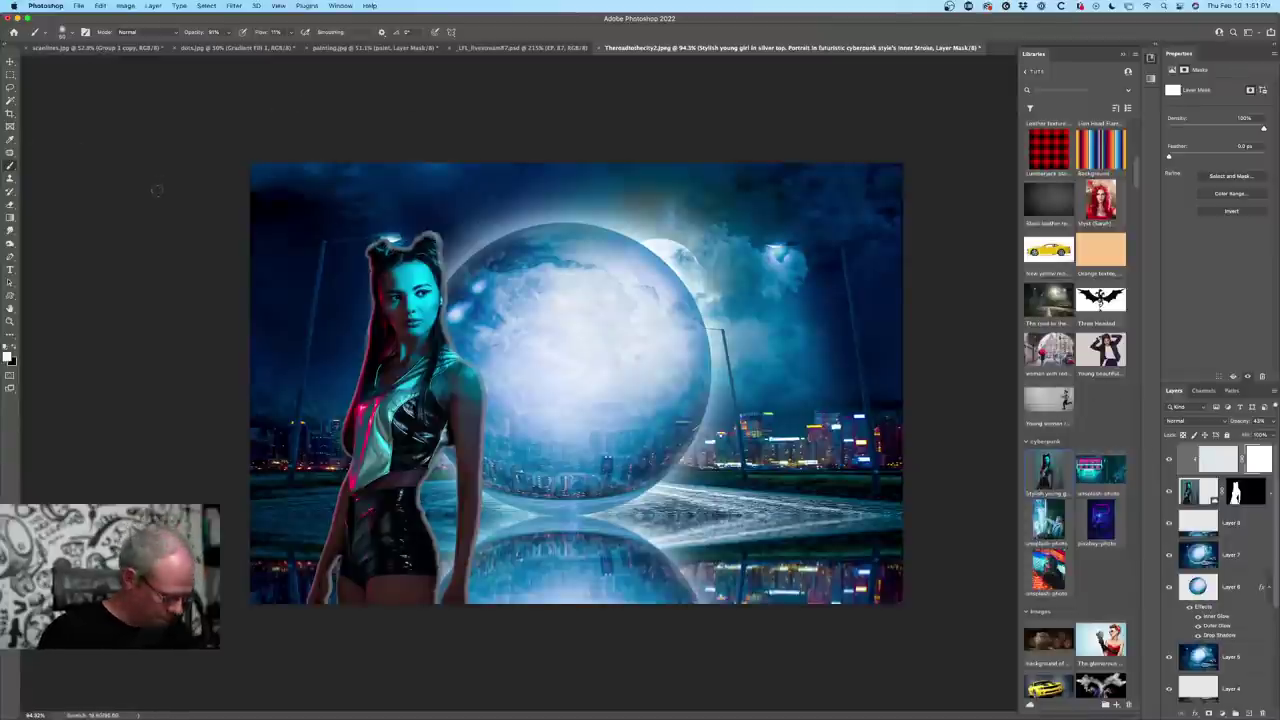
key("x")
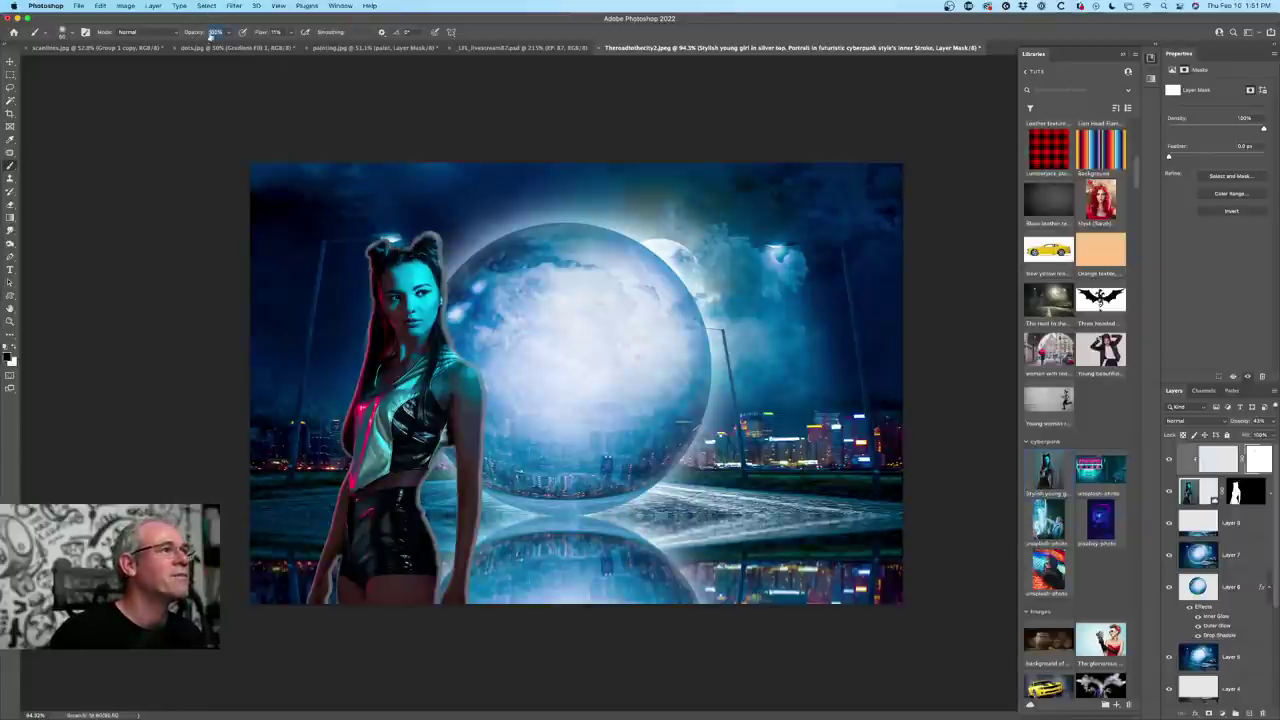
left_click_drag(200, 33, 461, 42)
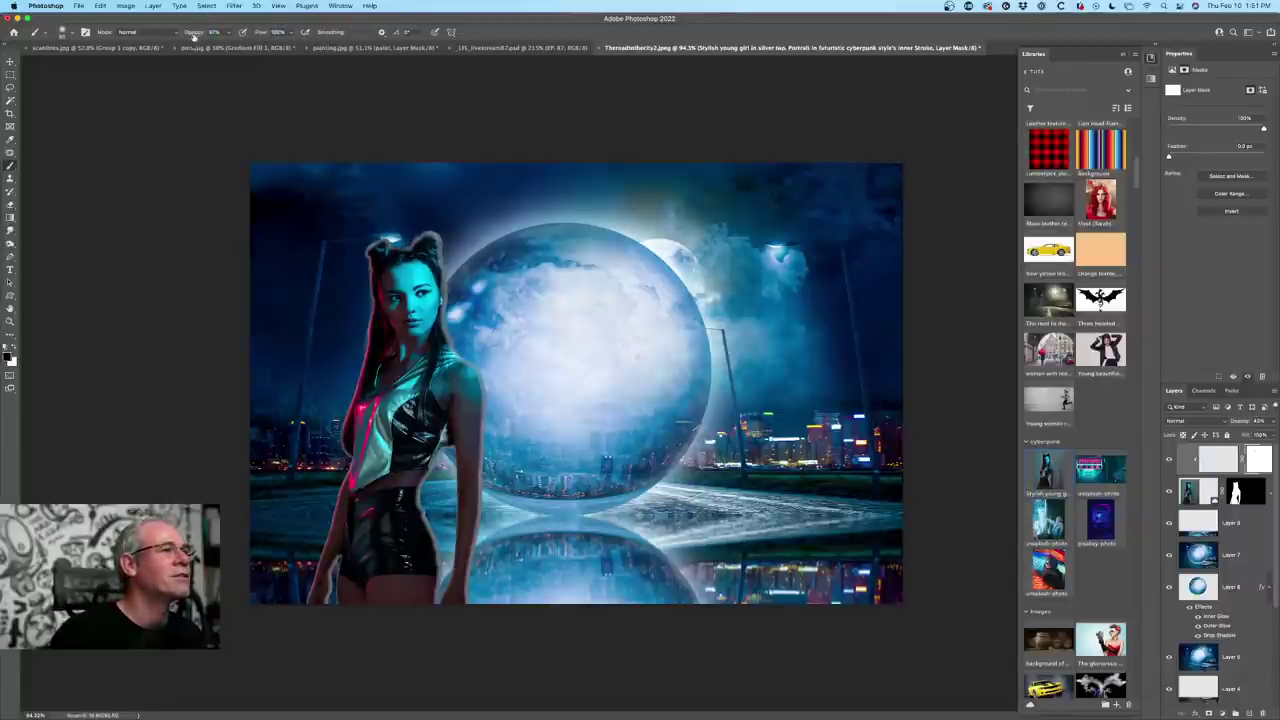
left_click_drag(196, 34, 206, 34)
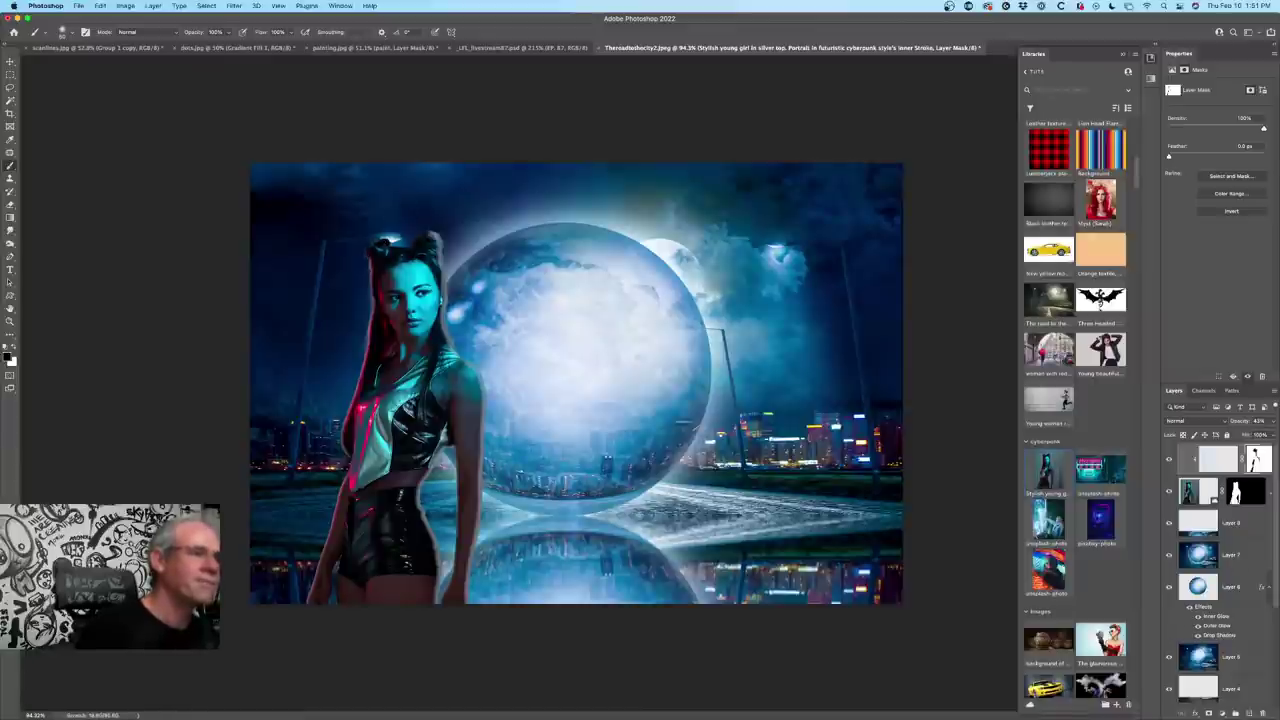
left_click(11, 61)
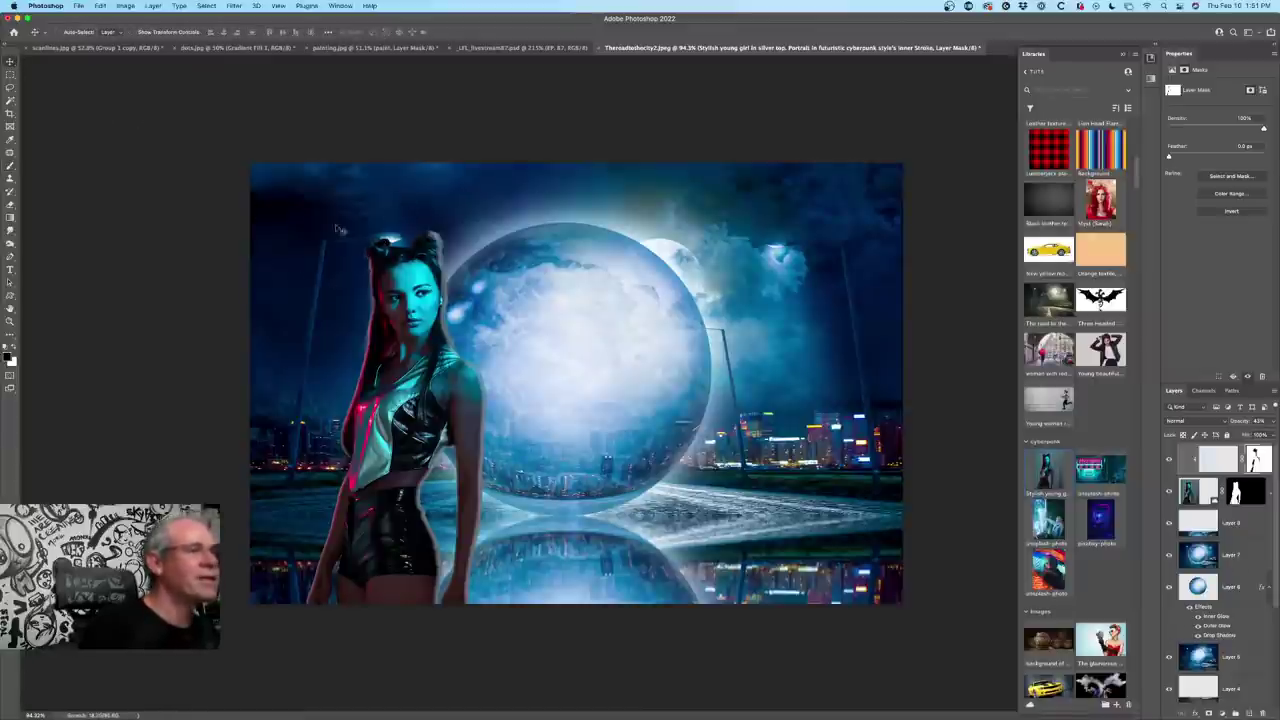
double_click(1217, 458)
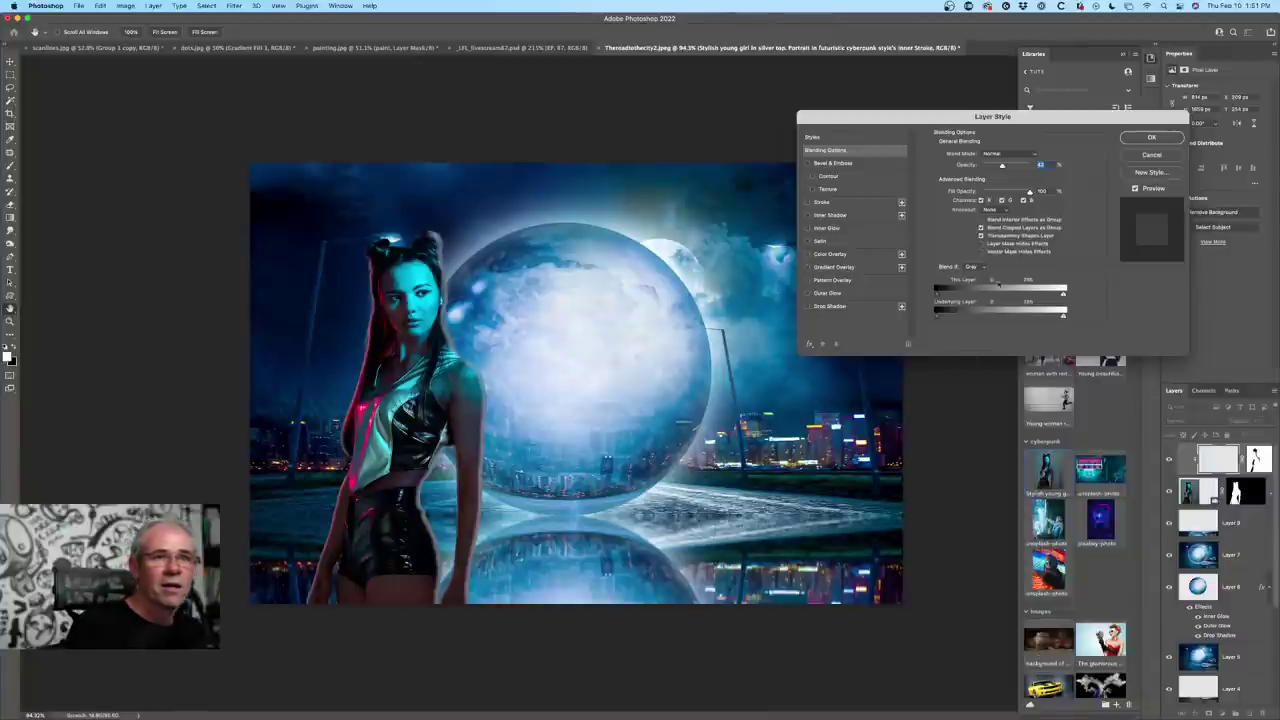
left_click(1151, 154)
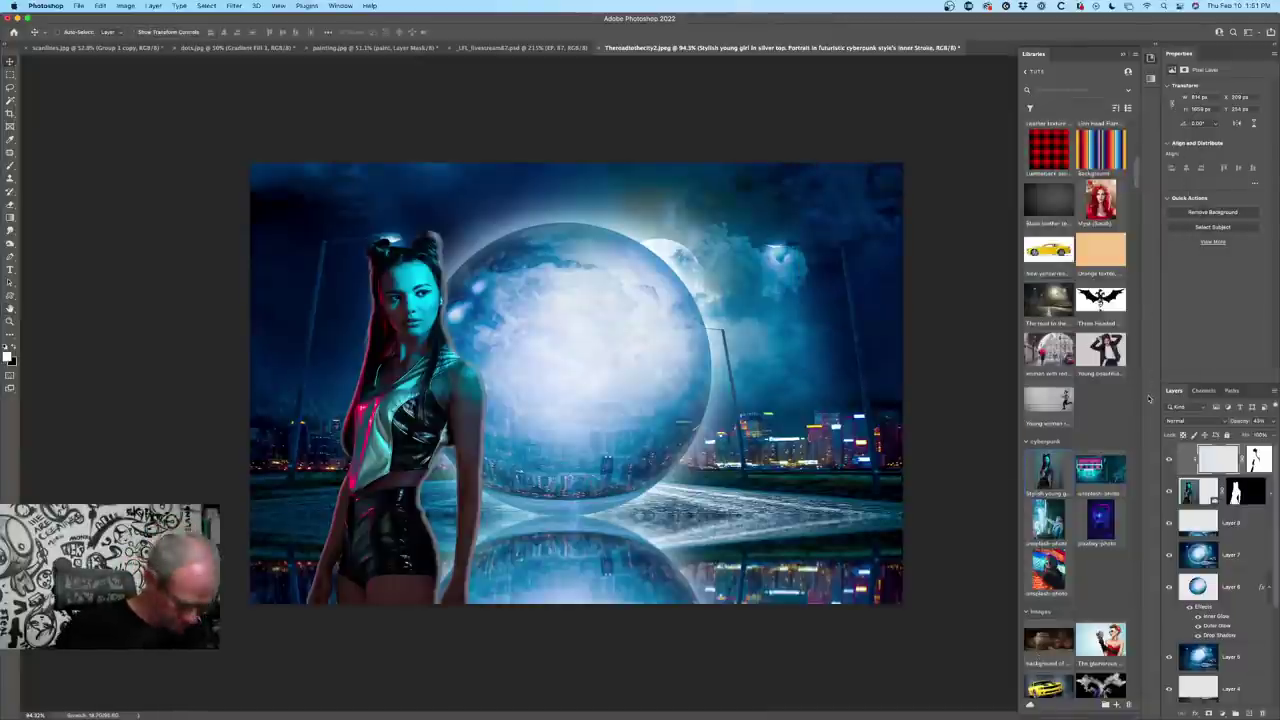
- Colorize the woman's outline layer blue with Hue/Saturation: Hue 205, Saturation 100, Lightness -27
key("ctrl+u")
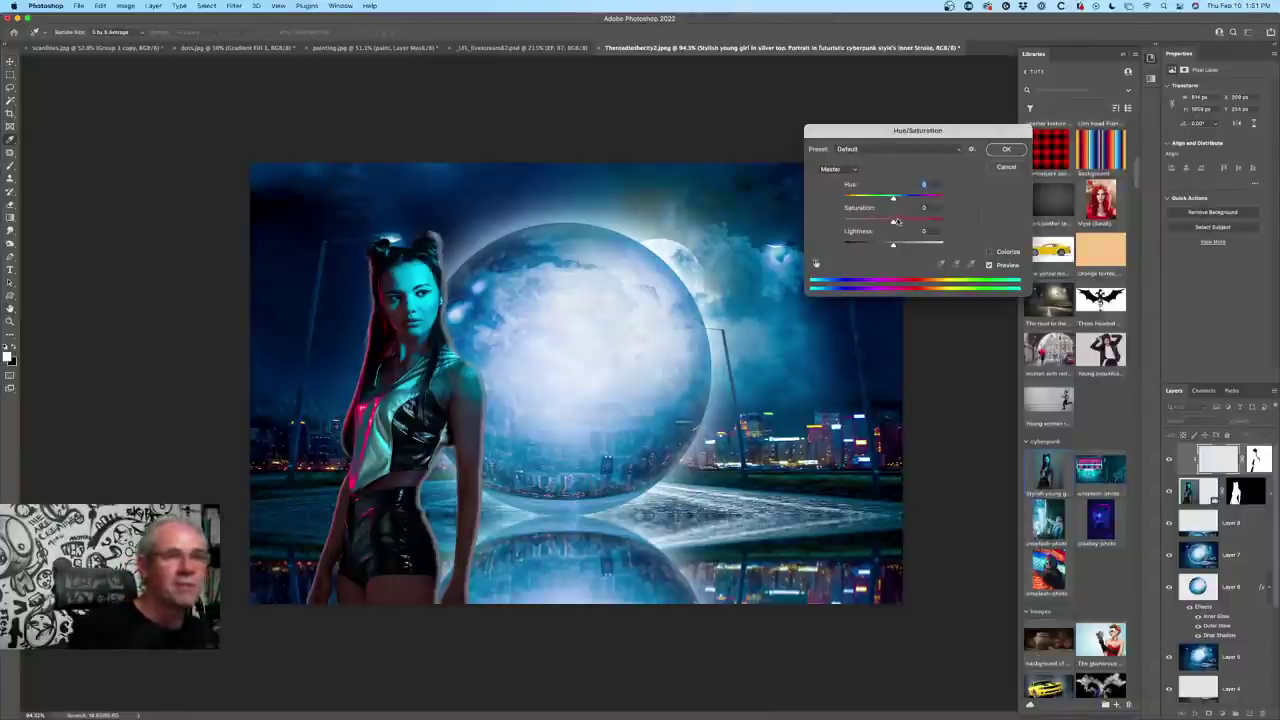
left_click_drag(894, 221, 942, 222)
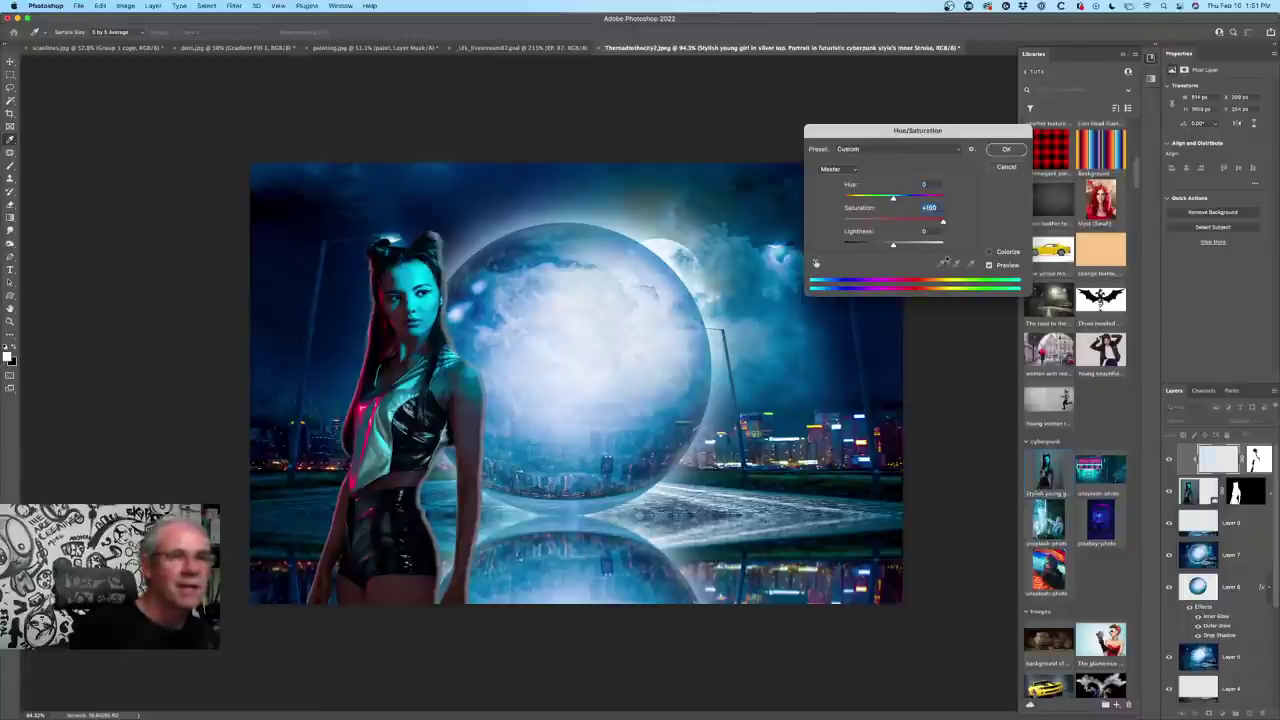
left_click(990, 253)
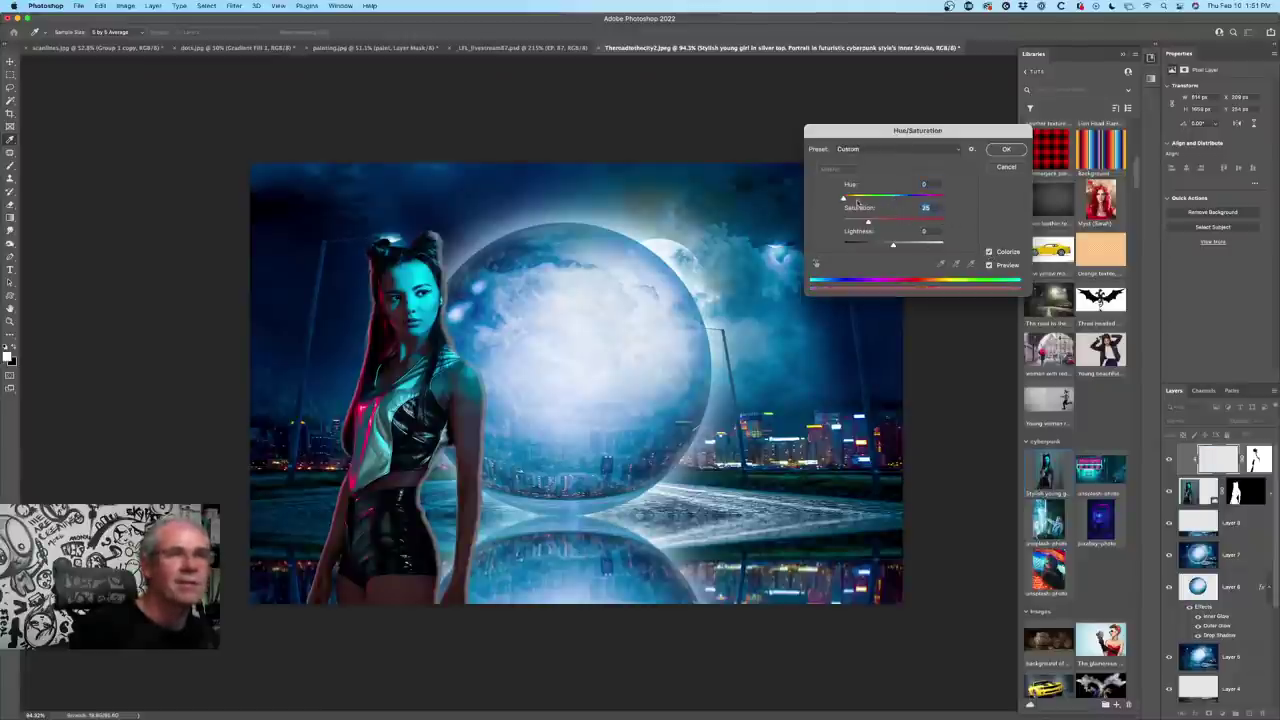
left_click_drag(846, 199, 878, 249)
mouse_move(885, 199)
left_mouse_down()
mouse_move(920, 200)
mouse_move(832, 204)
mouse_move(917, 202)
mouse_move(884, 205)
left_mouse_up()
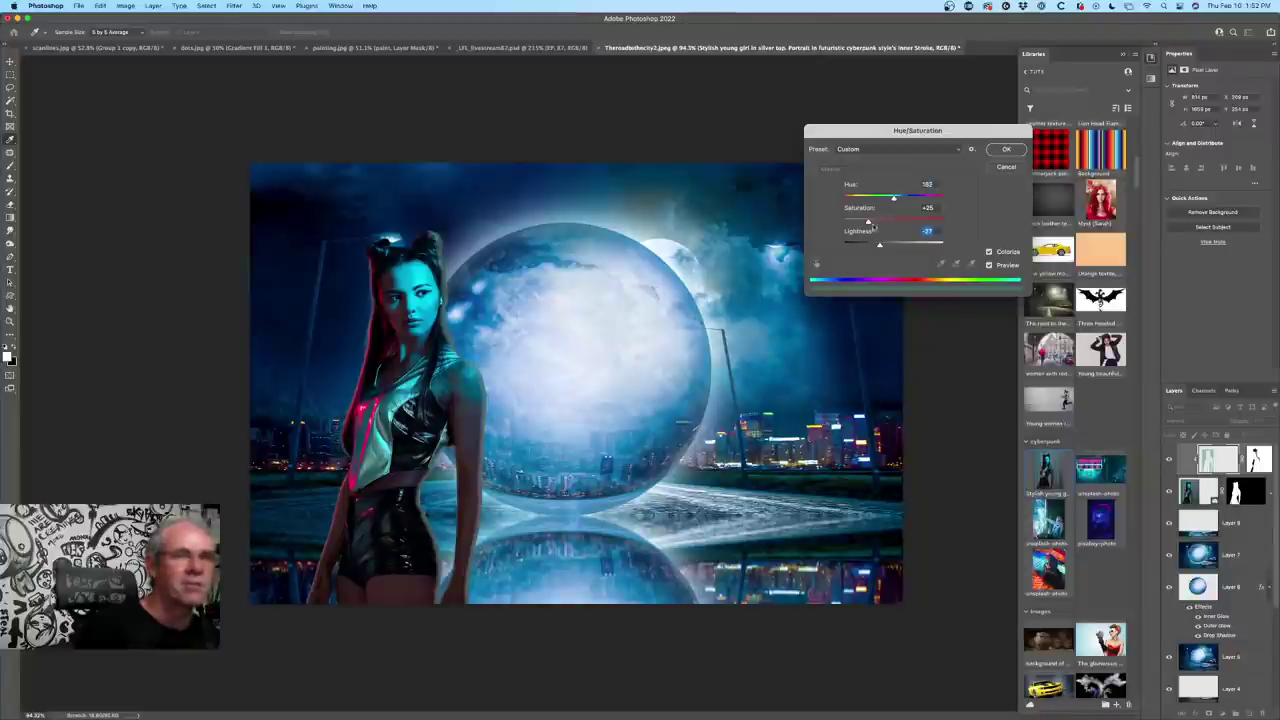
left_click_drag(870, 221, 906, 201)
left_click_drag(907, 200, 900, 199)
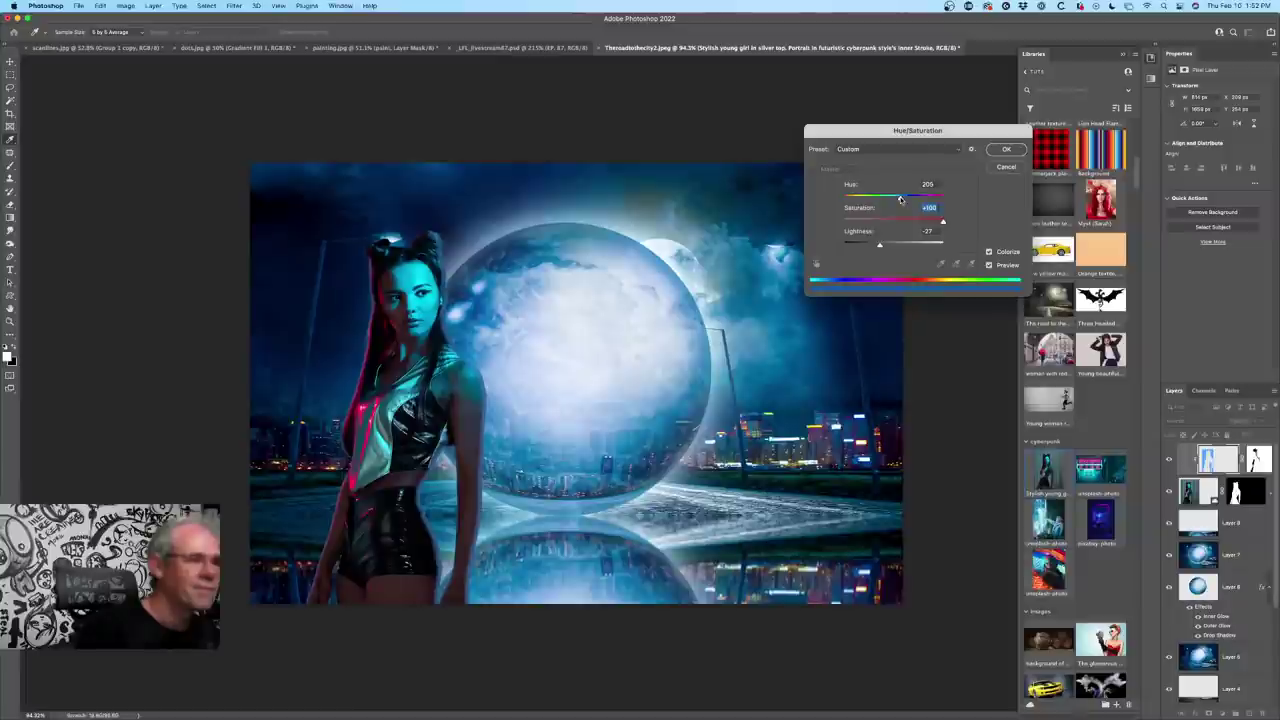
left_click(1006, 149)
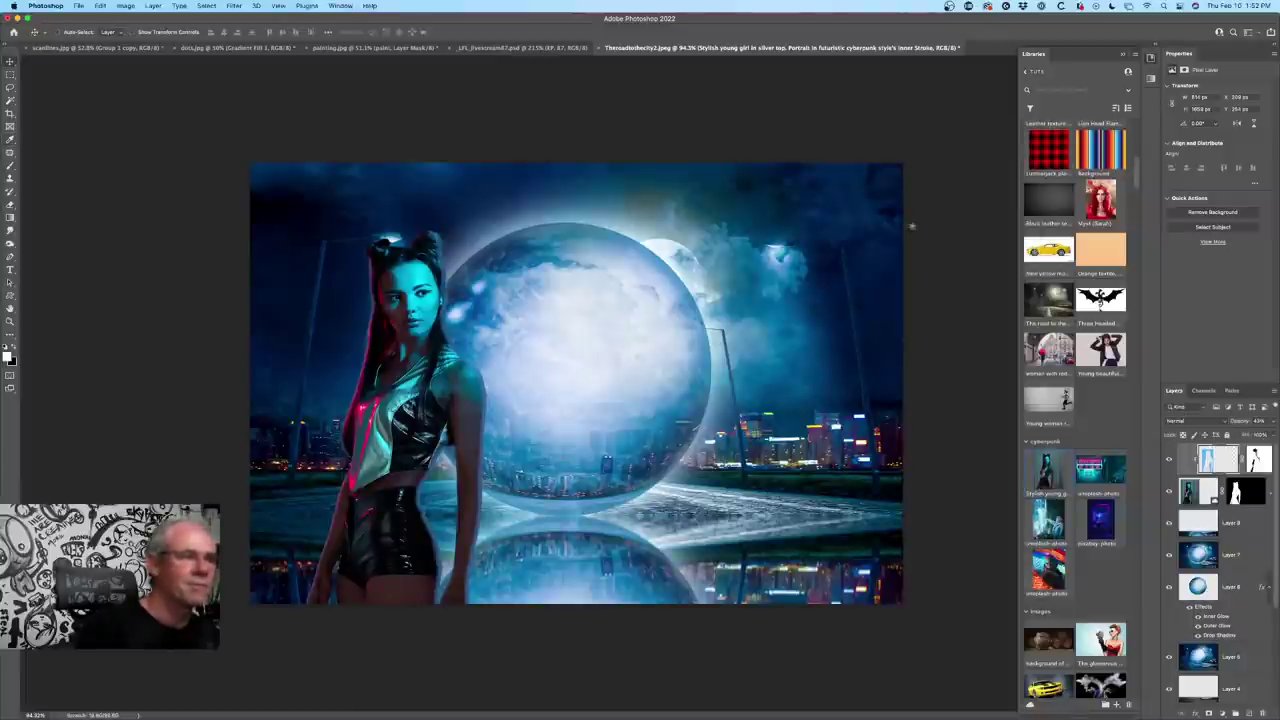
- Add a new layer and set the foreground to a brightened magenta sampled from the hair
left_click(1249, 714)
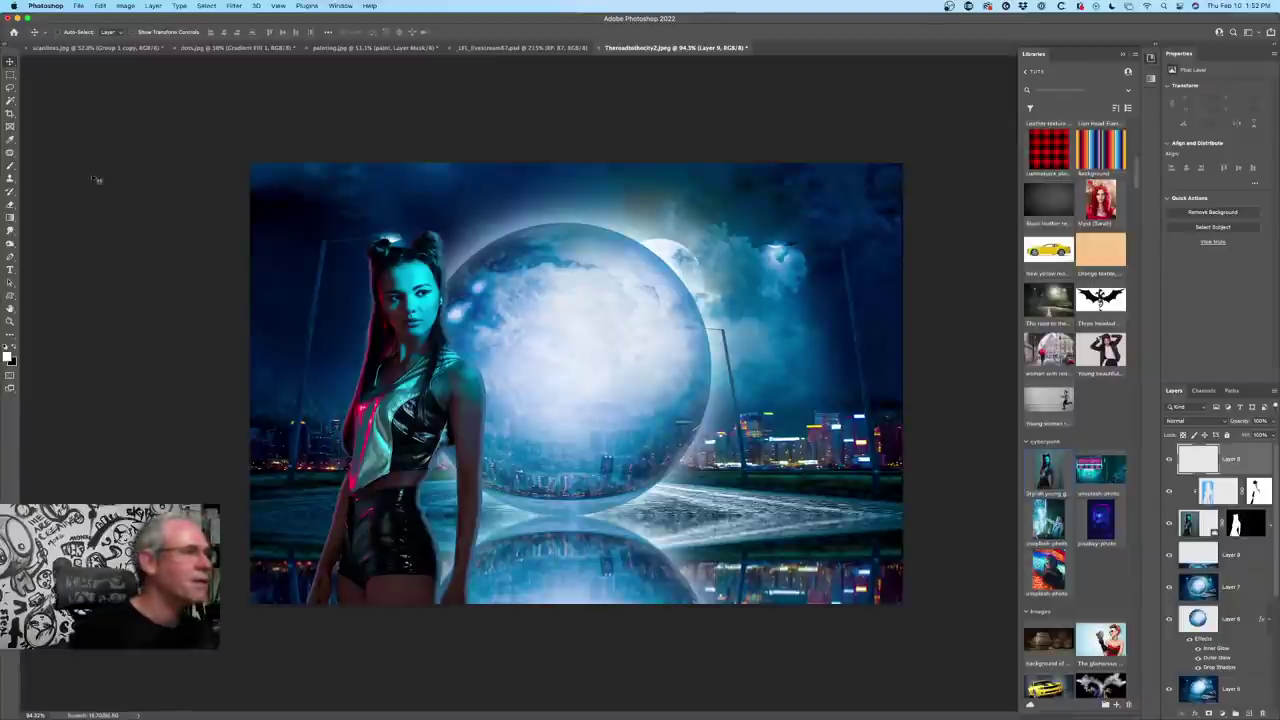
left_click(10, 217)
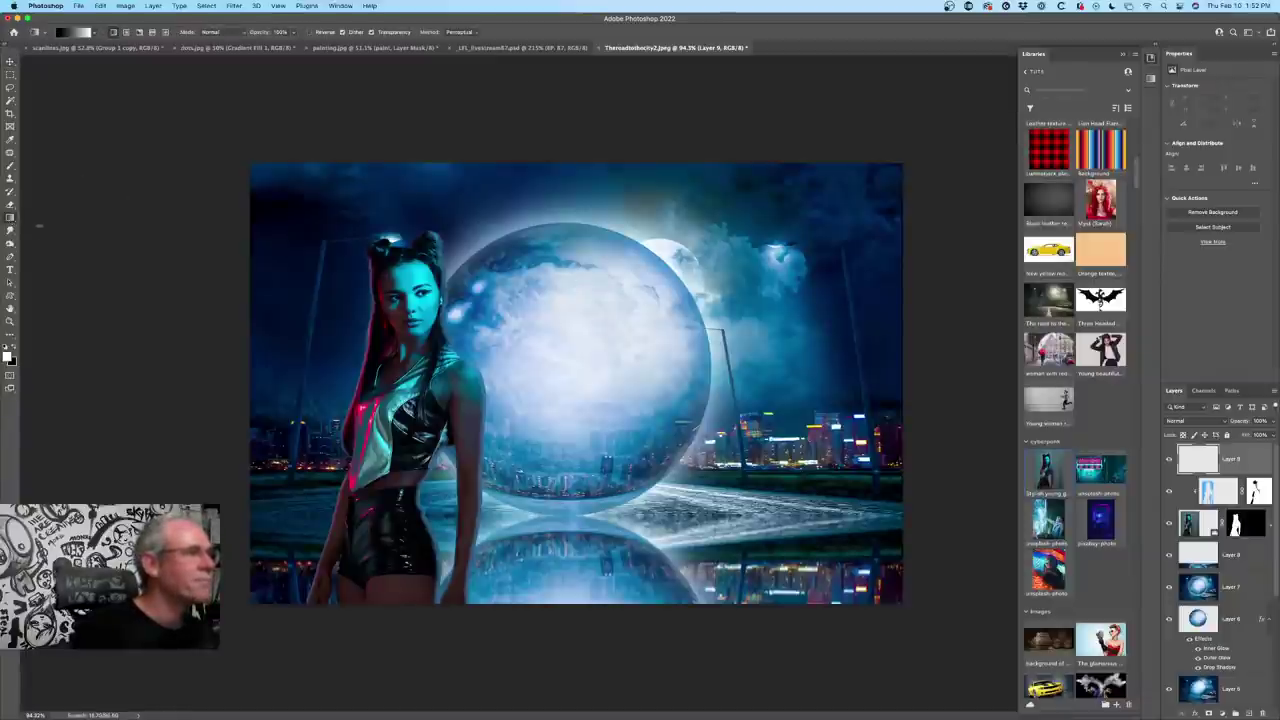
left_click(8, 356)
left_click(360, 384)
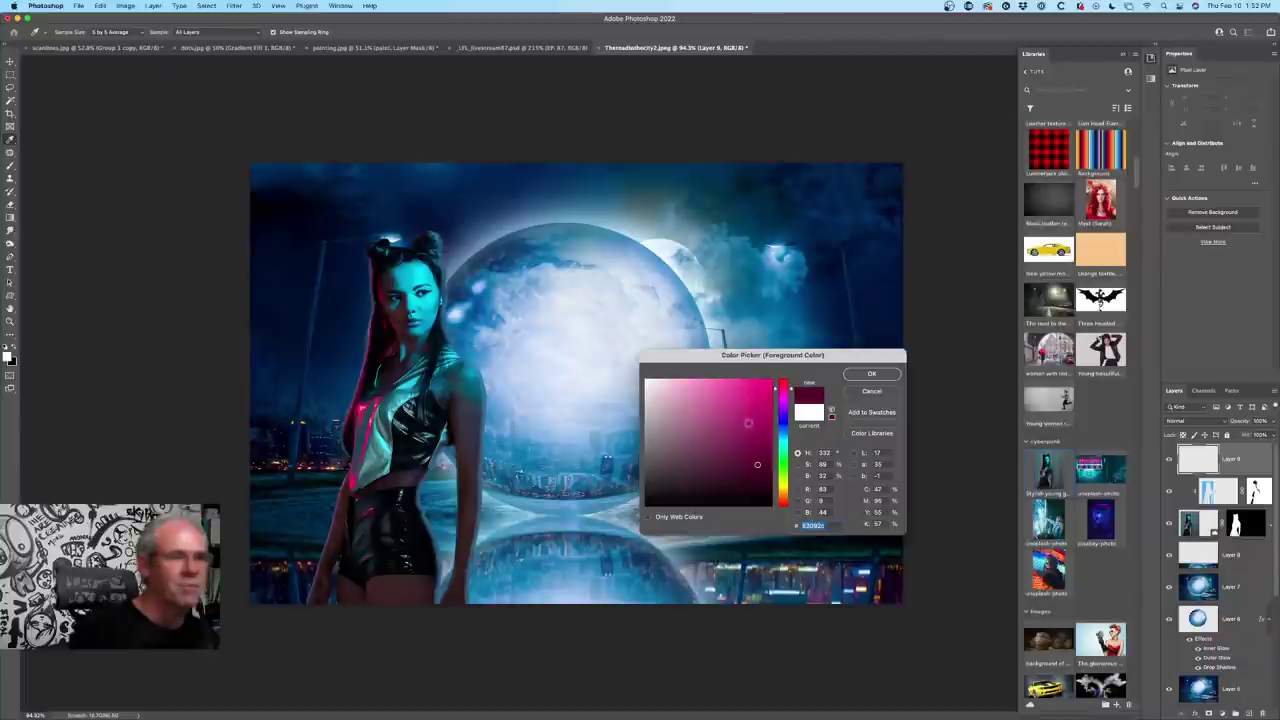
left_click_drag(748, 424, 744, 412)
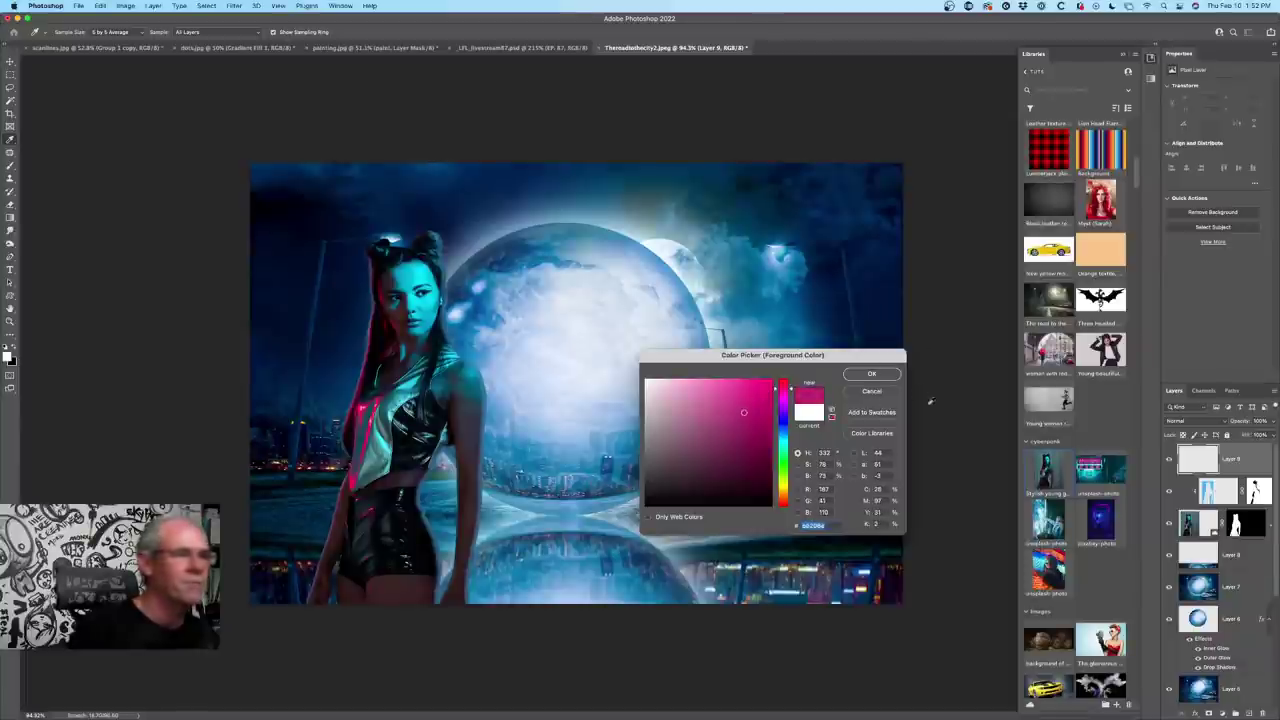
left_click(868, 373)
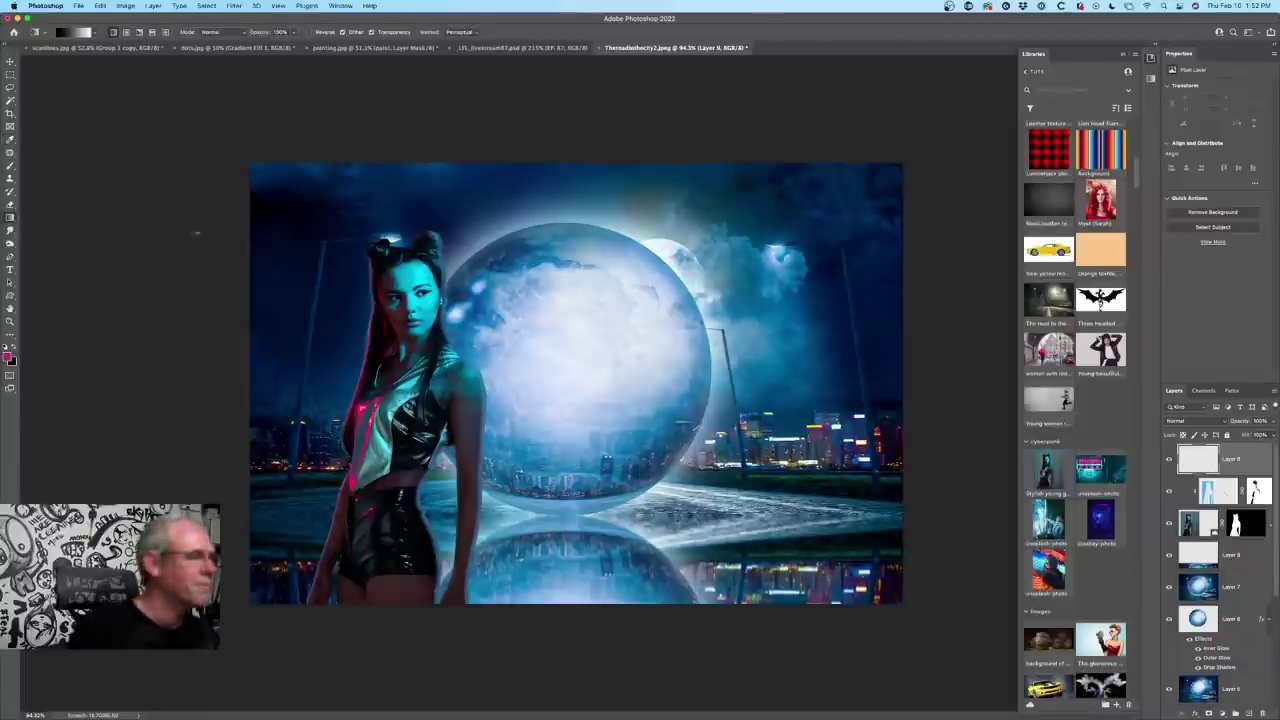
- Draw a magenta-to-transparent gradient from the left, blend it in Screen, and add another layer
left_click(97, 32)
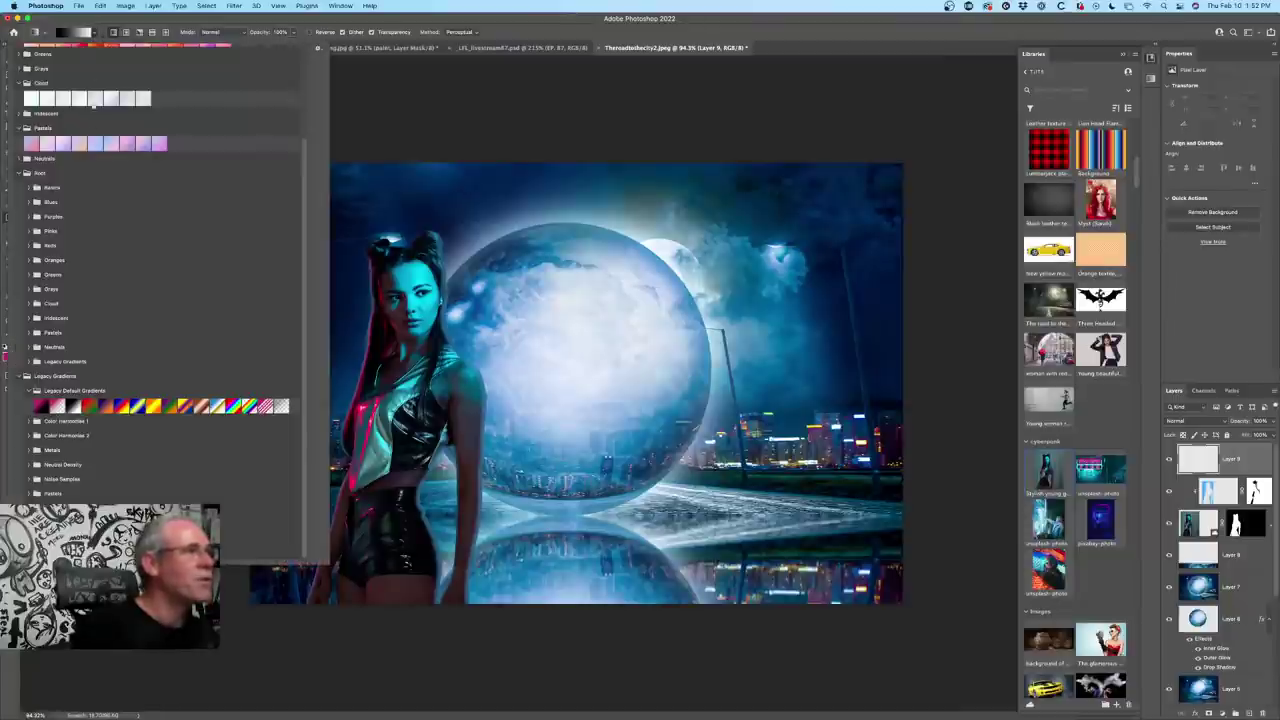
left_click_drag(300, 179, 243, 81)
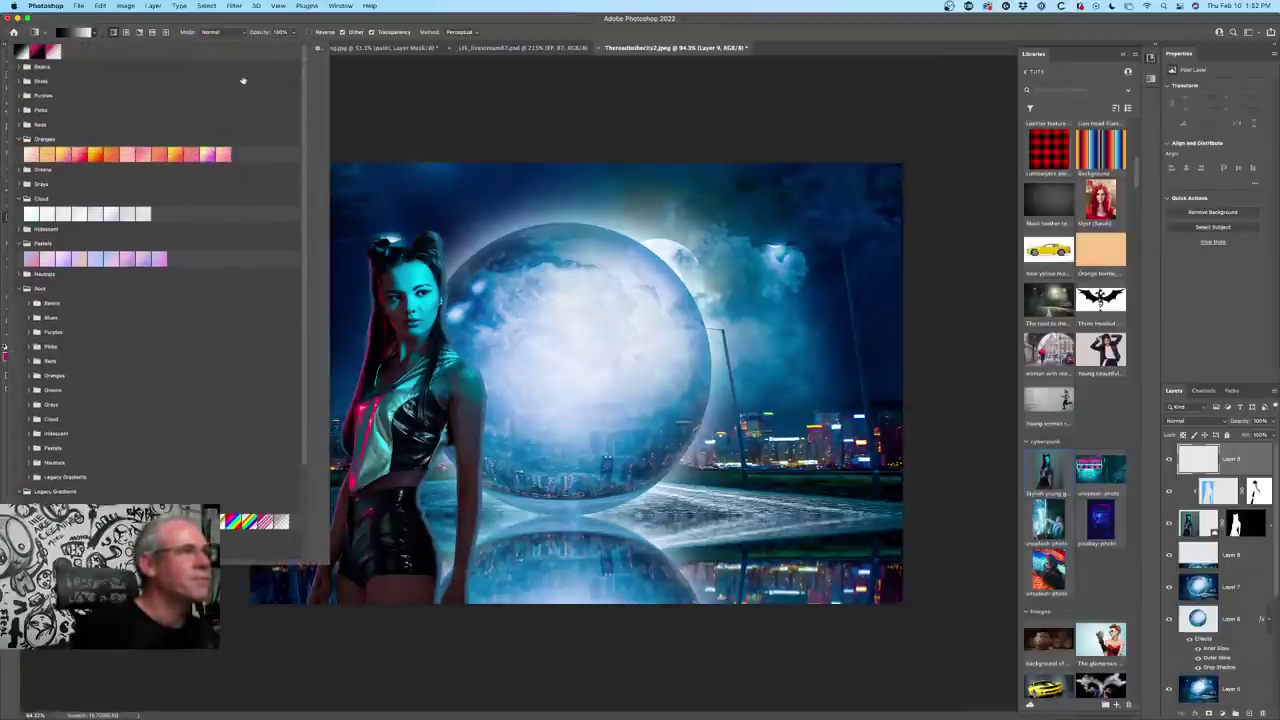
left_click(50, 50)
key("Return")
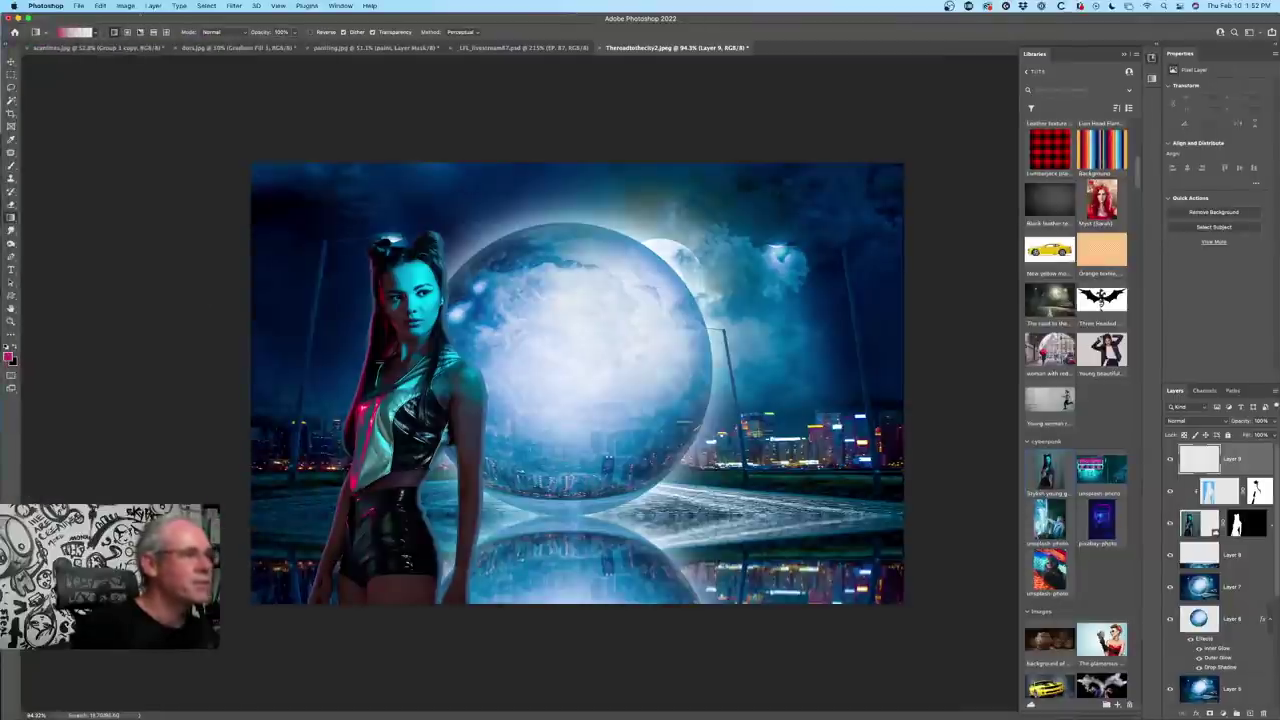
left_click_drag(207, 447, 994, 262)
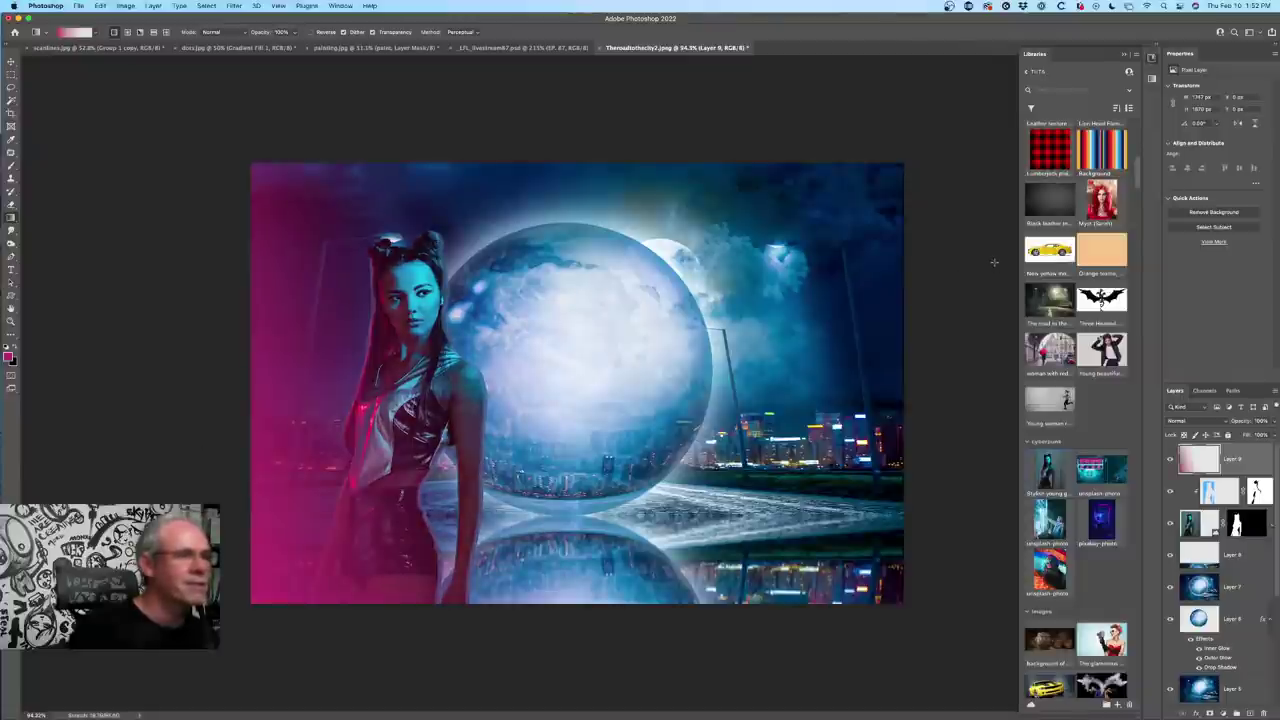
left_click(1184, 422)
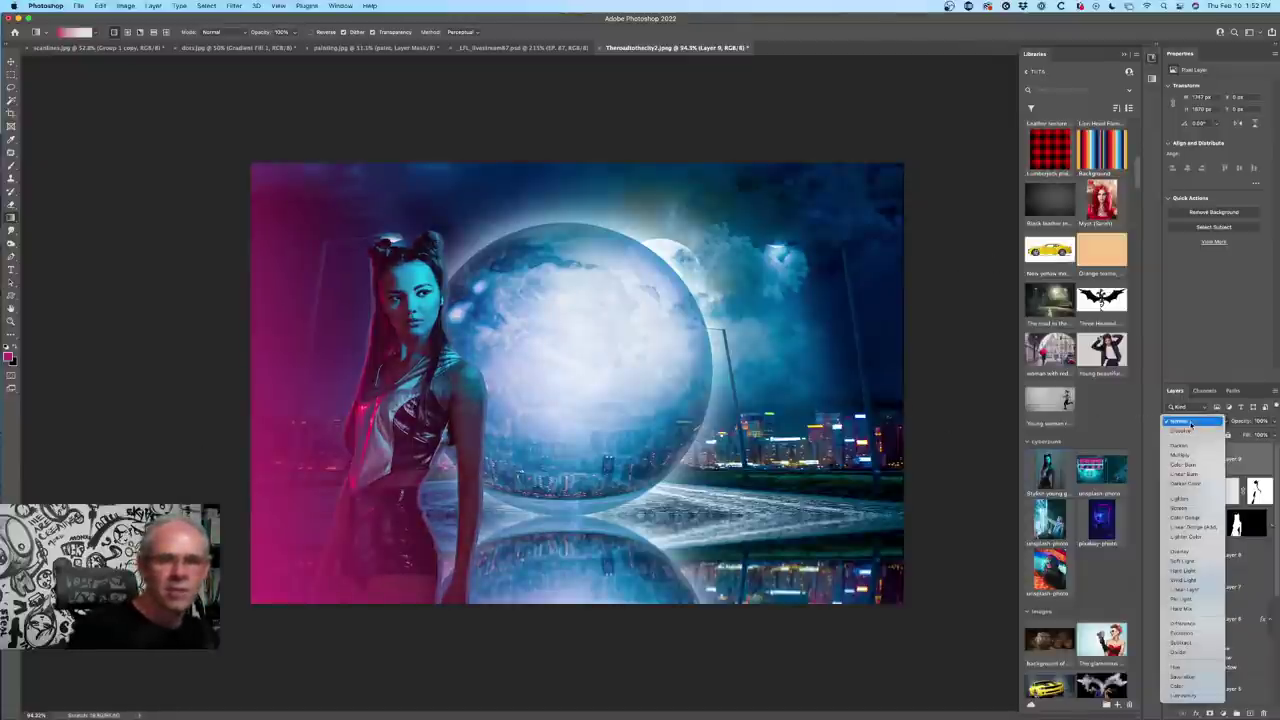
left_click(1190, 508)
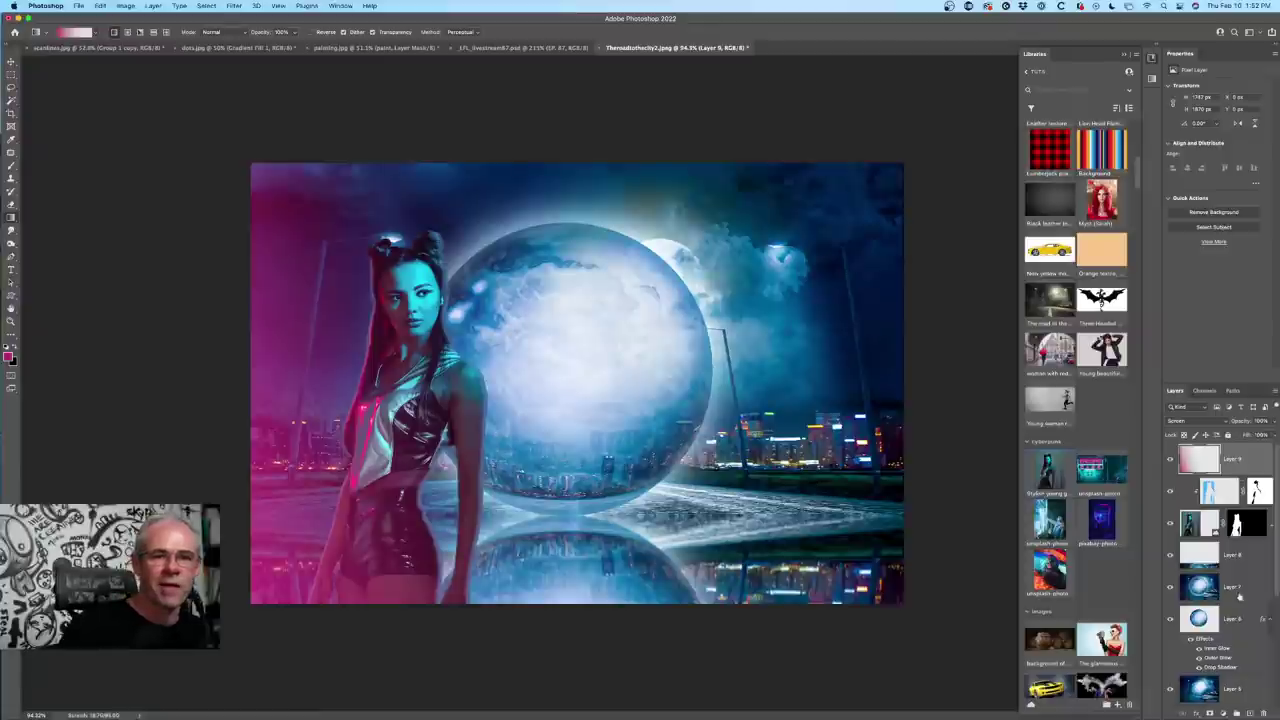
left_click(1249, 711)
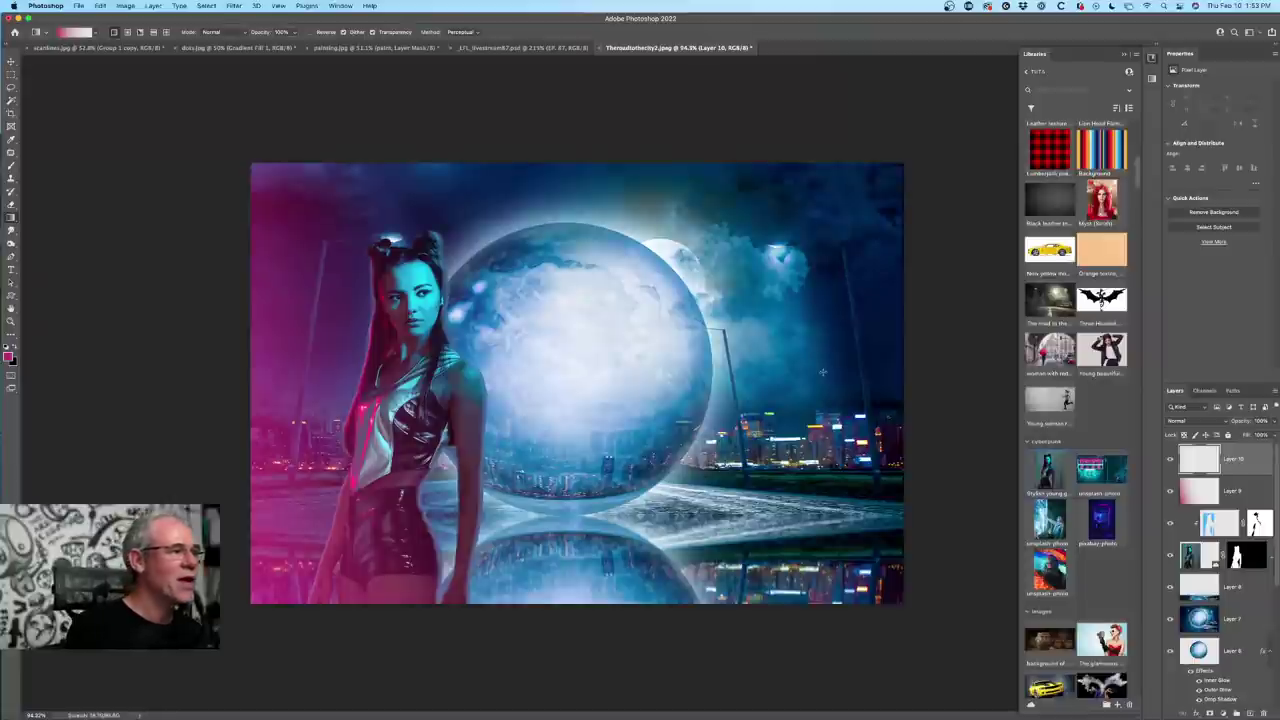
- Sample cyan near the woman's head and drag a cyan gradient across the right side
left_click(12, 357)
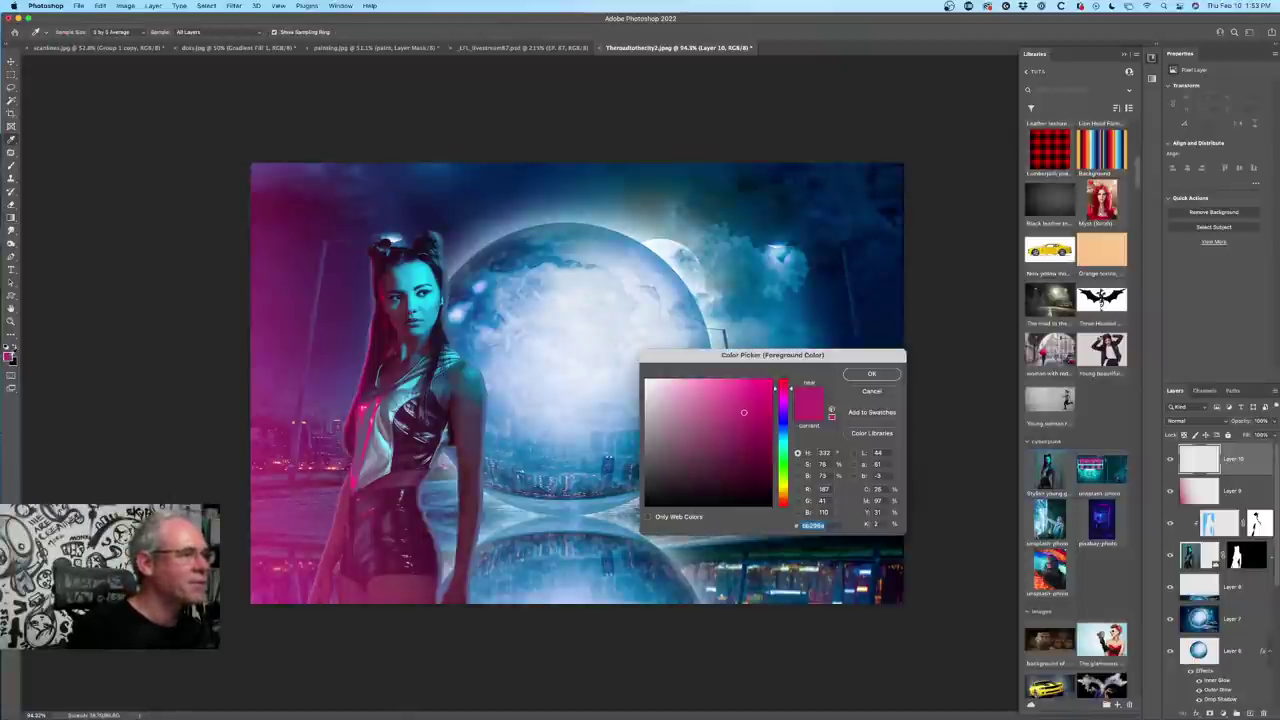
left_click(425, 271)
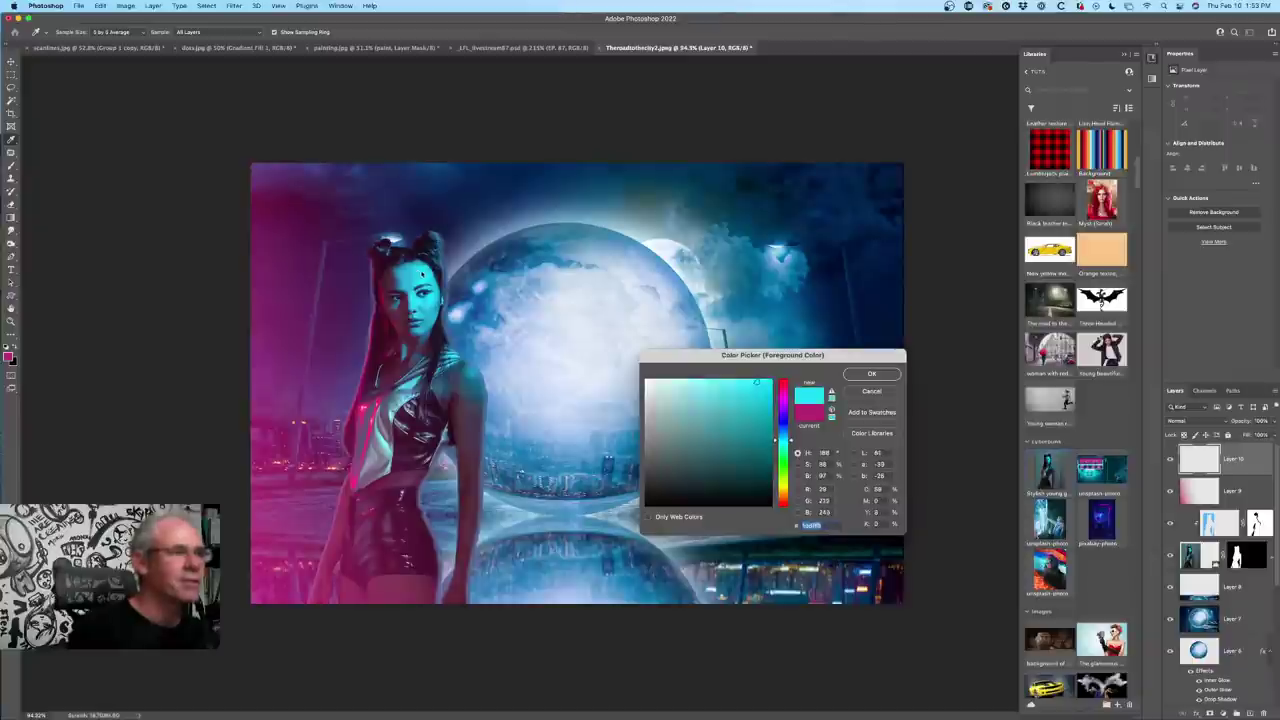
left_click(872, 375)
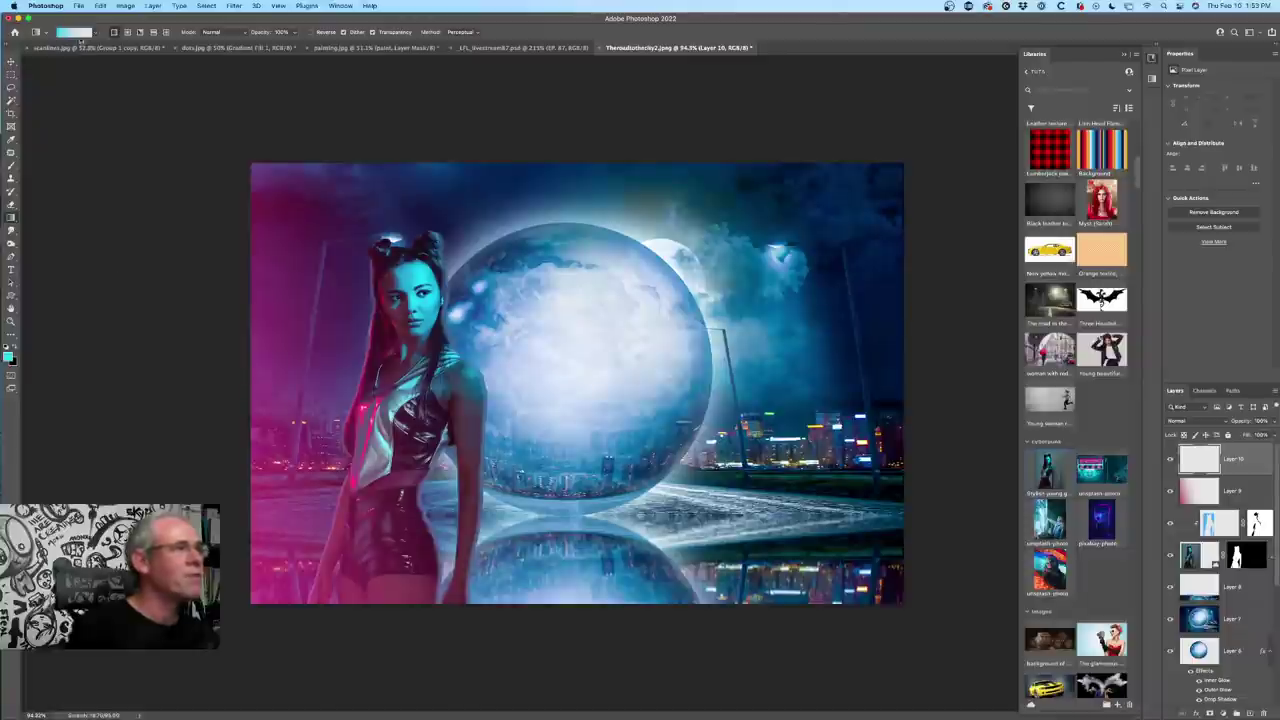
left_click_drag(887, 387, 300, 354)
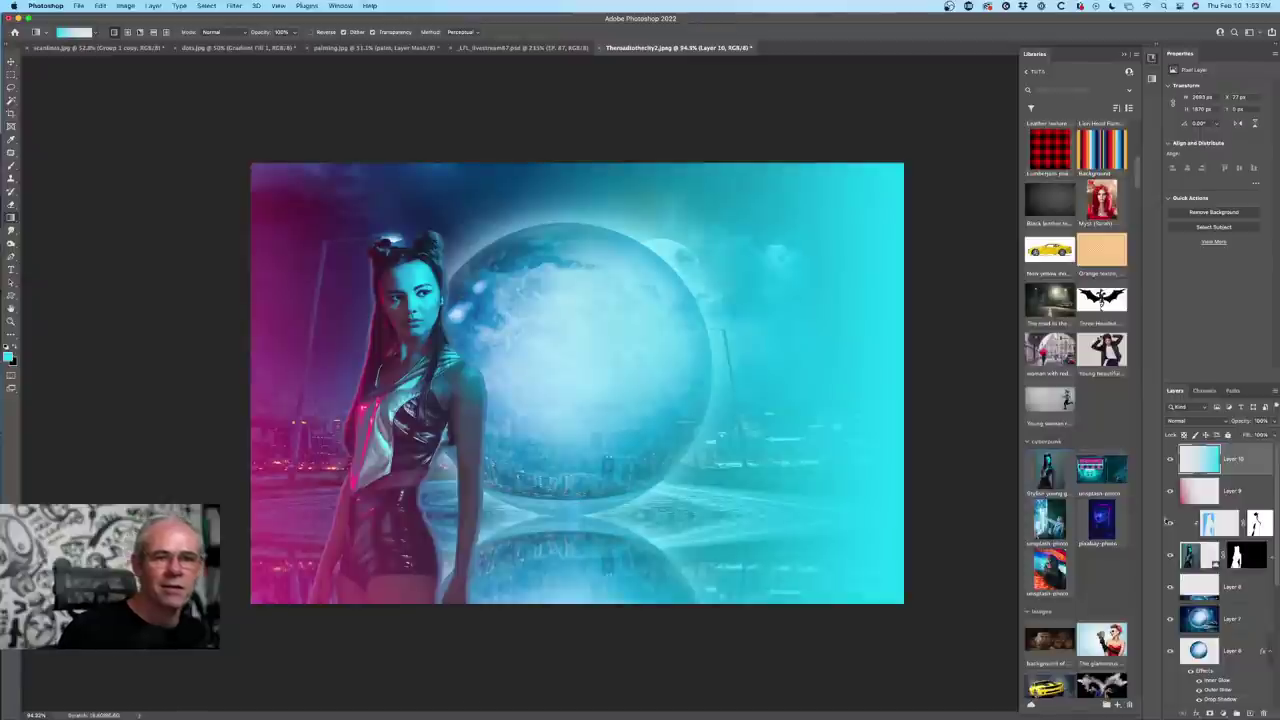
- Blend the cyan gradient Layer 10 in Multiply and adjust its opacity
left_click(1192, 420)
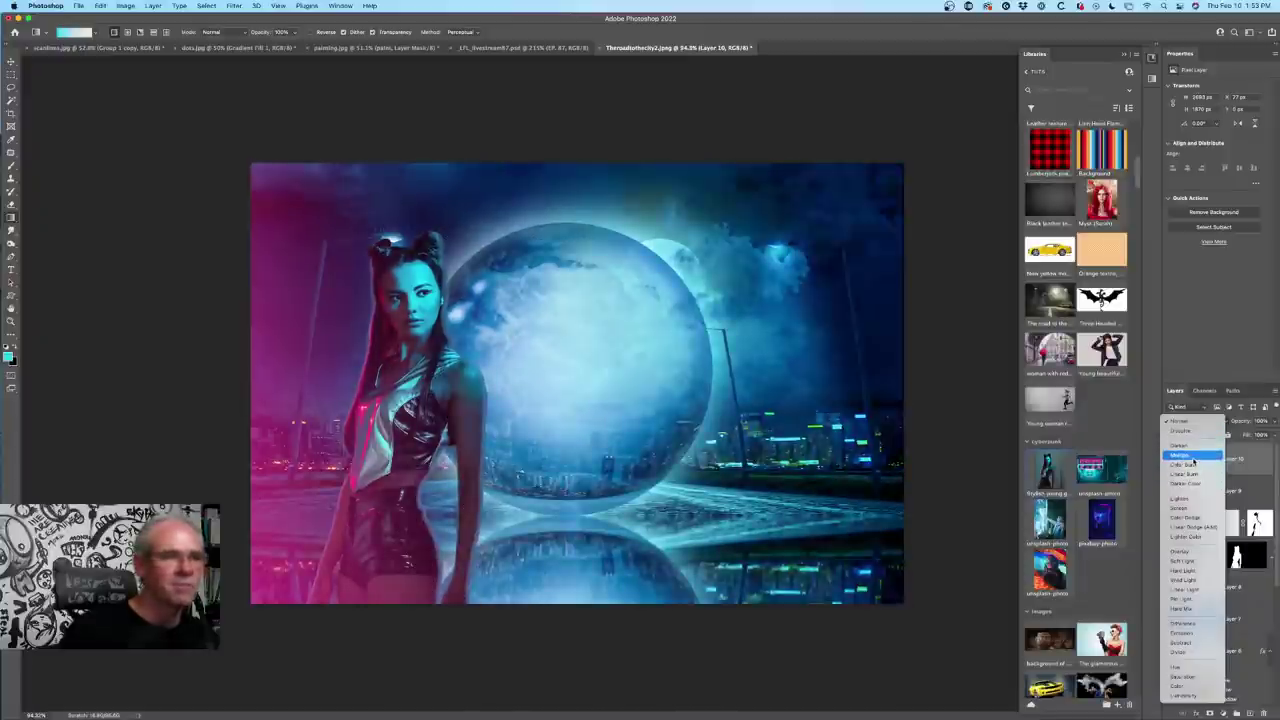
left_click(1193, 459)
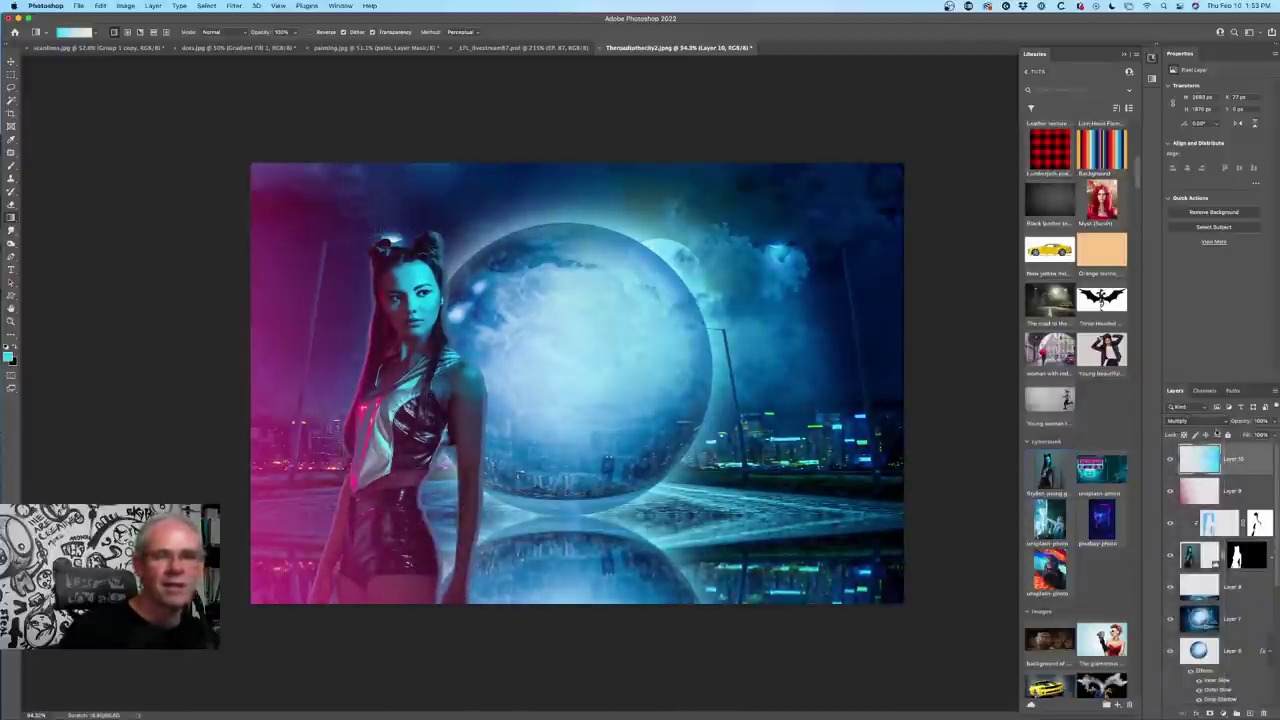
type("85")
type("100")
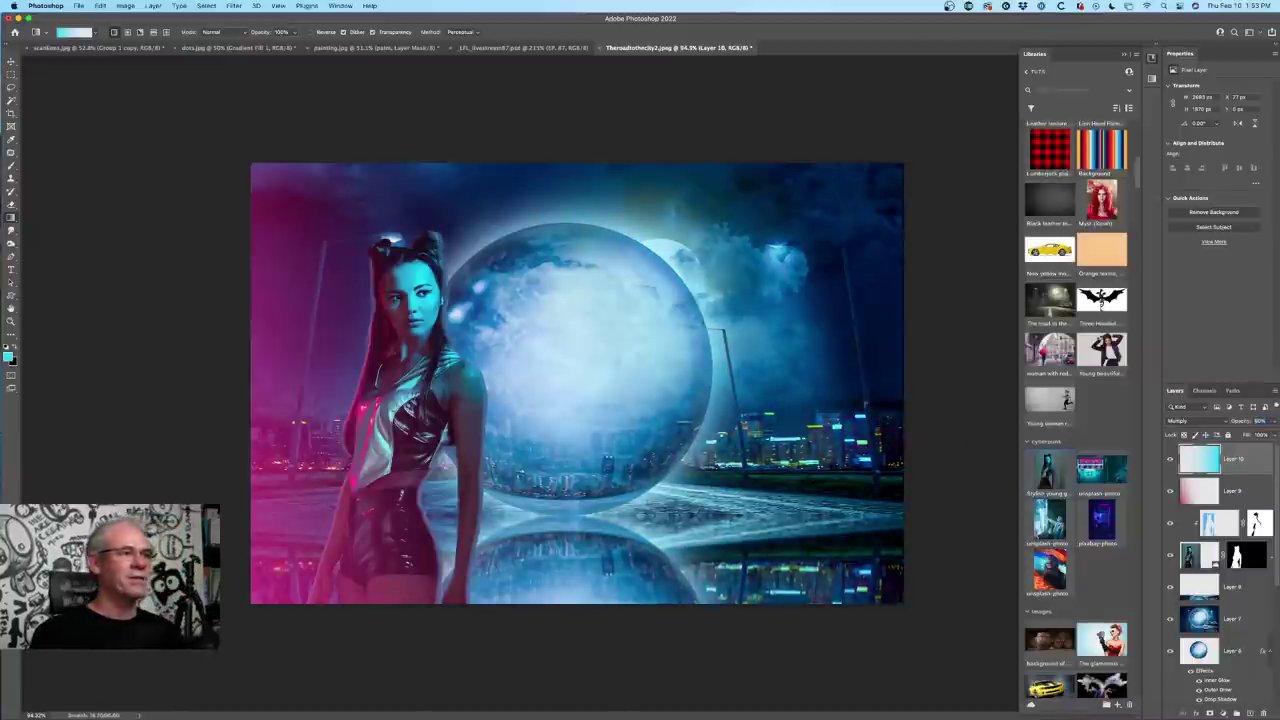
scroll(731, 259, "down", 3)
scroll(731, 259, "up", 5)
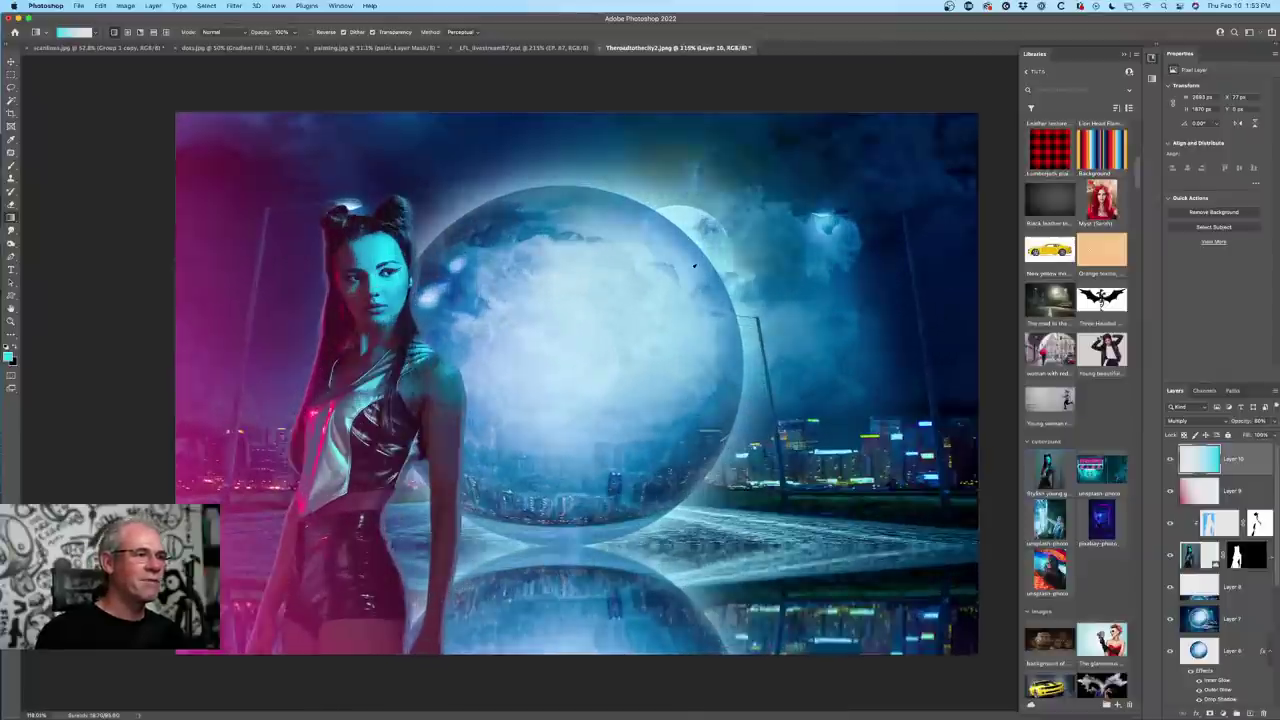
scroll(731, 259, "down", 3)
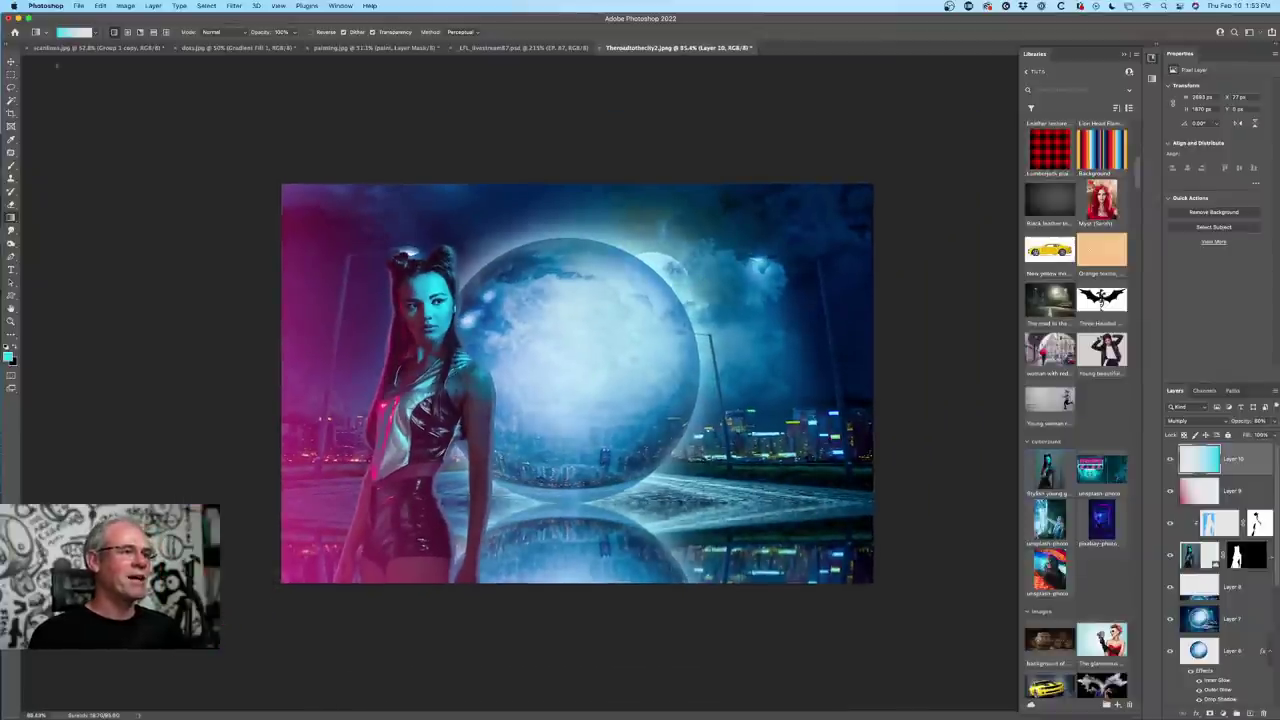
left_click(11, 61)
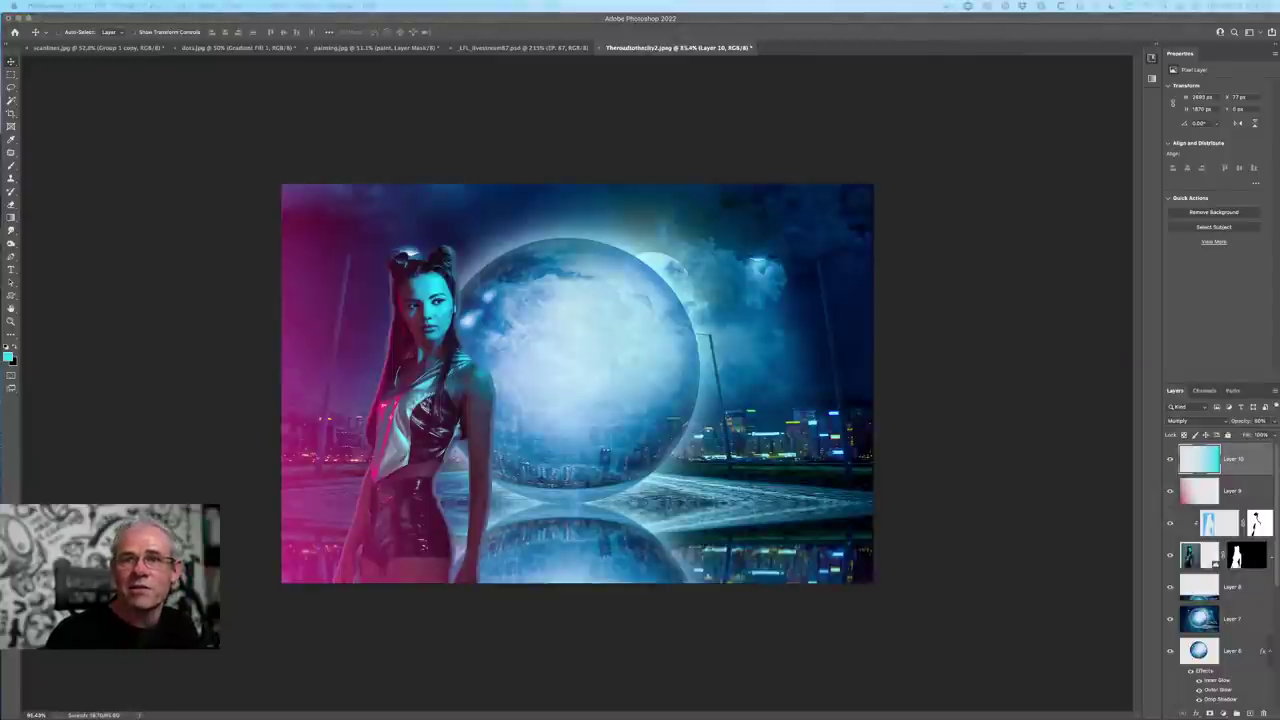
key("super+m")
key("super+Tab")
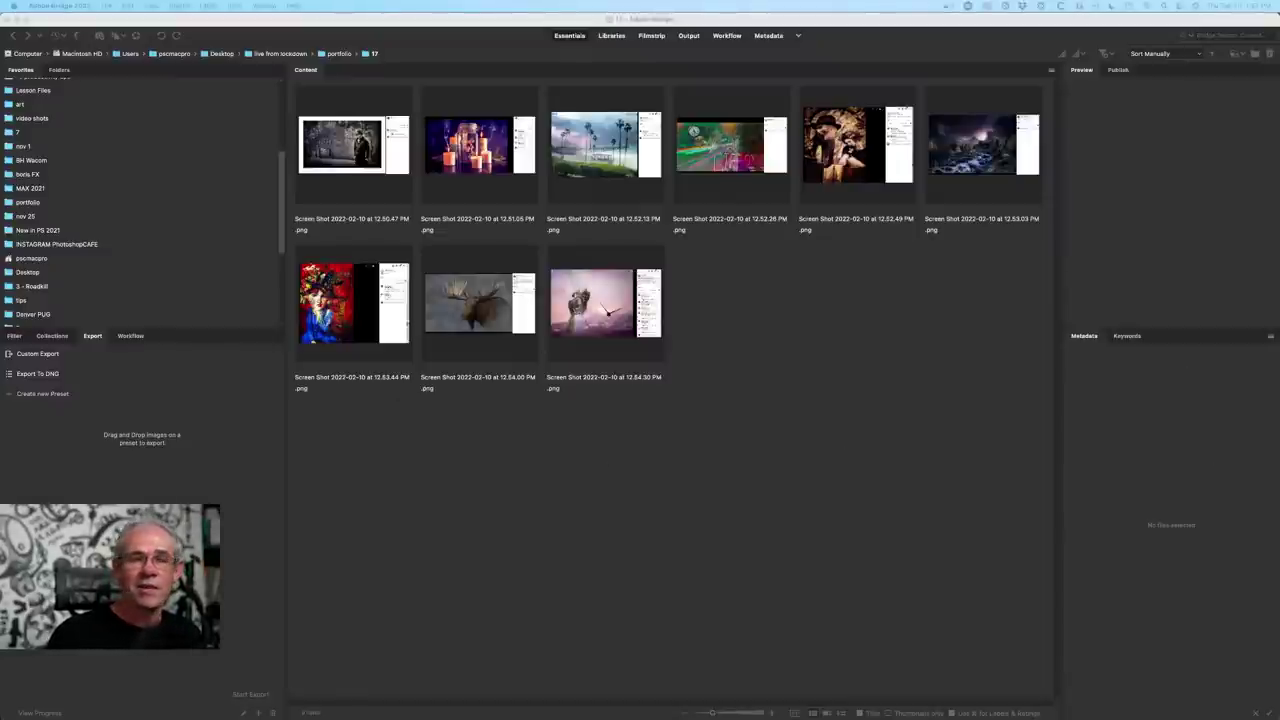
key("super+Tab")
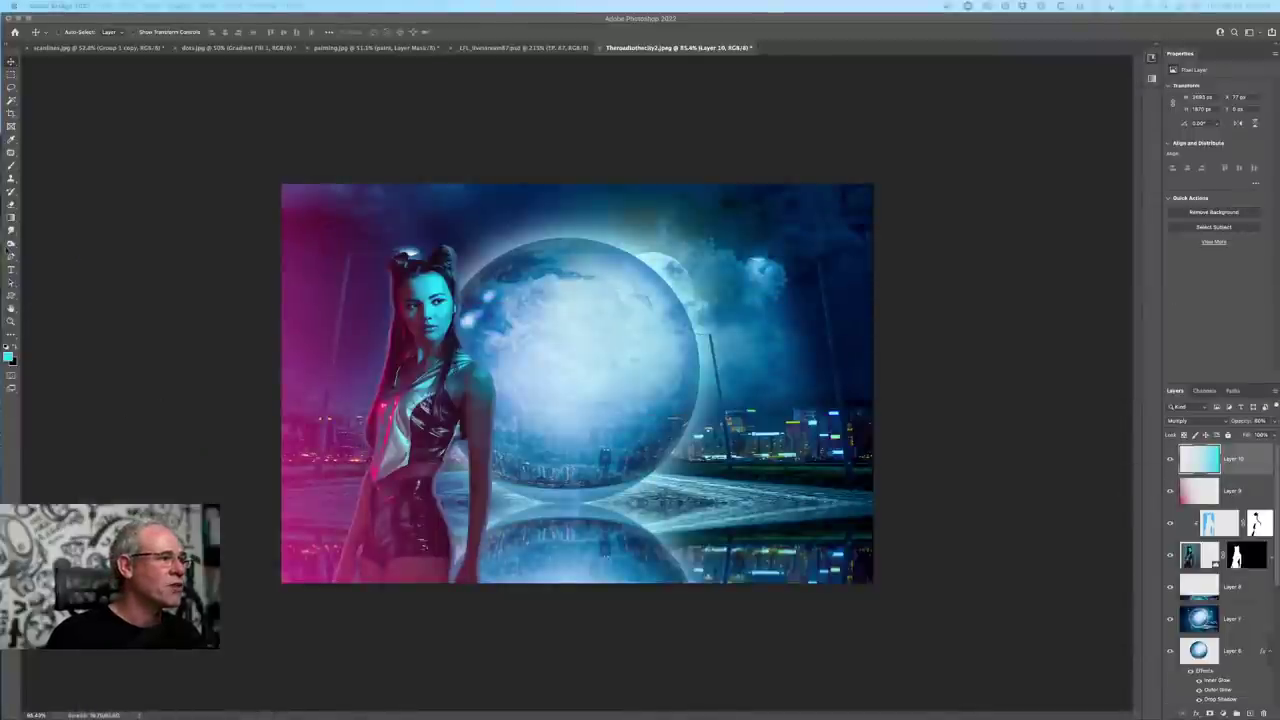
- Paste the group's web address as a text layer near the top of the image
left_click(11, 270)
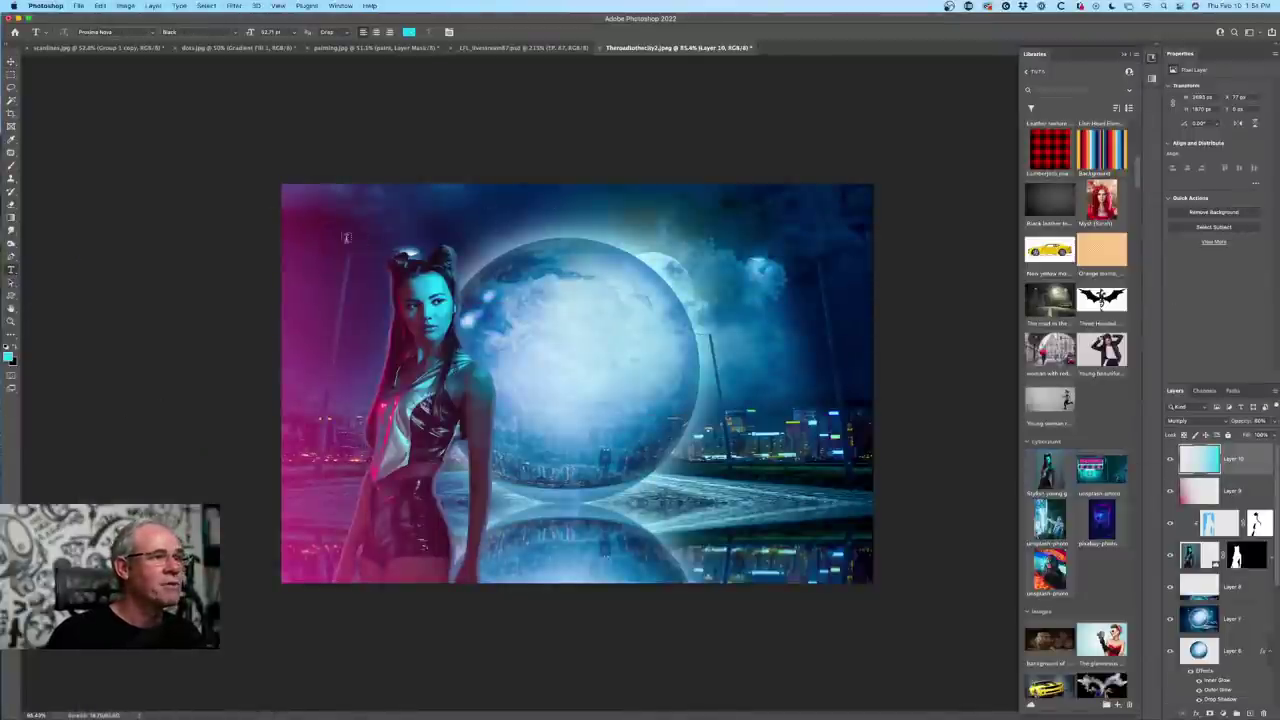
left_click(330, 231)
key("super+v")
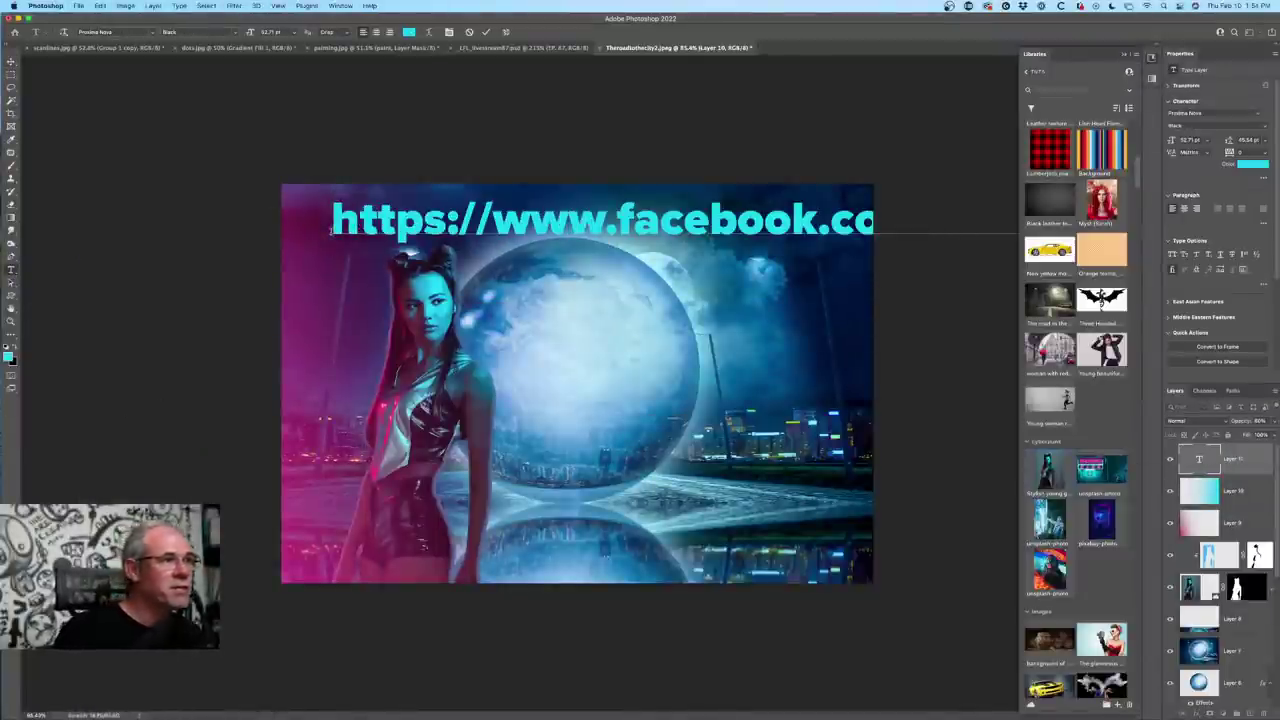
left_click(11, 62)
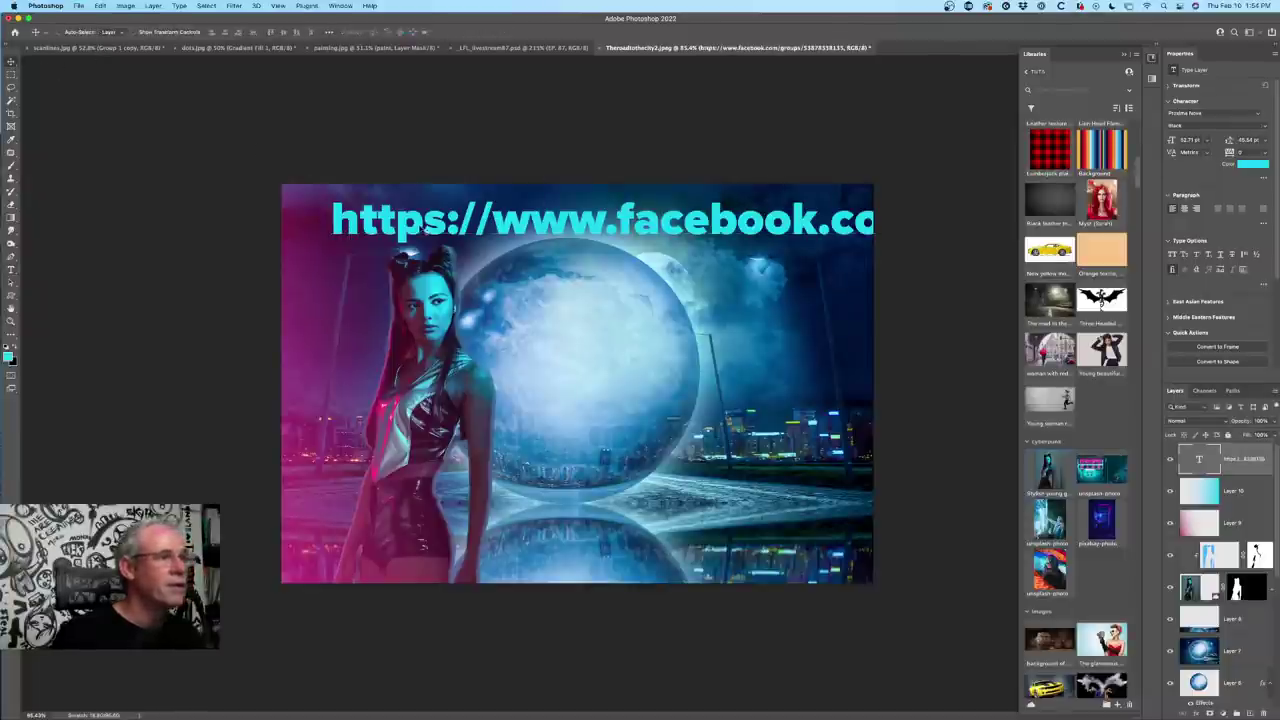
left_click_drag(424, 221, 15, 250)
key("super+z")
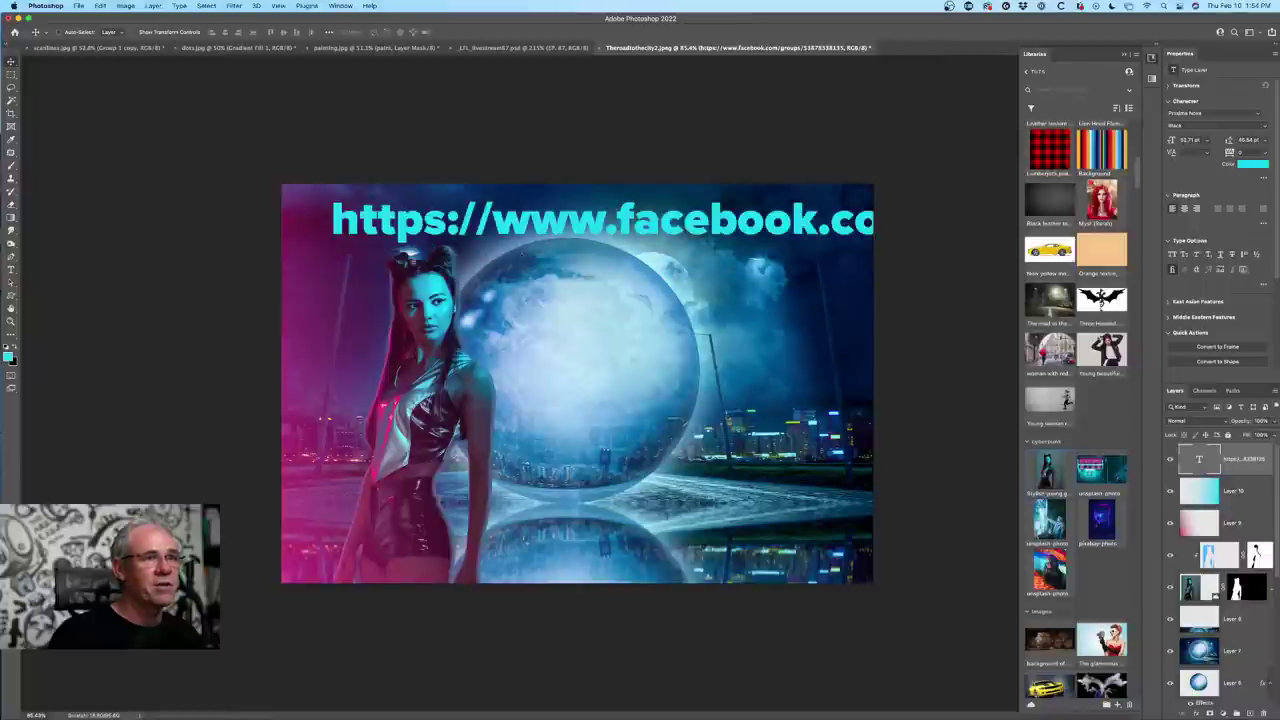
left_click_drag(803, 222, 546, 266)
- Shrink the address text with Free Transform and place it at the image's top-left
key("super+t")
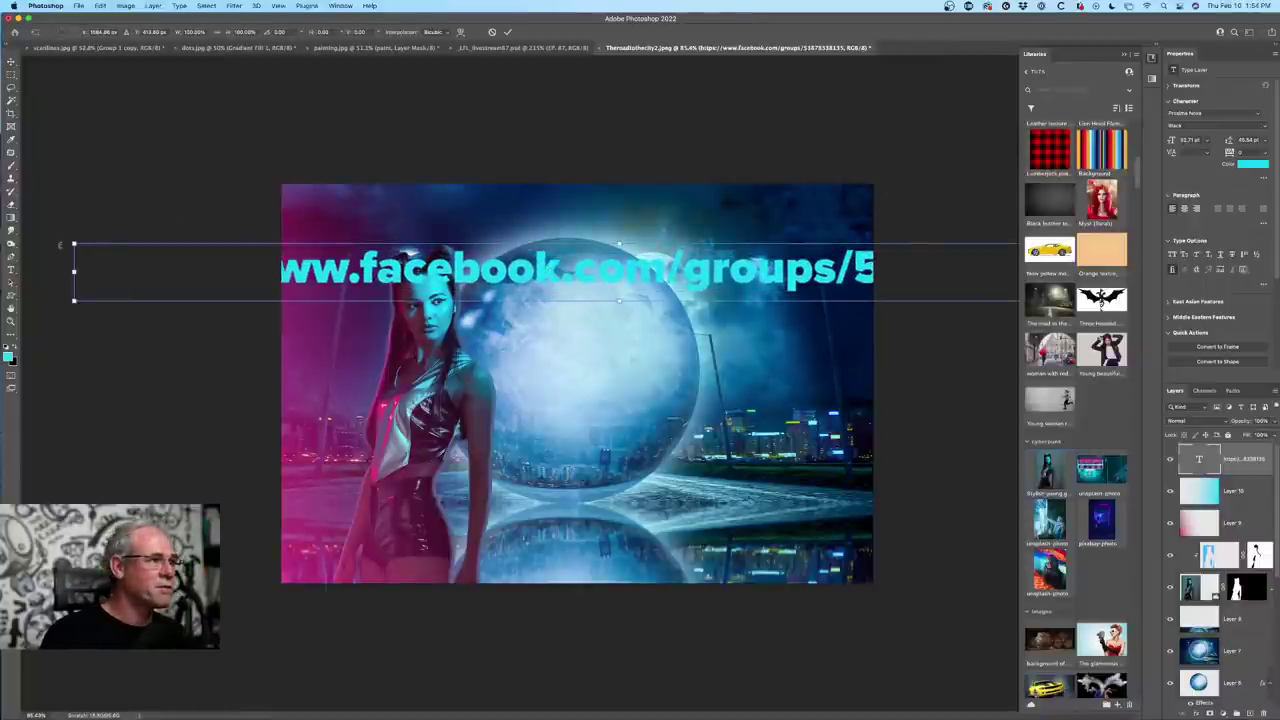
left_click_drag(74, 243, 414, 261)
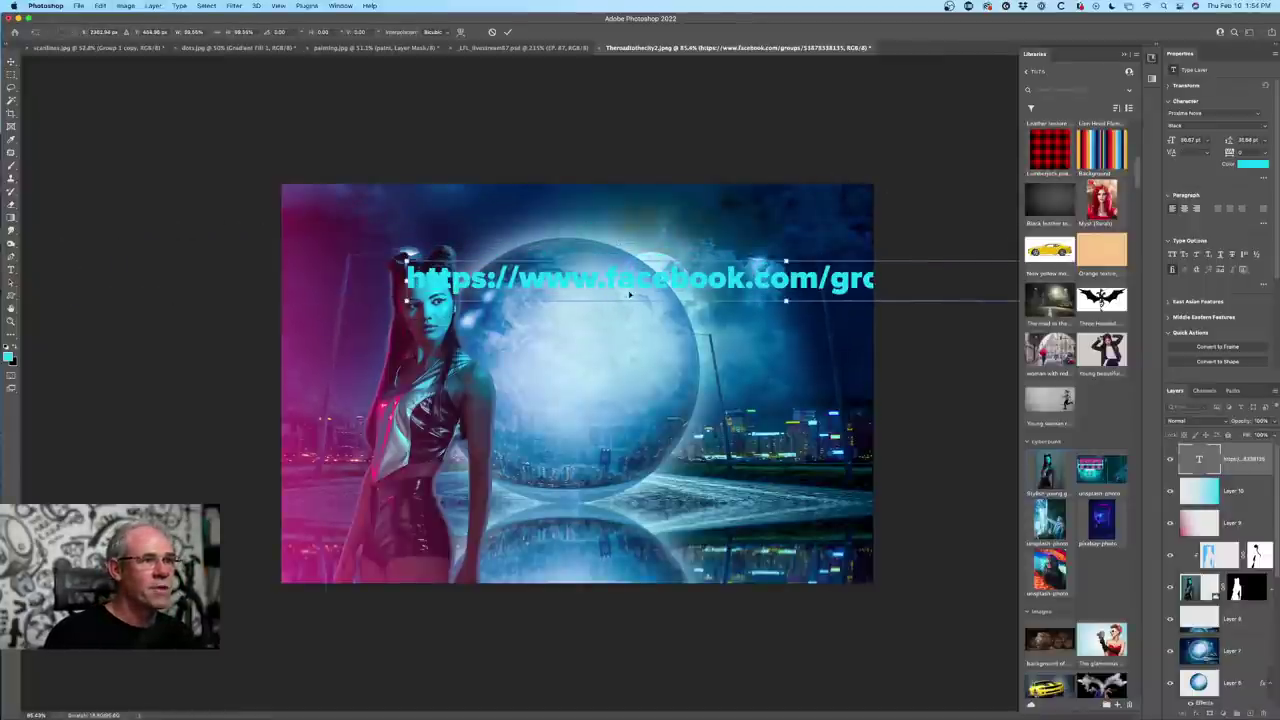
left_click_drag(634, 277, 505, 233)
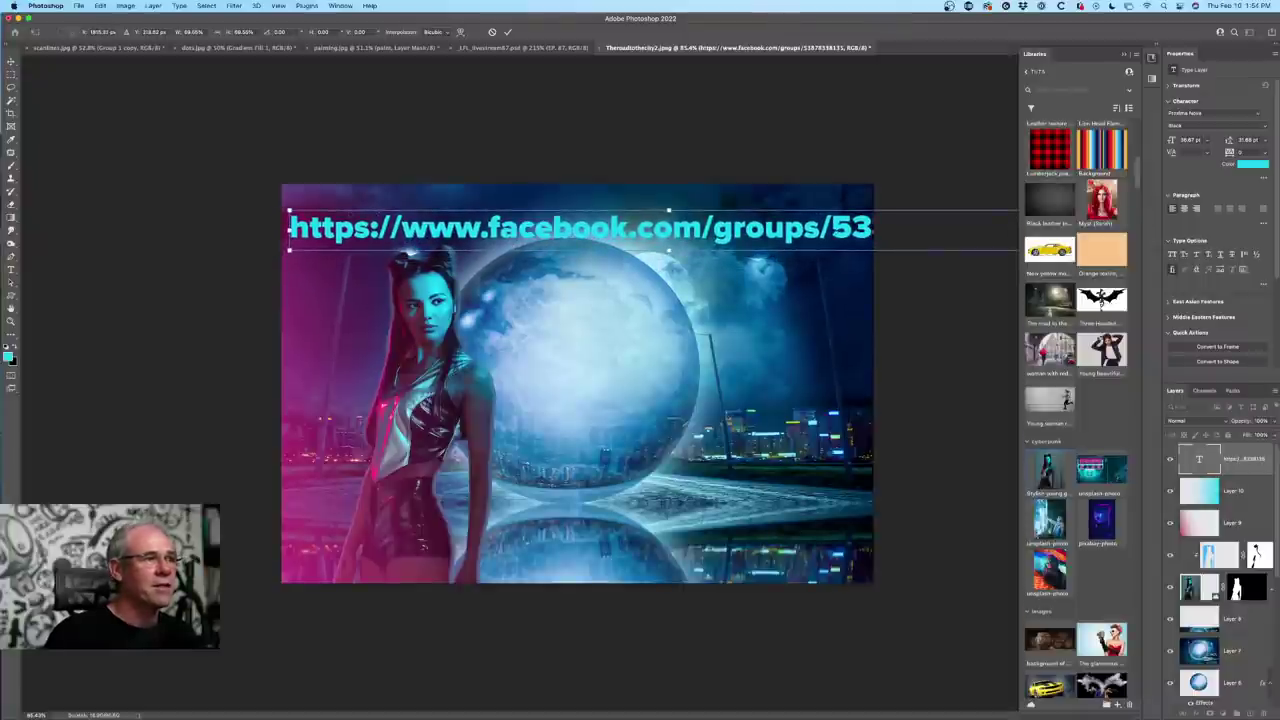
left_click_drag(289, 212, 498, 222)
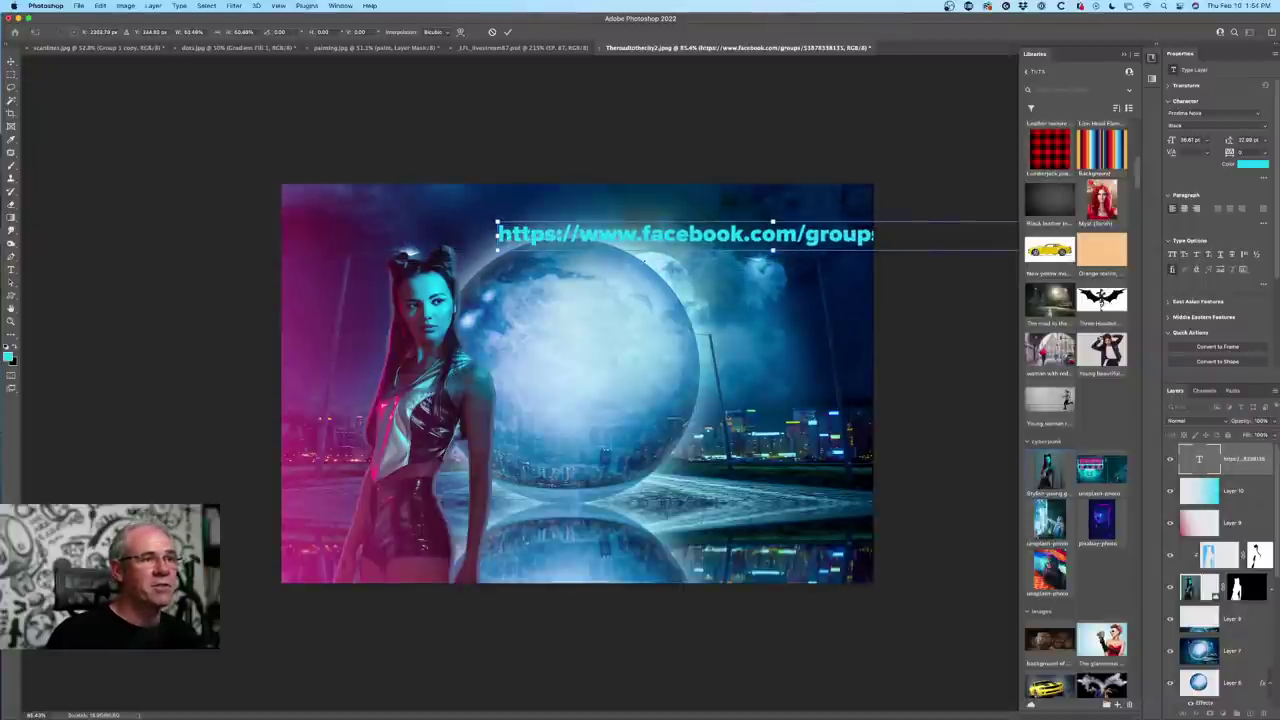
left_click_drag(658, 247, 467, 217)
key("Return")
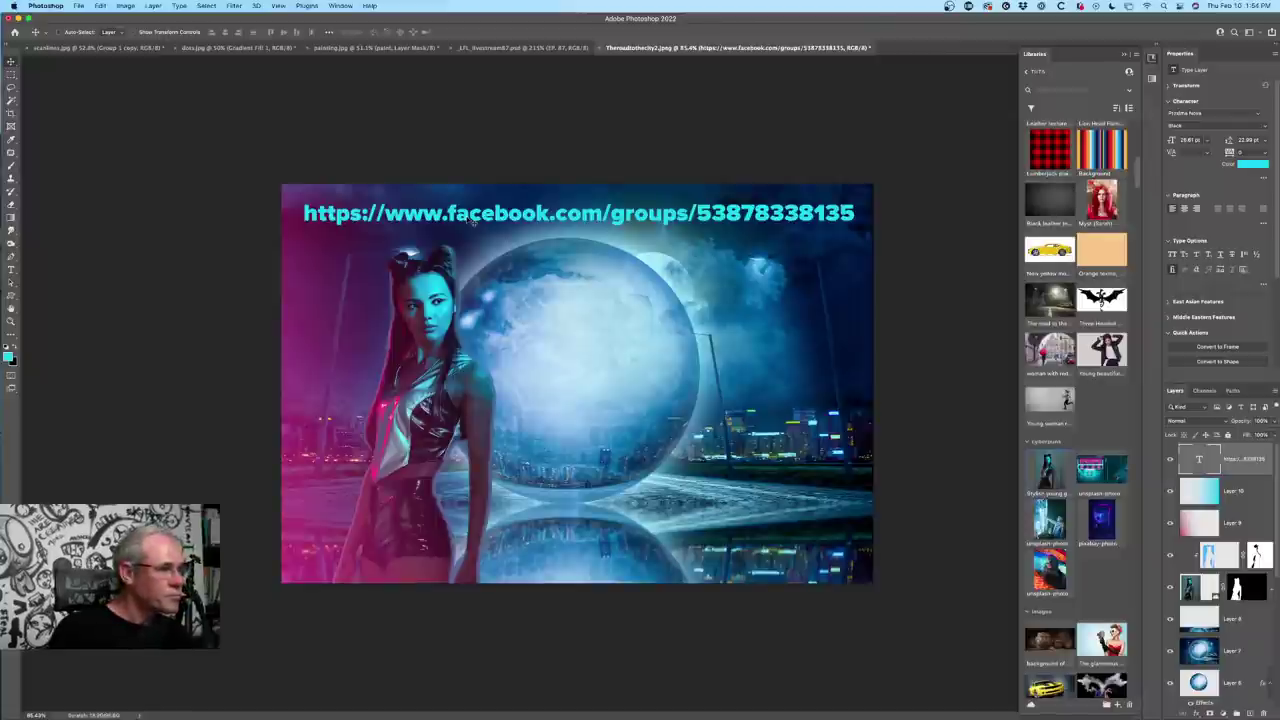
- Reset the default colours and fill the address text white
key("d")
key("super+BackSpace")
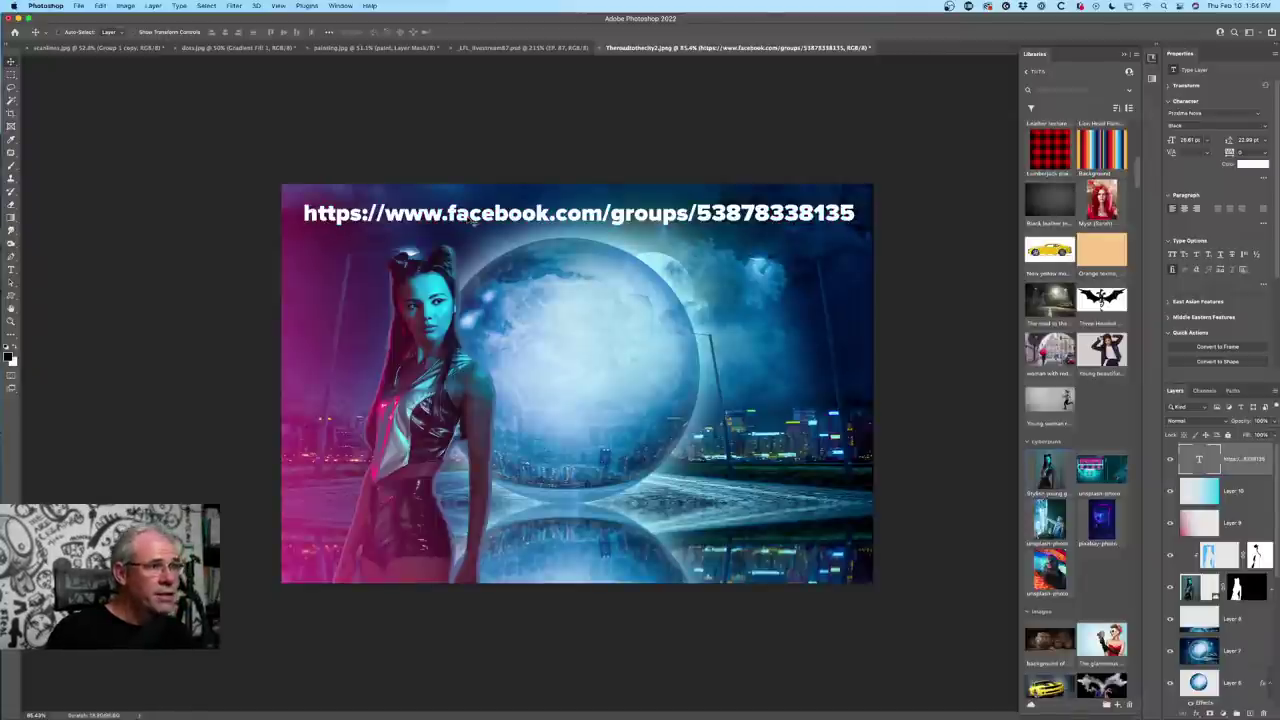
scroll(660, 334, "up", 3)
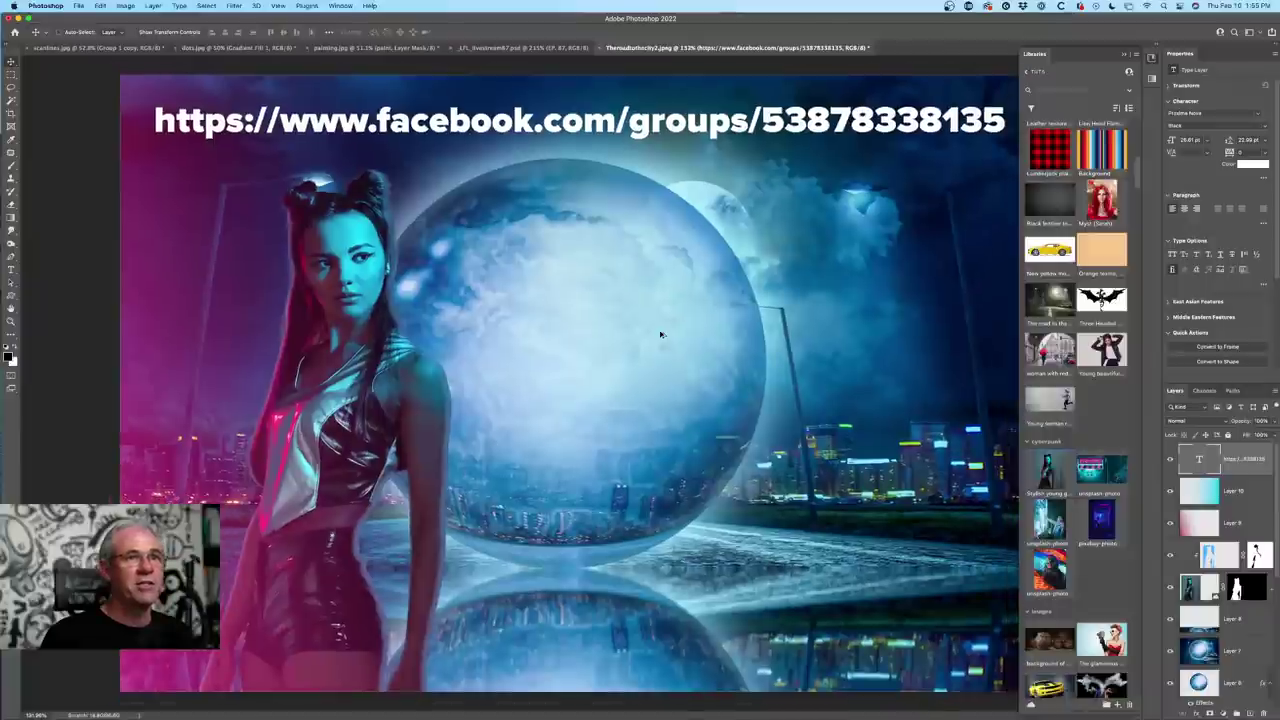
- Centre the address title horizontally using the smart guide, then switch to Adobe Bridge's folder 17
scroll(580, 356, "down", 1)
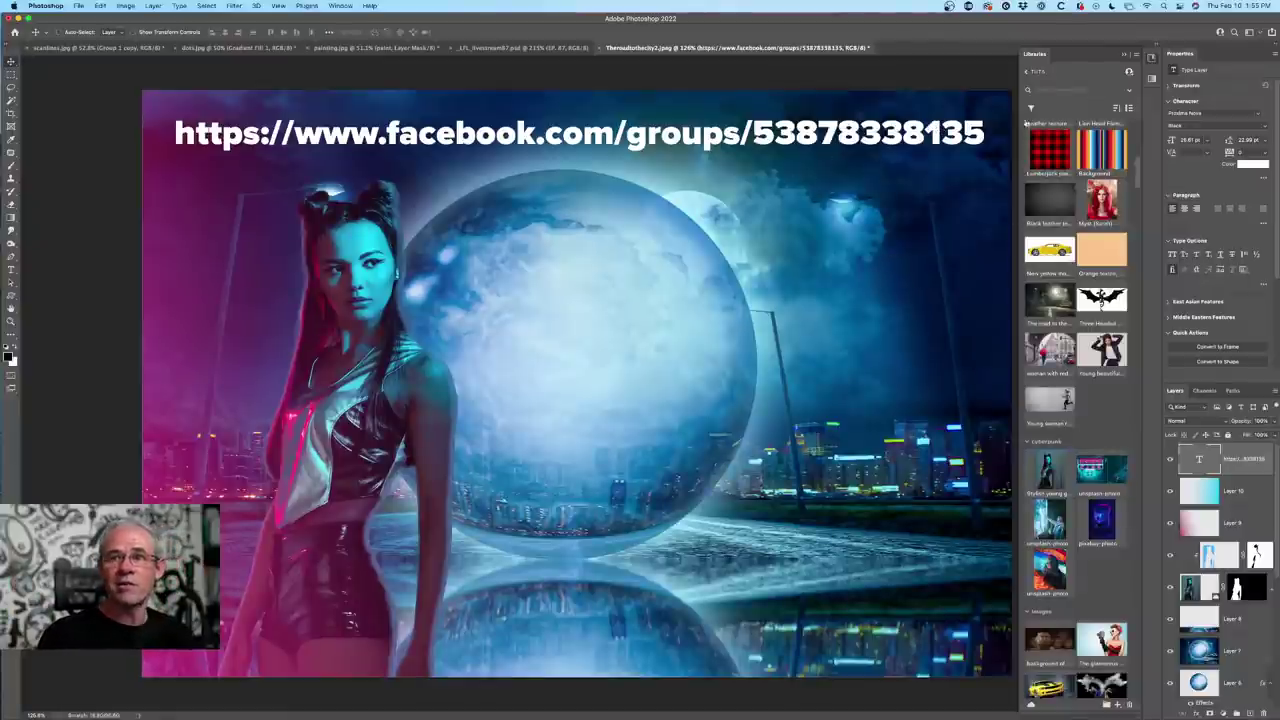
left_click_drag(542, 200, 545, 201)
key("super+Tab")
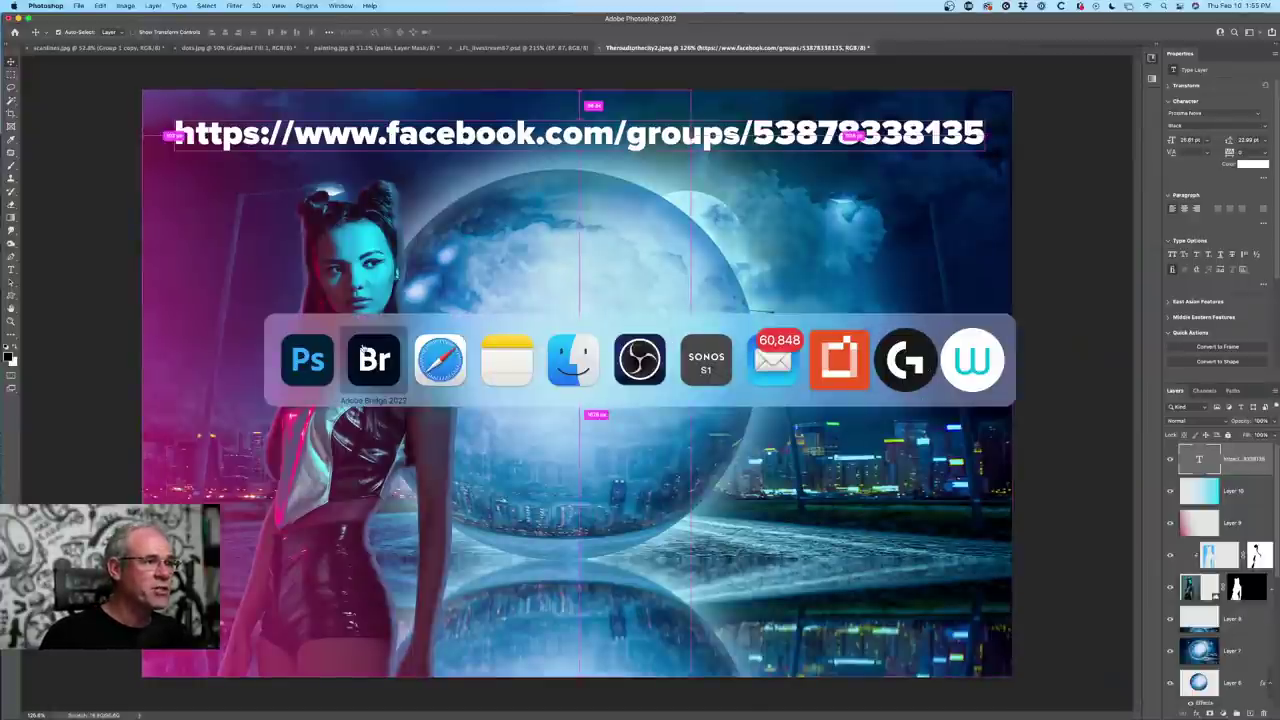
key("Escape")
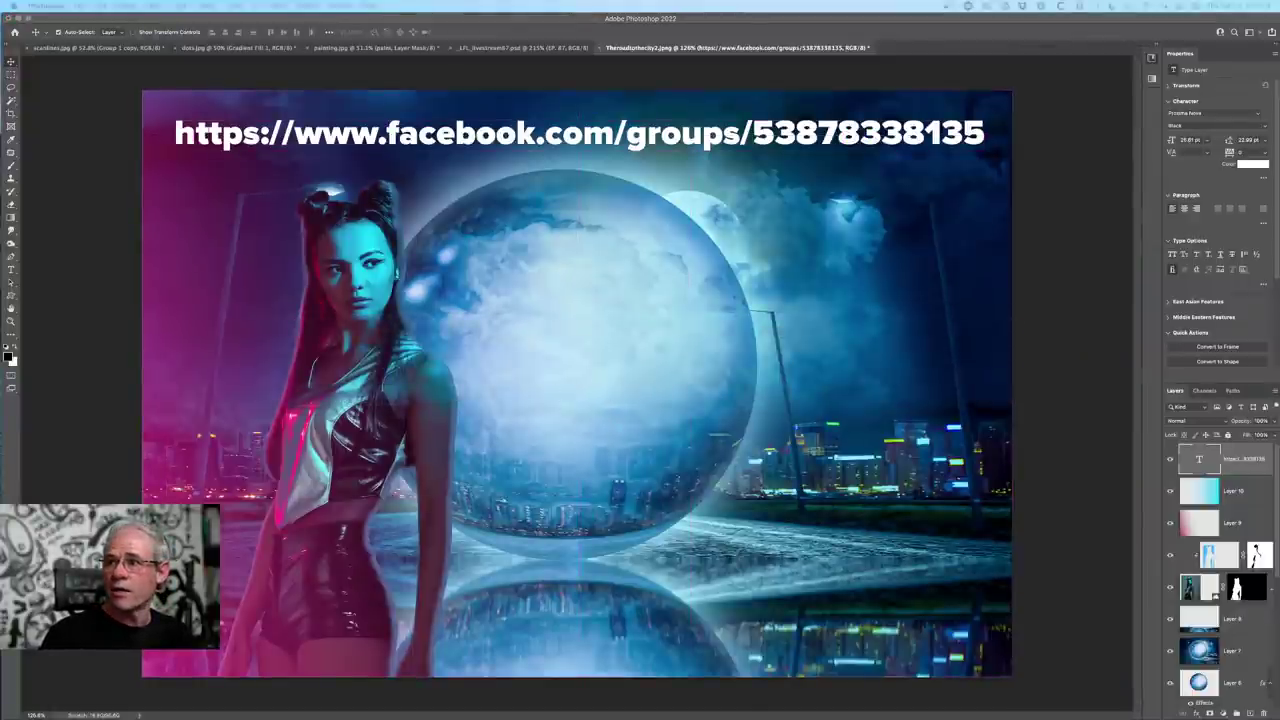
key("super+Tab")
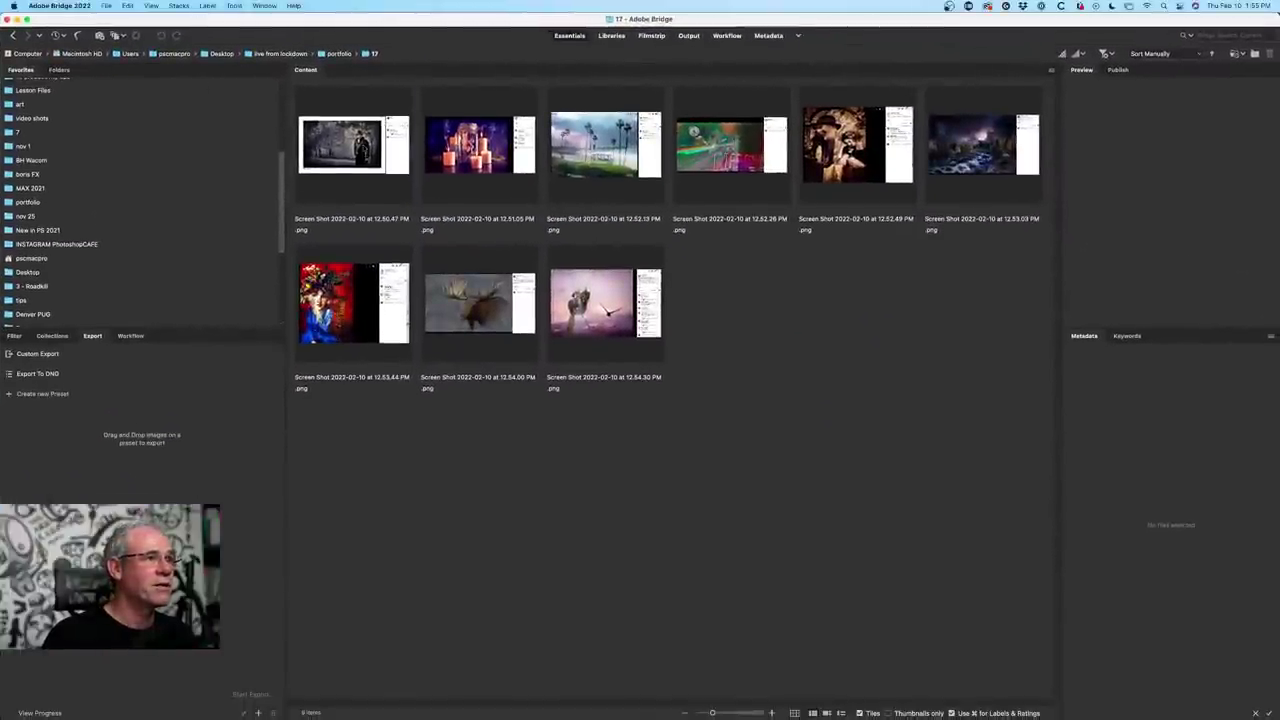
- Open the black-and-white winter-wood portrait screenshot in Photoshop, collapse Libraries, and return to Bridge
double_click(367, 148)
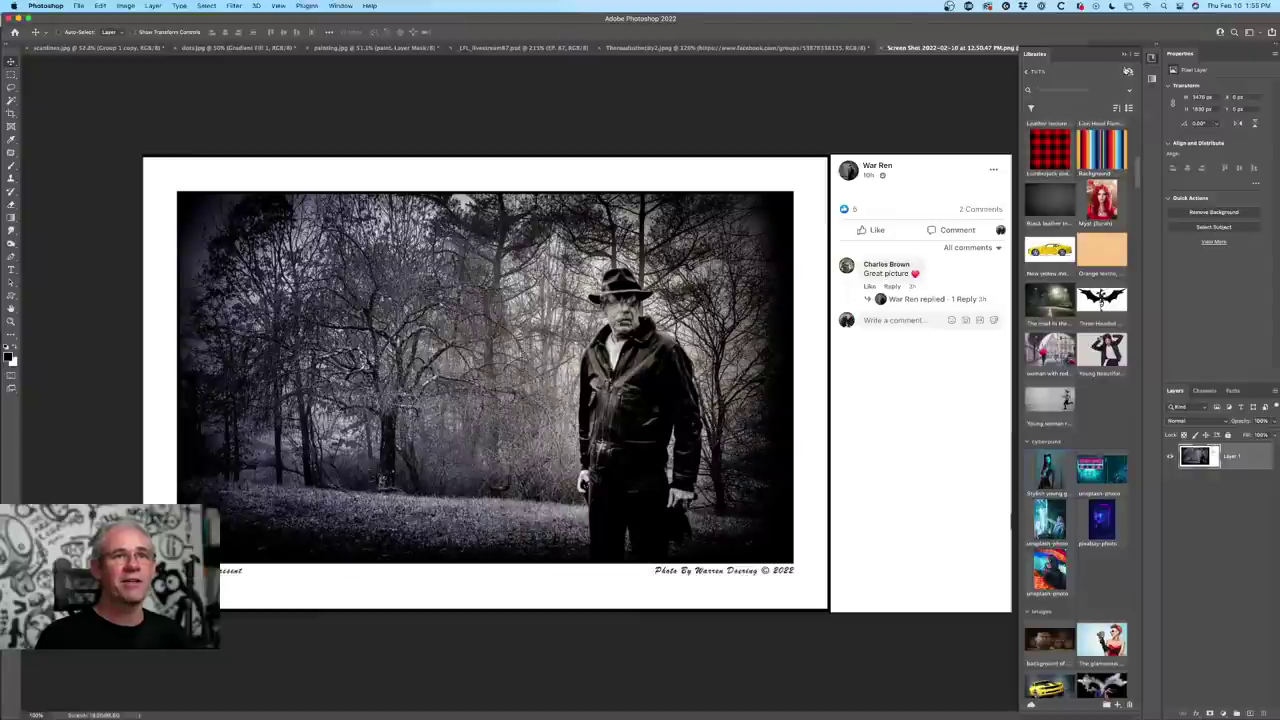
left_click(1124, 54)
scroll(797, 290, "up", 2)
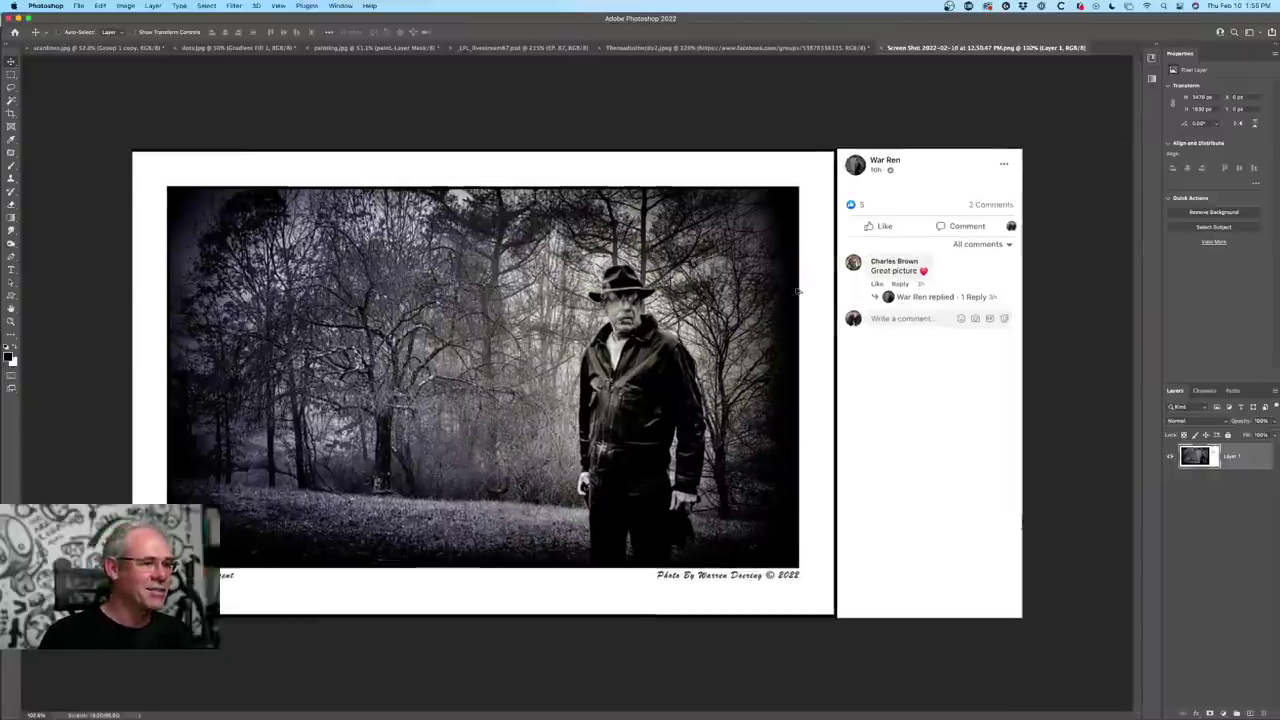
scroll(800, 288, "down", 3)
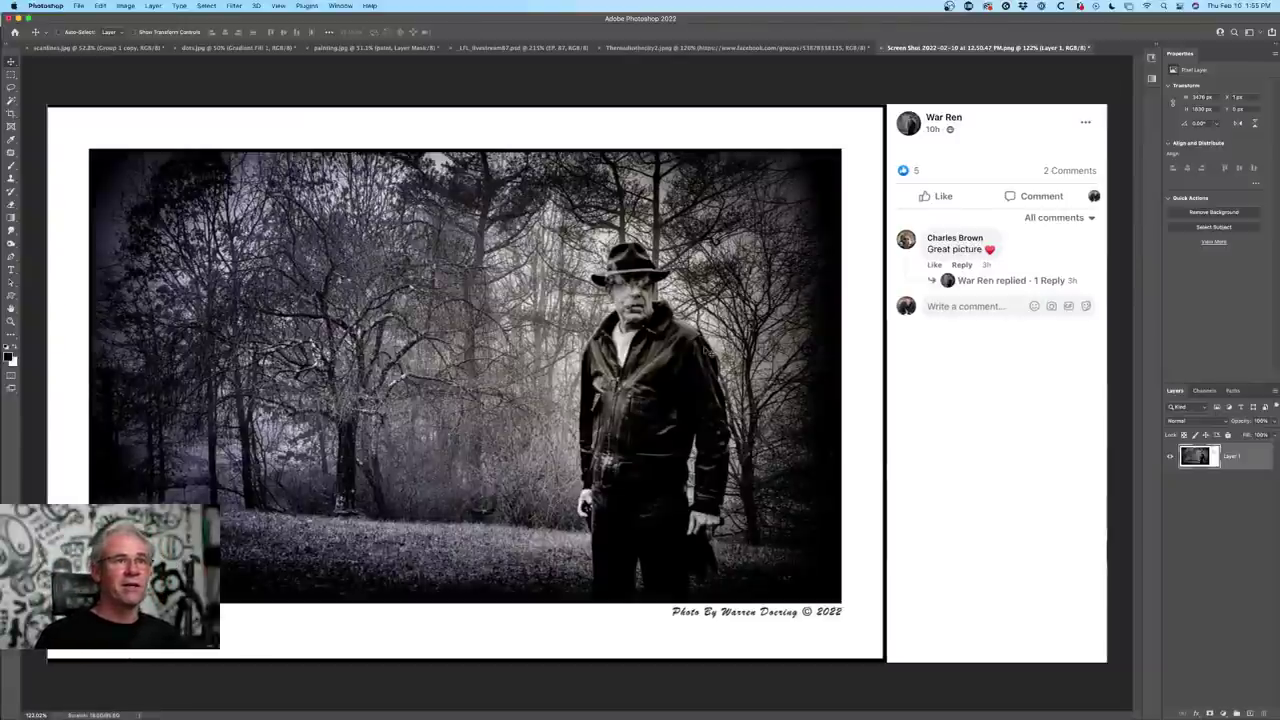
key("super+Tab")
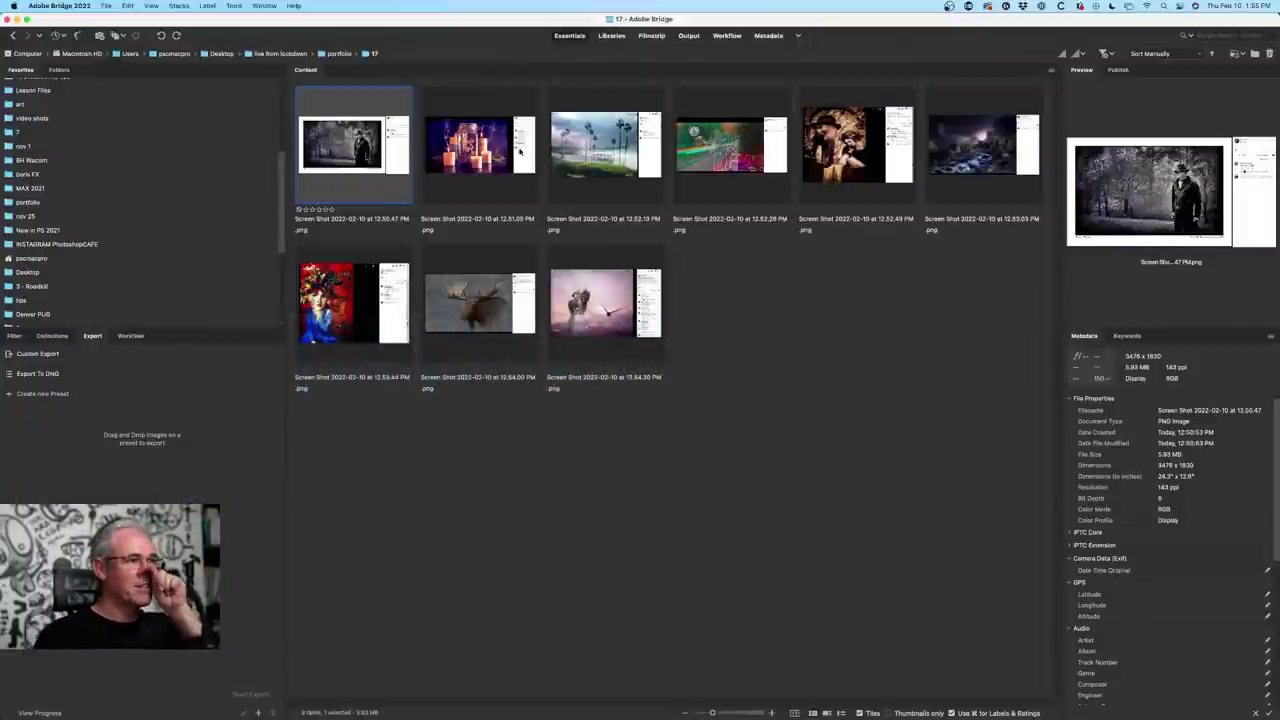
- Open the candle-lit fairy-in-a-jar screenshot in Photoshop, fit it to the window, and return to Bridge
double_click(519, 150)
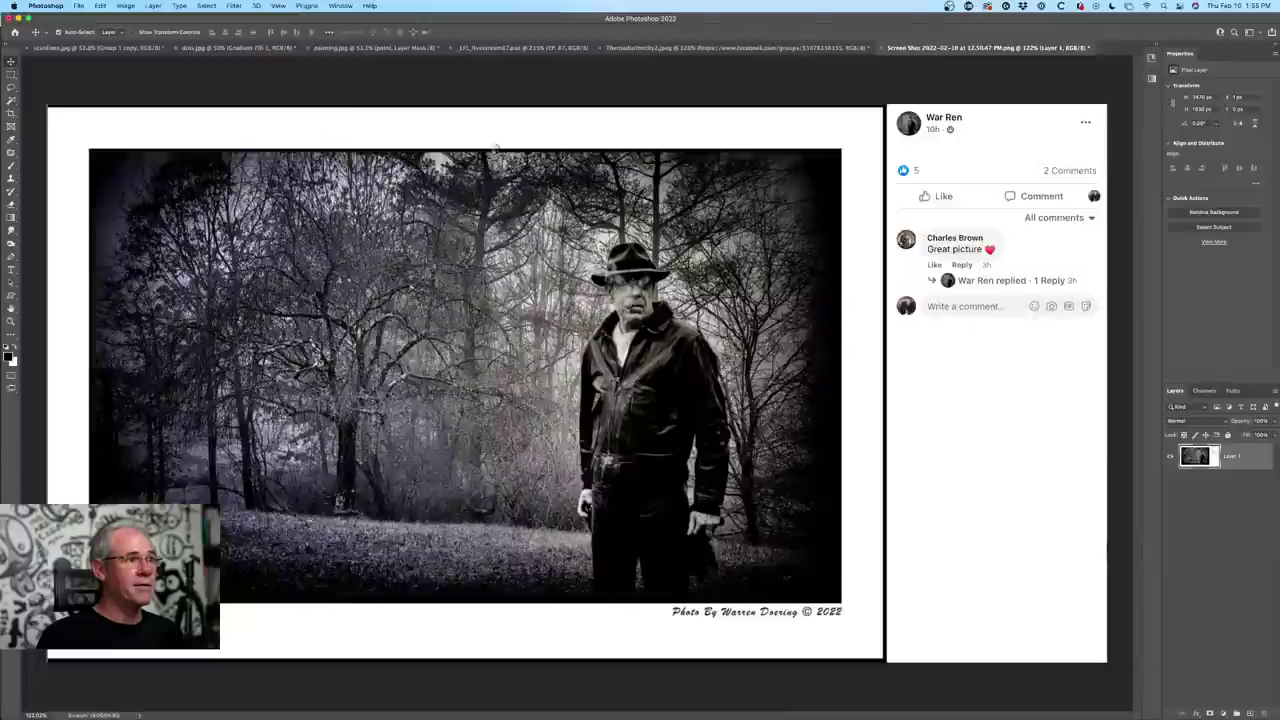
key("super+0")
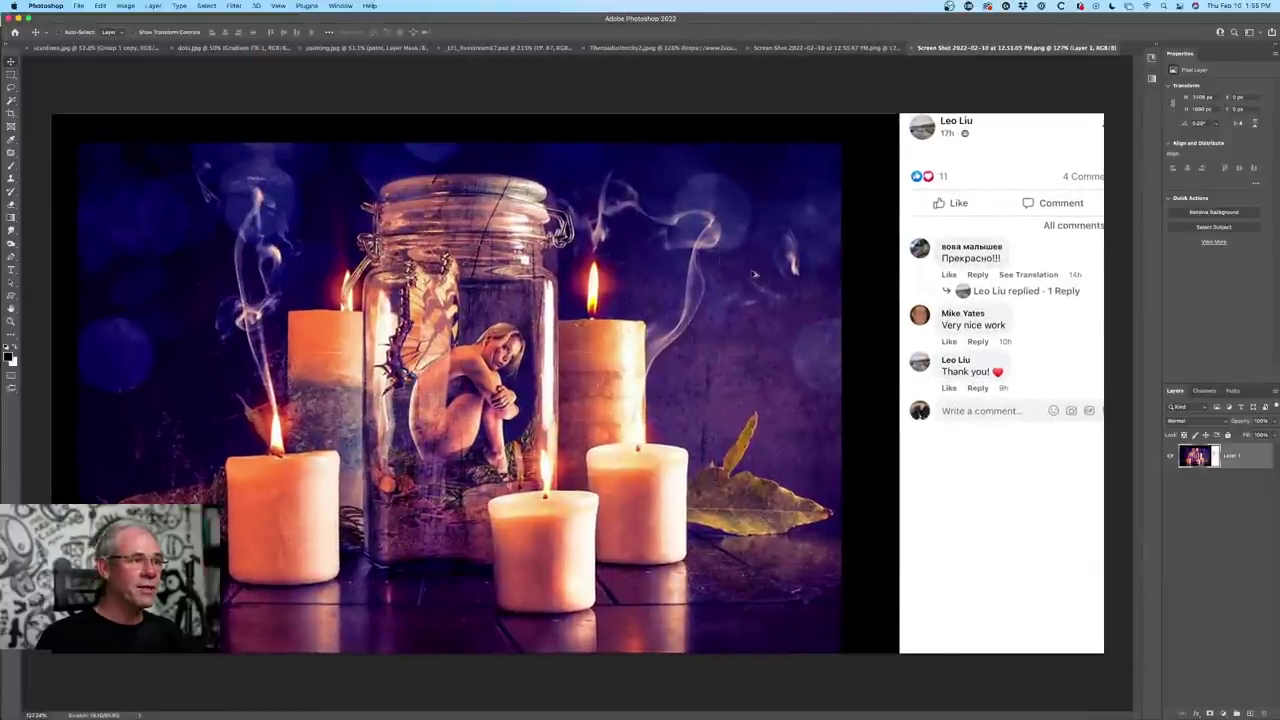
scroll(582, 292, "up", 1)
scroll(630, 372, "up", 2)
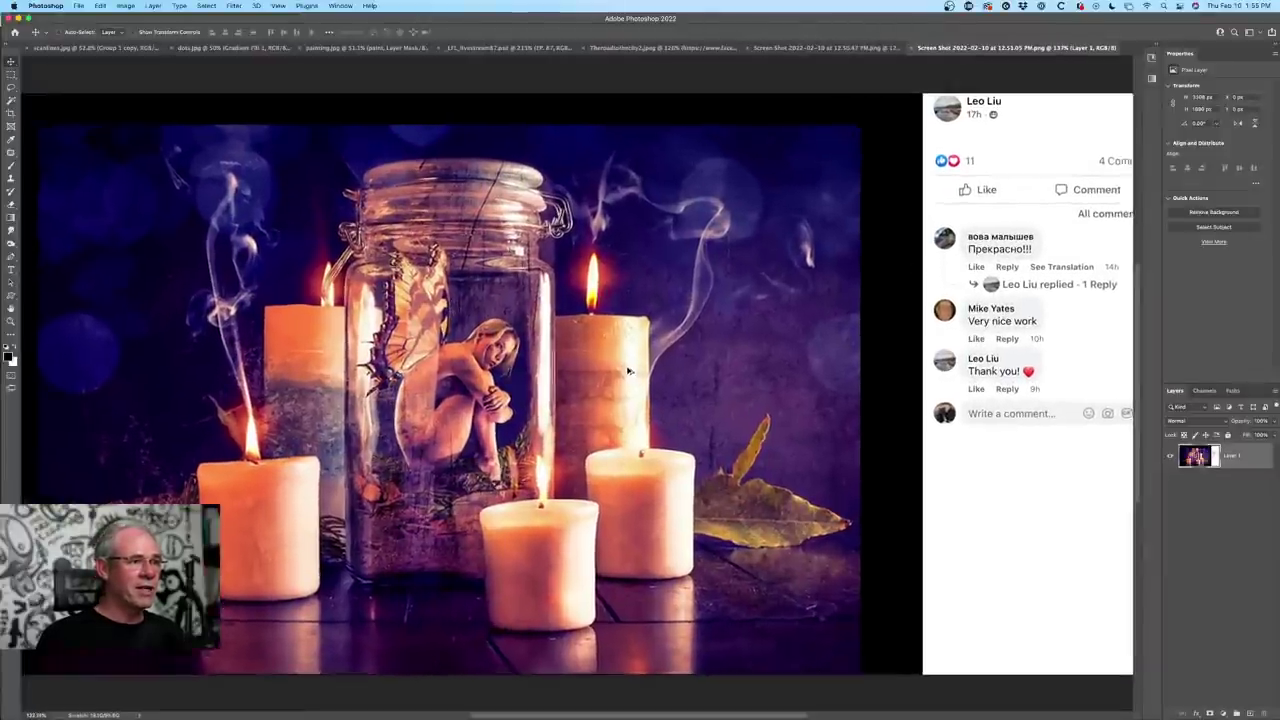
scroll(516, 338, "down", 1)
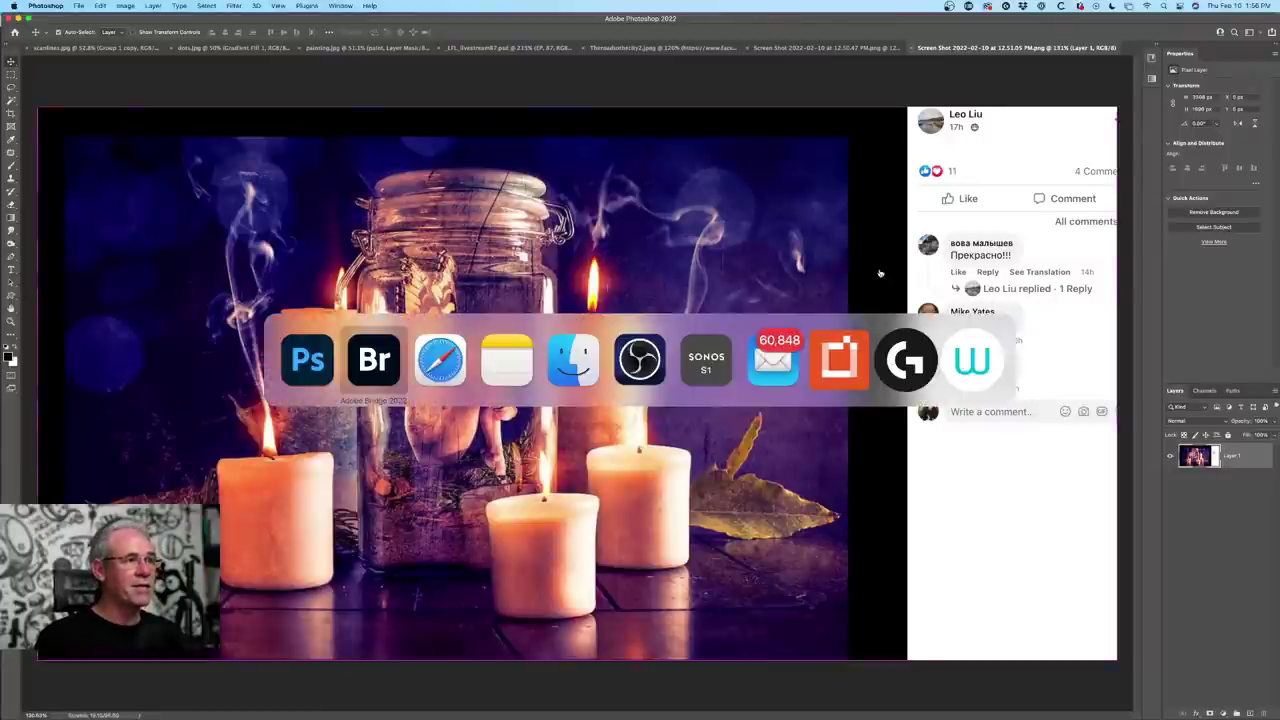
key("super+Tab")
key("super+Tab")
key("super+Tab")
key("super+shift+Tab")
key("super+shift+Tab")
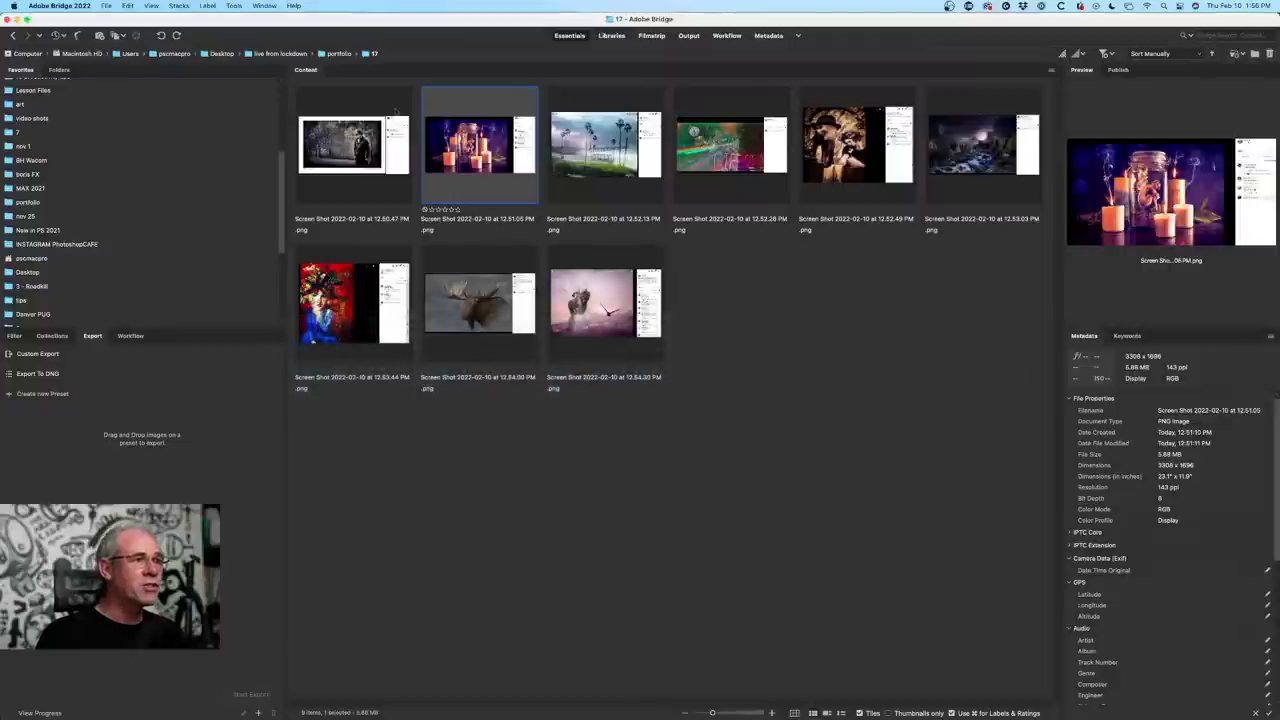
- Open the stormy San Clemente Pier palm-tree screenshot in Photoshop, zoom in, then return to Bridge
double_click(642, 134)
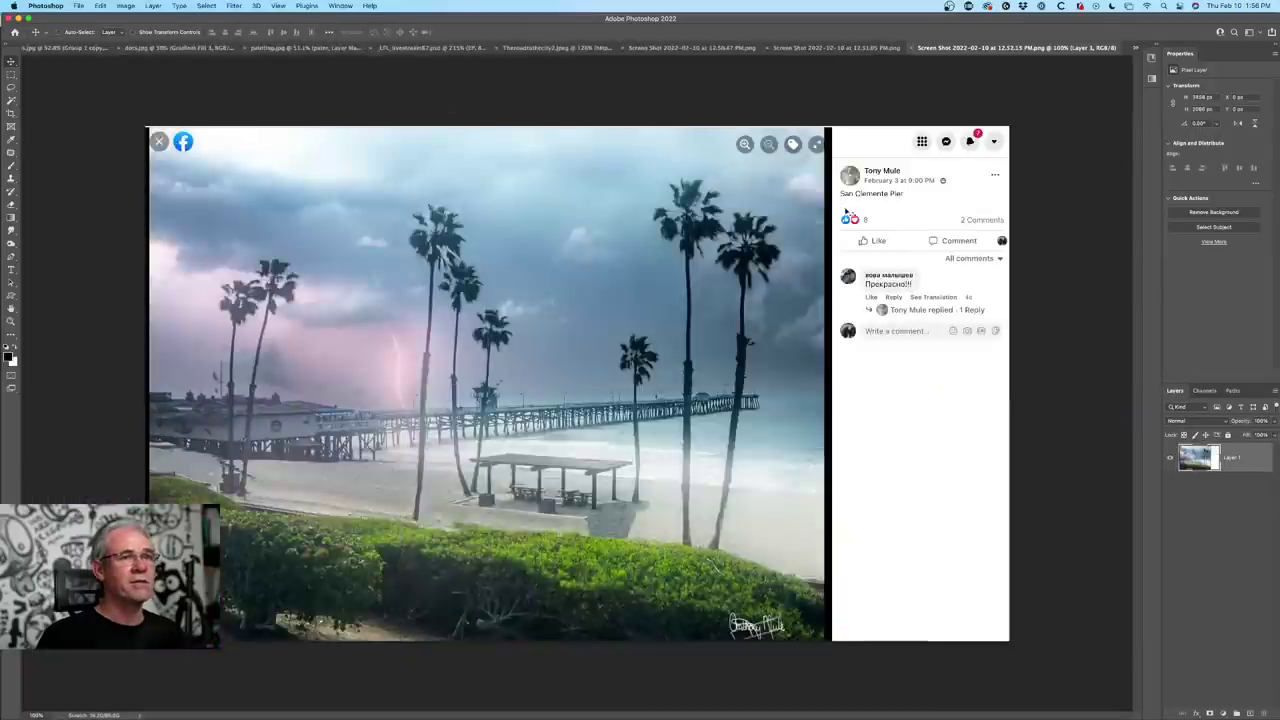
scroll(829, 248, "up", 3)
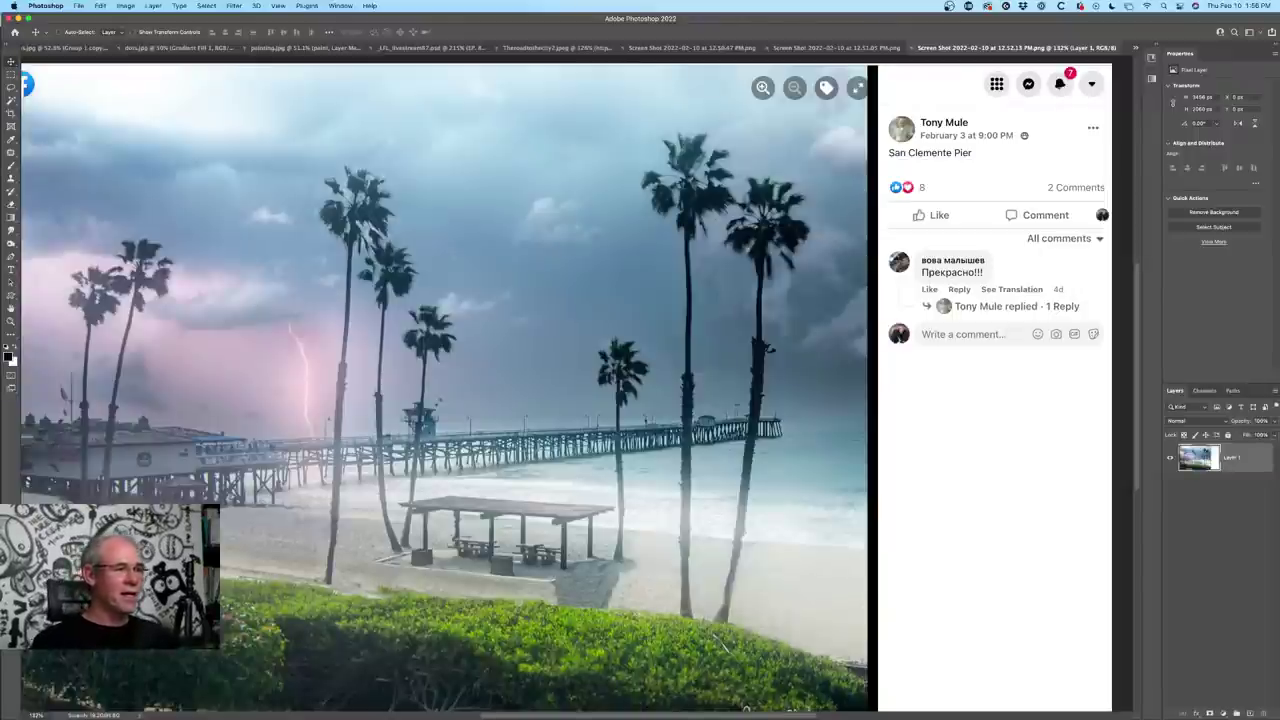
scroll(422, 340, "down", 1)
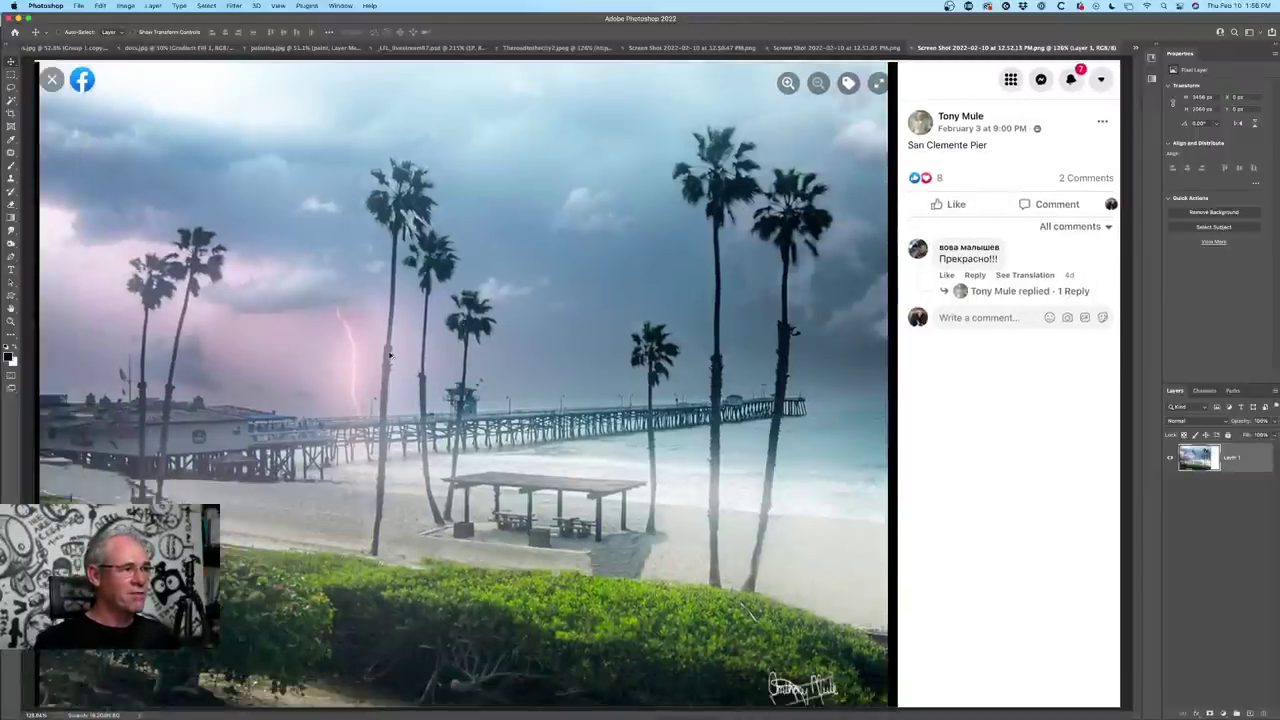
scroll(502, 327, "up", 1)
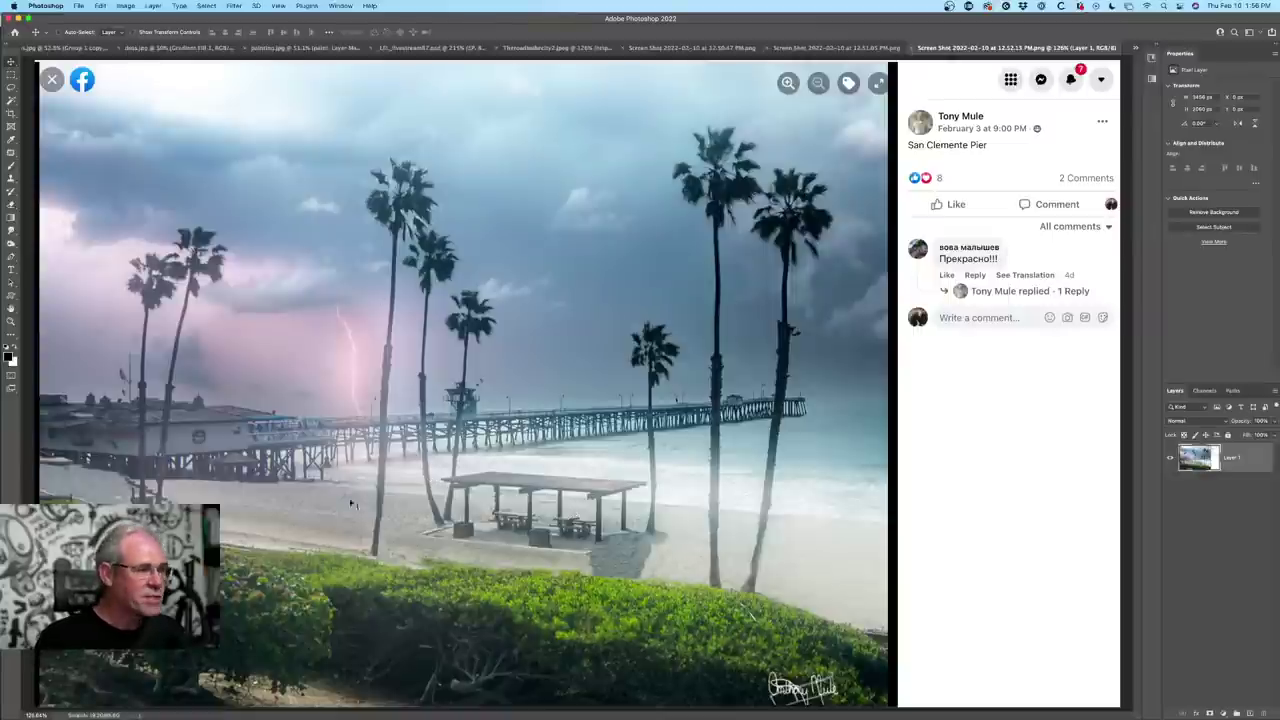
mouse_move(340, 705)
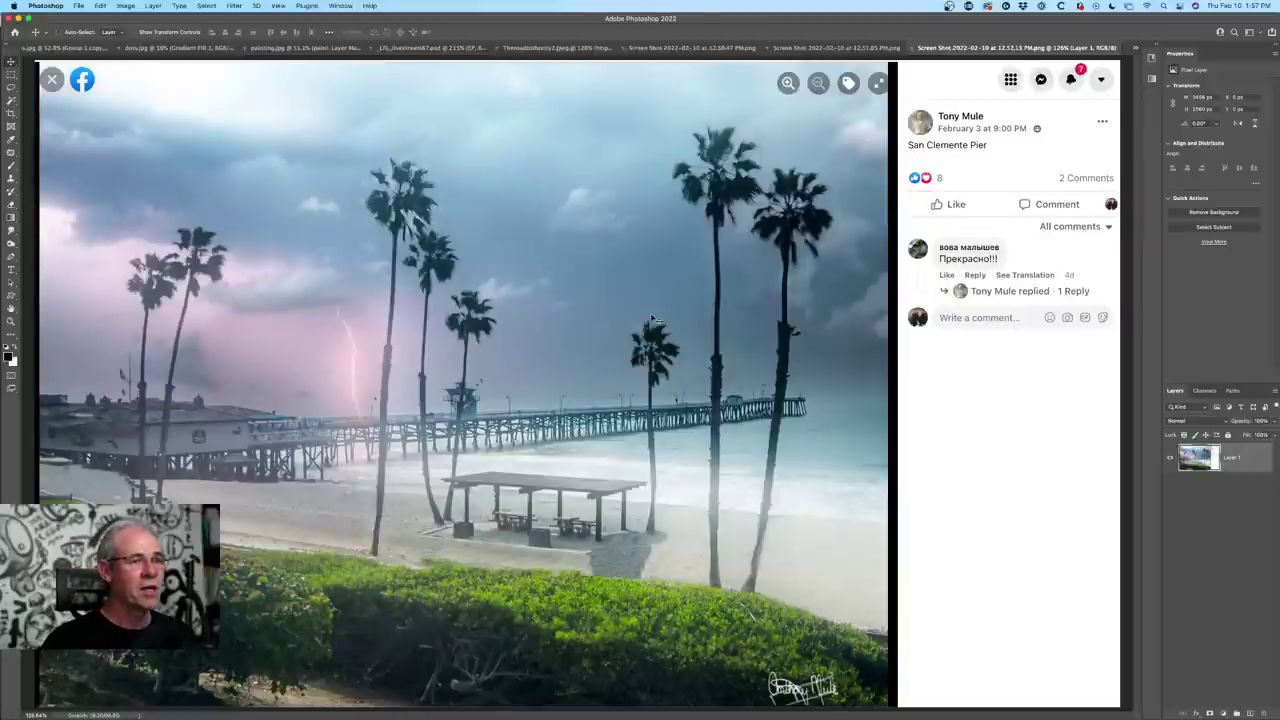
mouse_move(414, 716)
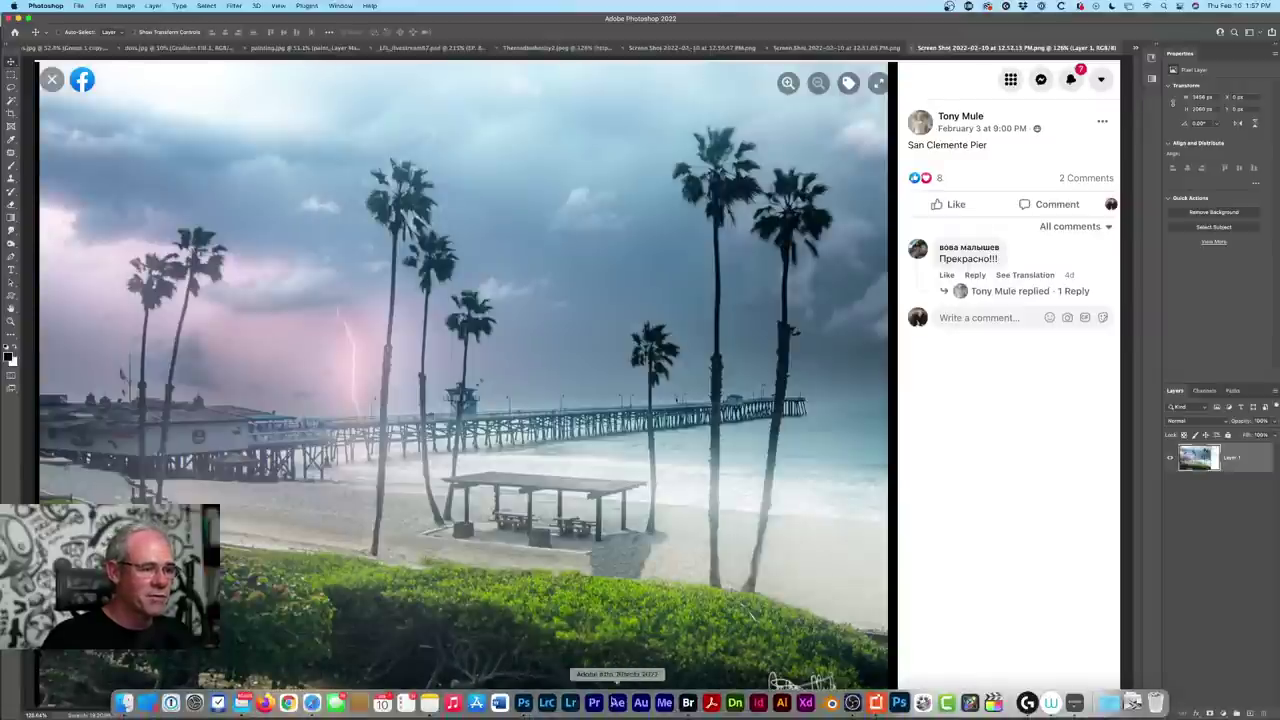
left_click(688, 703)
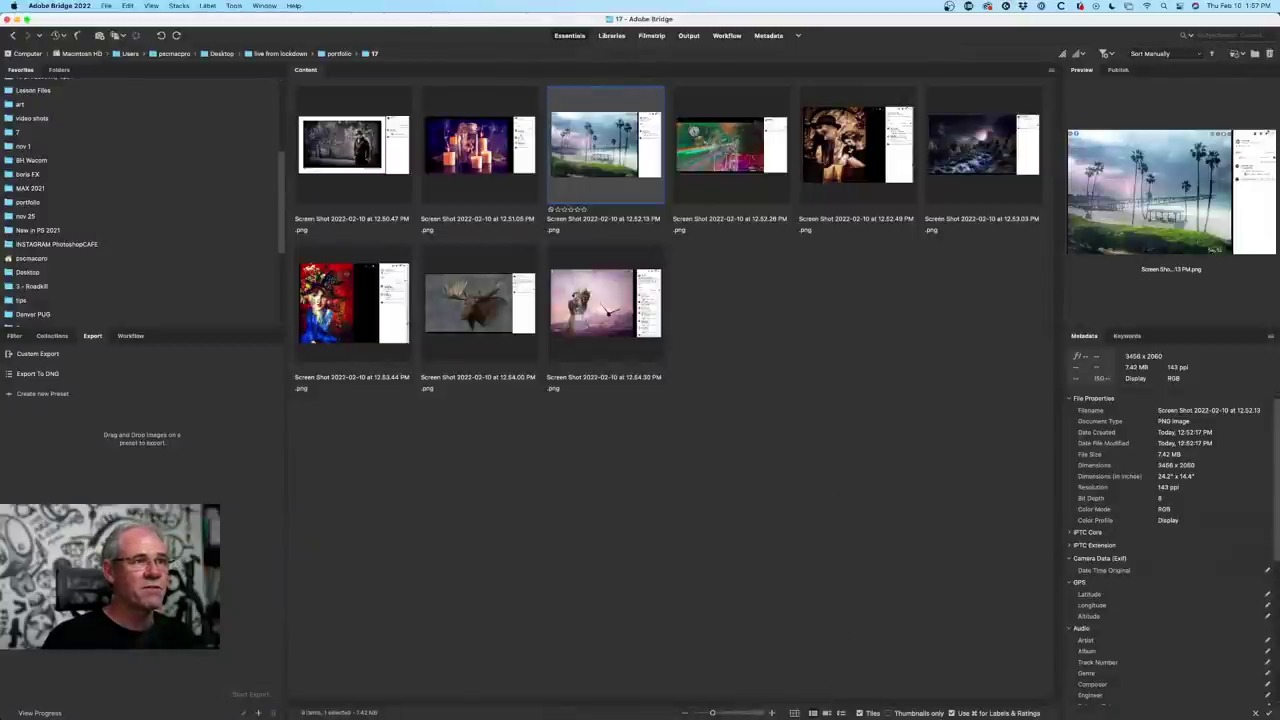
- Open the 'LIFE GOES ON' clocks artwork screenshot in Photoshop, fit it to the canvas, and return to Bridge
double_click(753, 147)
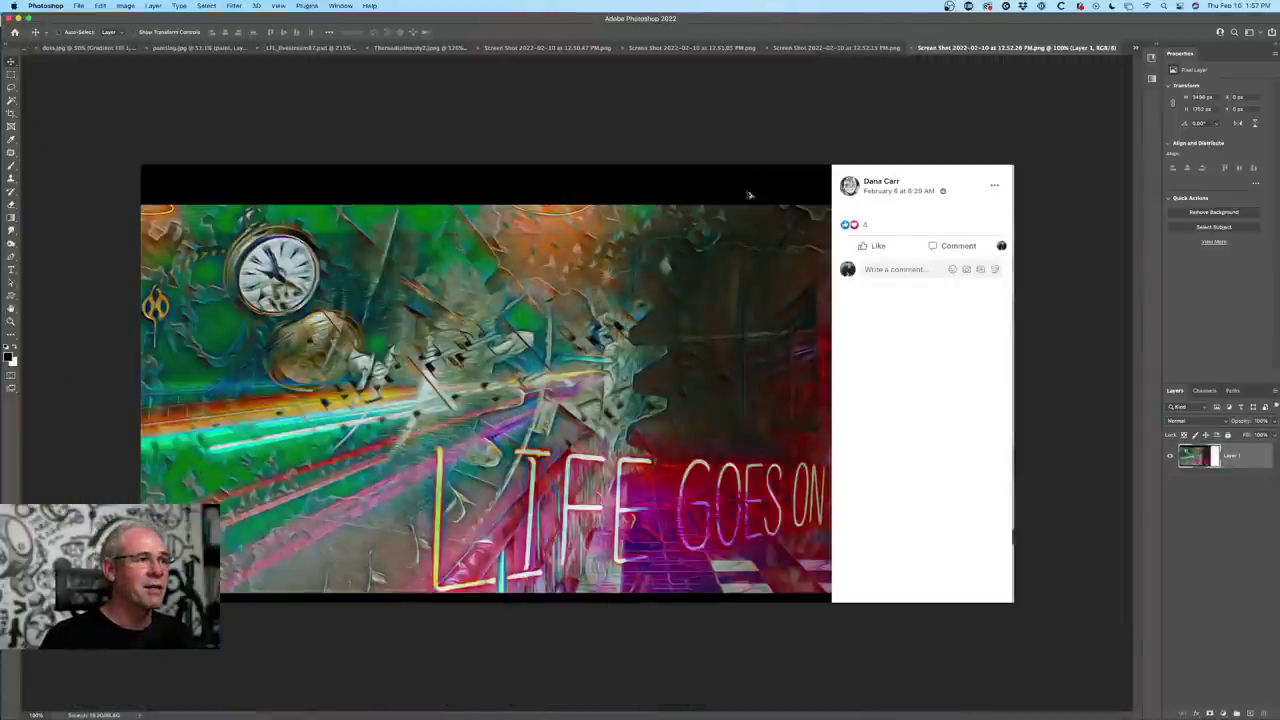
key("super+0")
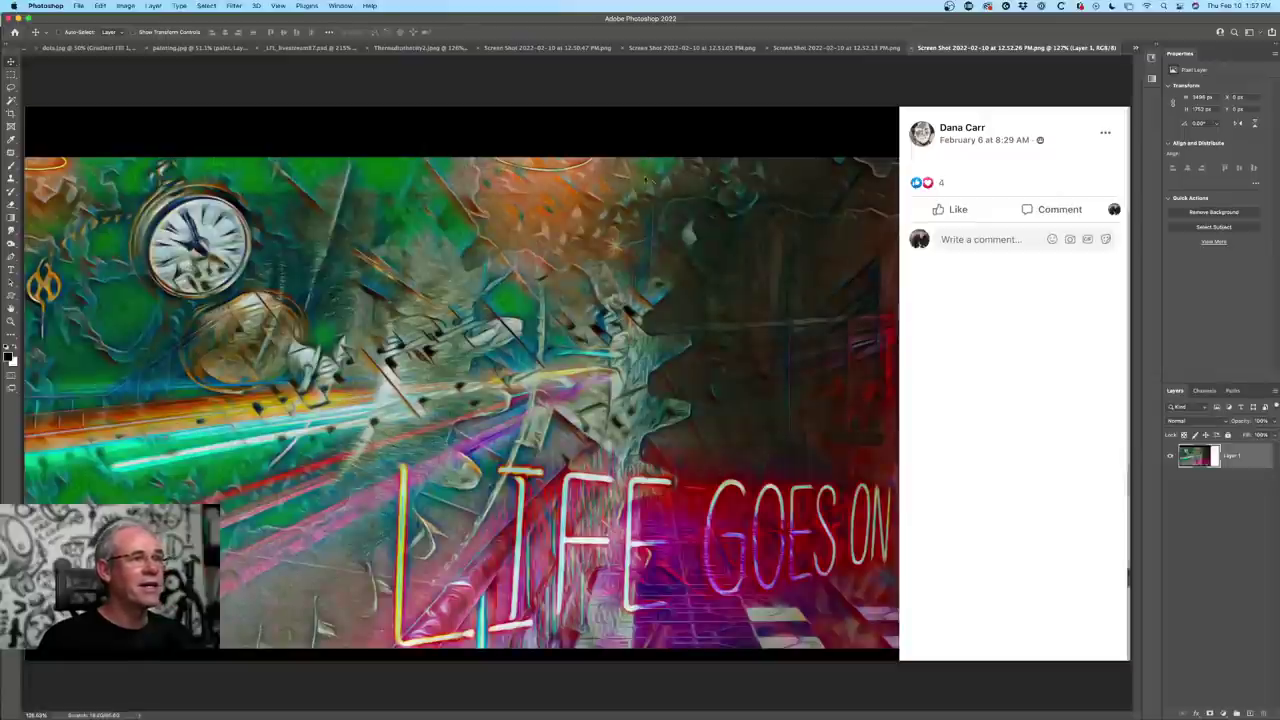
mouse_move(570, 712)
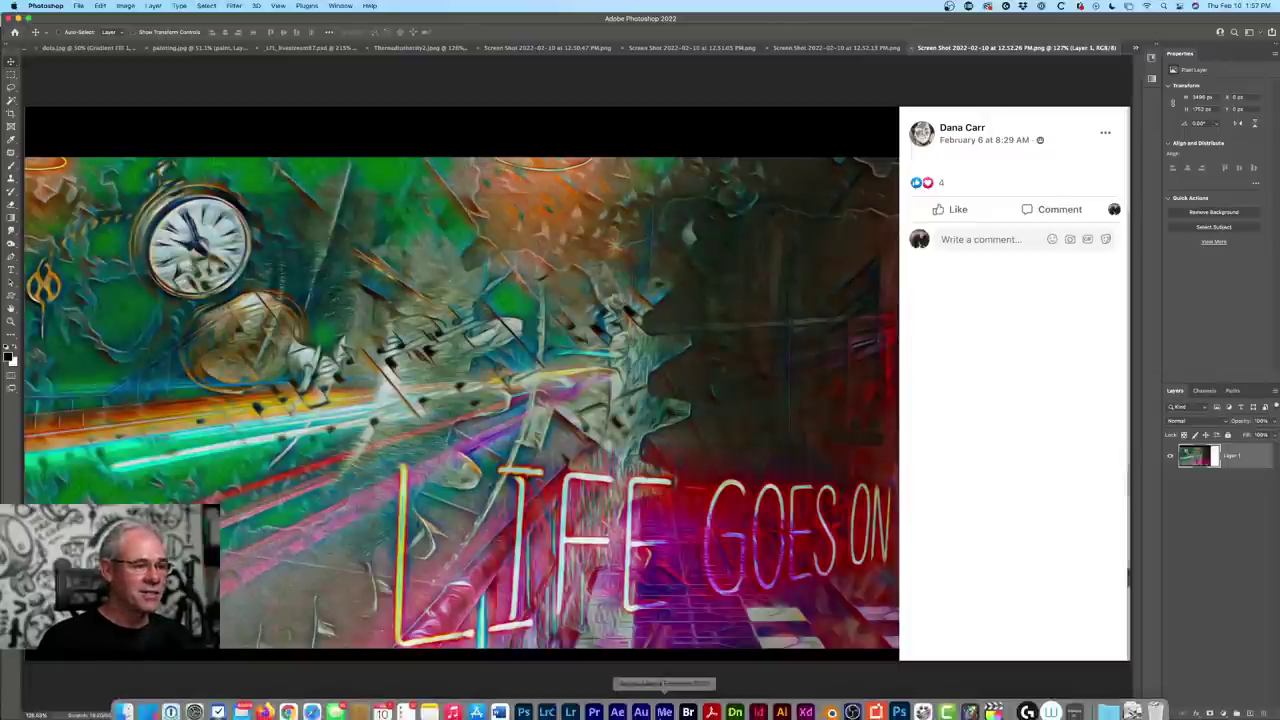
left_click(688, 703)
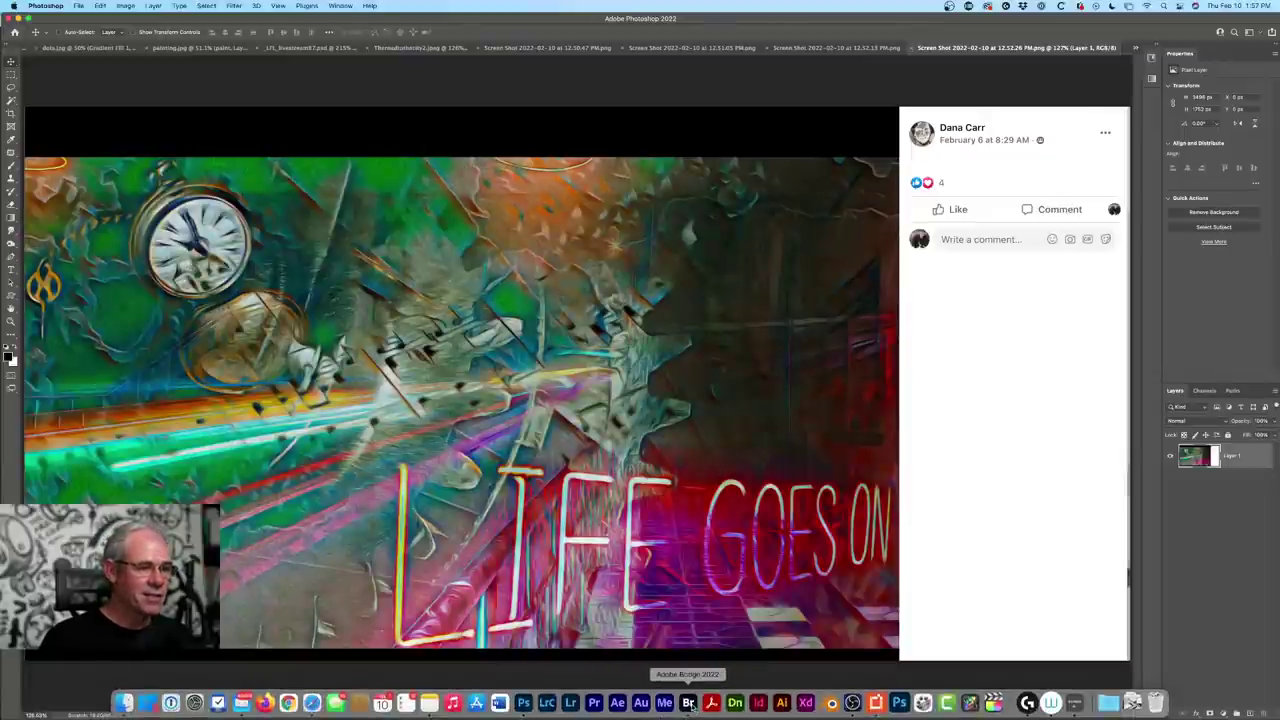
- Open the sepia bowler-hatted elephant artwork screenshot in Photoshop, zoom in, and return to Bridge
double_click(819, 189)
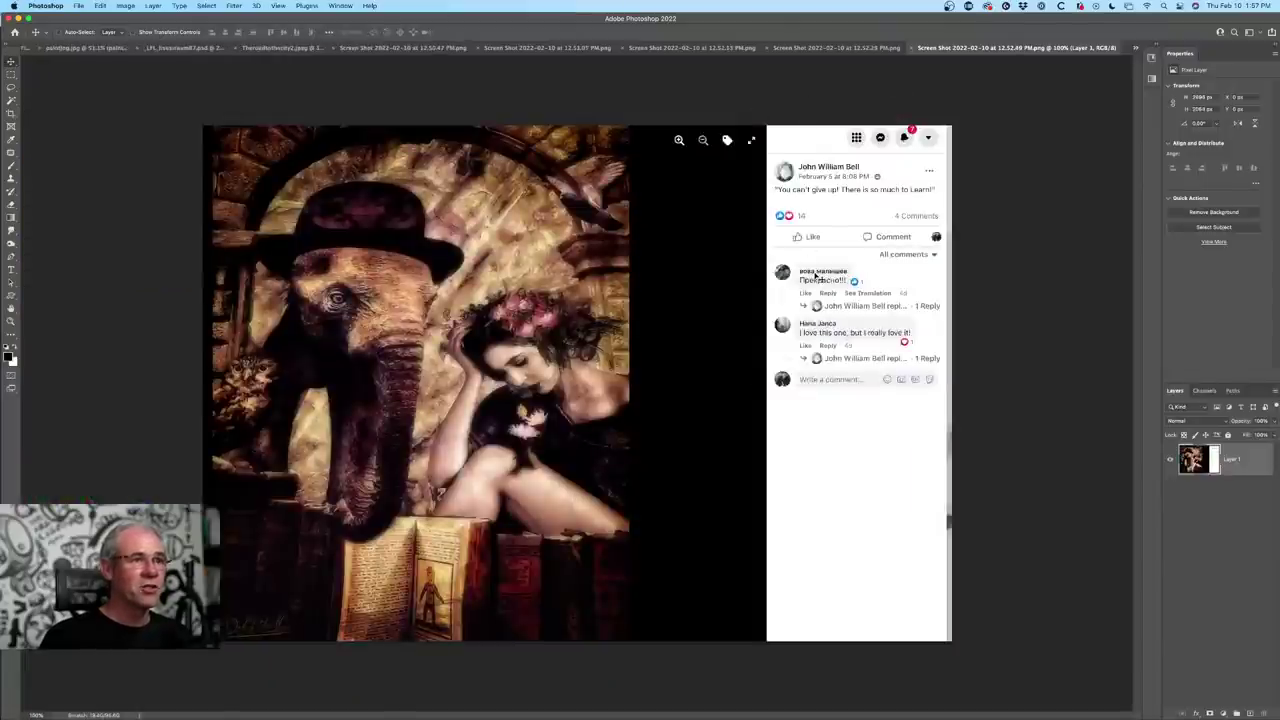
scroll(815, 278, "up", 3)
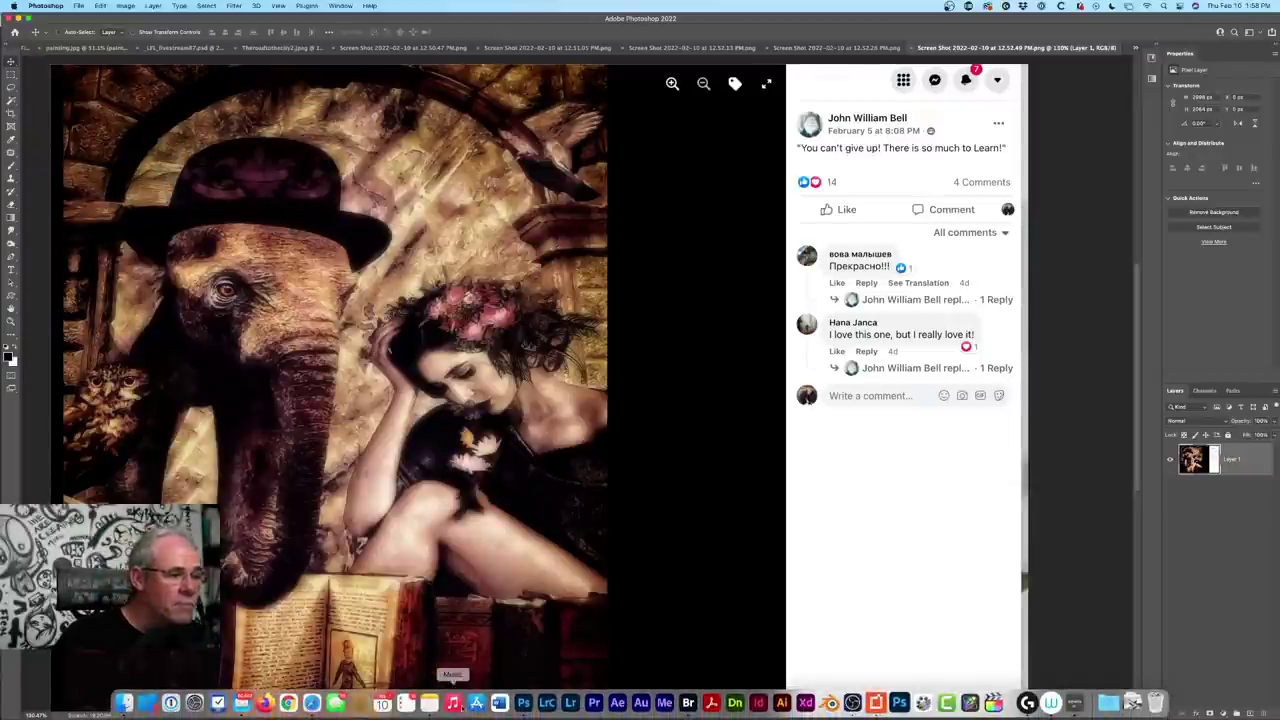
left_click(688, 703)
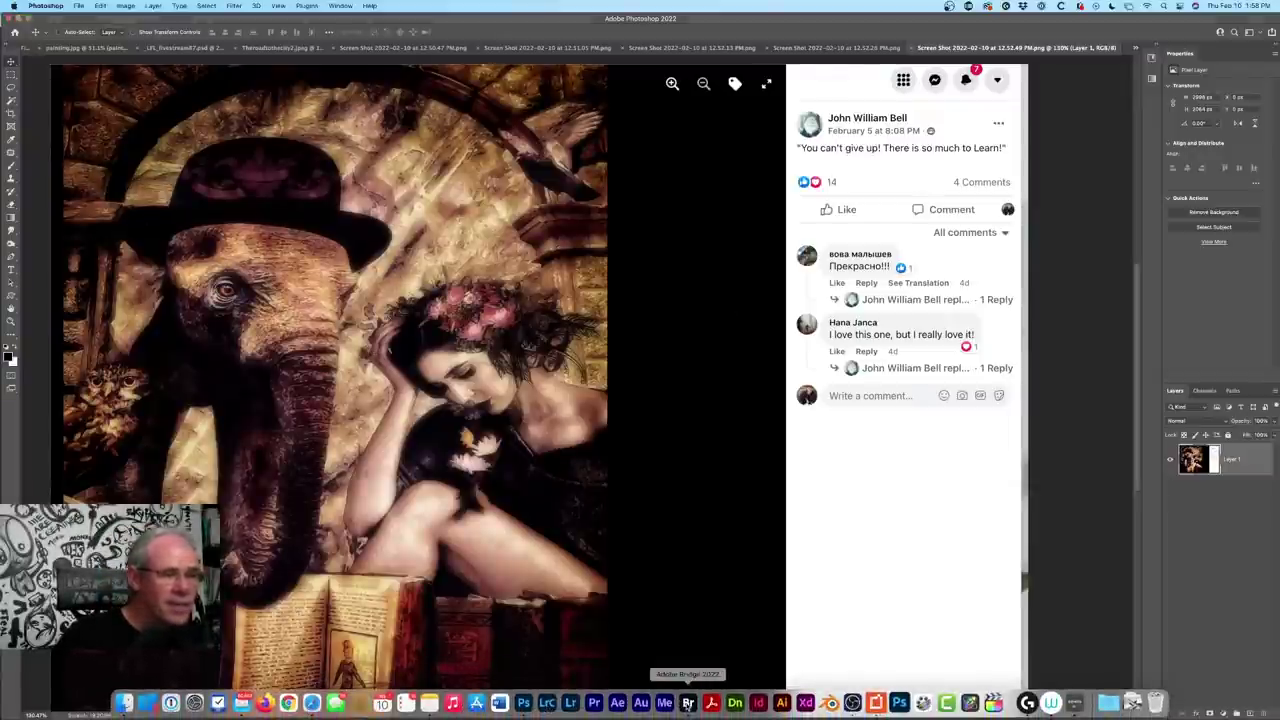
- Open the 'River in Mountains' screenshot in Photoshop, enlarge the view, then return to Bridge
double_click(981, 145)
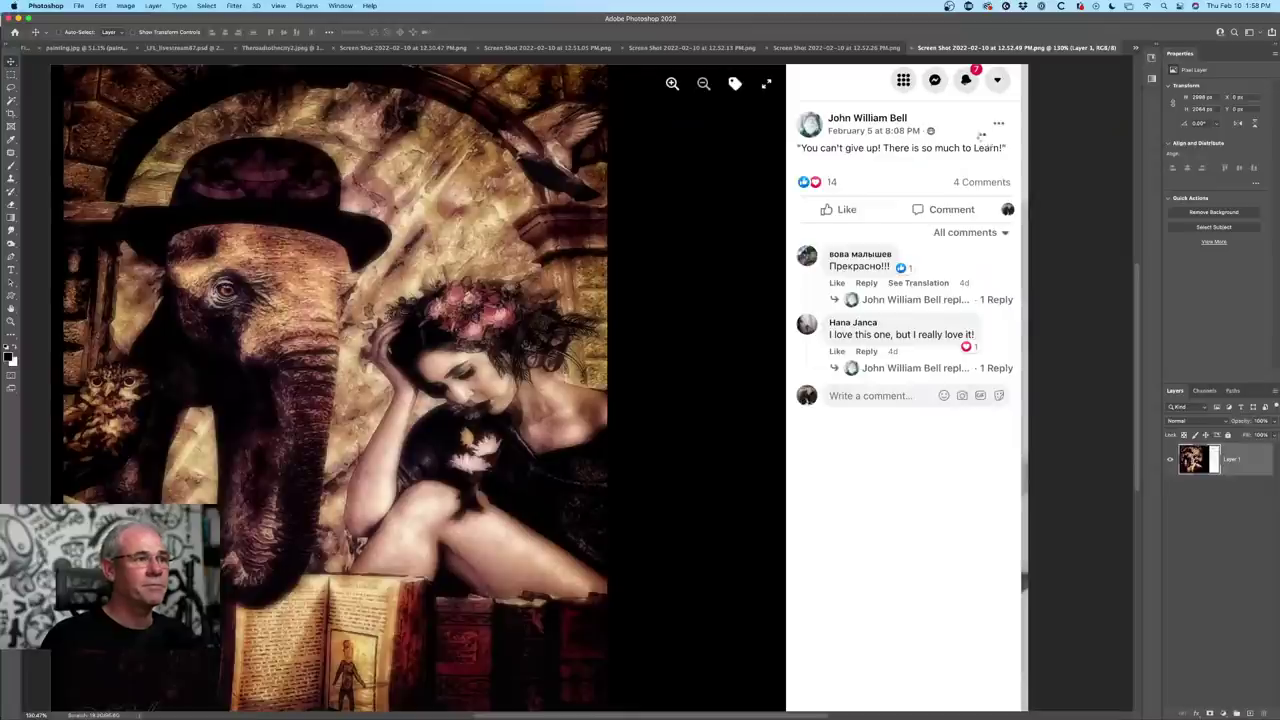
key("super+0")
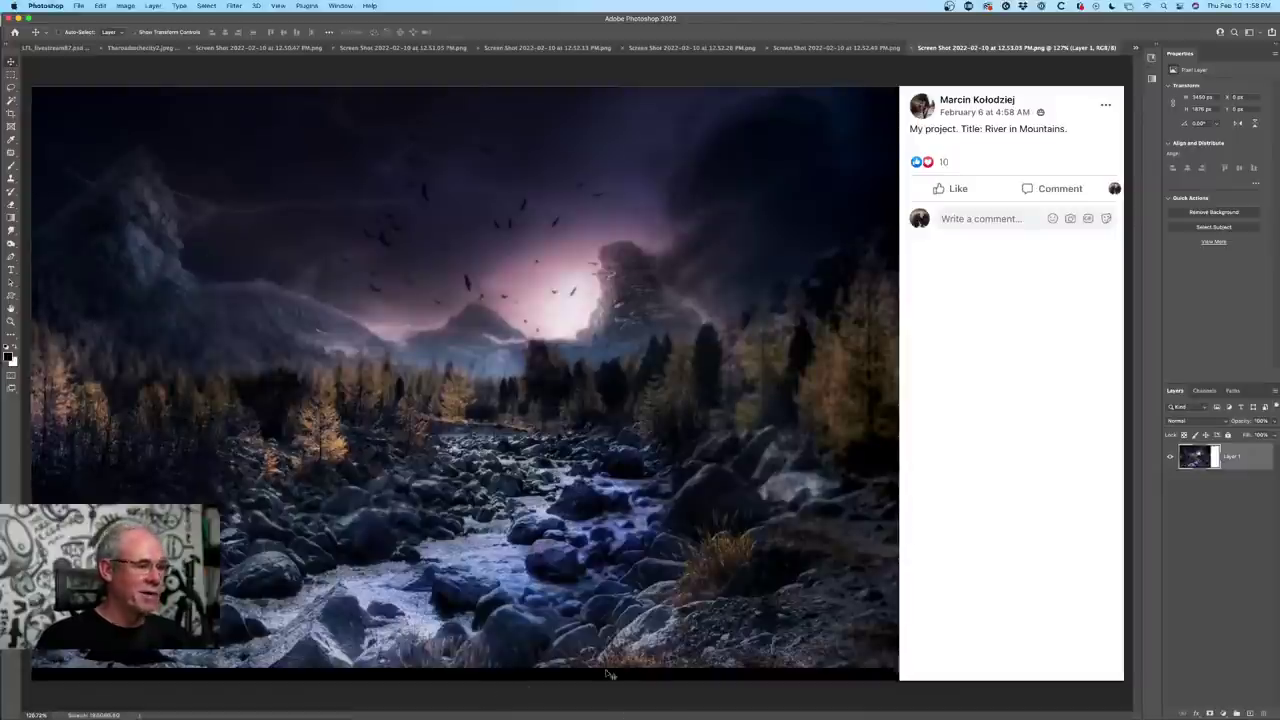
key("super+Tab")
key("super+shift+Tab")
key("super+shift+Tab")
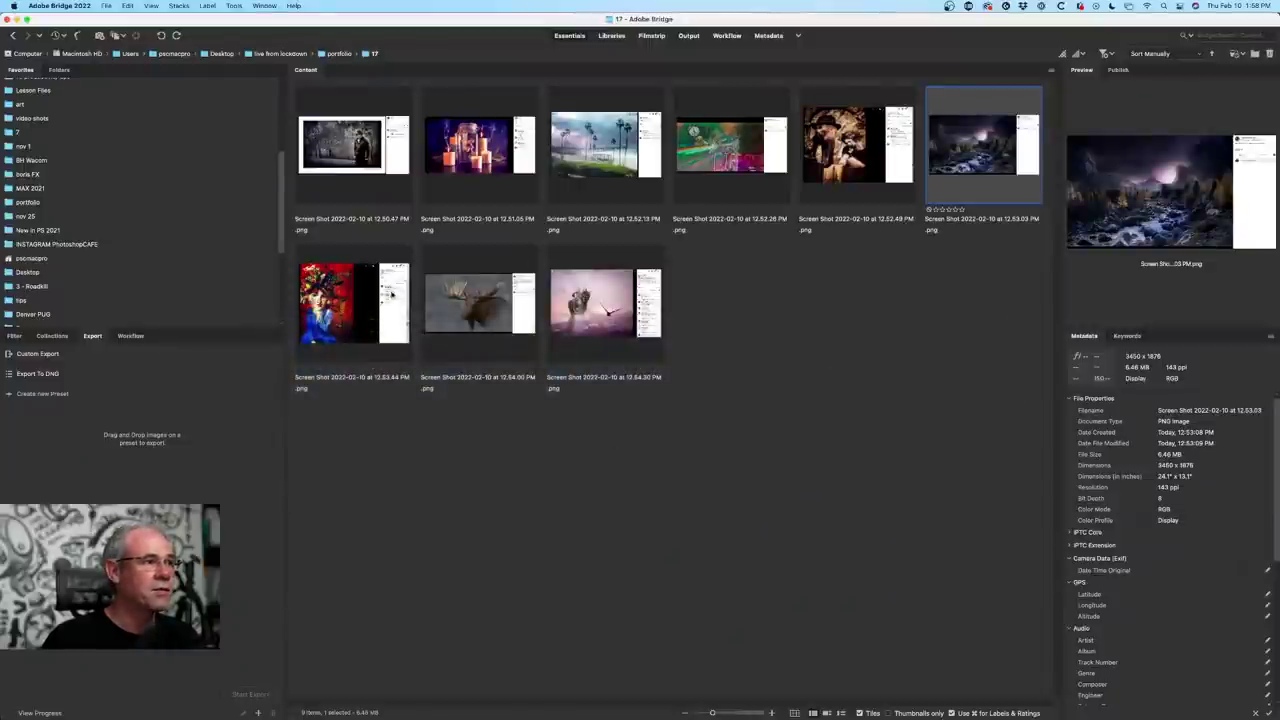
- Open the red-and-blue 'Friday's Girl' butterfly portrait screenshot, zoom in to review it, then return to Bridge
double_click(375, 305)
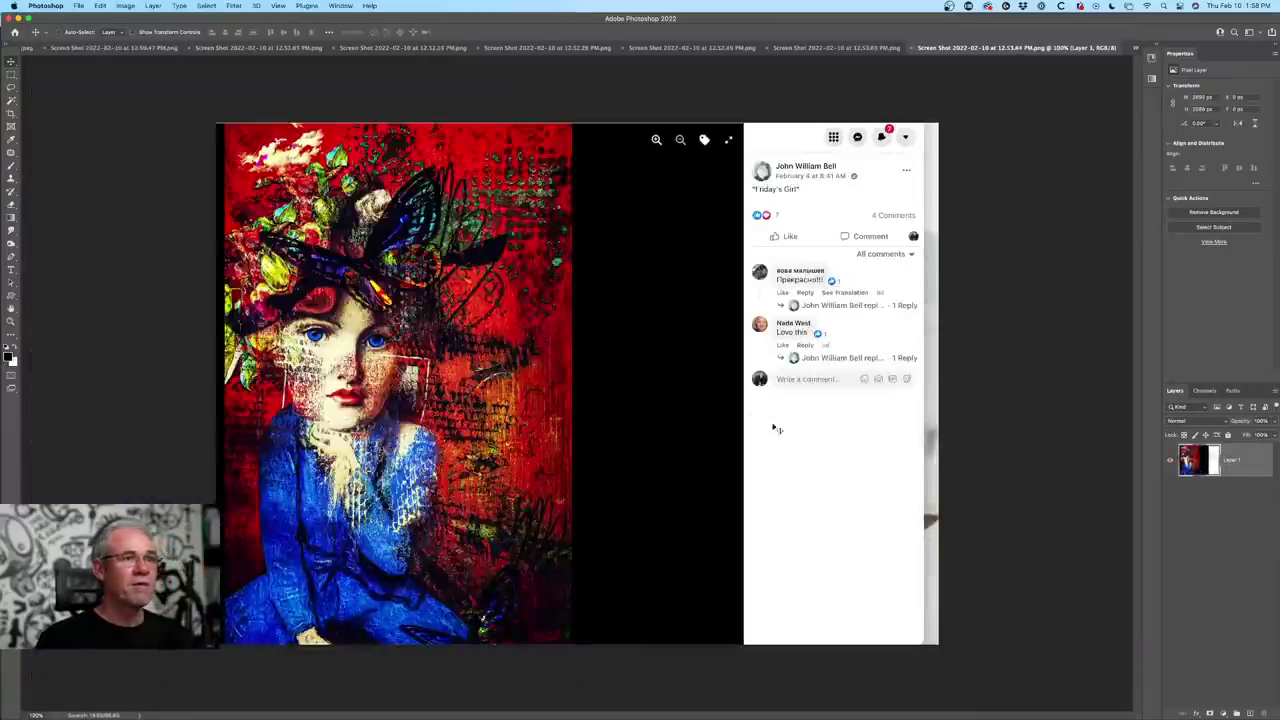
key("super+plus")
key("super+0")
key("super+plus")
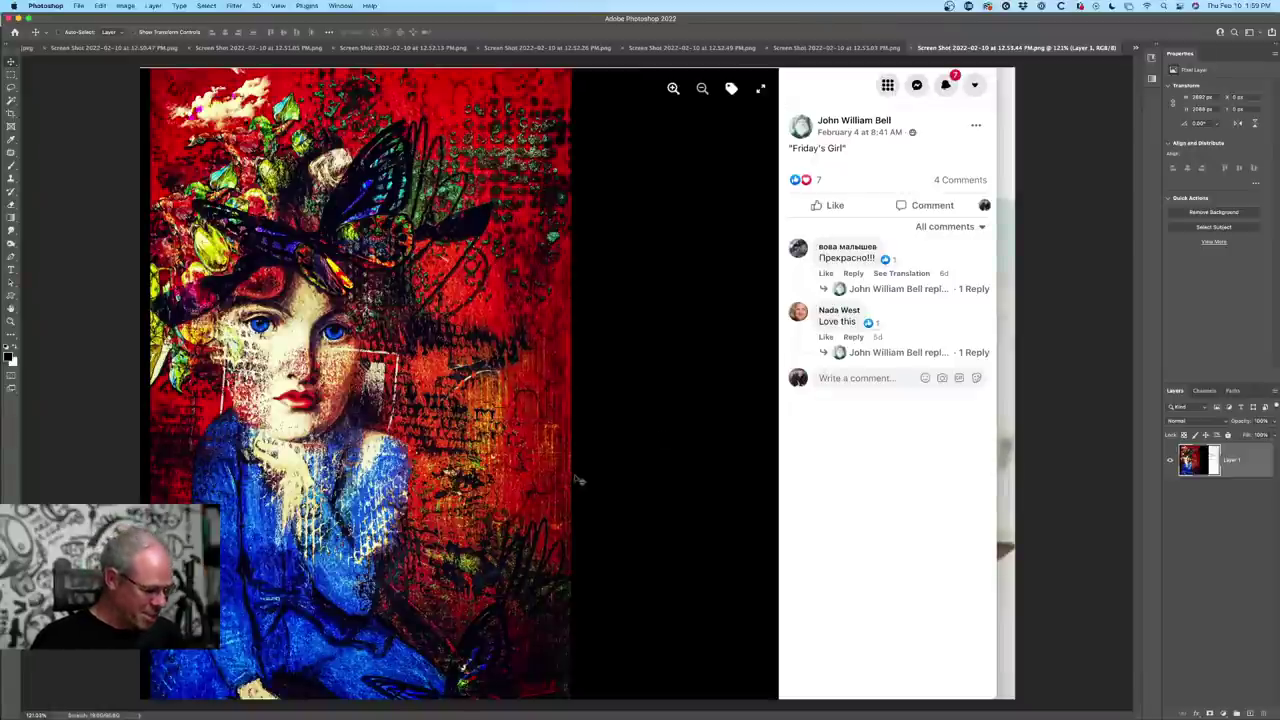
key("super+Tab")
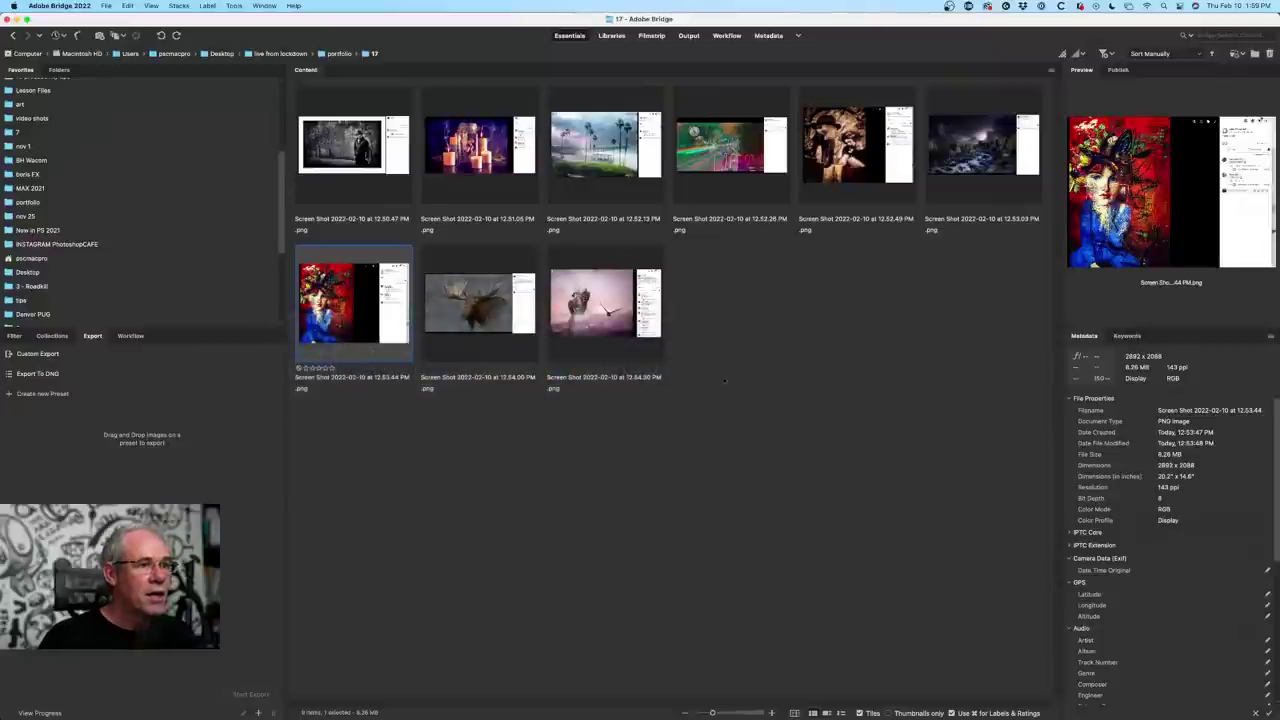
- Open and zoom into the 'Leonardo' moose screenshot, then open and zoom into the parachuting squirrel screenshot
double_click(480, 303)
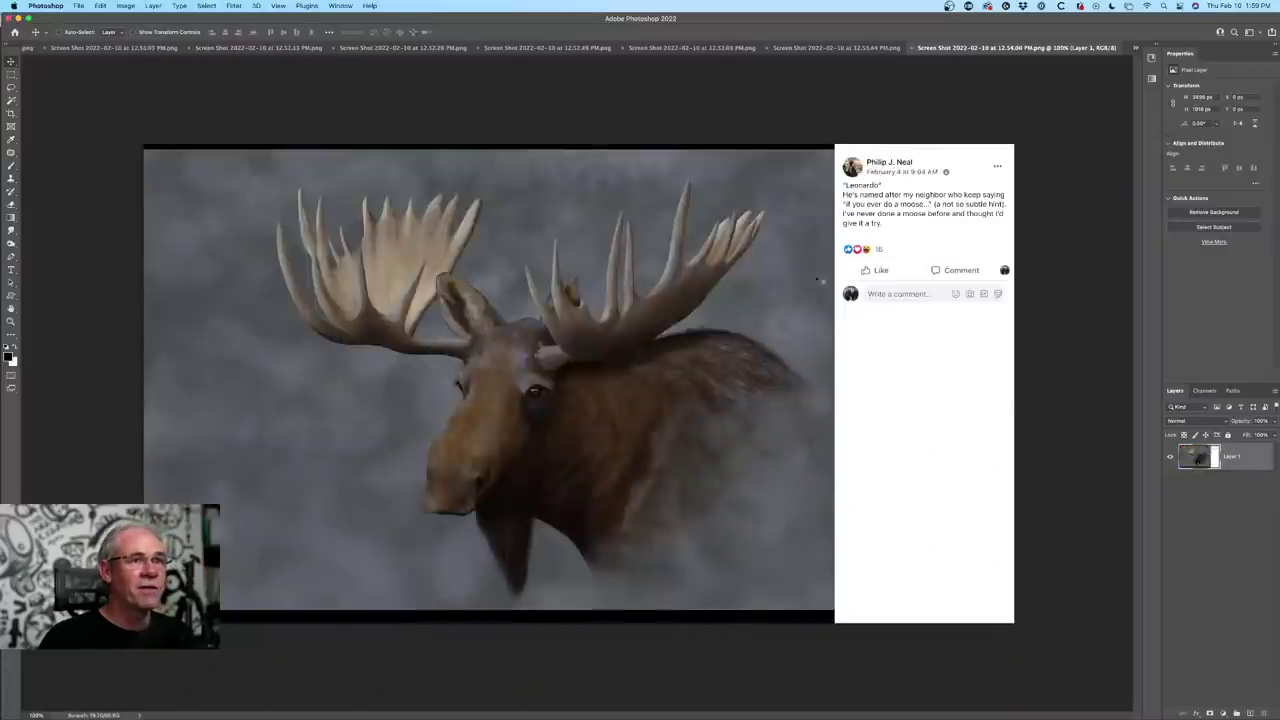
scroll(816, 279, "up", 5)
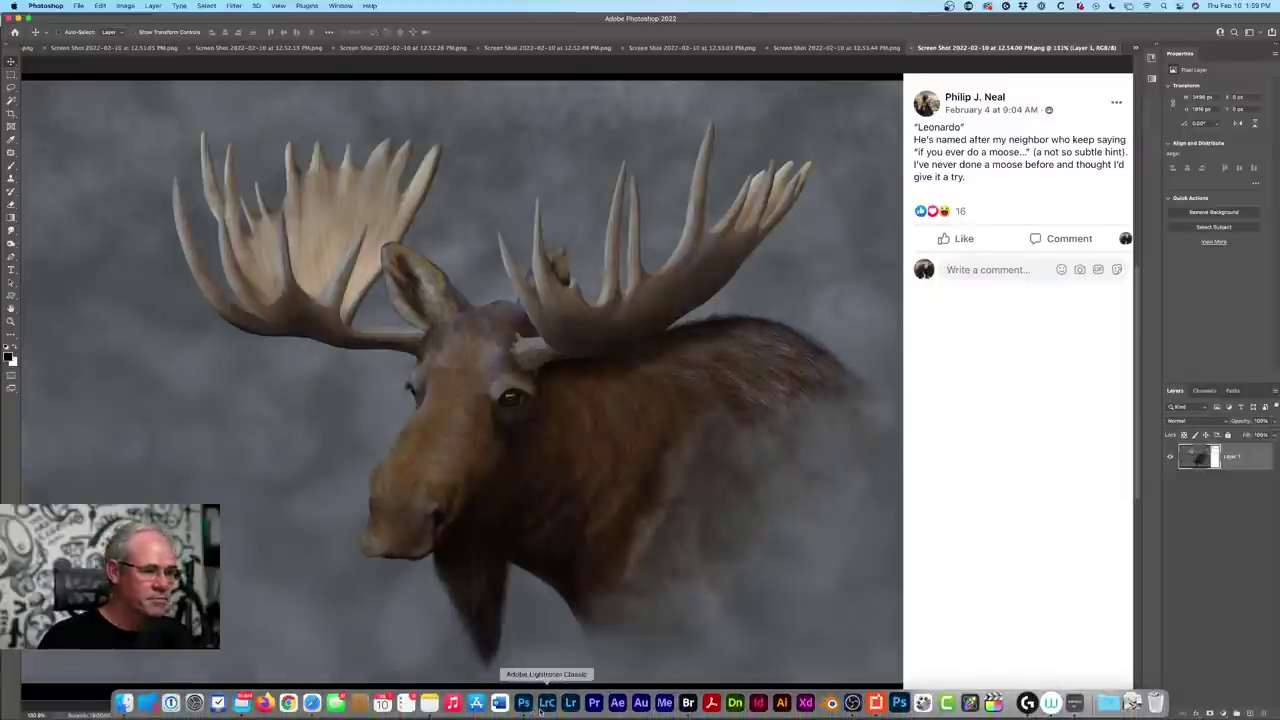
left_click(688, 703)
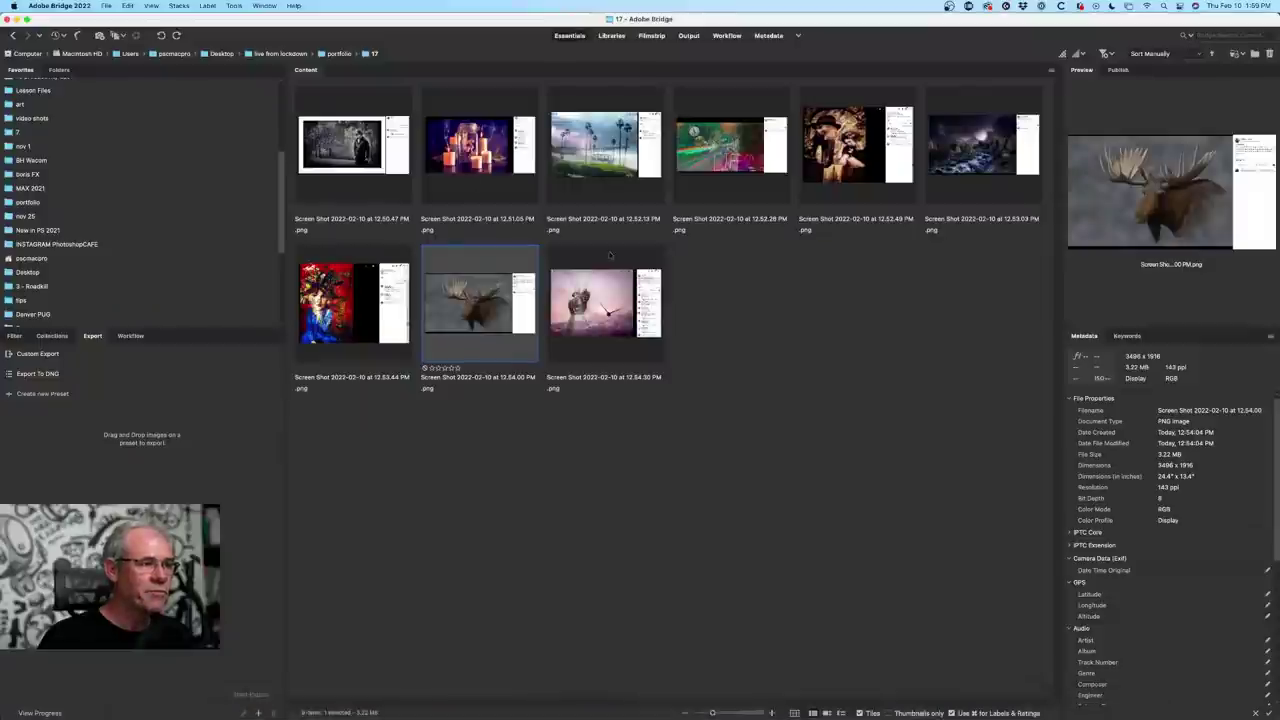
double_click(600, 300)
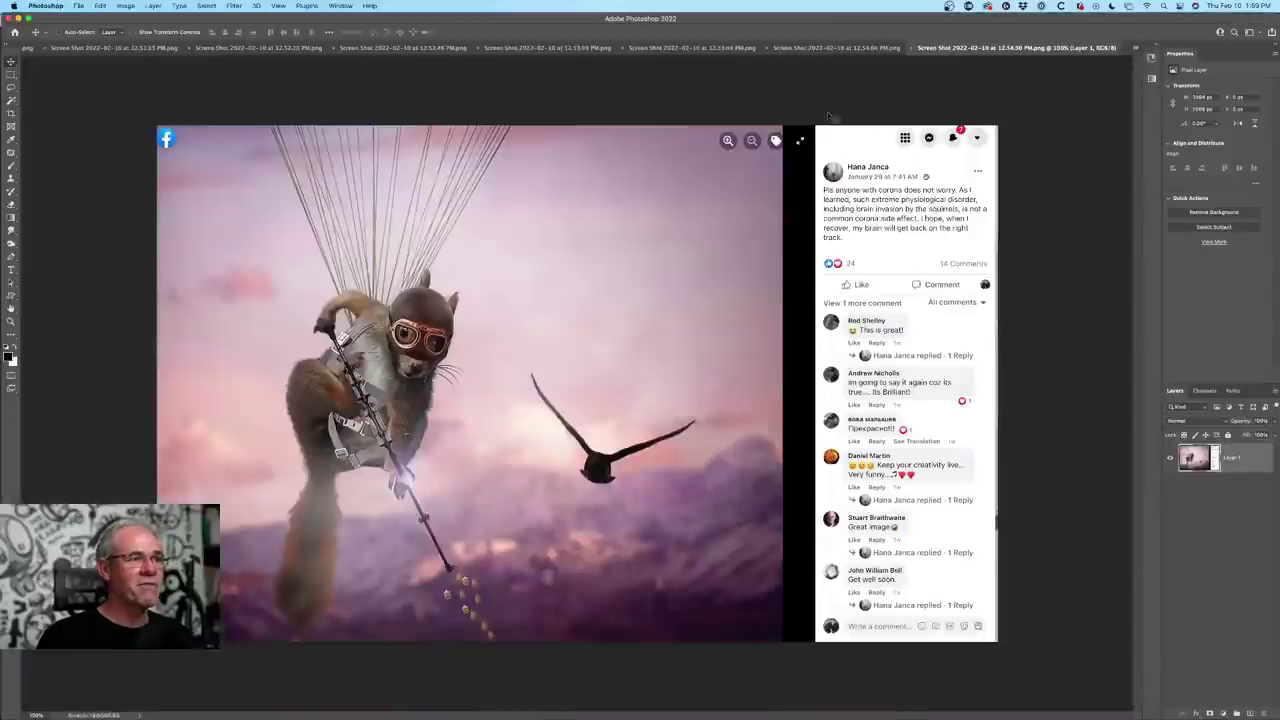
scroll(805, 240, "up", 2)
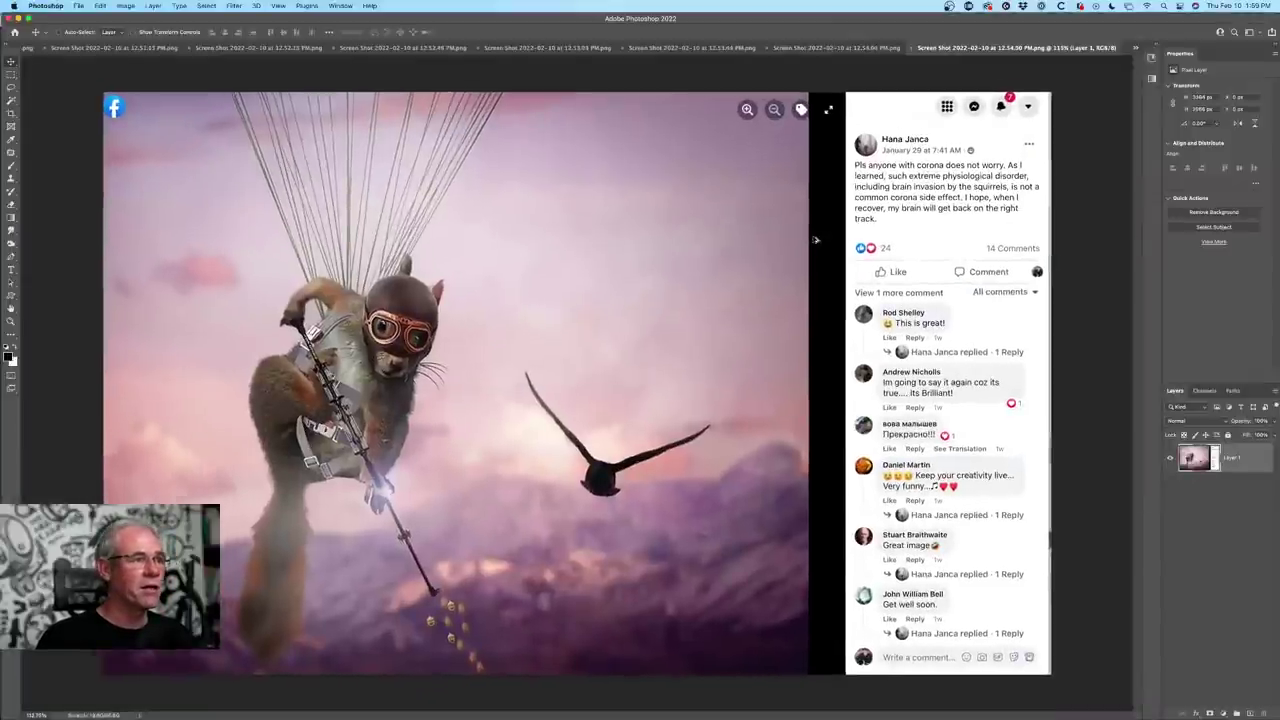